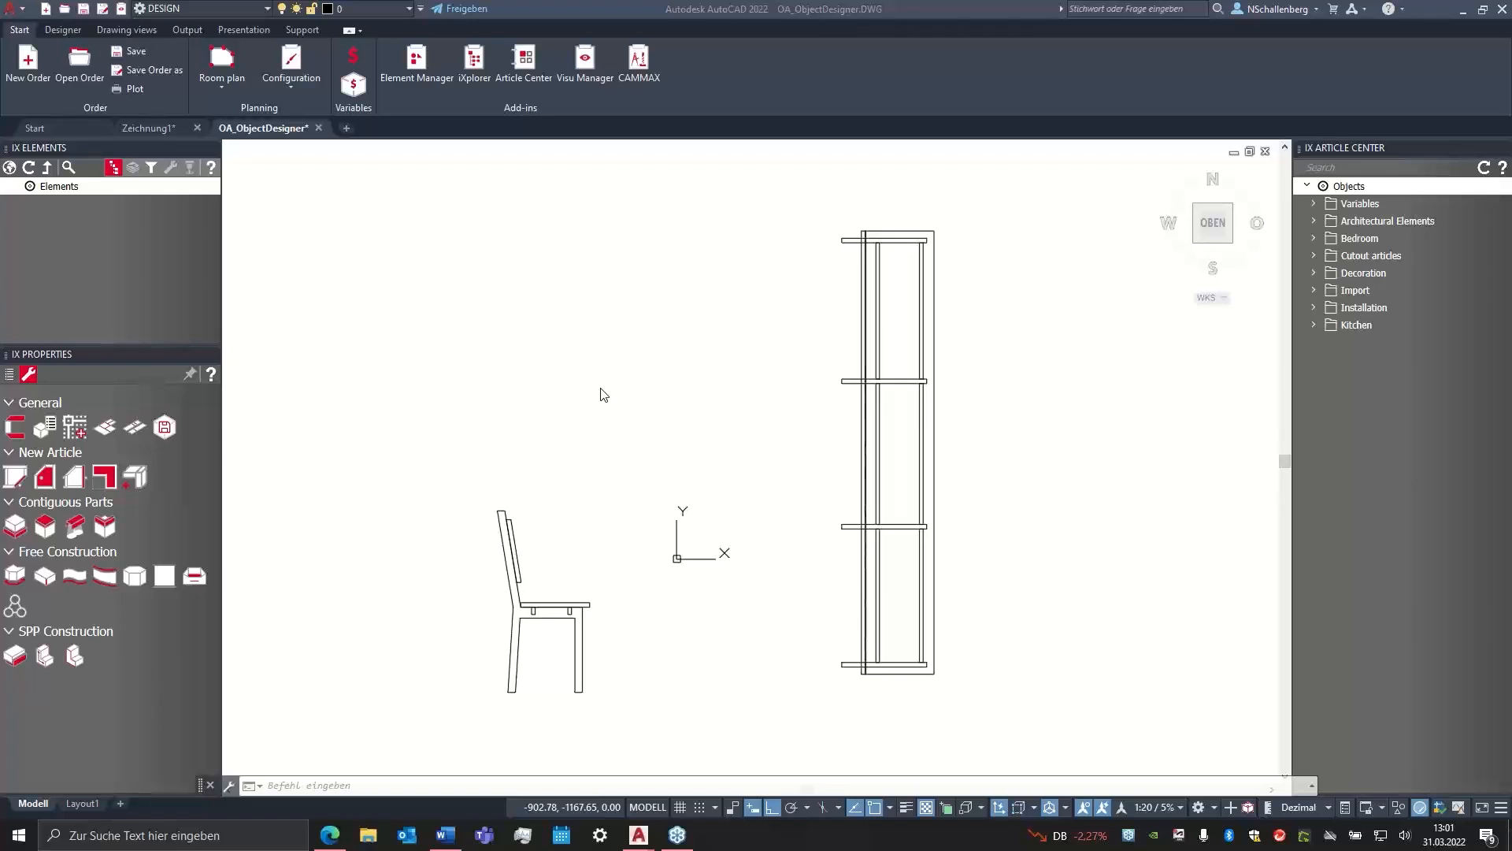
- Examine the 2D side-view drawing of the chair and the tall shelf drawing beside it
click(629, 471)
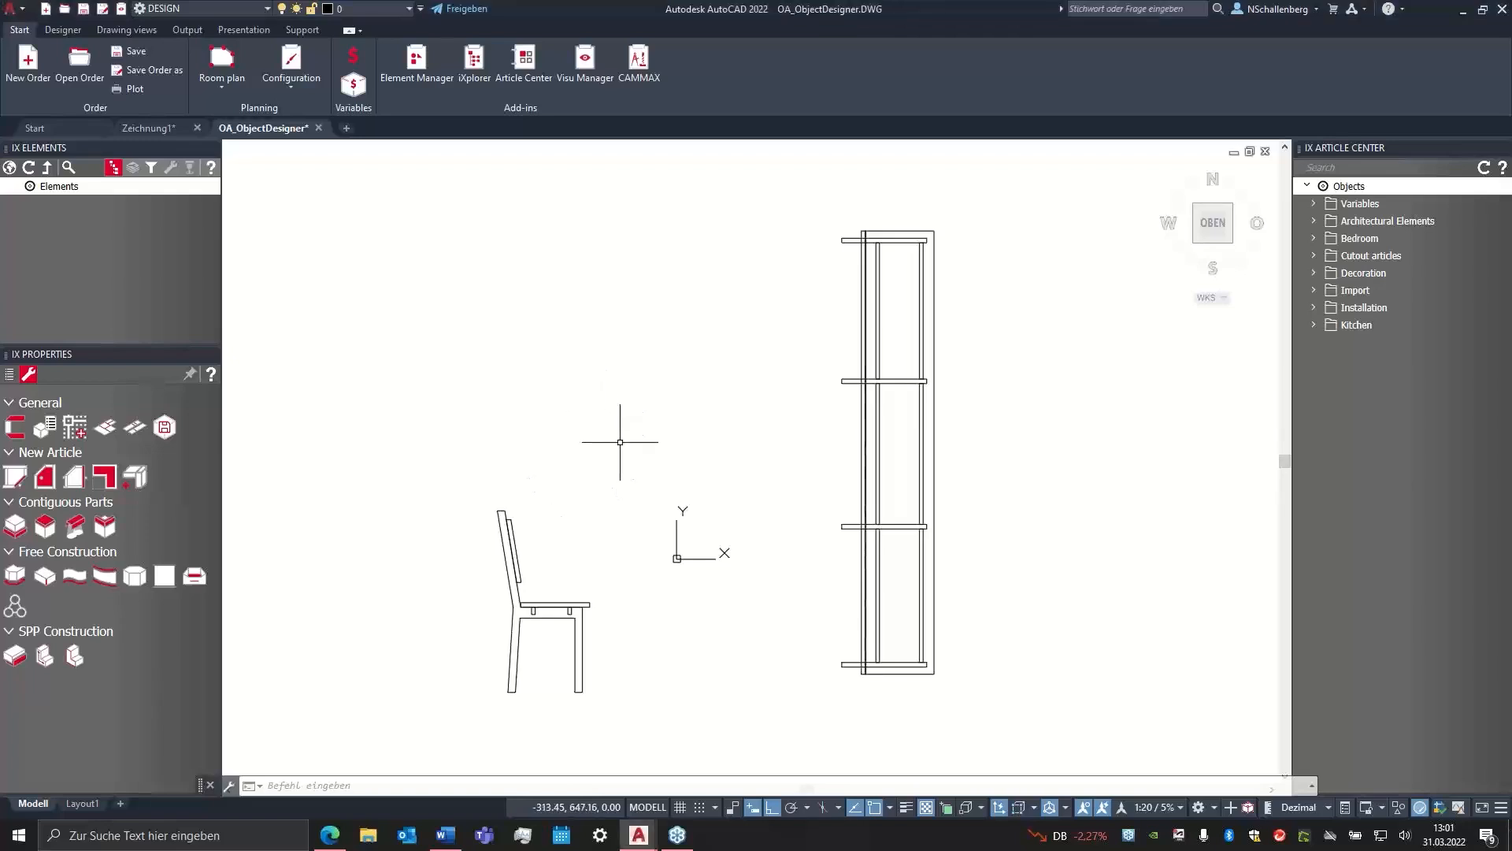
middle_drag(620, 442, 601, 405)
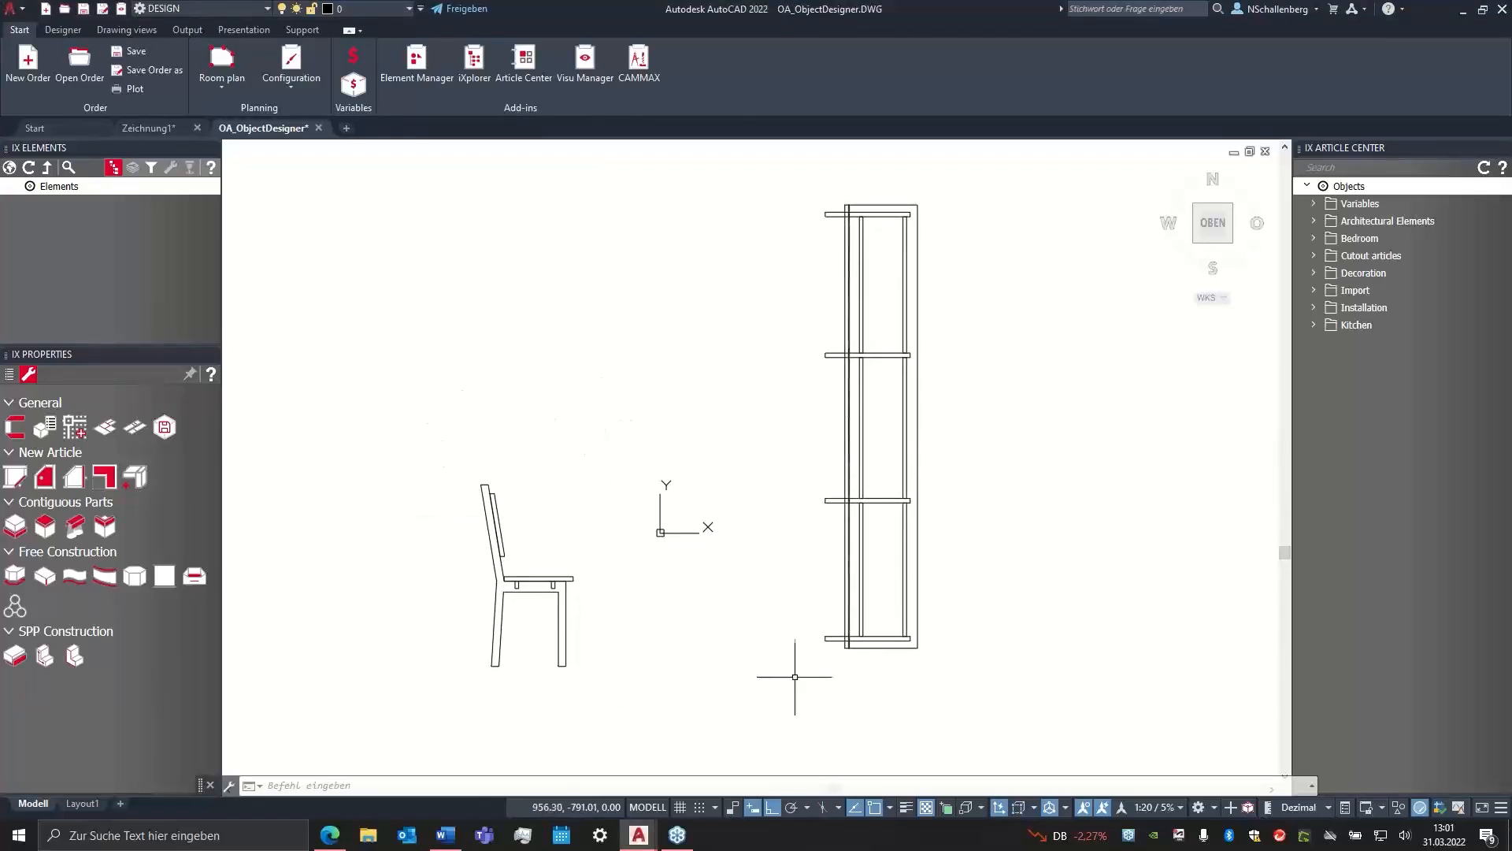
scroll(994, 686, down, 3)
middle_drag(972, 672, 898, 639)
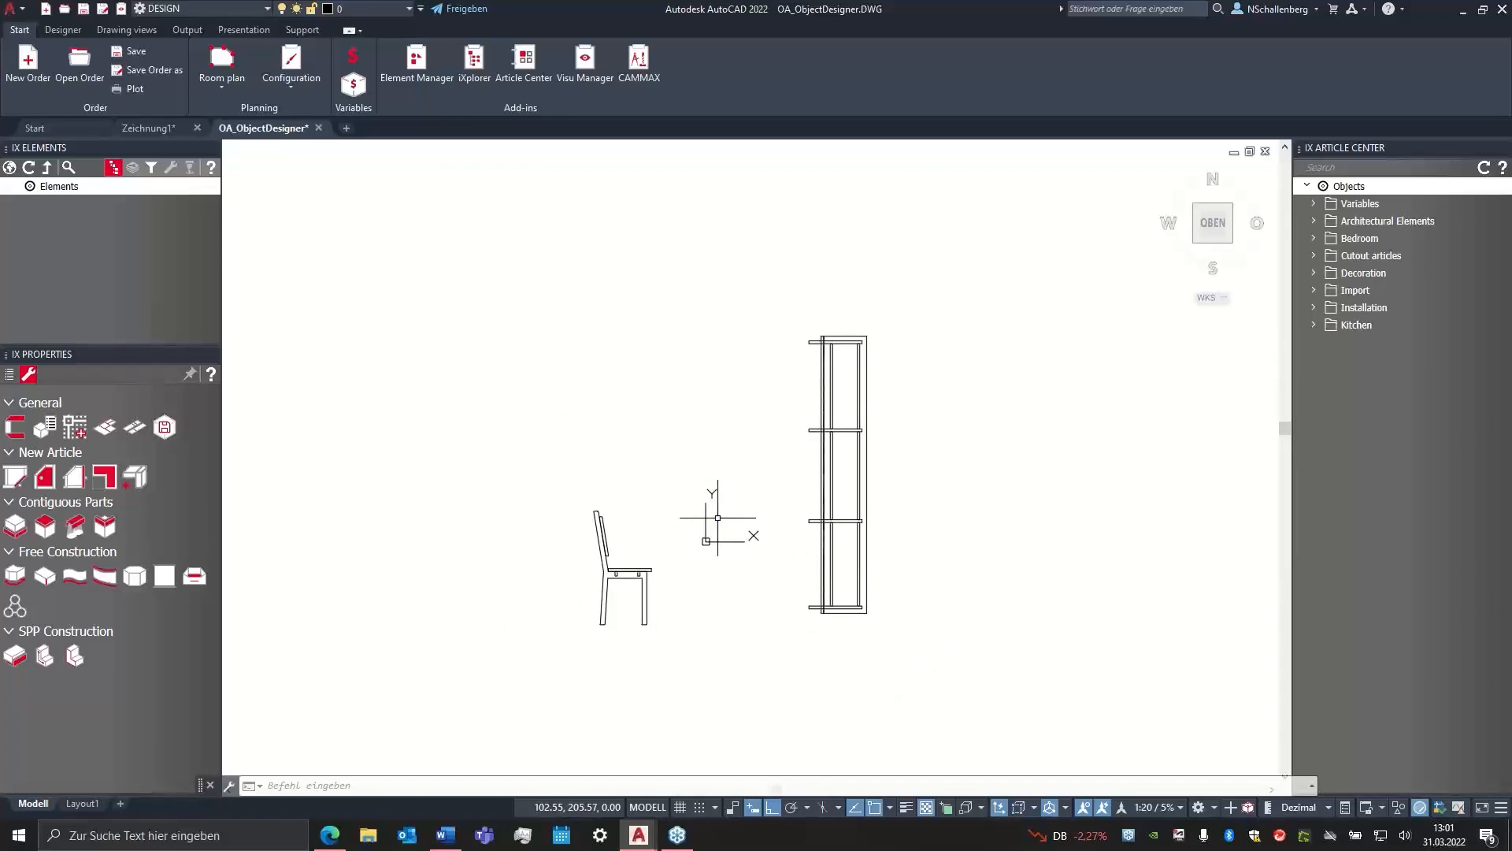
click(540, 496)
click(712, 661)
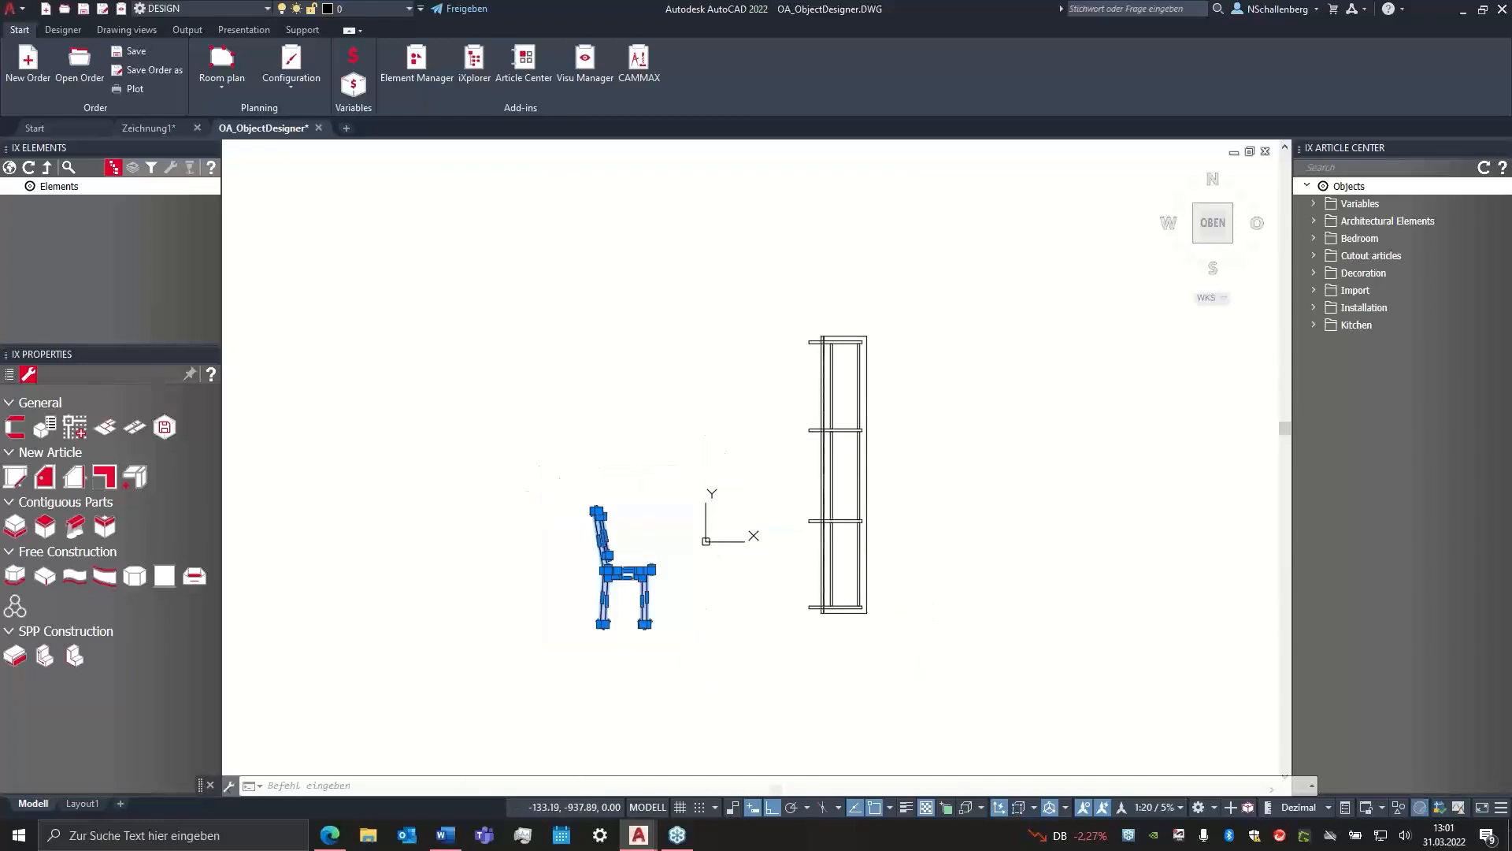
key(Escape)
click(758, 276)
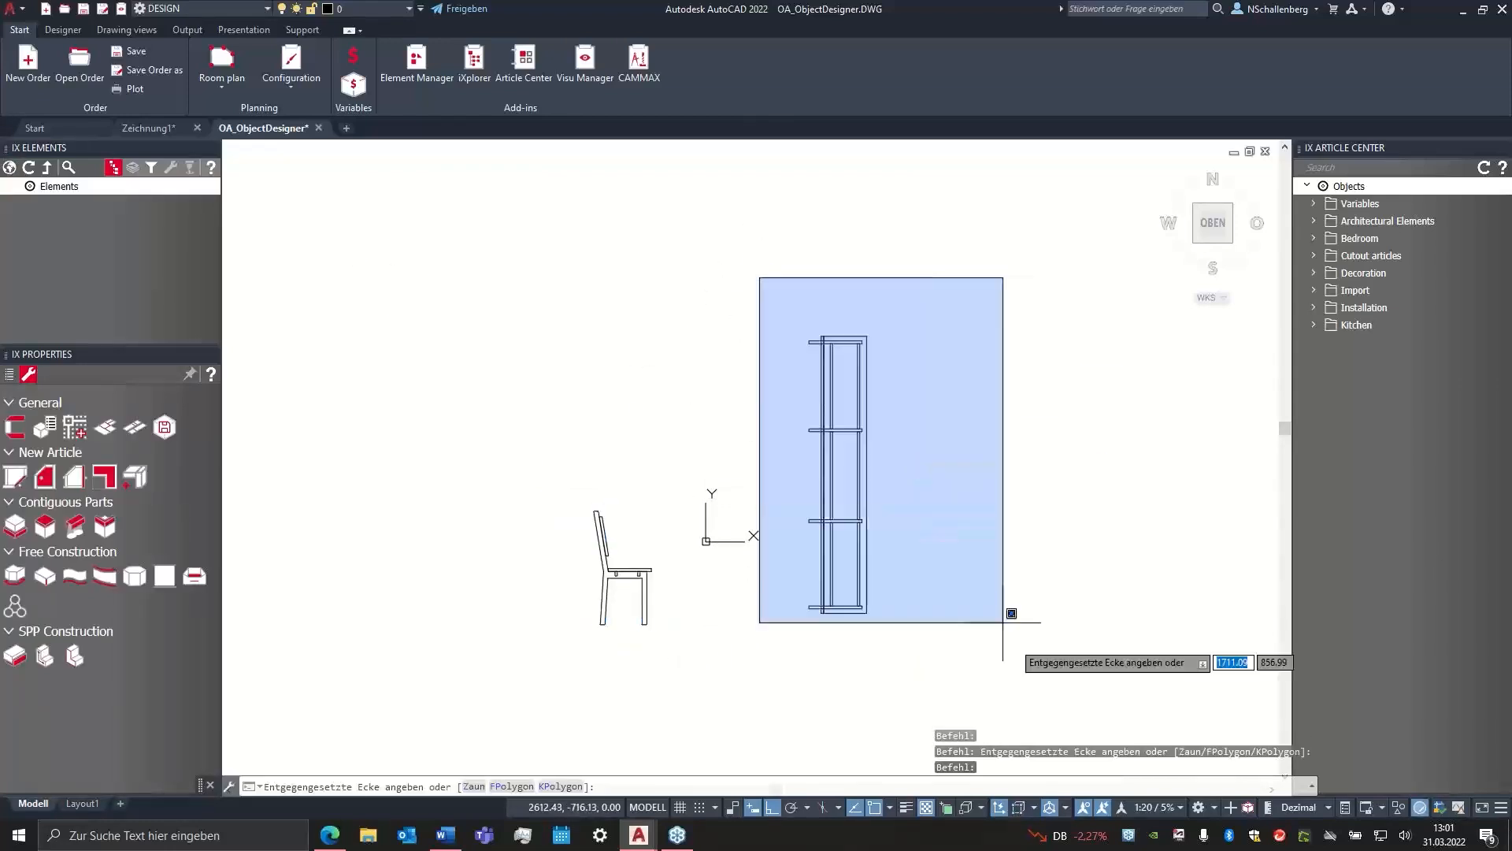
click(1000, 679)
click(10, 168)
middle_drag(684, 496, 658, 445)
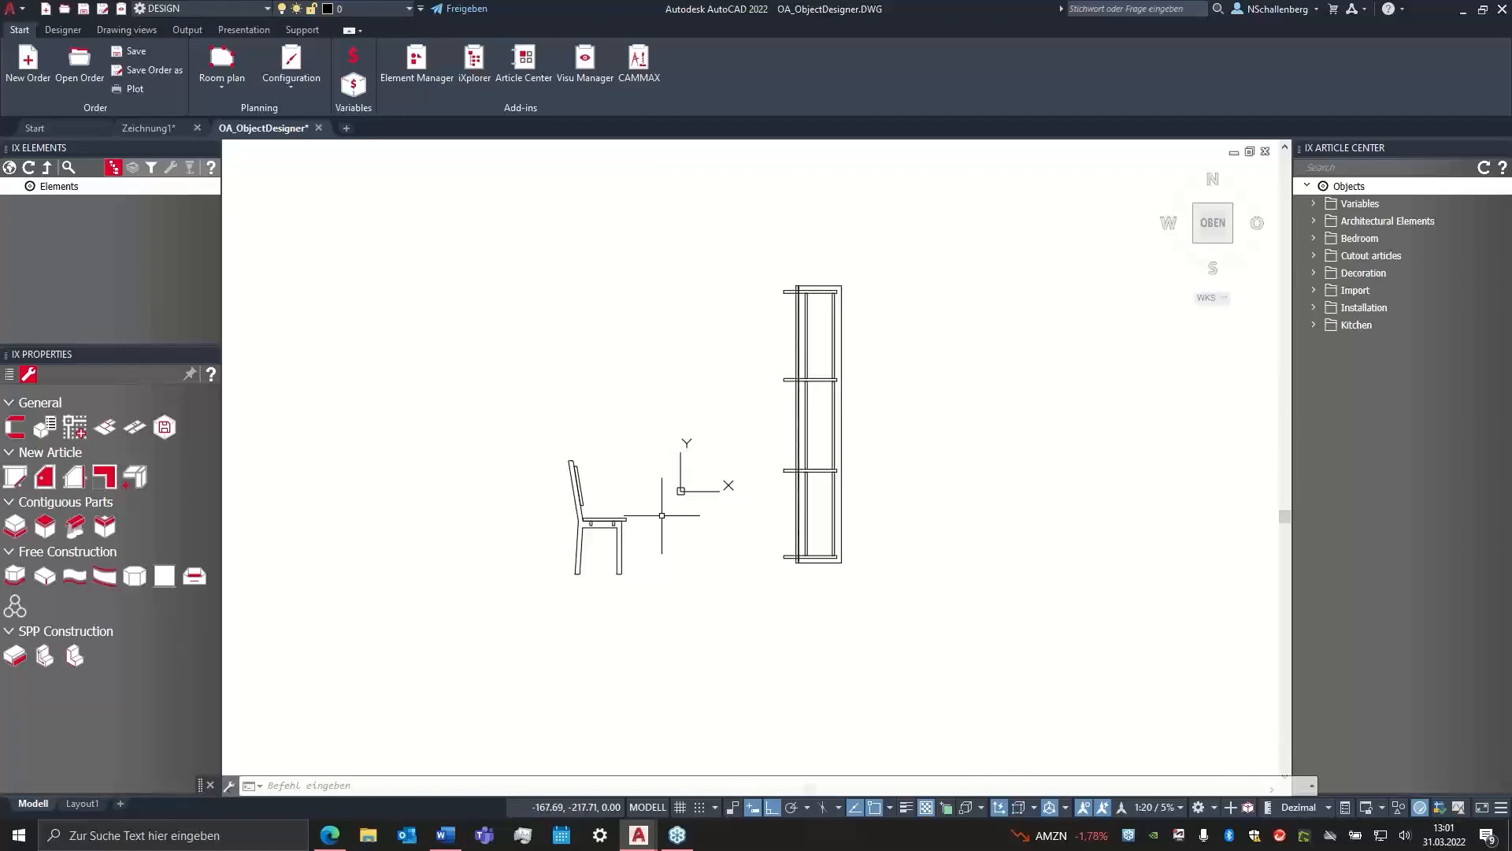
- Start a new Object Designer element and select its main entry in the elements tree
click(73, 33)
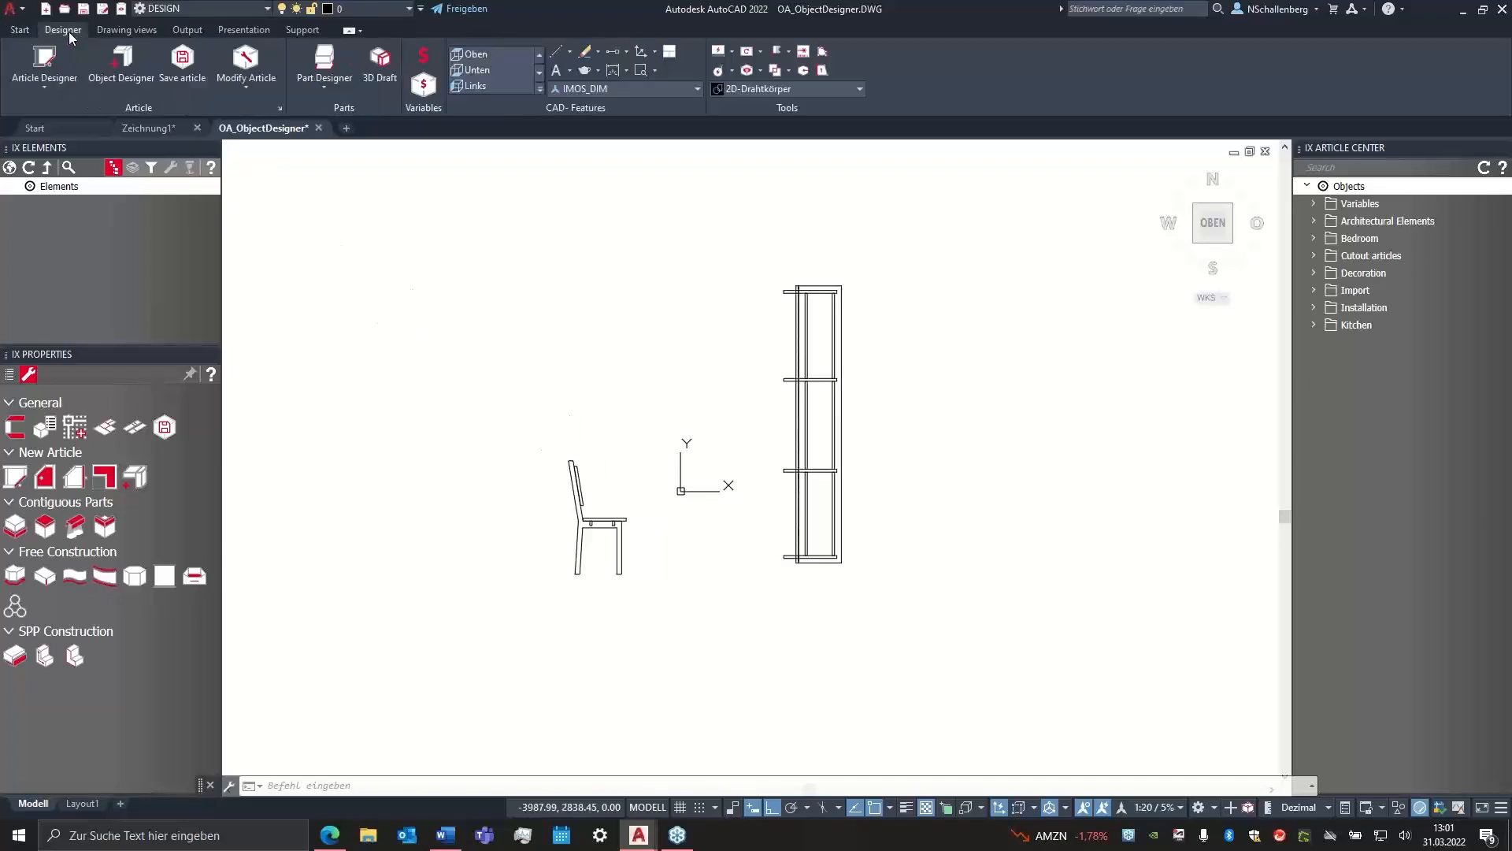
click(126, 78)
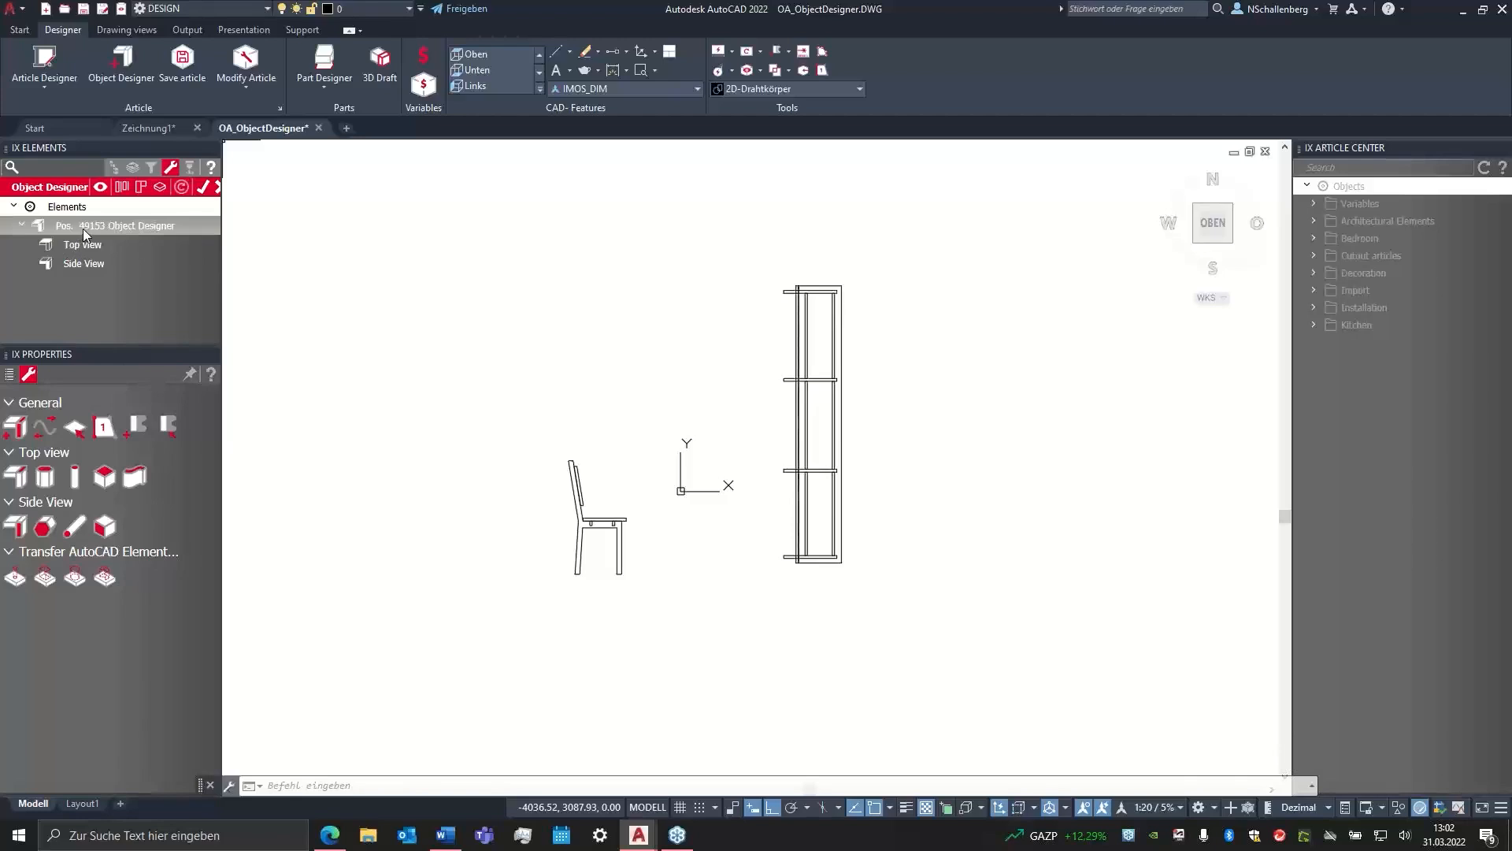
click(85, 228)
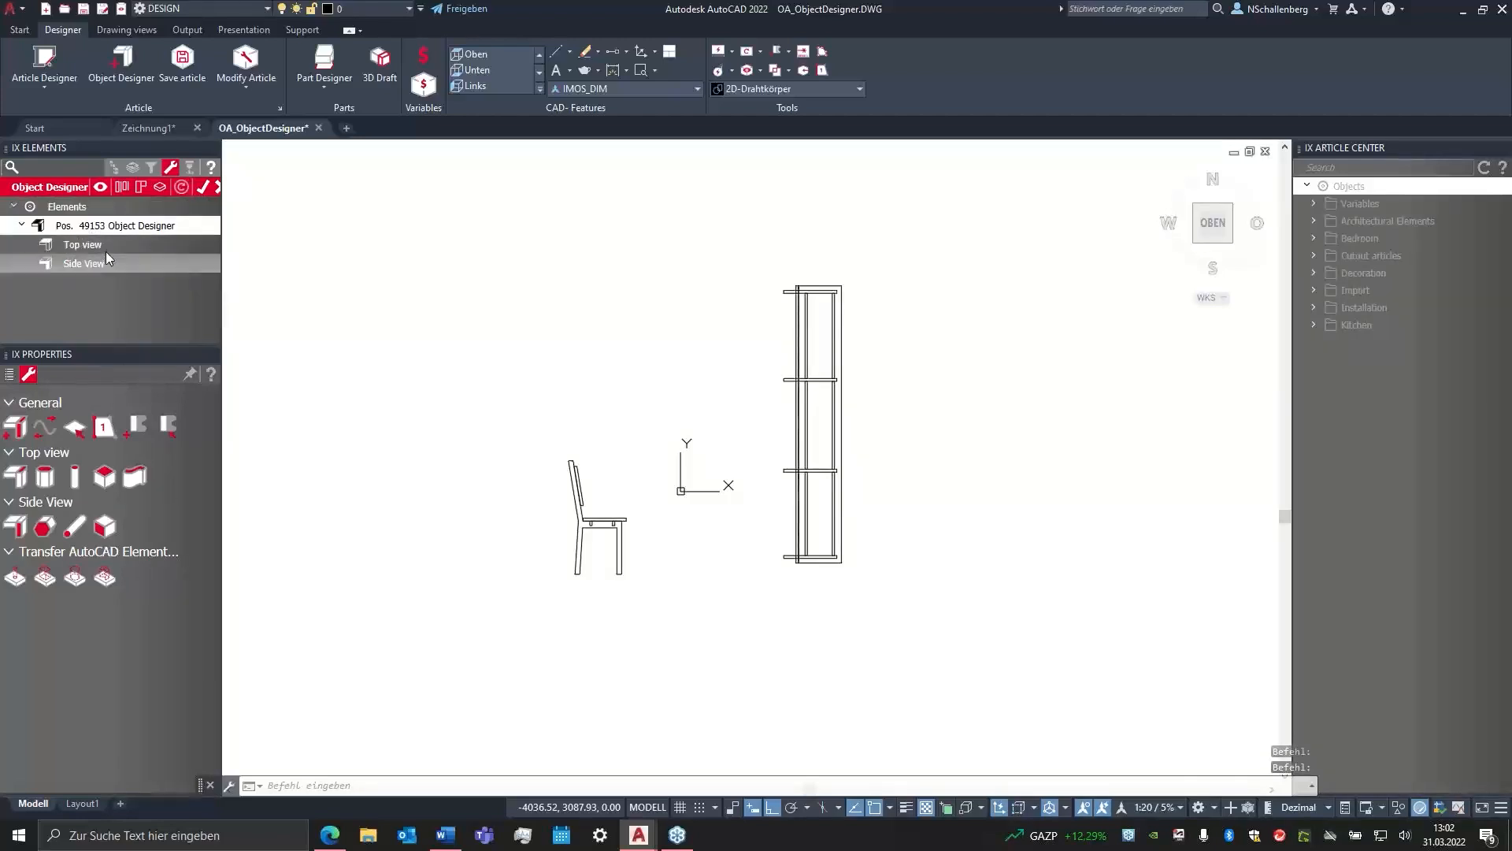
- Examine the Top view and Side View entries of the new object and the properties and tools offered for them
click(82, 244)
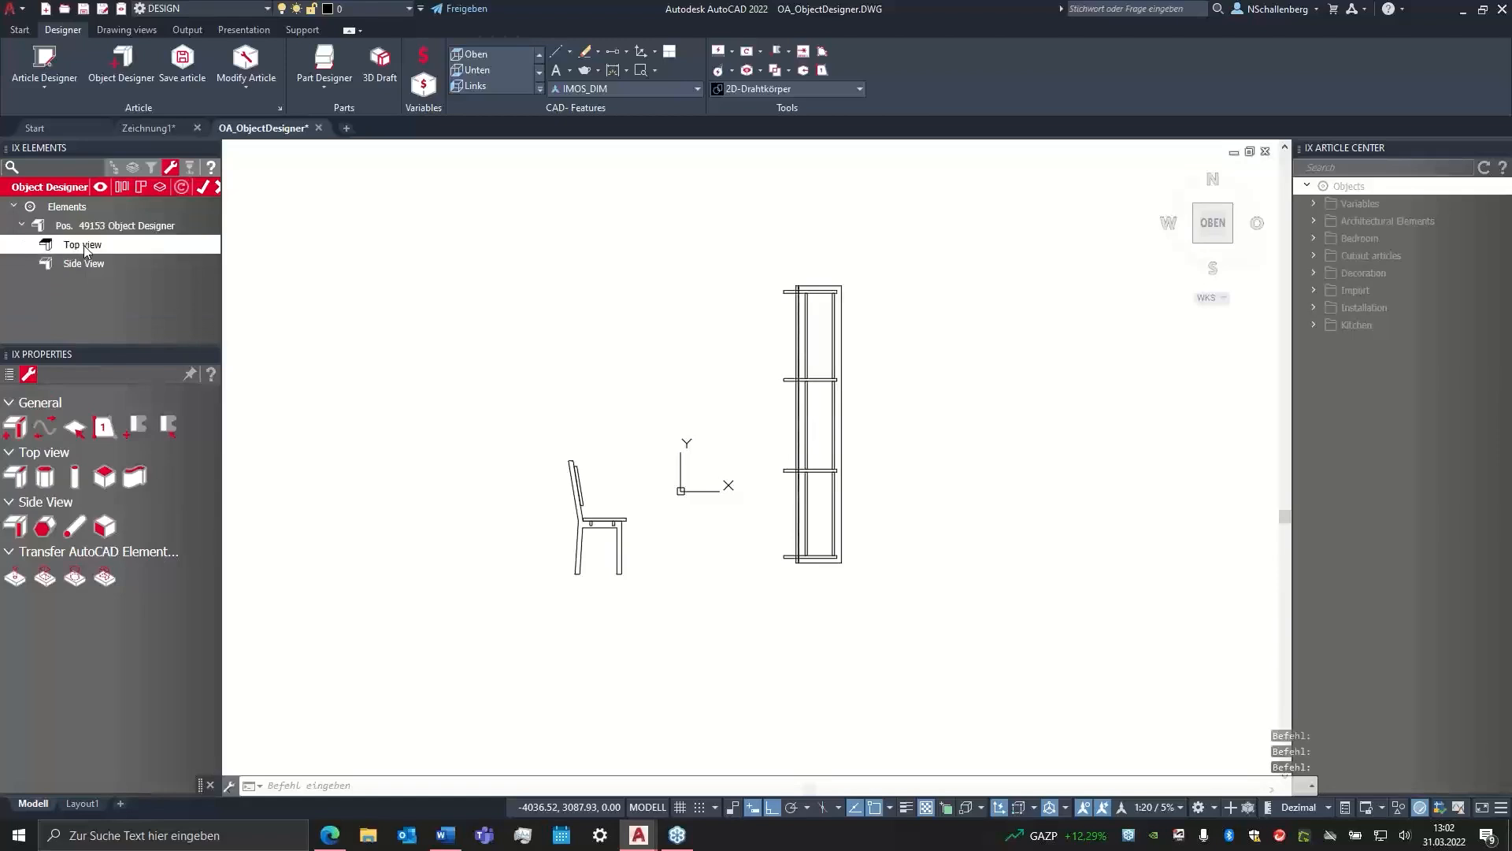
click(82, 263)
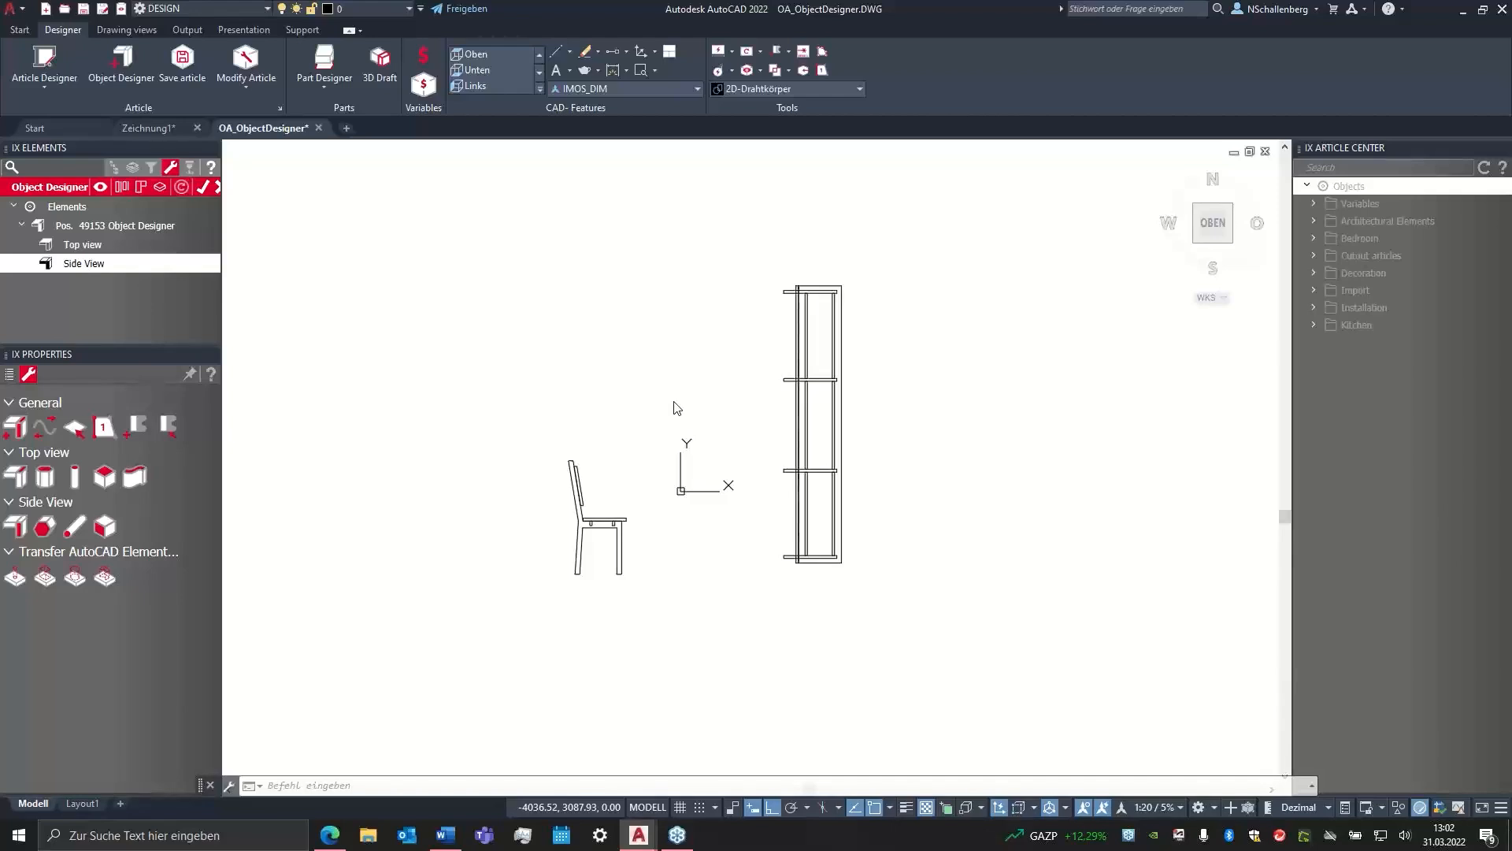
click(101, 244)
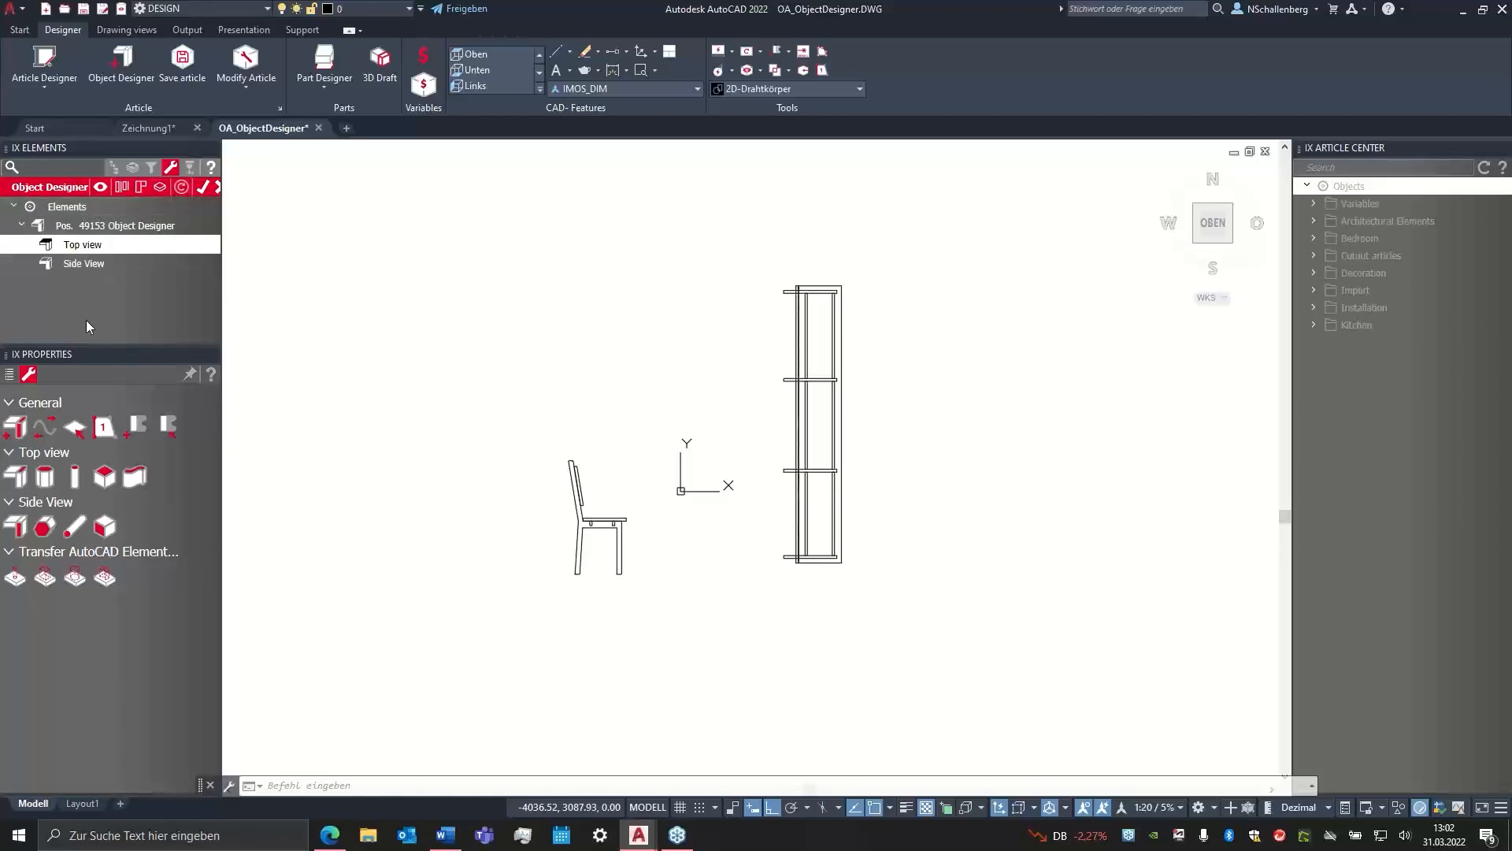
drag(92, 346, 88, 401)
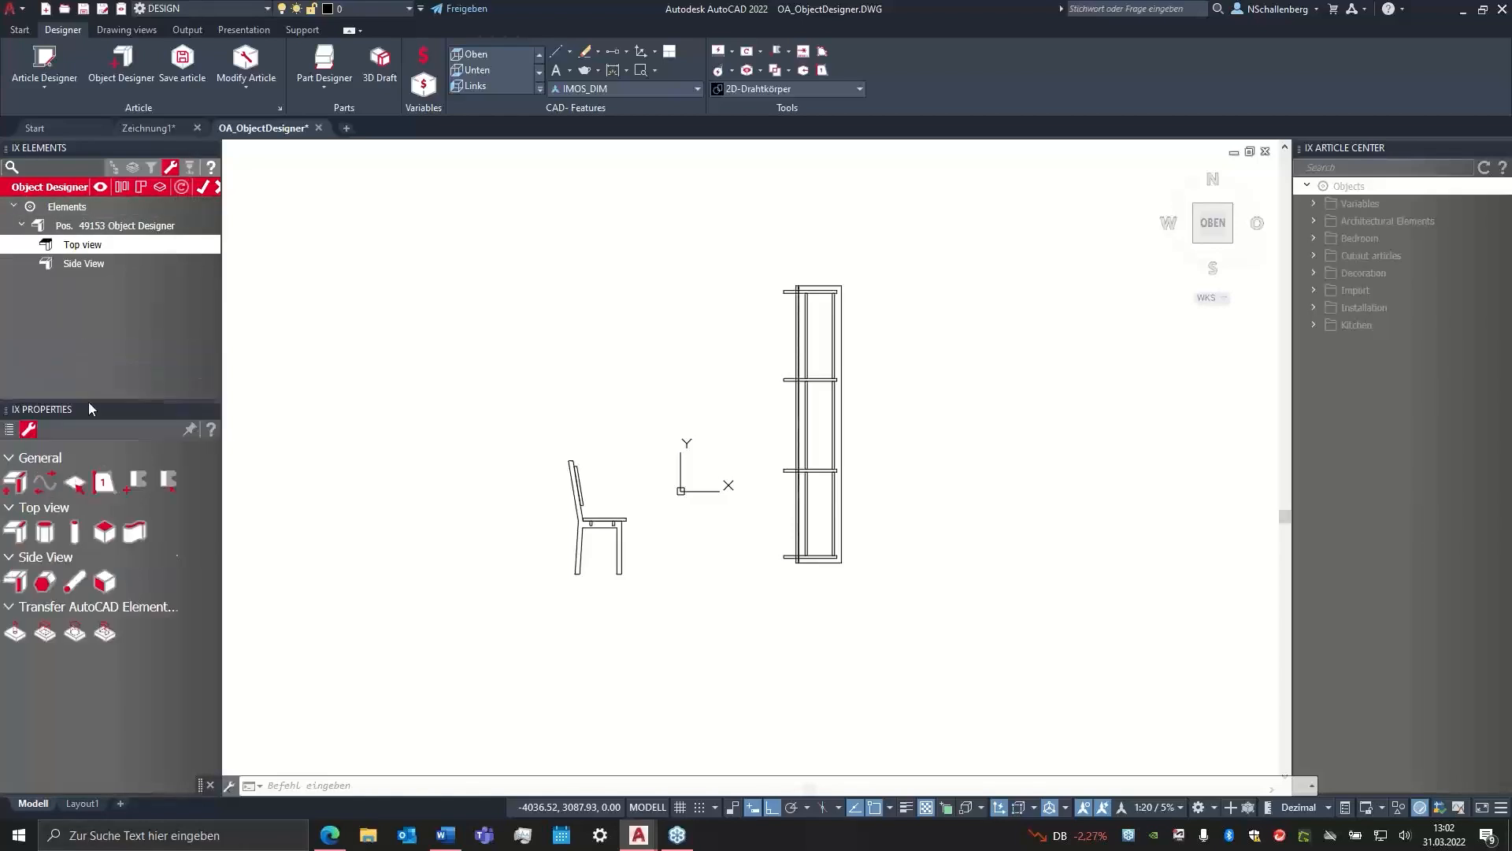
click(98, 226)
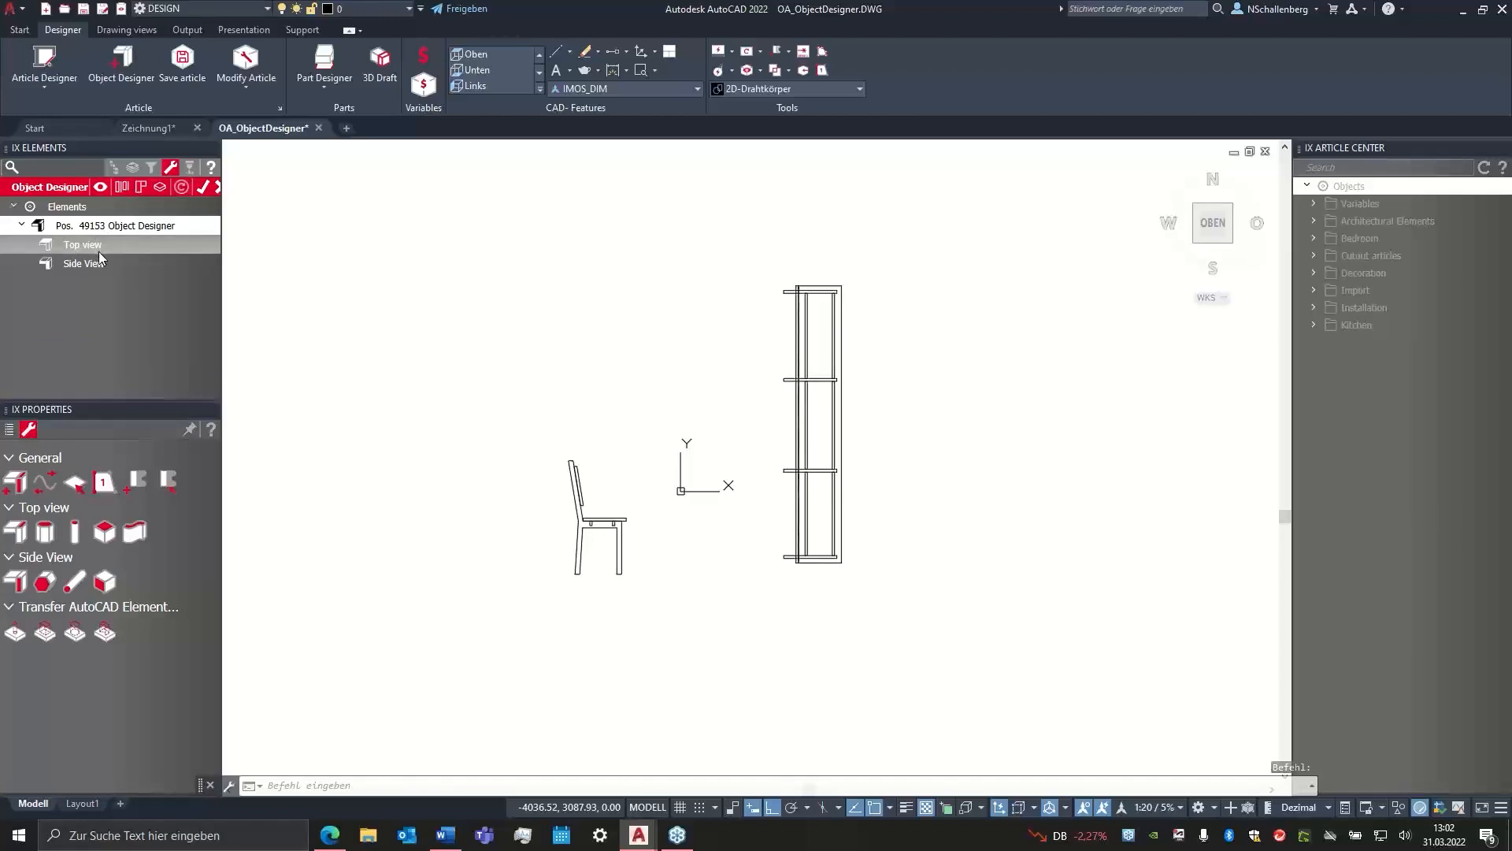
click(86, 262)
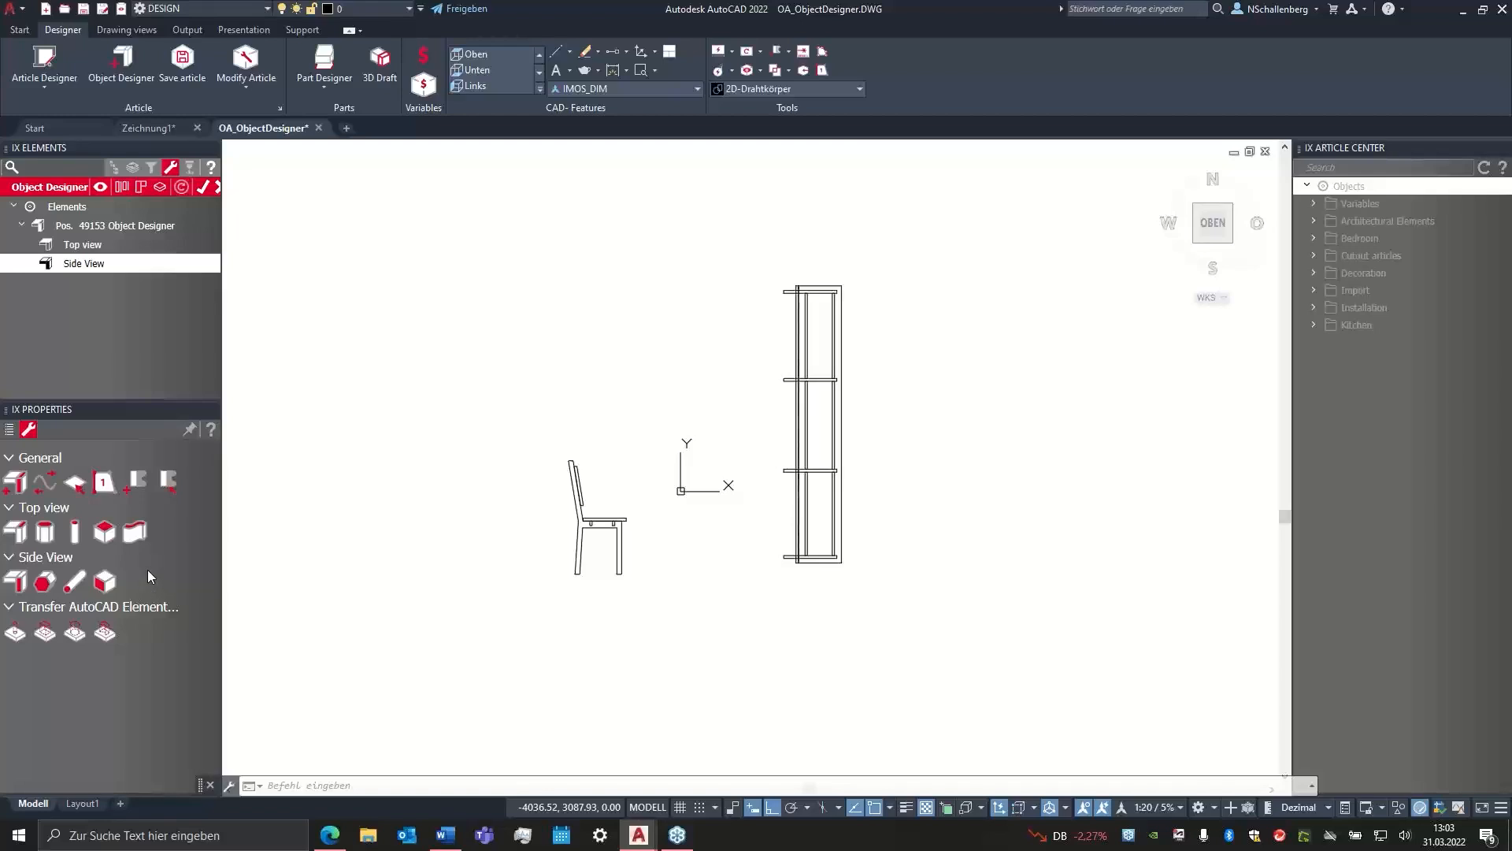
click(10, 430)
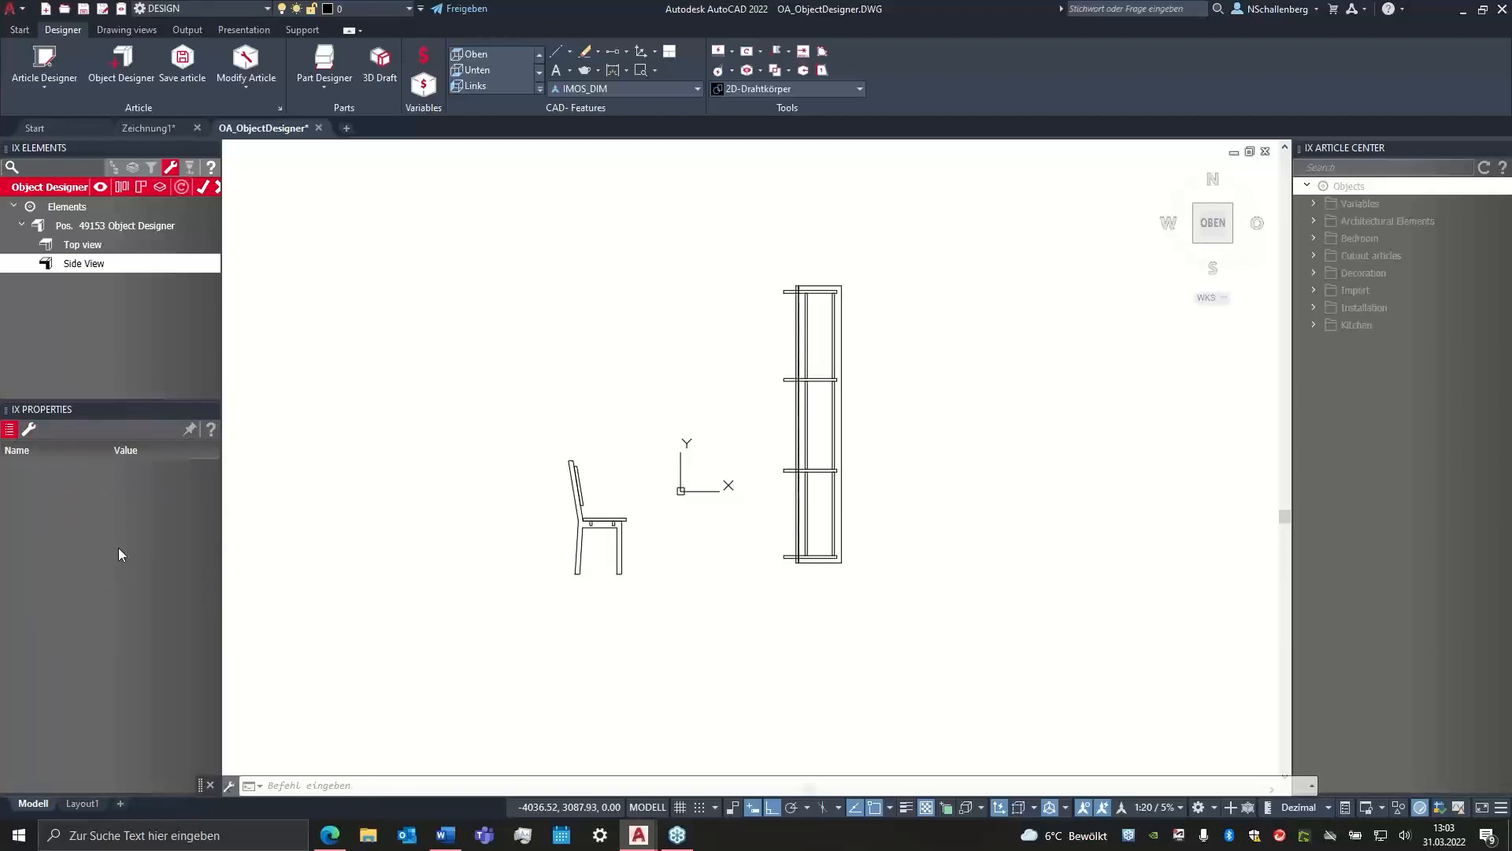
click(30, 432)
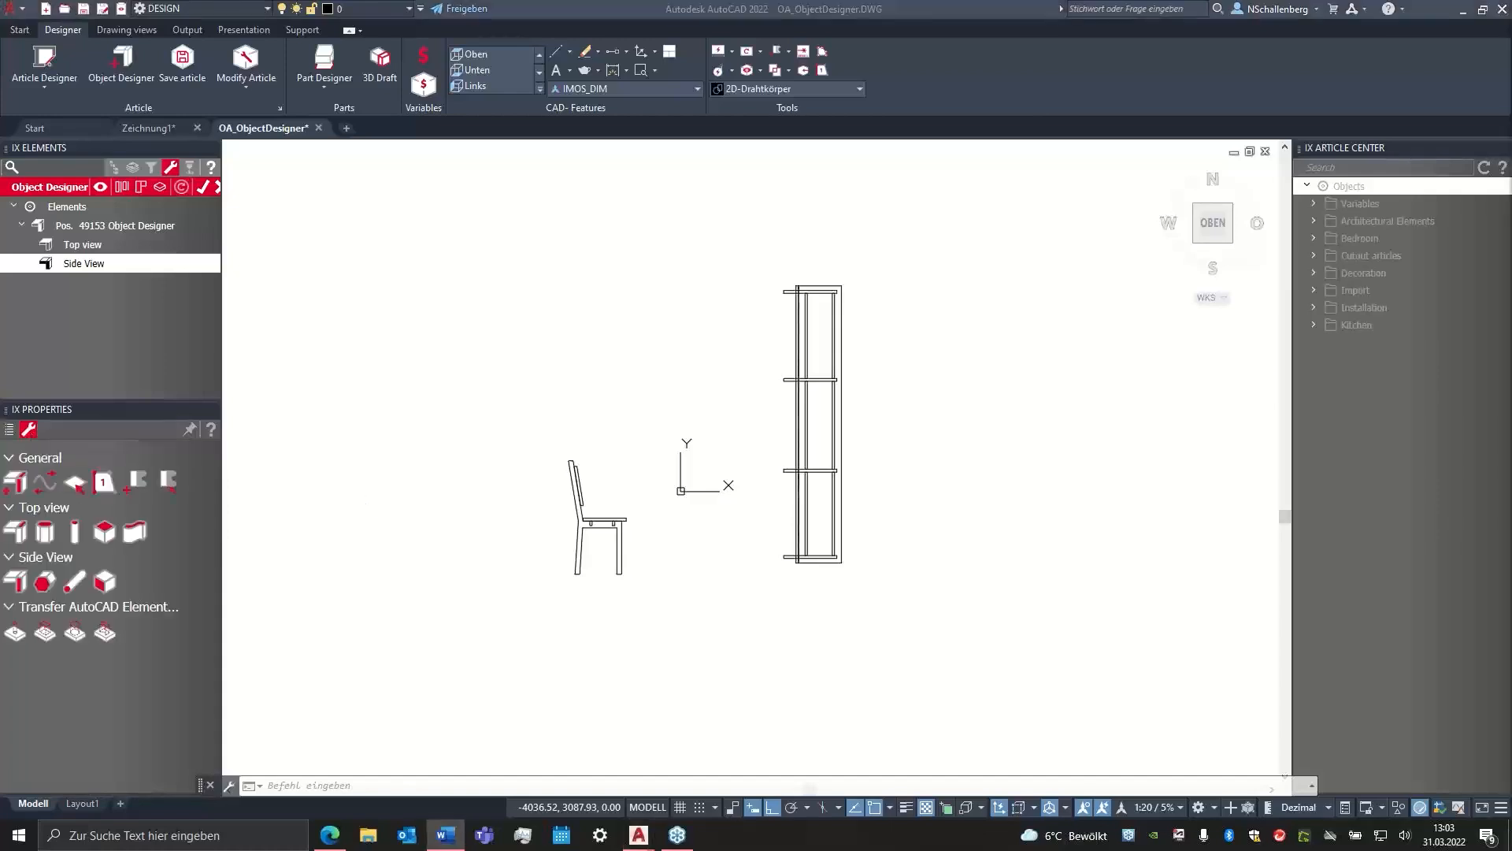
- Assign the chair and shelf drawings to the Object Designer element as its initial entities, accepting that they are hidden outside parametric mode
click(96, 229)
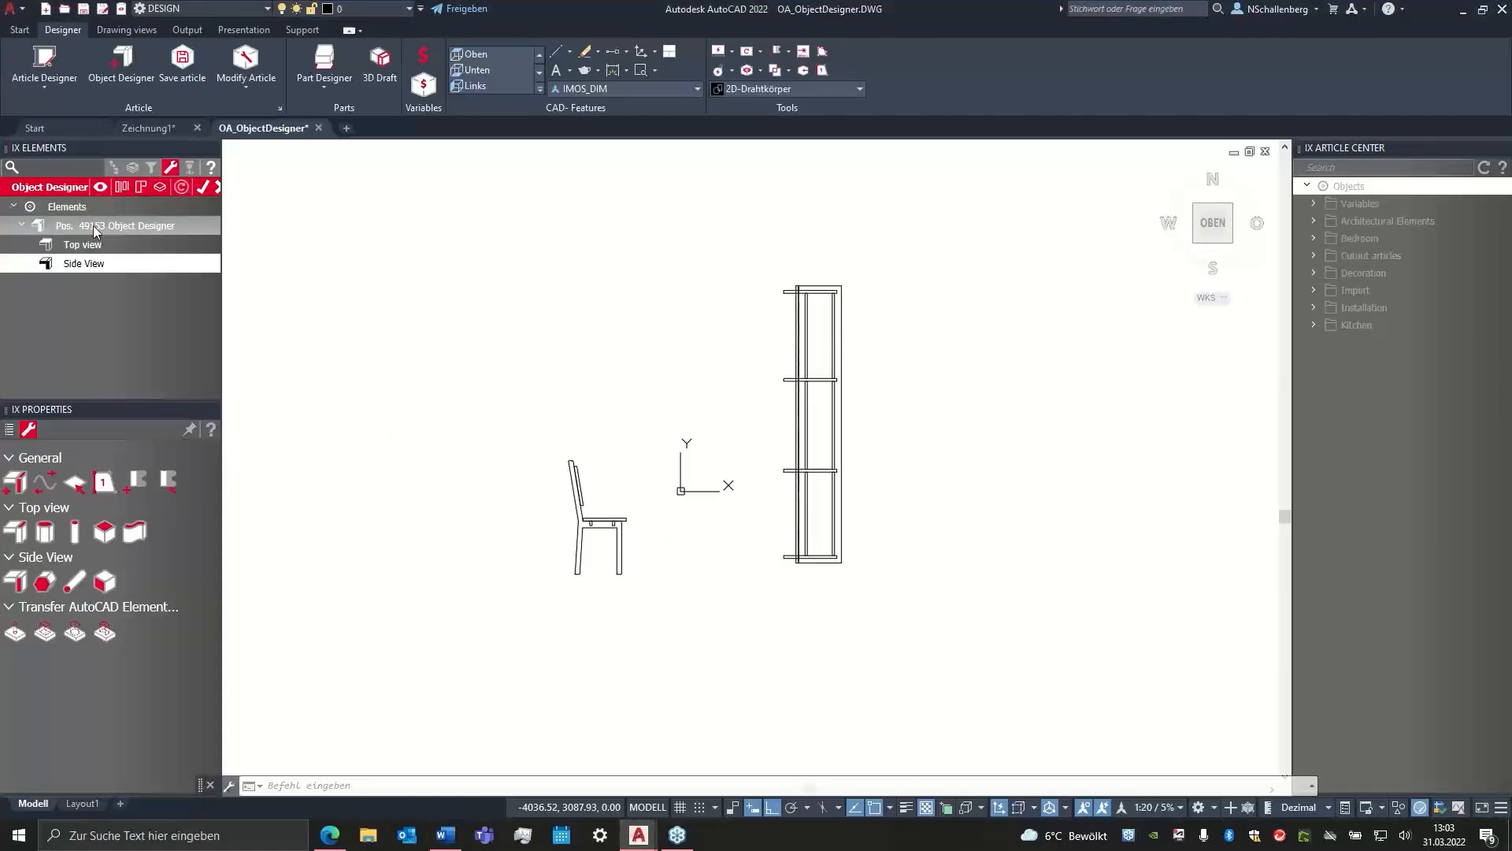
click(93, 225)
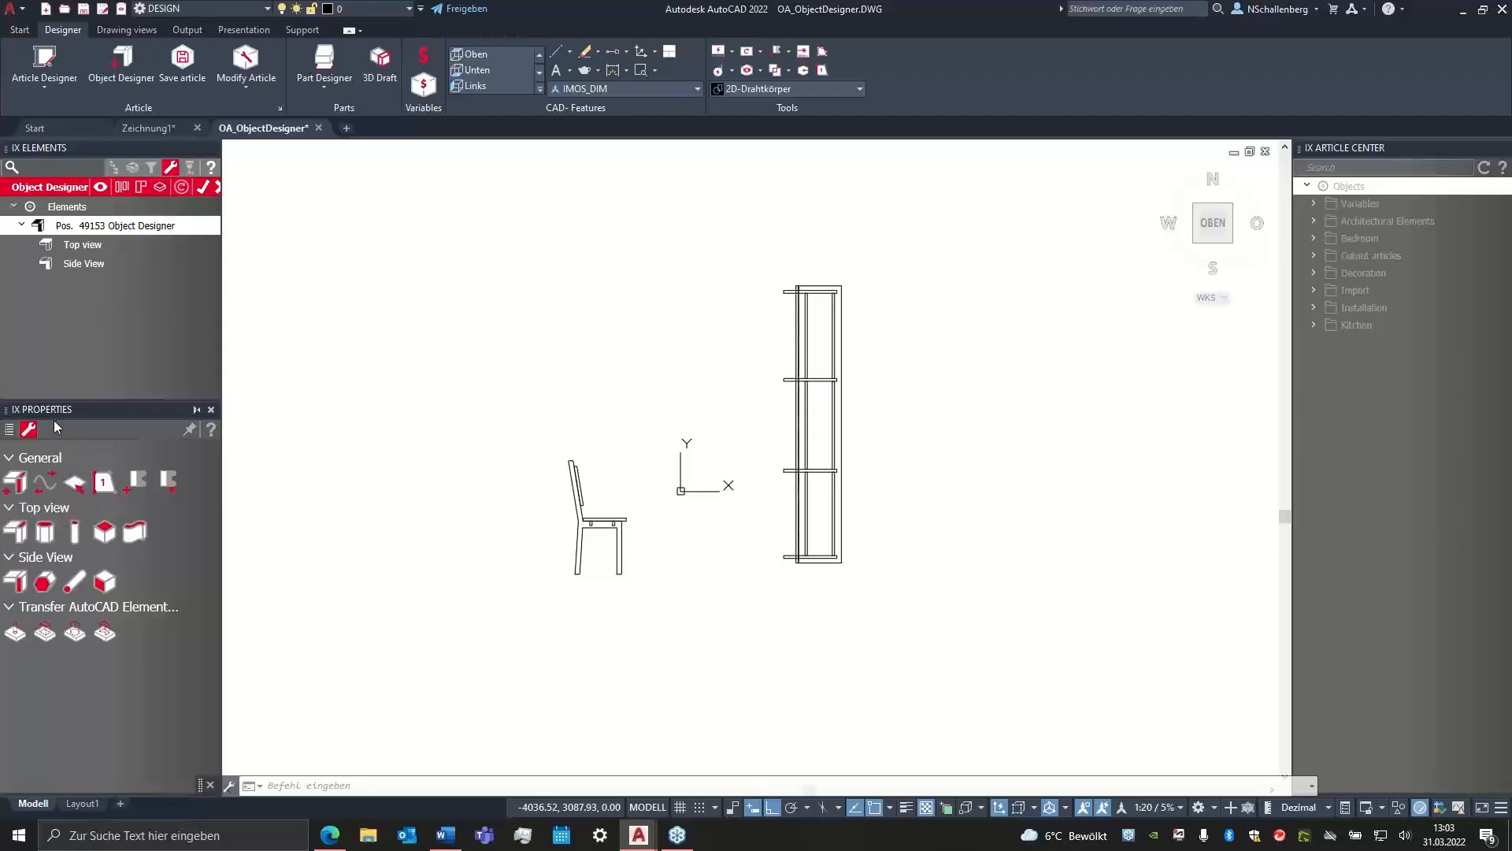
click(76, 483)
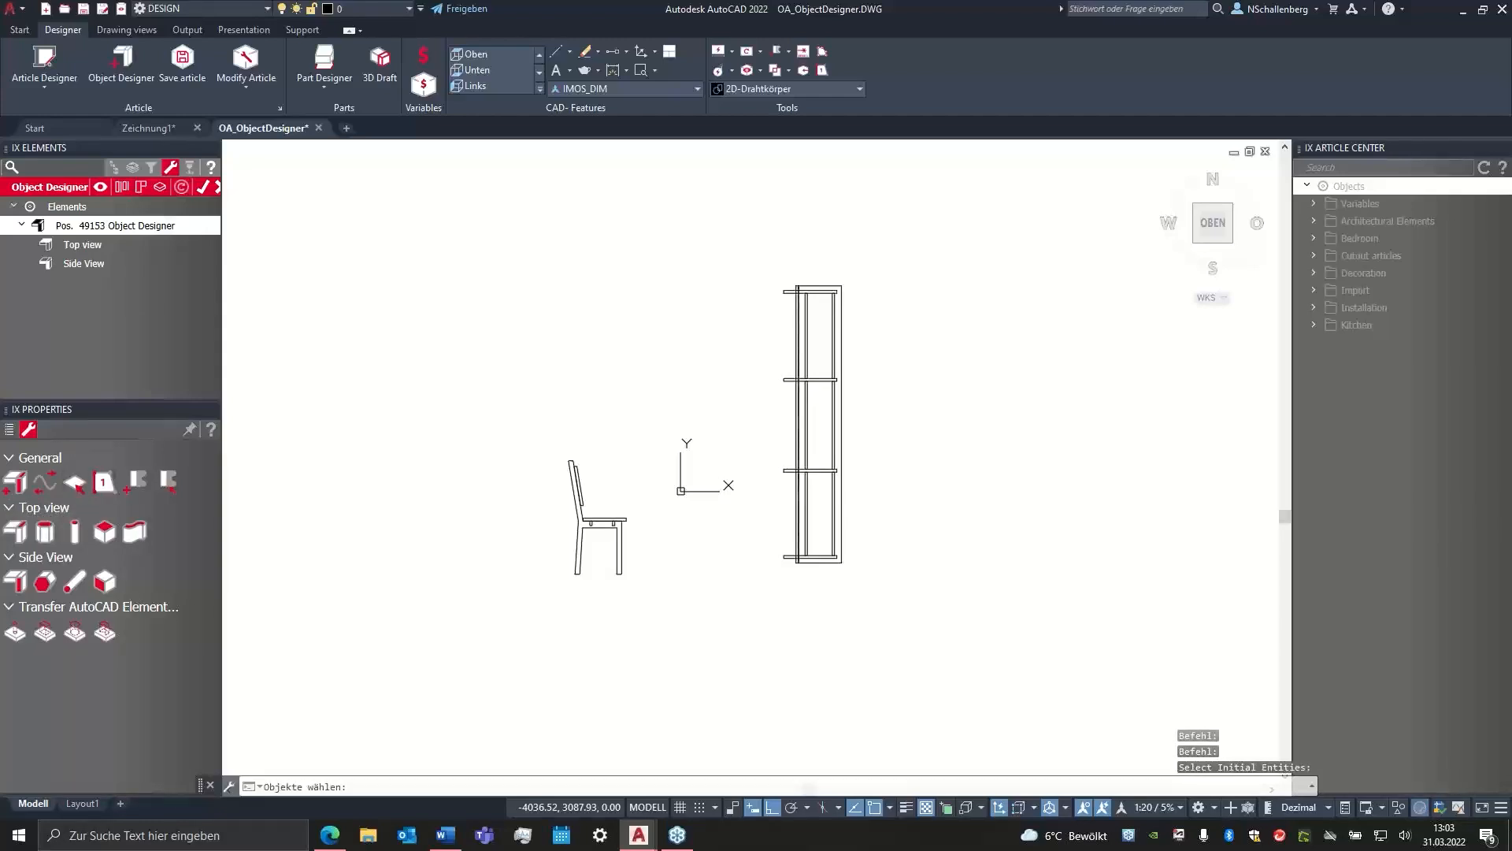
click(913, 635)
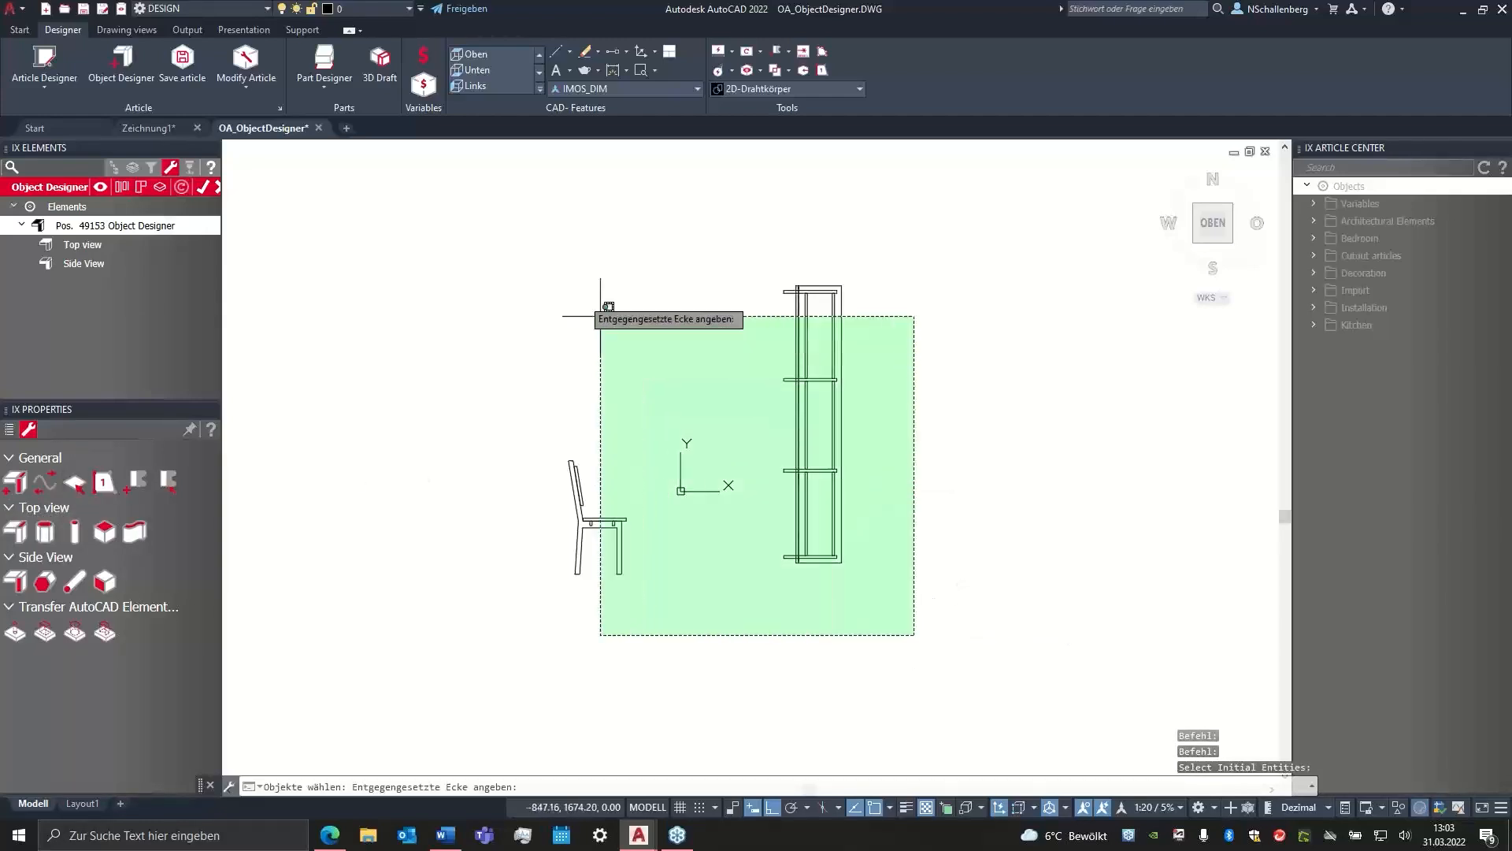
click(468, 250)
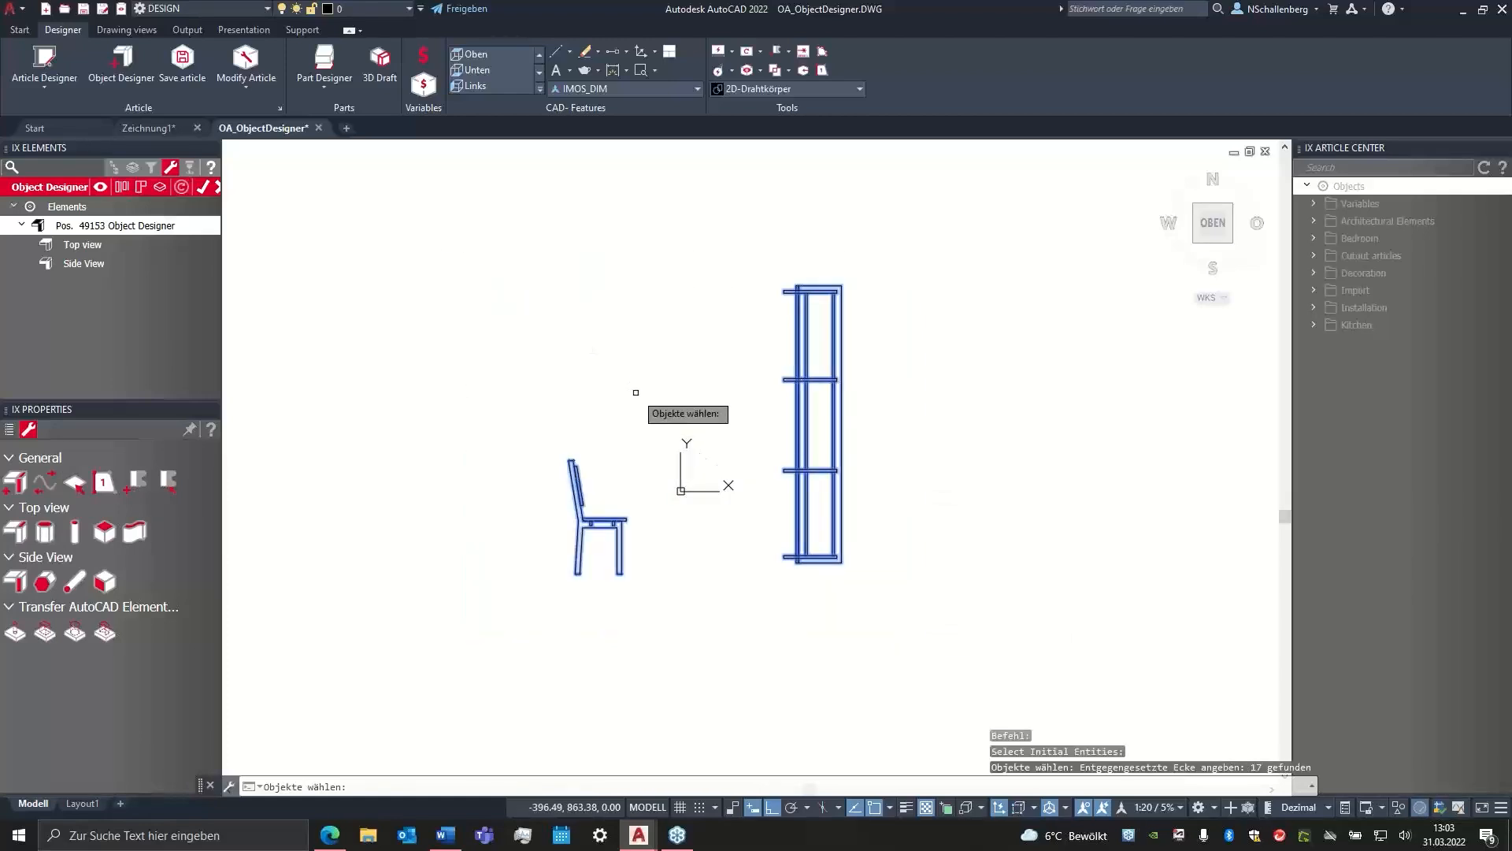
key(Return)
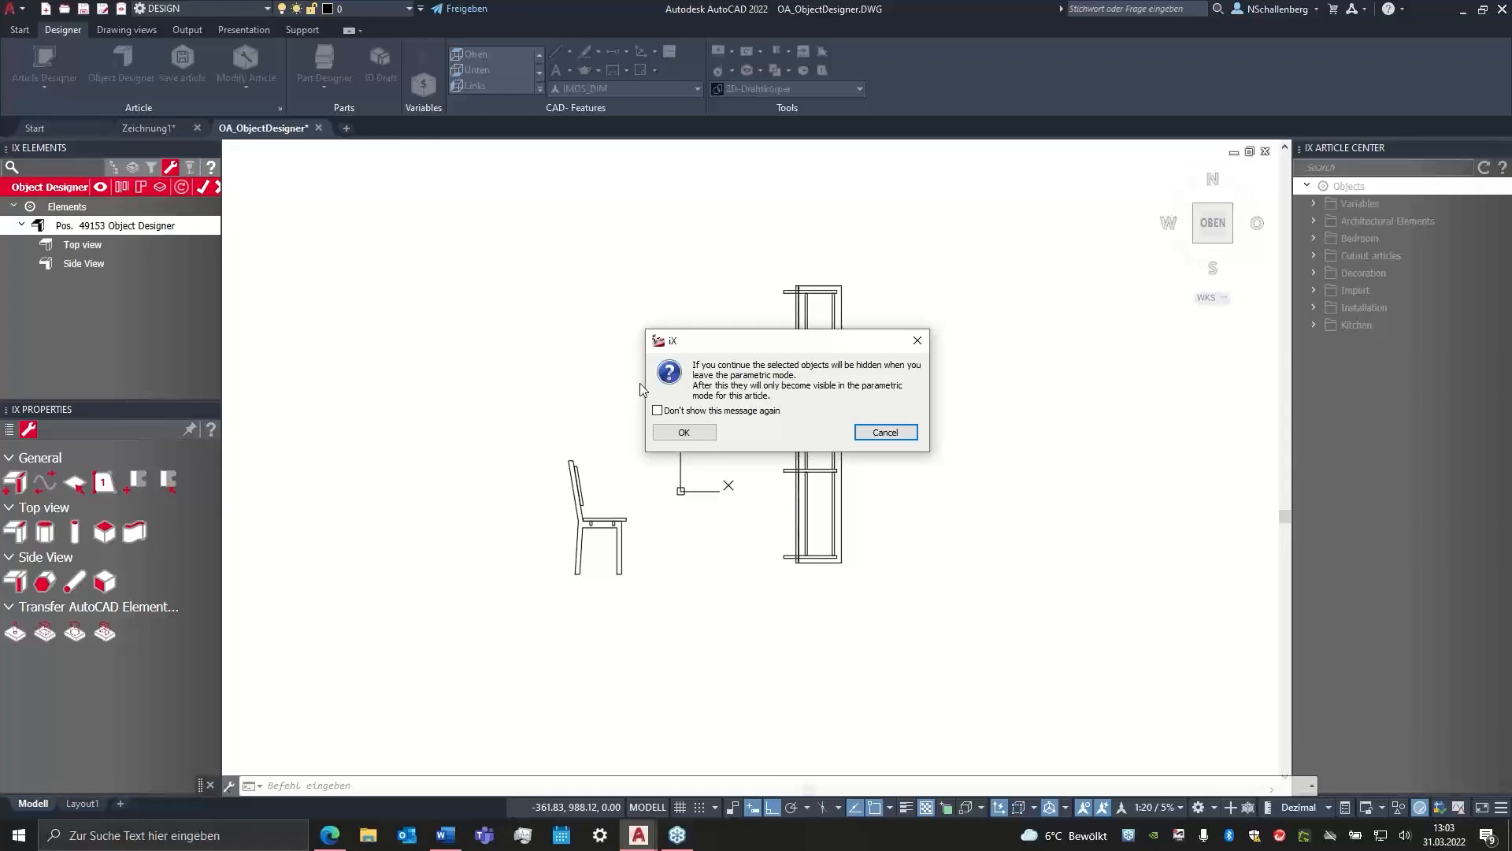
click(682, 432)
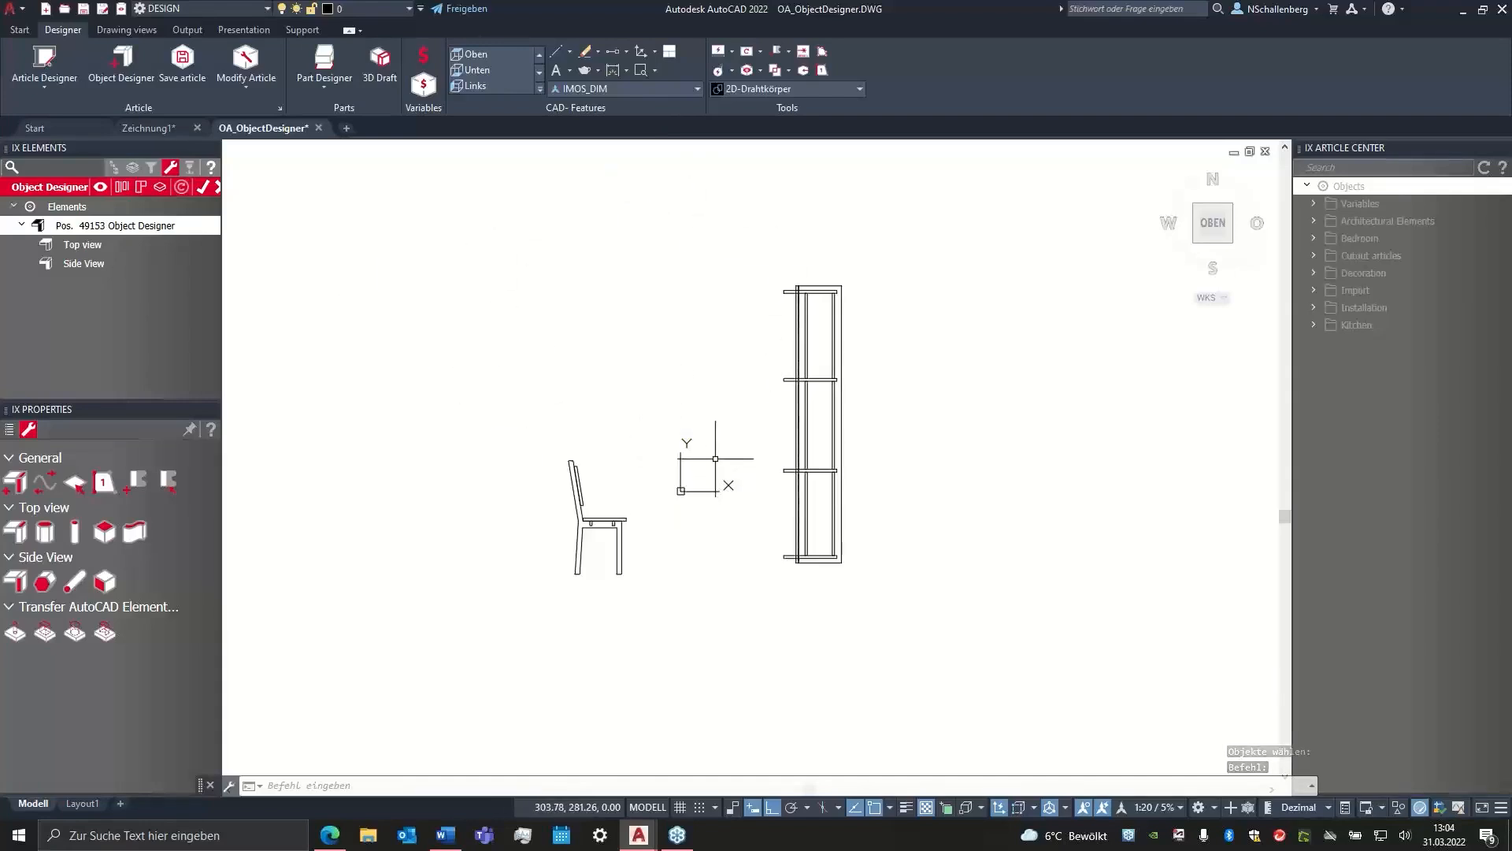
- Hide the assigned initial drawings of the chair and shelf and show them again
click(122, 187)
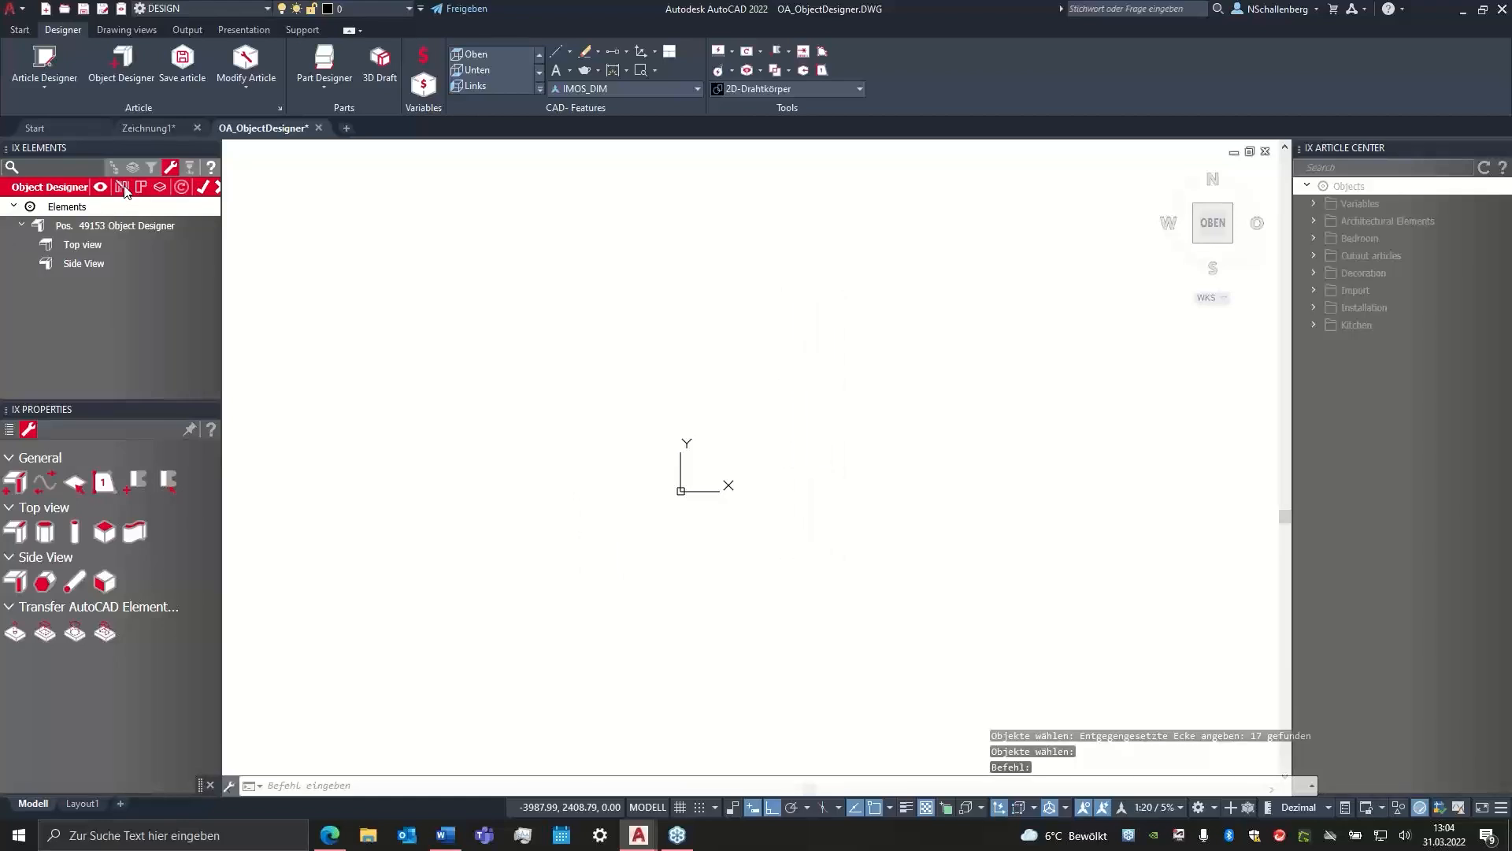
click(123, 189)
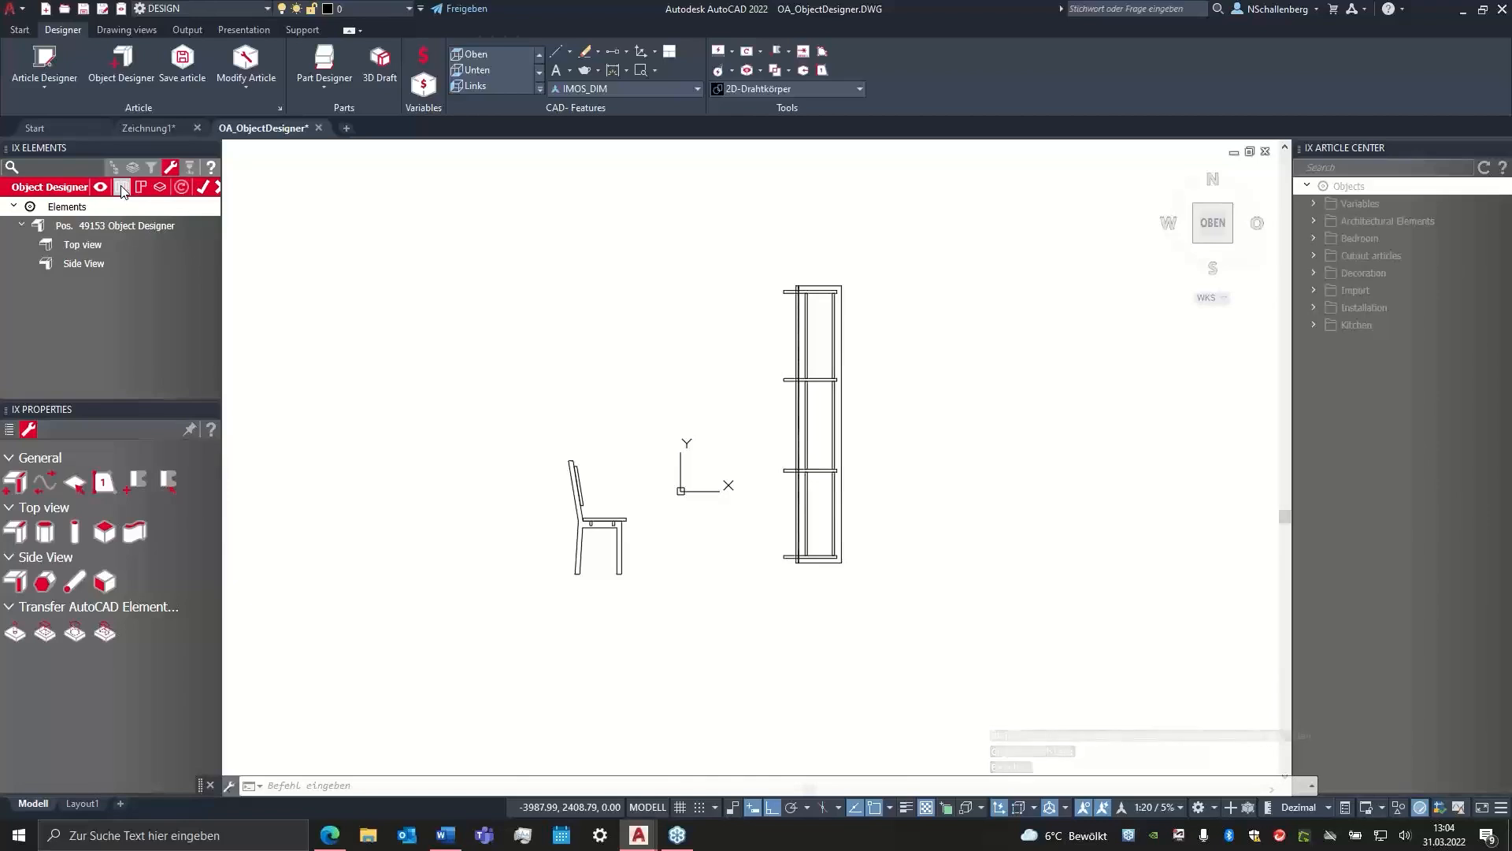
middle_drag(544, 307, 534, 360)
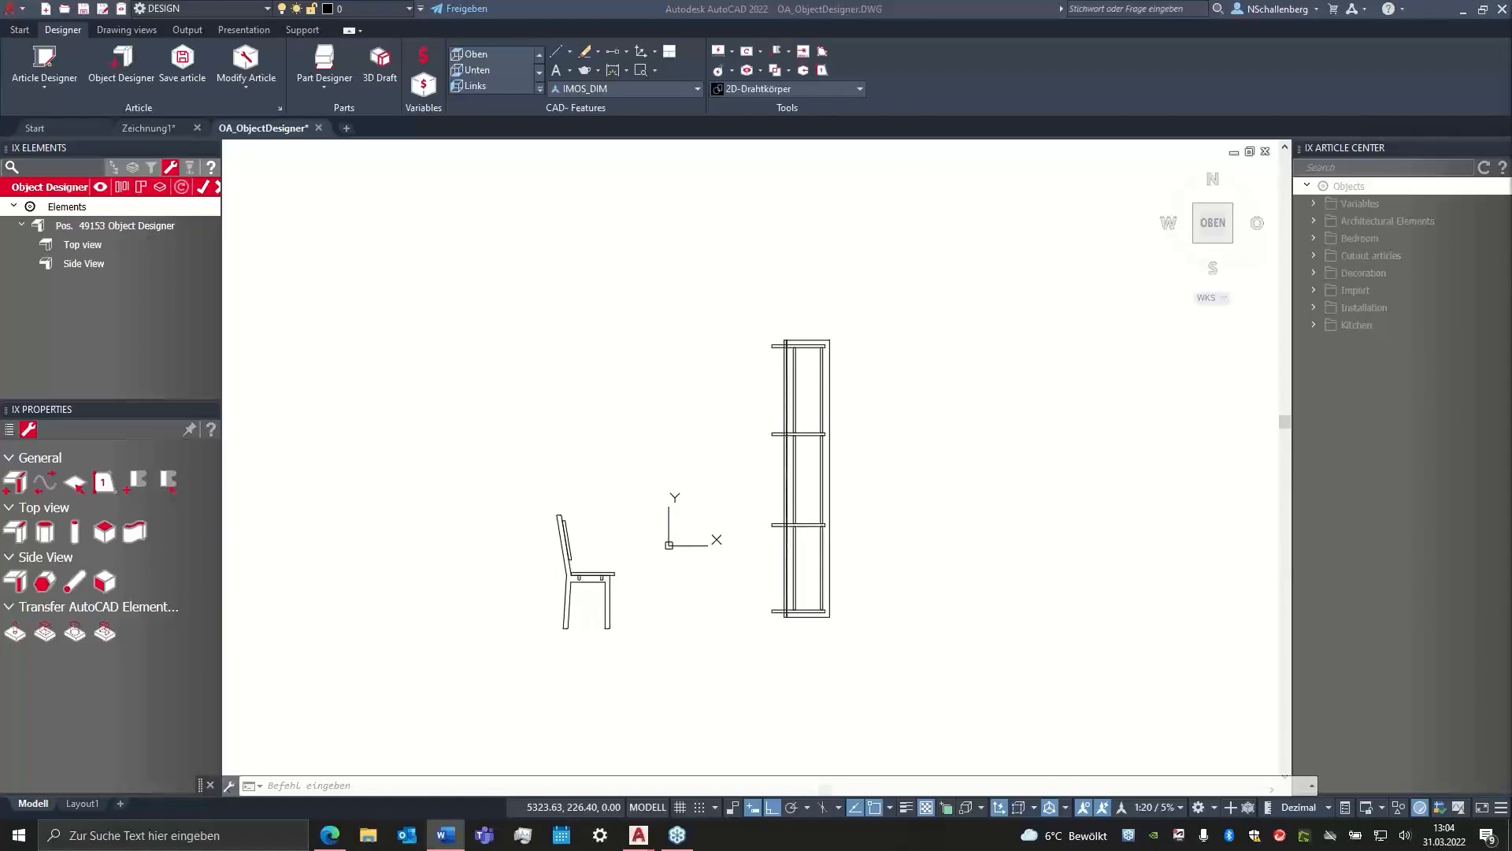
- Create a Side View contour from the closed outline of the chair's legs and back frame
click(79, 266)
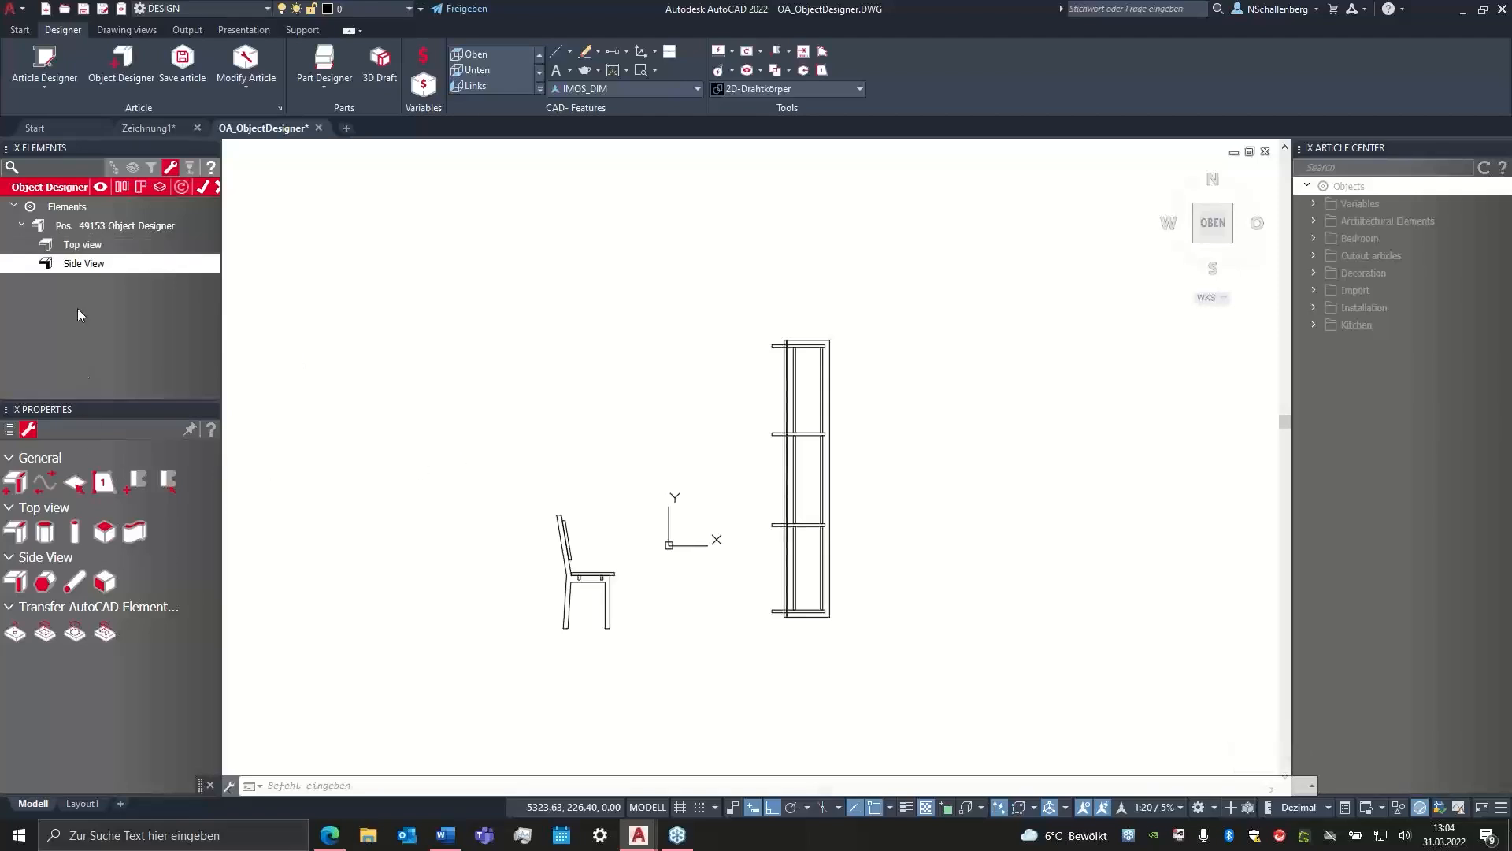
scroll(583, 563, up, 4)
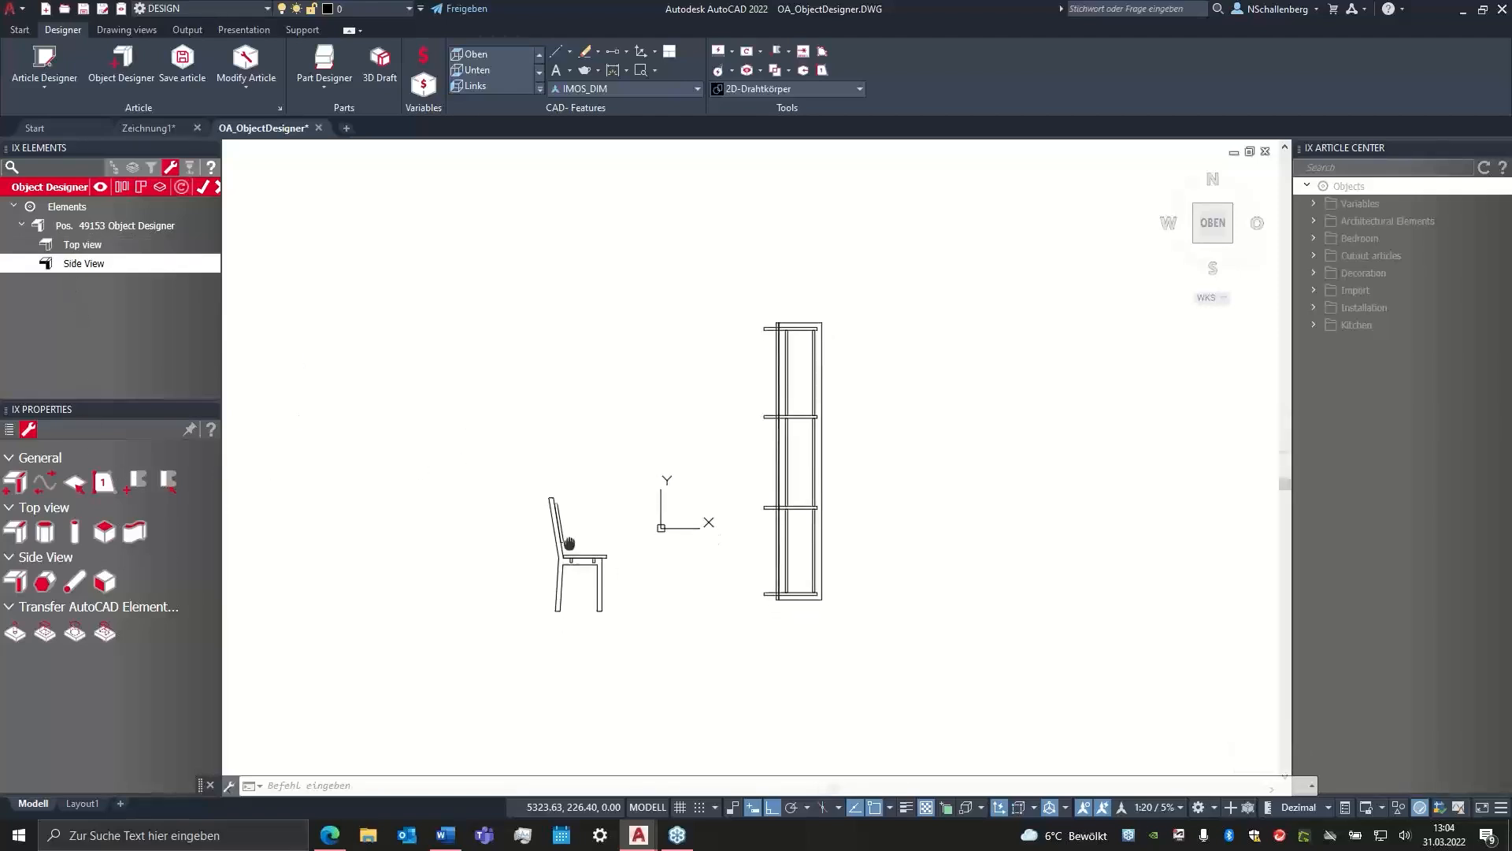
middle_drag(612, 554, 606, 535)
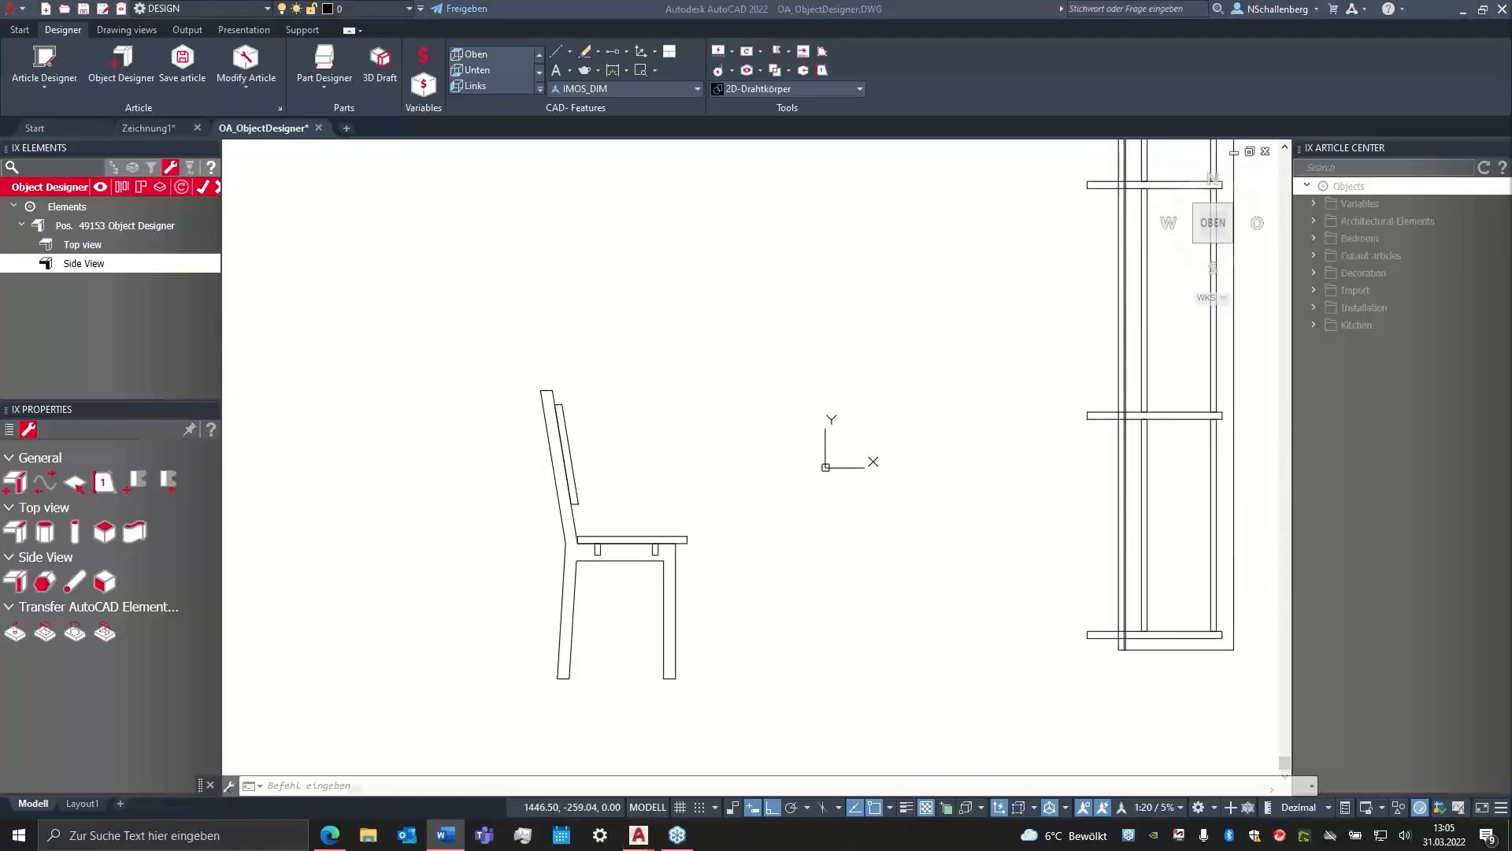
click(666, 433)
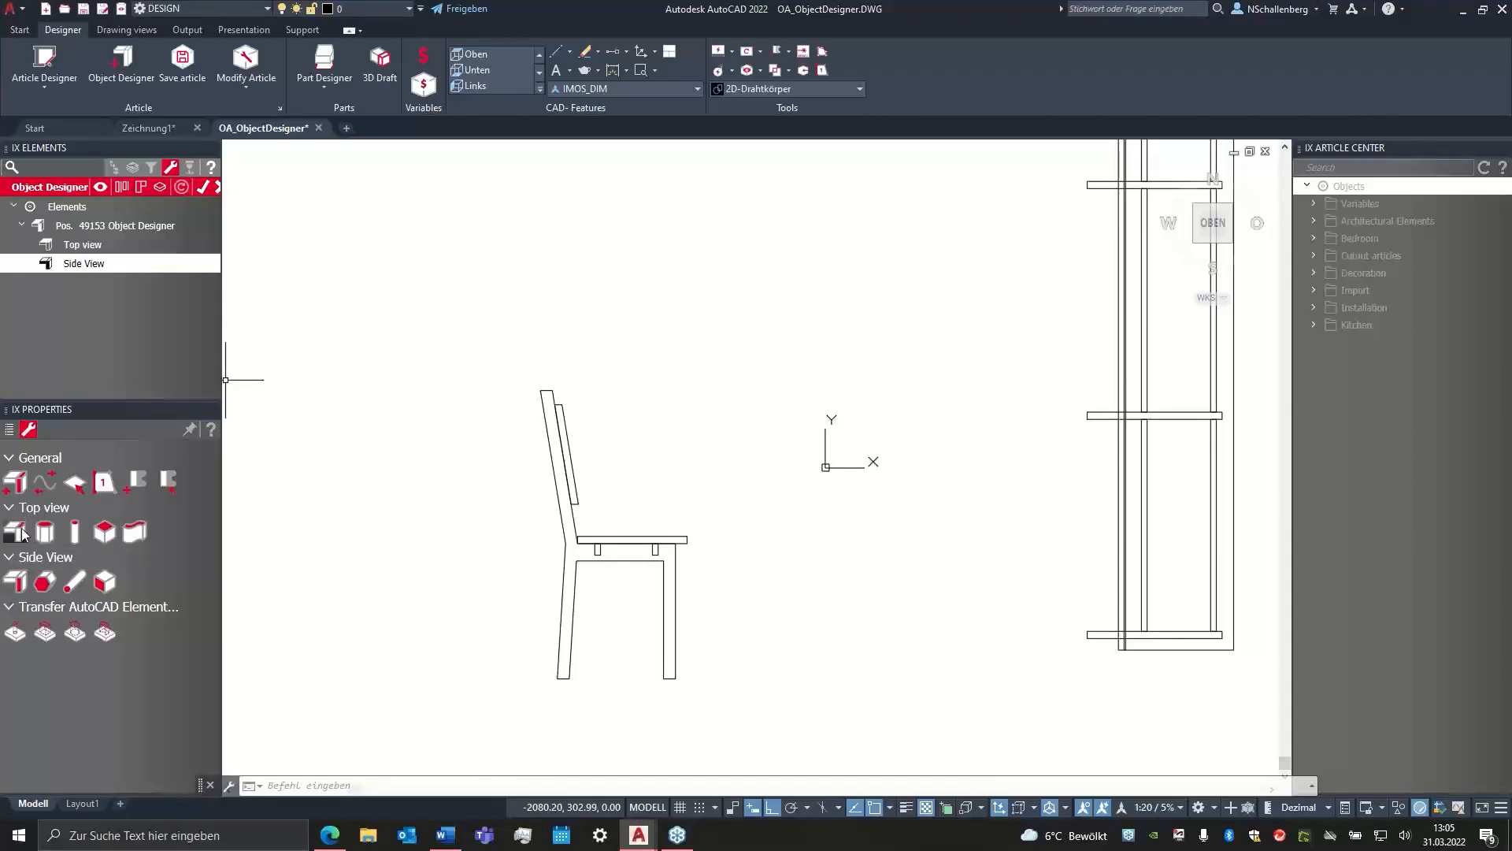
click(47, 584)
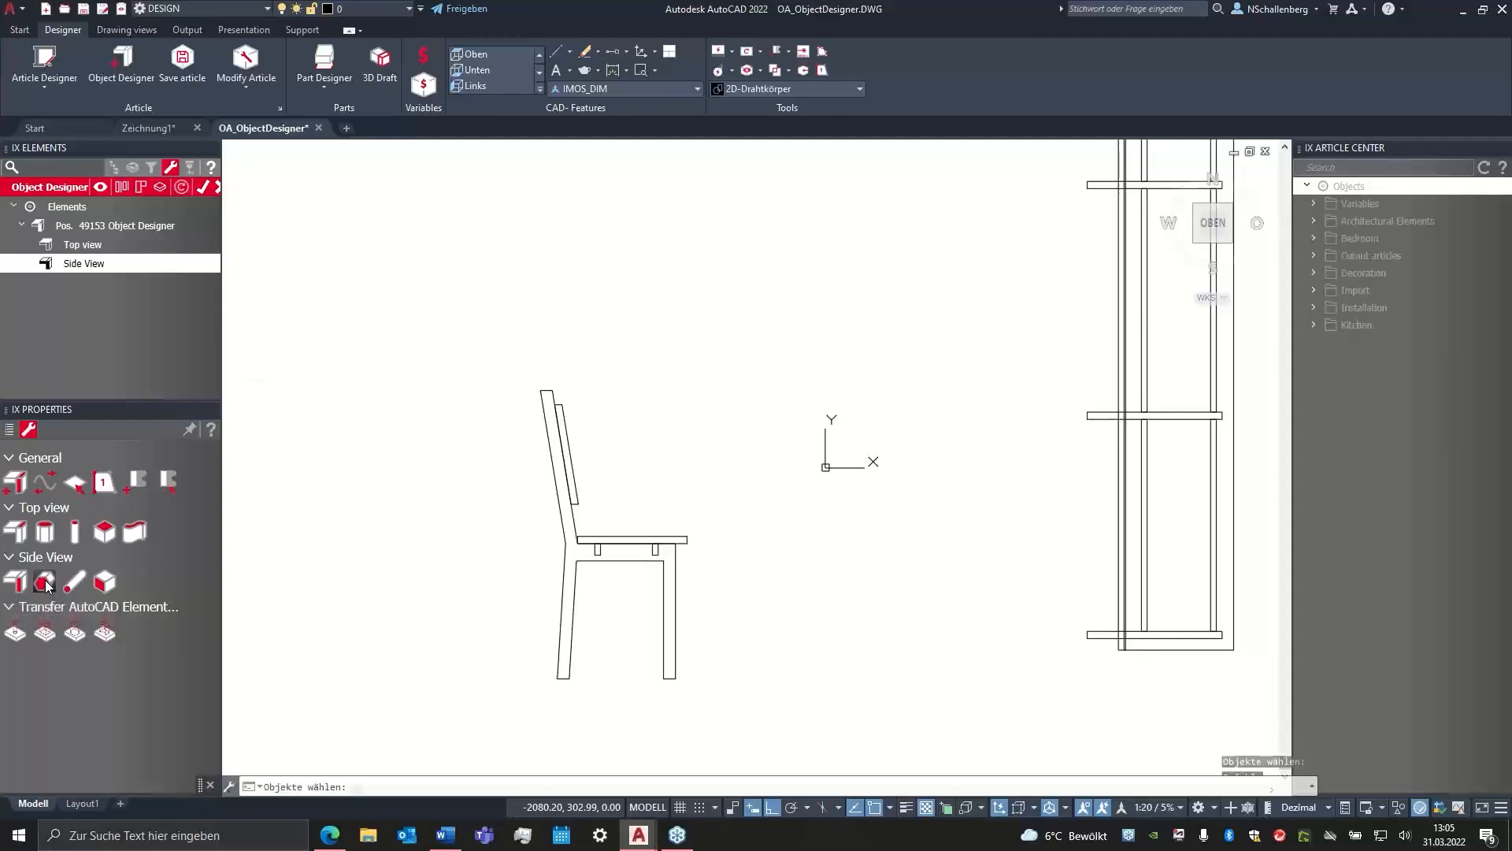
middle_drag(540, 632, 559, 543)
scroll(560, 543, up, 2)
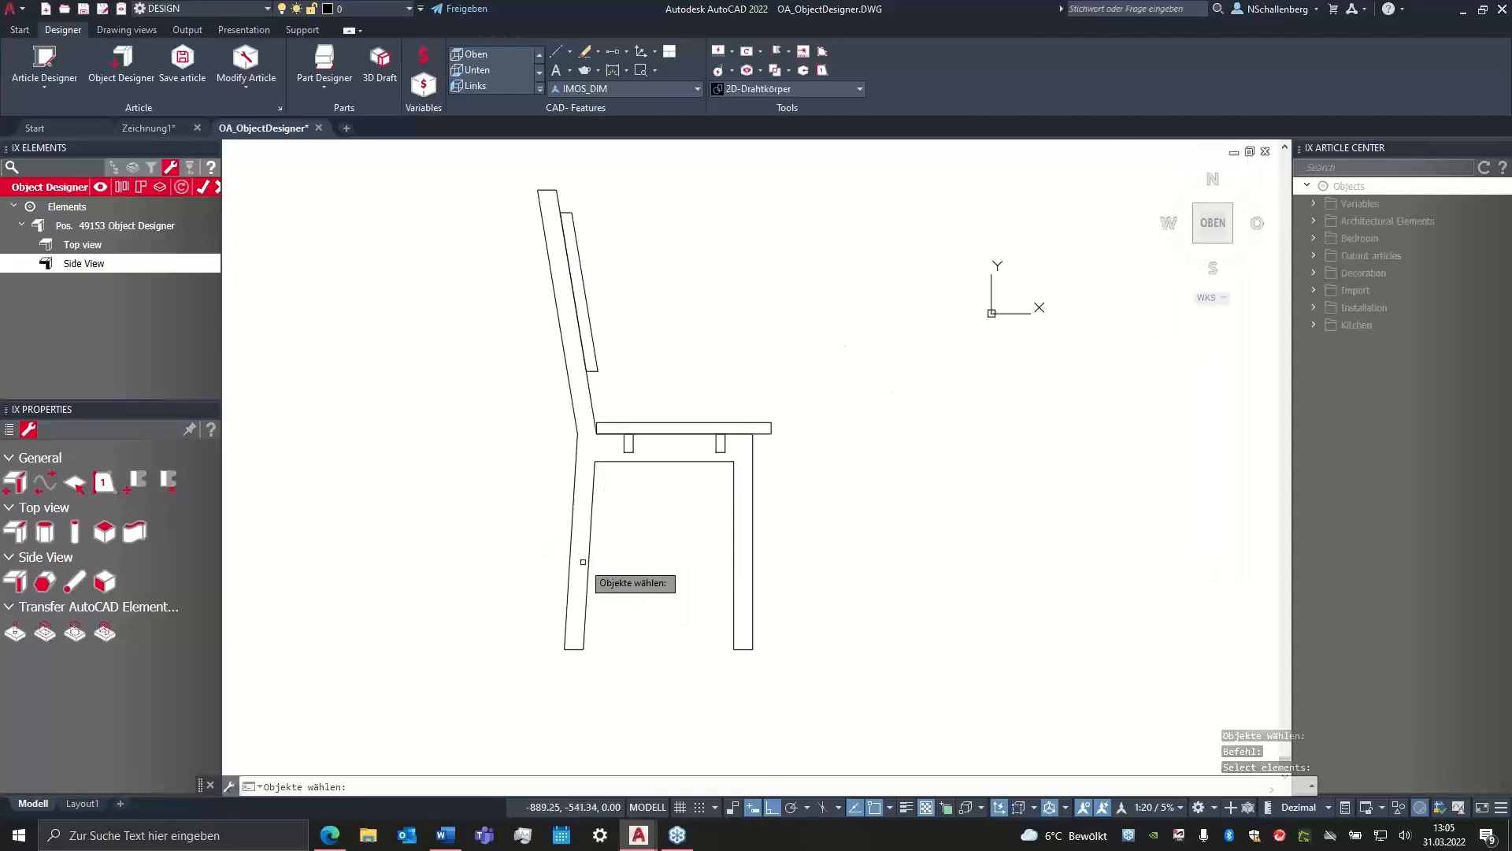
scroll(582, 551, down, 2)
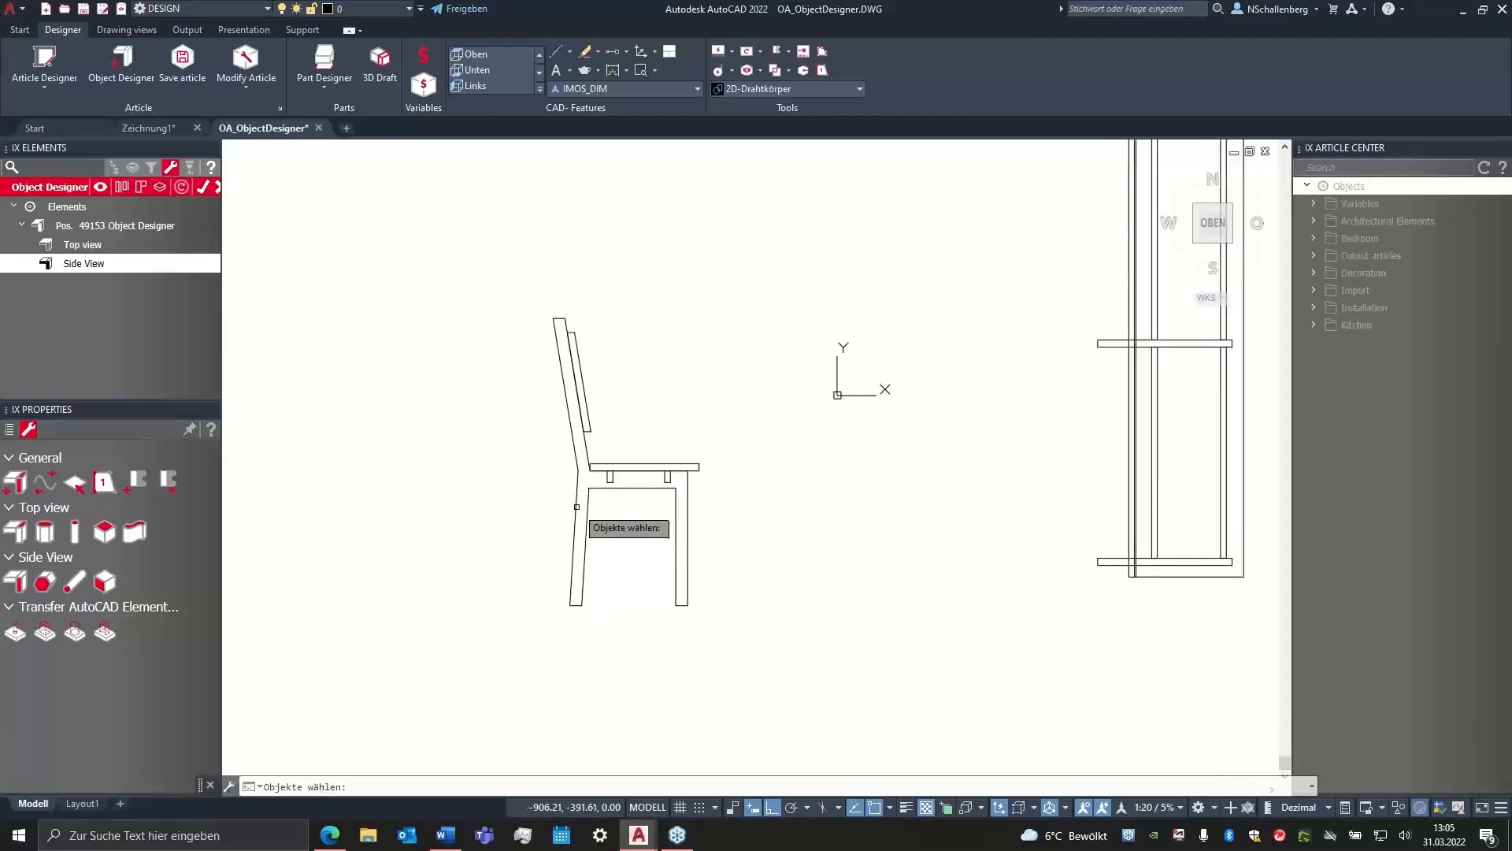
click(573, 557)
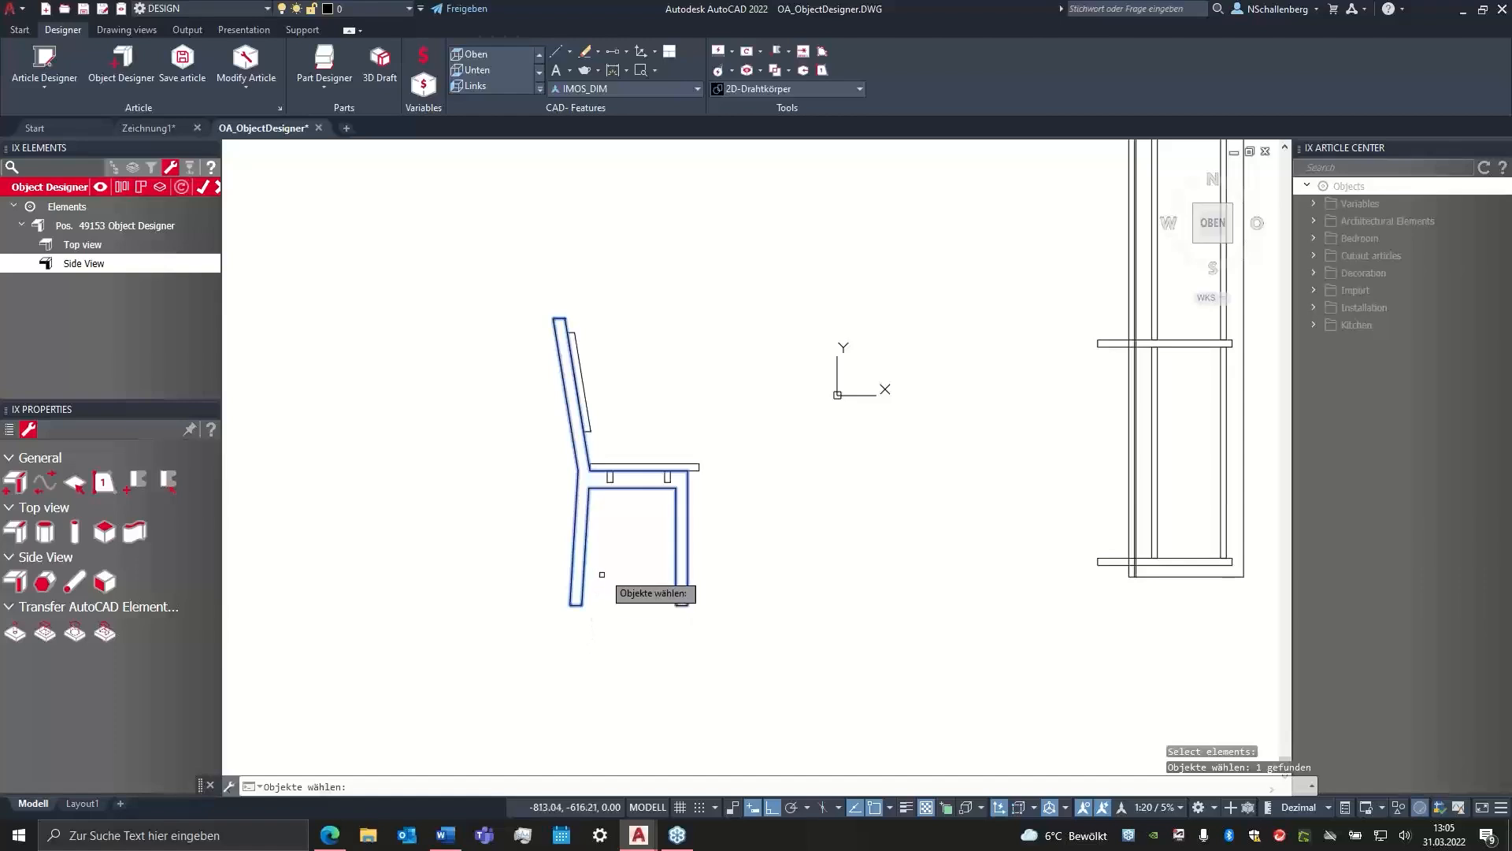
key(Return)
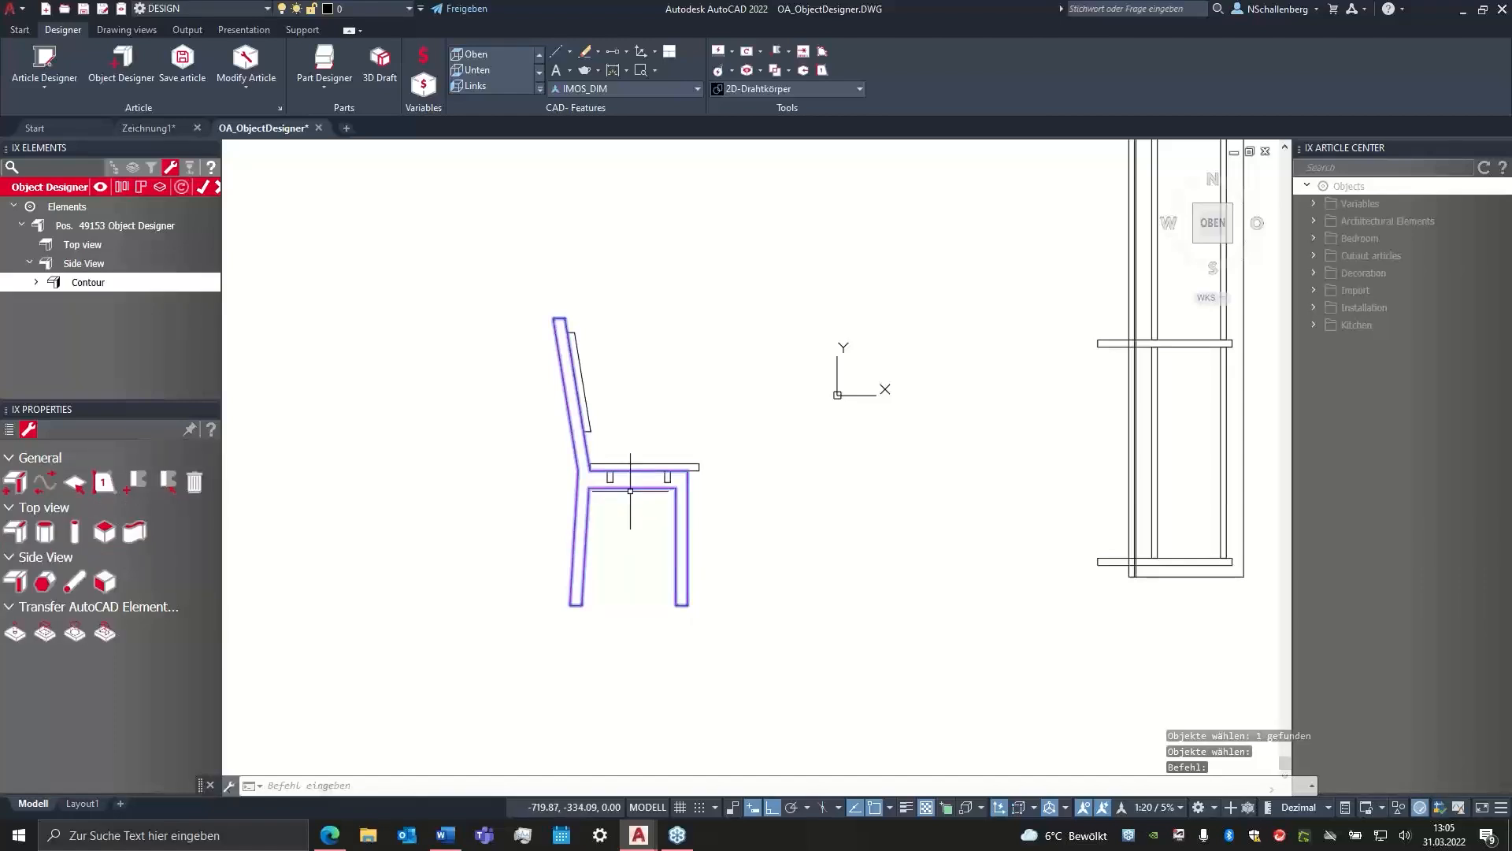
- Examine the chair frame's contour and the edge entries listed beneath it in the elements tree
scroll(630, 490, up, 2)
scroll(608, 531, up, 2)
scroll(611, 536, down, 2)
middle_drag(611, 536, 595, 521)
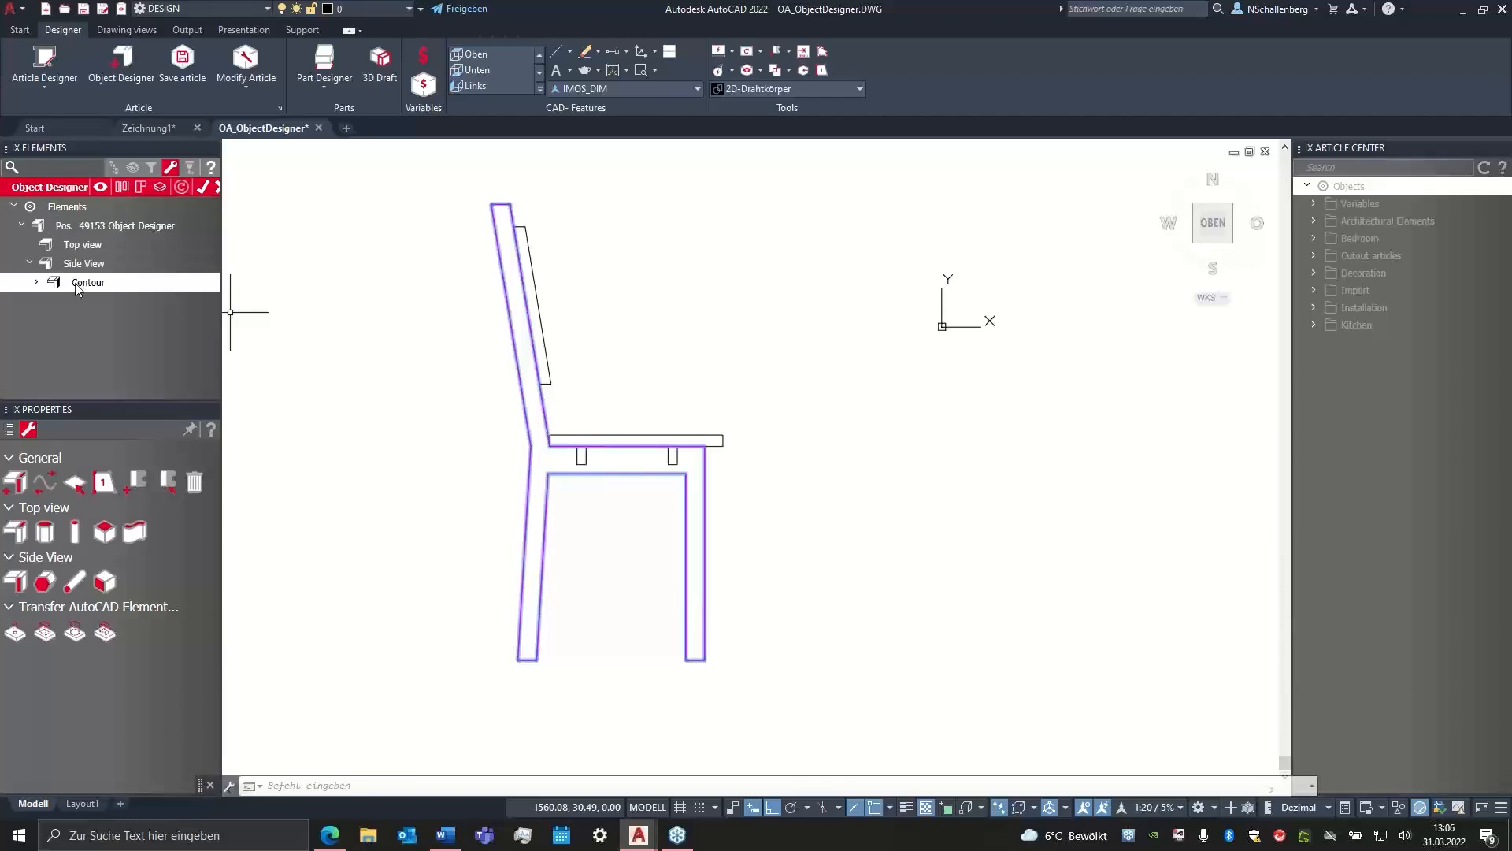
click(35, 282)
scroll(87, 296, down, 2)
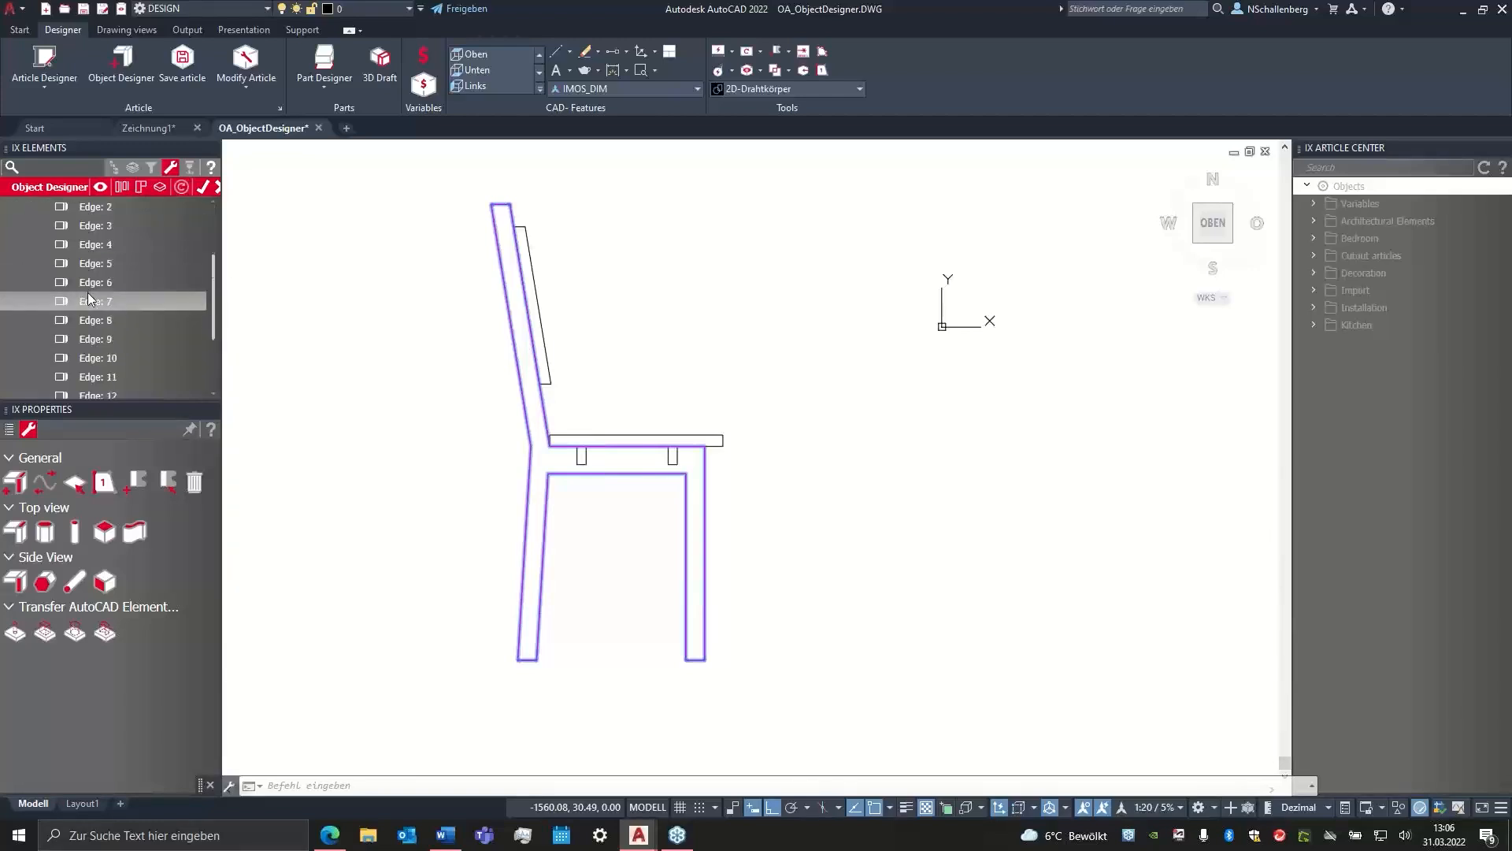
scroll(55, 291, up, 2)
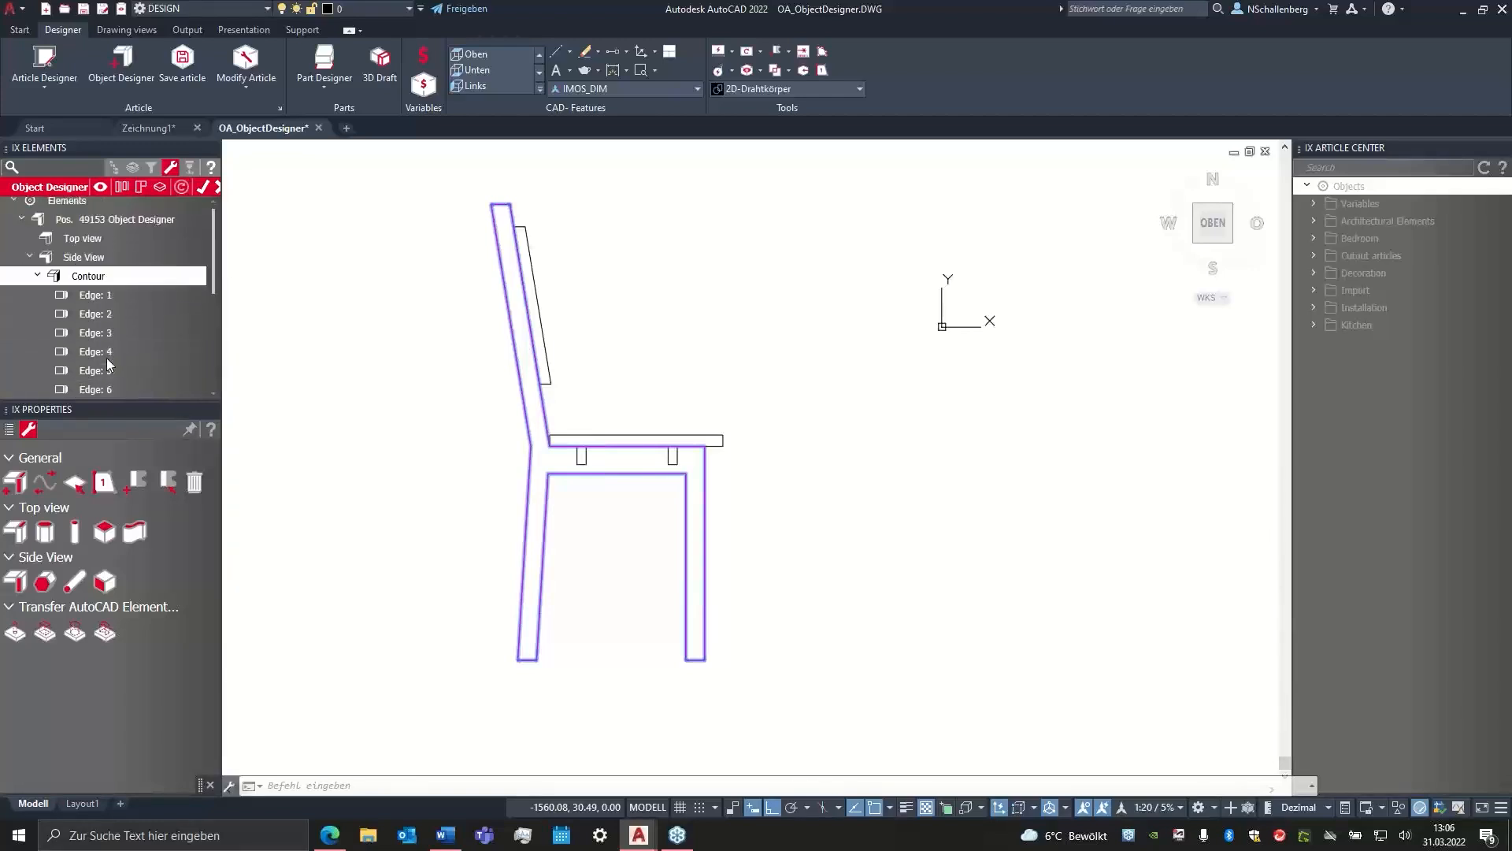
click(37, 276)
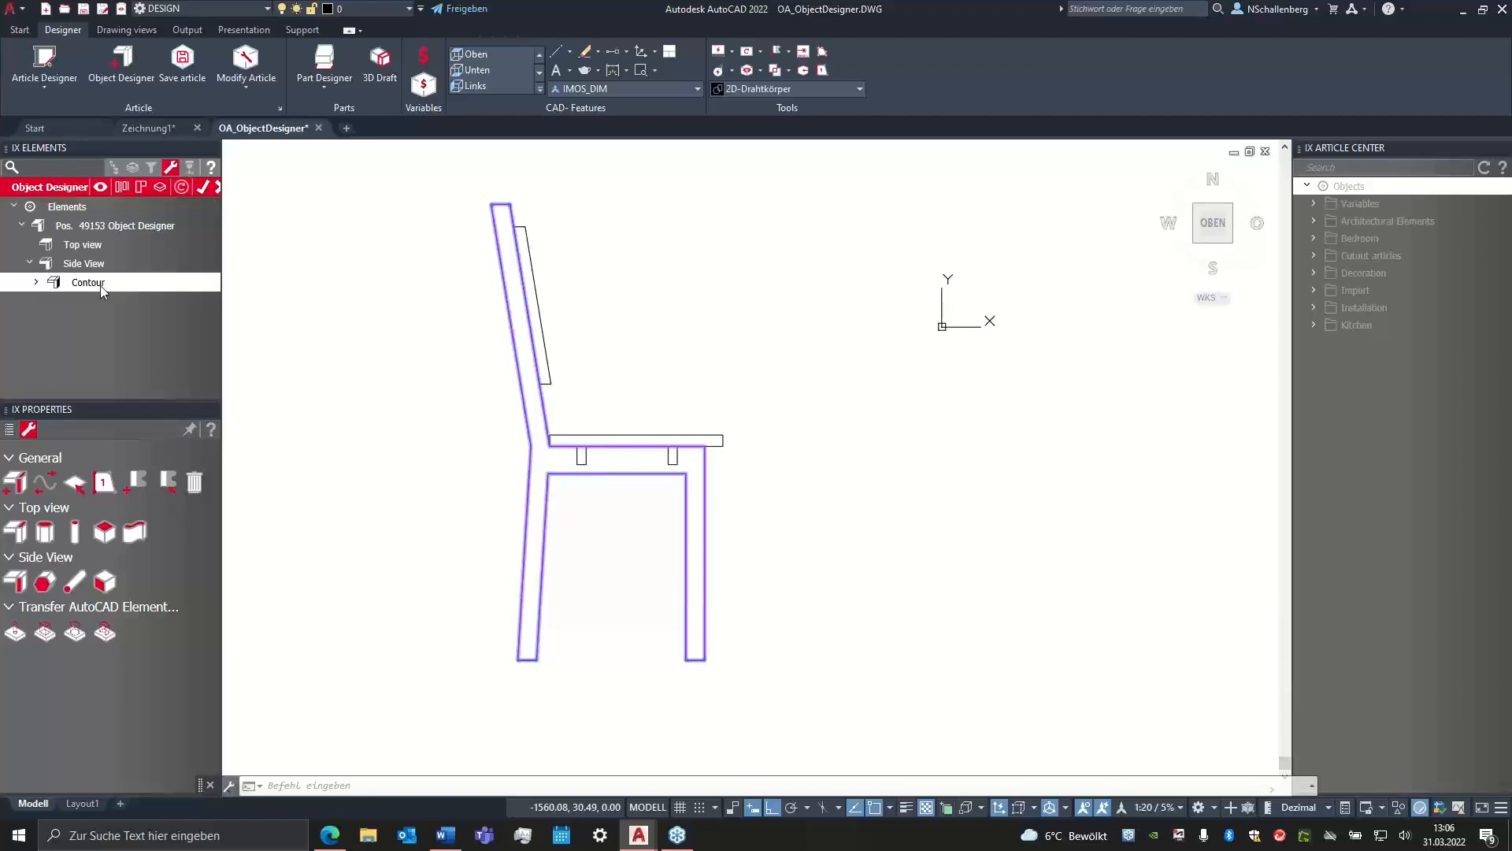
middle_drag(493, 351, 489, 419)
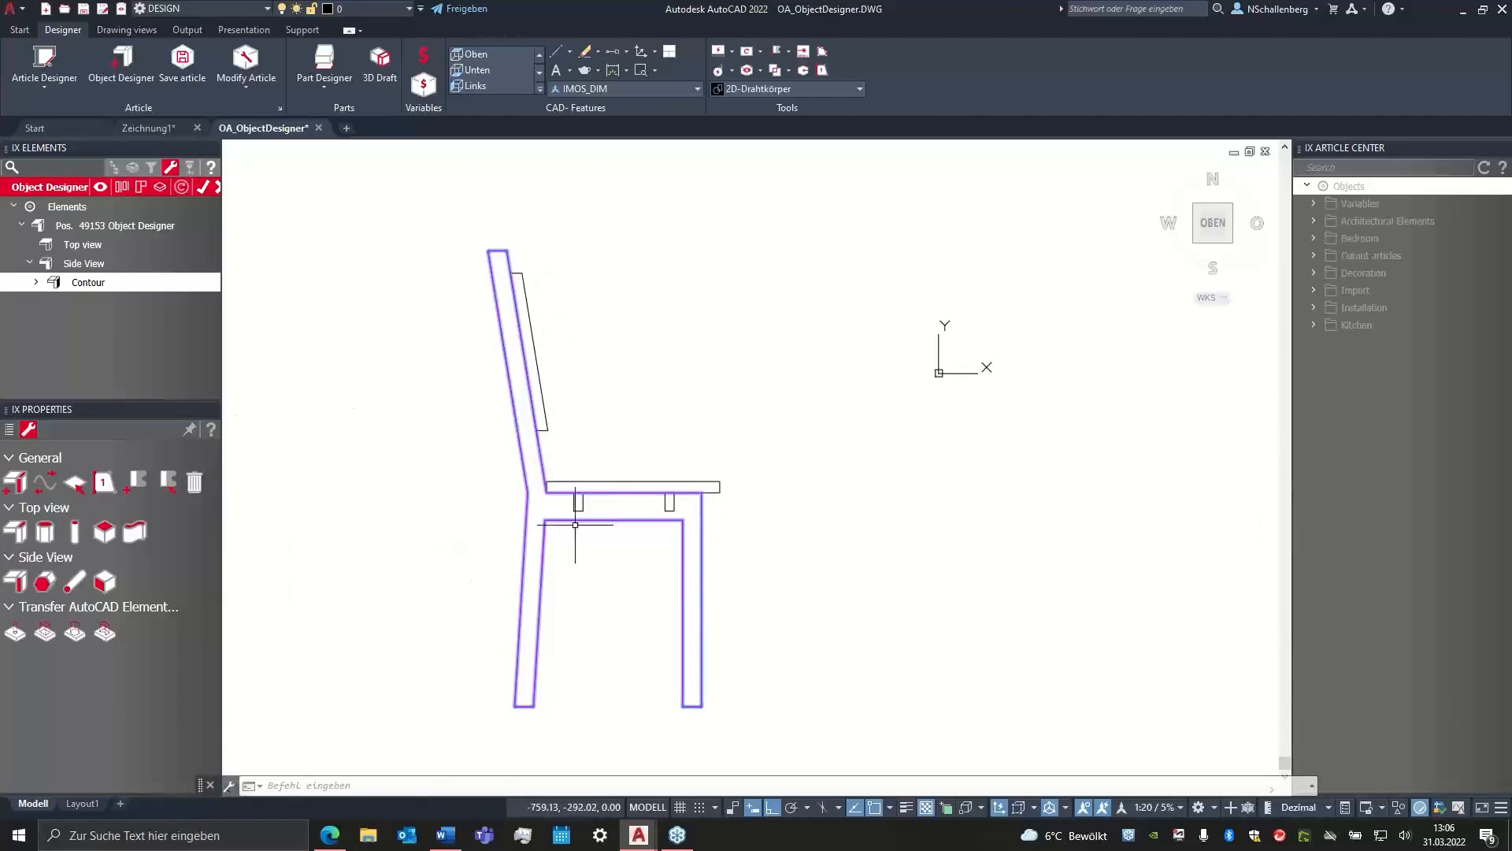
middle_drag(611, 451, 607, 461)
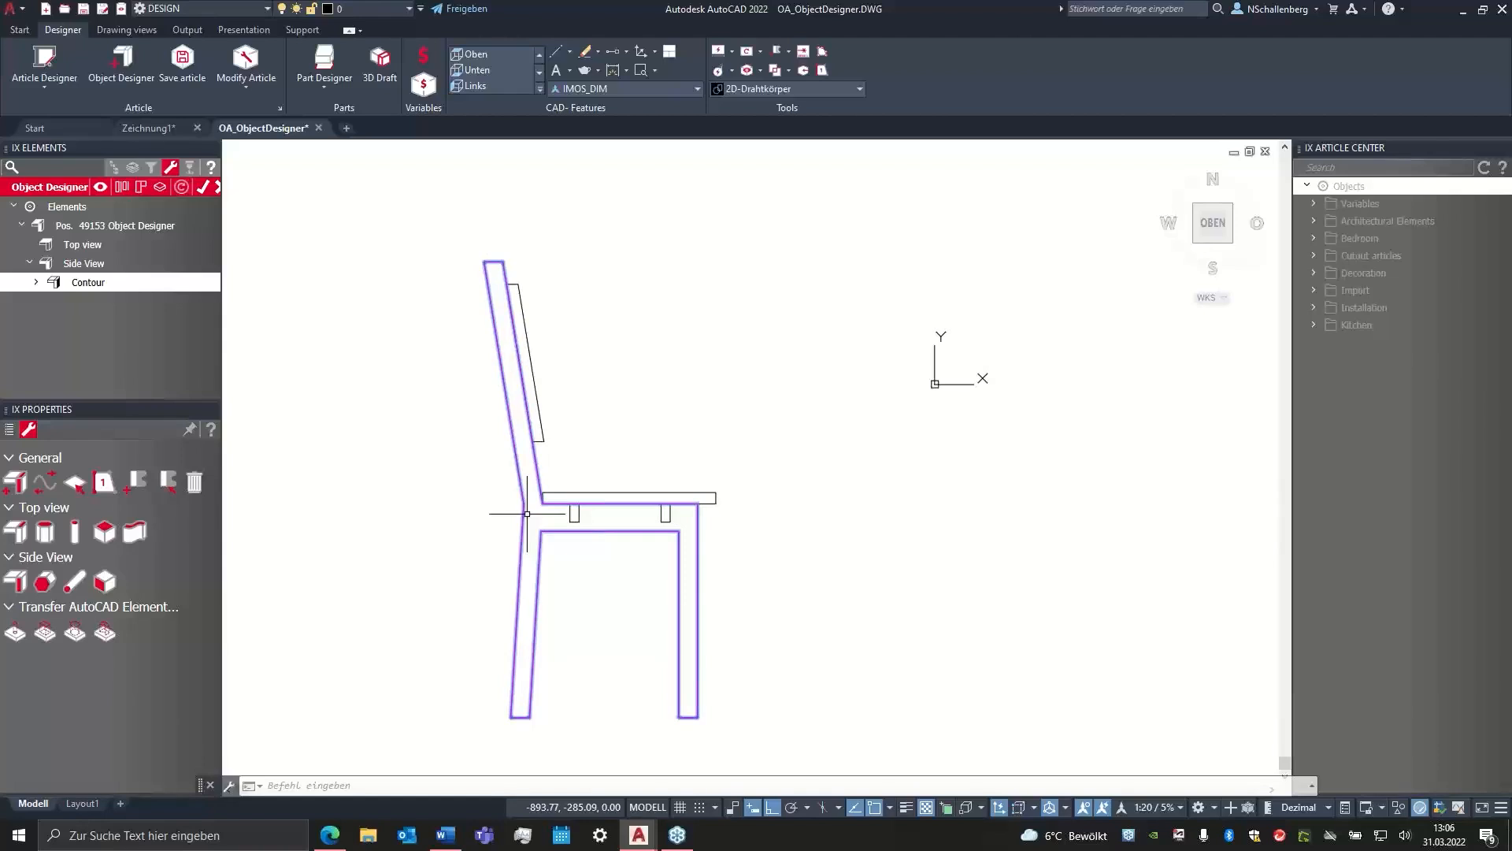
- Add a Side View segment for the seat along its lower edge, from the front end to the back frame
click(17, 583)
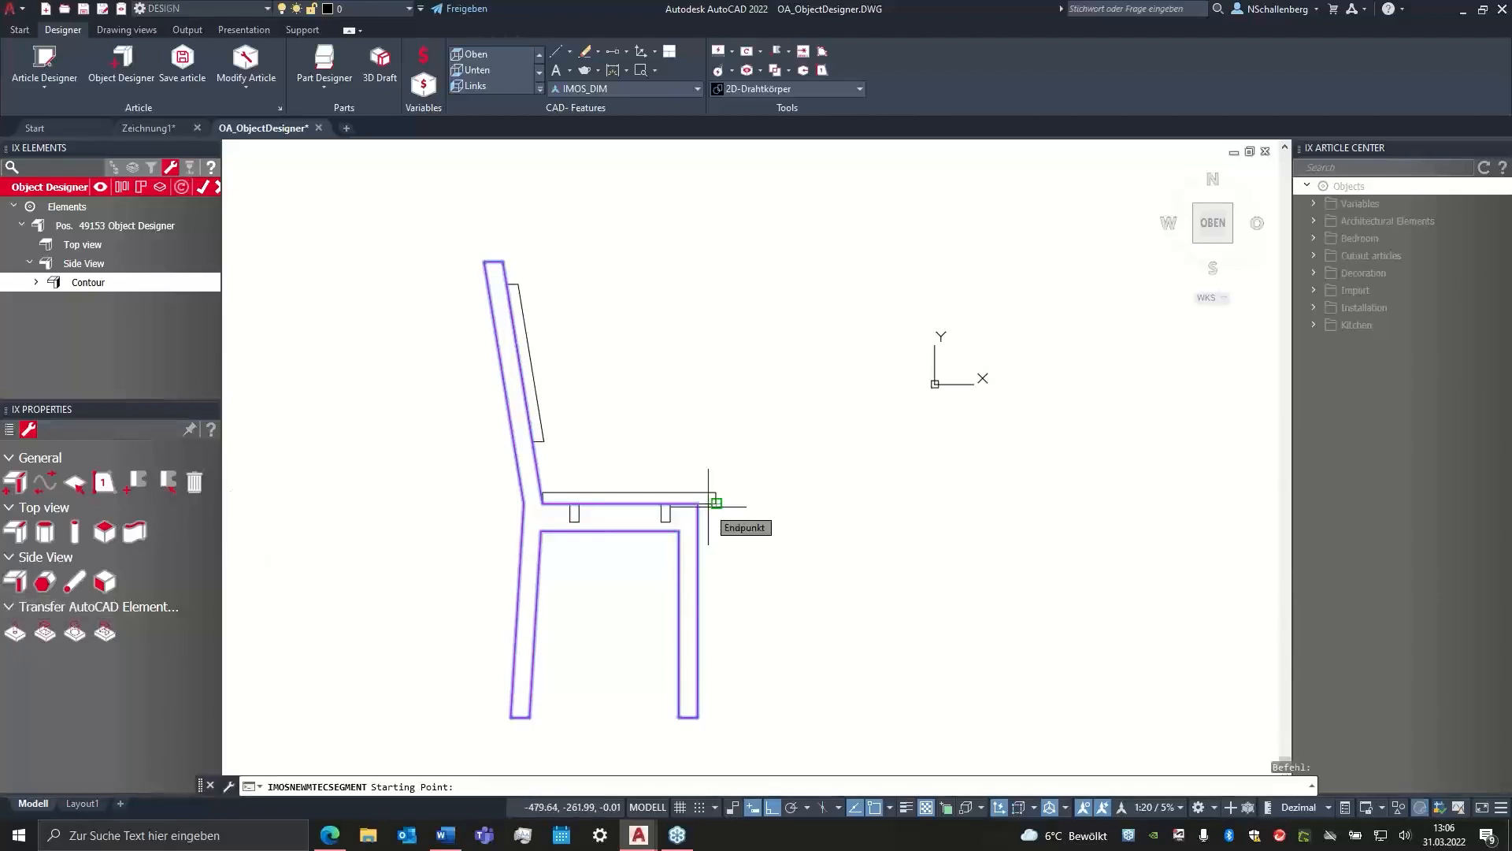
scroll(709, 504, up, 3)
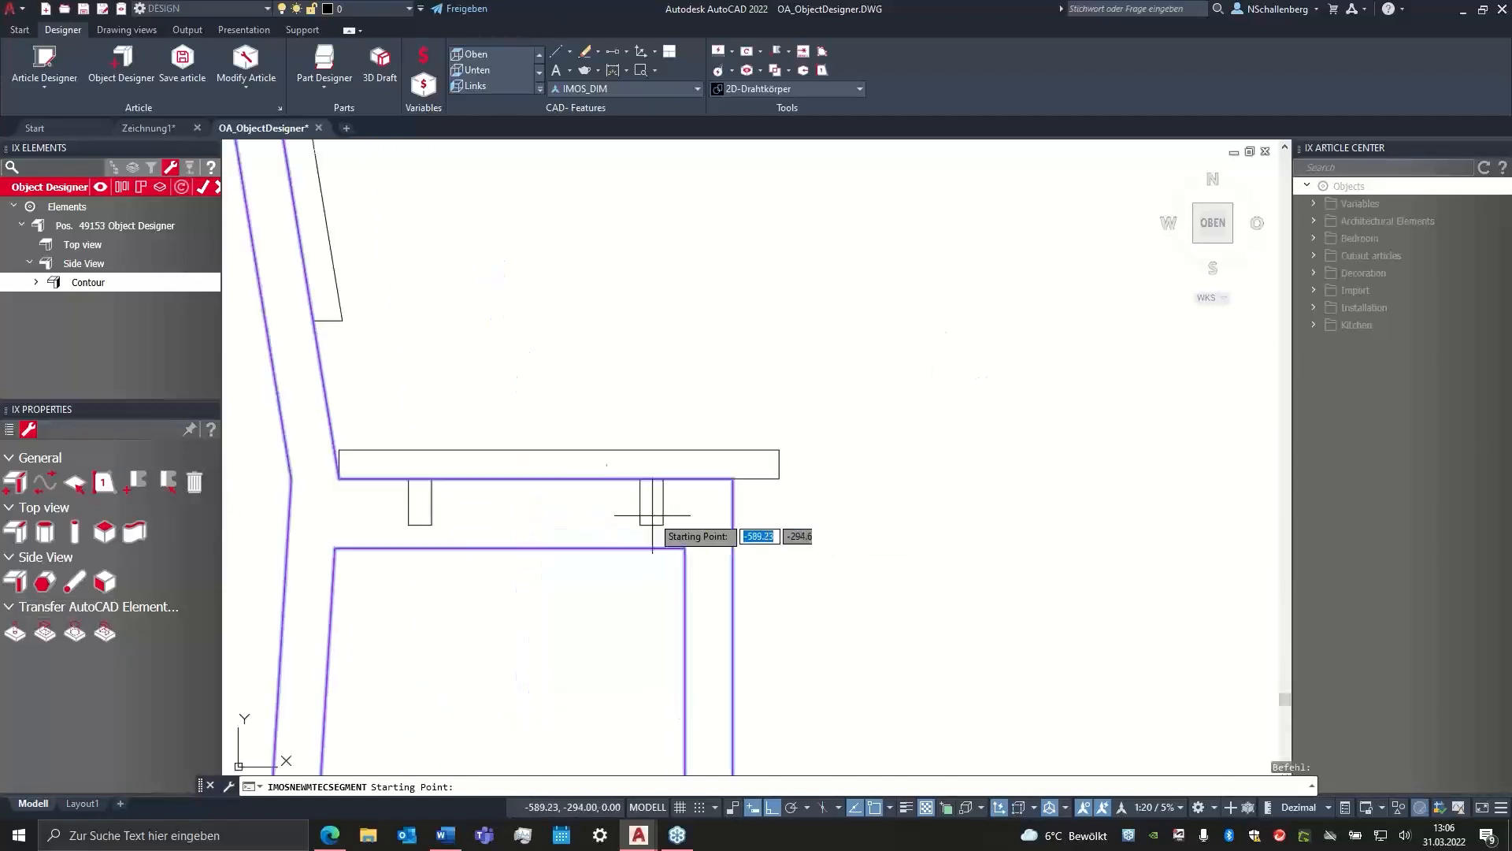
scroll(512, 492, up, 1)
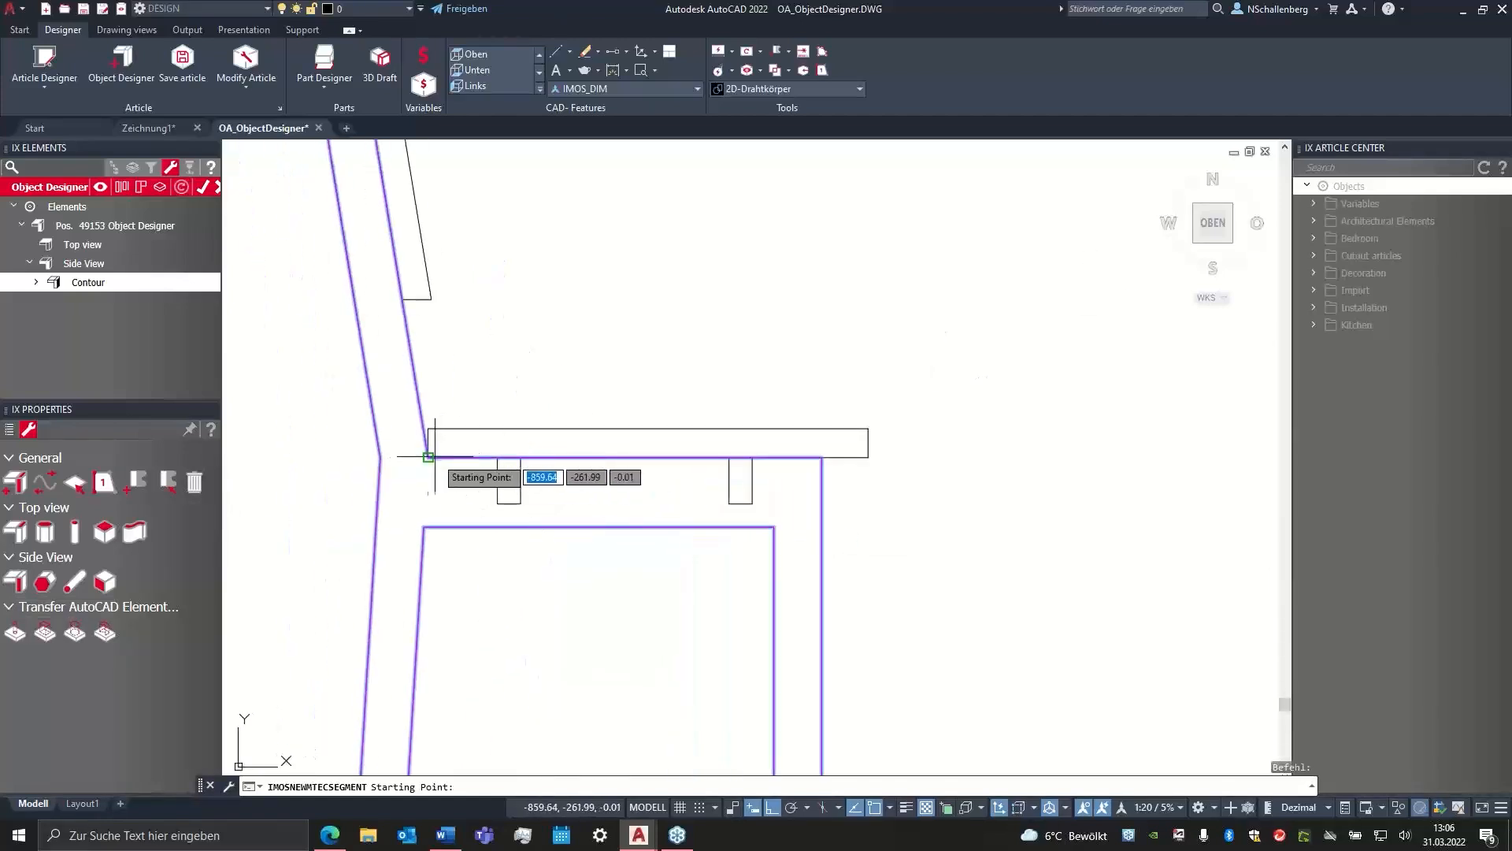
scroll(871, 463, down, 4)
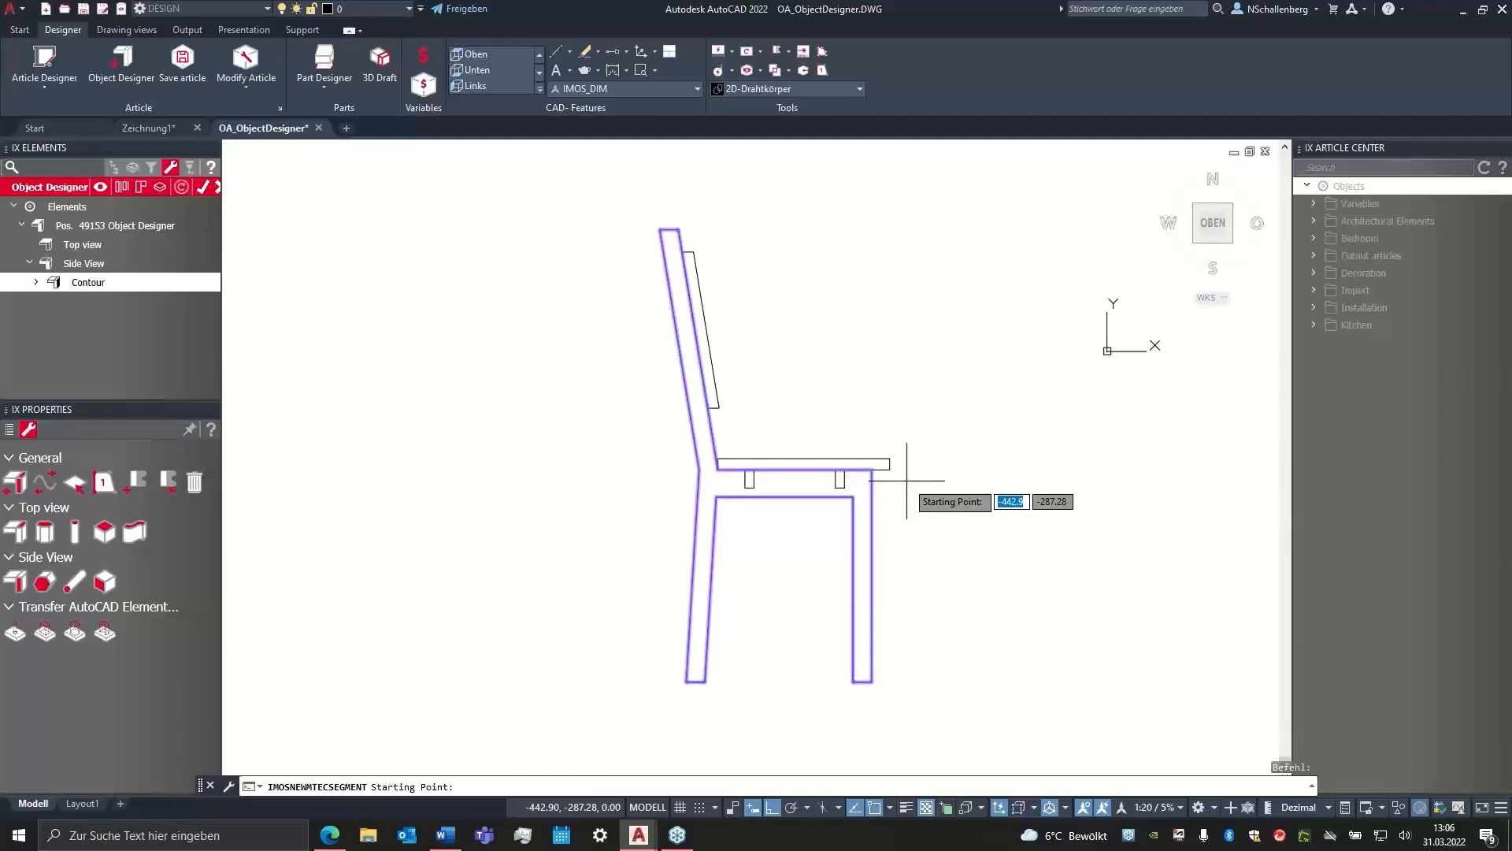
scroll(899, 465, up, 4)
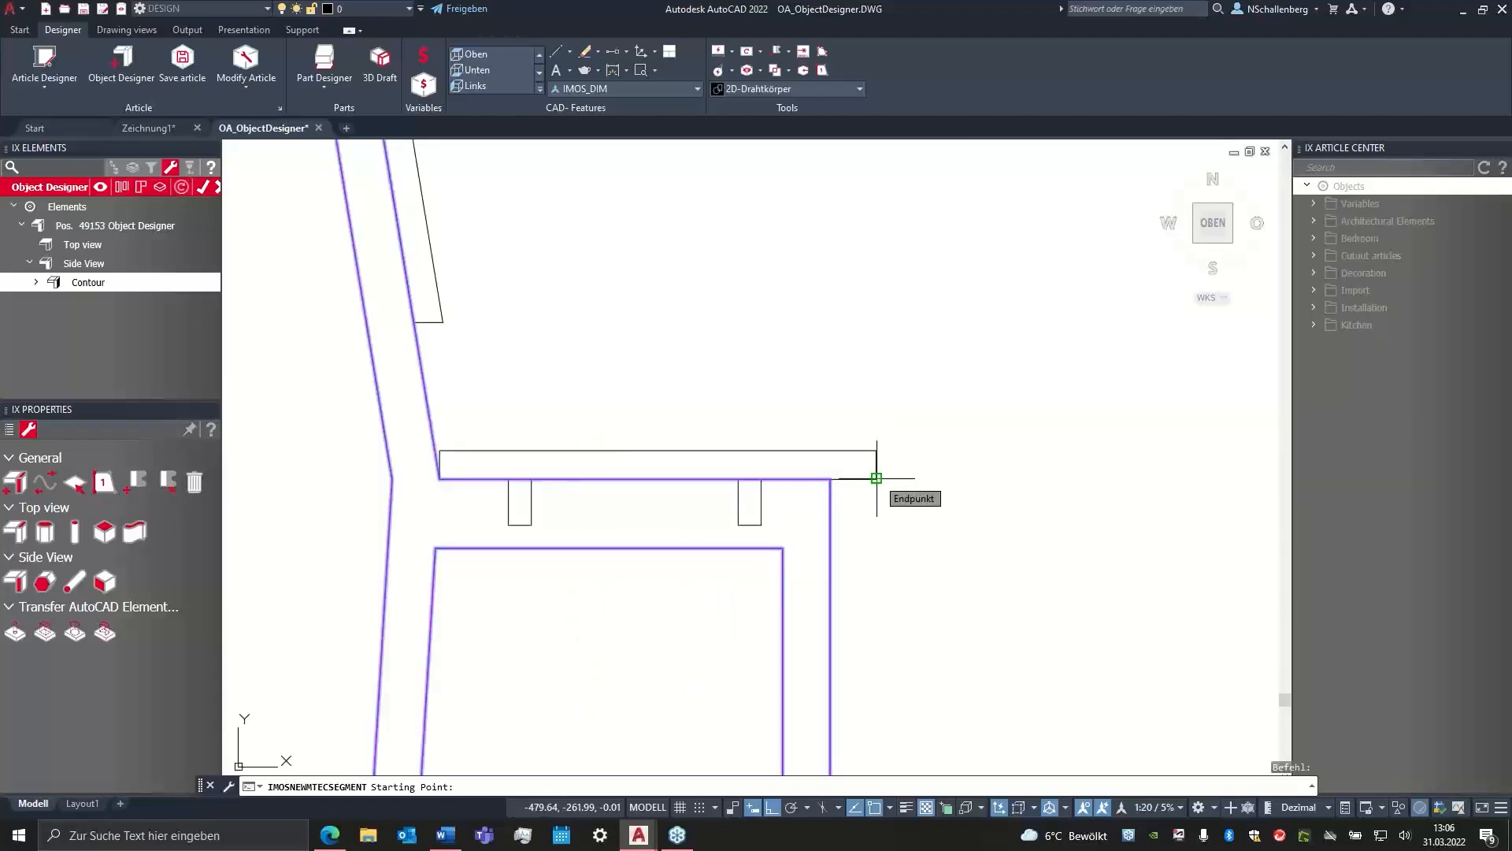
click(877, 478)
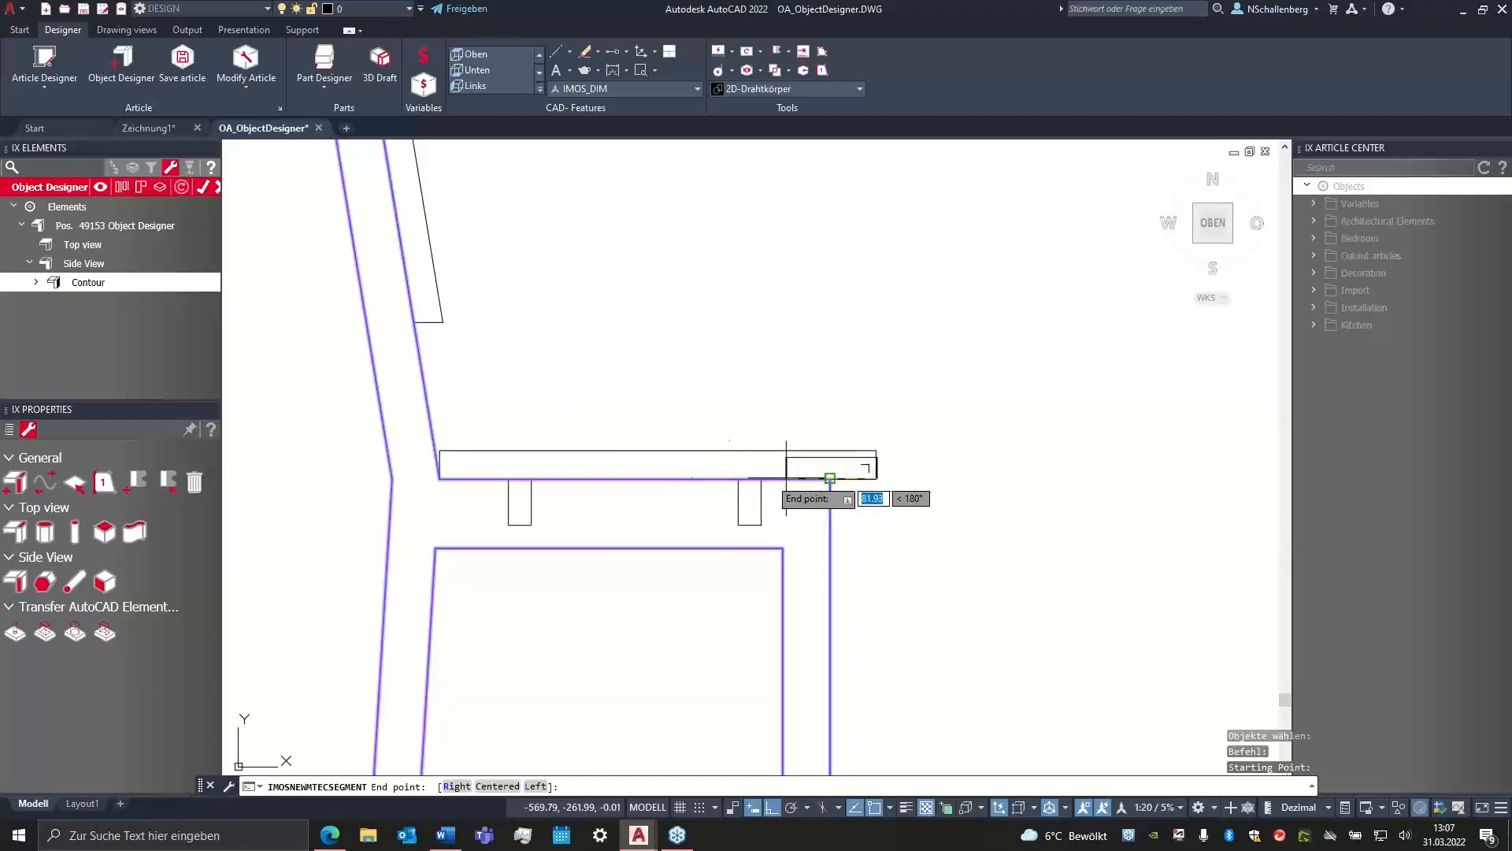
click(440, 478)
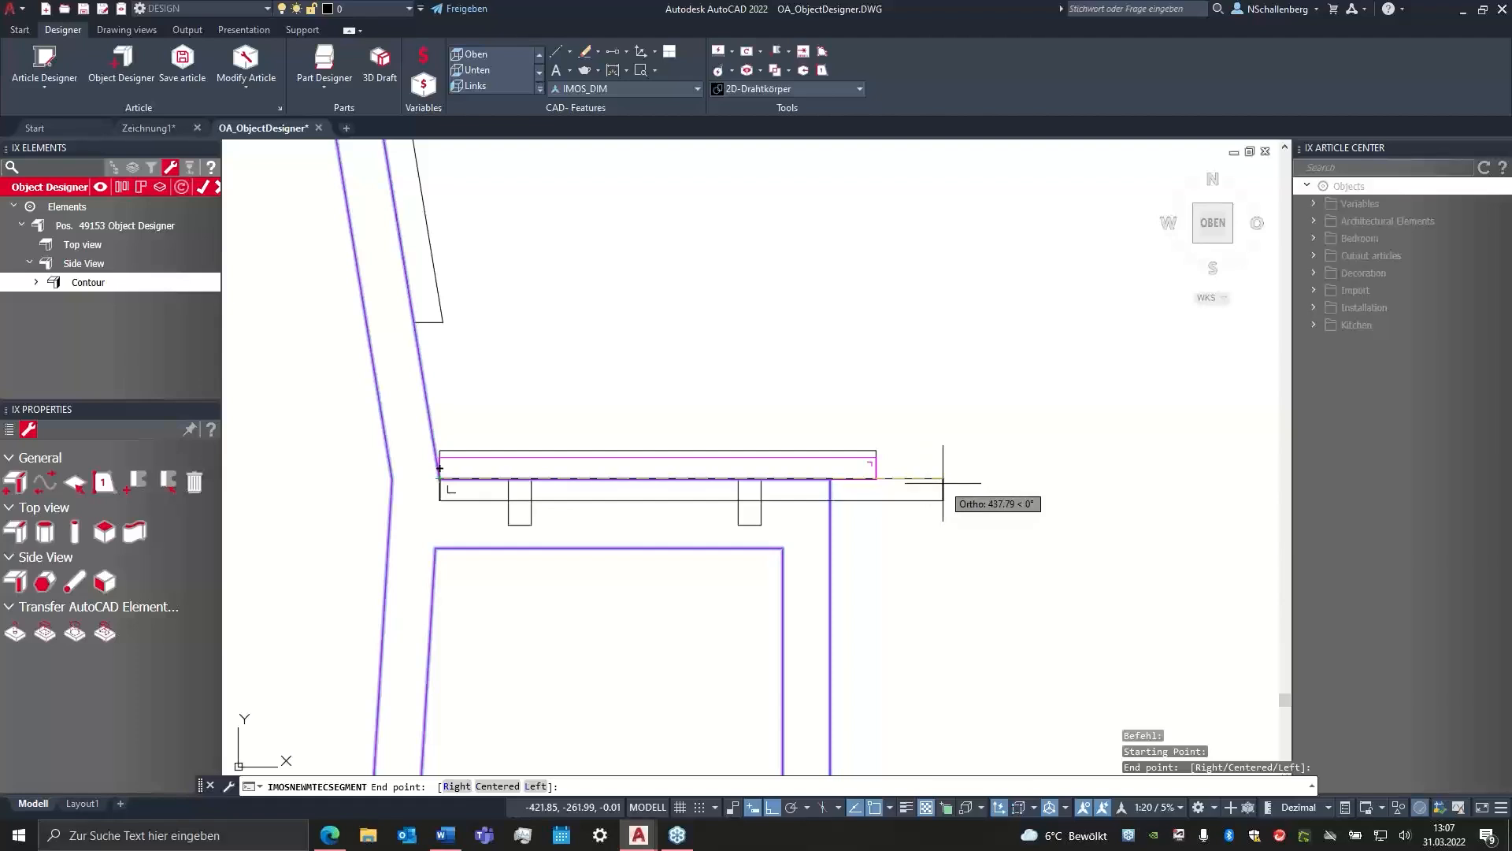
right_click(943, 481)
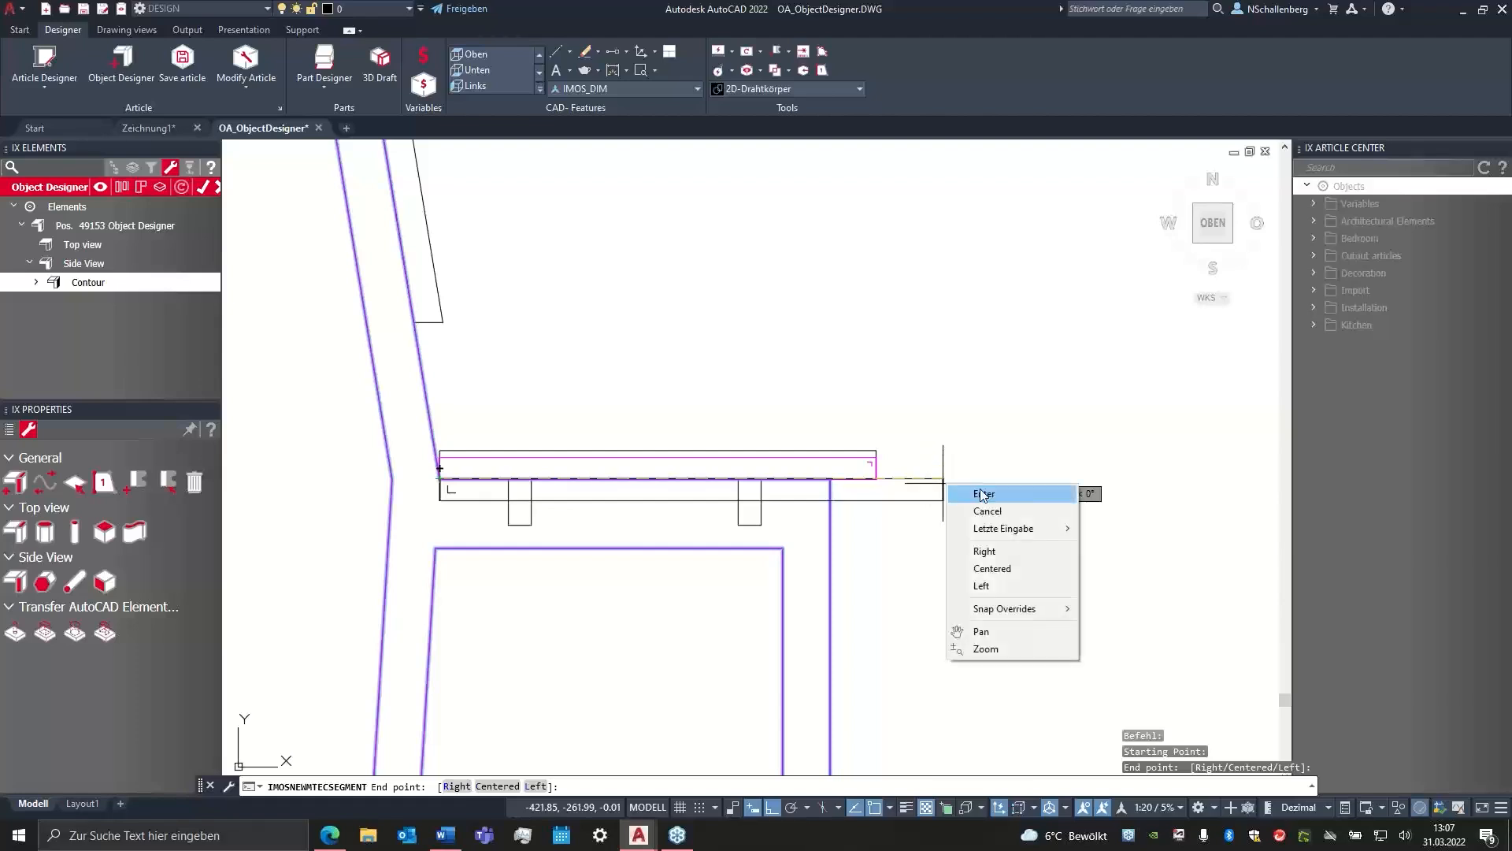
click(1009, 493)
middle_drag(656, 336, 639, 400)
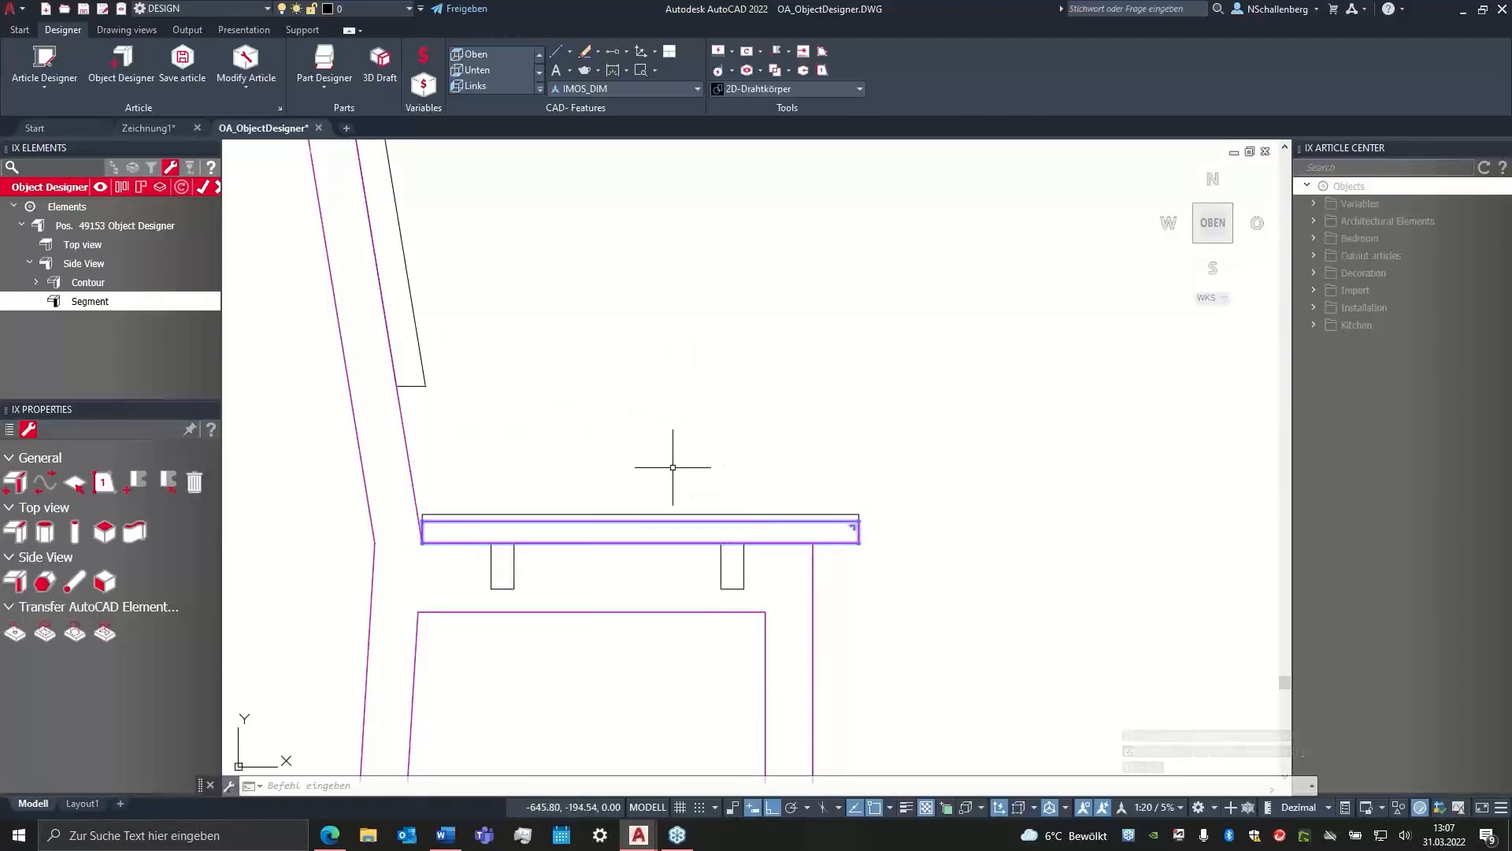
middle_drag(702, 441, 707, 446)
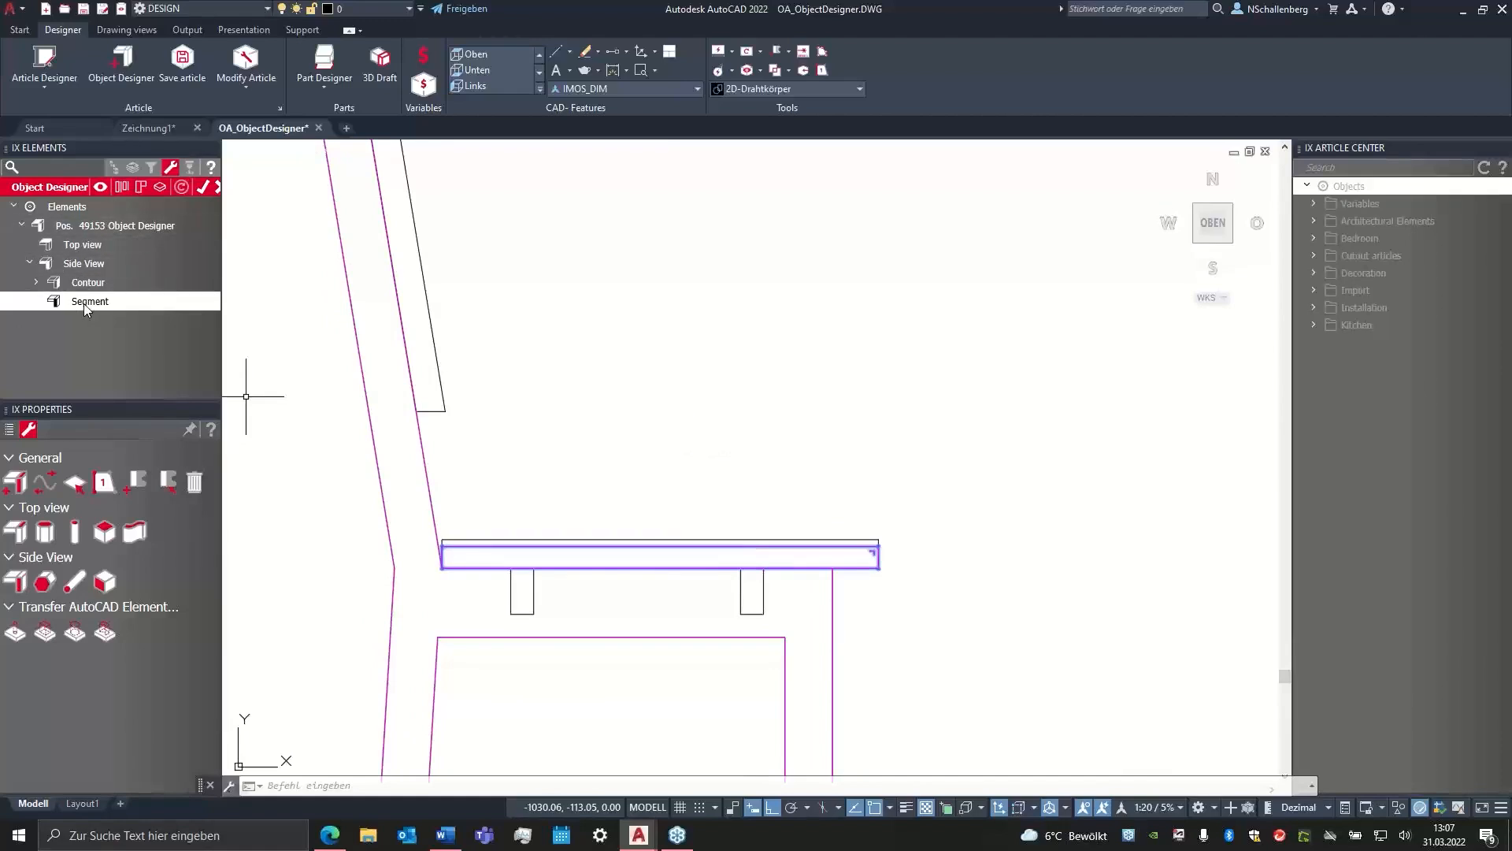
- Add a Side View segment for the backrest along the back frame, from the backrest's lower corner to its upper corner
scroll(486, 395, down, 3)
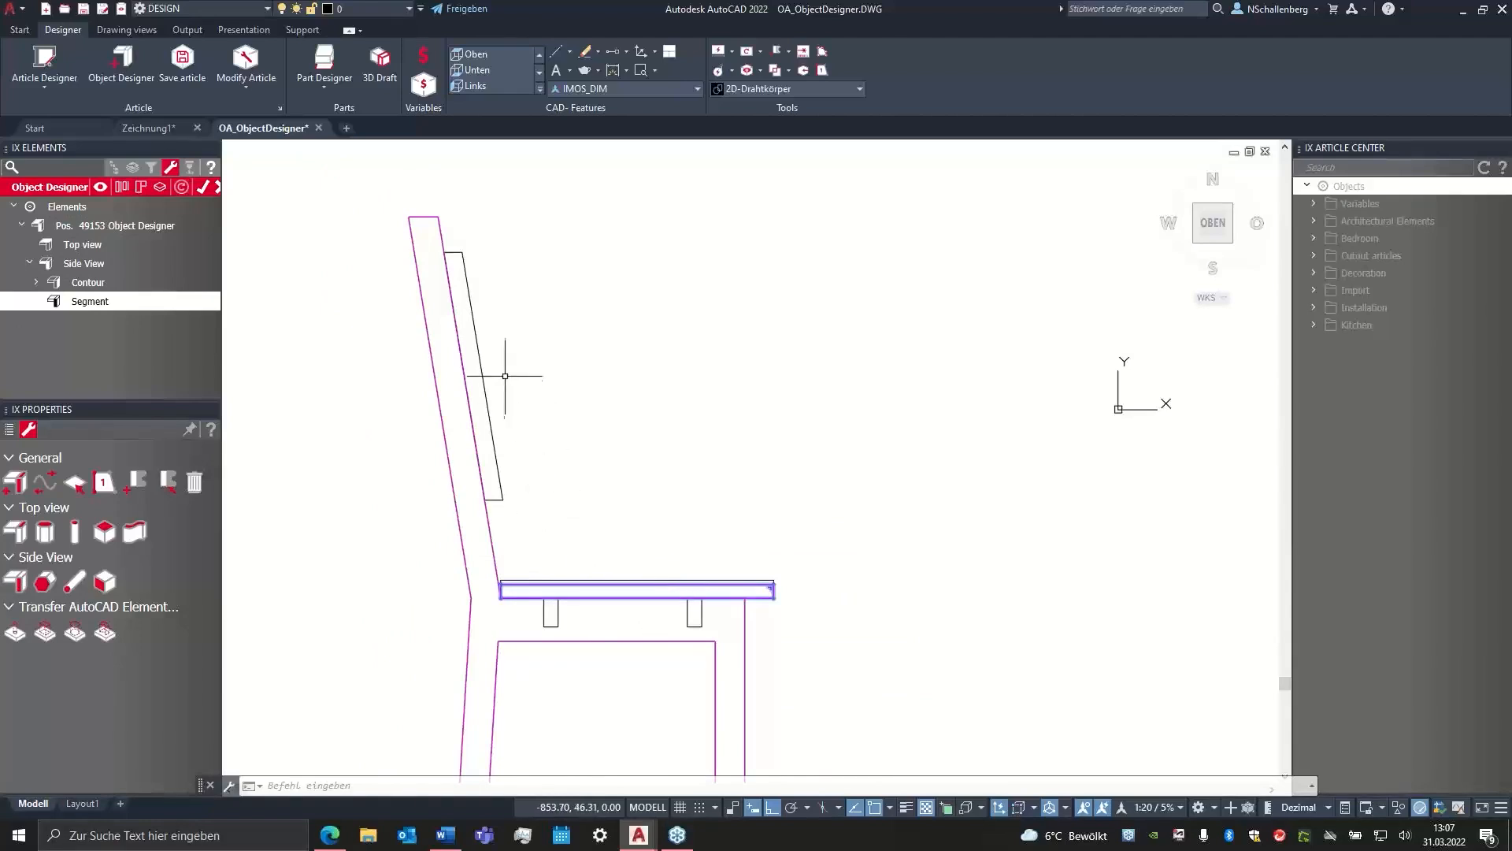
middle_drag(490, 327, 552, 403)
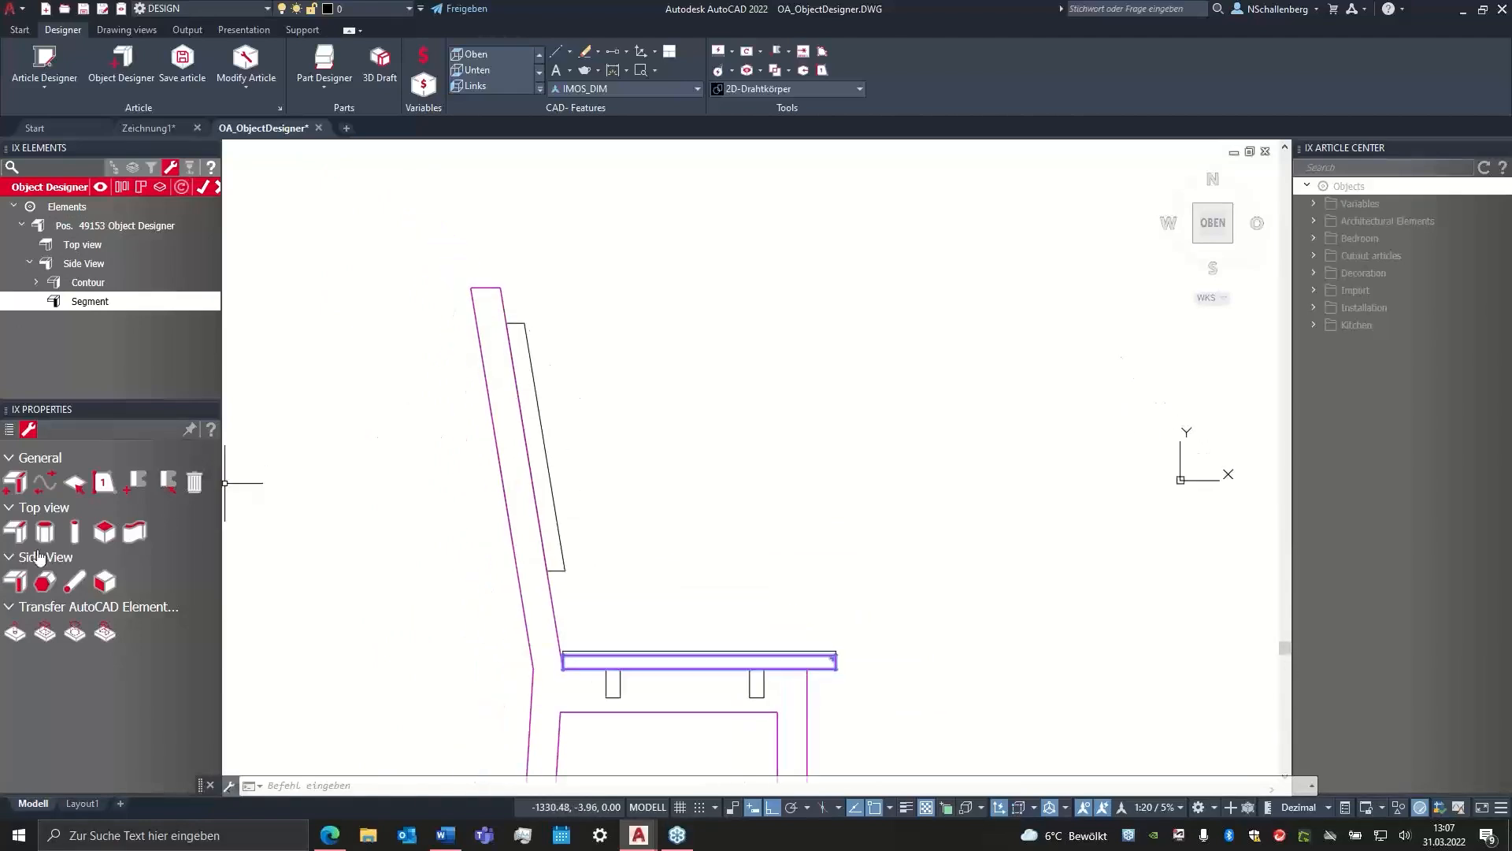
click(16, 585)
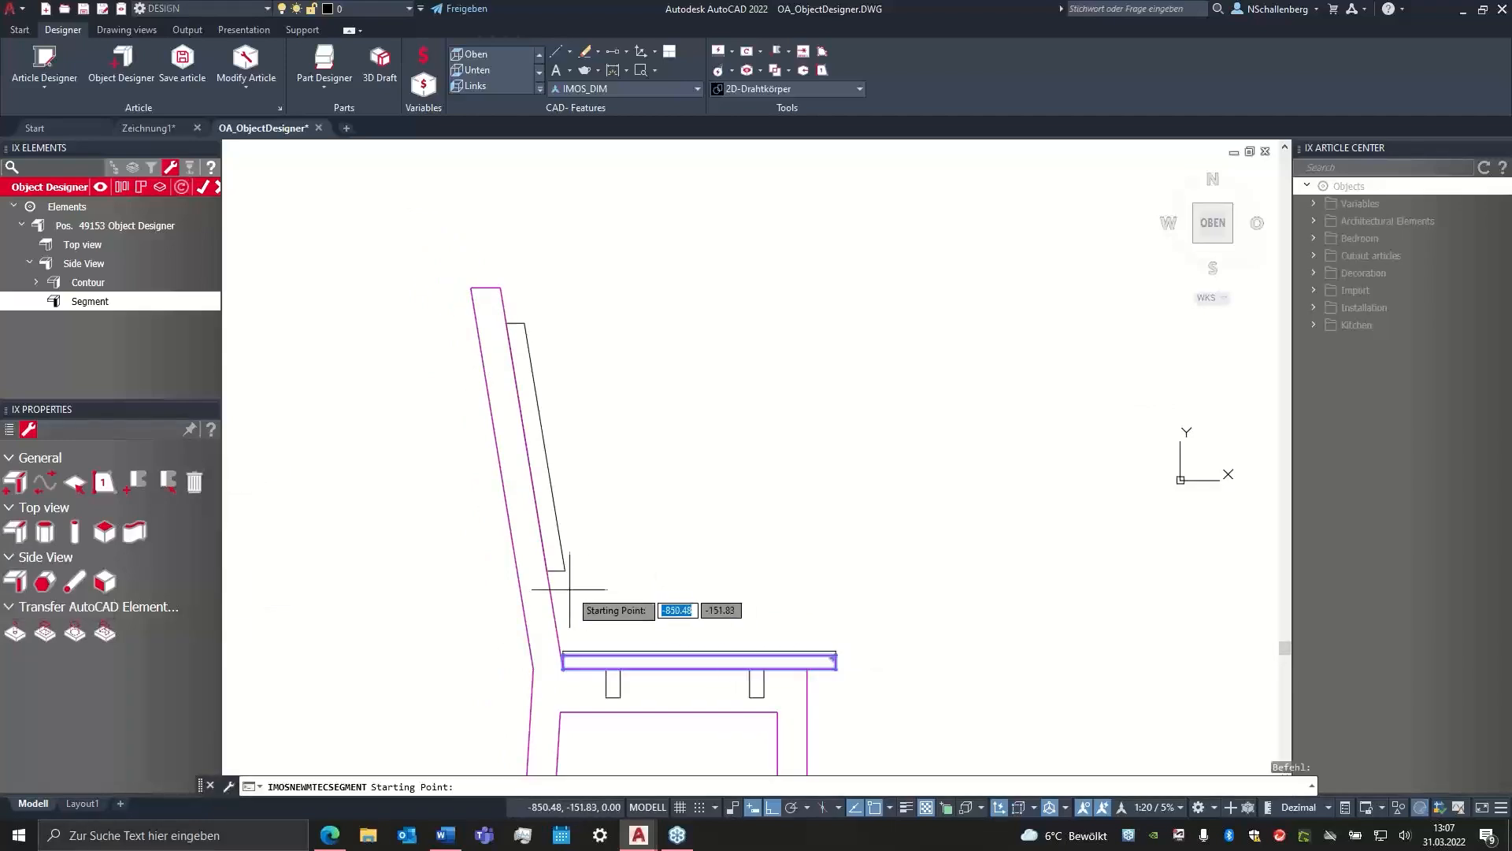
scroll(559, 579, up, 4)
click(533, 559)
middle_drag(524, 307, 660, 617)
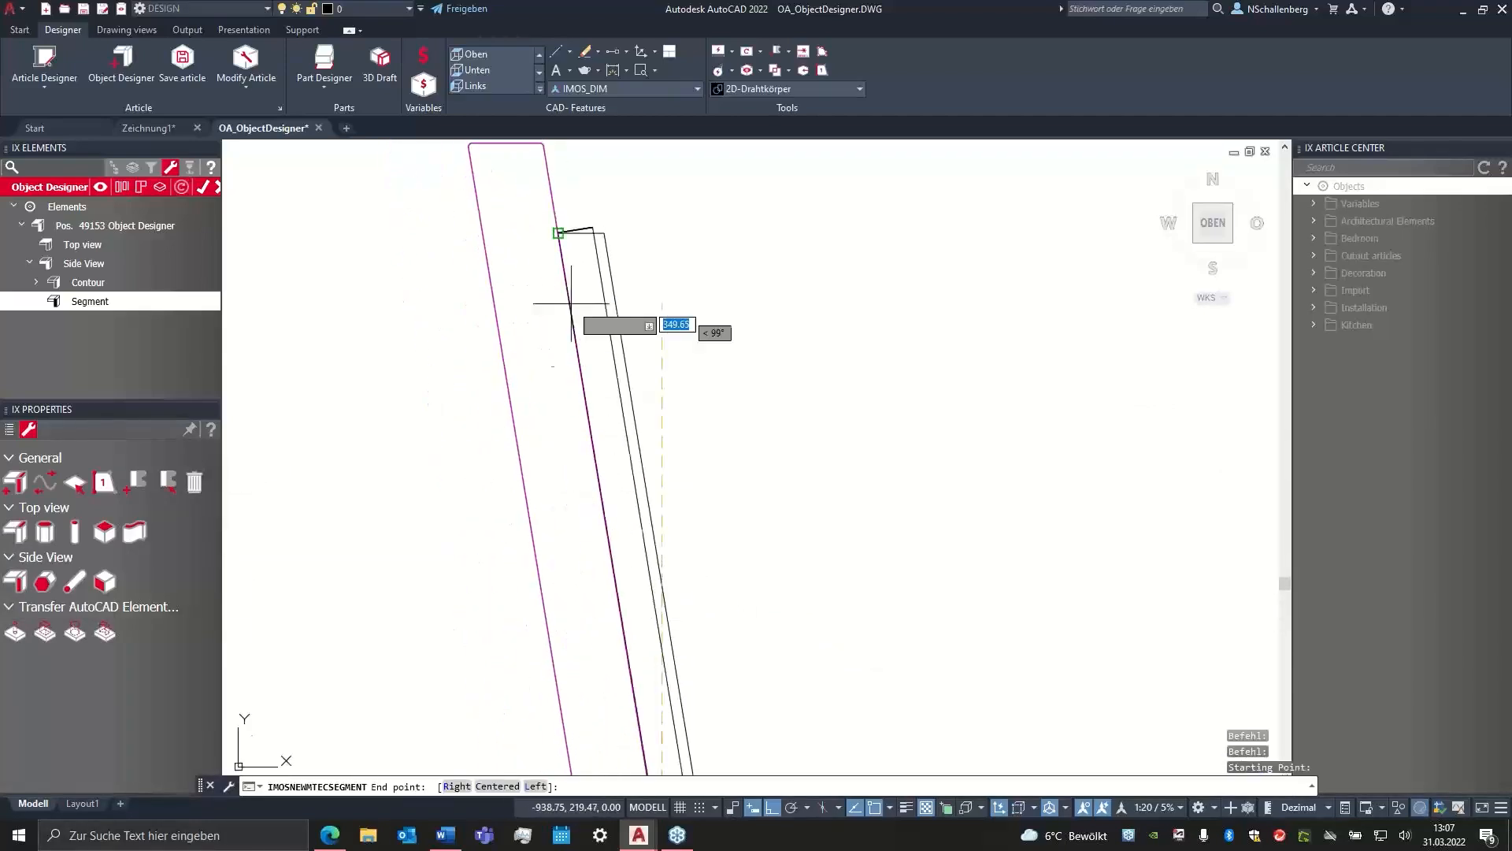
click(558, 233)
right_click(752, 370)
click(870, 461)
middle_drag(871, 568, 740, 450)
scroll(701, 428, down, 2)
mouse_move(686, 357)
middle_down()
mouse_move(638, 361)
mouse_move(621, 300)
mouse_move(695, 425)
middle_up()
scroll(623, 300, down, 2)
middle_drag(699, 347, 655, 360)
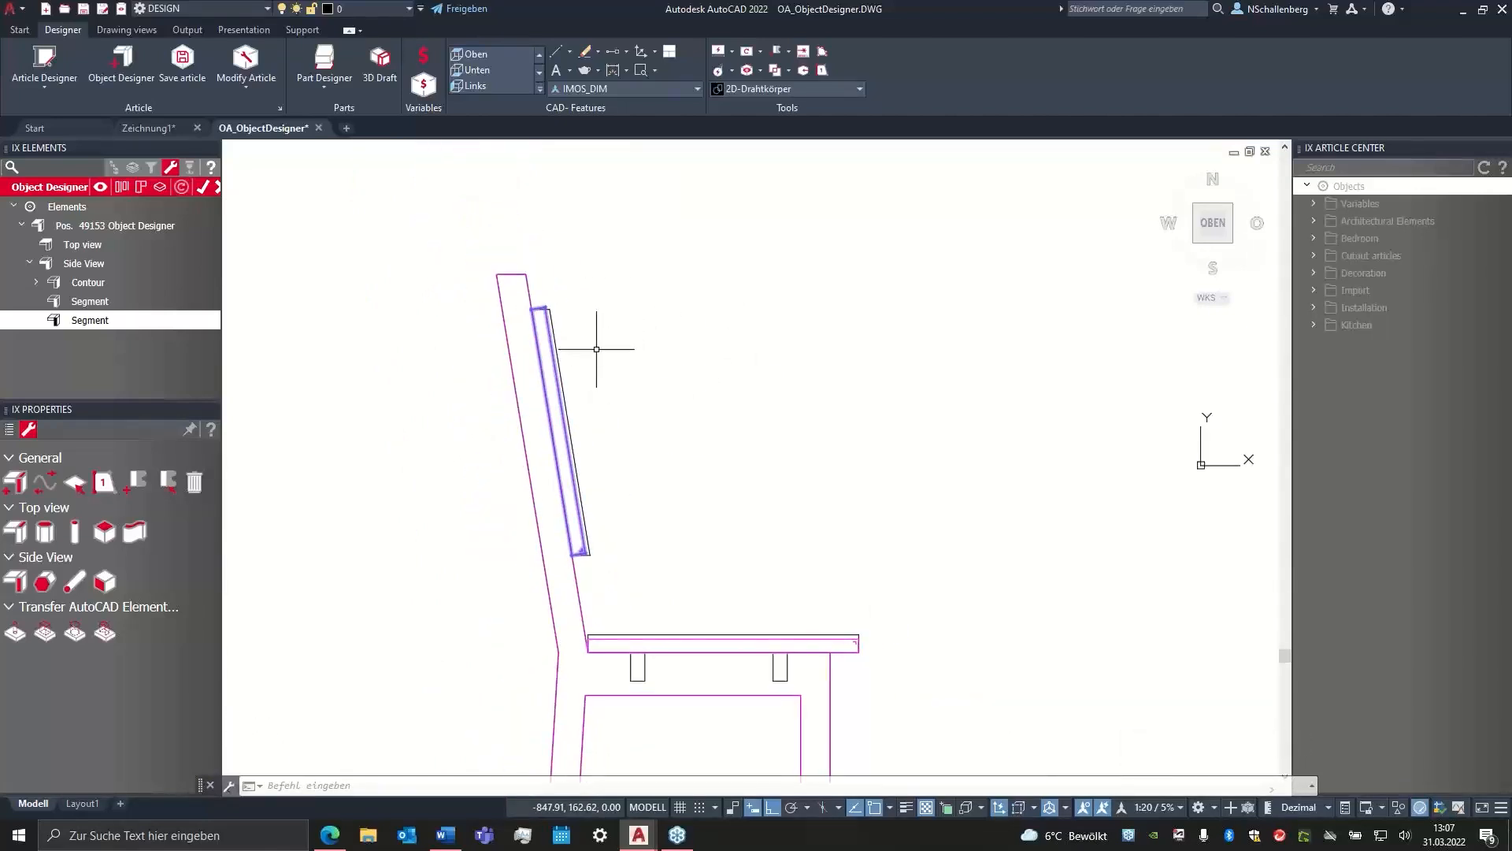
- Compare the upper and lower ends and the thickness of the backrest segment with the drawn backrest outline
scroll(551, 317, up, 5)
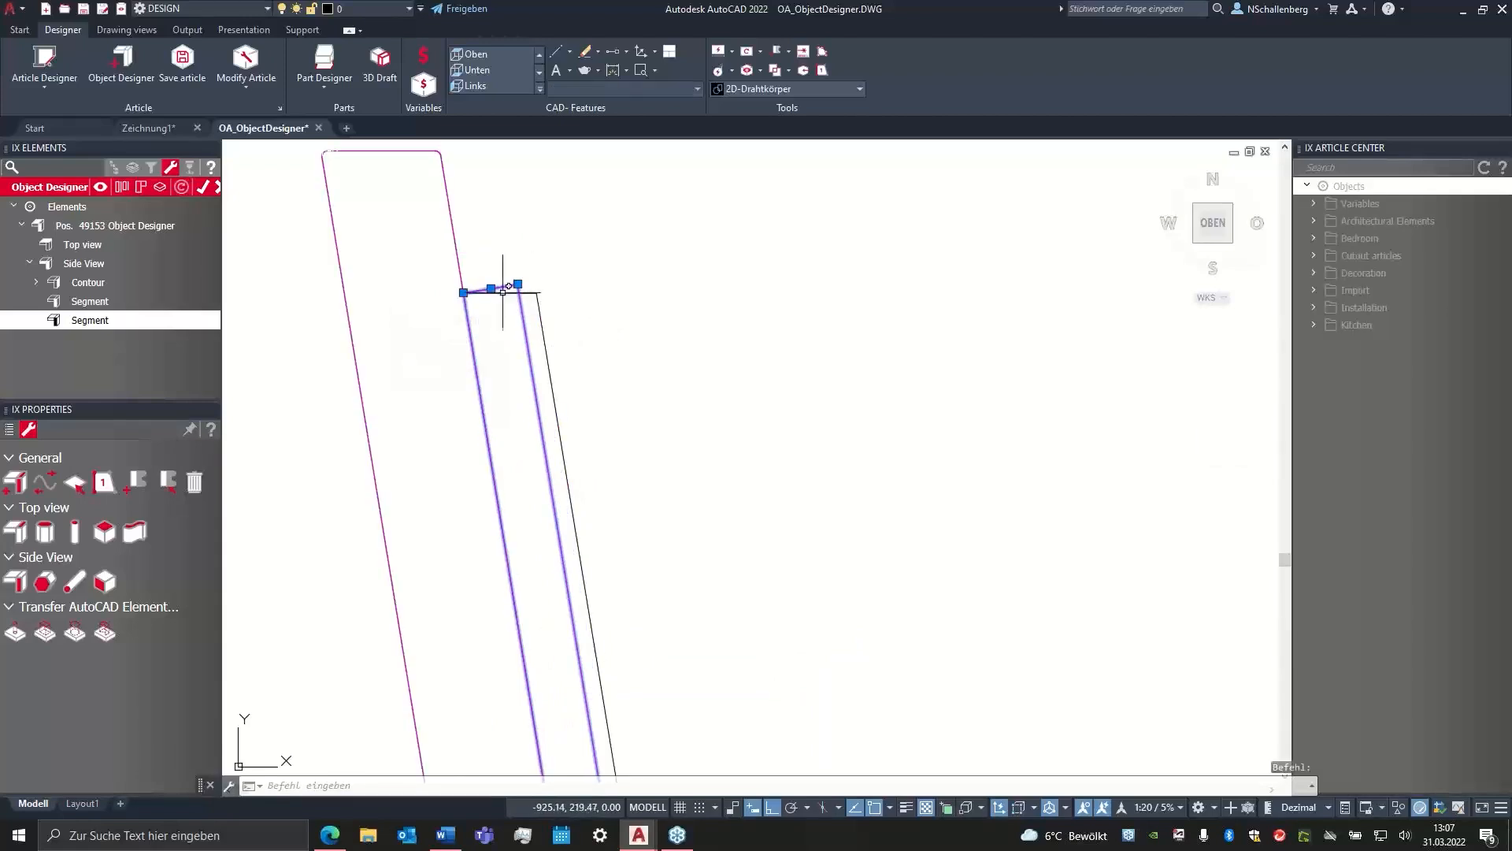
scroll(528, 275, up, 3)
middle_drag(469, 257, 547, 302)
scroll(514, 280, down, 2)
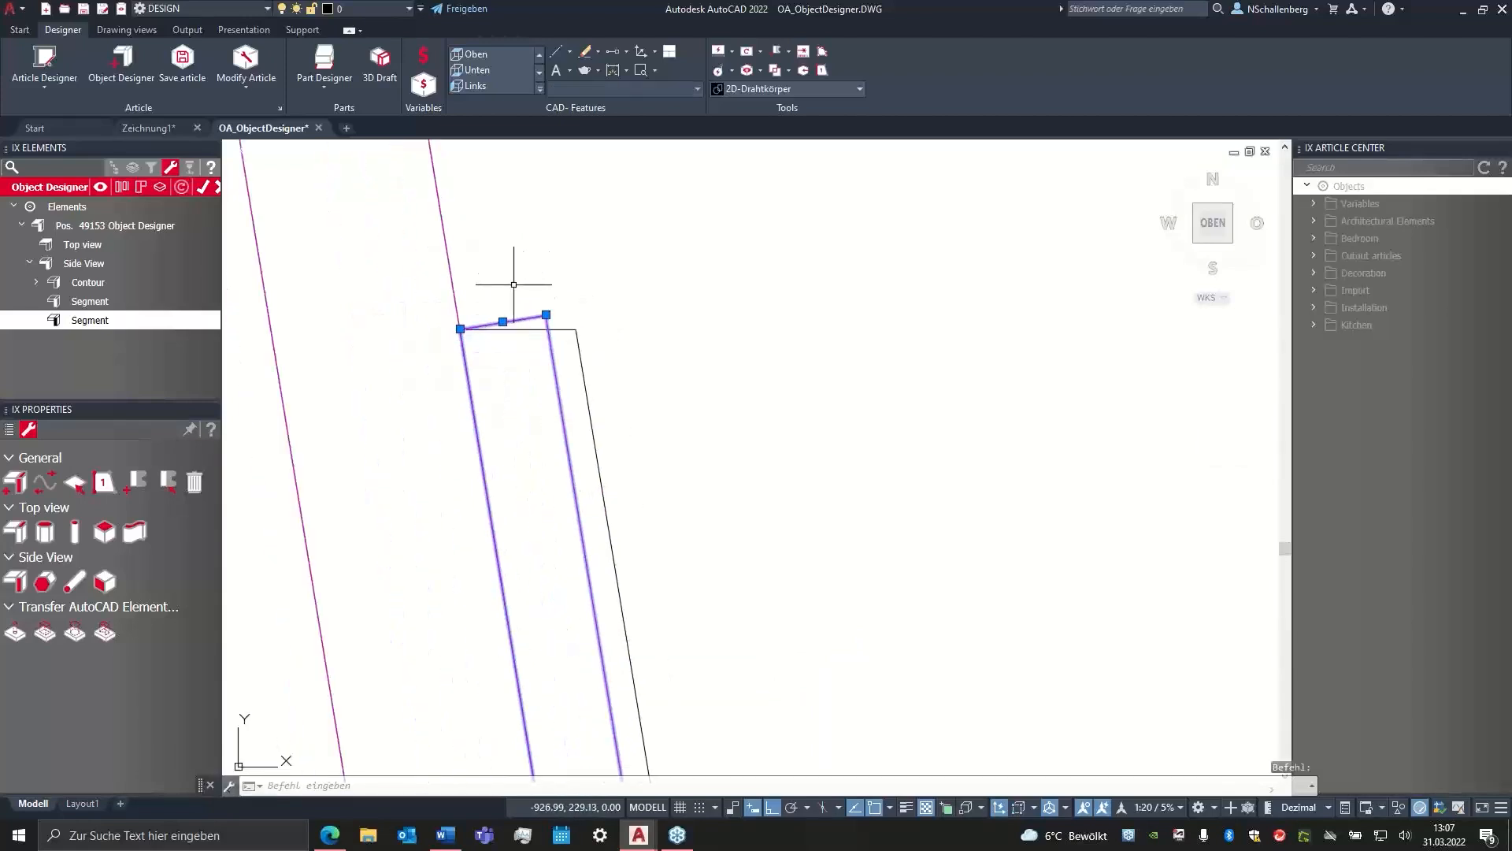
scroll(553, 310, down, 2)
scroll(638, 457, down, 2)
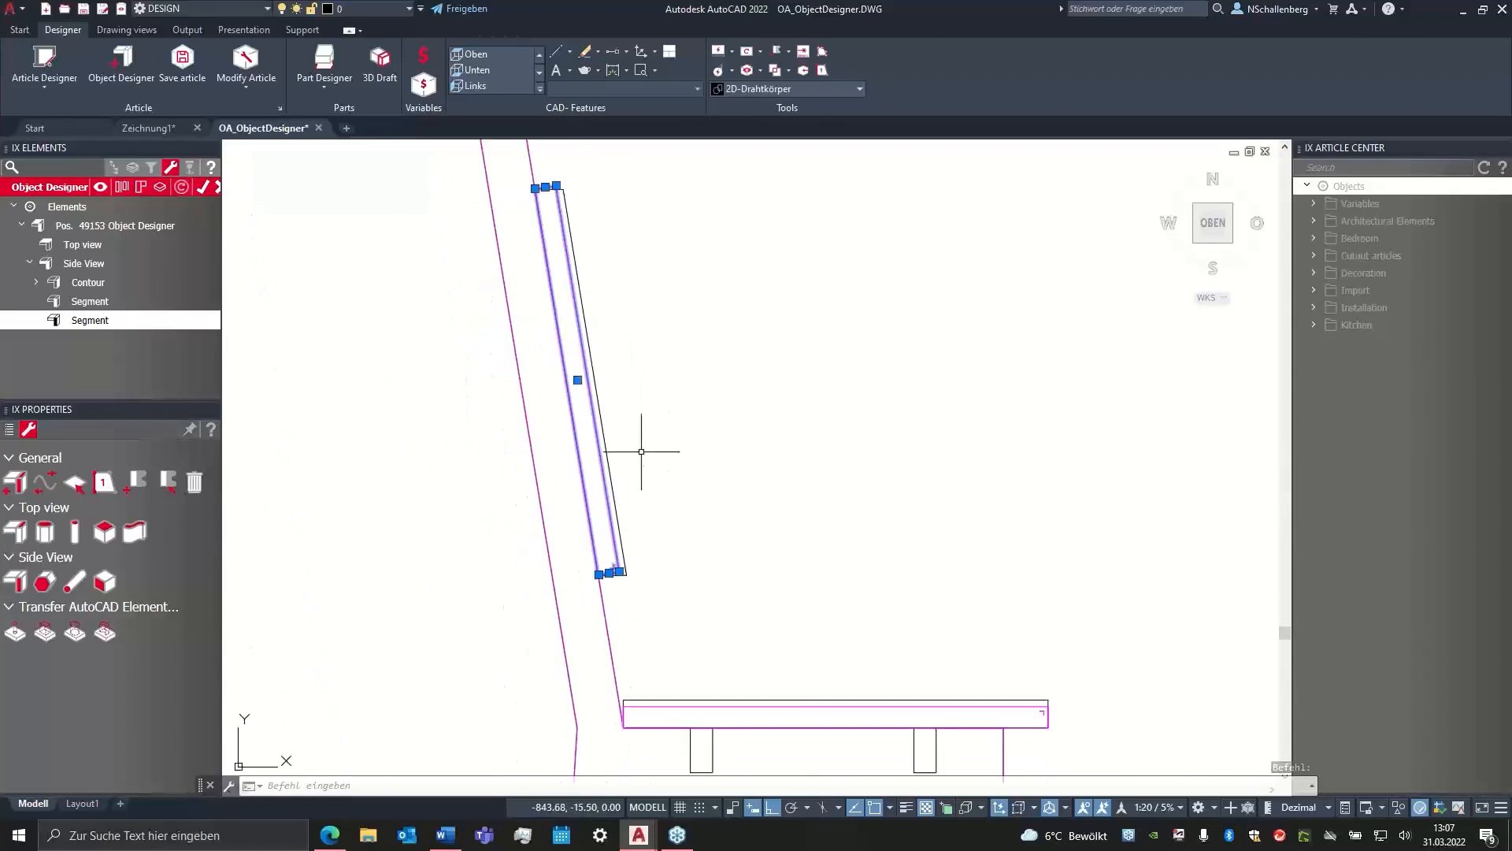
scroll(618, 579, up, 4)
scroll(619, 575, up, 2)
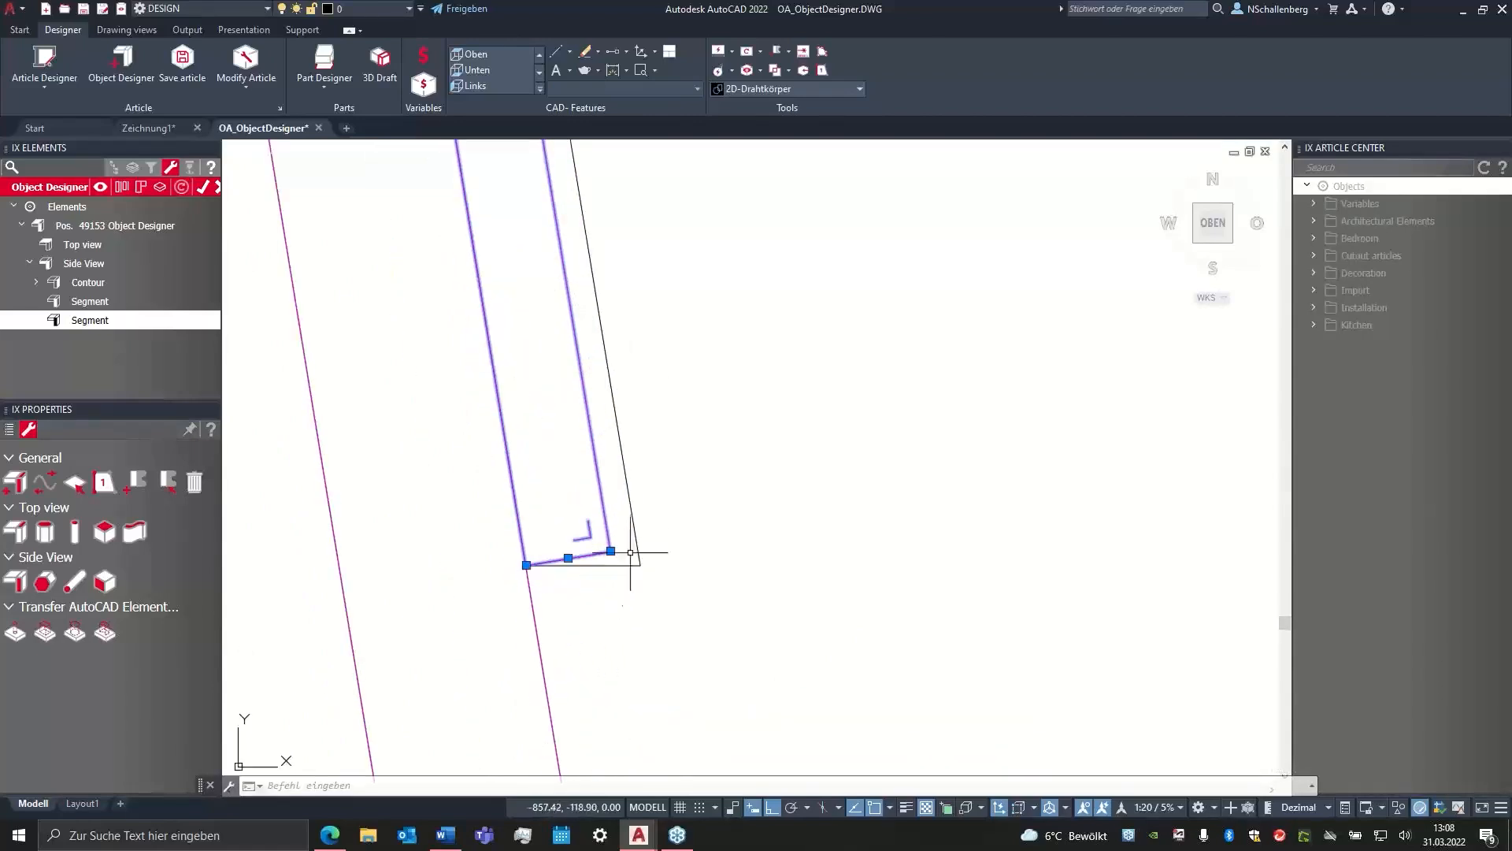
scroll(618, 360, down, 2)
middle_drag(639, 258, 803, 682)
scroll(709, 253, up, 3)
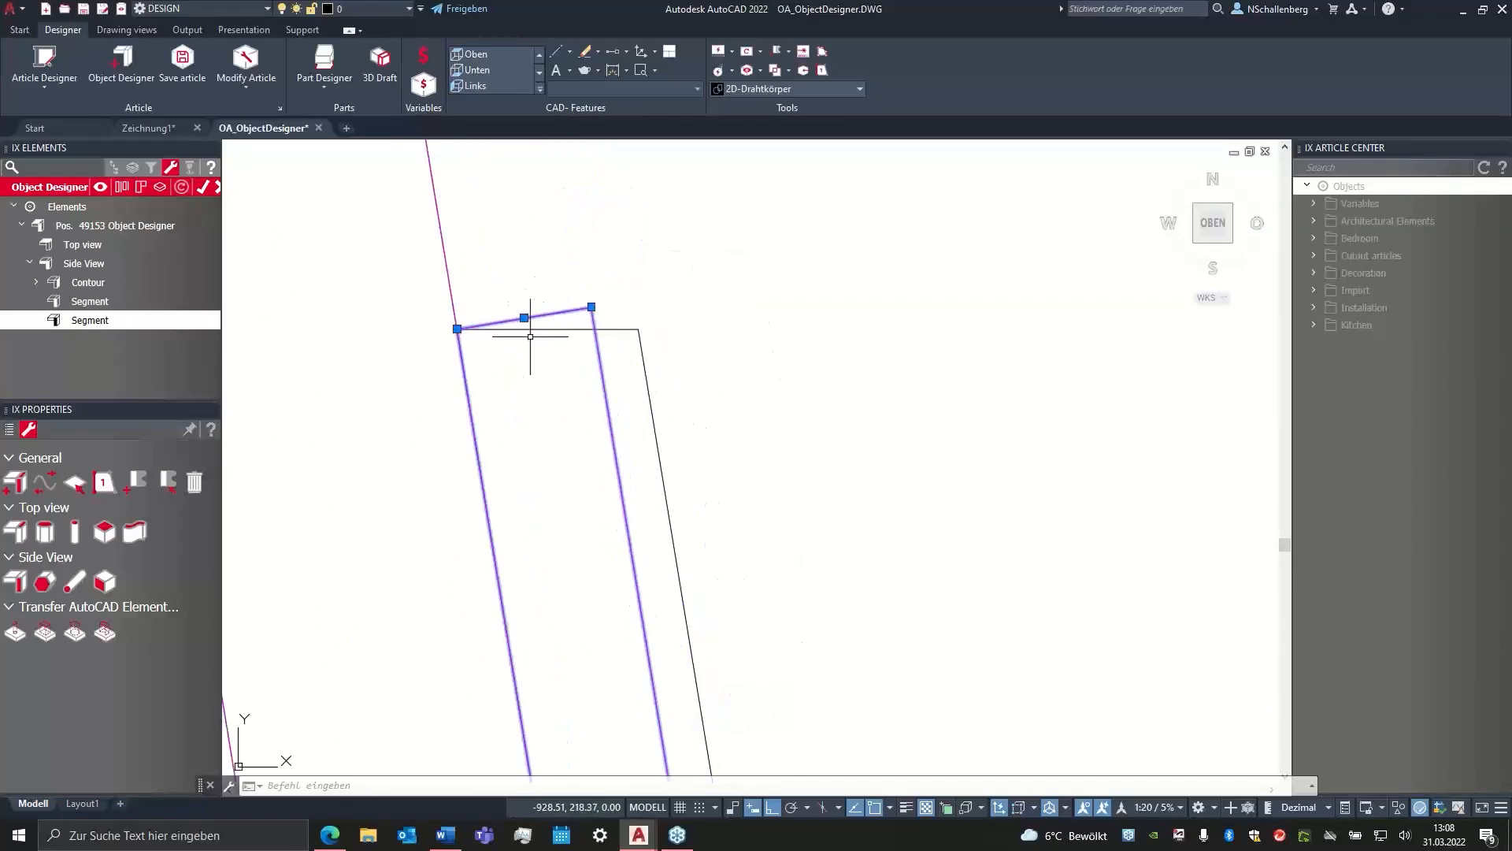
- Stretch the upper front corner of the backrest segment down onto the horizontal top line of the drawn backrest outline
click(591, 307)
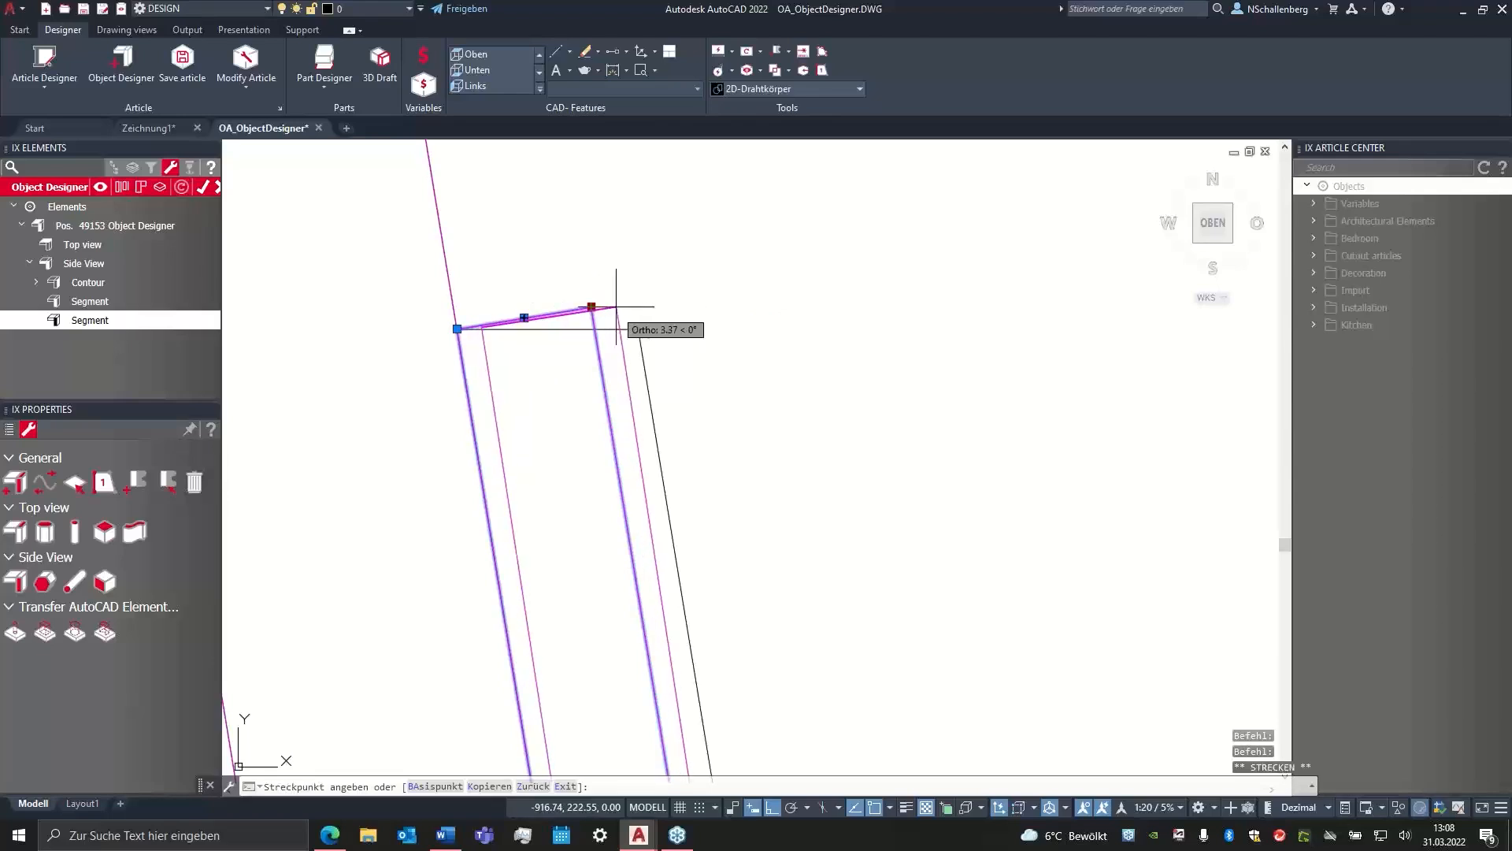
scroll(594, 329, up, 3)
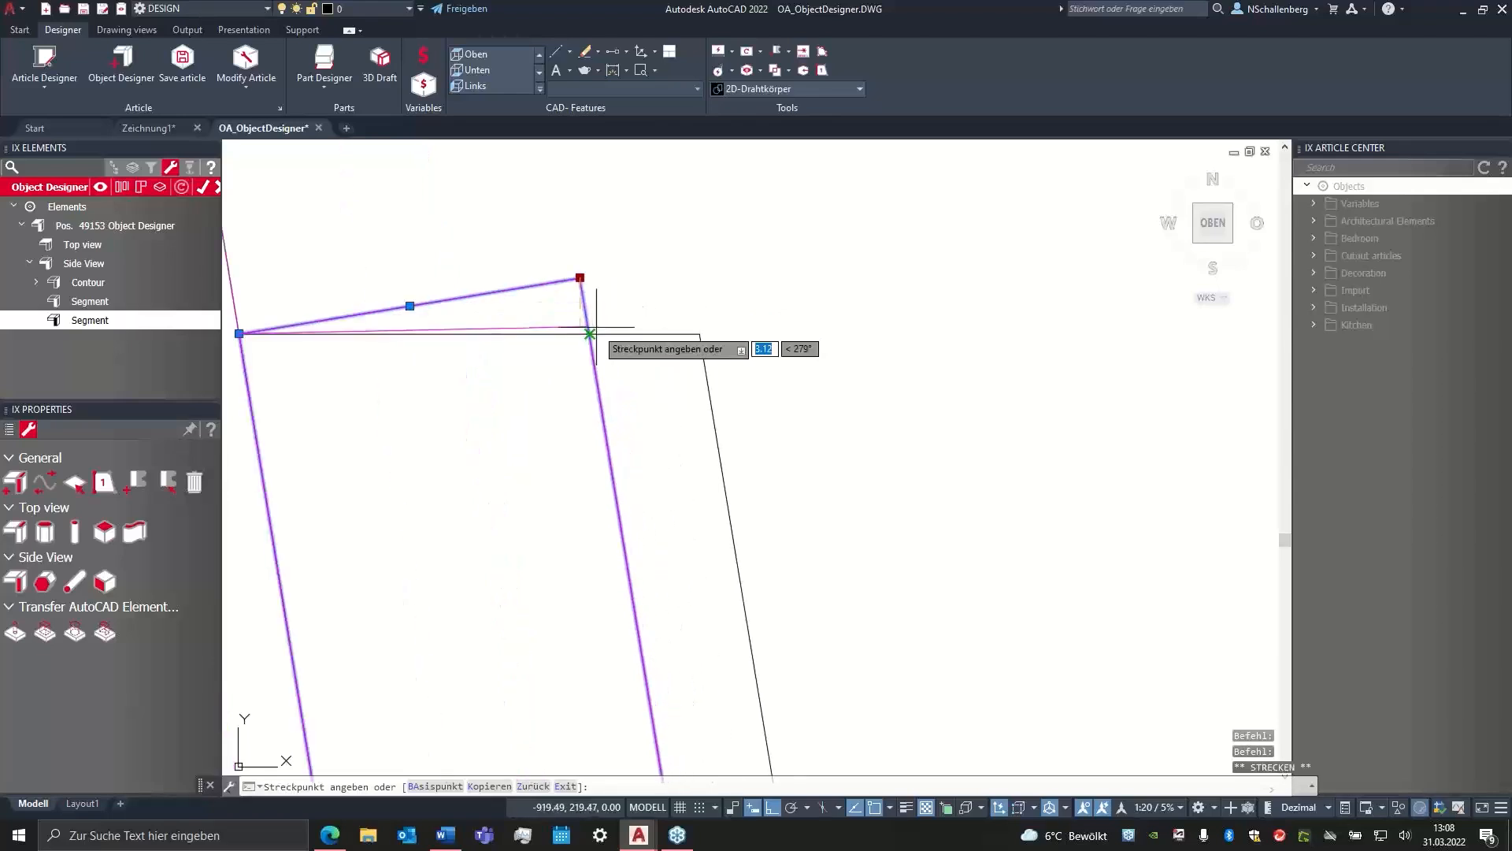
click(595, 337)
- Stretch the lower front corner of the backrest segment onto the horizontal bottom line of the drawn backrest outline
scroll(719, 413, down, 3)
middle_drag(794, 536, 709, 435)
scroll(598, 297, down, 5)
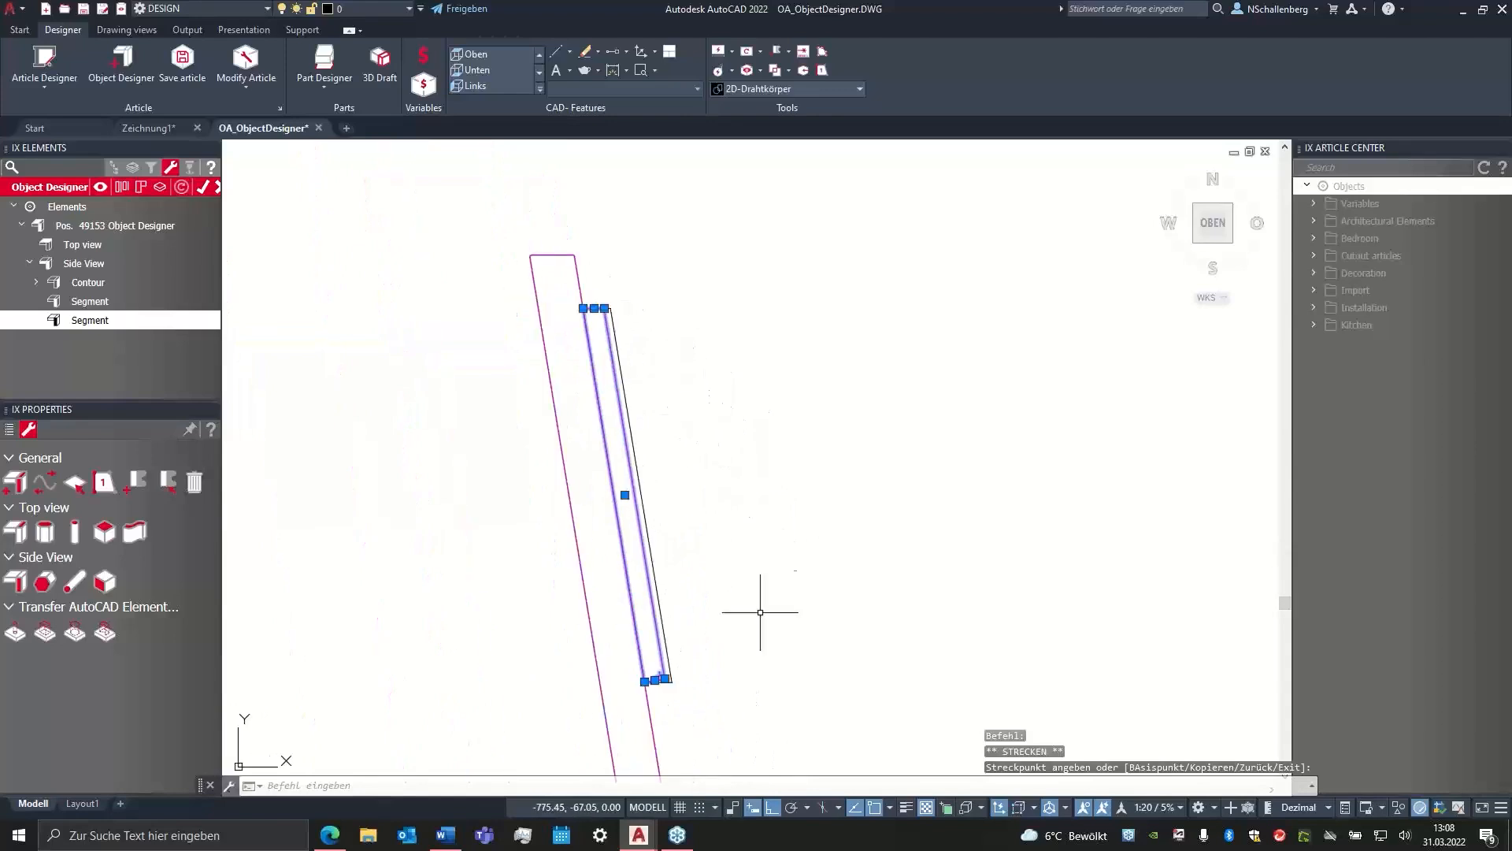
scroll(627, 517, down, 2)
scroll(630, 520, up, 4)
scroll(658, 504, up, 2)
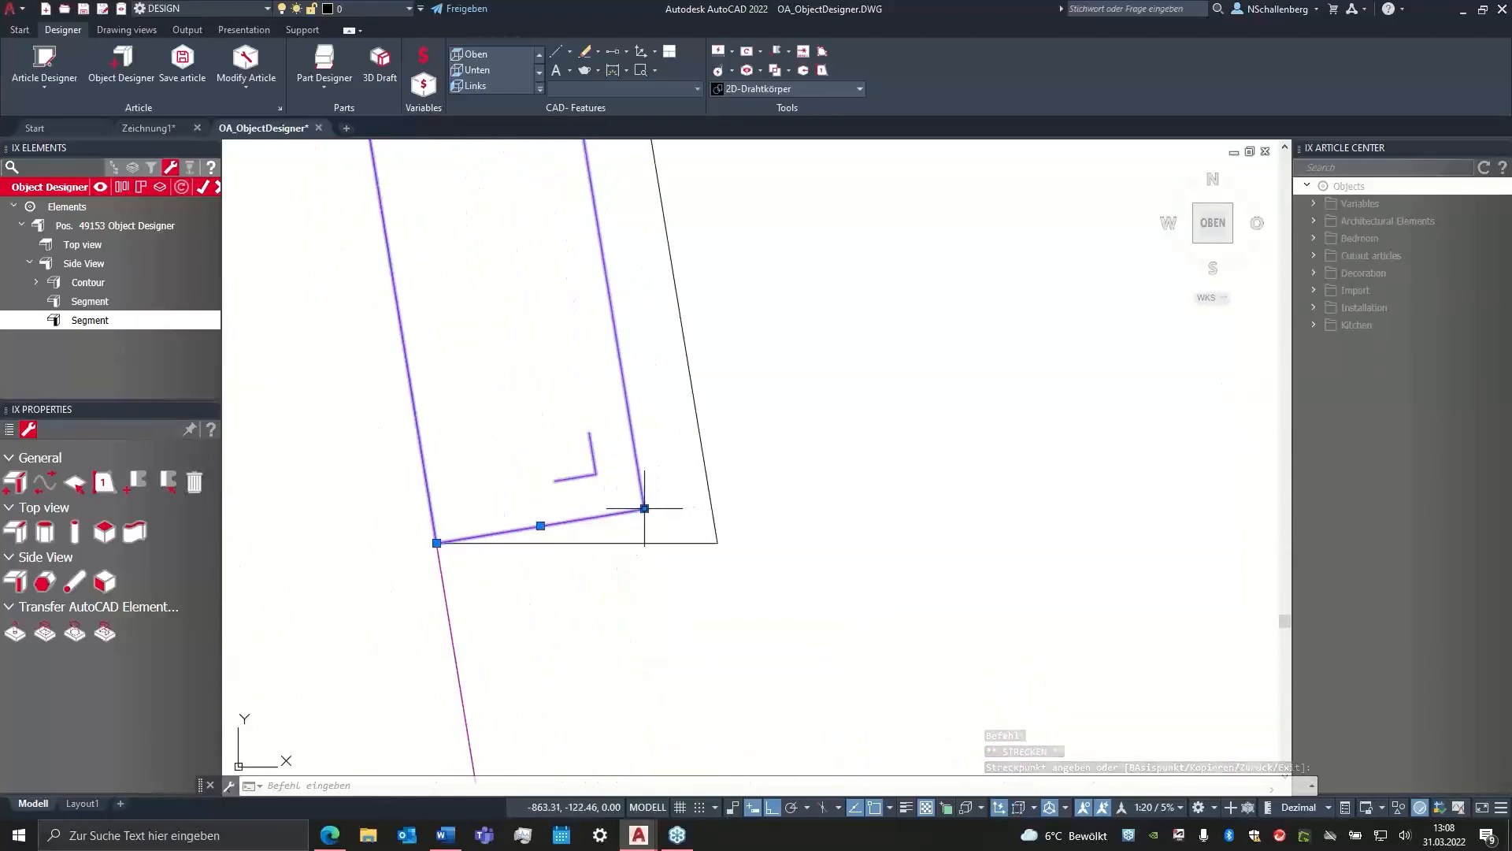
click(644, 509)
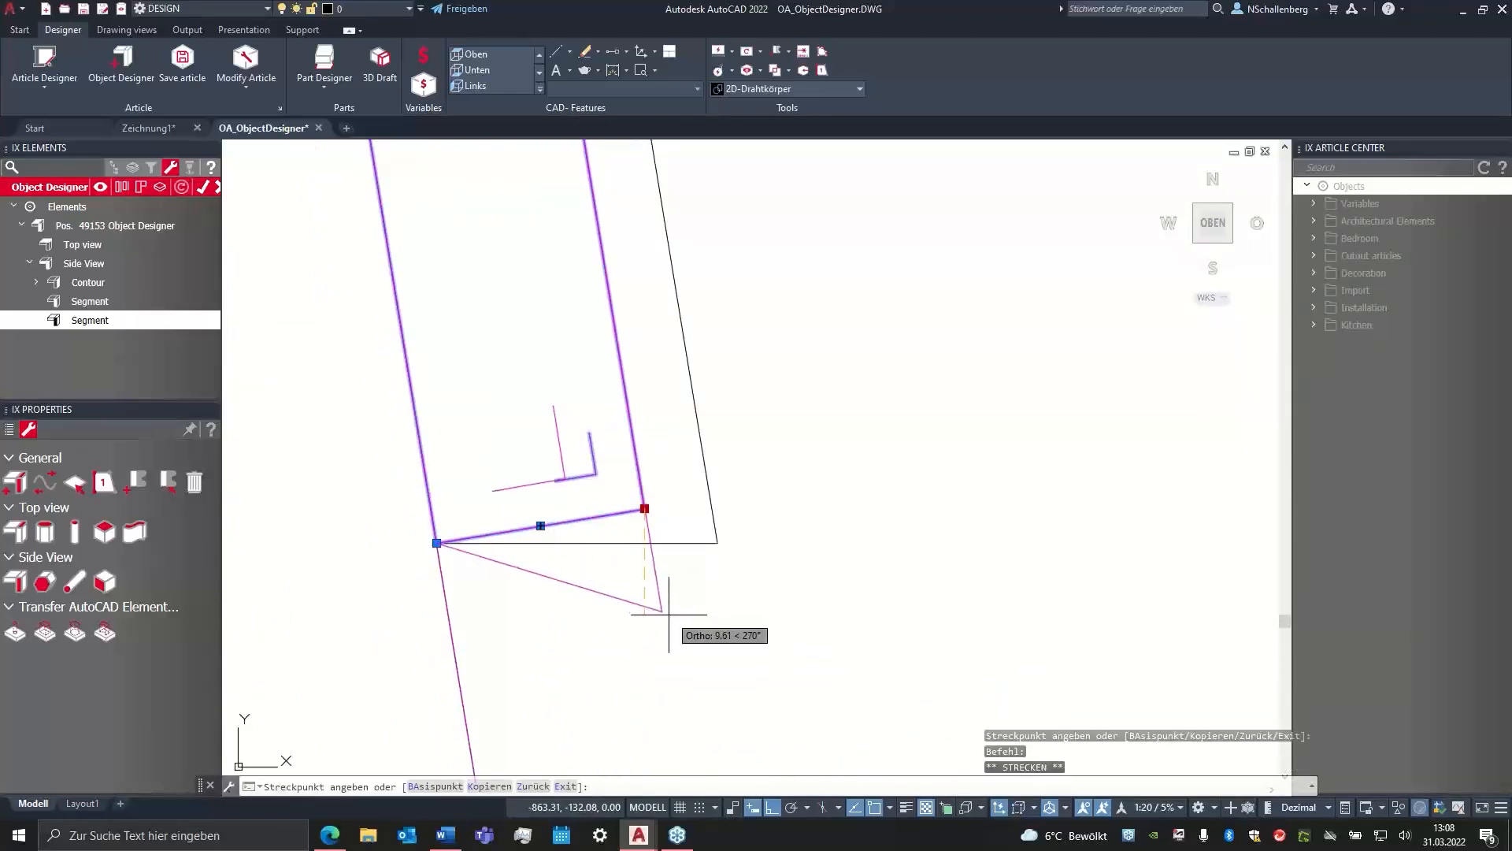
click(657, 583)
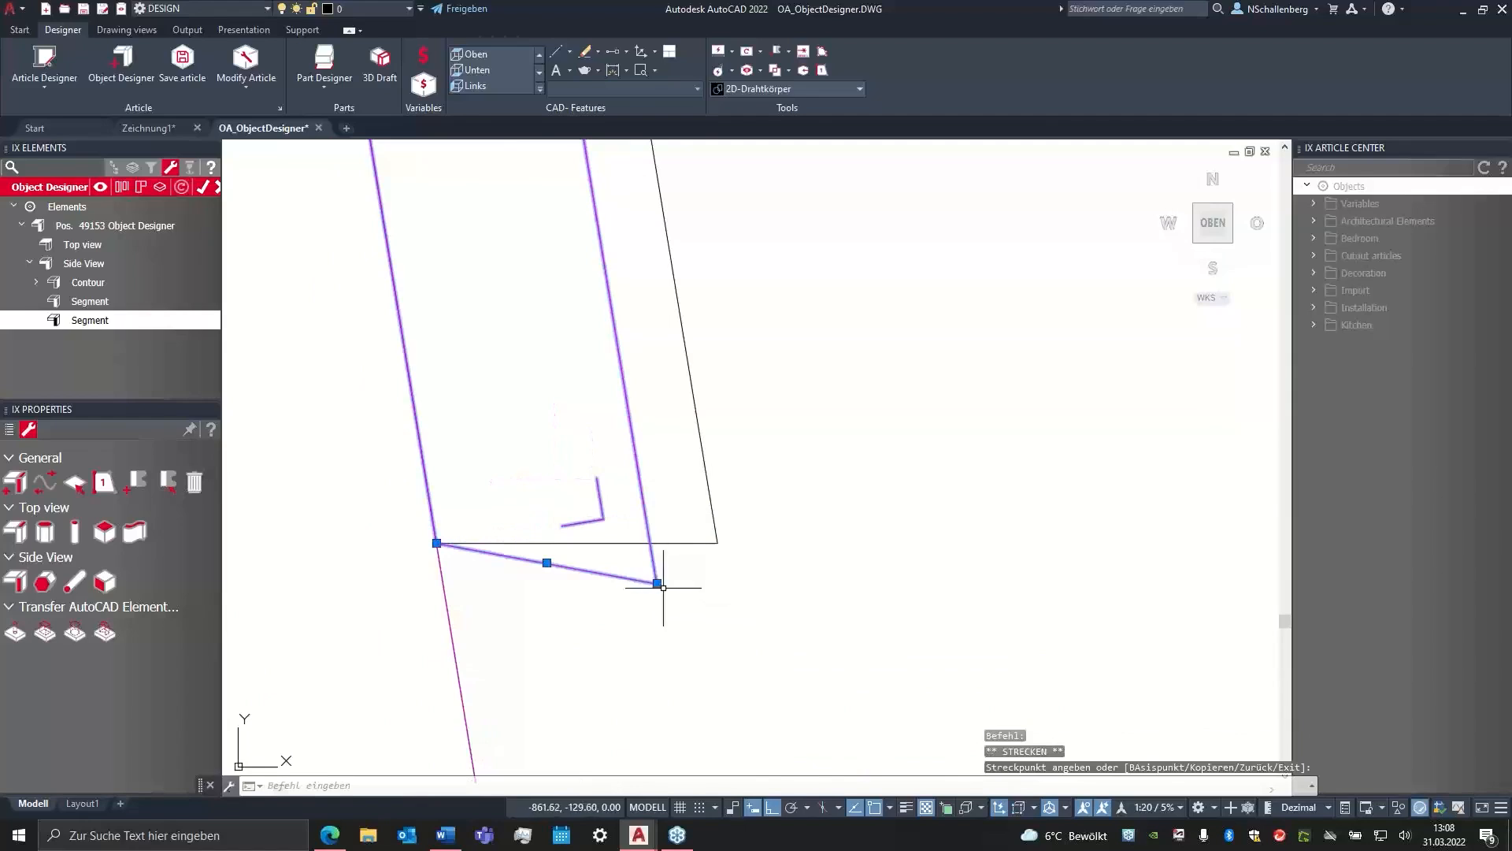
click(657, 584)
click(649, 543)
- Inspect both ends of the backrest segment and its thickness against the drawn backrest outline
scroll(815, 435, down, 4)
scroll(816, 435, down, 6)
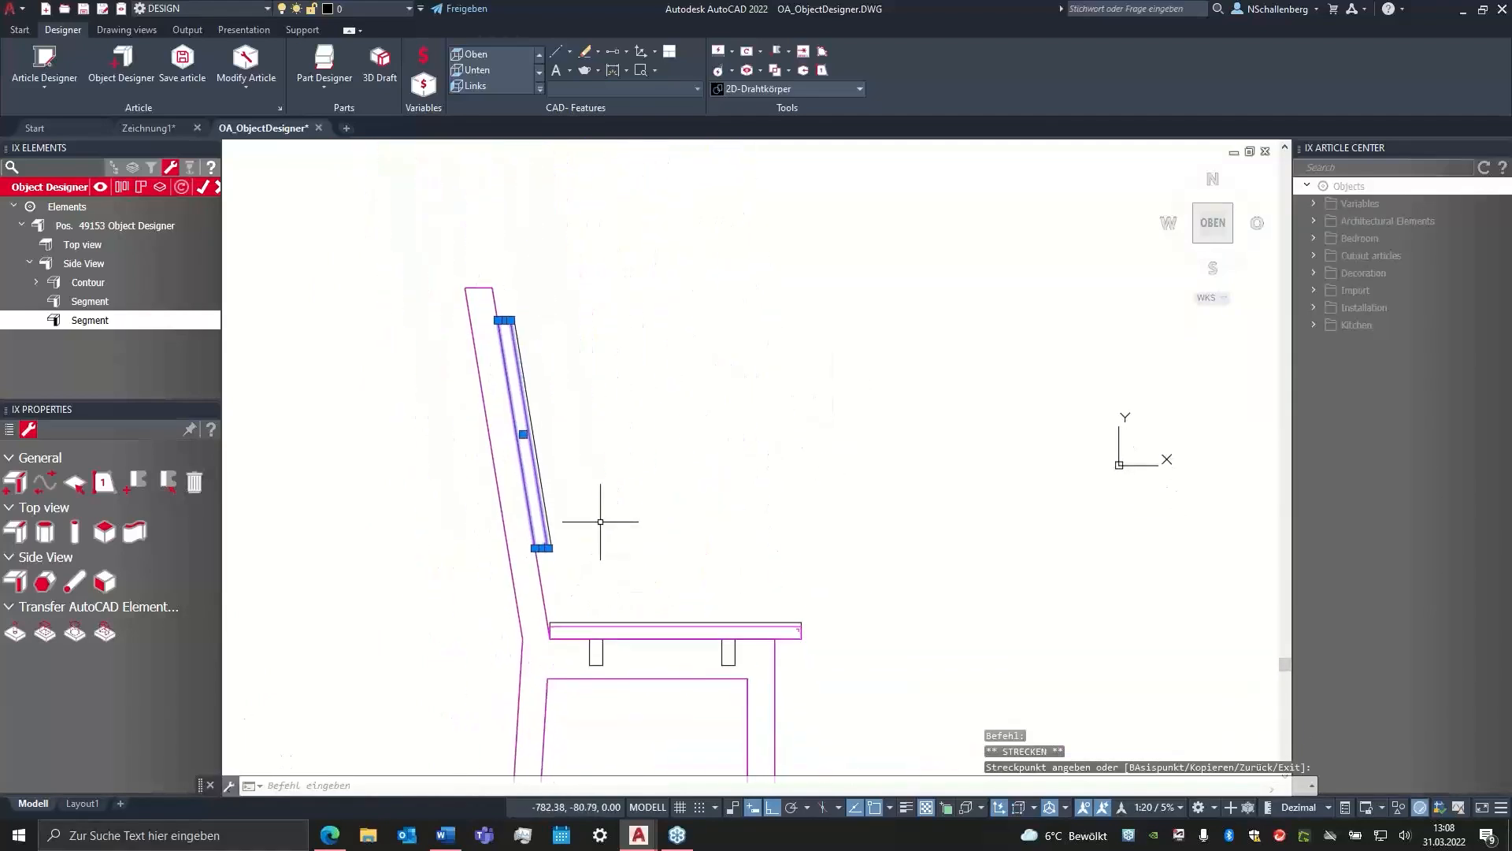
scroll(501, 315, up, 5)
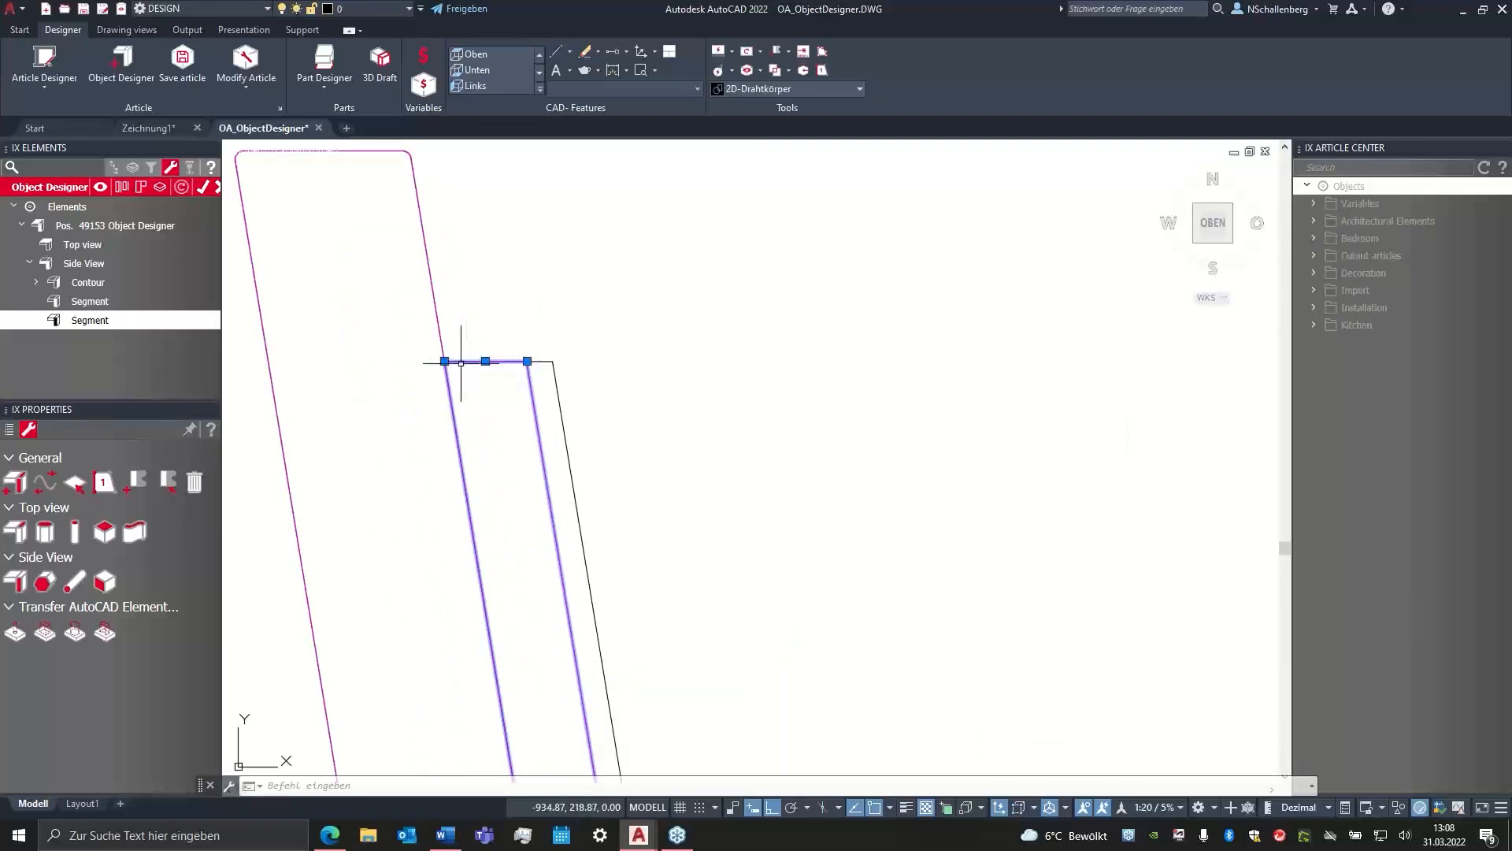
scroll(550, 359, down, 5)
scroll(583, 412, up, 3)
scroll(624, 429, down, 1)
middle_drag(639, 430, 574, 345)
scroll(579, 344, down, 2)
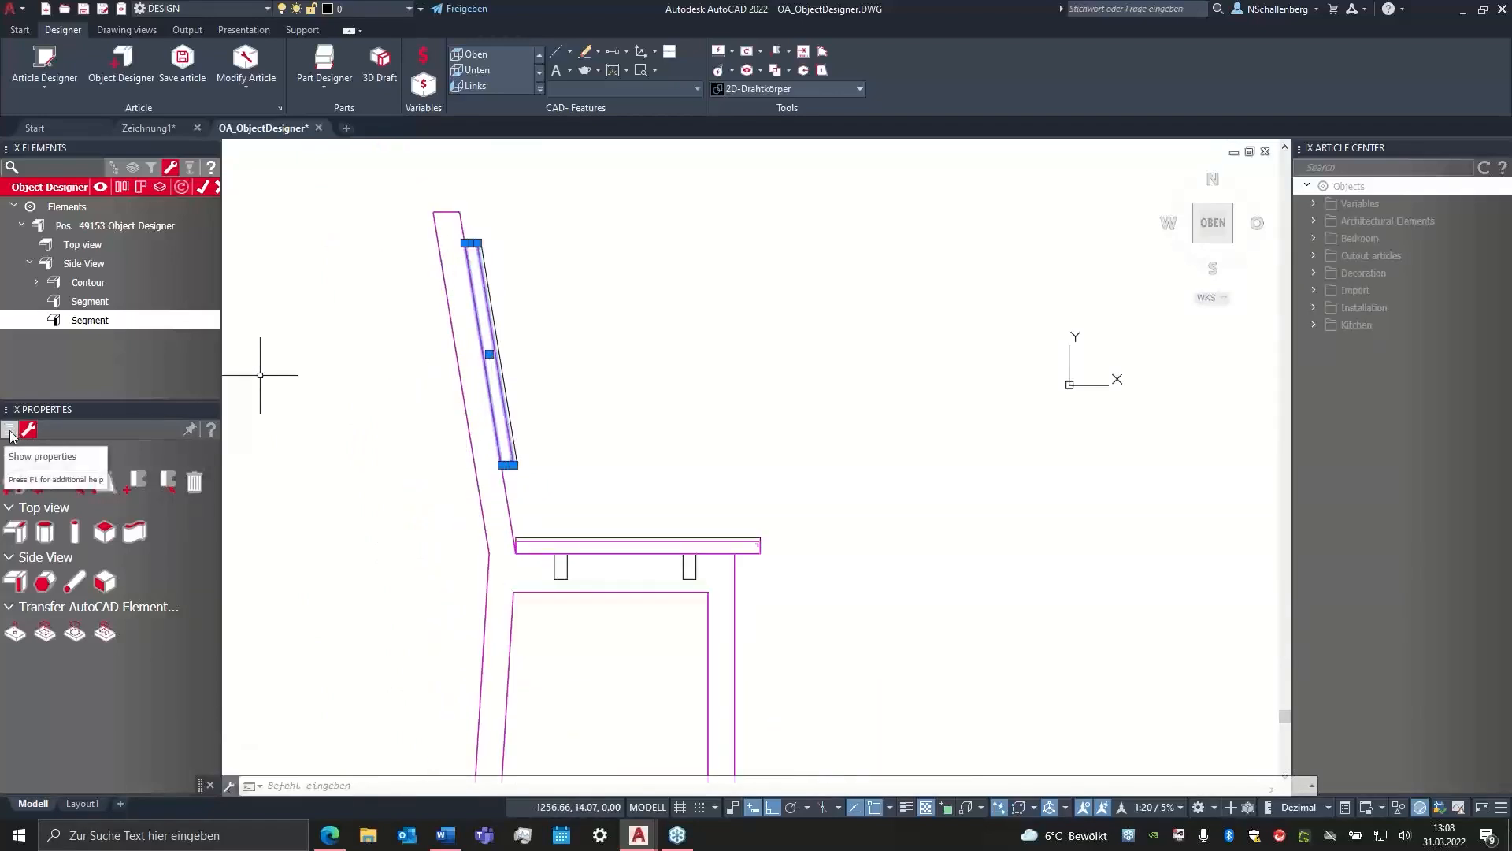
- Assign the 25 mm solid wood material OA_iX_SW25_Oak_M to both the seat and backrest segments
click(93, 302)
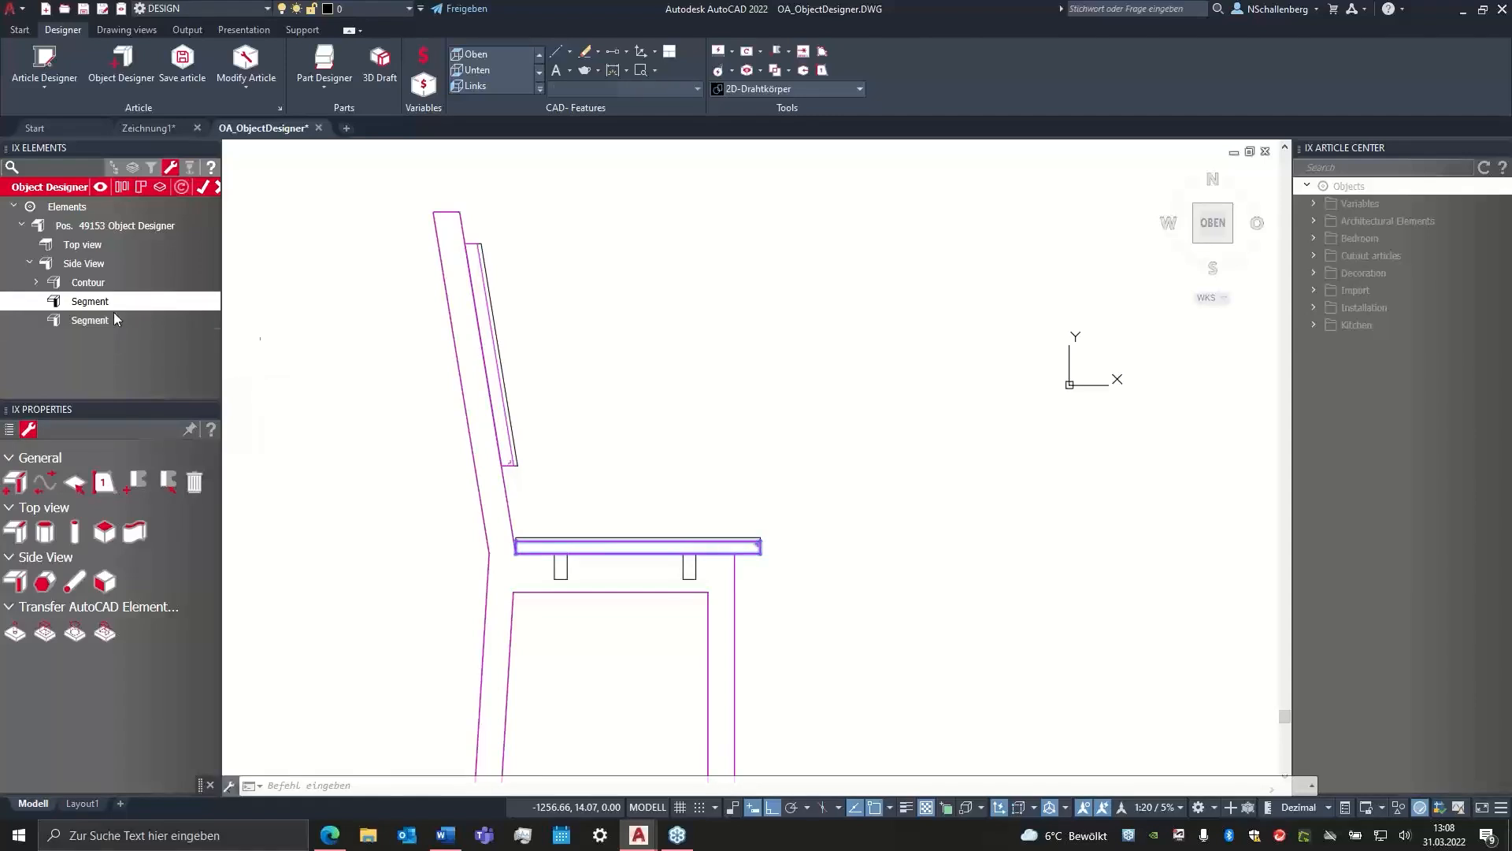
ctrl+click(106, 323)
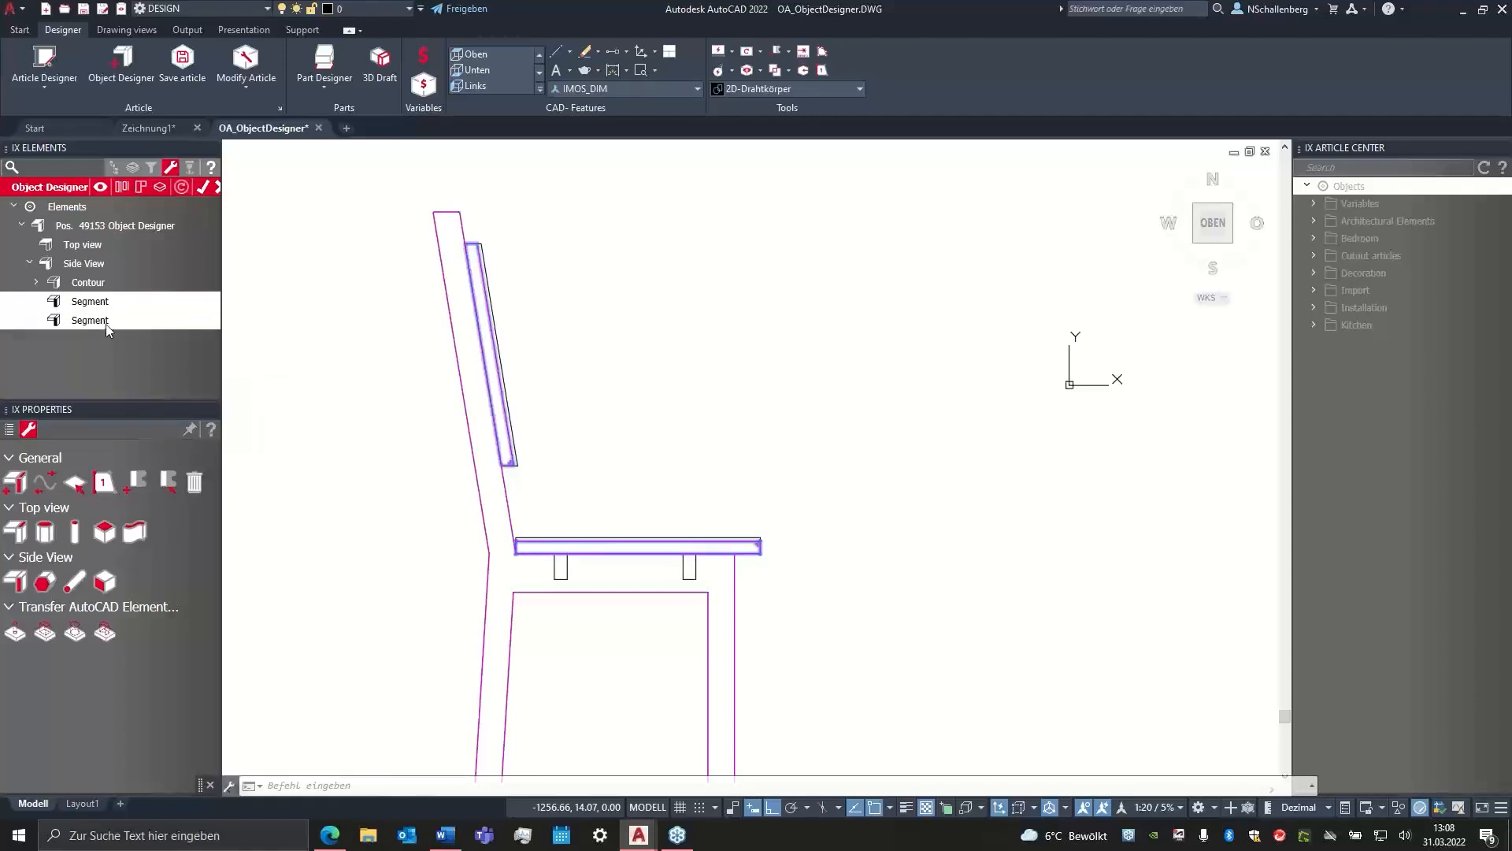
click(10, 429)
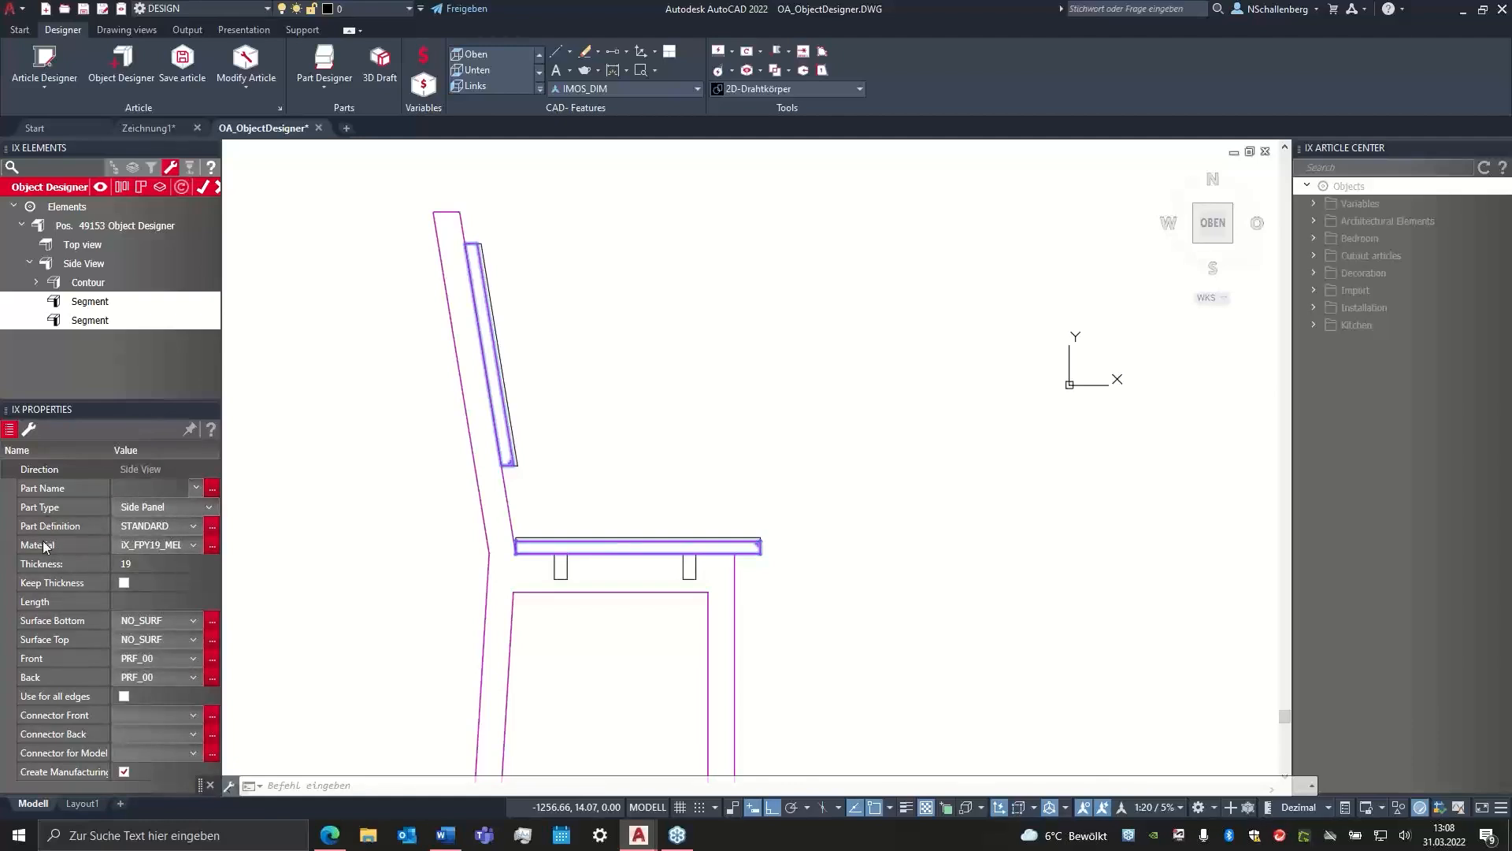
click(213, 545)
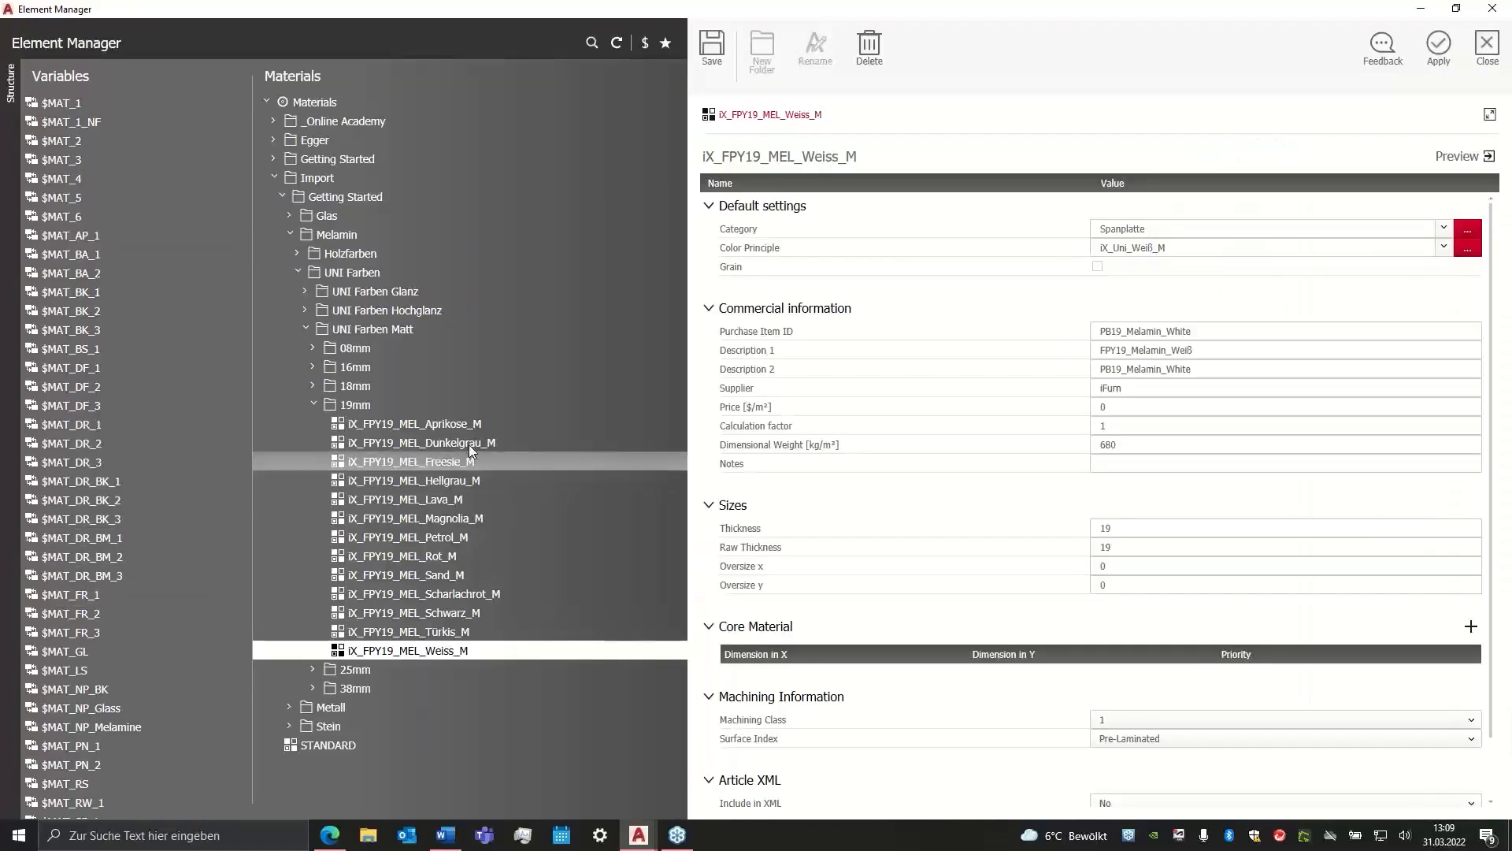
click(274, 122)
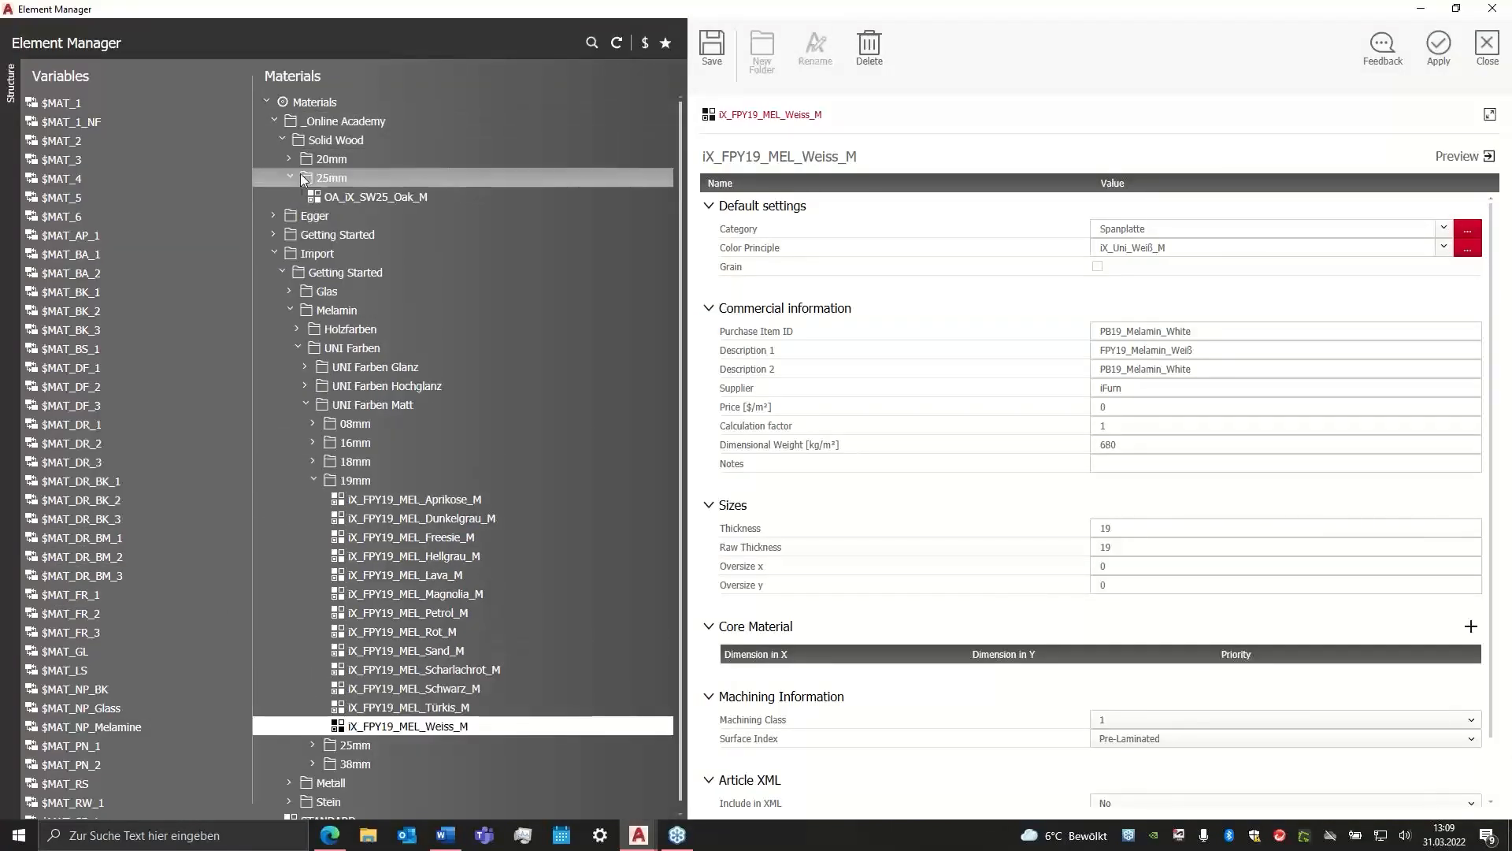
click(364, 197)
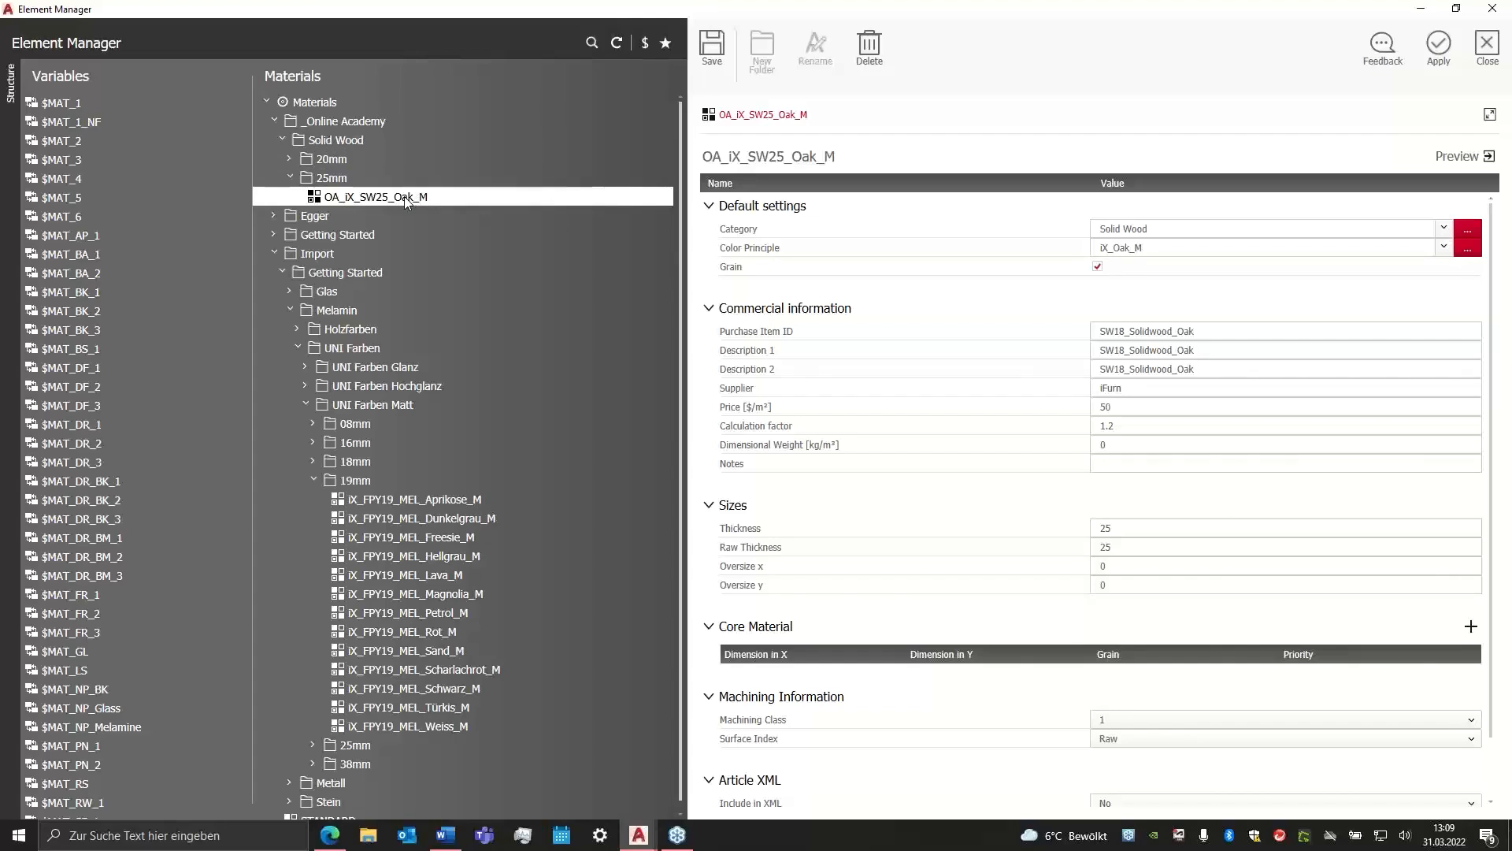
click(1441, 55)
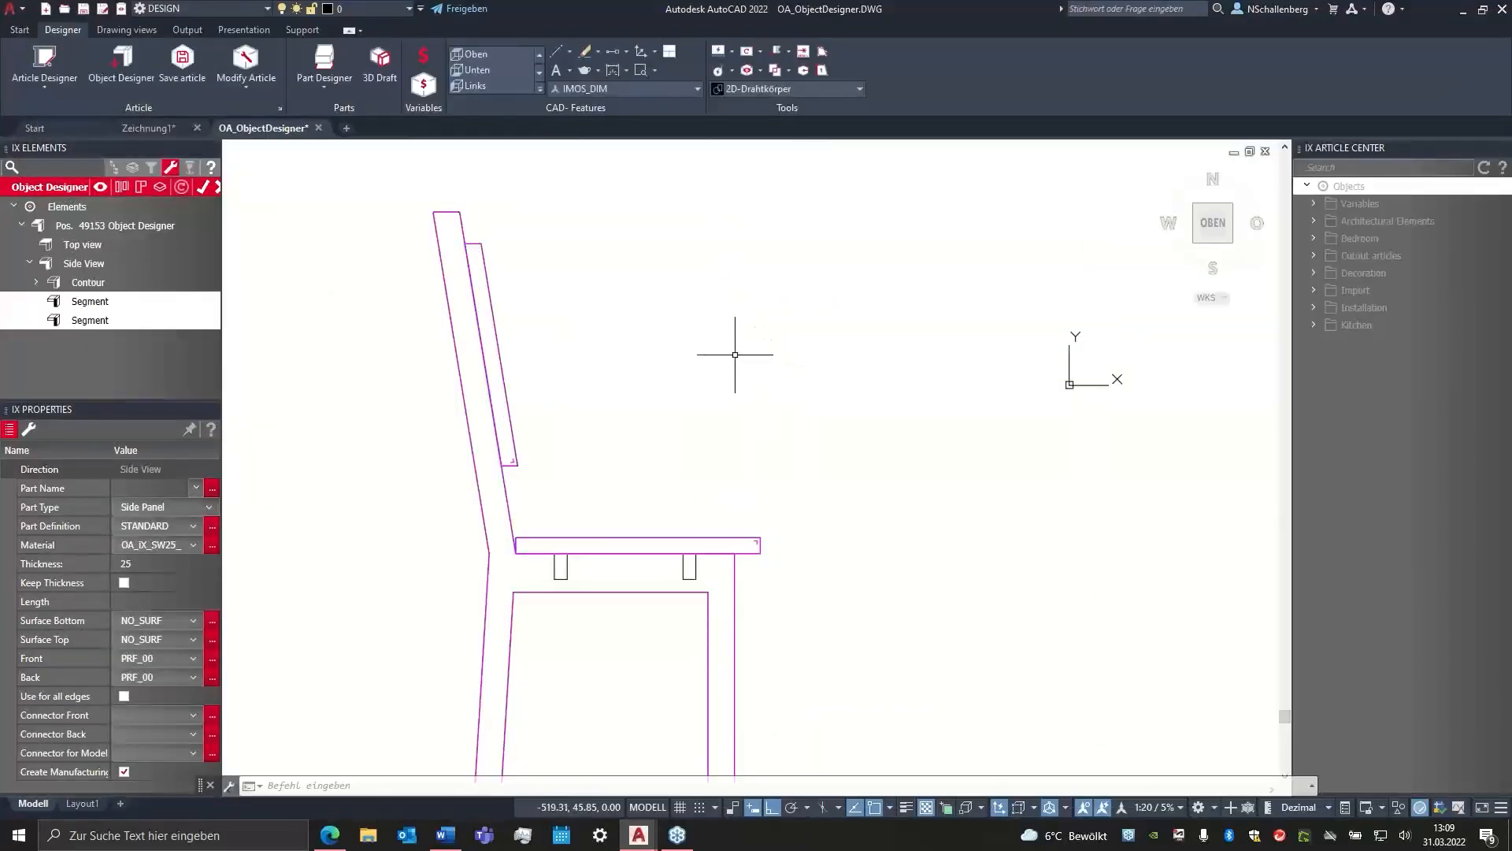
- Check the fit of the seat and backrest segments against the drawn chair outlines
scroll(517, 344, up, 5)
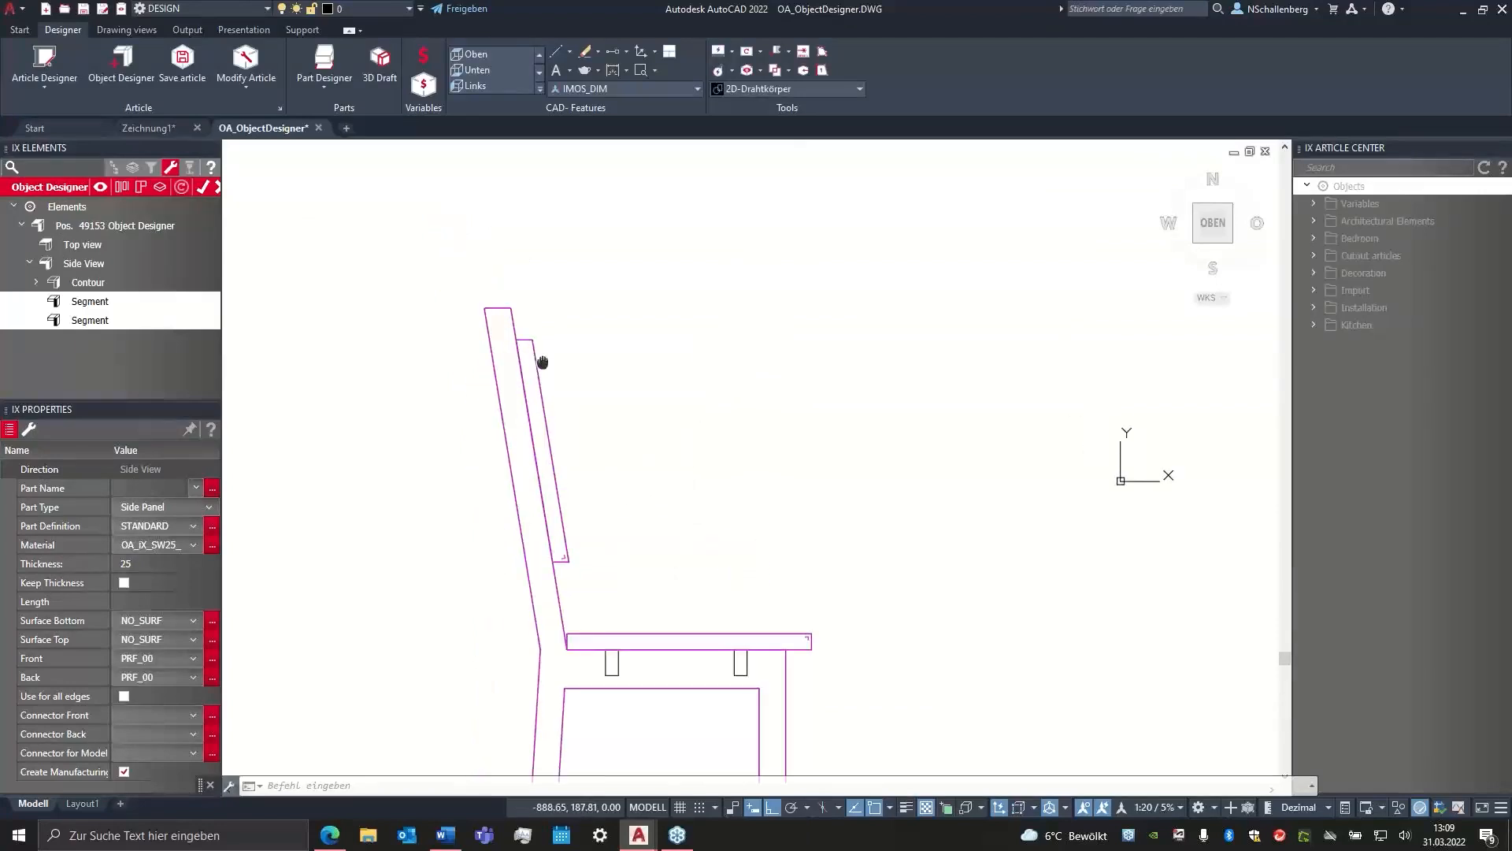
scroll(550, 389, up, 3)
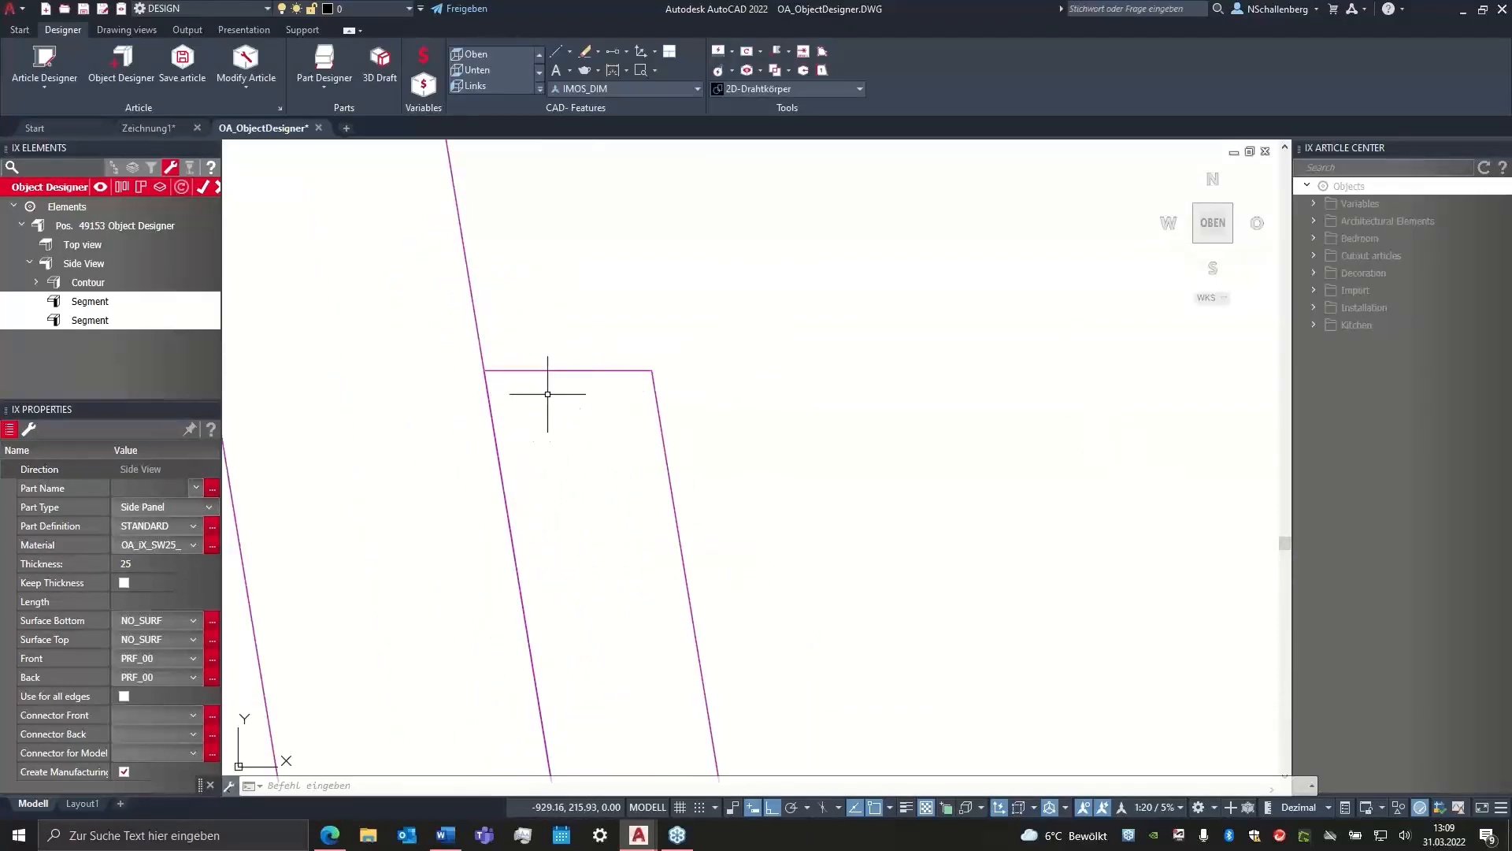
scroll(640, 370, down, 3)
mouse_move(855, 552)
middle_down()
mouse_move(736, 396)
mouse_move(725, 347)
middle_up()
middle_drag(632, 642, 631, 463)
scroll(585, 545, down, 3)
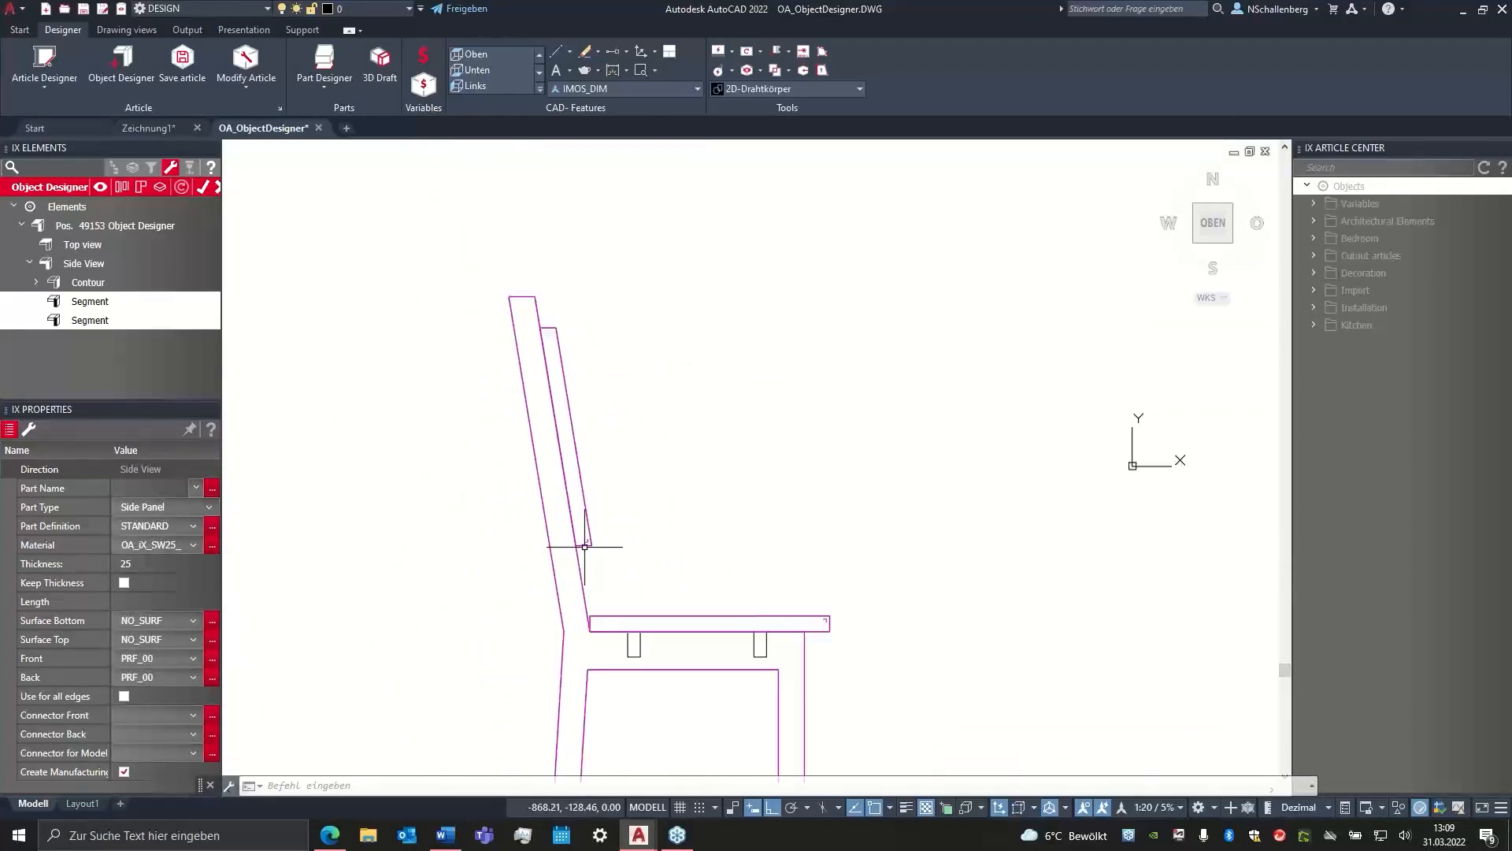
middle_drag(625, 503, 600, 472)
scroll(530, 443, up, 2)
middle_drag(694, 540, 649, 493)
scroll(615, 441, down, 1)
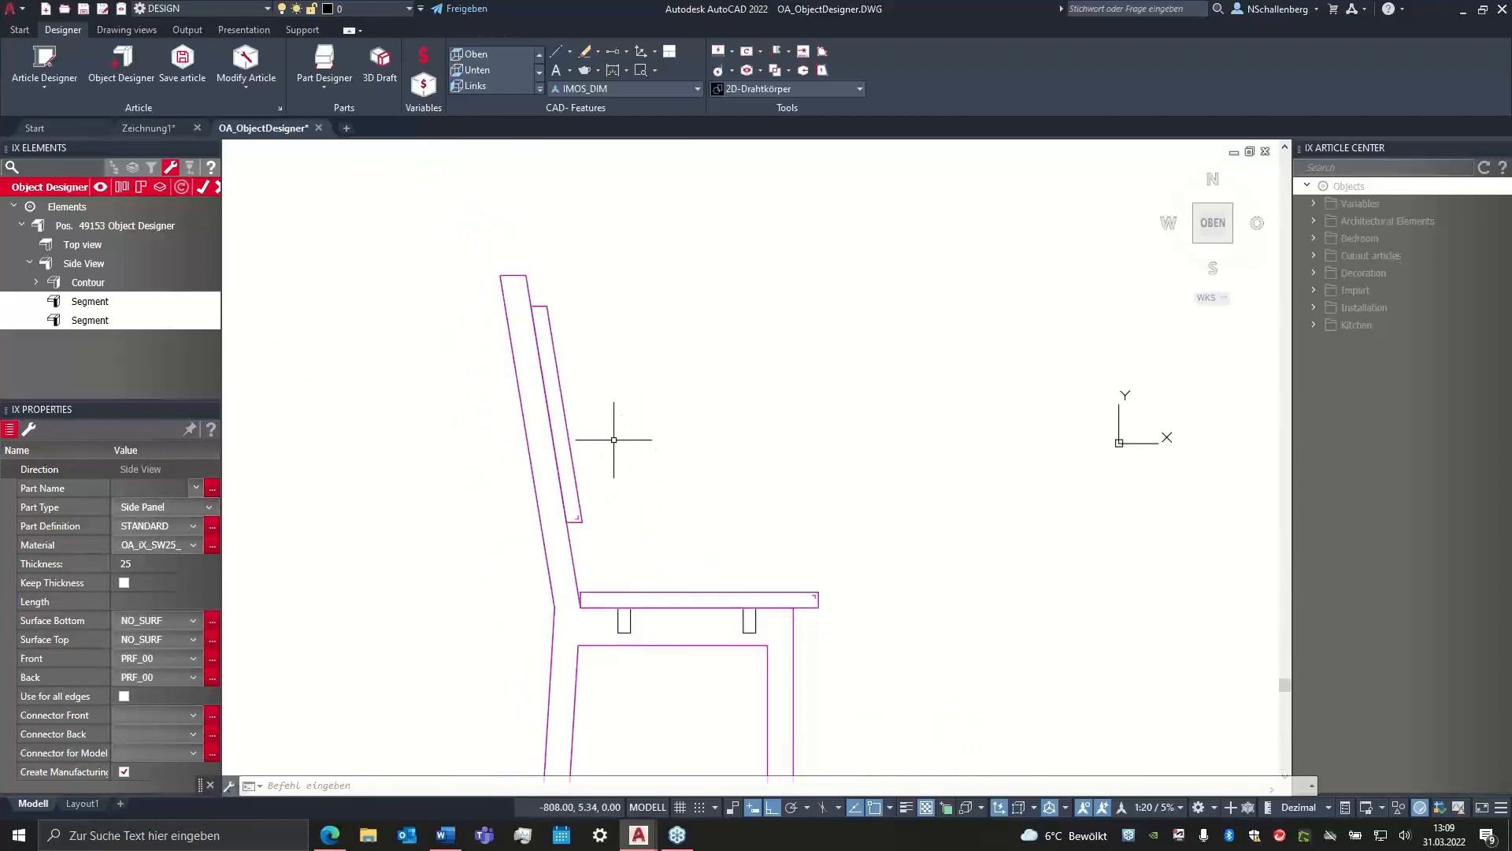
middle_drag(736, 527, 664, 460)
scroll(607, 501, up, 1)
mouse_move(606, 531)
middle_down()
mouse_move(598, 493)
mouse_move(622, 448)
middle_up()
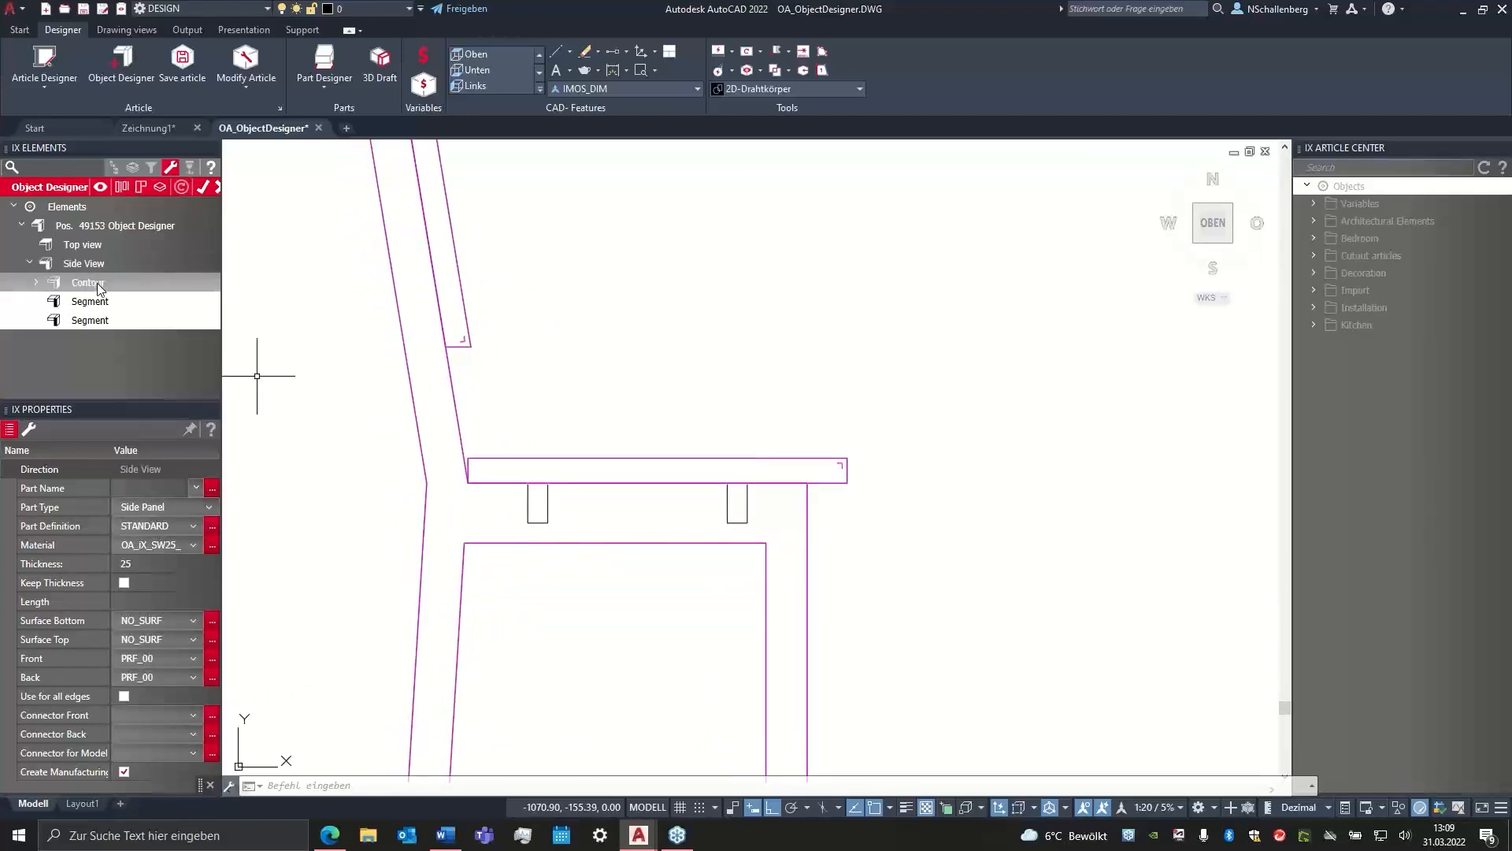
- Add a Side View segment for the rear rail under the seat, from its lower back corner up to the seat's underside
click(93, 264)
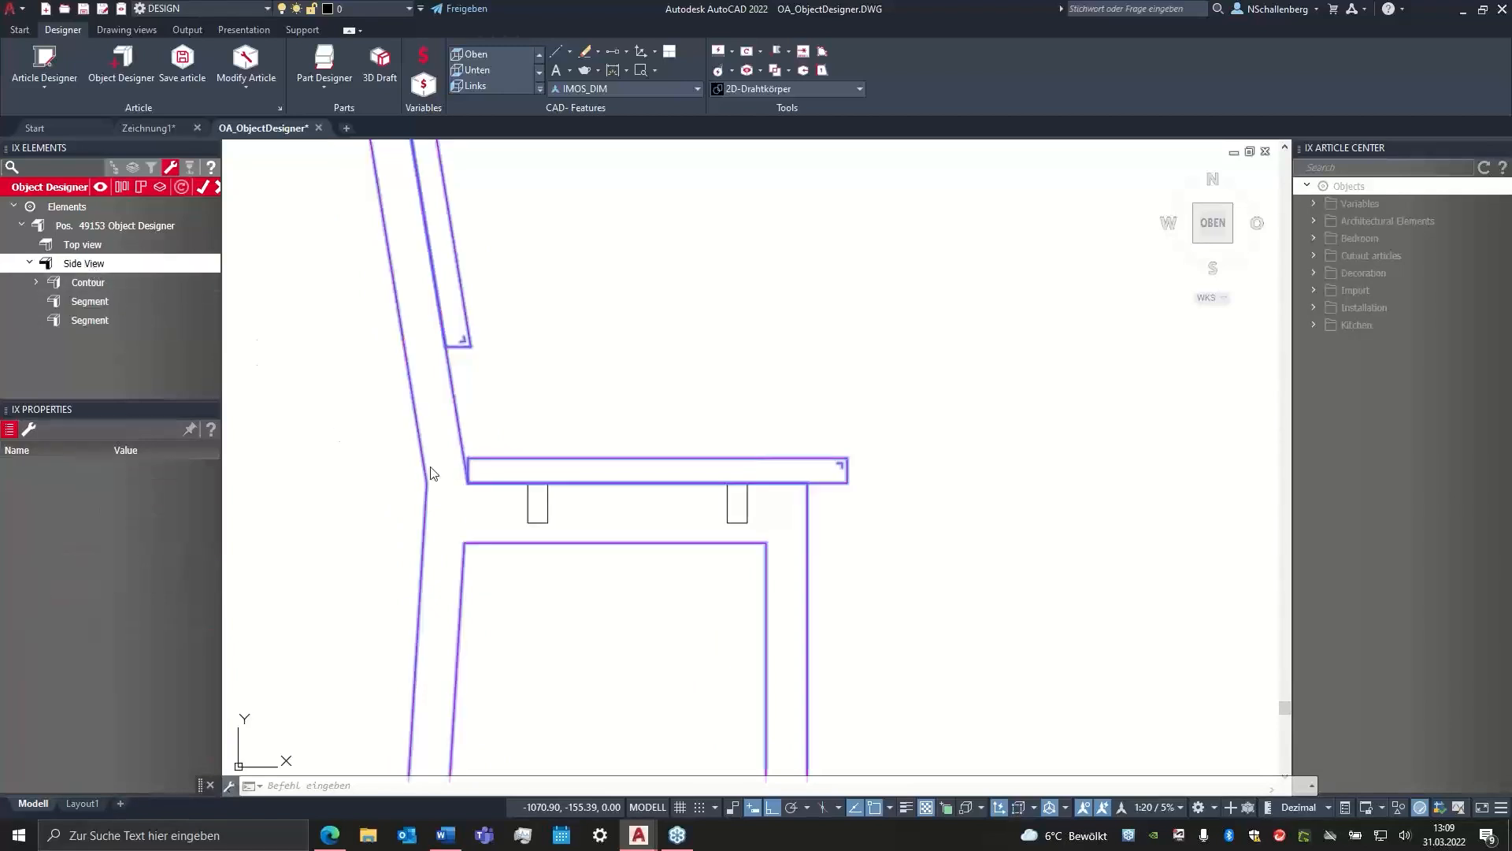
middle_drag(517, 484, 463, 439)
scroll(462, 439, up, 2)
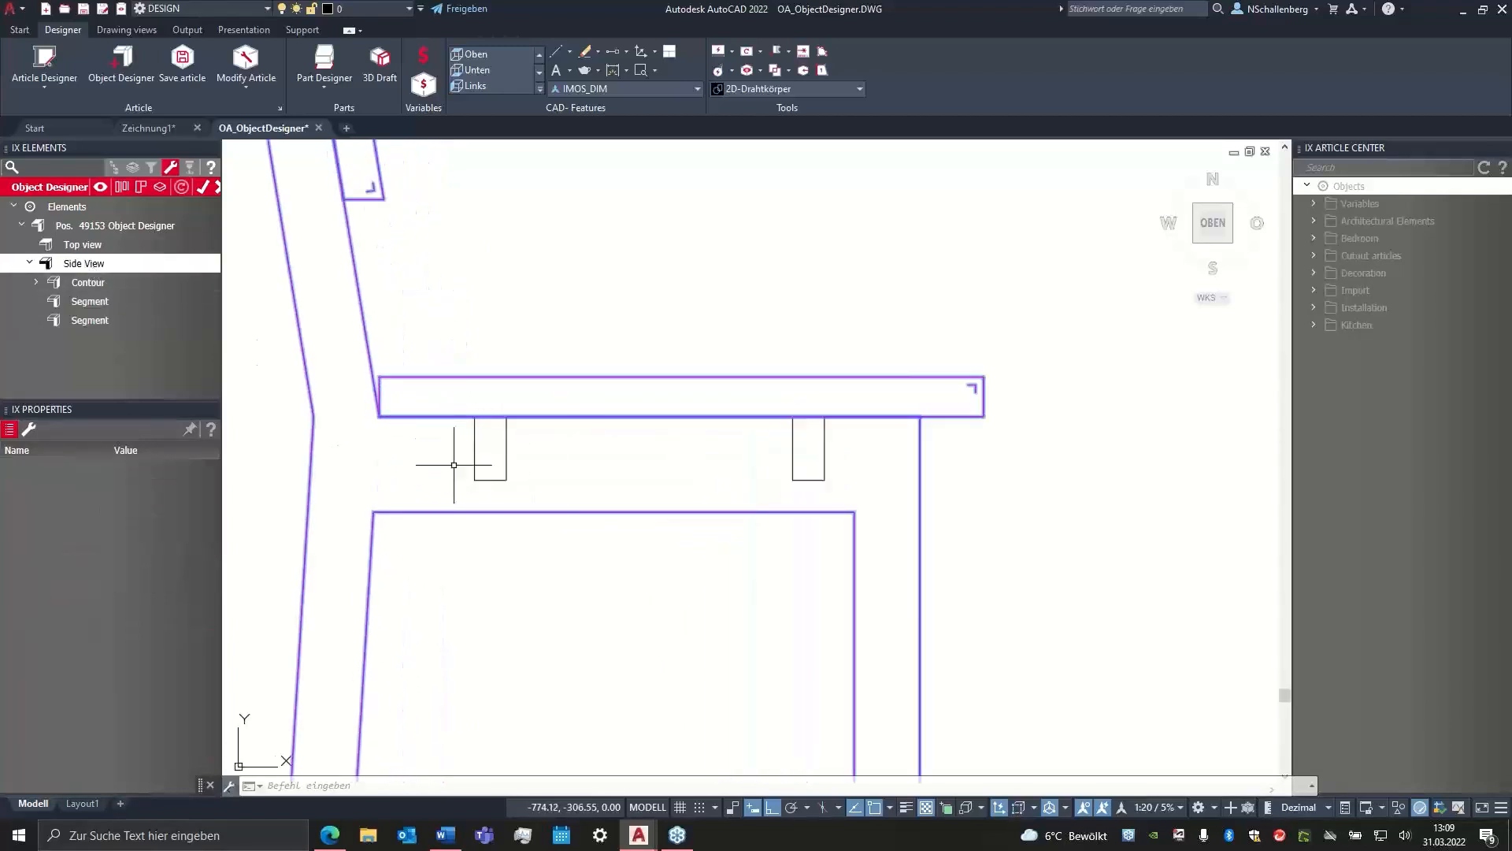
click(29, 432)
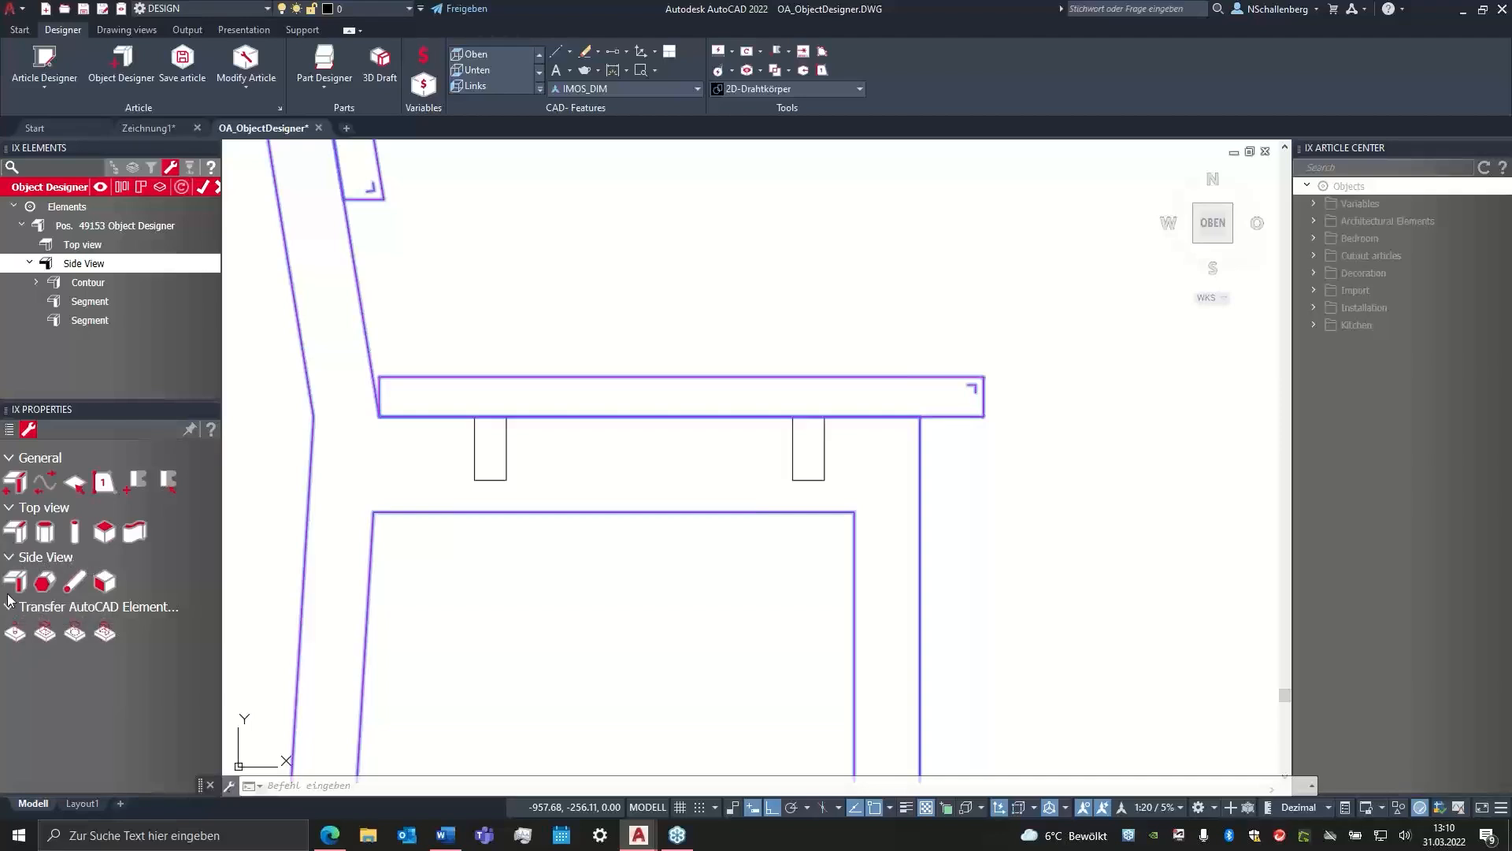
middle_drag(376, 508, 412, 468)
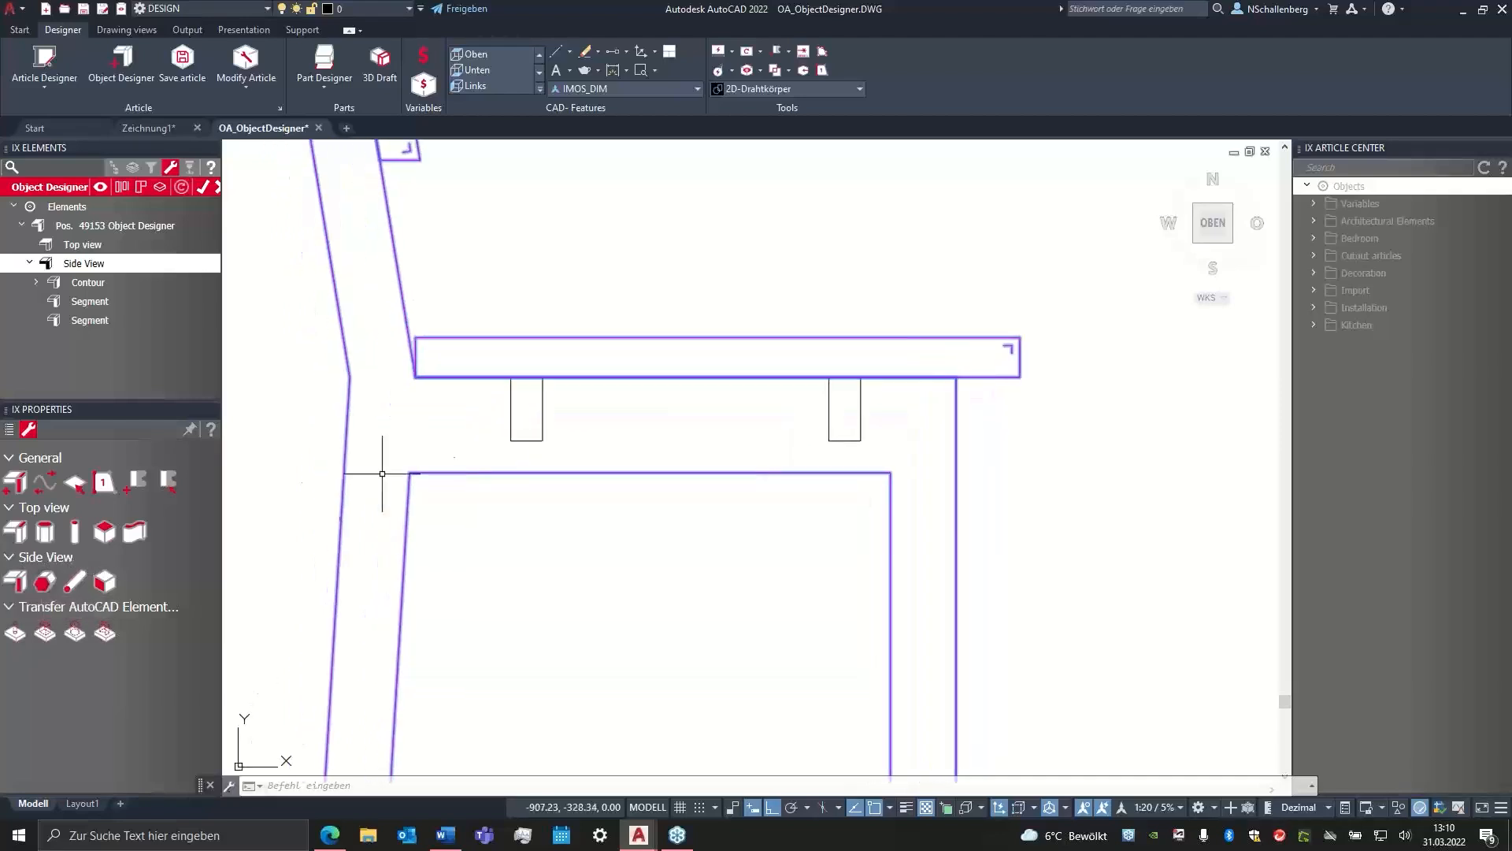
click(15, 583)
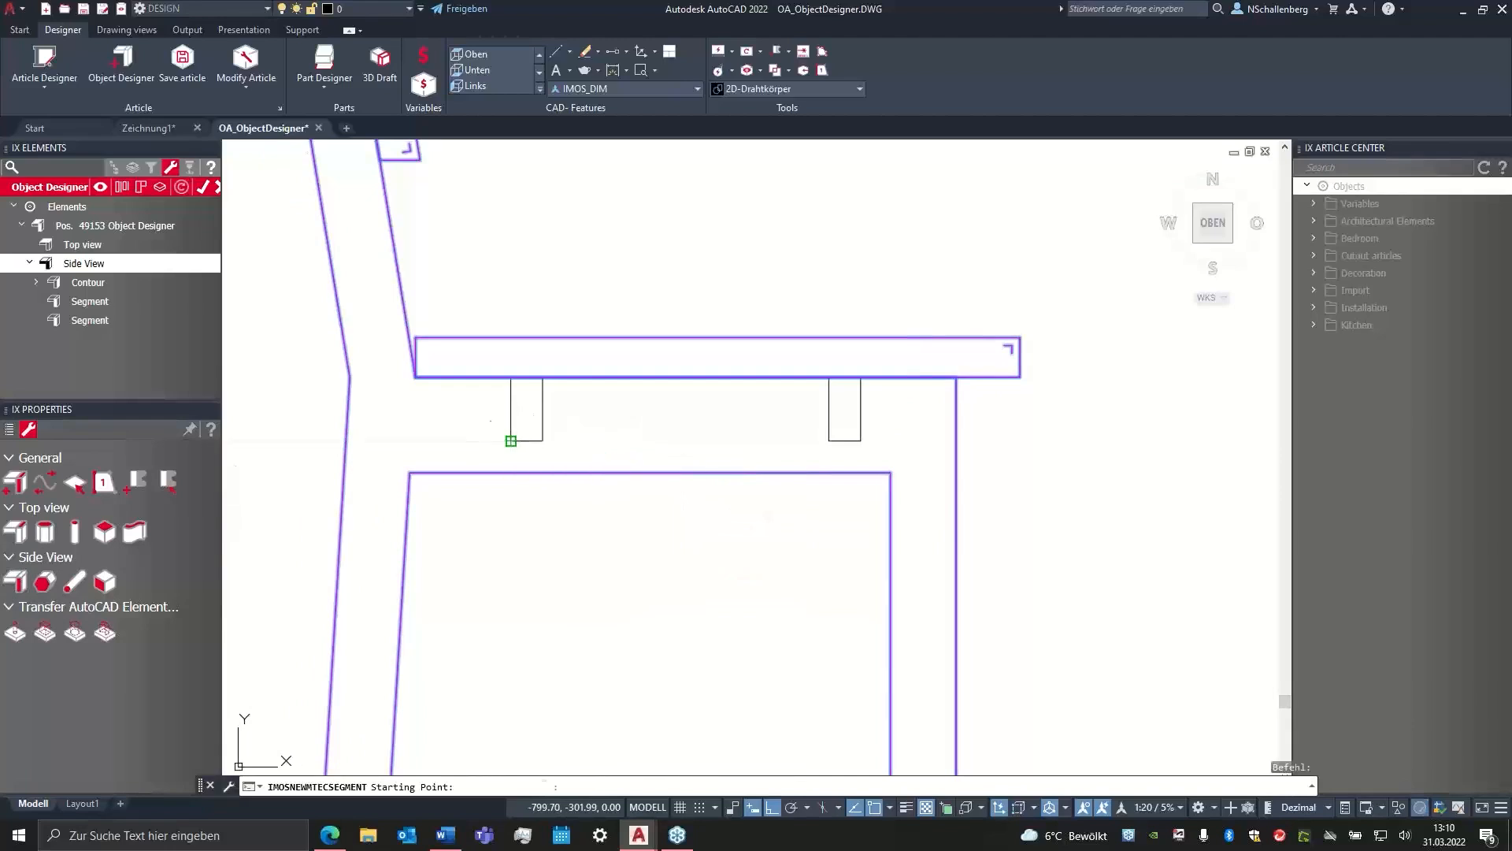
click(512, 441)
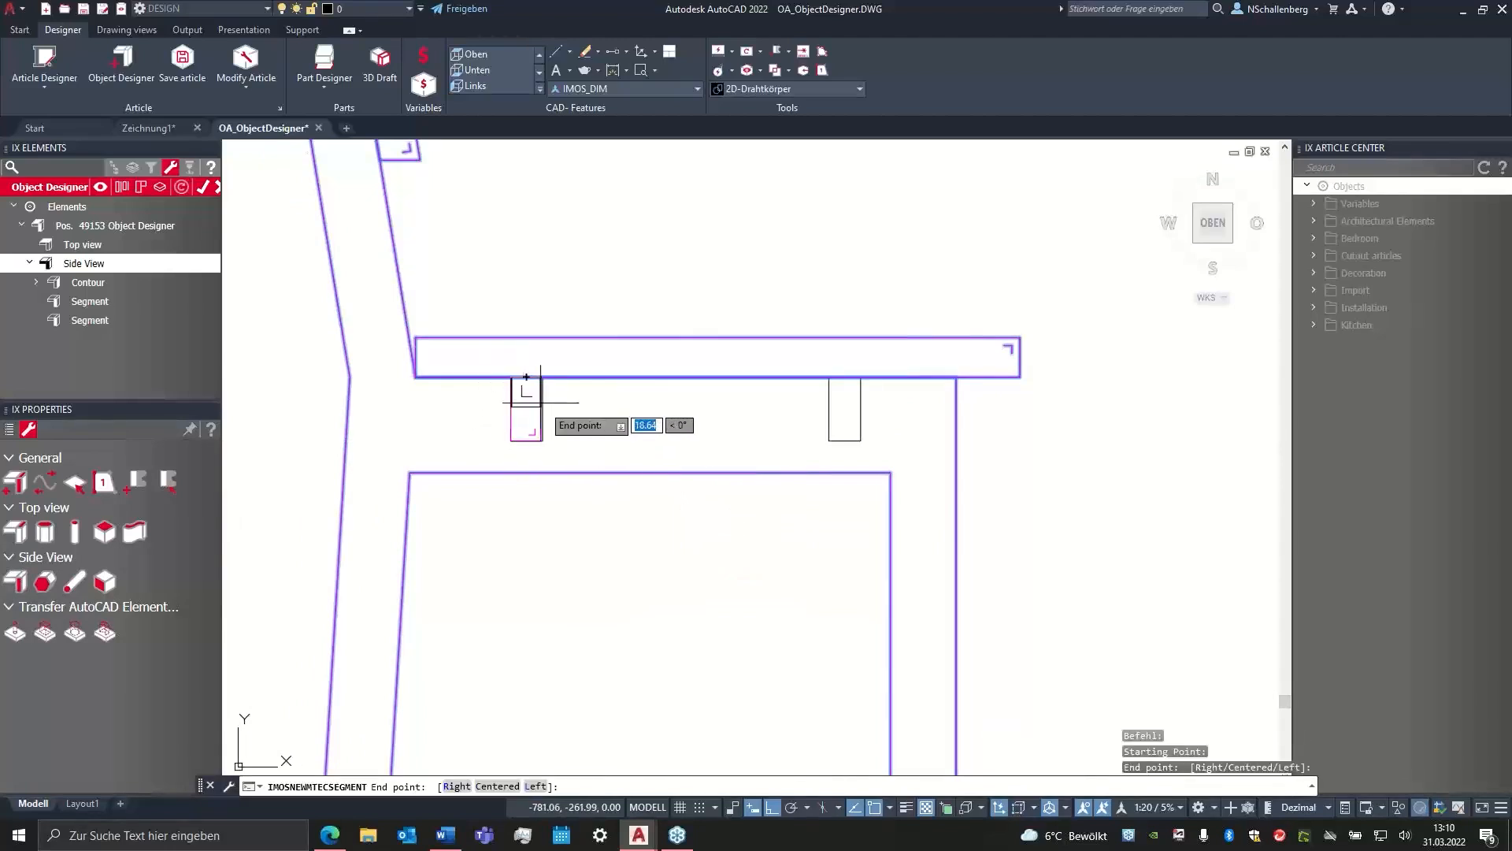
right_click(634, 428)
click(677, 438)
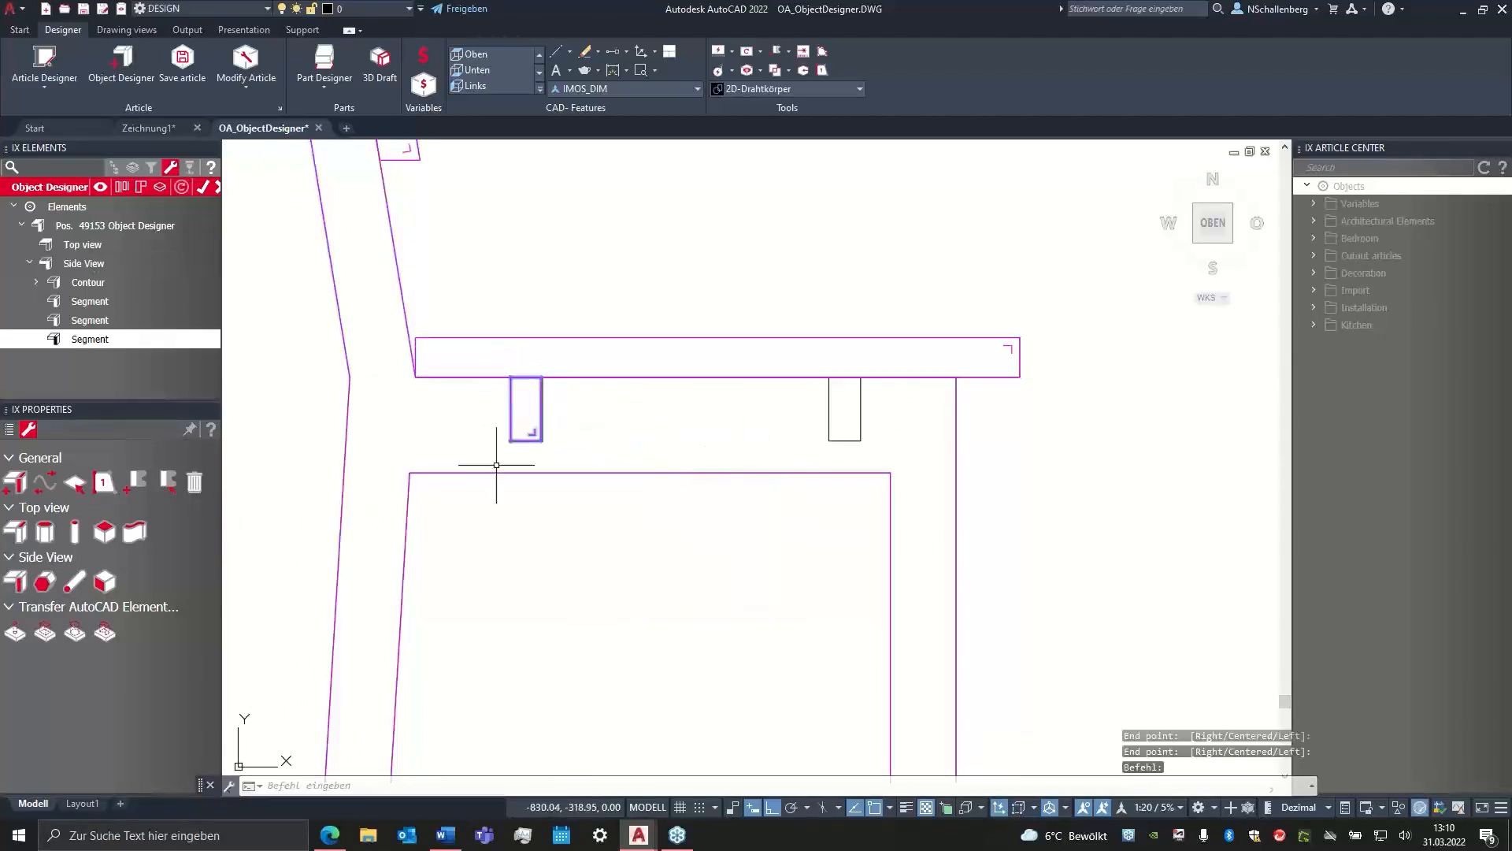
- Add a Side View segment for the front rail under the seat, from its lower back corner up to the seat's underside
click(15, 584)
click(830, 437)
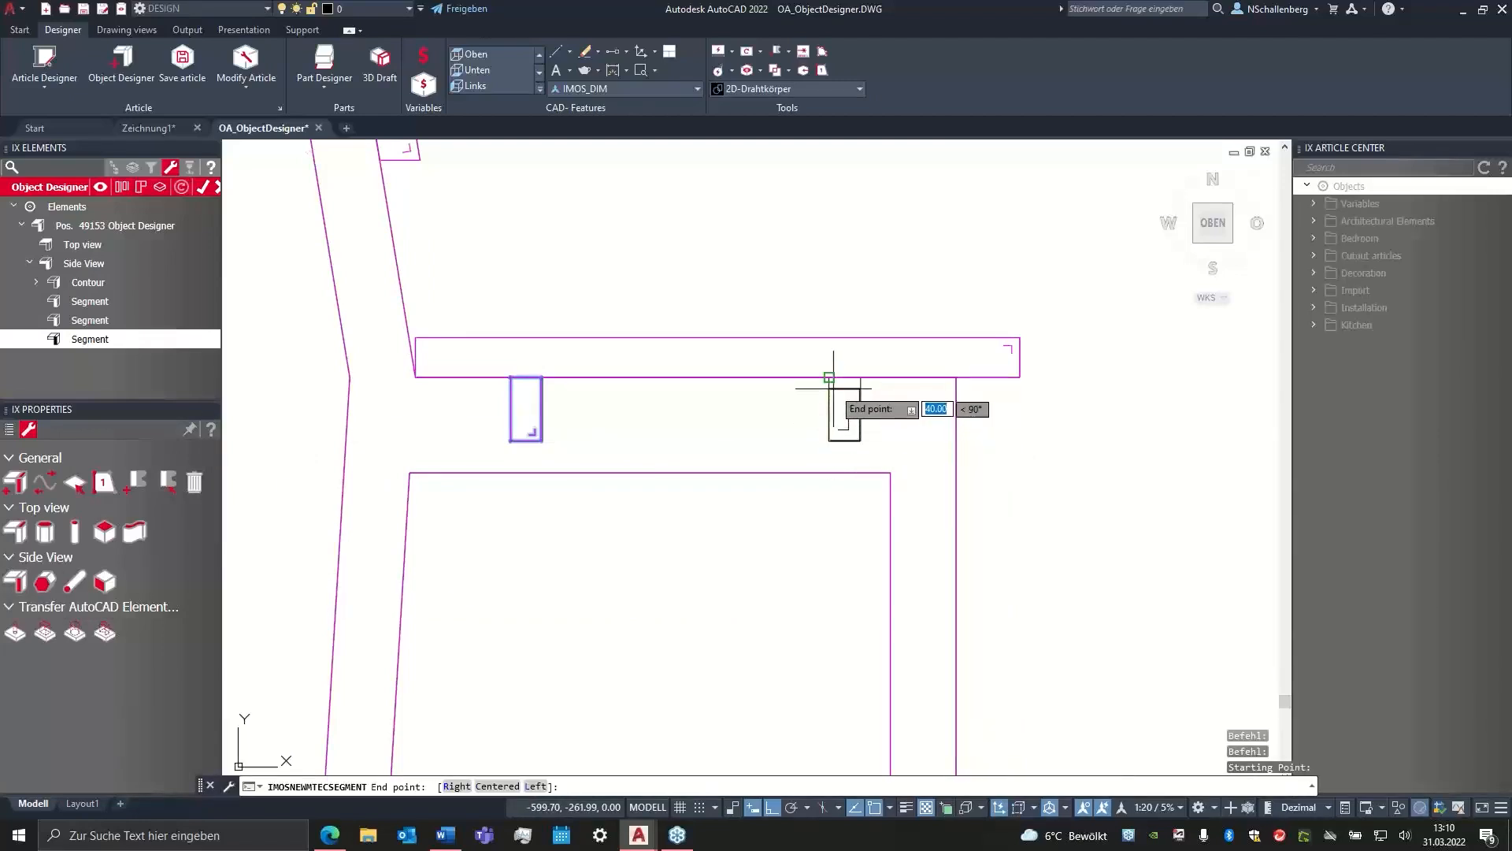
right_click(882, 431)
click(894, 440)
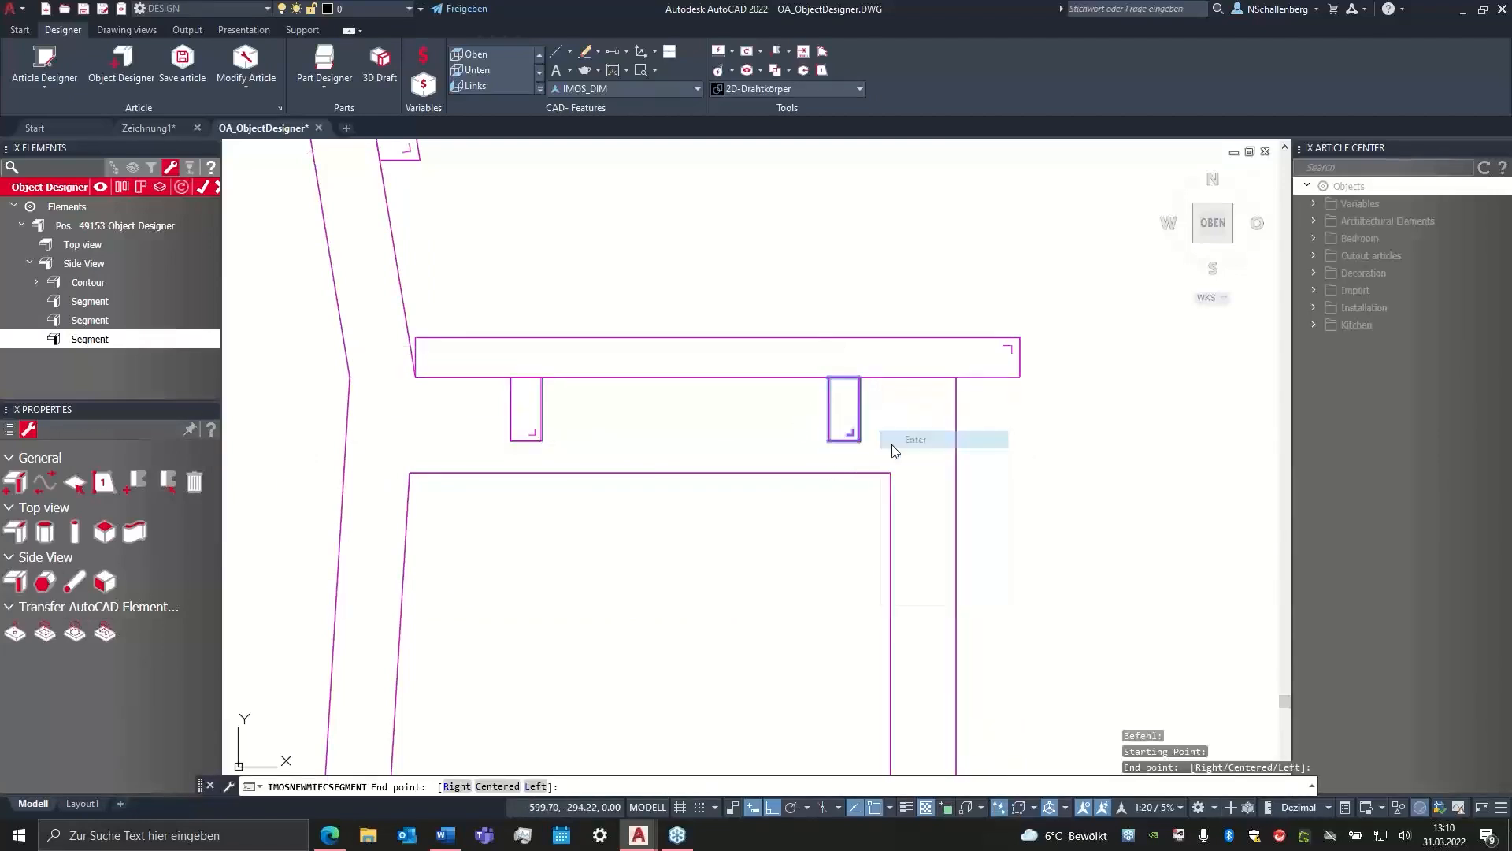
- Assign the 20 mm solid wood material OA_iX_SW20_Oak_M to the Side View segment of the front rail under the seat
scroll(456, 397, up, 8)
middle_drag(631, 294, 624, 331)
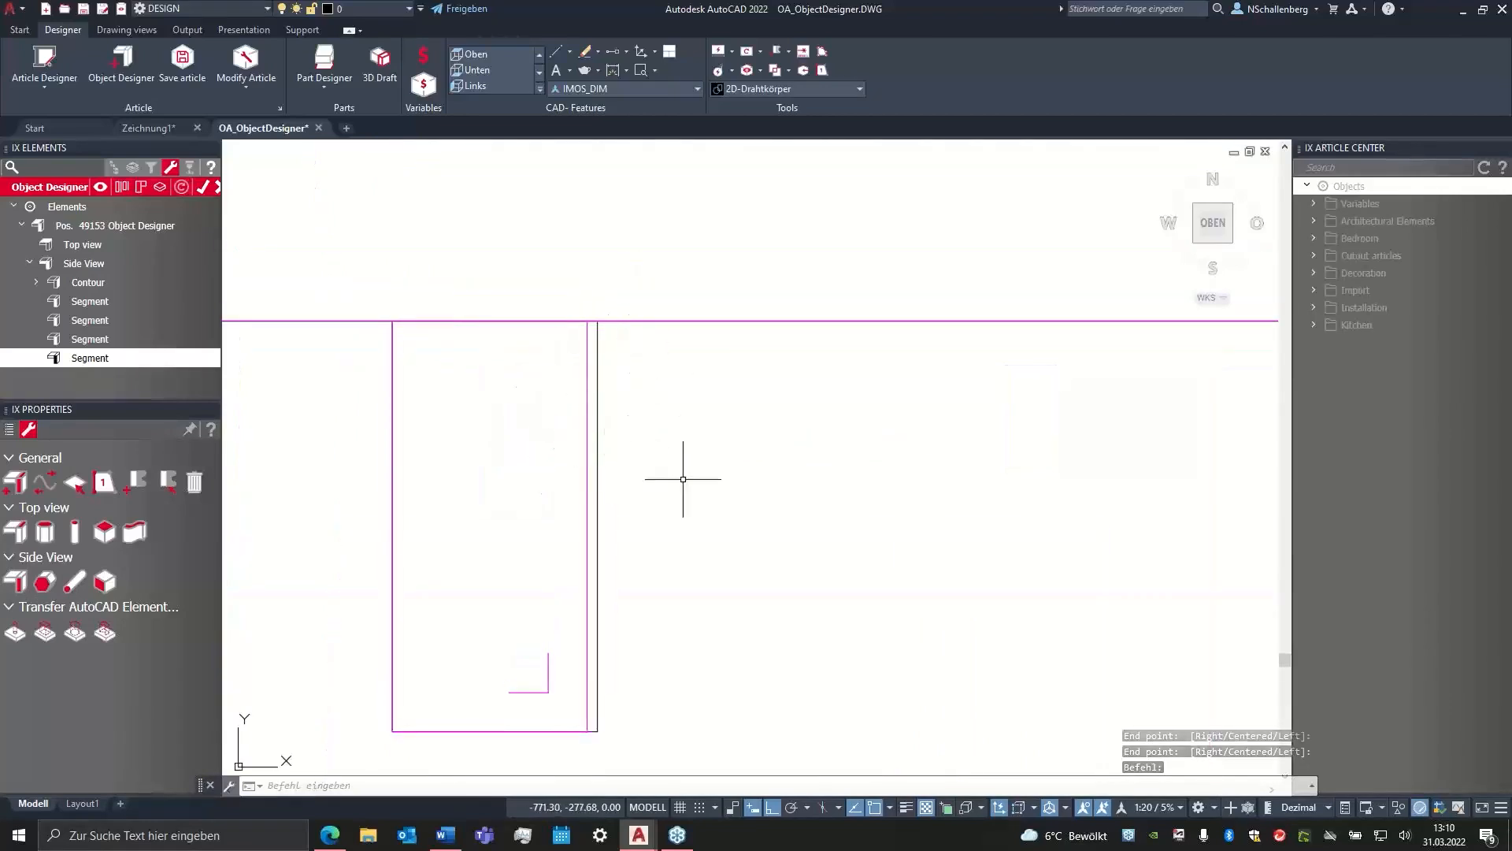
middle_drag(683, 457, 686, 449)
click(10, 429)
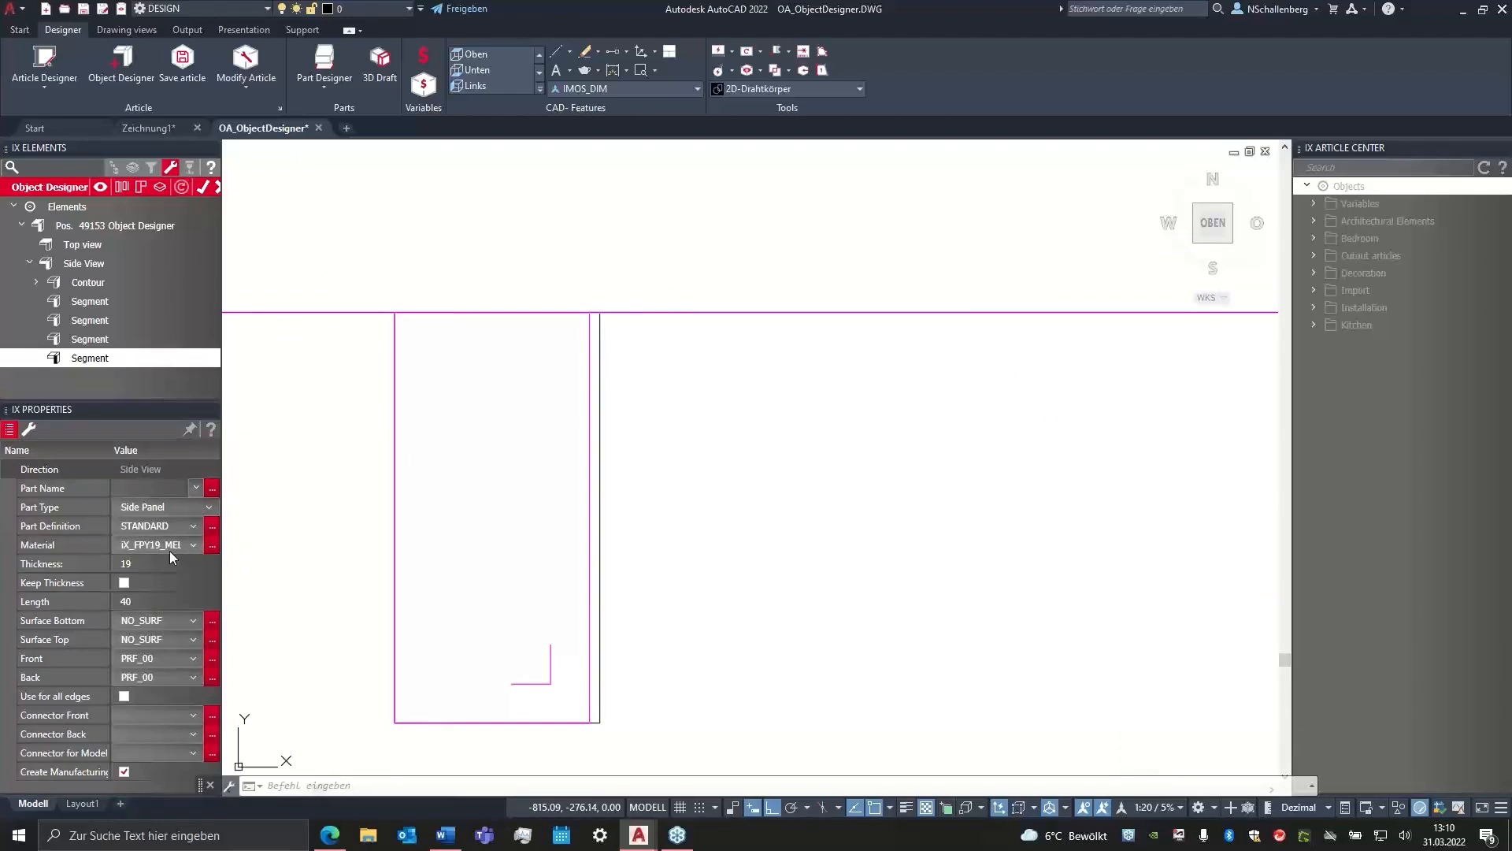
click(211, 546)
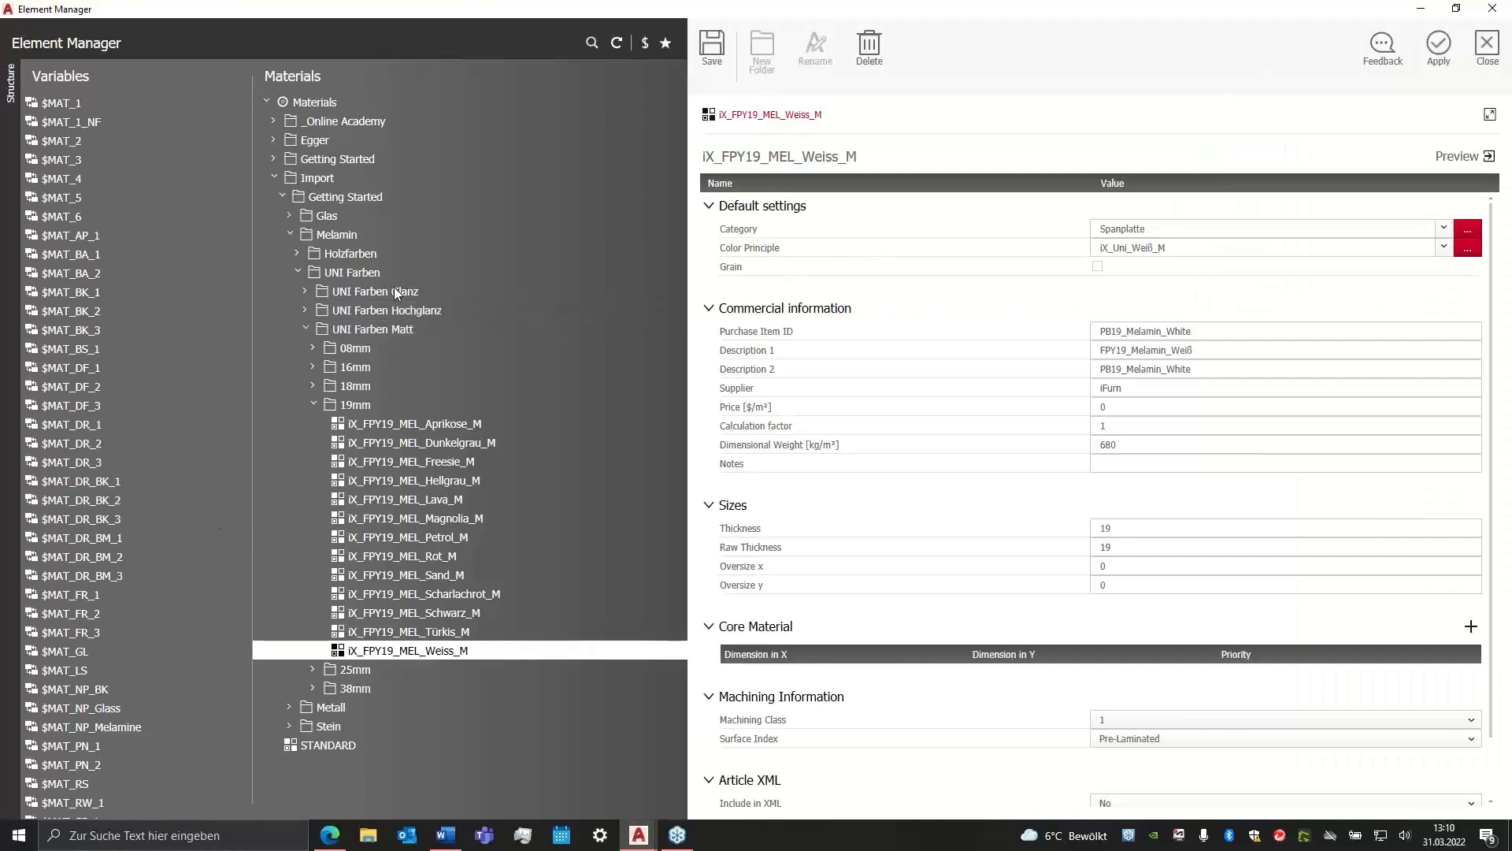
click(273, 123)
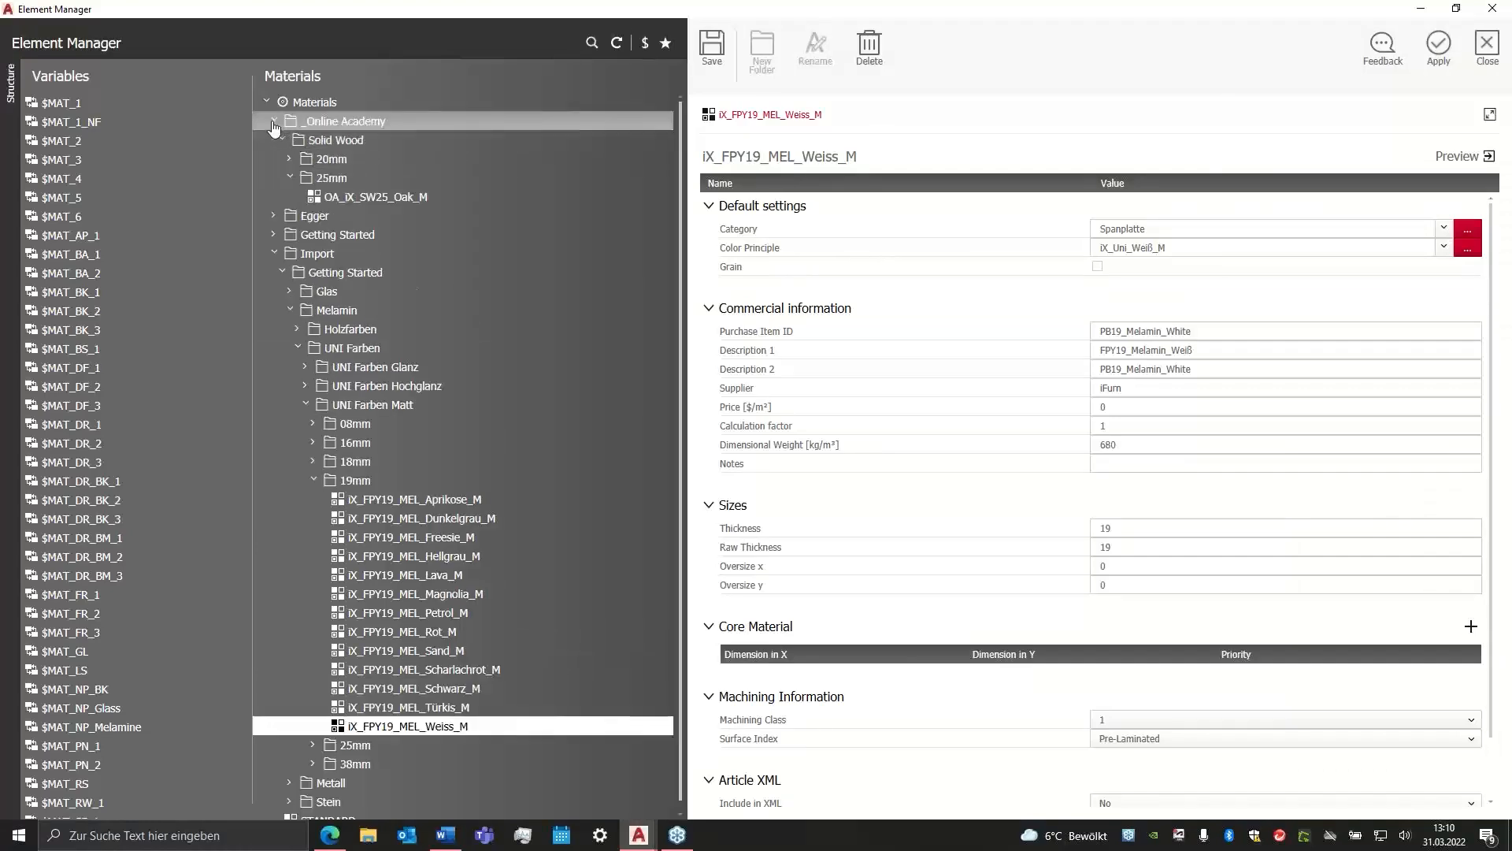
click(292, 159)
click(366, 178)
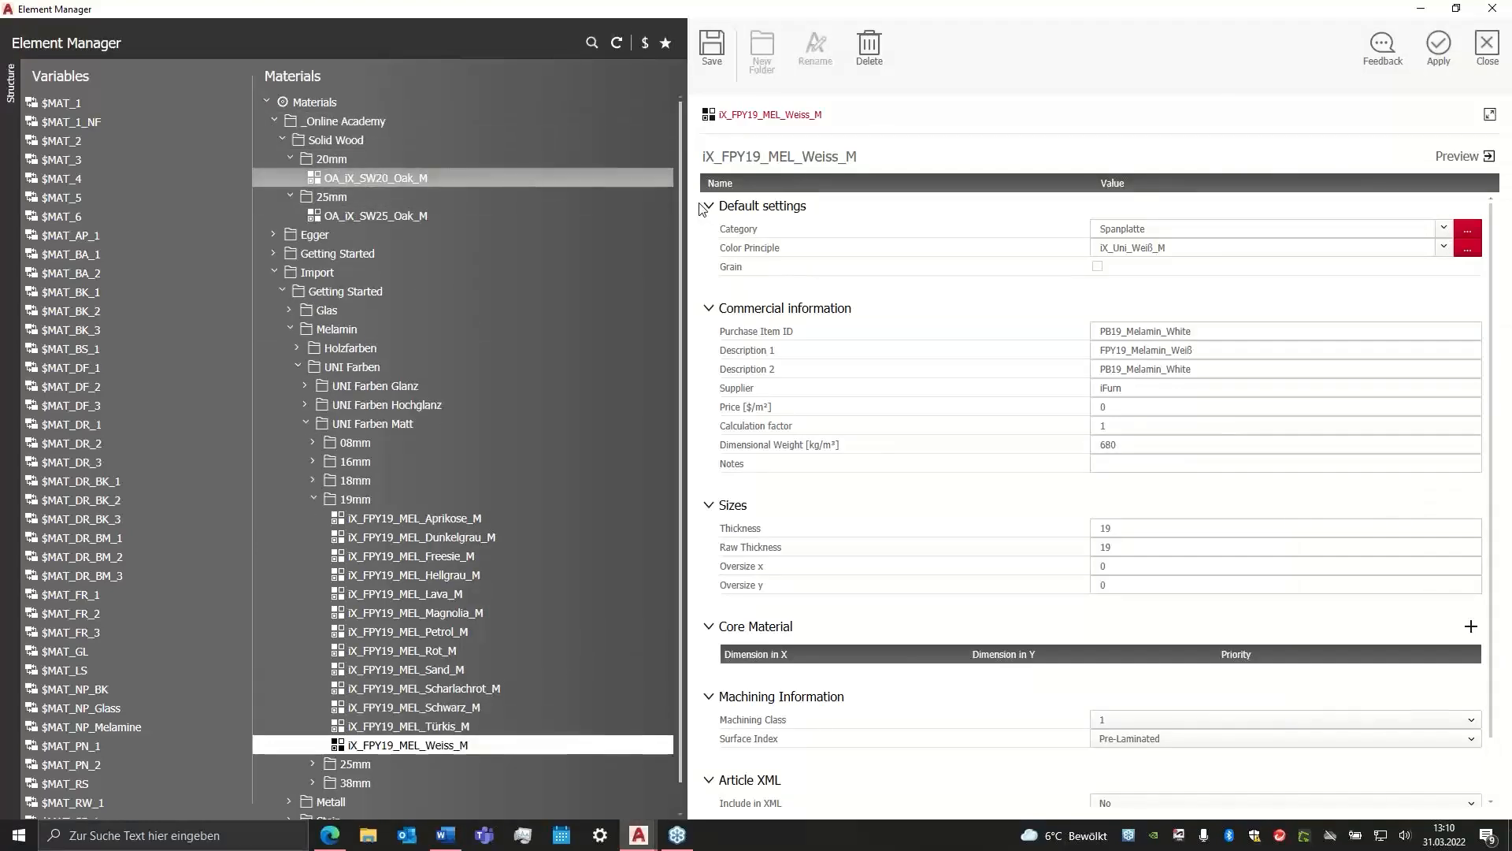
click(1439, 55)
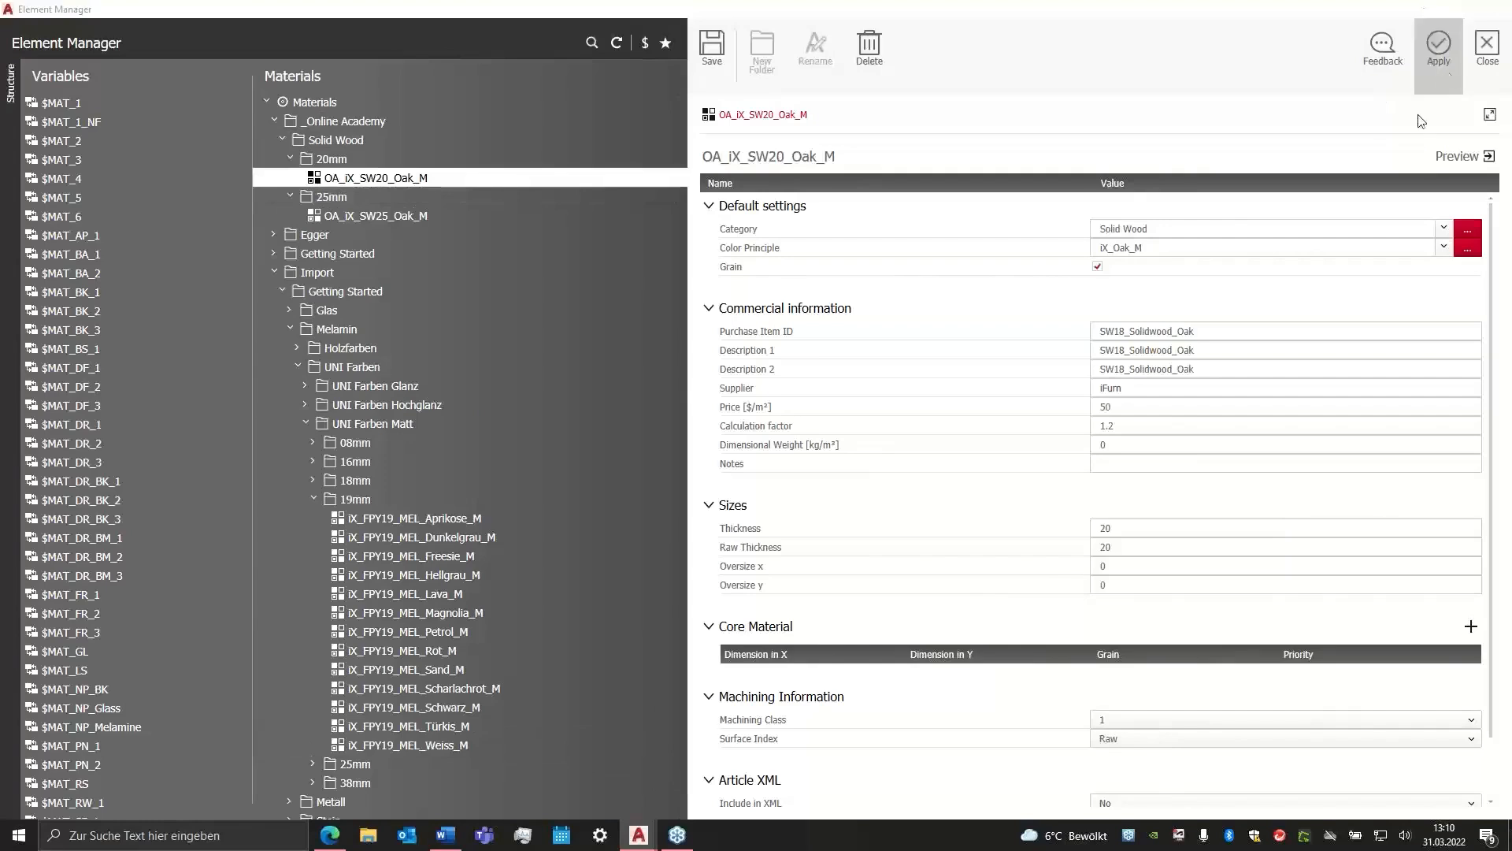
scroll(720, 474, down, 5)
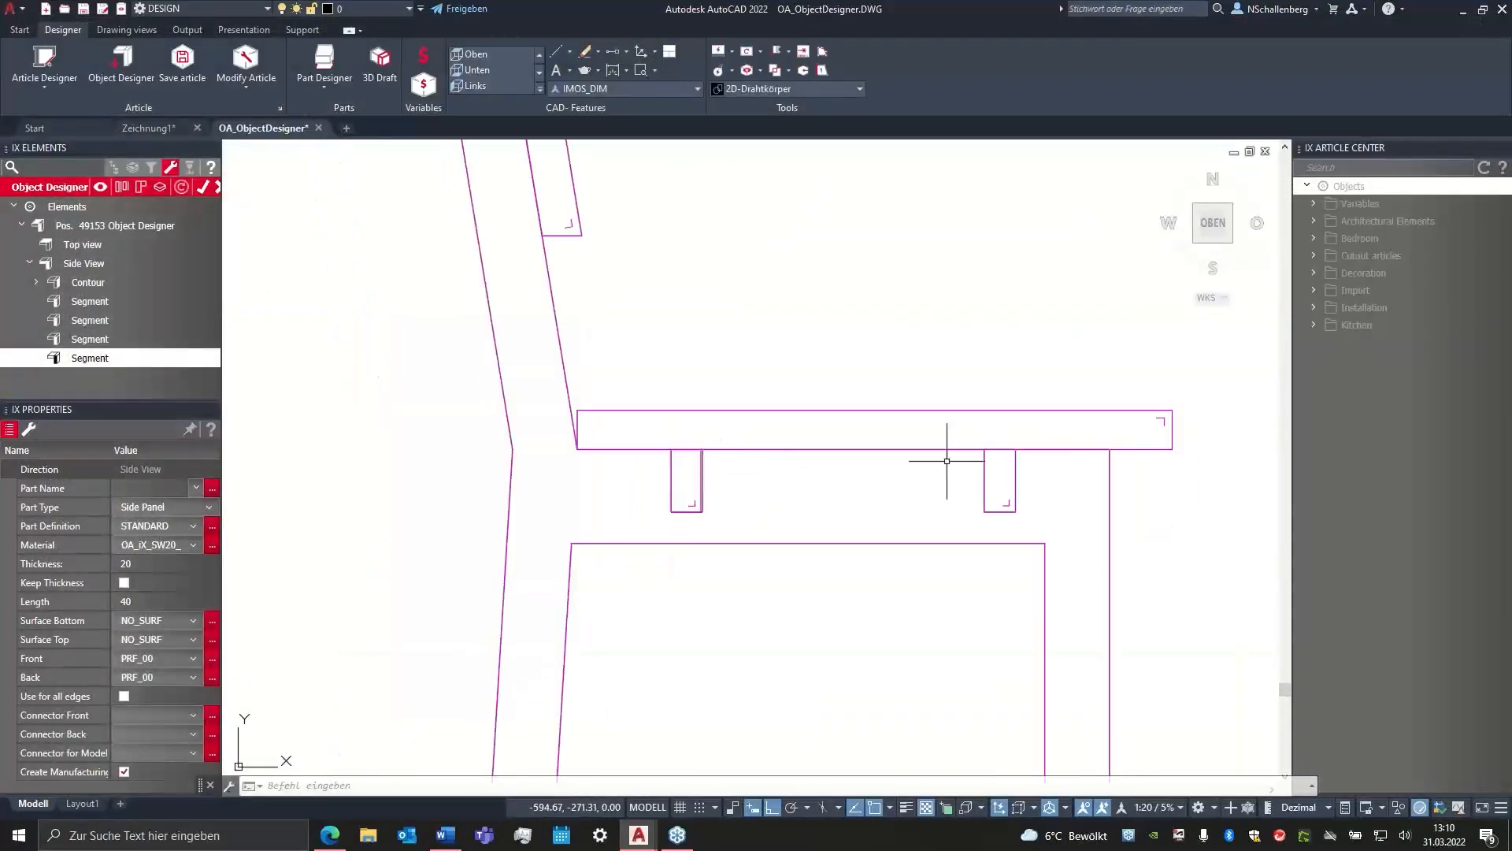
- Assign the 20 mm solid wood material OA_iX_SW20_Oak_M to the Side View segment of the rear rail under the seat
scroll(665, 459, up, 7)
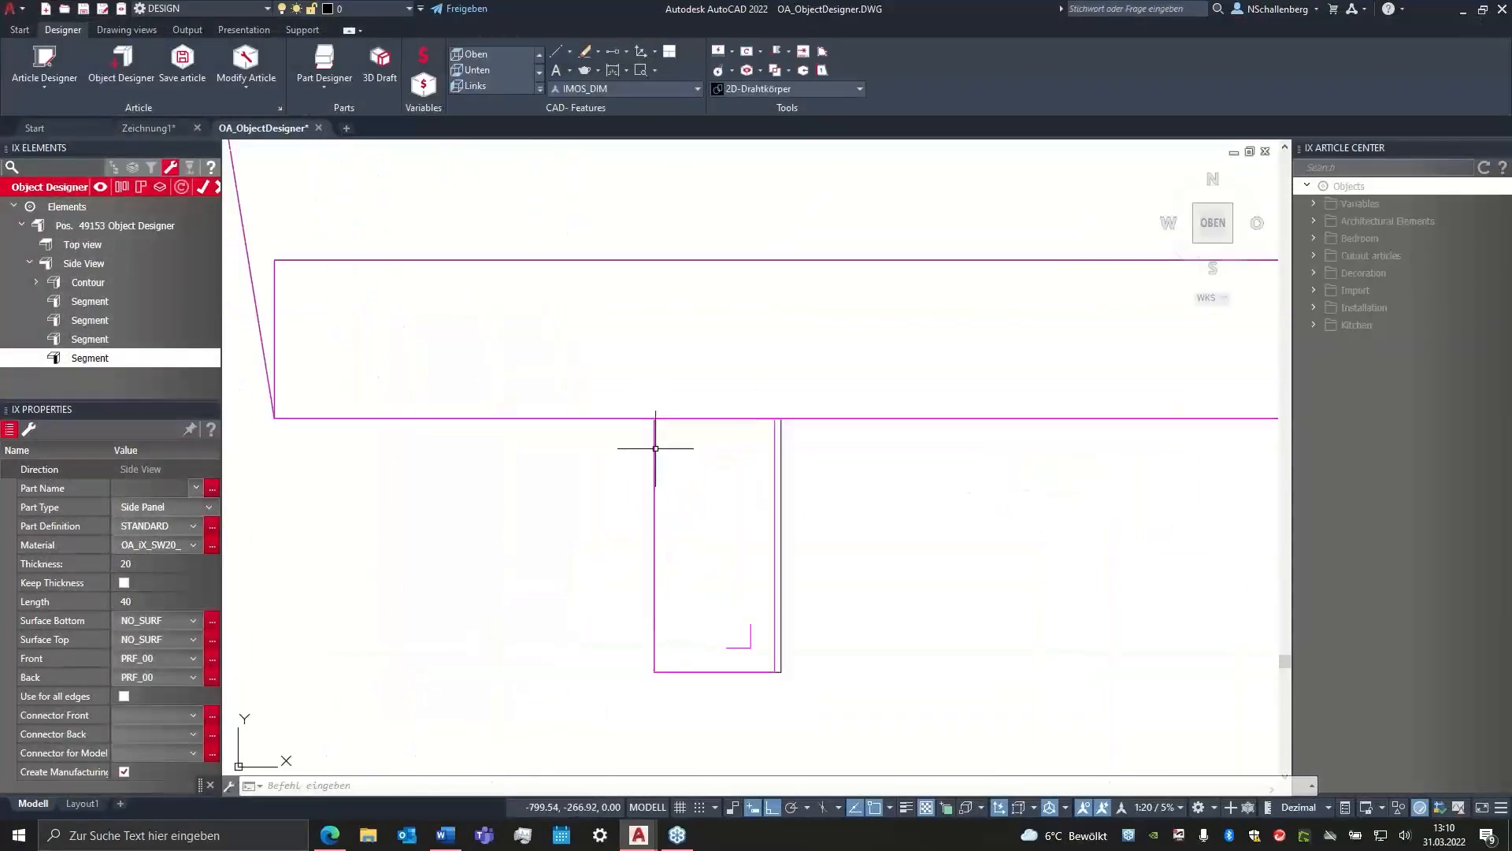
click(777, 434)
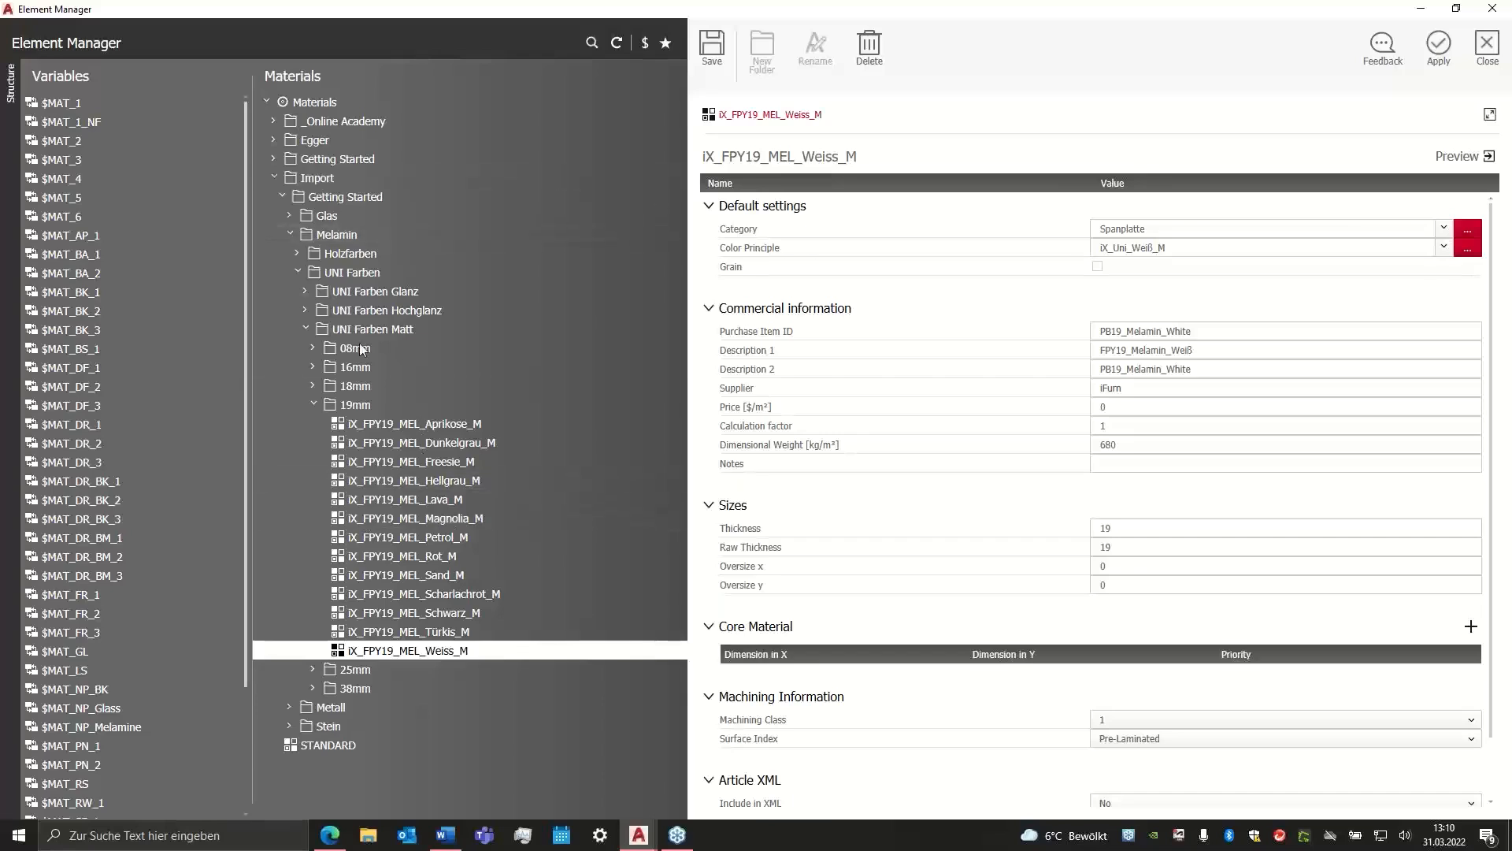
click(273, 121)
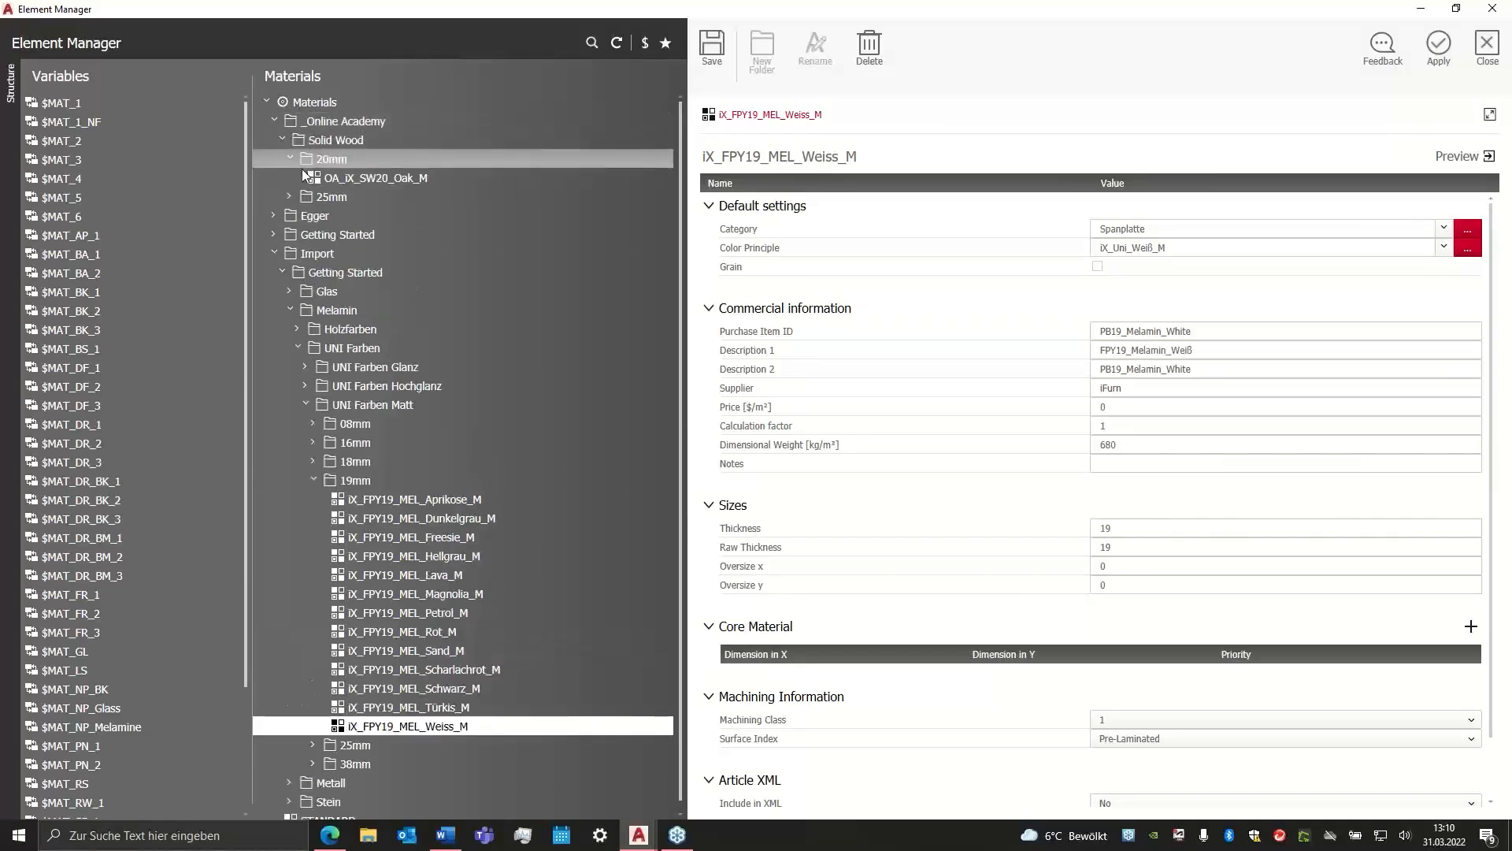
click(377, 178)
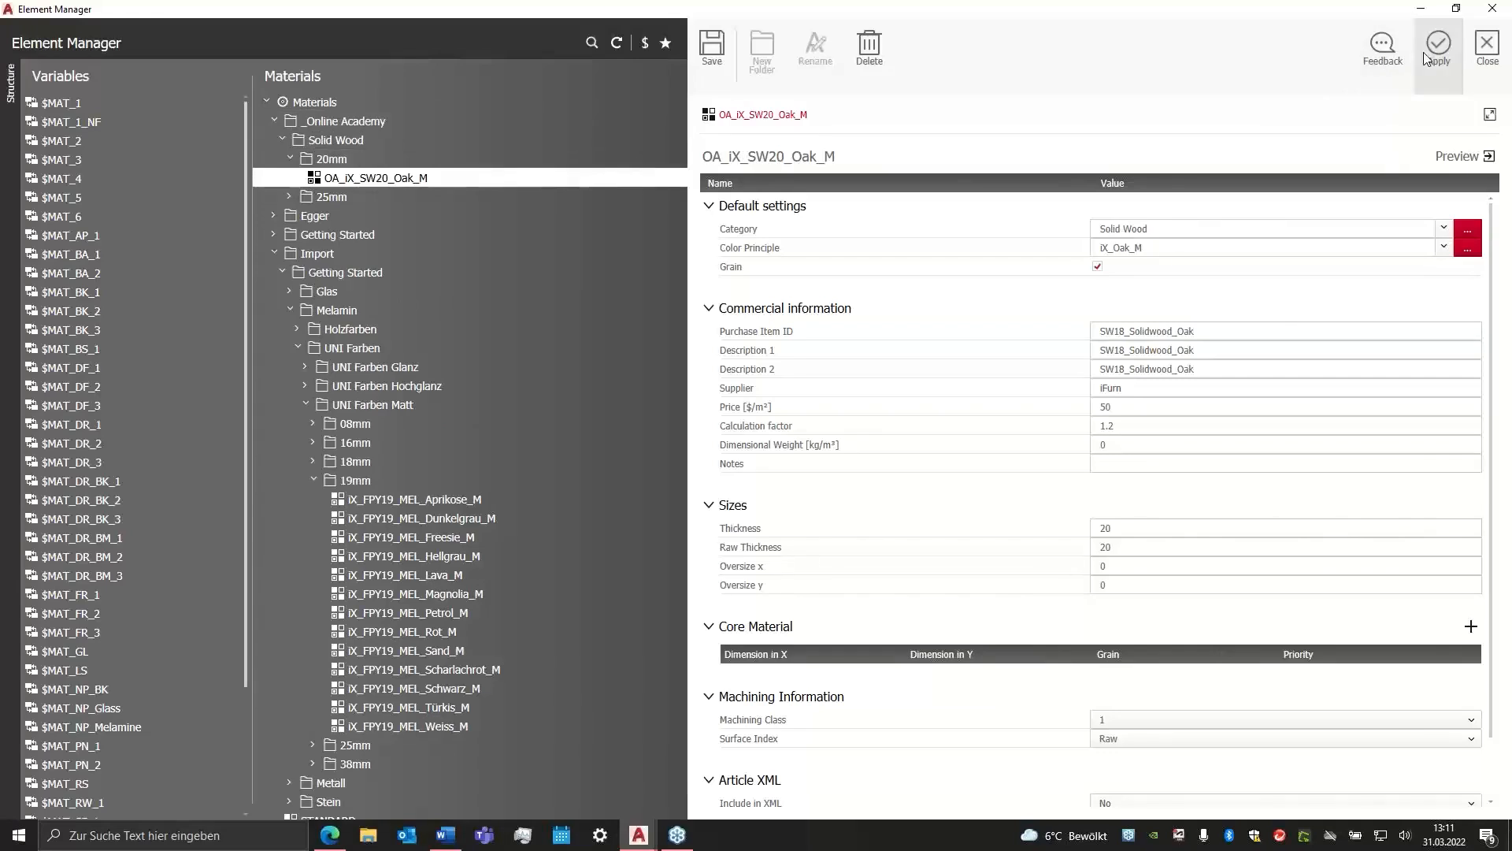
click(1438, 46)
scroll(827, 567, down, 10)
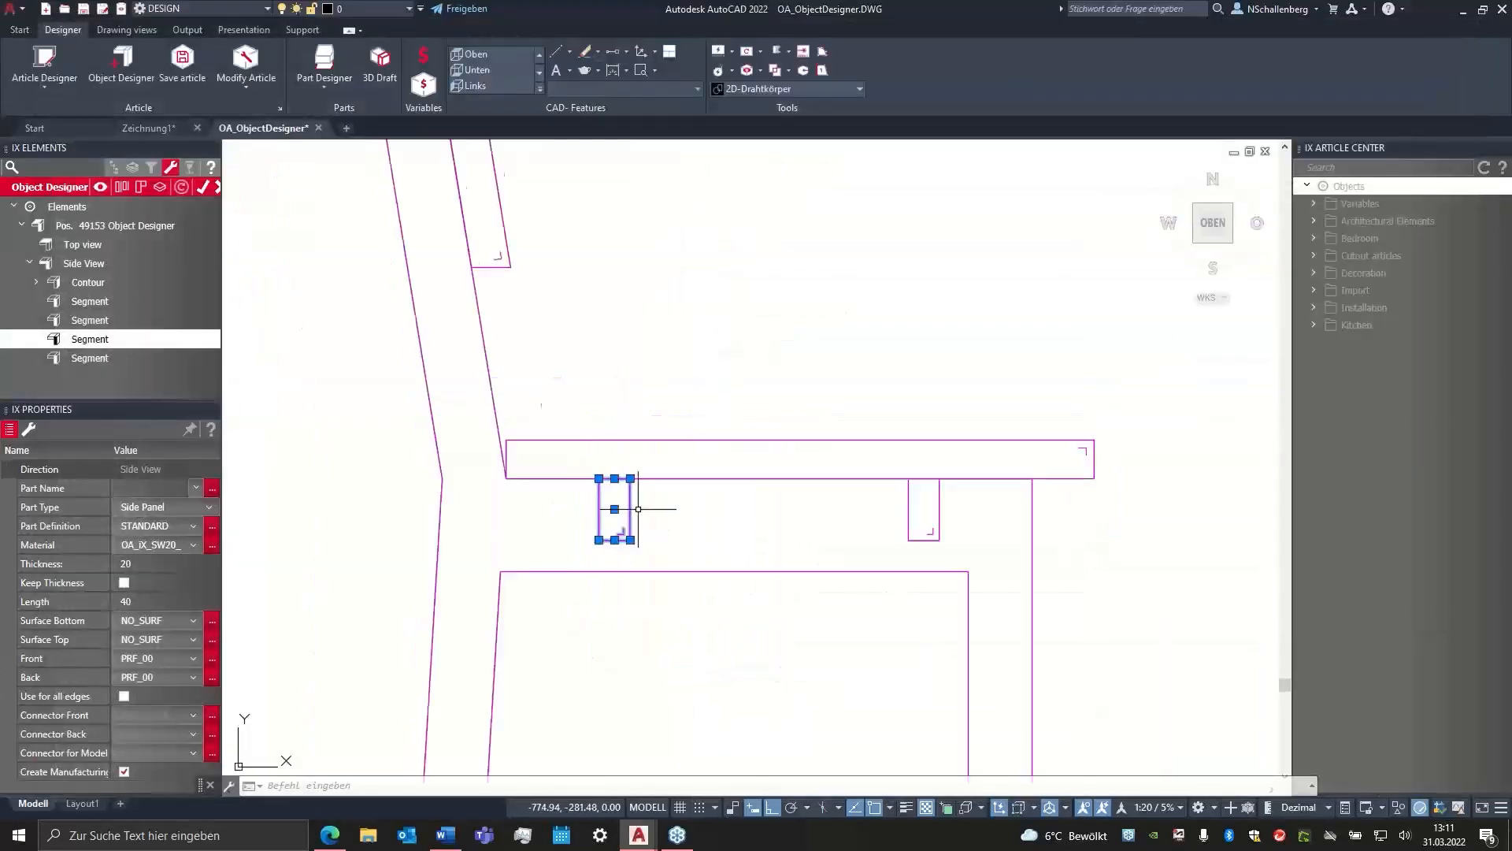
- Review all Side View elements of the chair together and locate the plan drawing beside them
click(77, 267)
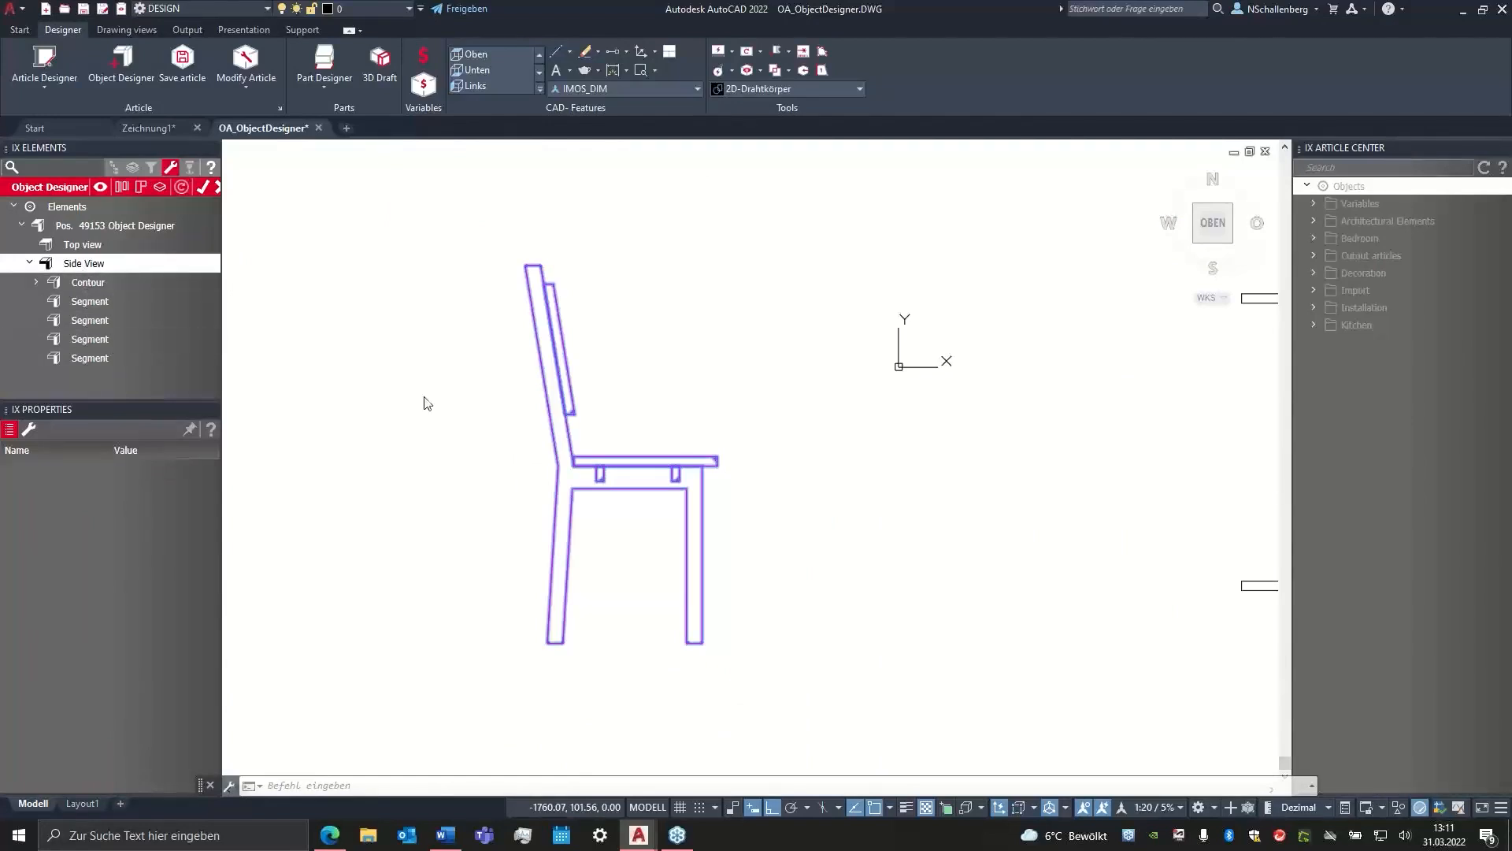
scroll(862, 363, down, 4)
mouse_move(831, 281)
middle_down()
mouse_move(509, 394)
mouse_move(455, 440)
middle_up()
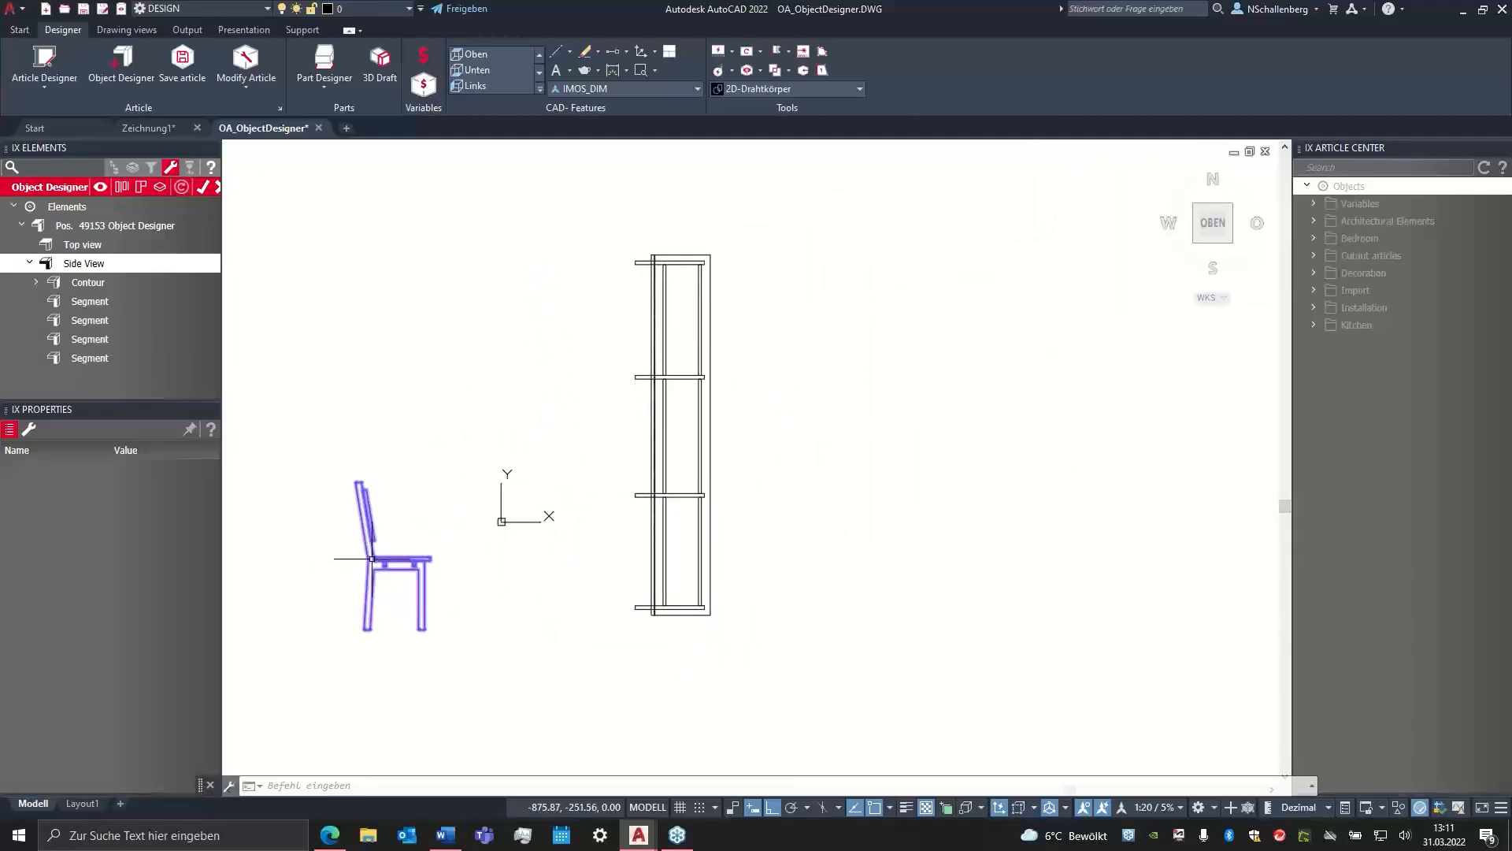
scroll(372, 559, up, 2)
middle_drag(613, 383, 412, 470)
scroll(412, 469, down, 2)
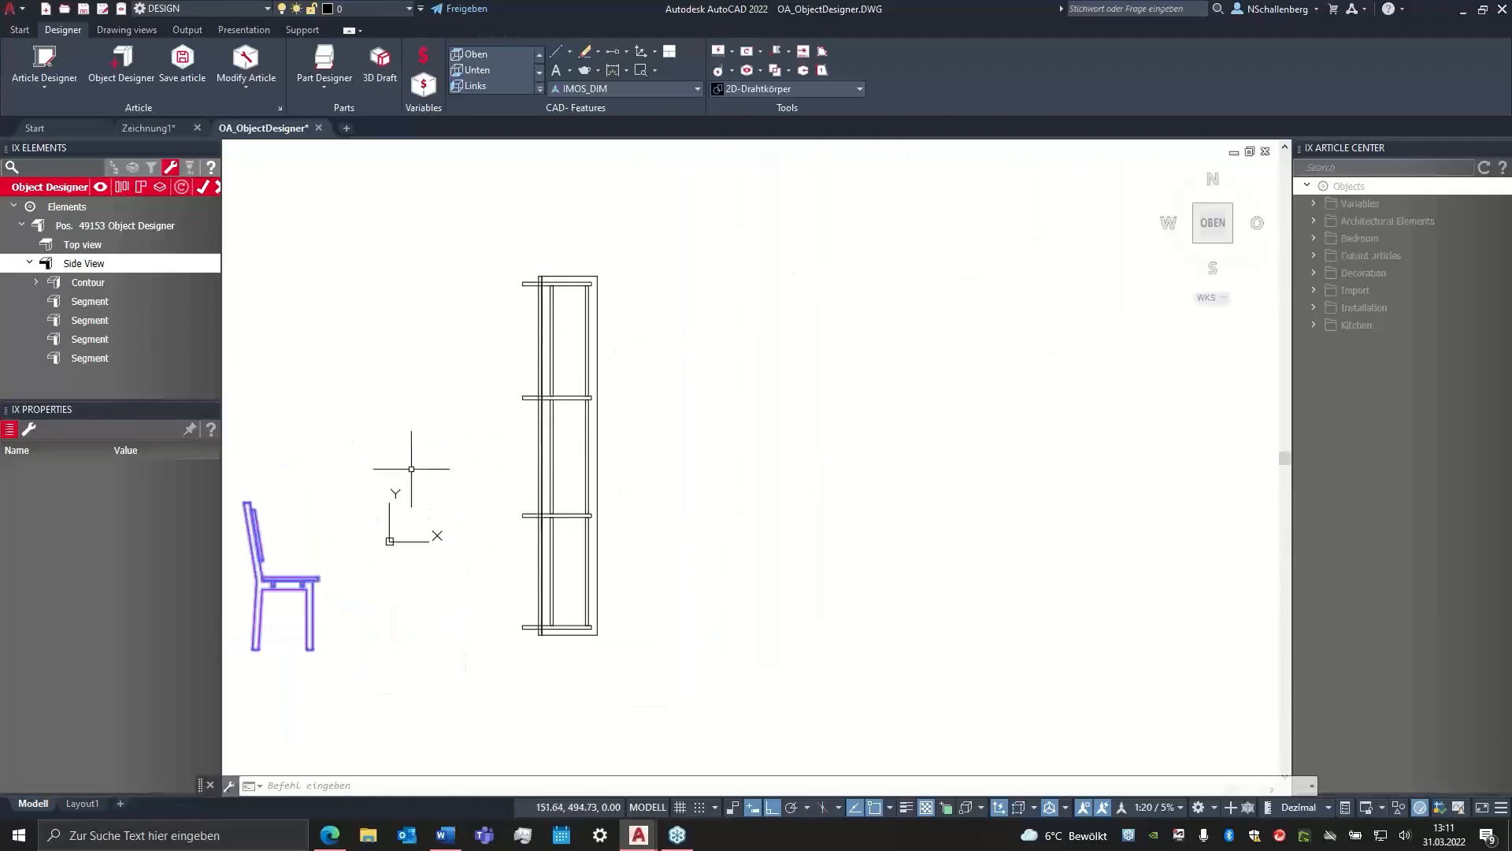
middle_drag(372, 420, 468, 385)
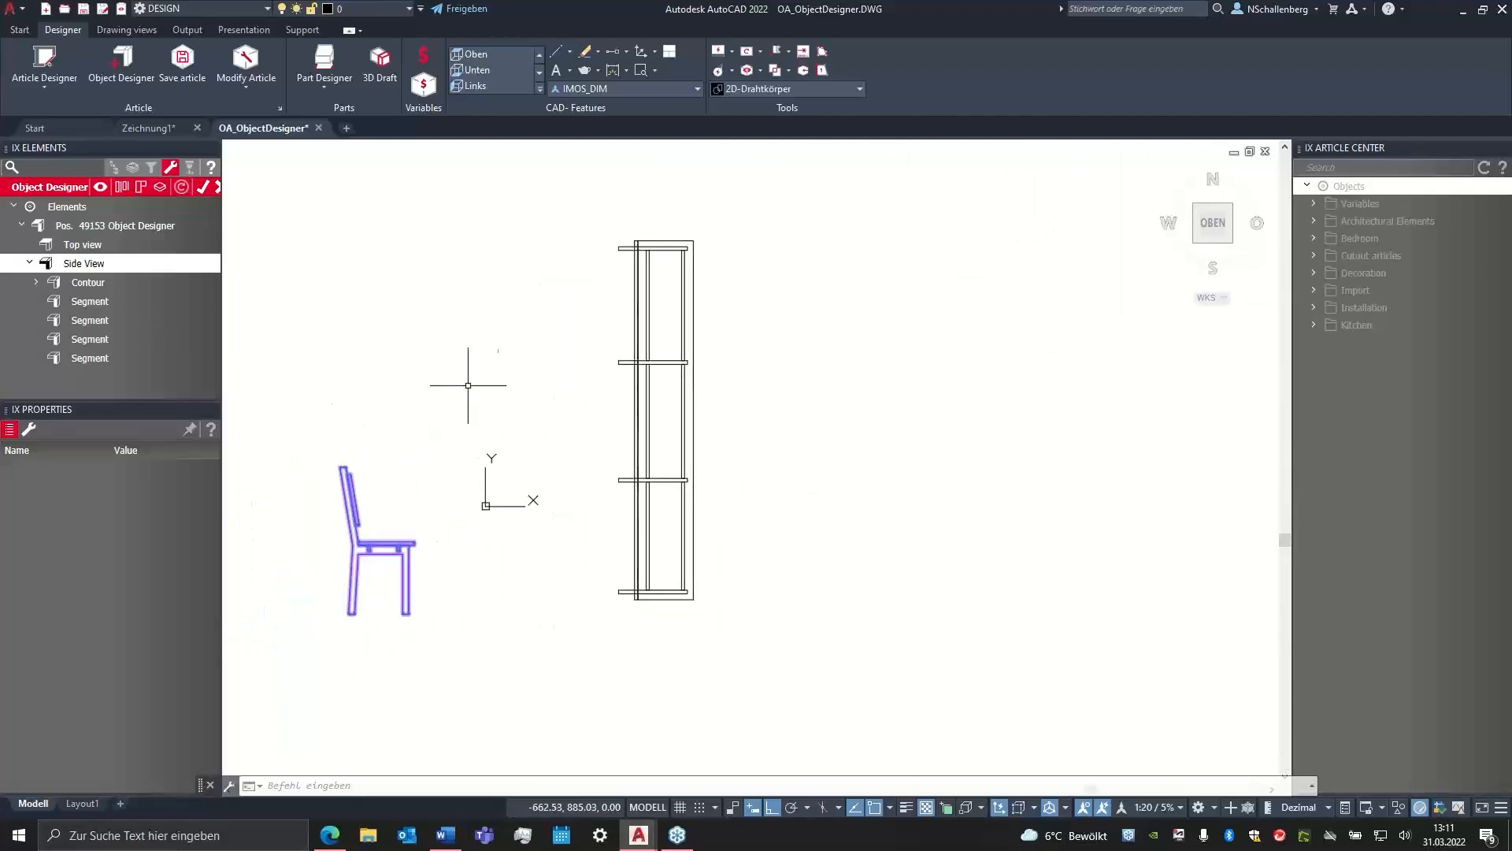
- Create a Top view contour from the long seat rectangle that spans all bays of the plan drawing
click(30, 430)
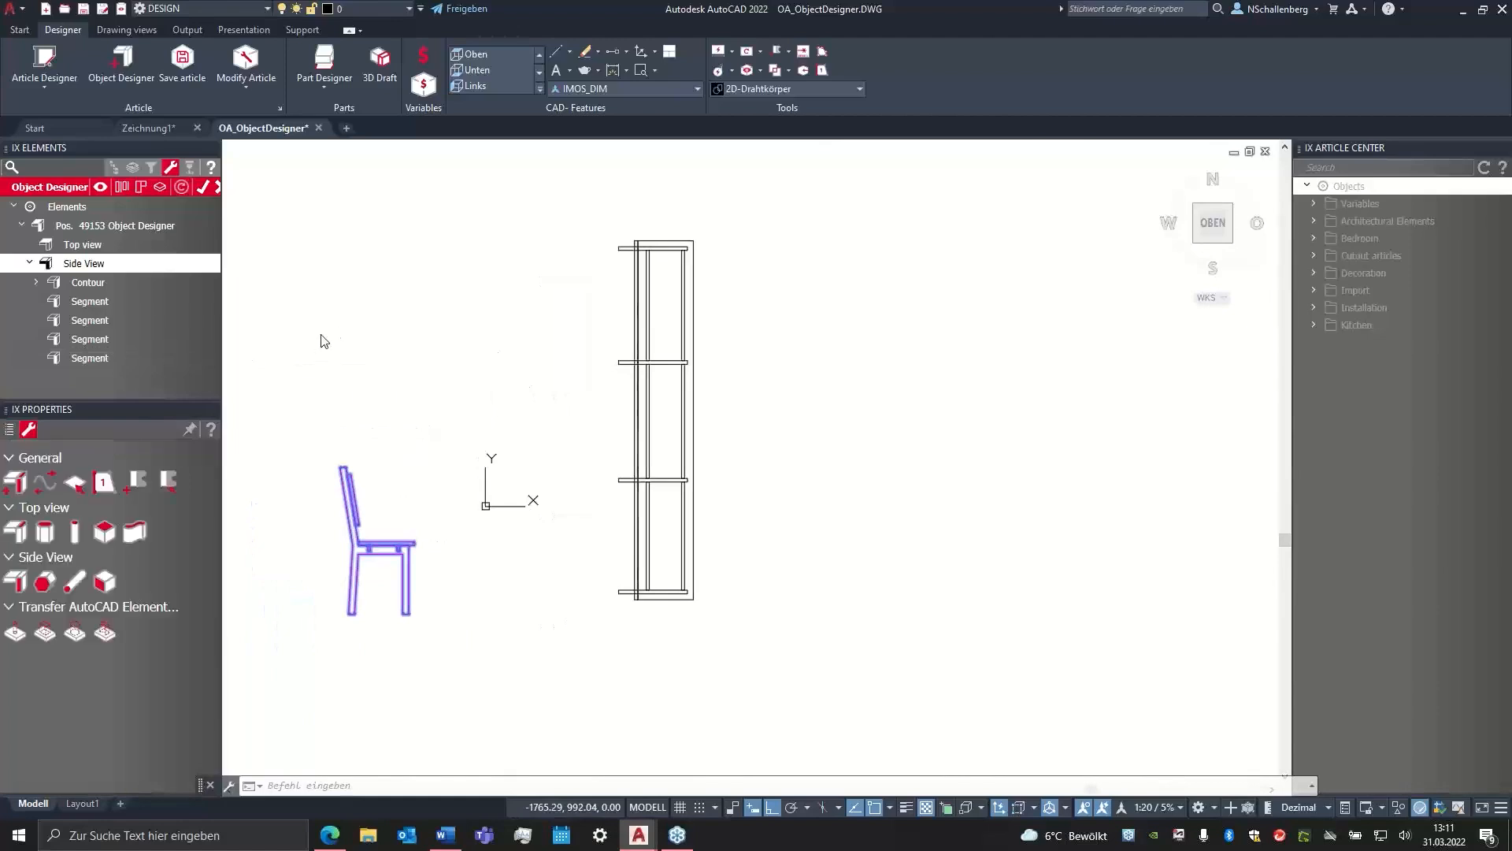
click(78, 244)
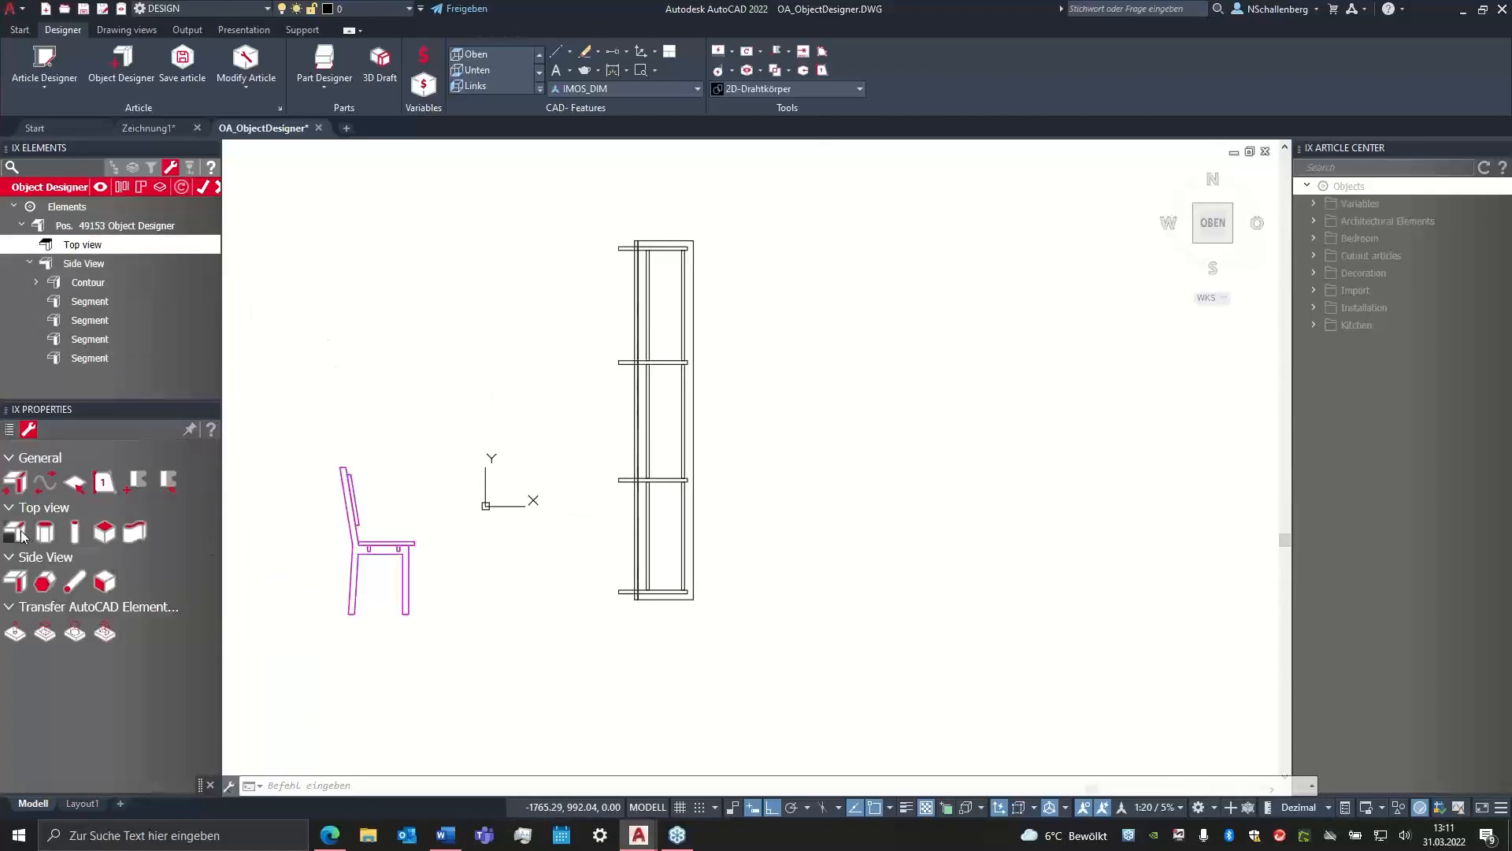
middle_drag(693, 415, 612, 410)
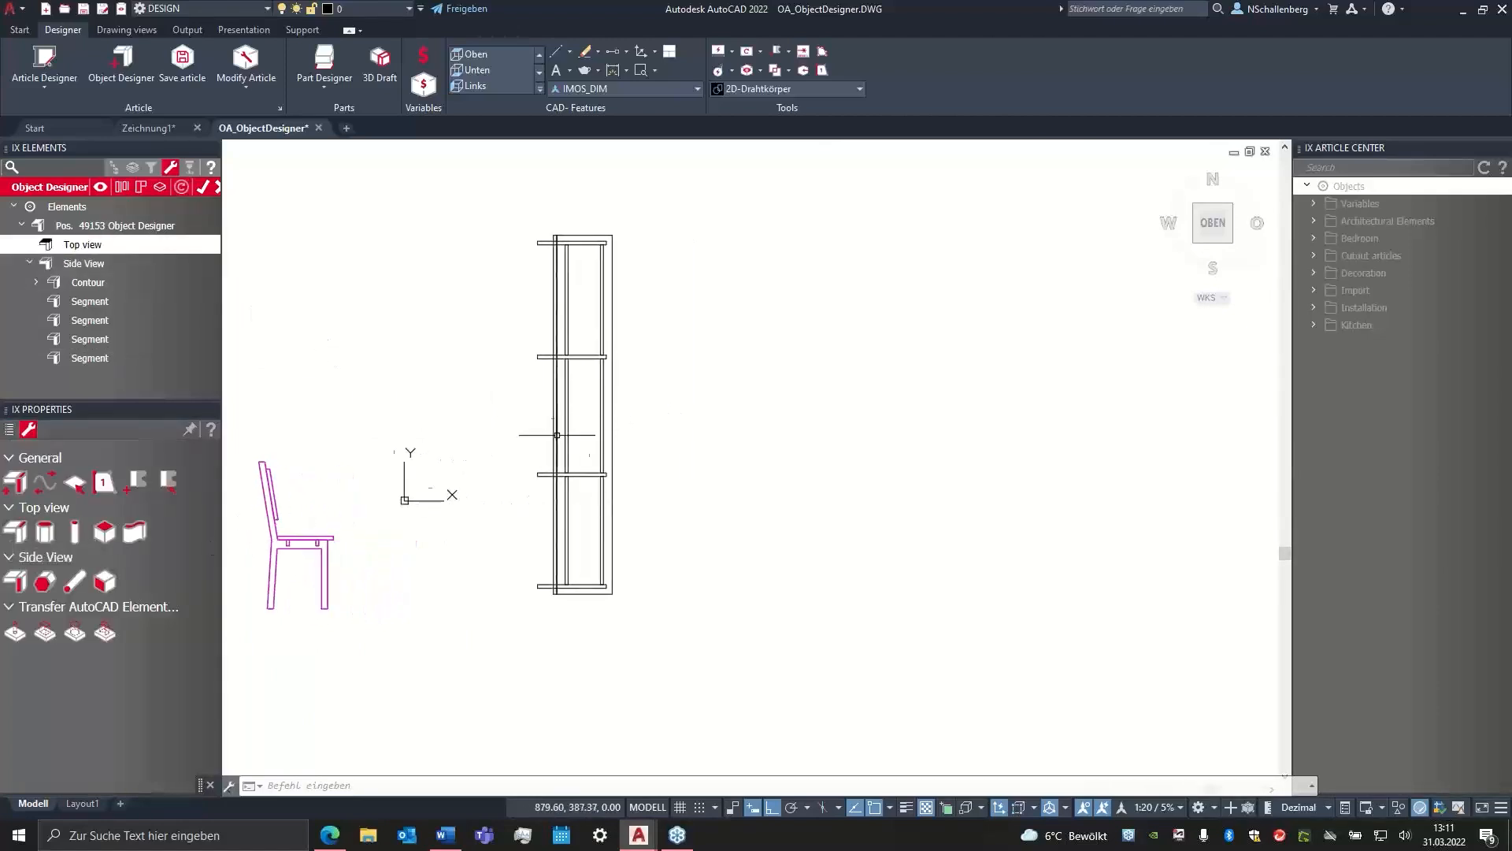
click(49, 536)
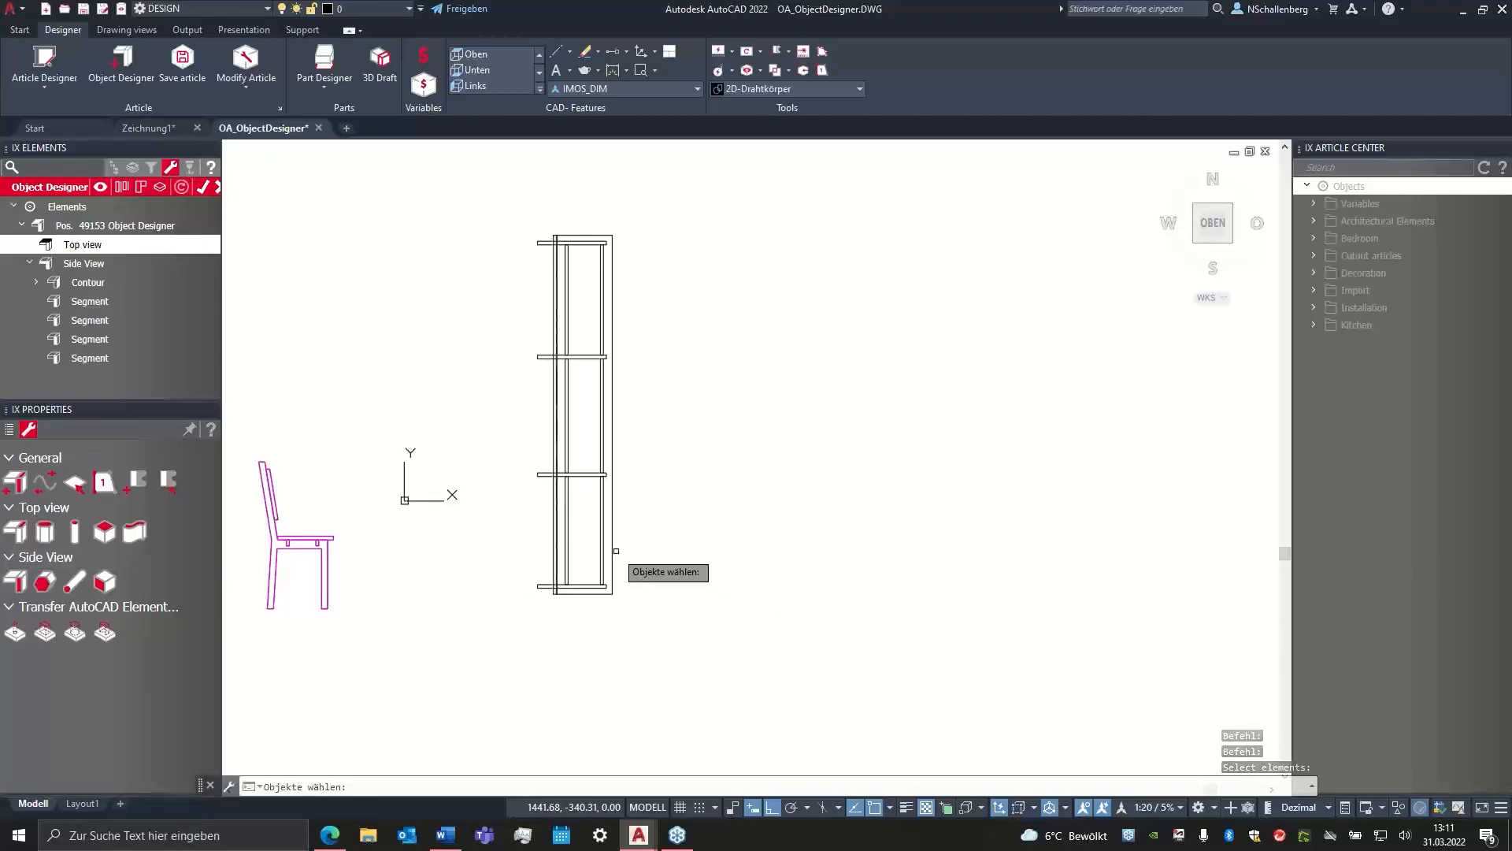
scroll(612, 230, up, 4)
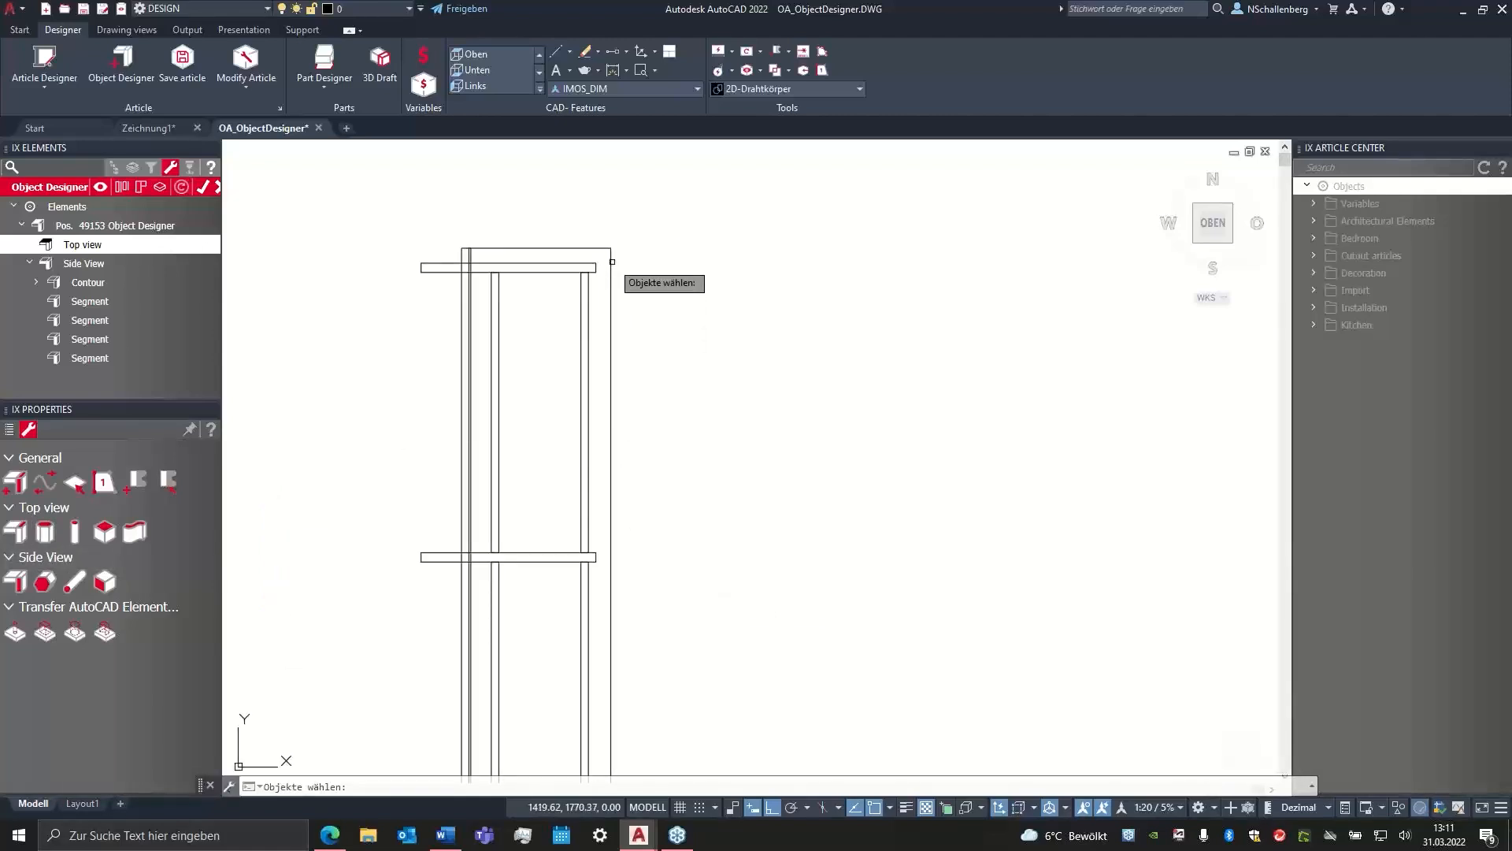
click(611, 261)
scroll(631, 442, down, 4)
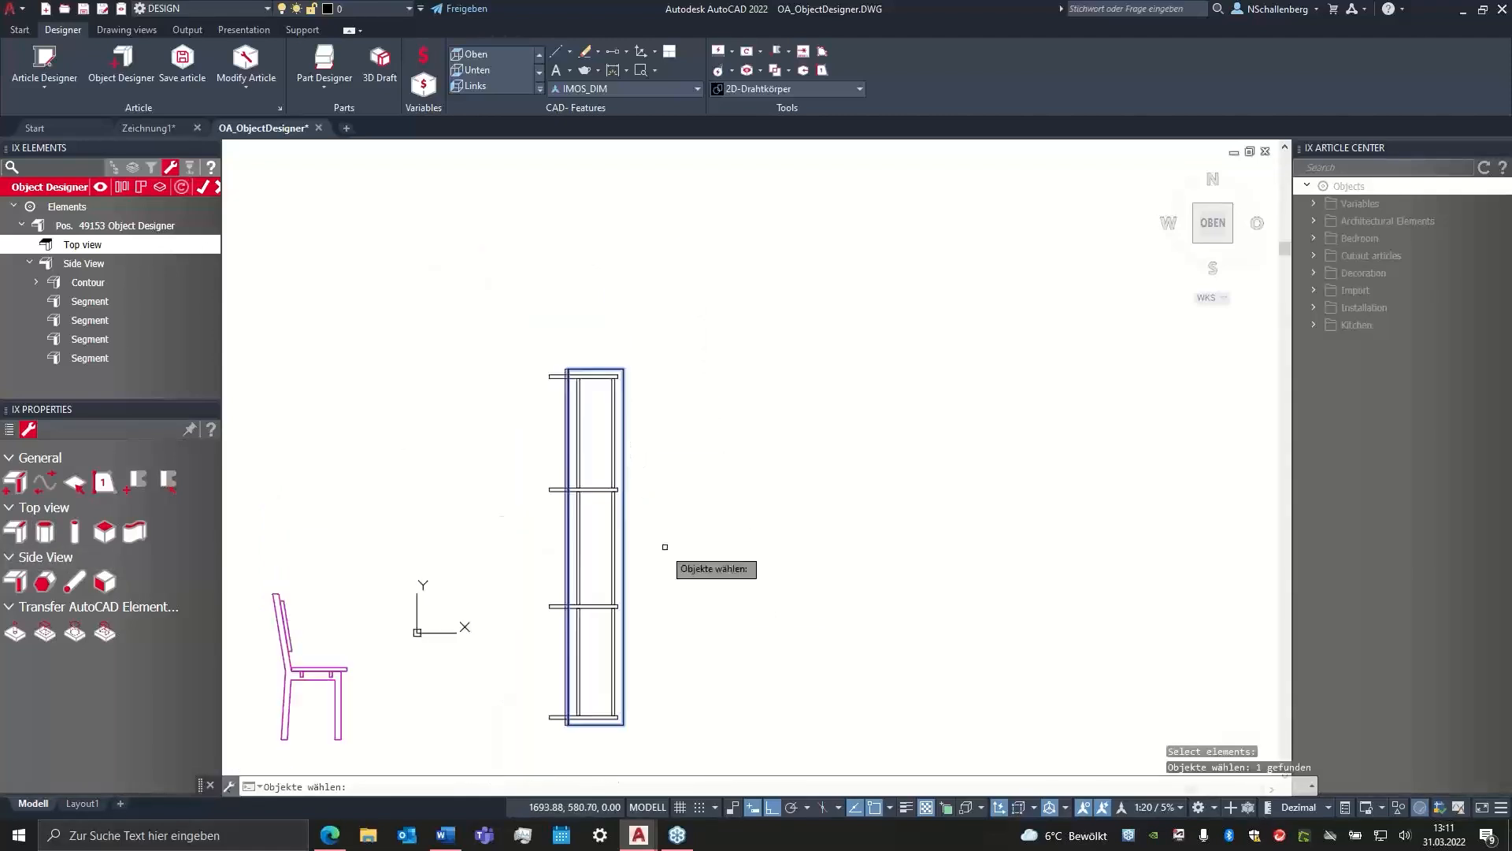
middle_drag(665, 547, 662, 470)
key(Return)
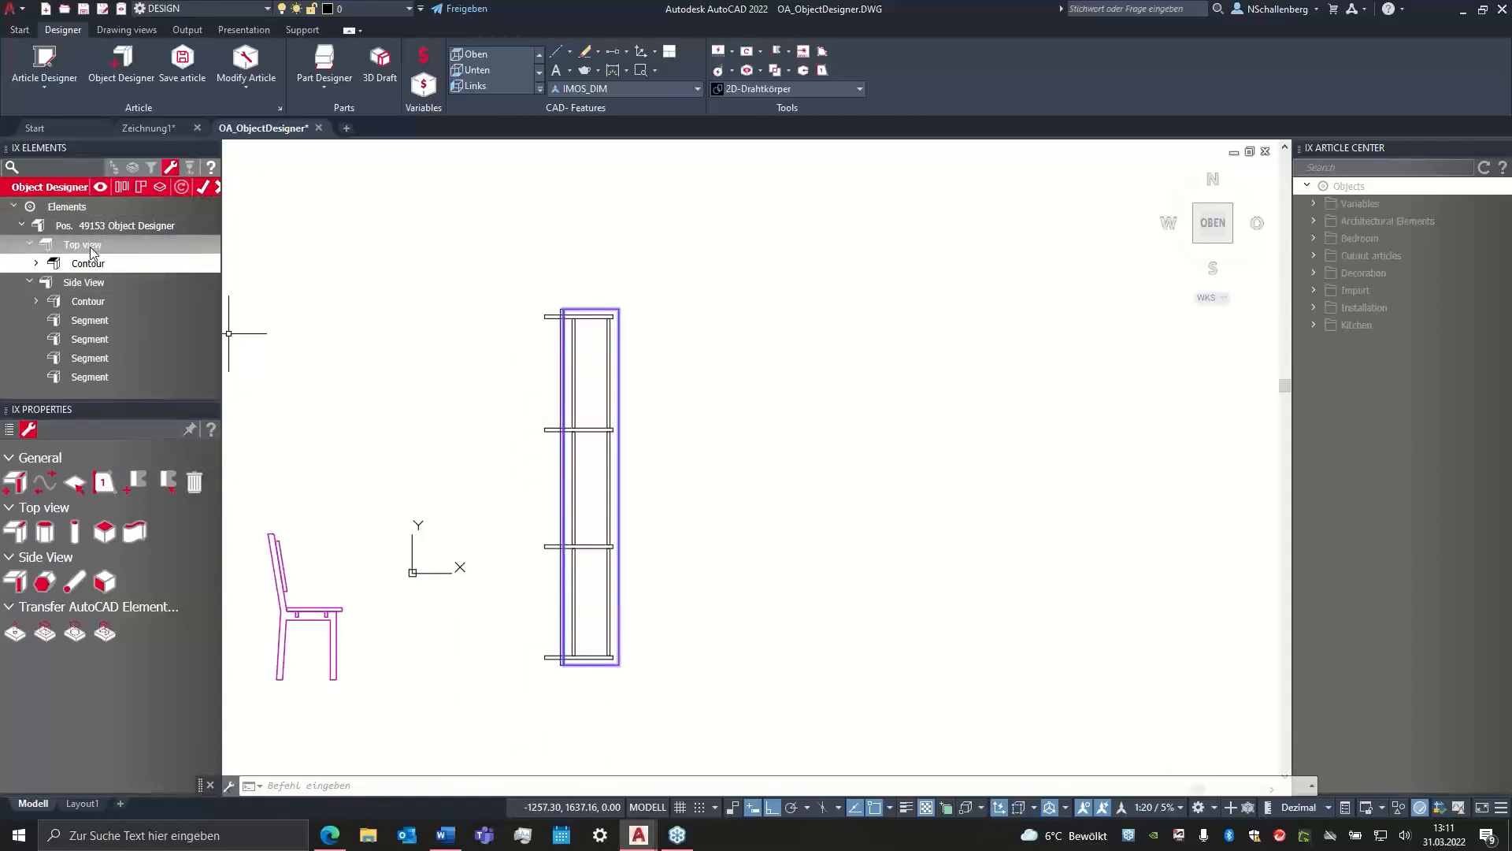
- Add a Top view segment for the rear rail in the lowest bay of the plan, spanning between its two side frames
middle_drag(563, 412, 567, 383)
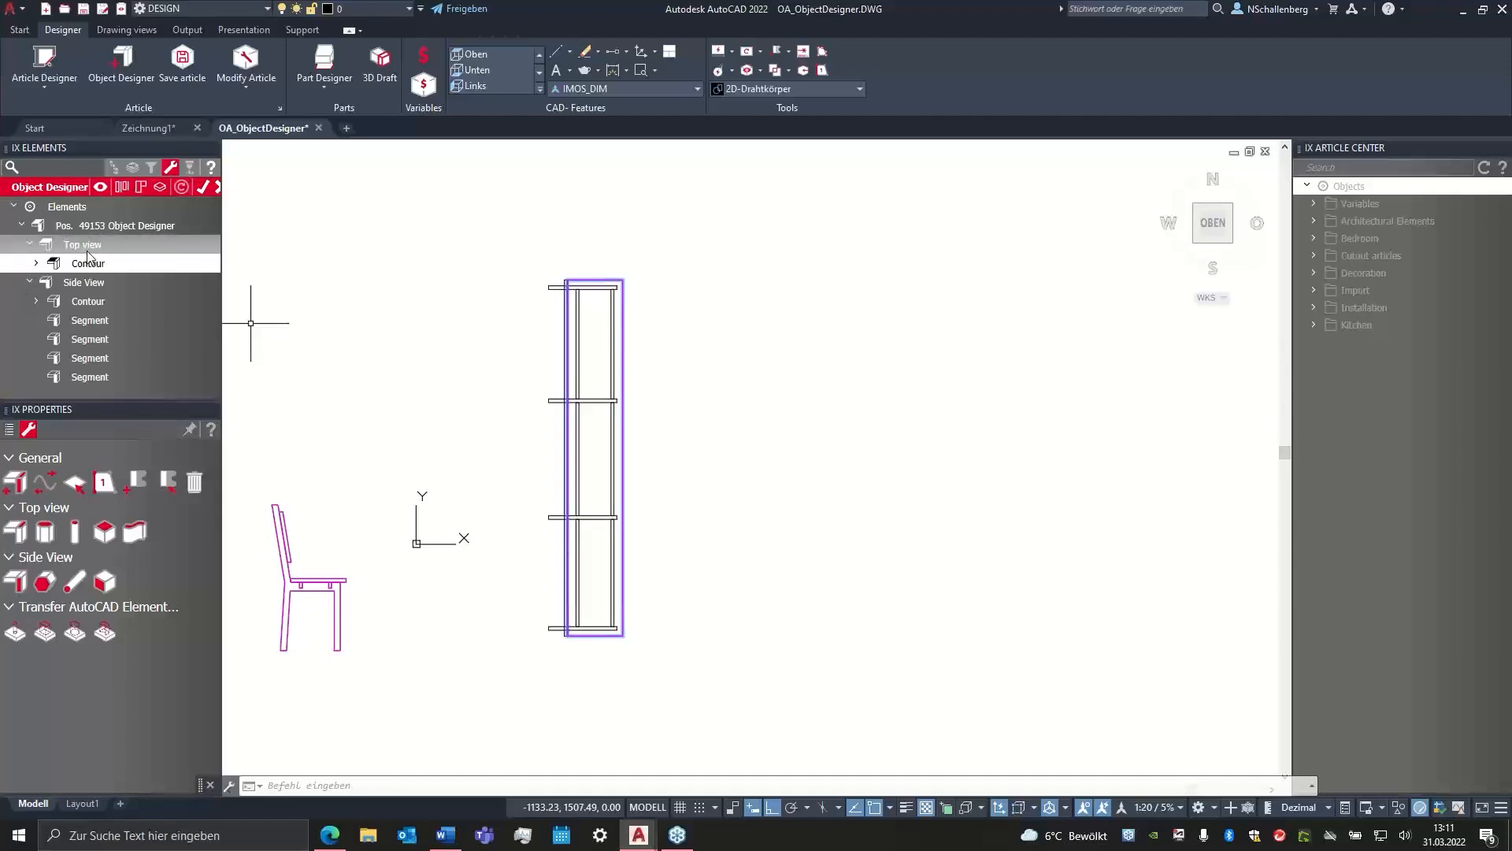
click(88, 249)
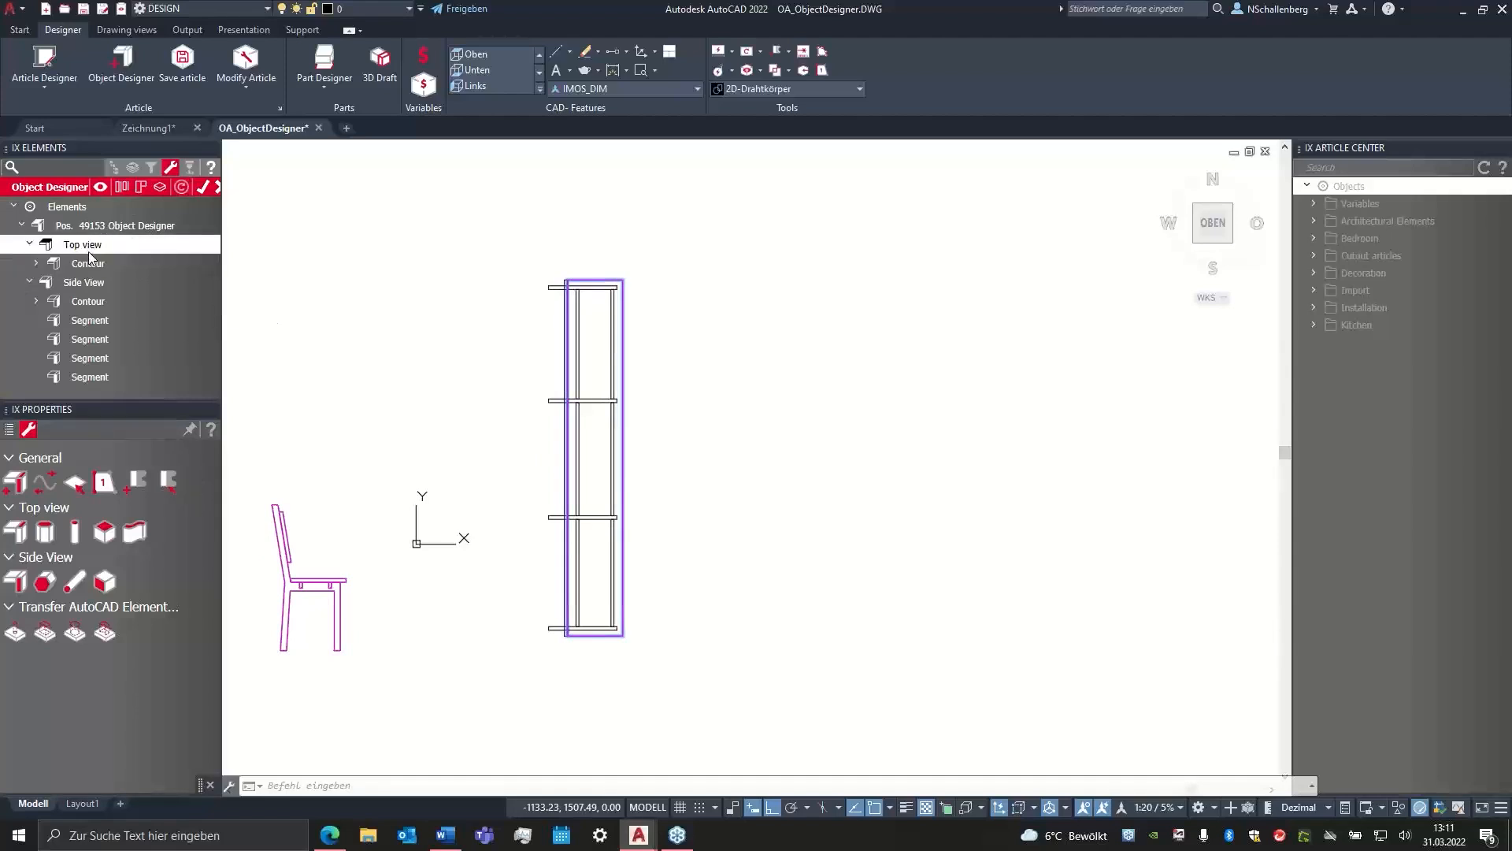
click(17, 536)
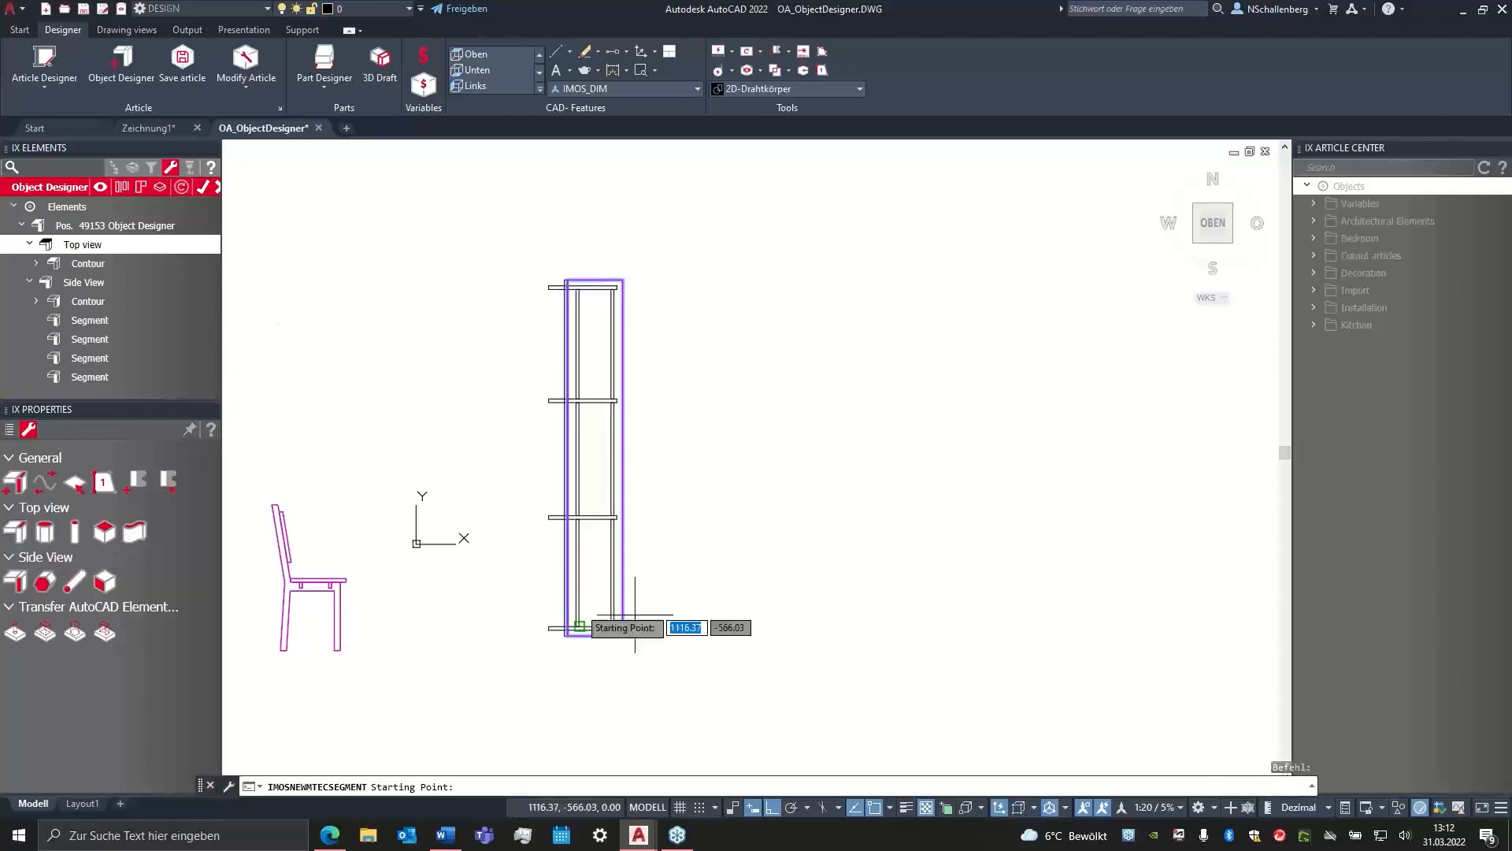
scroll(616, 587, up, 4)
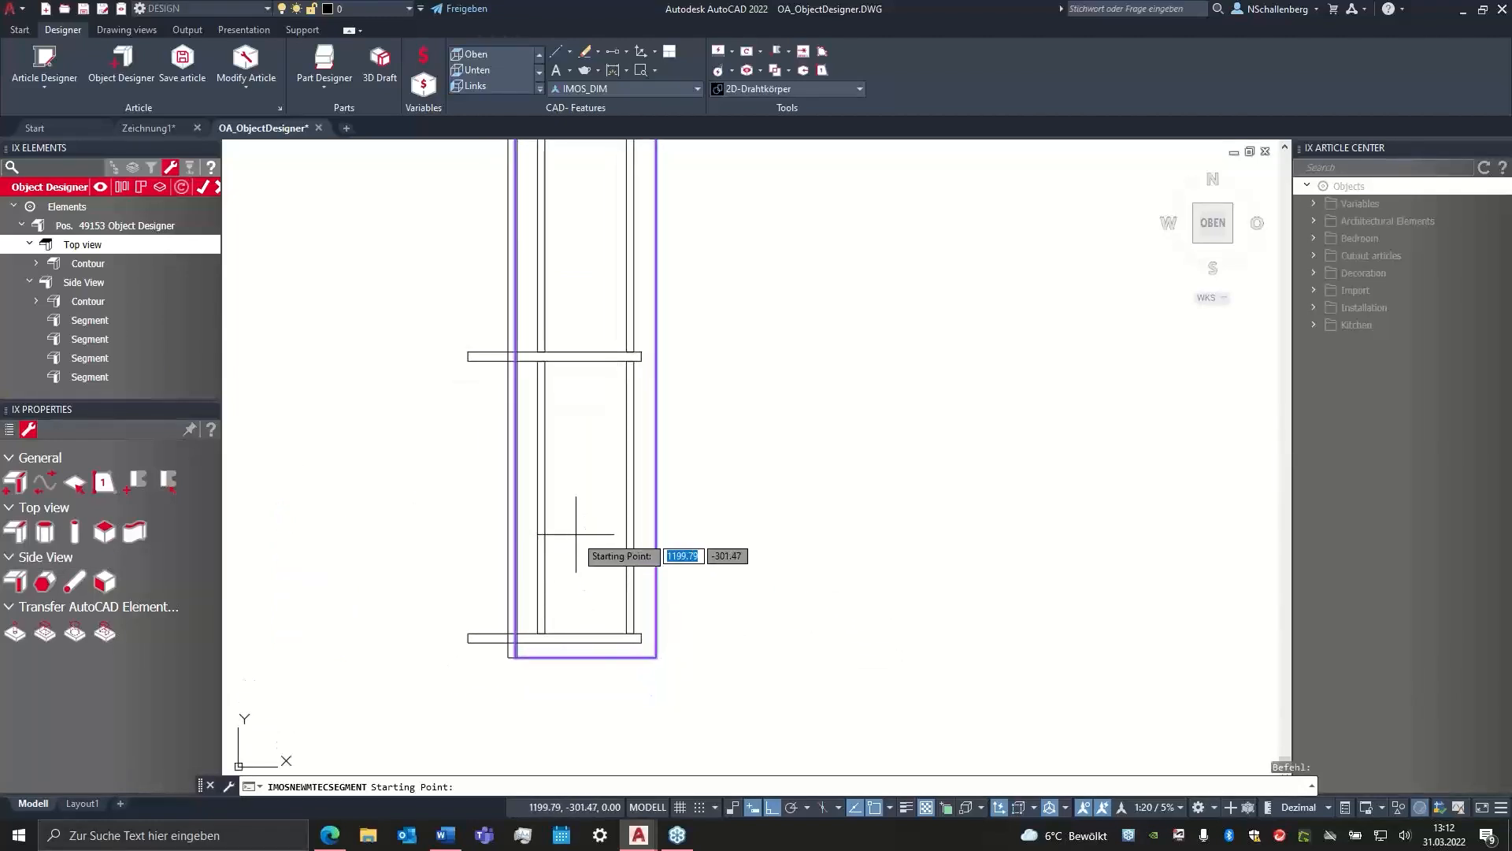
scroll(572, 536, up, 2)
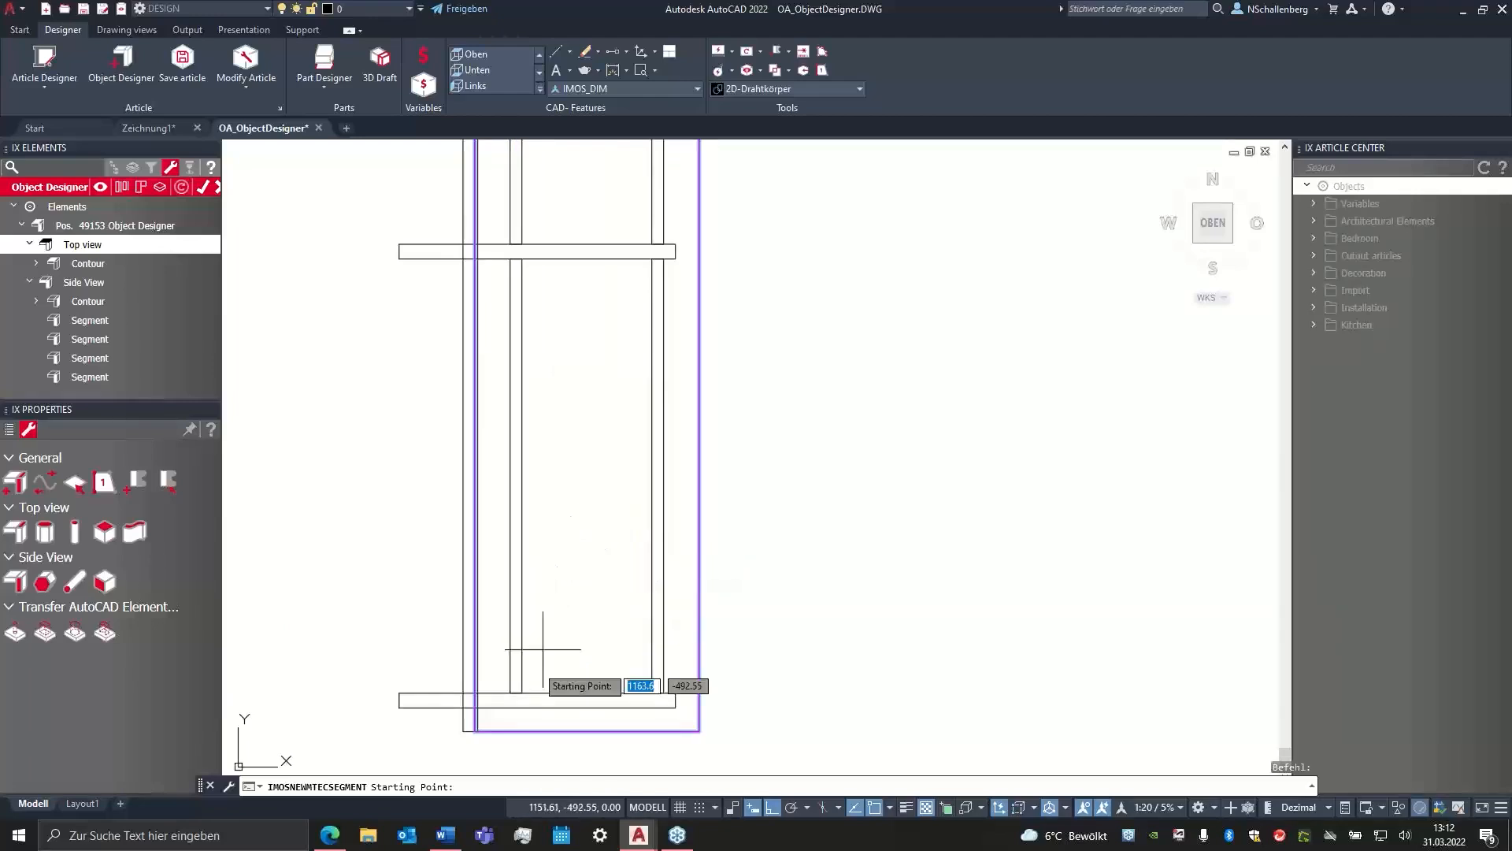
click(514, 691)
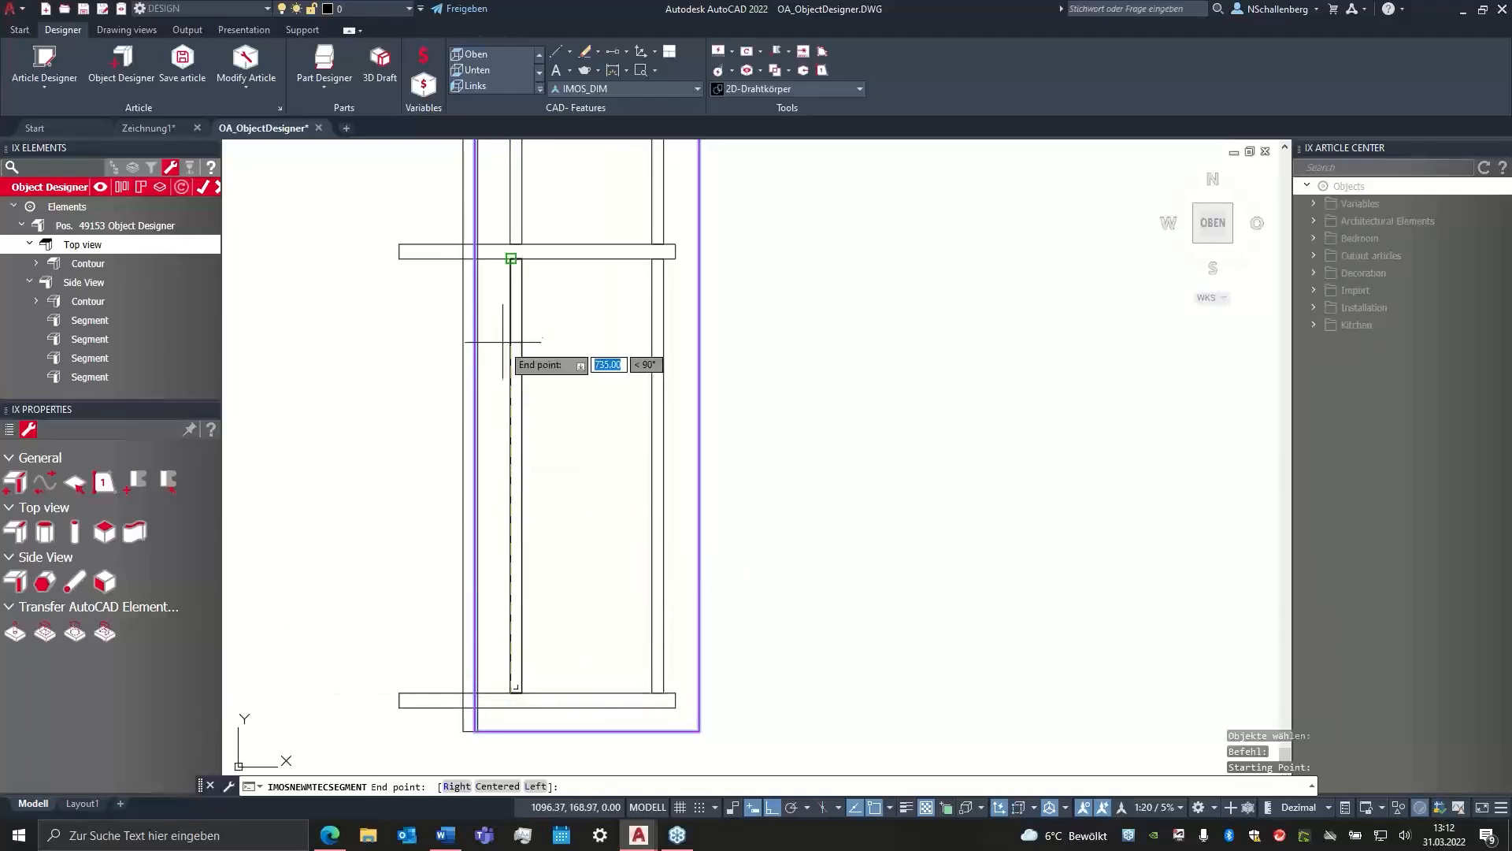
click(511, 258)
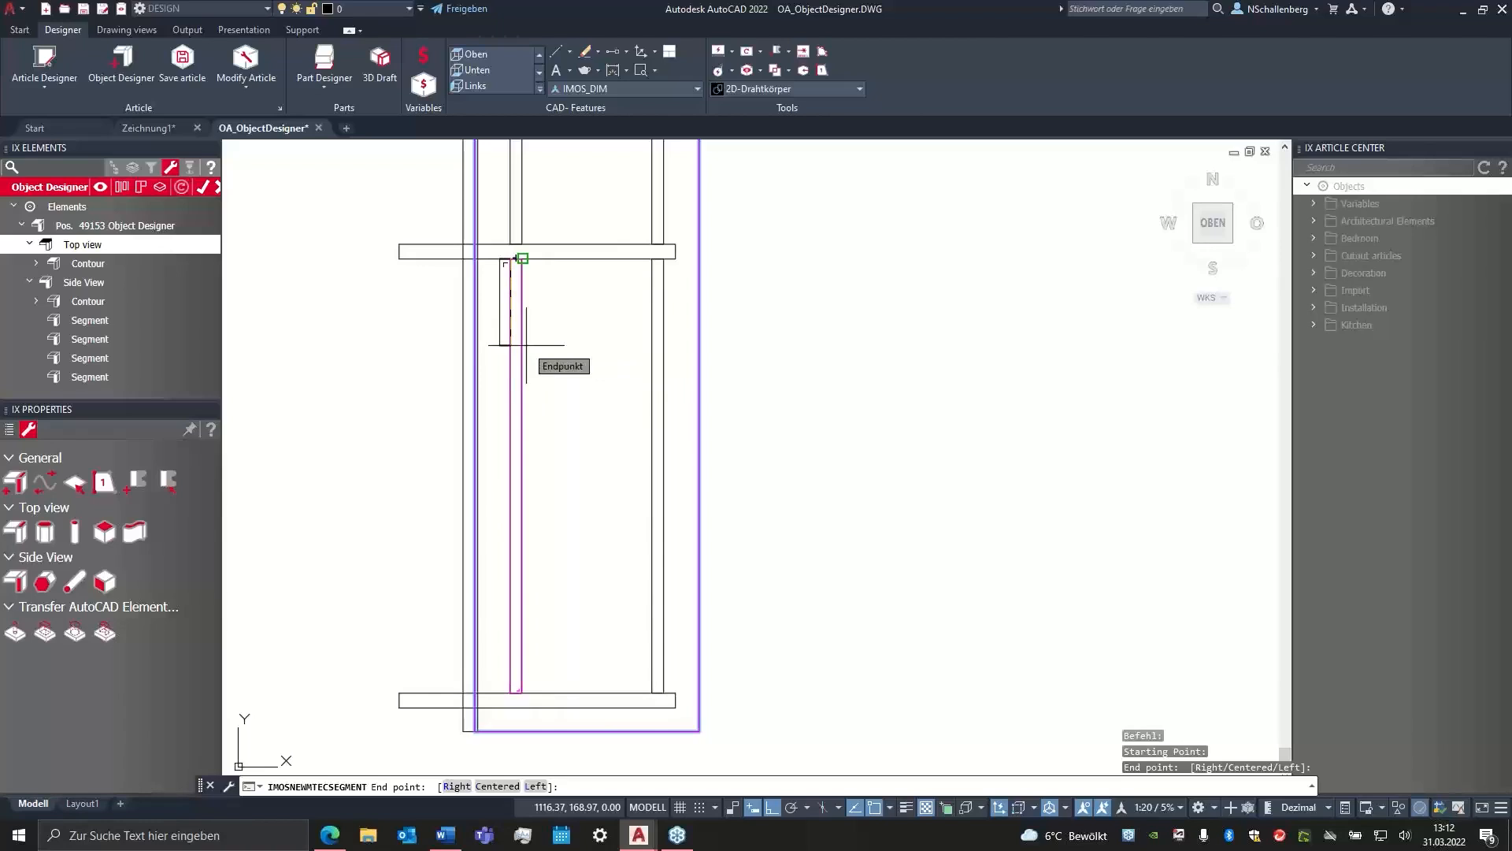
key(Return)
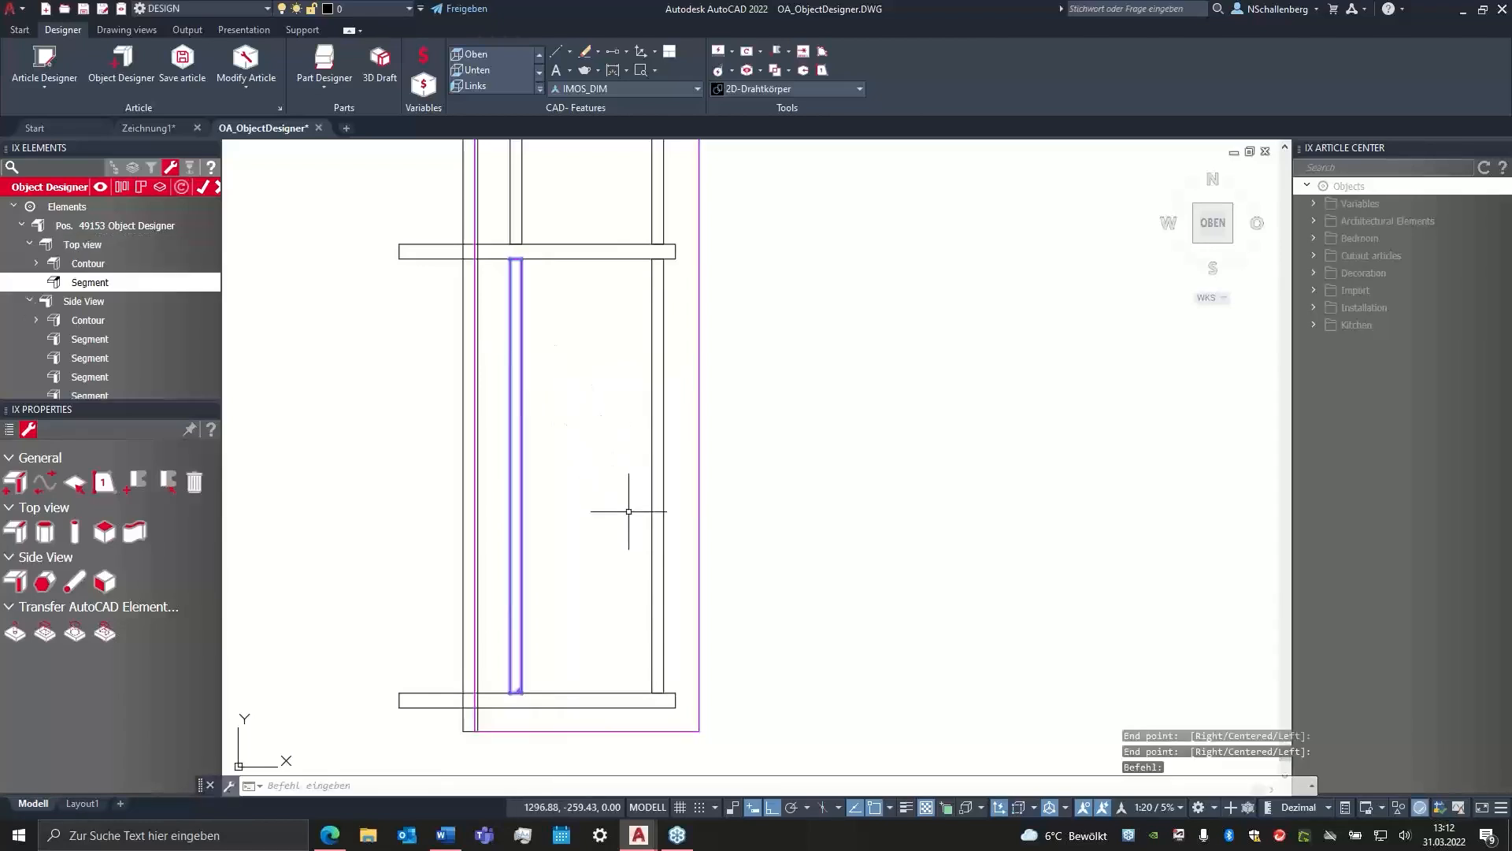
- Add a Top view segment for the front rail in the lowest bay of the plan, spanning between its two side frames
scroll(562, 476, up, 2)
scroll(584, 540, down, 2)
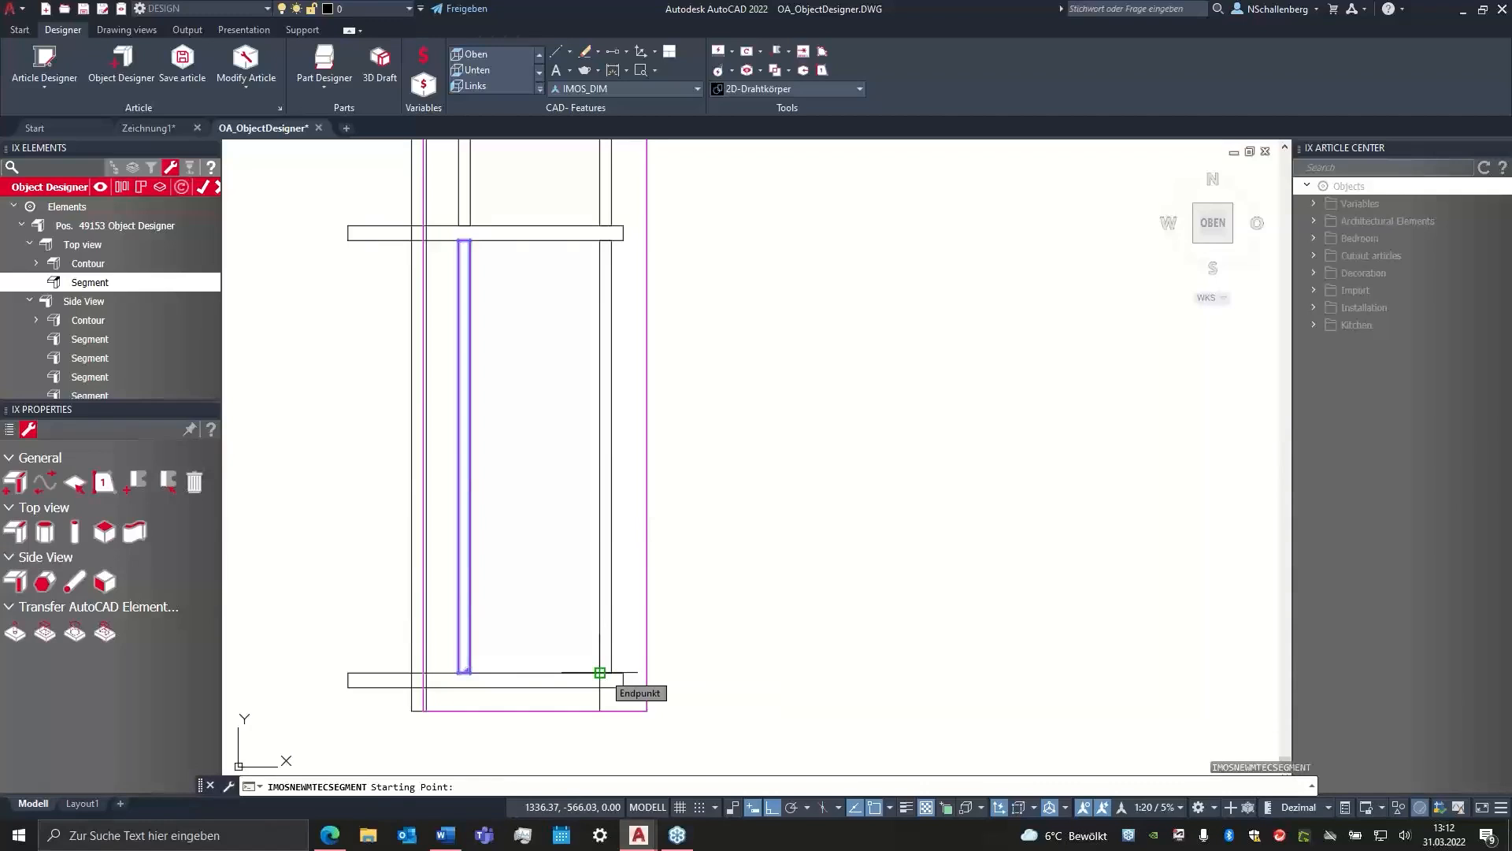
click(599, 673)
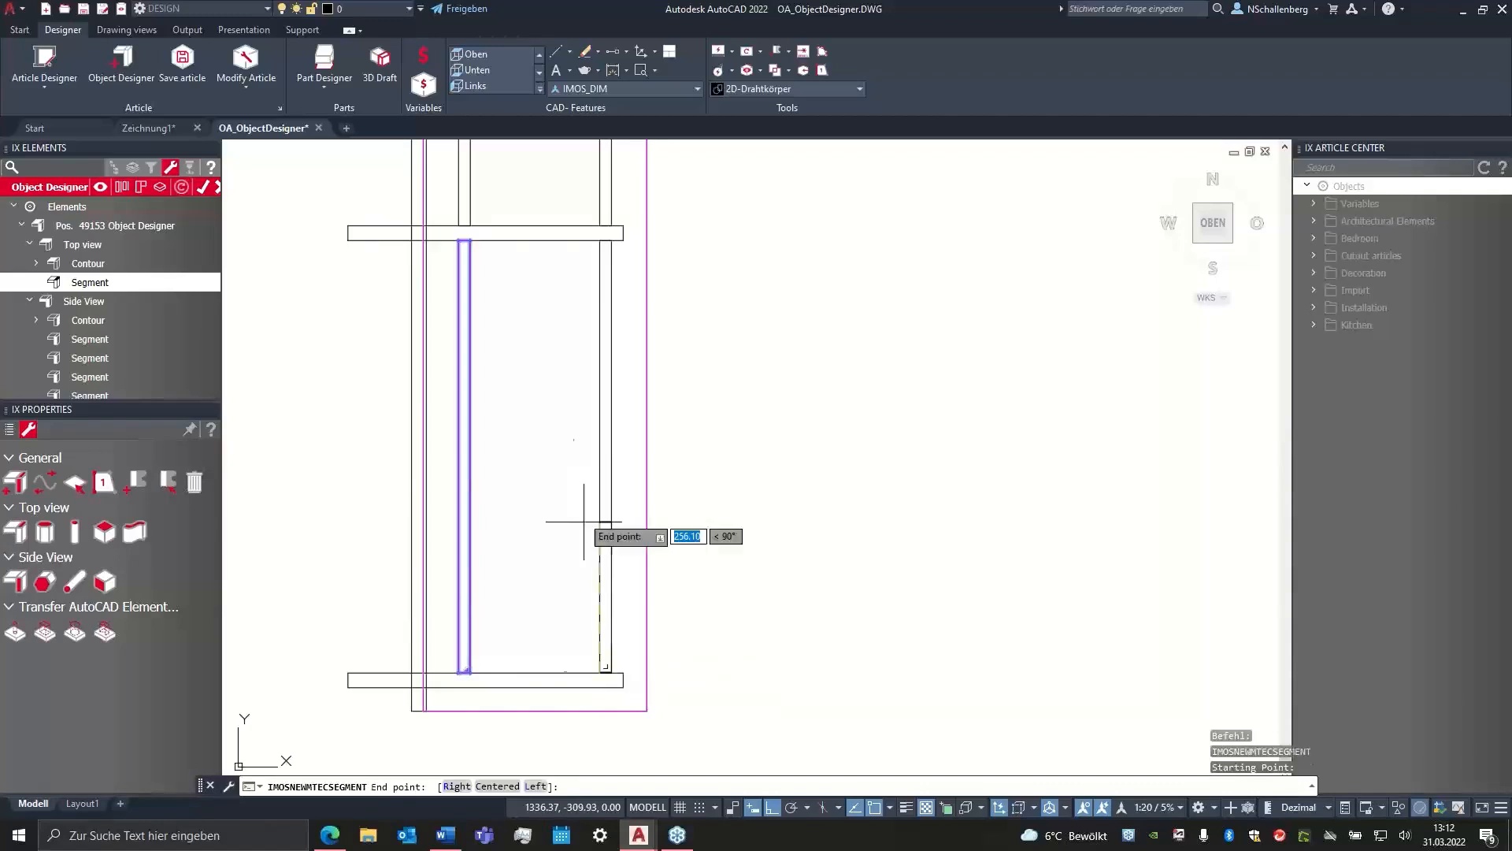
click(599, 239)
- Add a Top view segment for the rear rail in the middle bay of the plan, spanning between its two side frames
scroll(579, 510, down, 4)
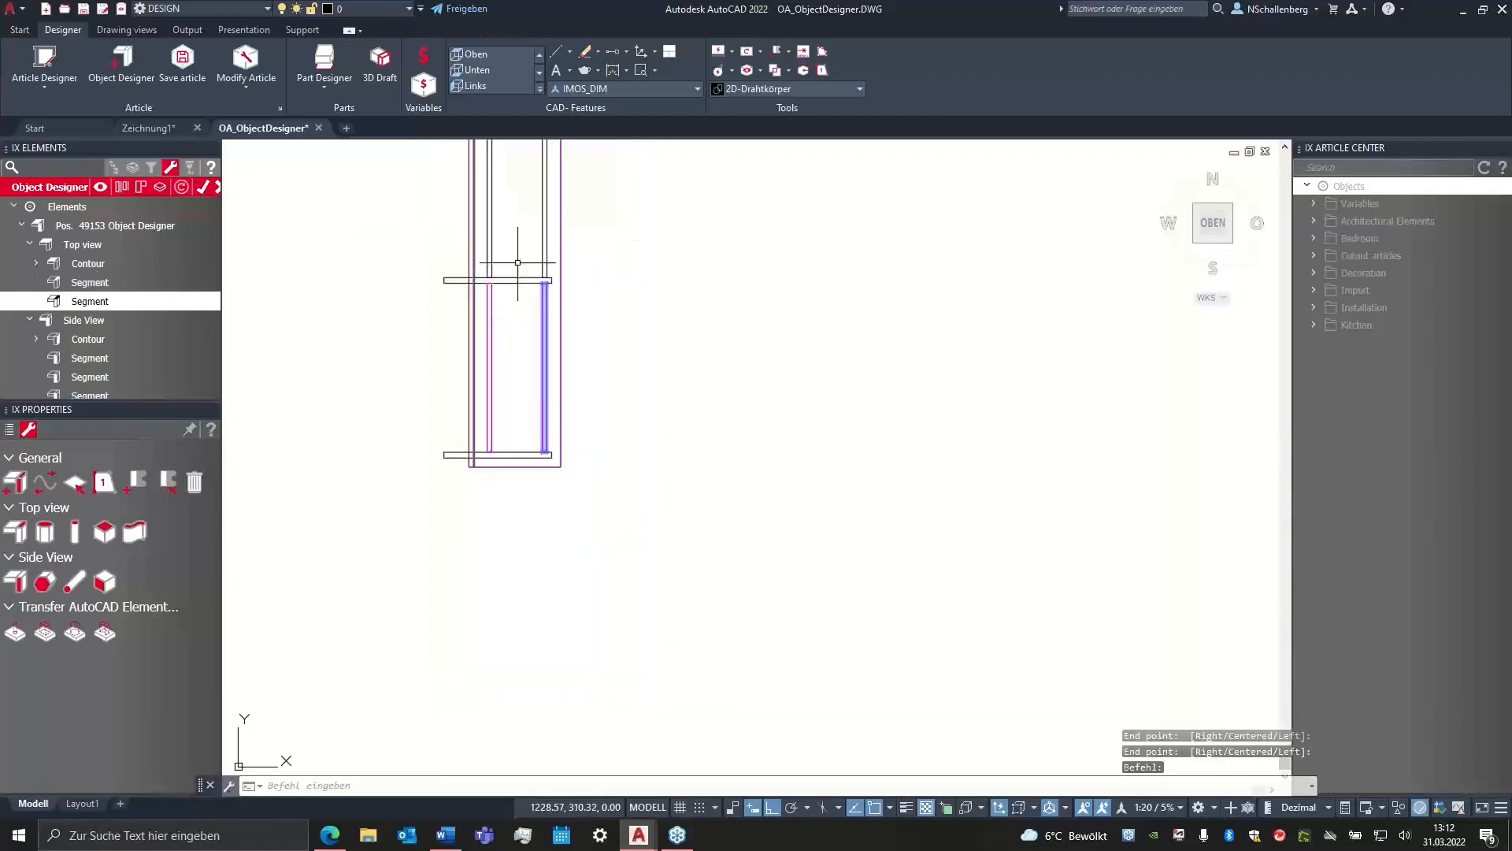
scroll(579, 510, up, 4)
key(Return)
click(496, 573)
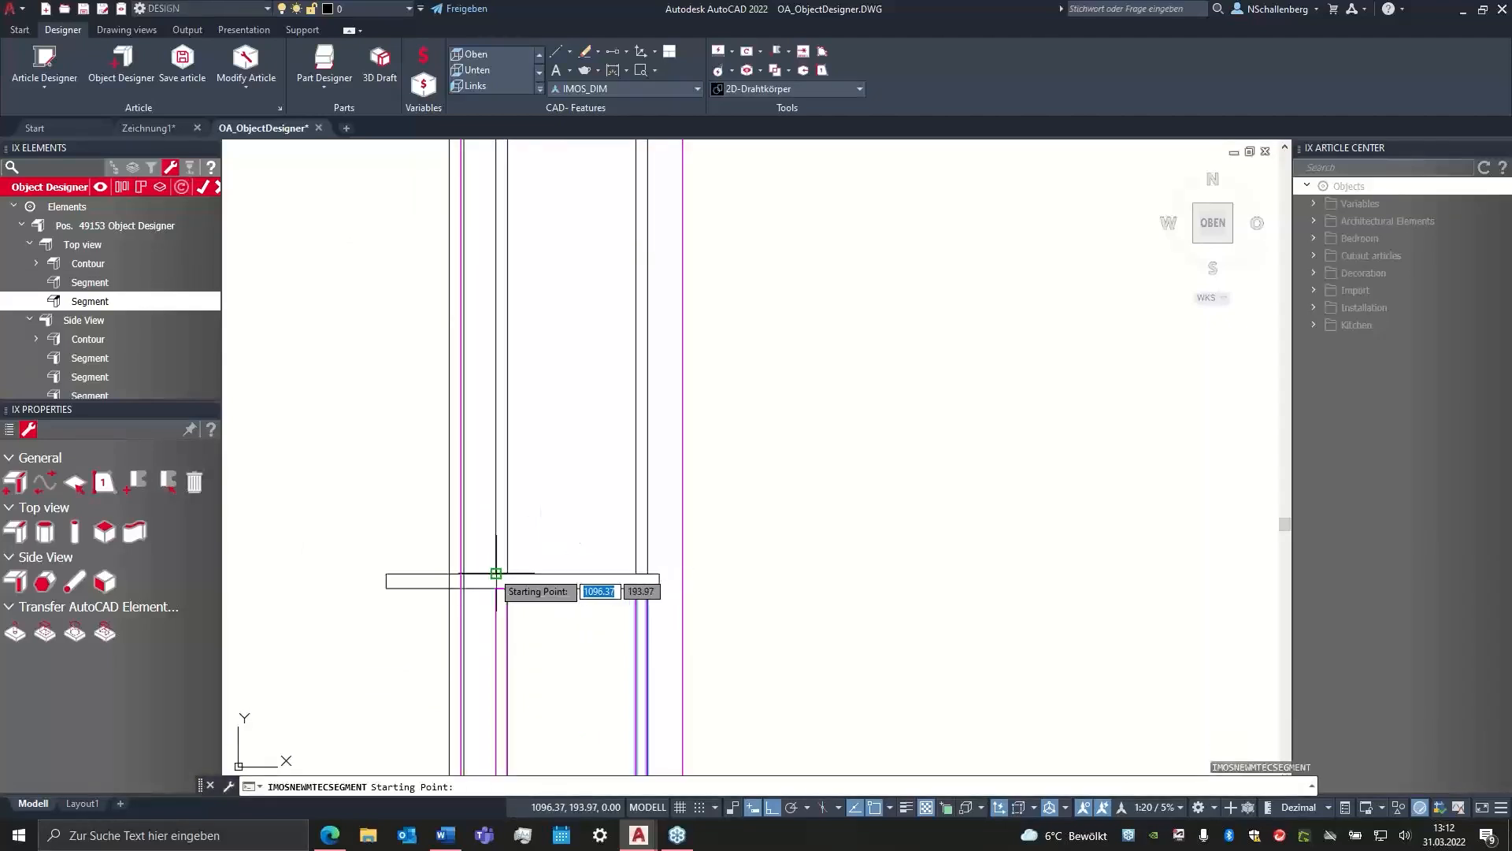
middle_drag(557, 302, 572, 613)
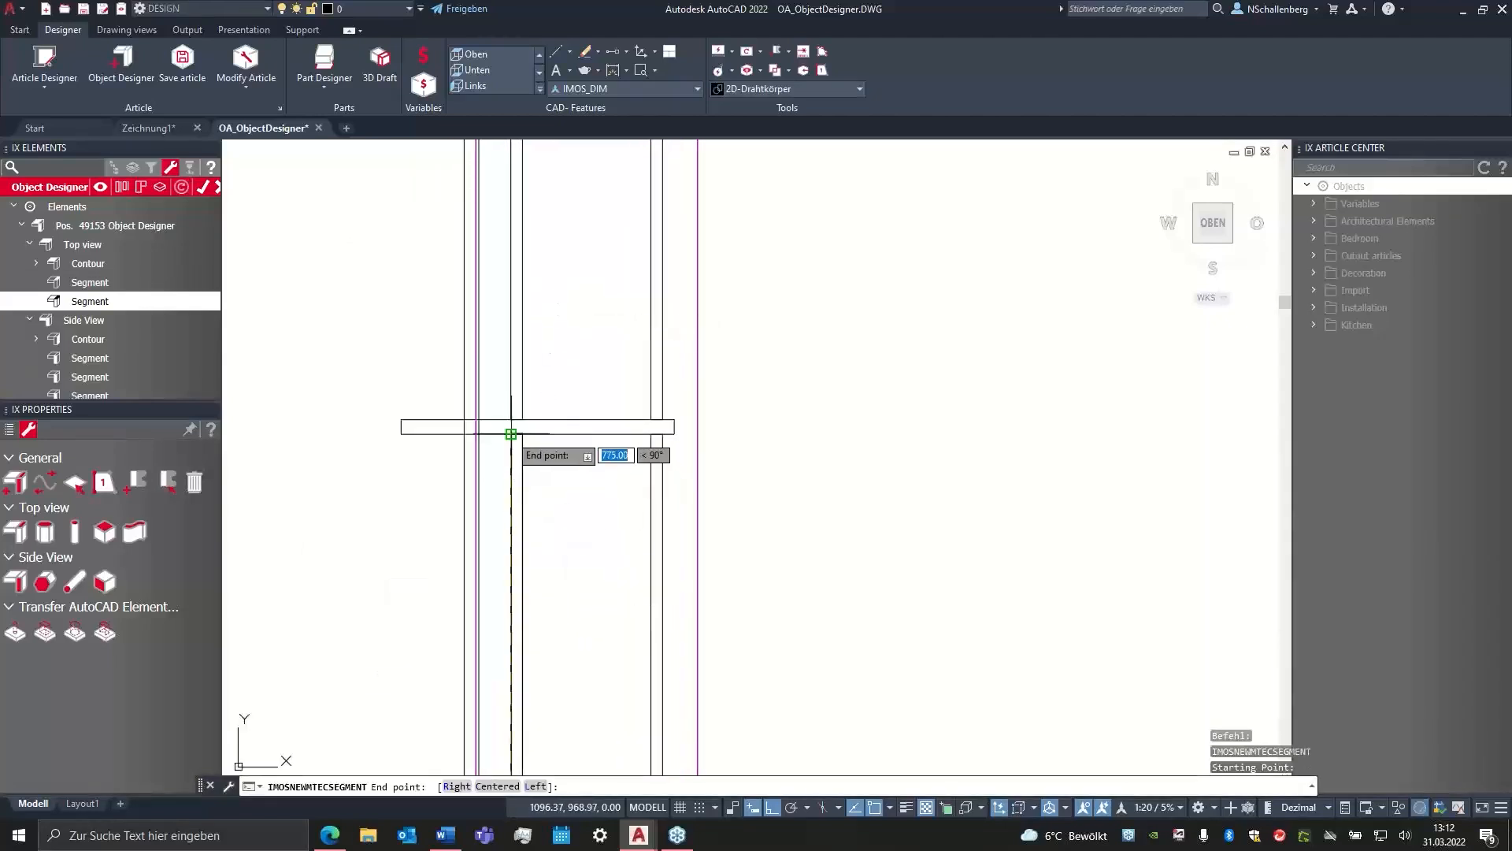
click(511, 433)
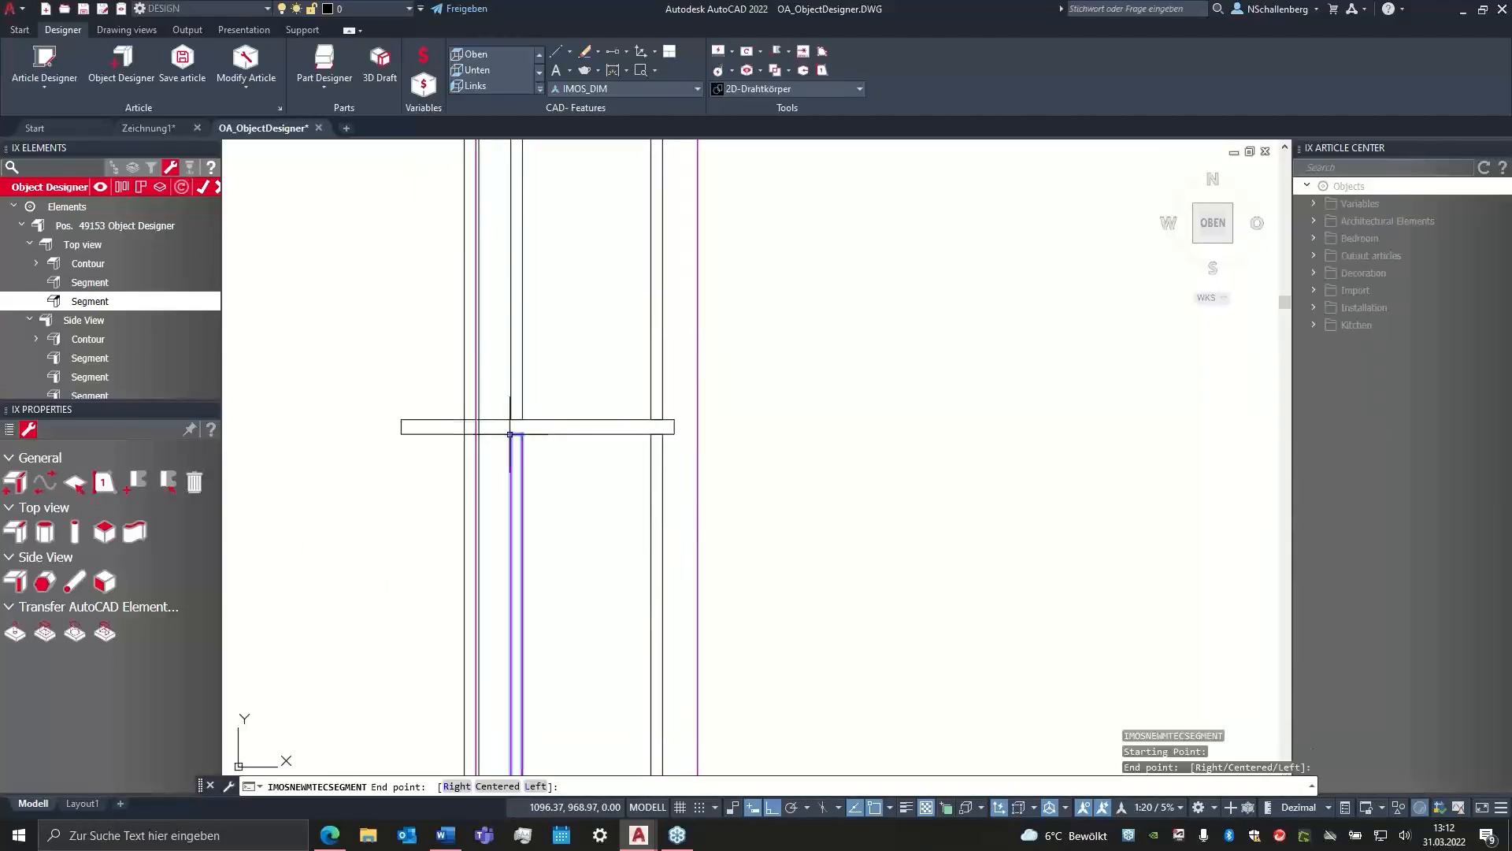
key(Return)
- Add a Top view segment for the front rail in the middle bay of the plan, spanning between its two side frames
middle_drag(601, 617, 530, 412)
key(Return)
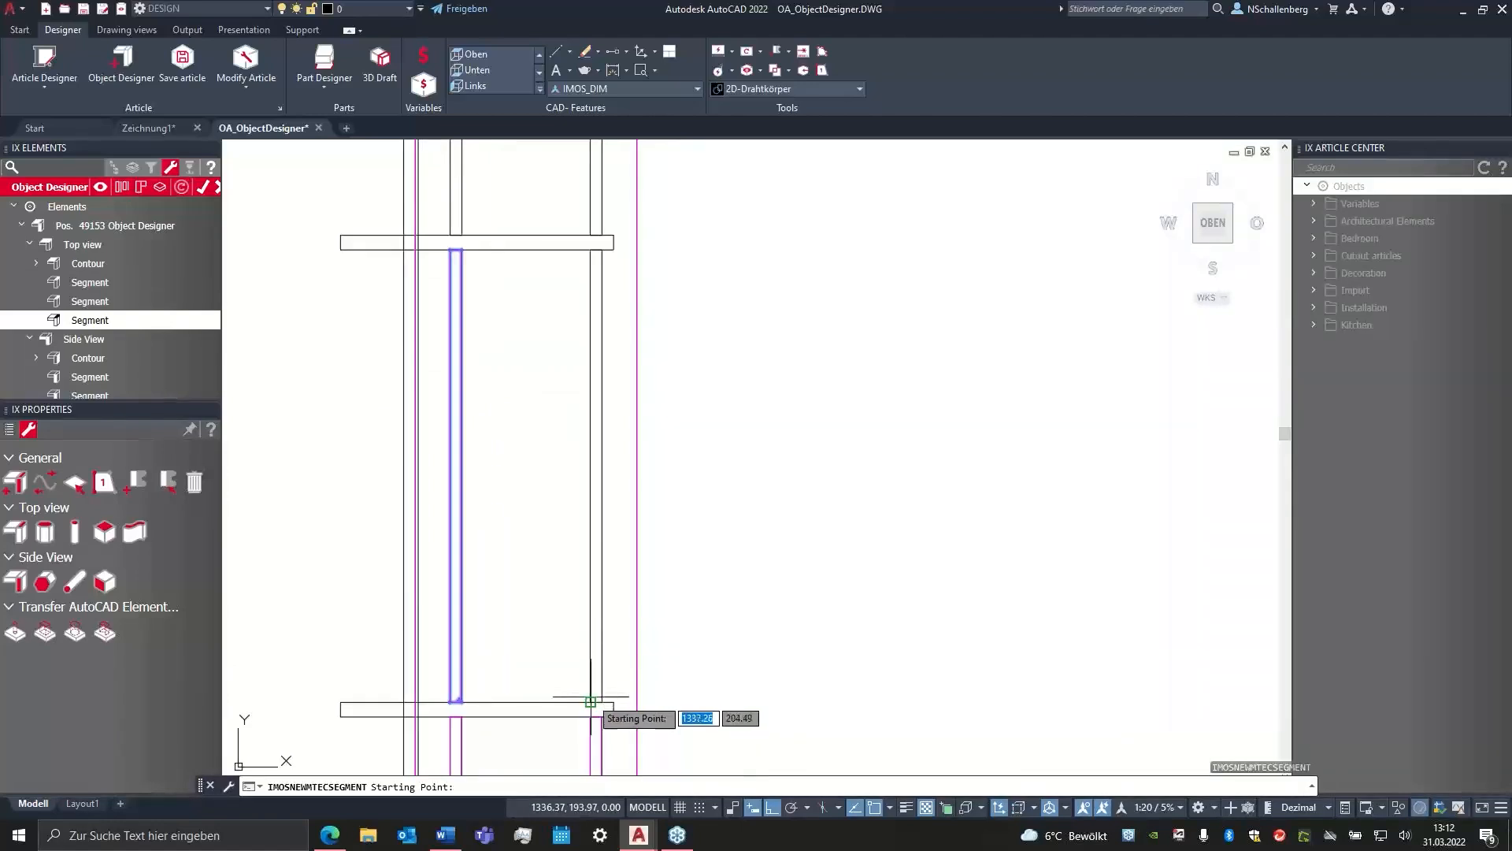
click(590, 701)
click(590, 250)
key(Return)
- Add a Top view segment for the rear rail in the uppermost bay of the plan, spanning between its two side frames
middle_drag(512, 249, 557, 645)
scroll(557, 645, up, 2)
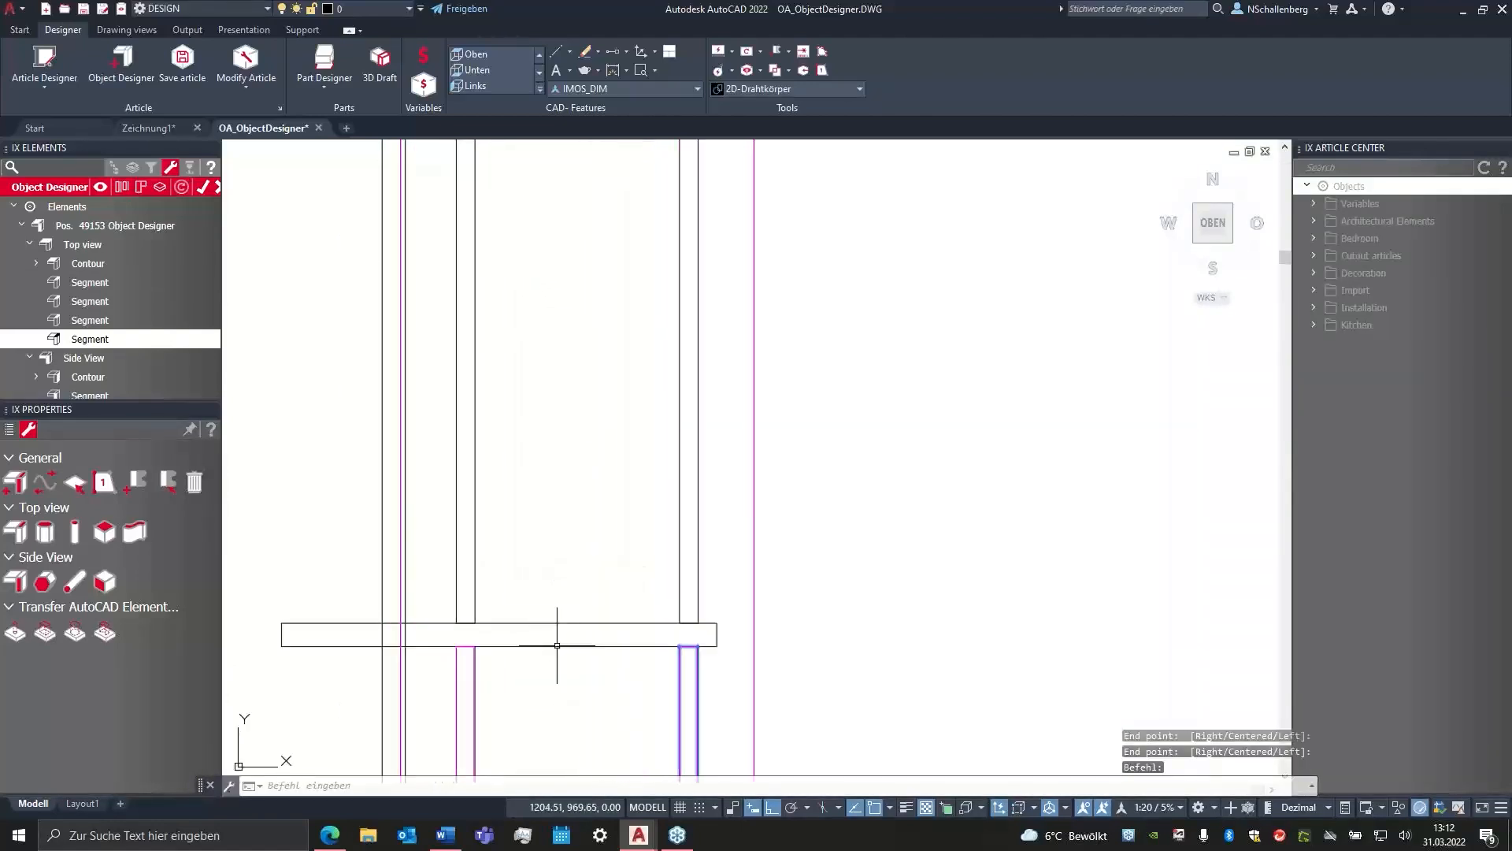
key(Return)
click(456, 623)
middle_drag(506, 355, 610, 728)
click(540, 334)
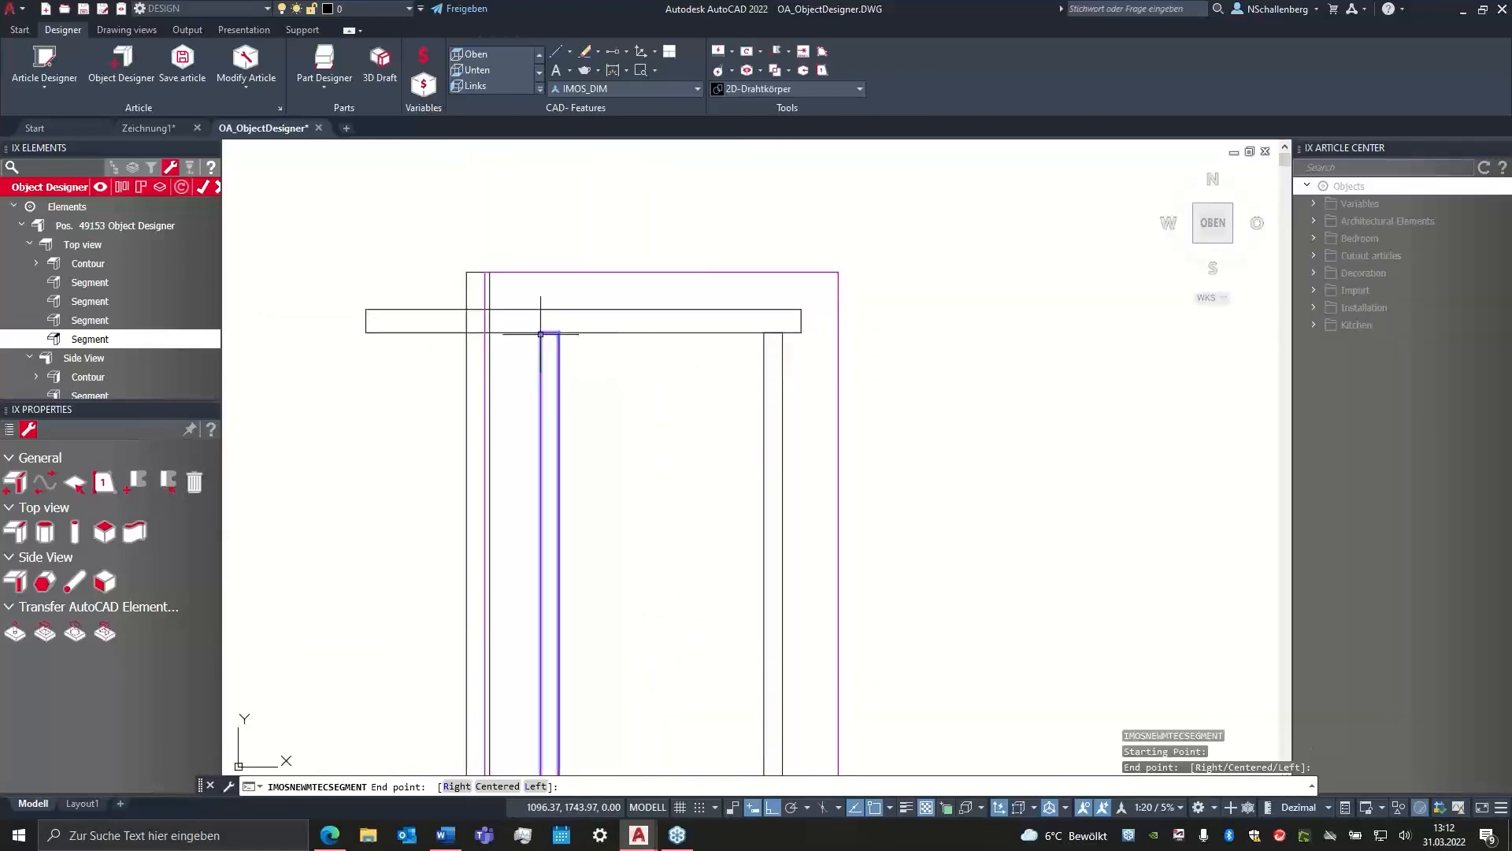
key(Return)
- Add a Top view segment for the front rail in the uppermost bay of the plan, spanning between its two side frames
scroll(716, 530, down, 2)
middle_drag(716, 530, 652, 354)
key(Return)
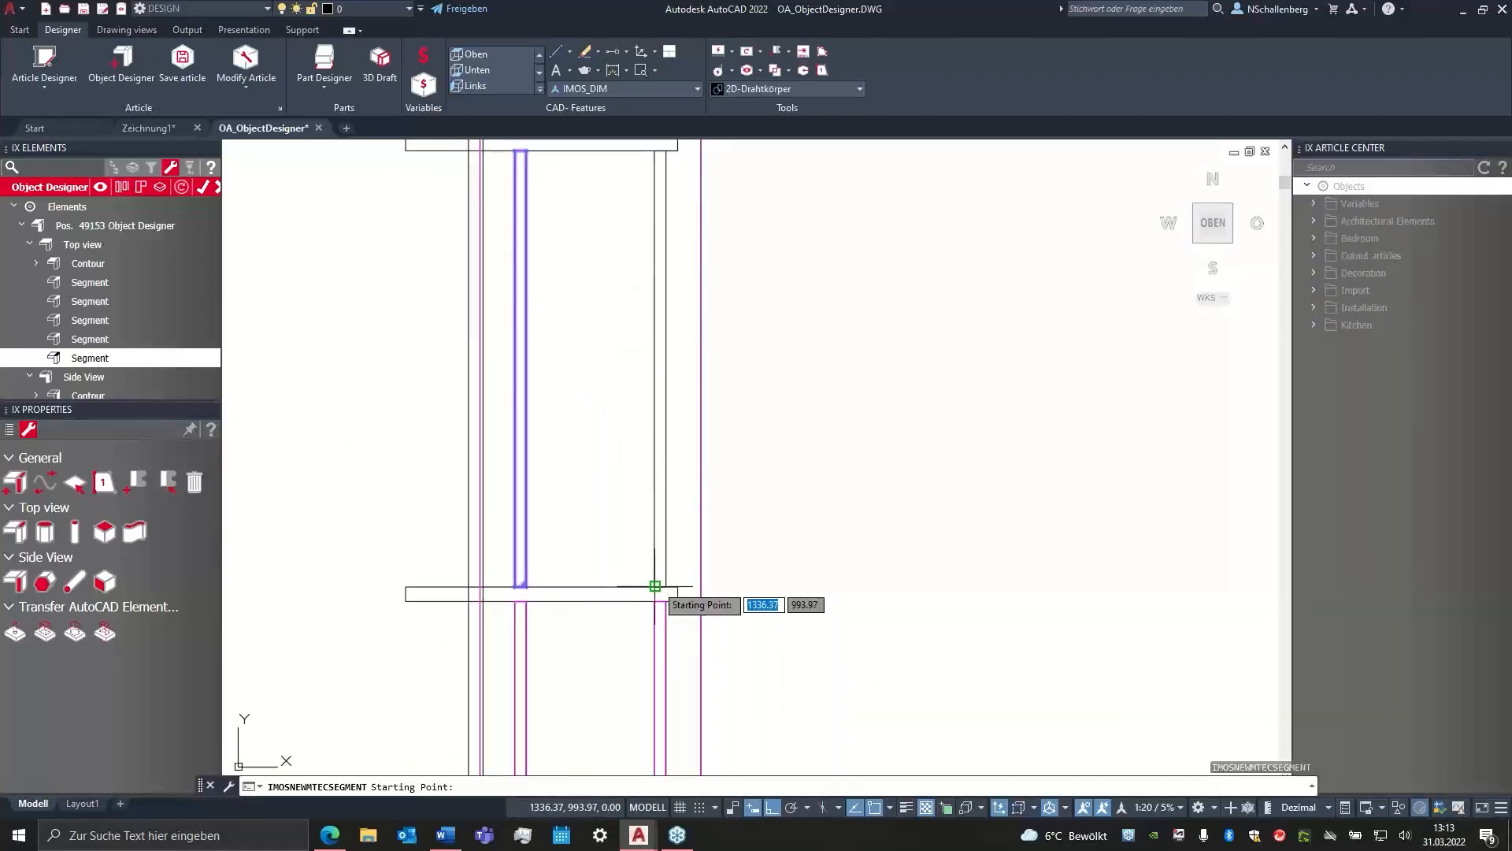
middle_drag(651, 285, 639, 497)
click(639, 369)
click(640, 372)
key(Return)
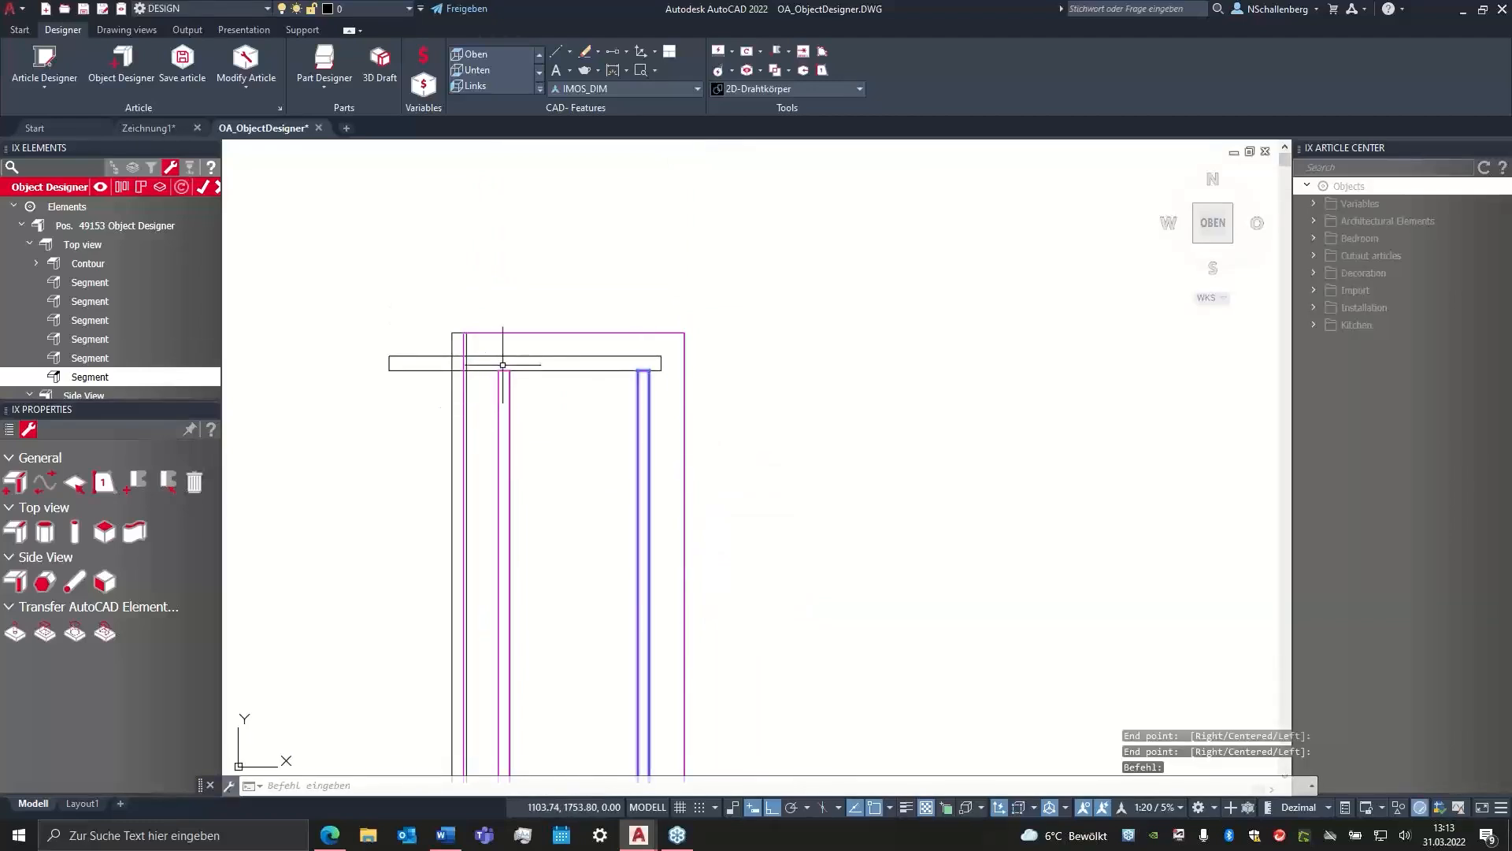
- Inspect the rail segments at the uppermost frame and across all three bays of the plan
scroll(502, 365, up, 5)
scroll(486, 317, down, 2)
scroll(583, 441, down, 2)
middle_drag(619, 479, 614, 381)
scroll(601, 304, down, 3)
scroll(607, 551, down, 3)
middle_drag(601, 574, 597, 466)
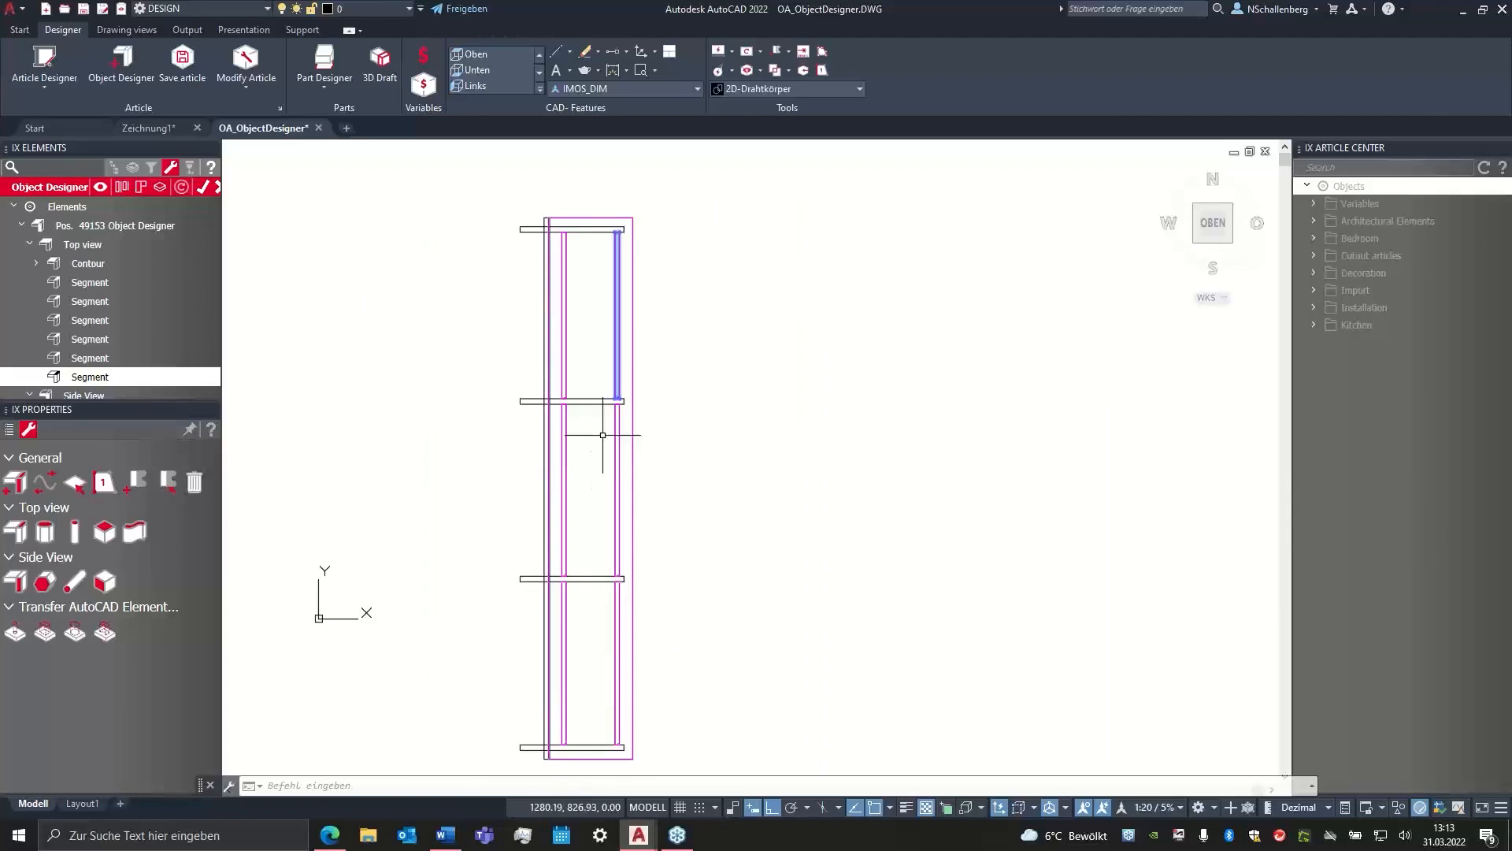
mouse_move(583, 411)
middle_down()
mouse_move(596, 456)
mouse_move(578, 365)
middle_up()
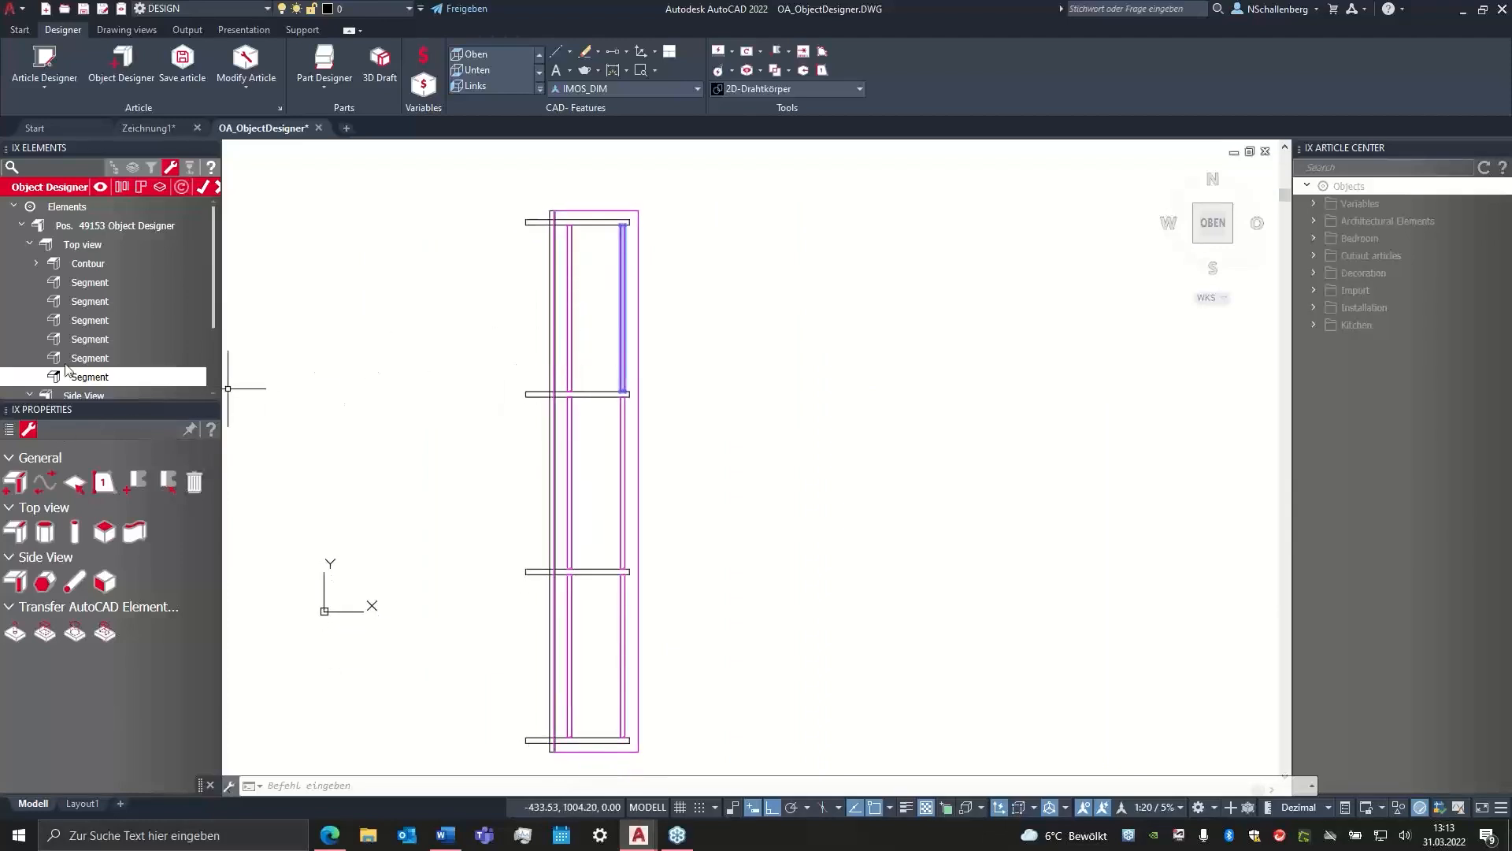
- Assign the 20 mm solid wood material OA_iX_SW20_Oak_M to all six Top view rail segments together
shift+click(86, 285)
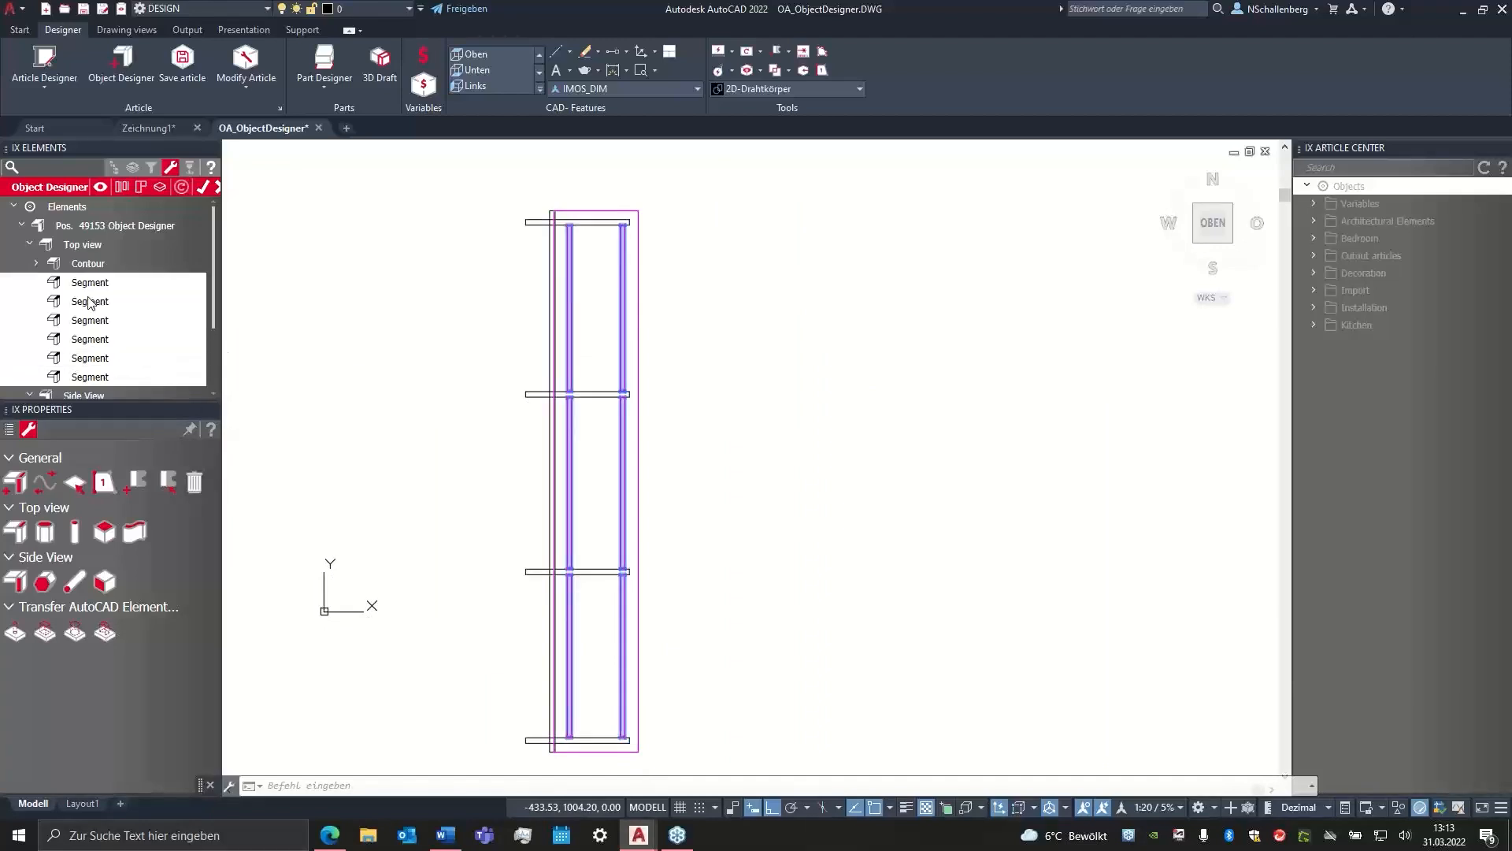
click(12, 431)
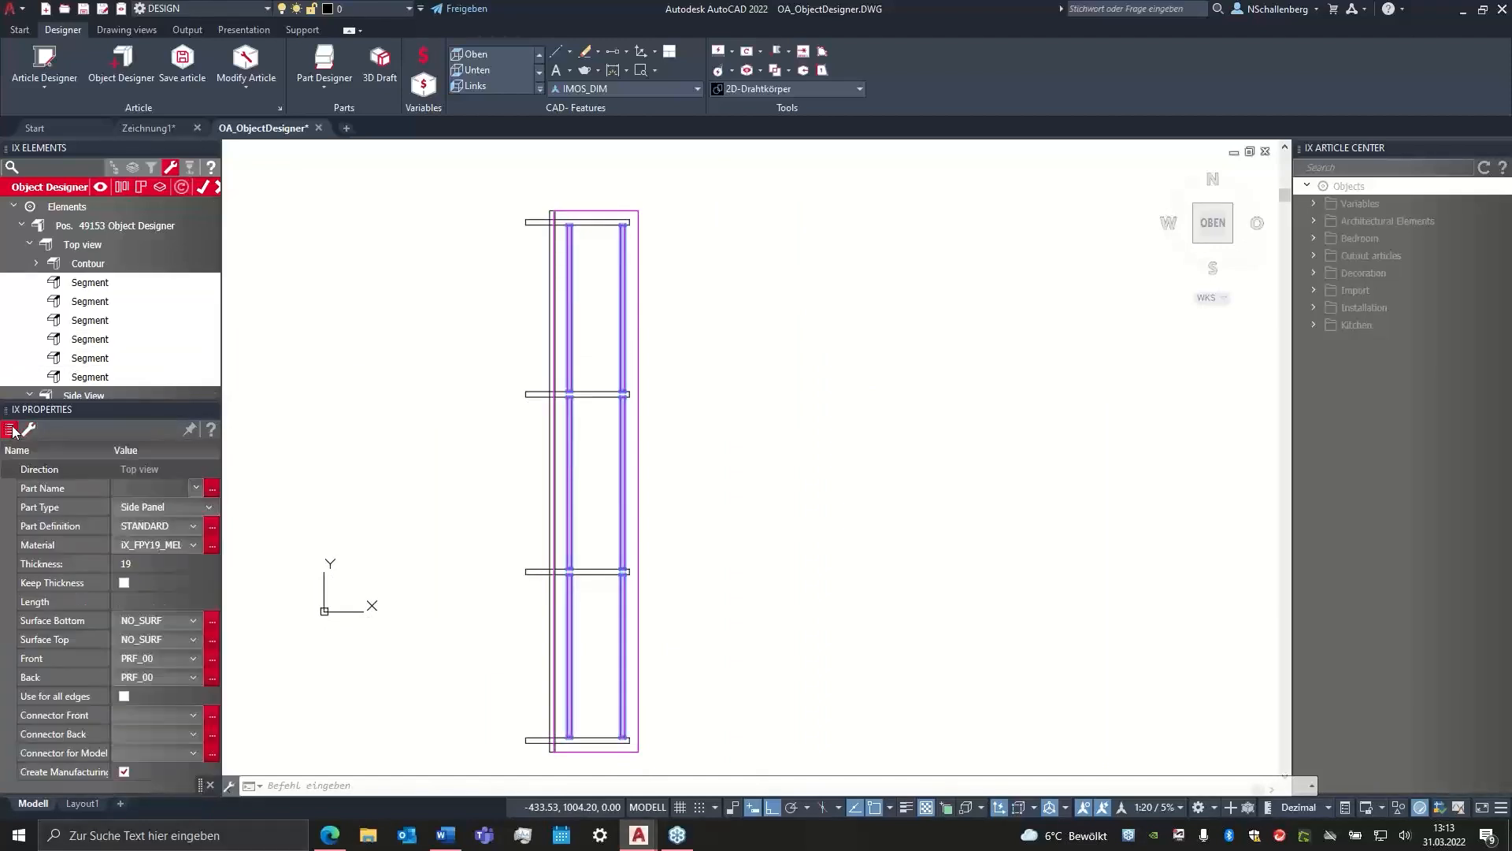
click(212, 545)
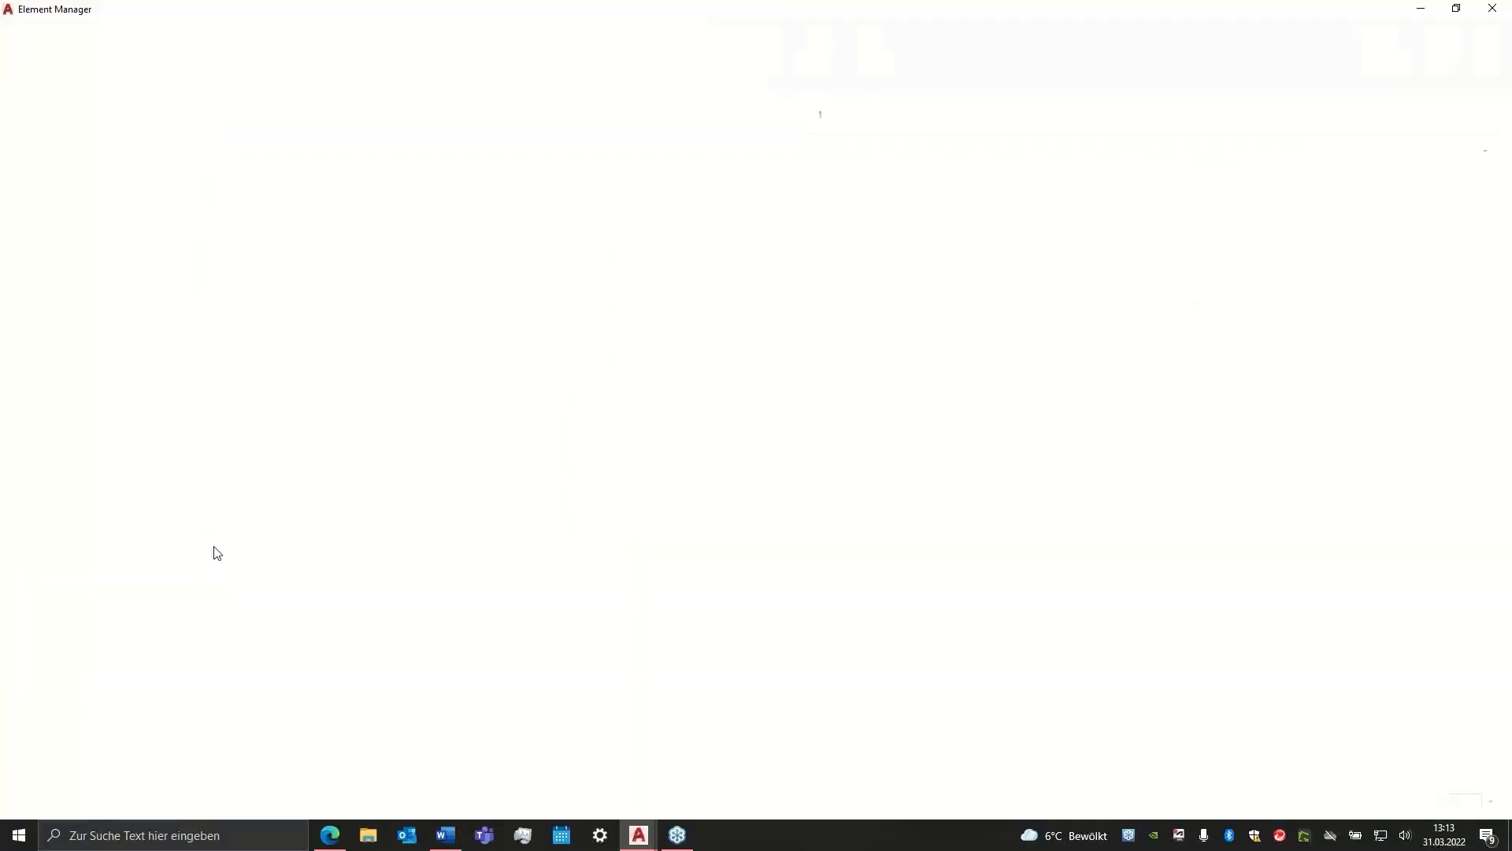
click(275, 123)
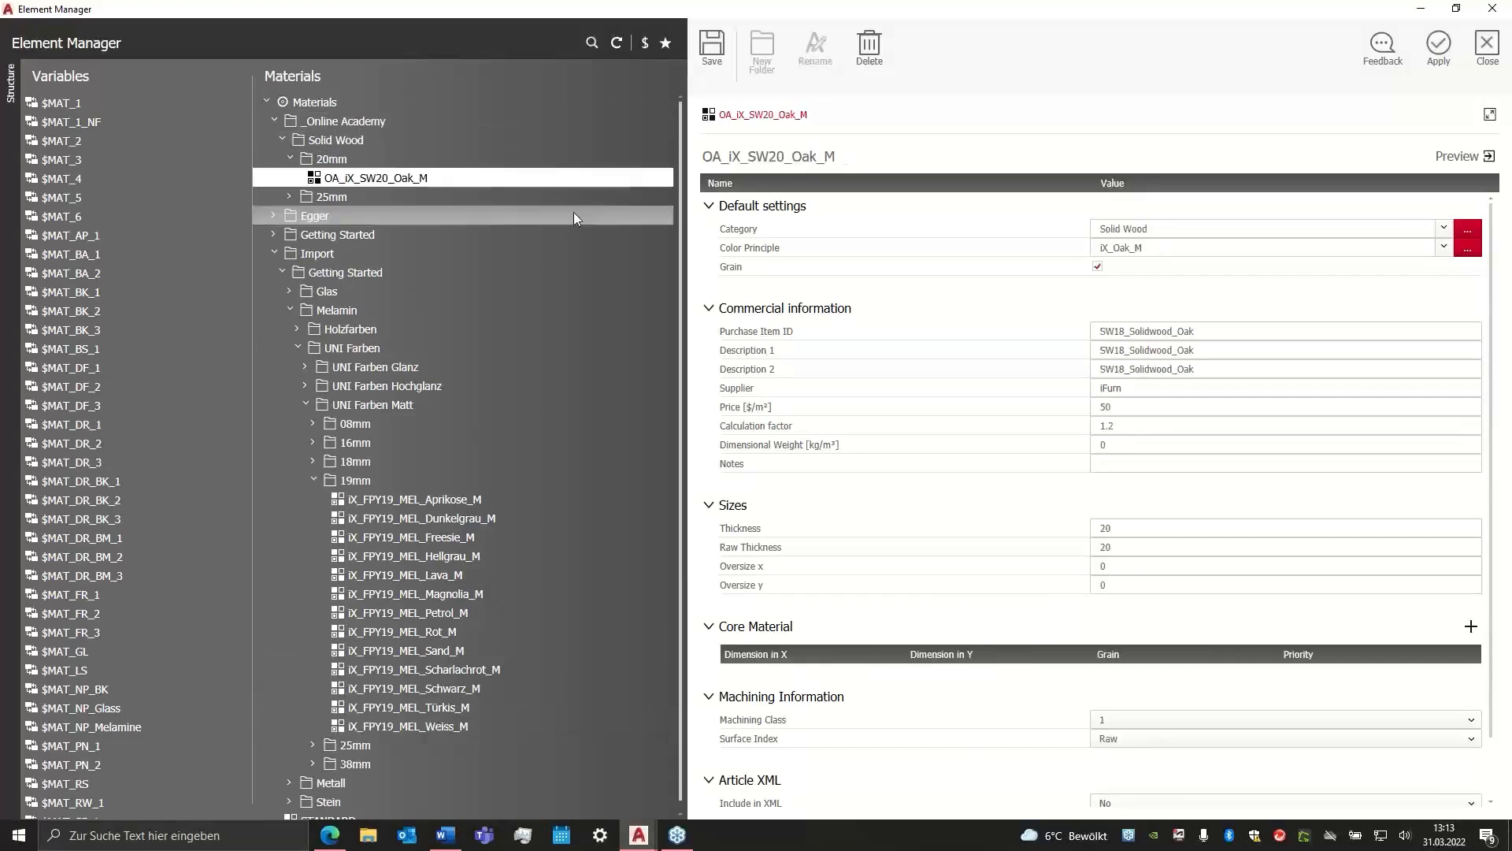
click(1438, 47)
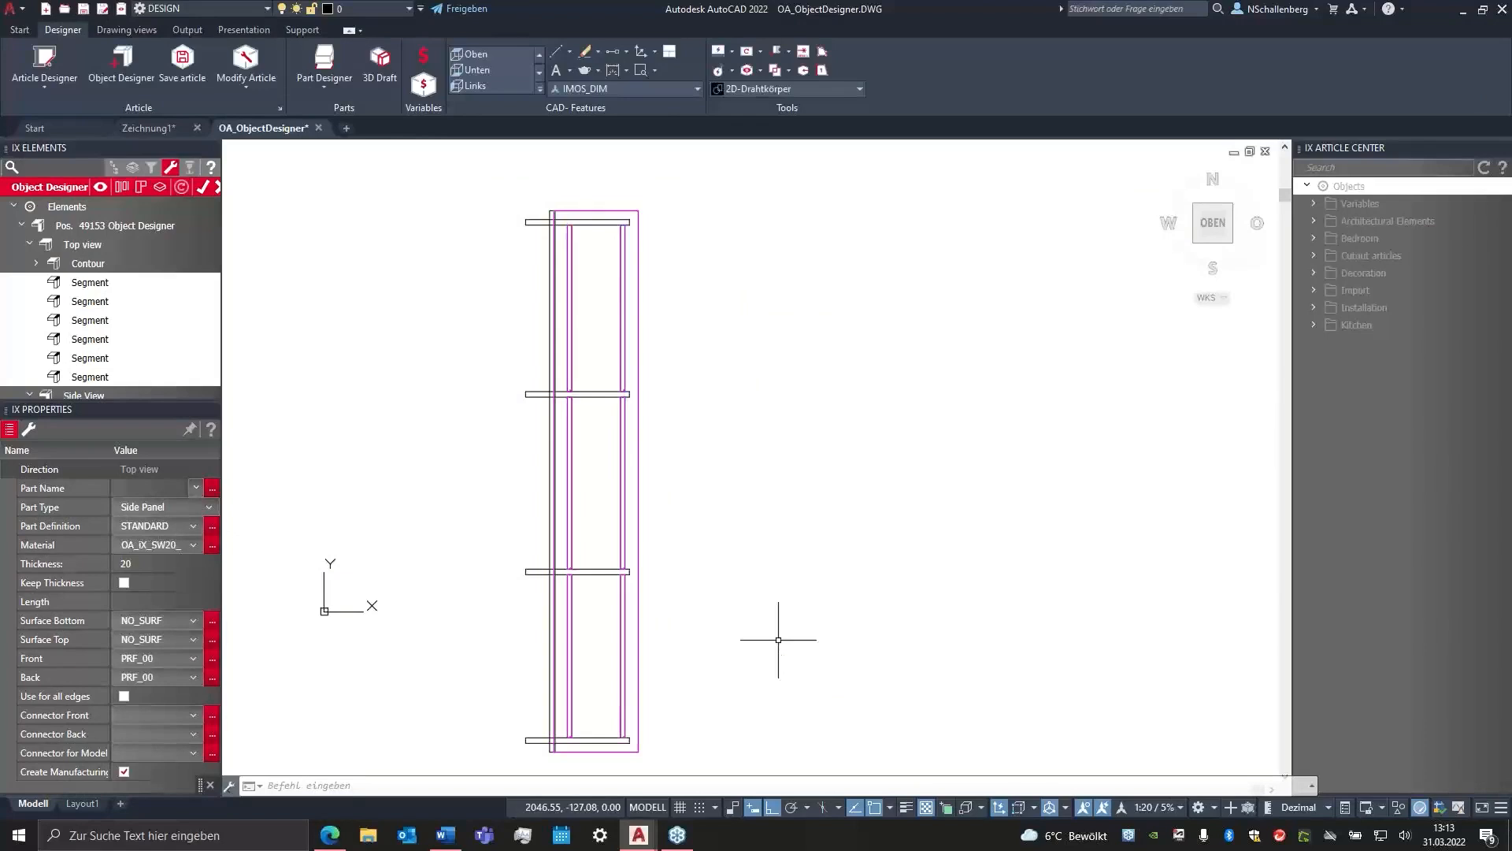
- Review all Top view elements together and check which parts of the plan still lack an element
scroll(603, 559, down, 2)
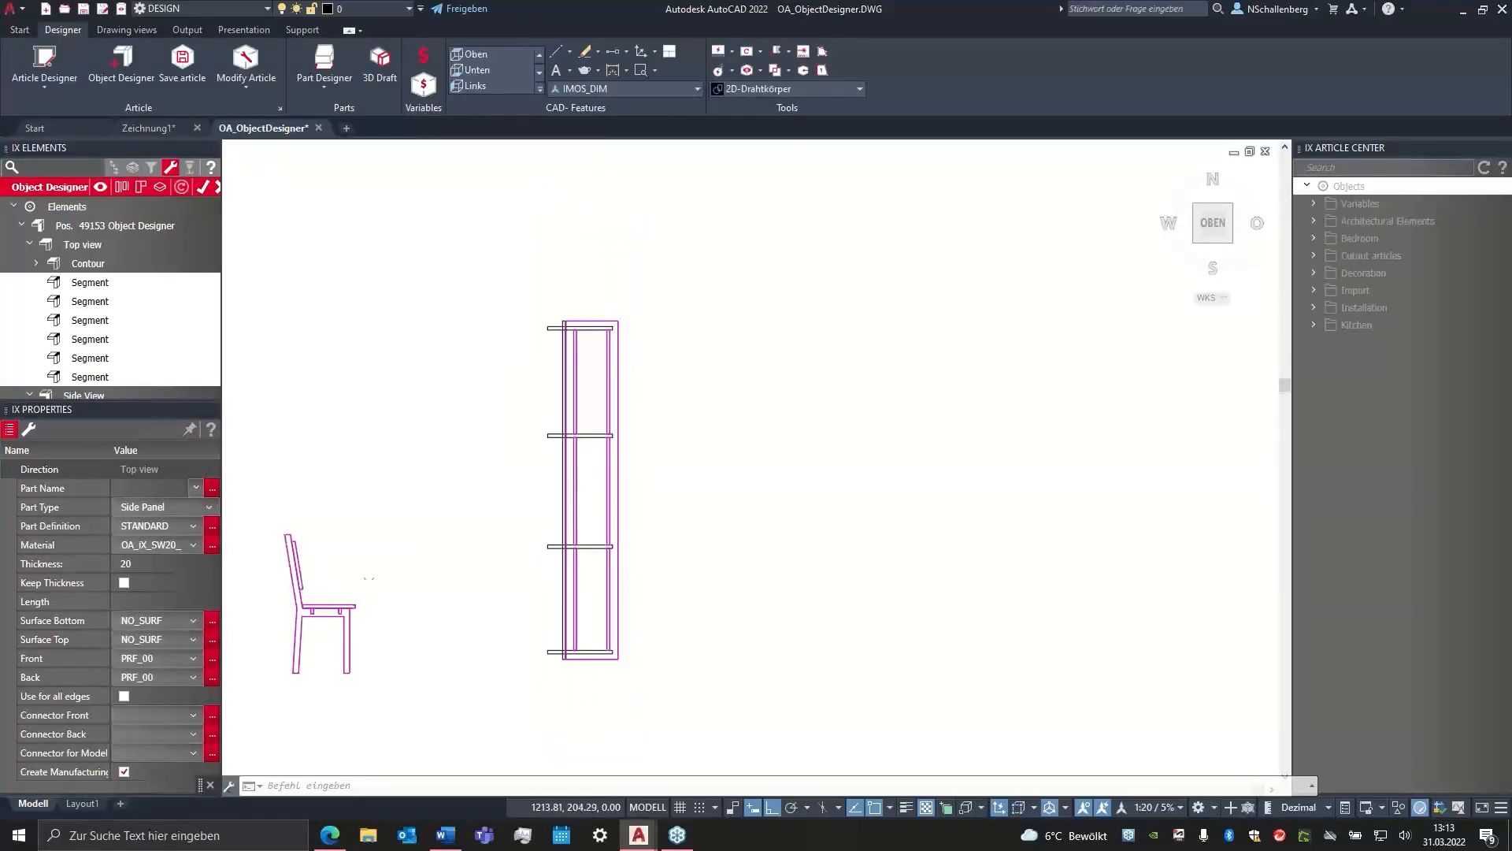
scroll(603, 567, up, 2)
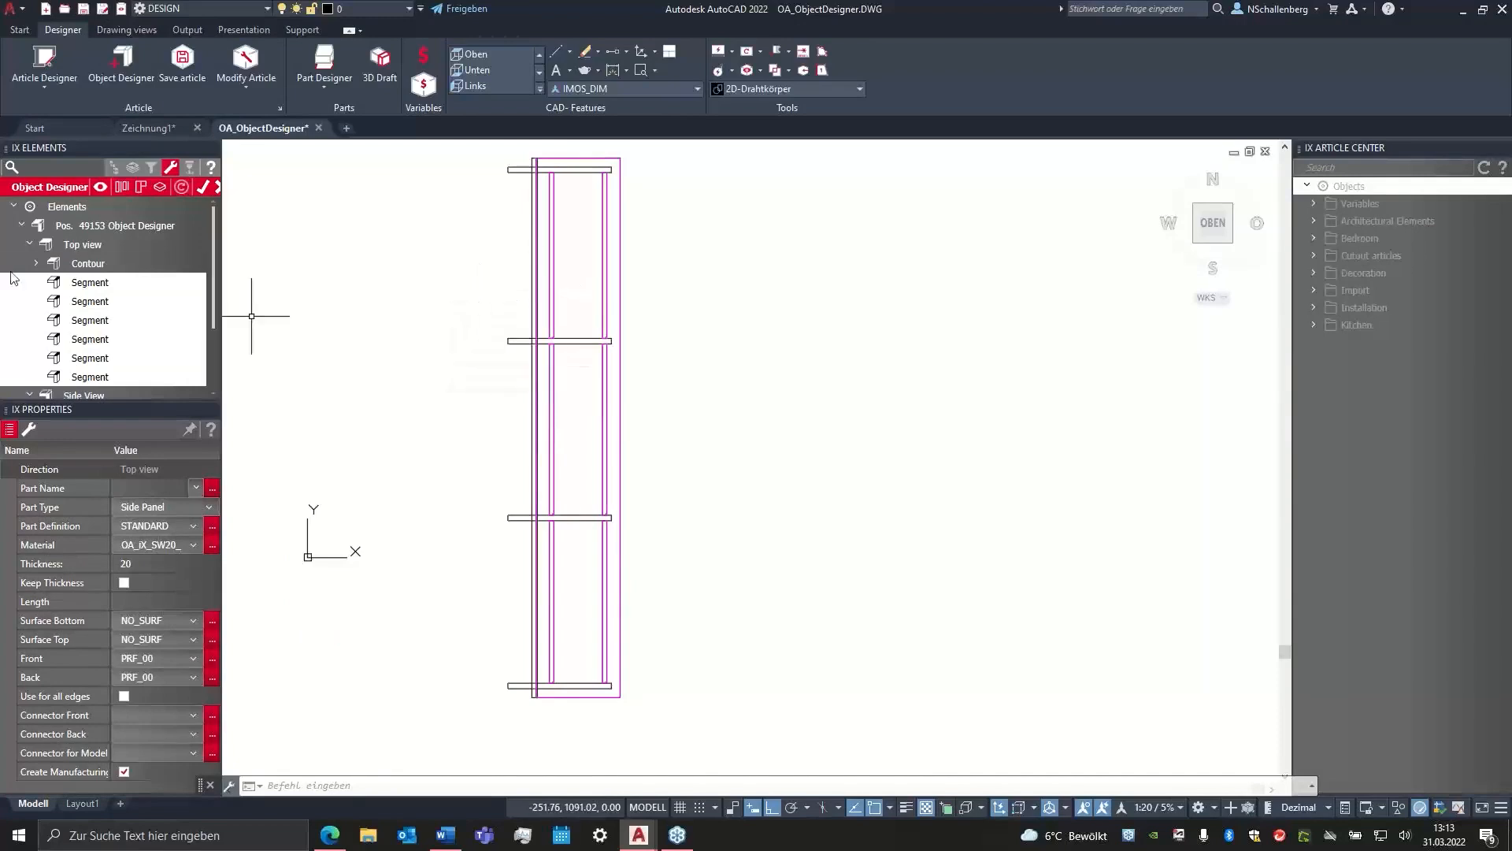
click(79, 245)
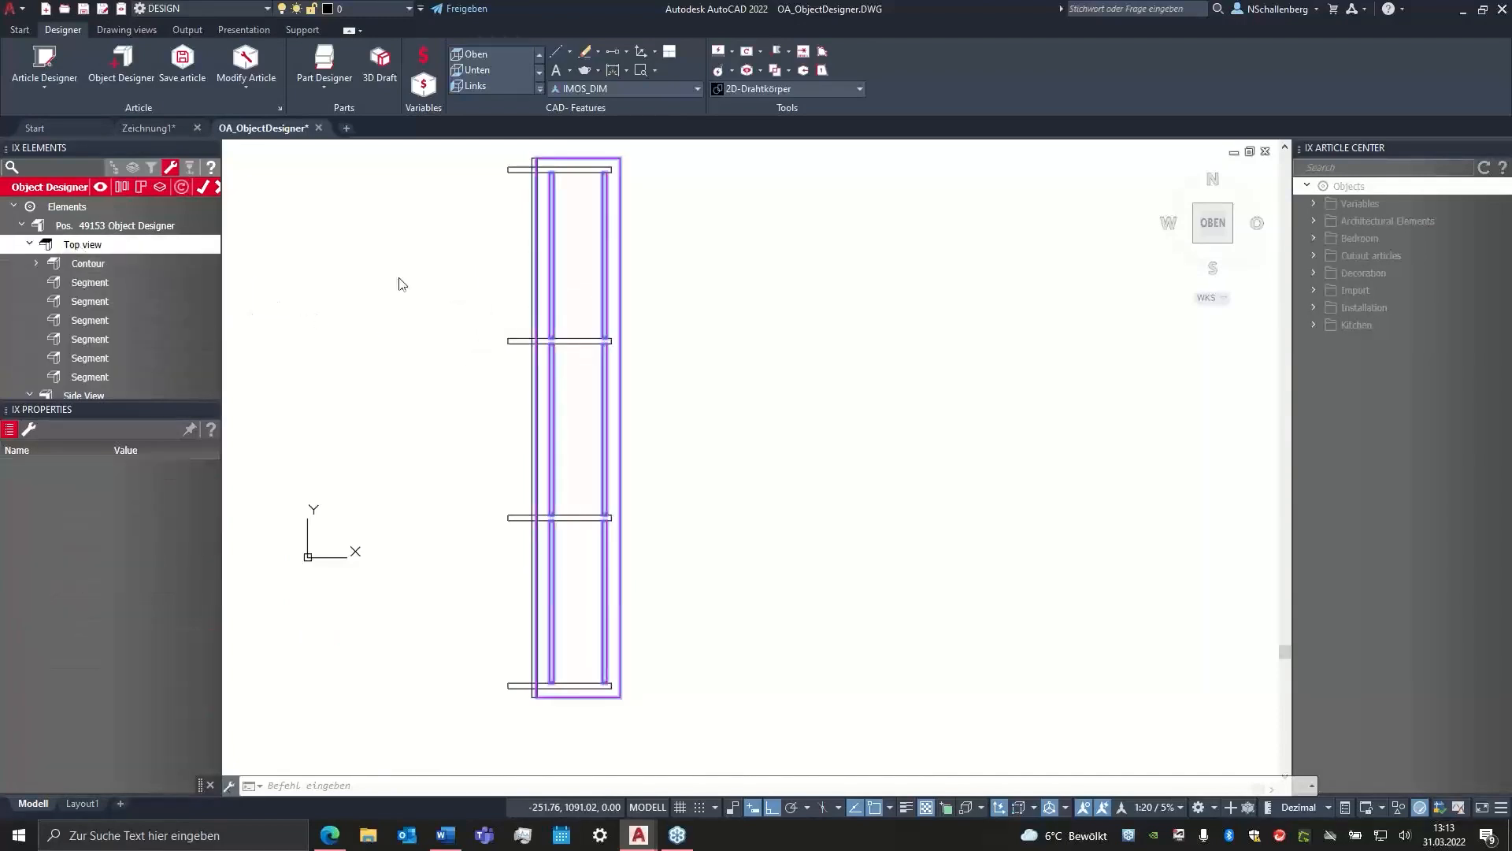
middle_drag(402, 284, 417, 363)
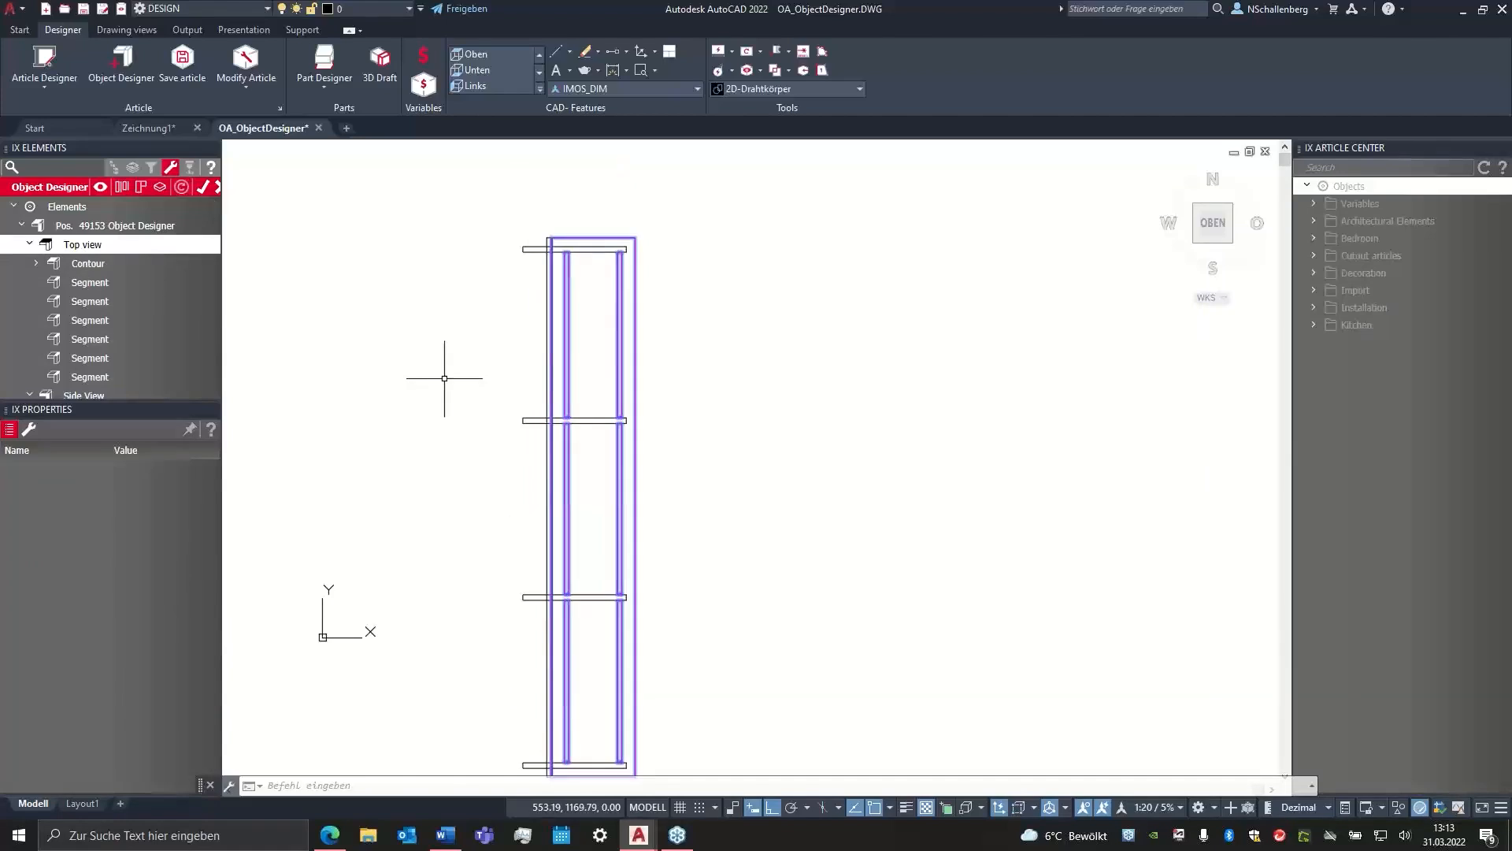
scroll(441, 431, down, 2)
scroll(441, 433, up, 2)
middle_drag(447, 444, 441, 366)
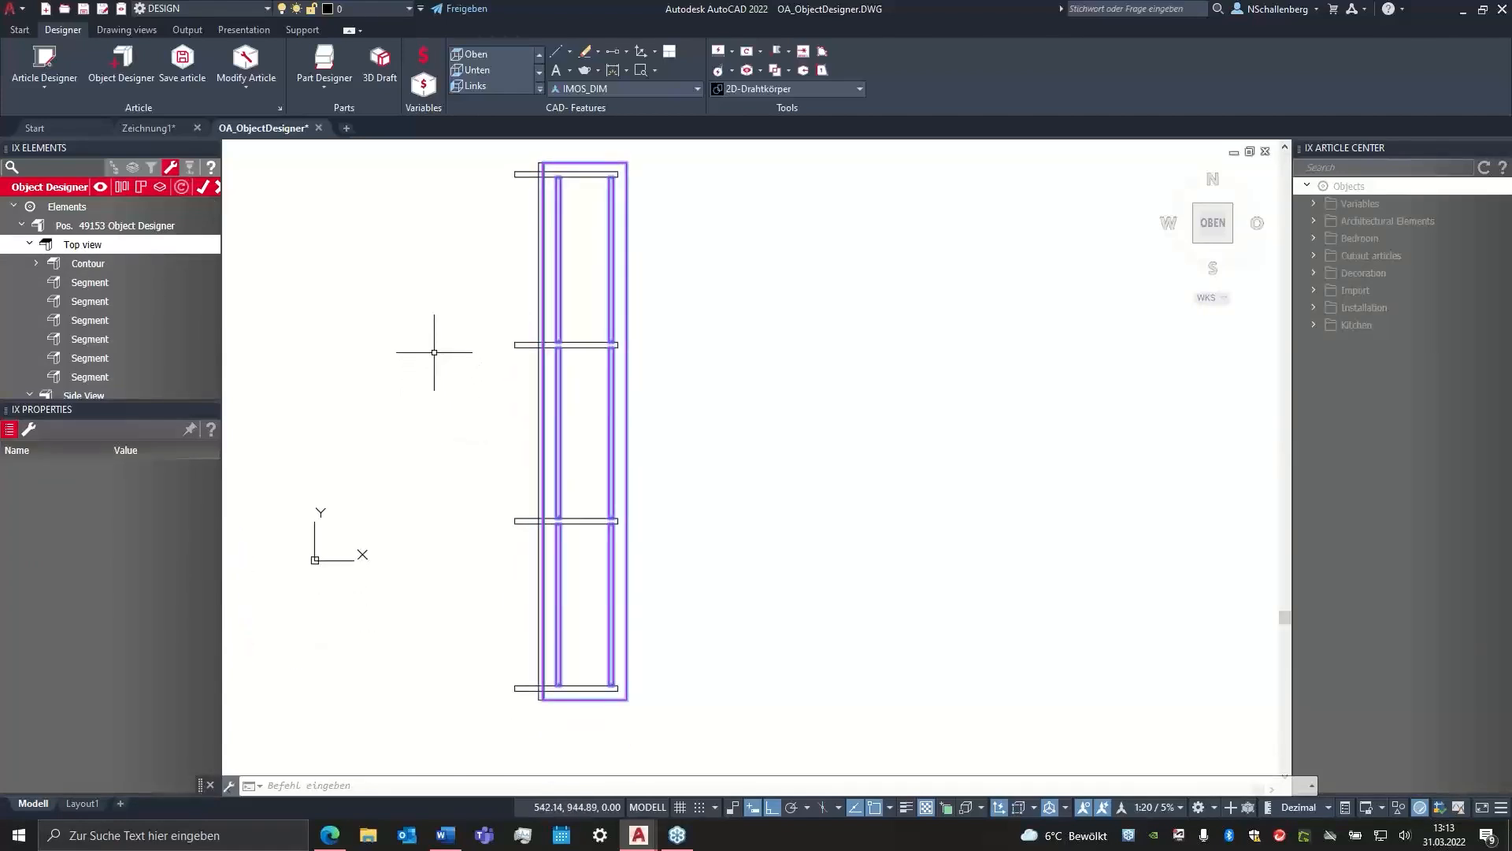
- Add a Top view segment along the outer edge of the lowest side frame, running from its front end to its rear end
click(29, 430)
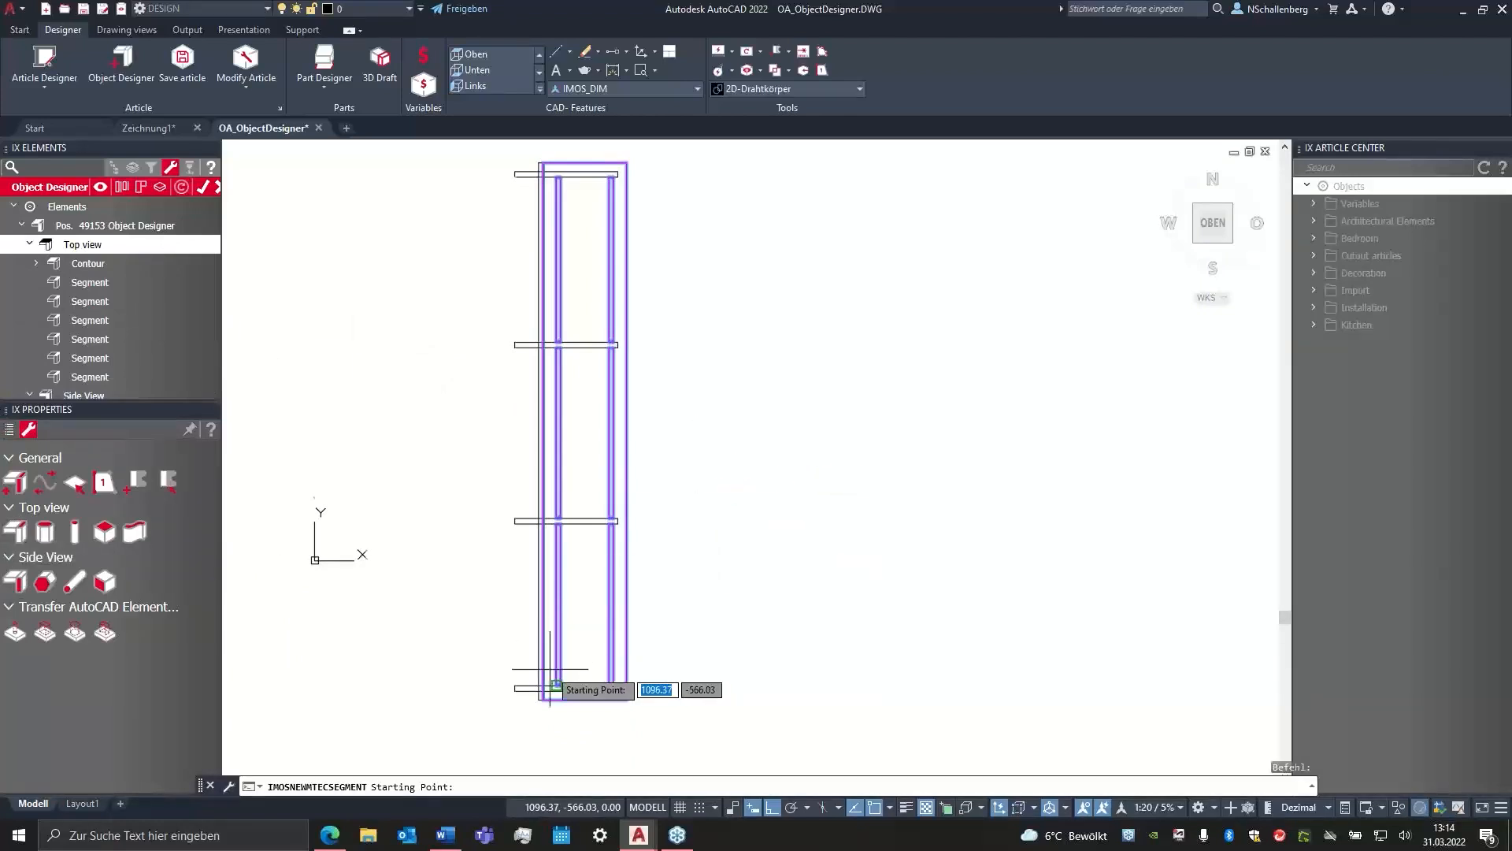
scroll(557, 686, up, 8)
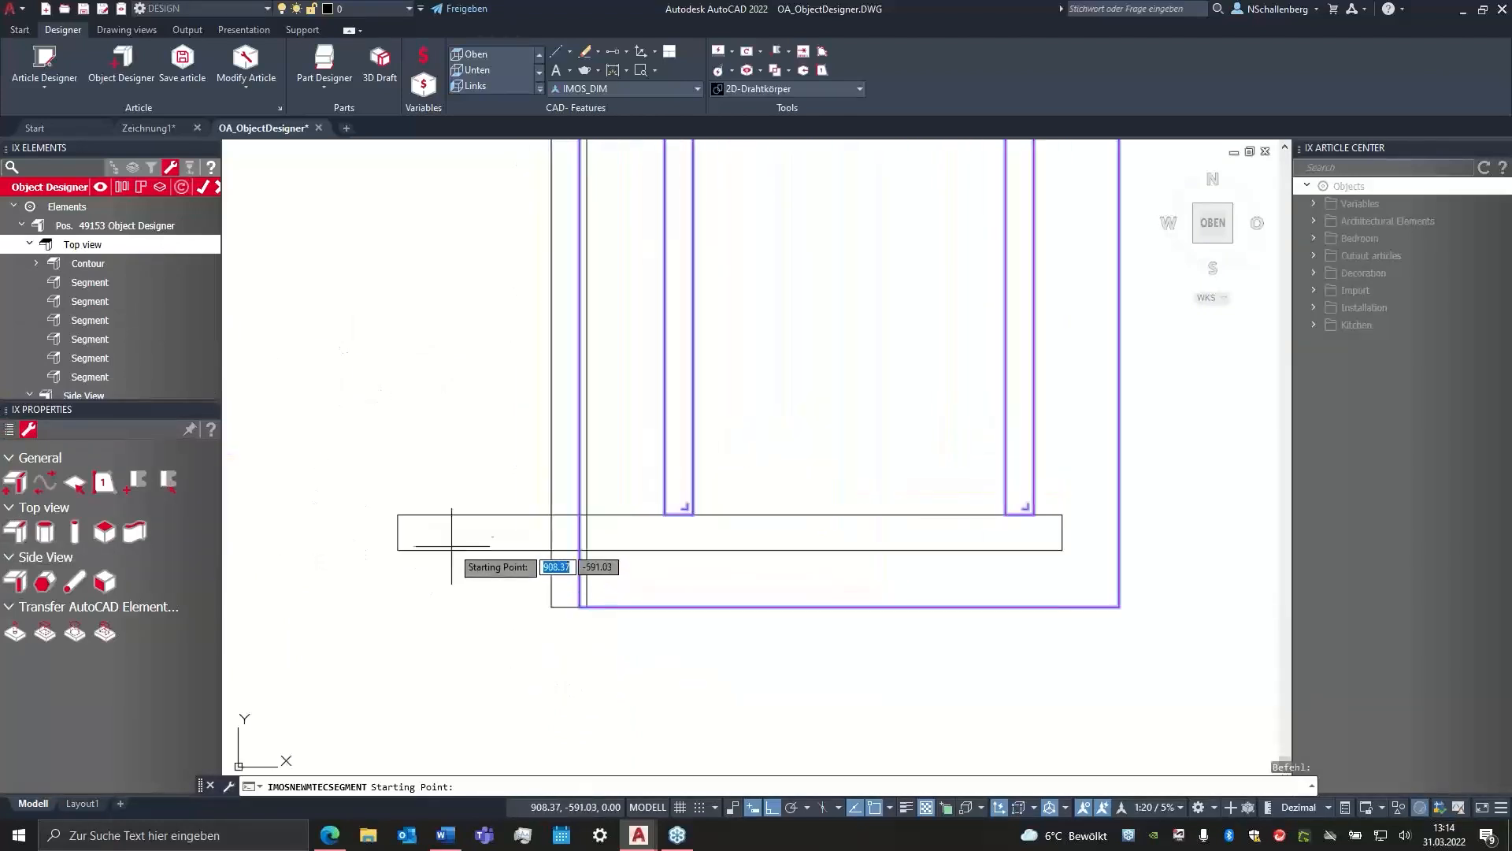
middle_drag(454, 539, 445, 549)
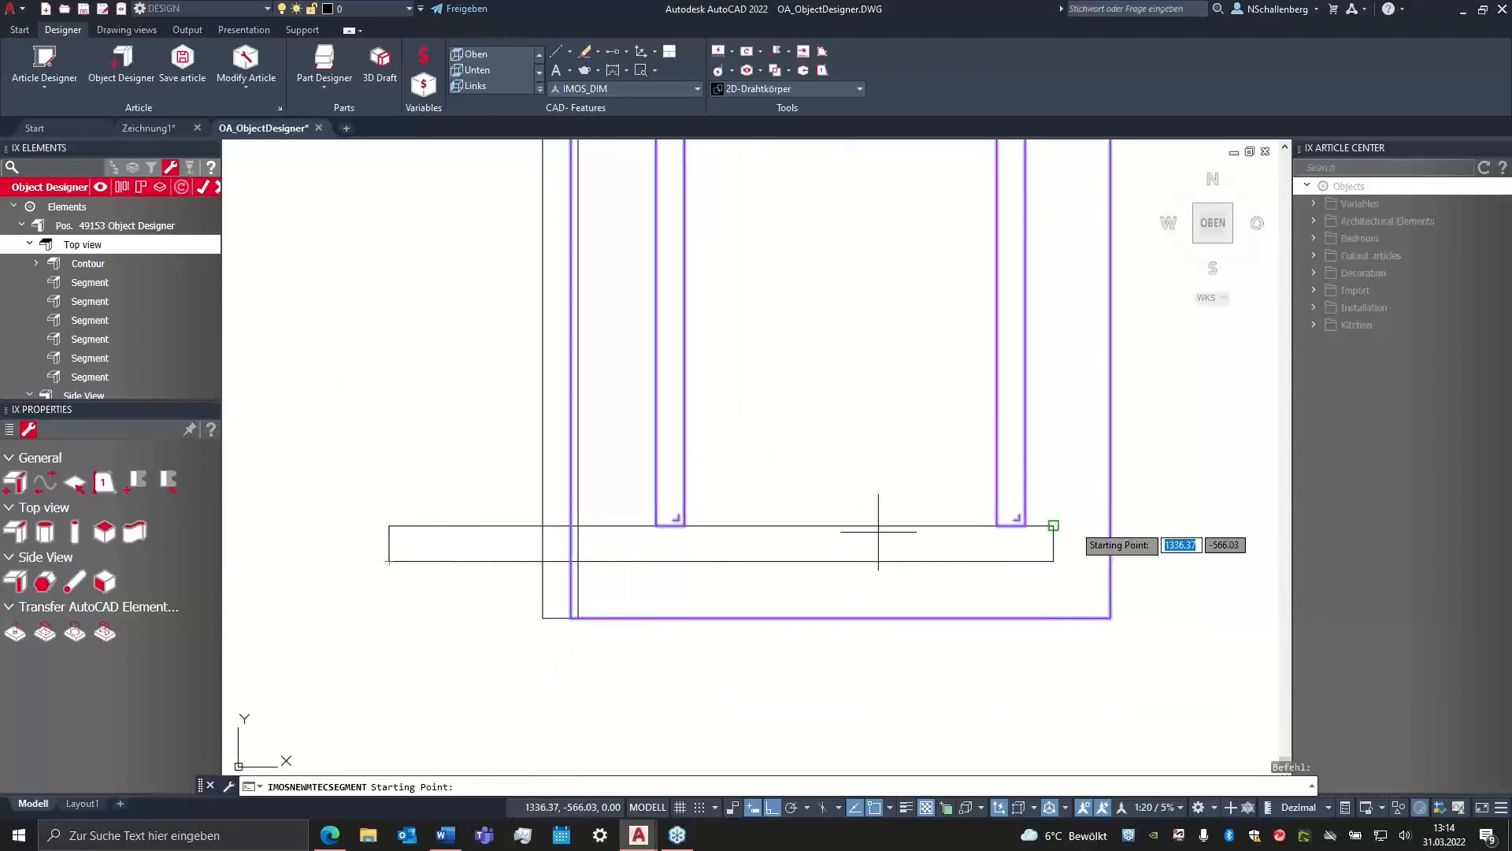
click(1054, 561)
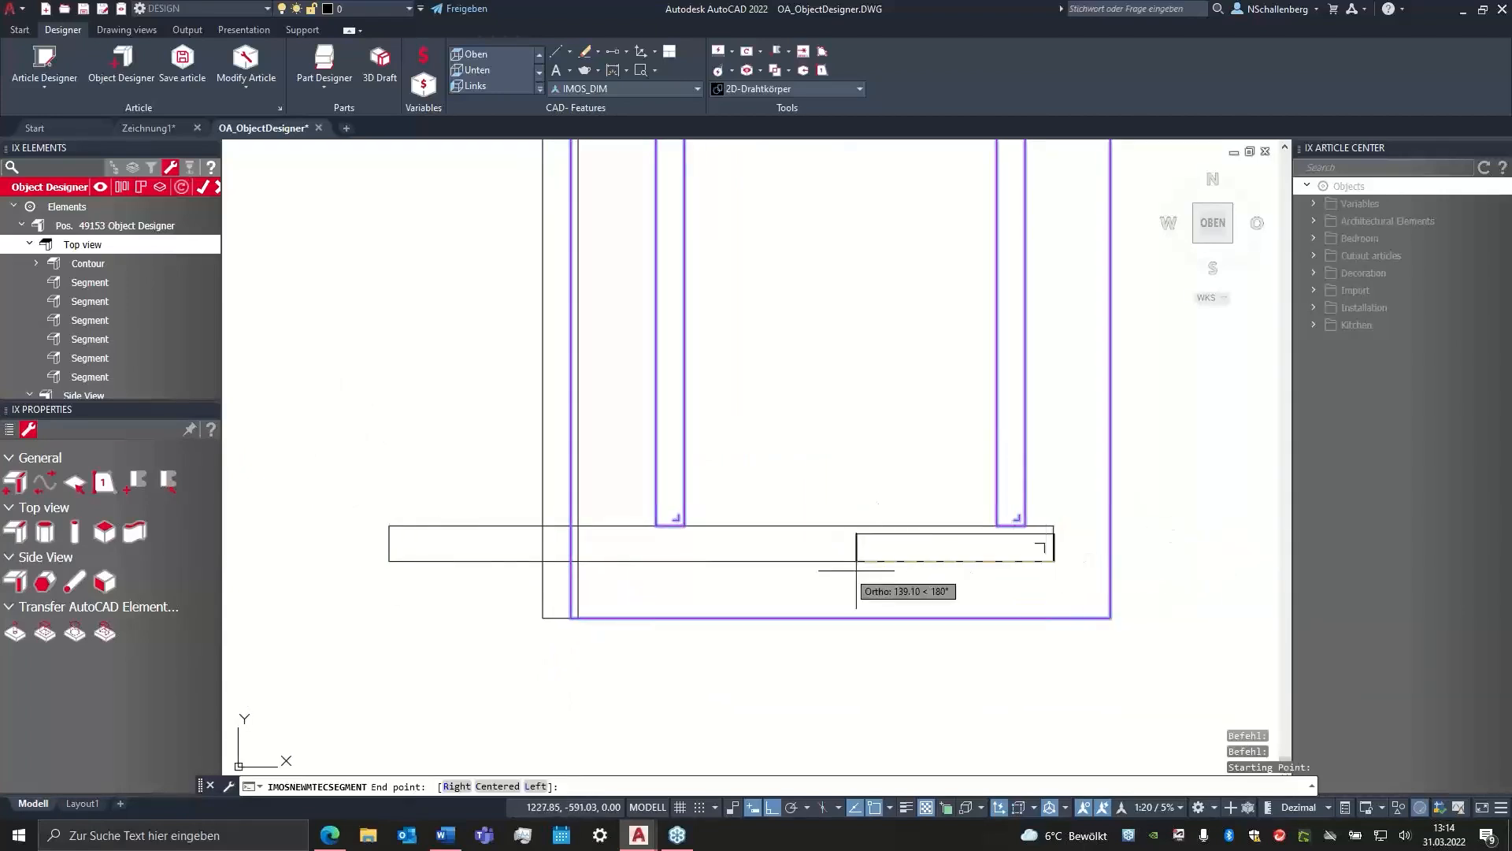
click(389, 560)
right_click(405, 547)
- Add a Top view segment for the second side frame from the bottom of the plan, from front end to rear end
scroll(446, 456, down, 3)
middle_drag(520, 364, 627, 607)
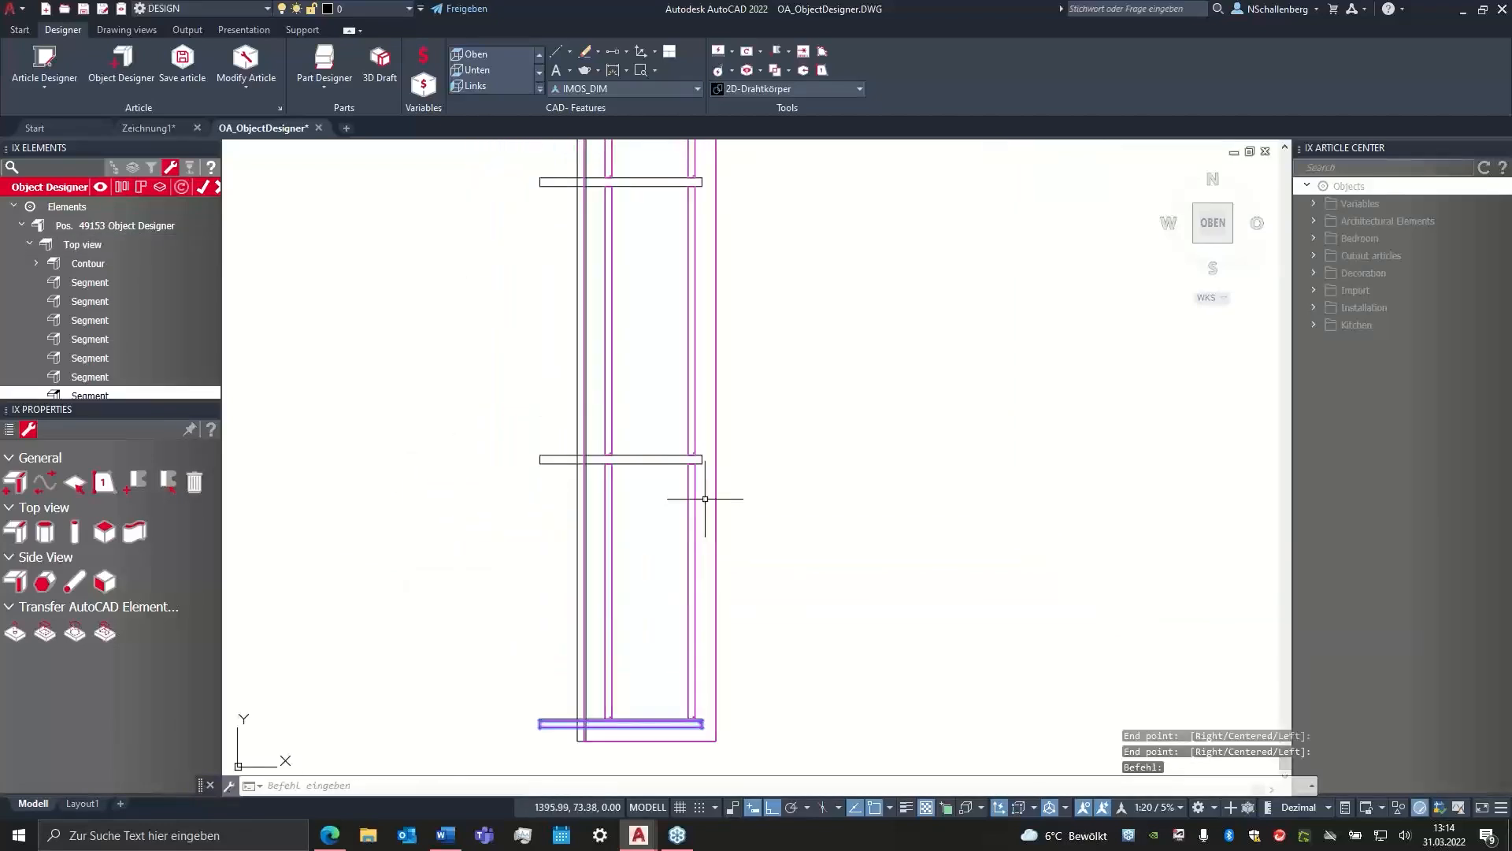
right_click(707, 466)
scroll(707, 465, up, 2)
click(693, 466)
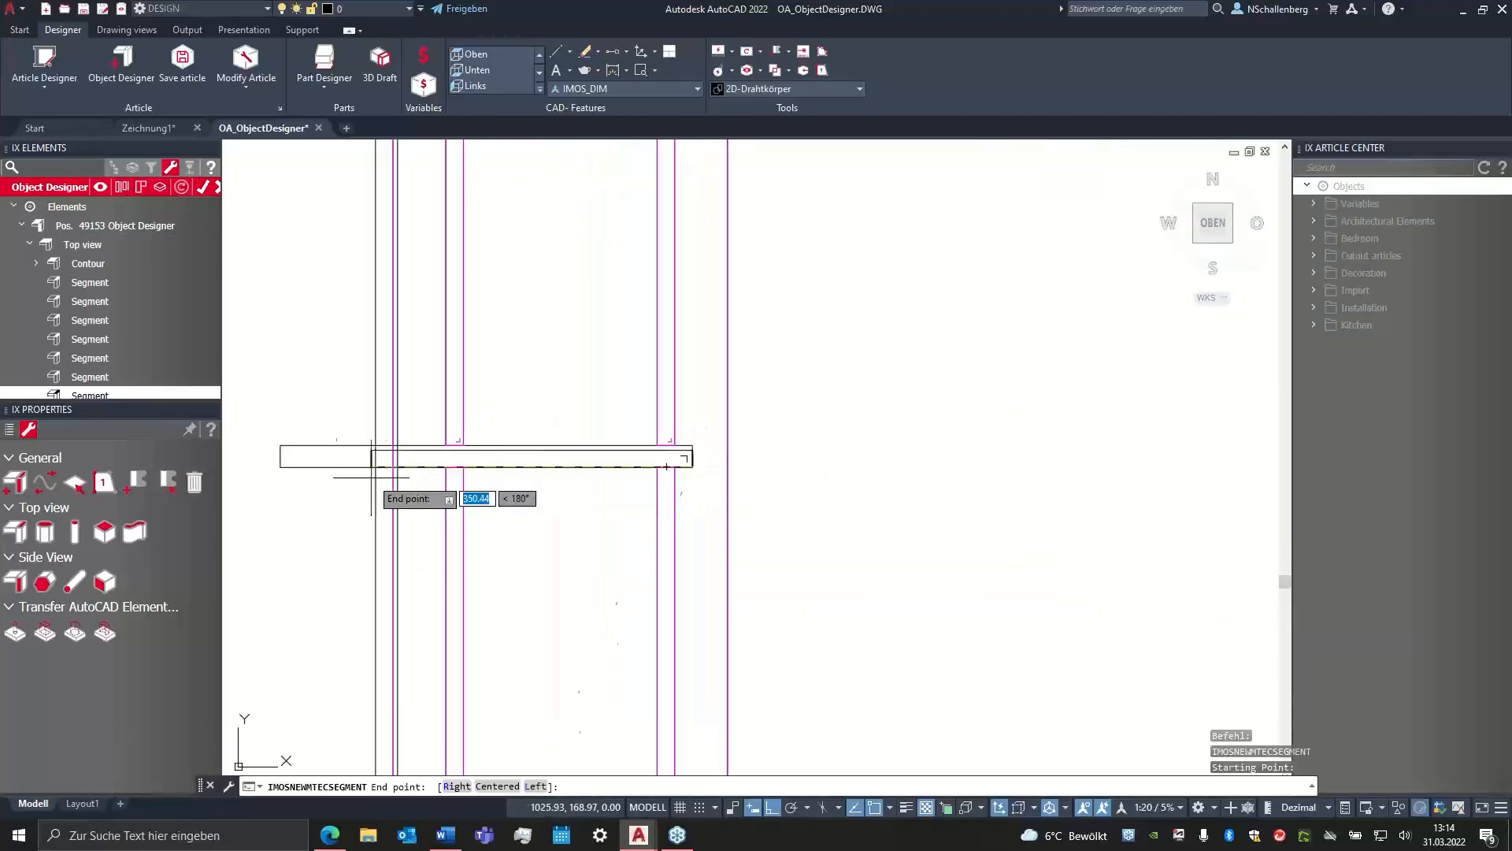
click(281, 465)
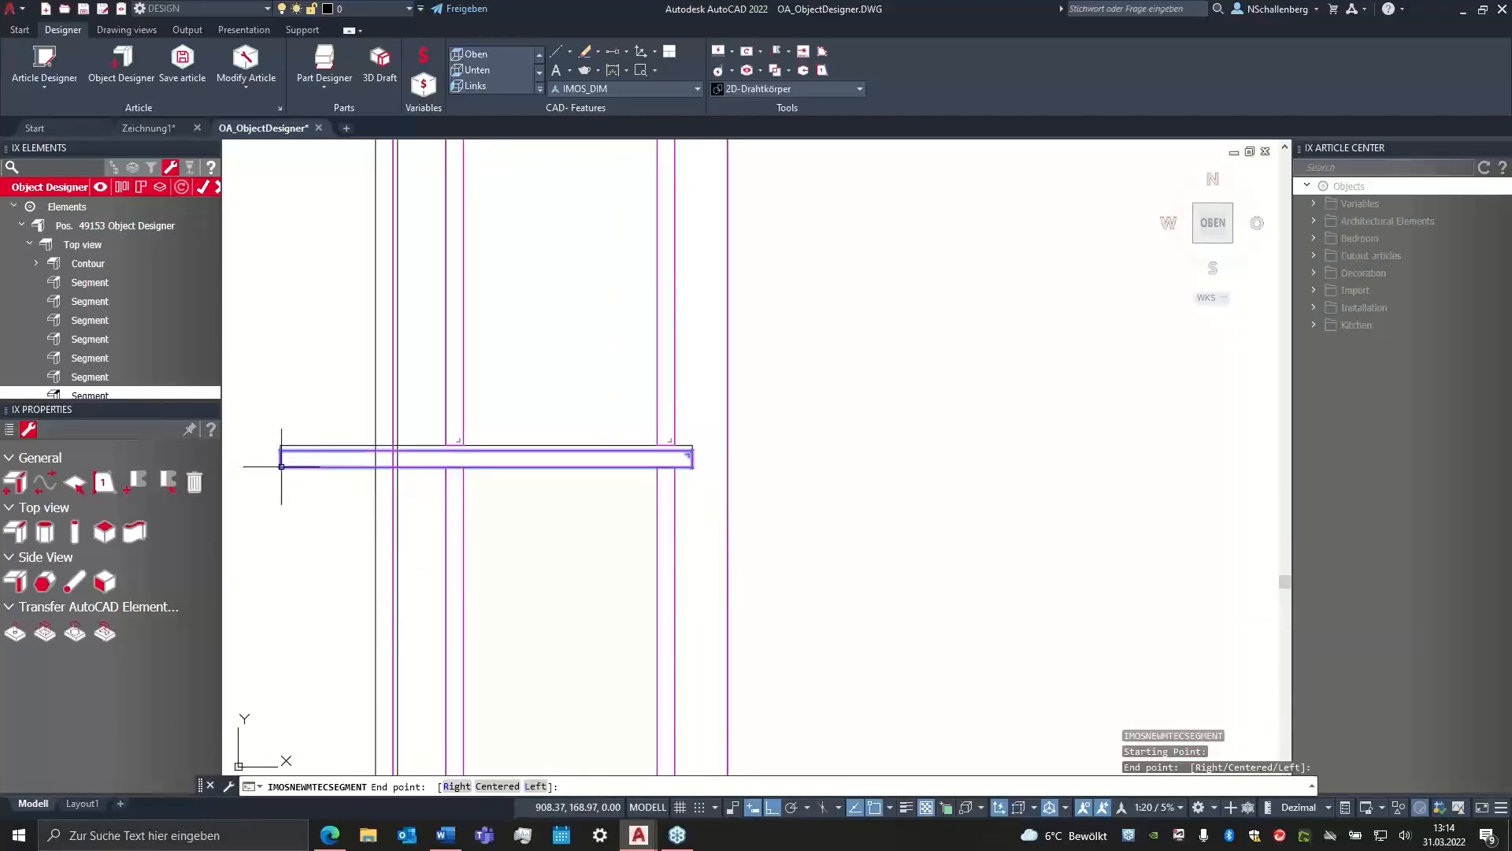
right_click(594, 540)
- Add a Top view segment for the third side frame from the bottom of the plan, from front end to rear end
scroll(594, 540, down, 4)
middle_drag(559, 309, 573, 377)
scroll(634, 508, up, 3)
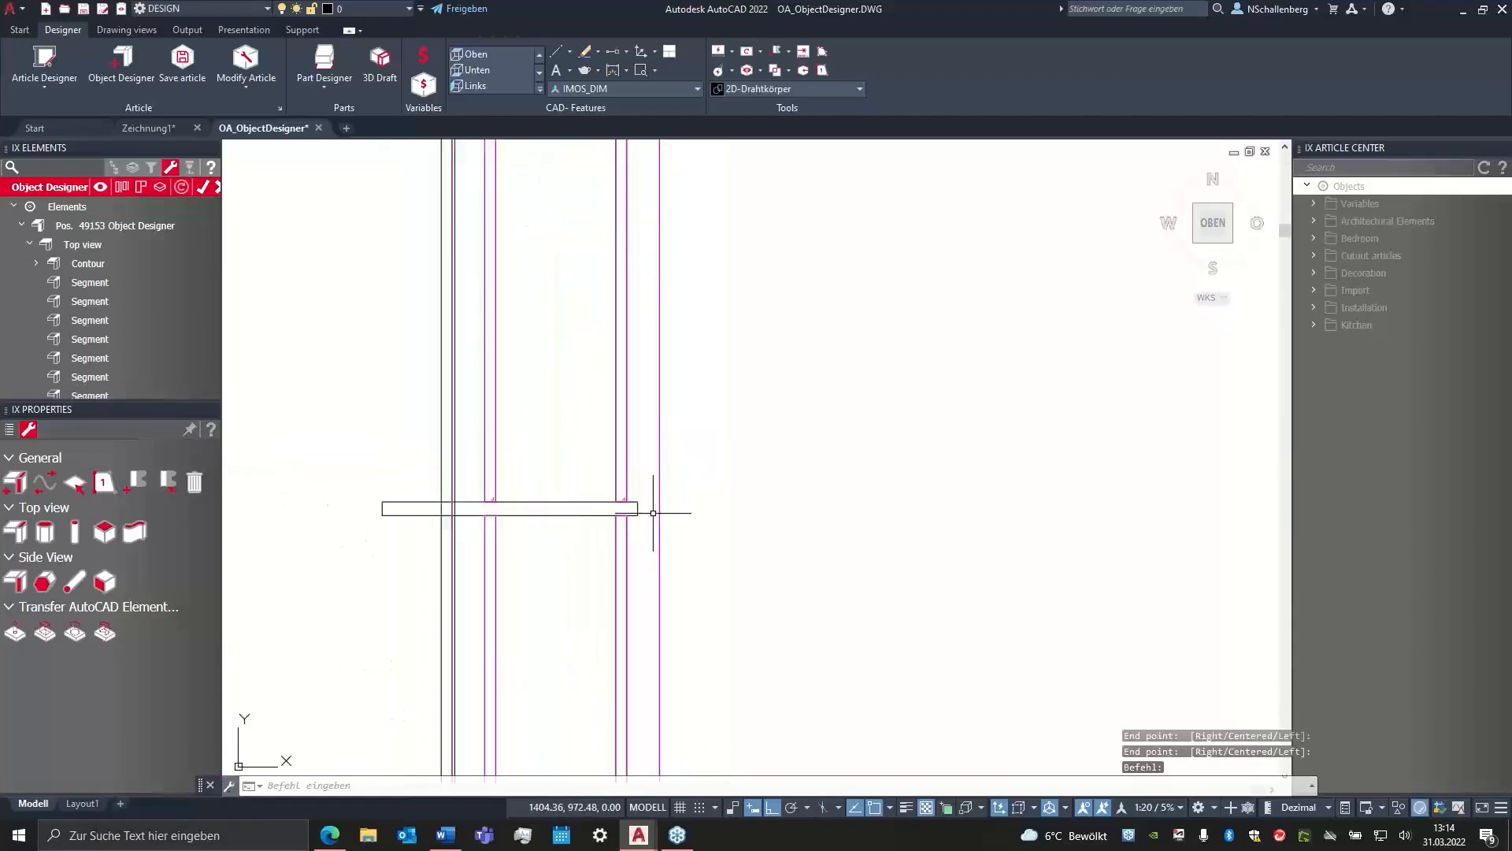
right_click(627, 508)
click(628, 517)
middle_drag(400, 516, 710, 490)
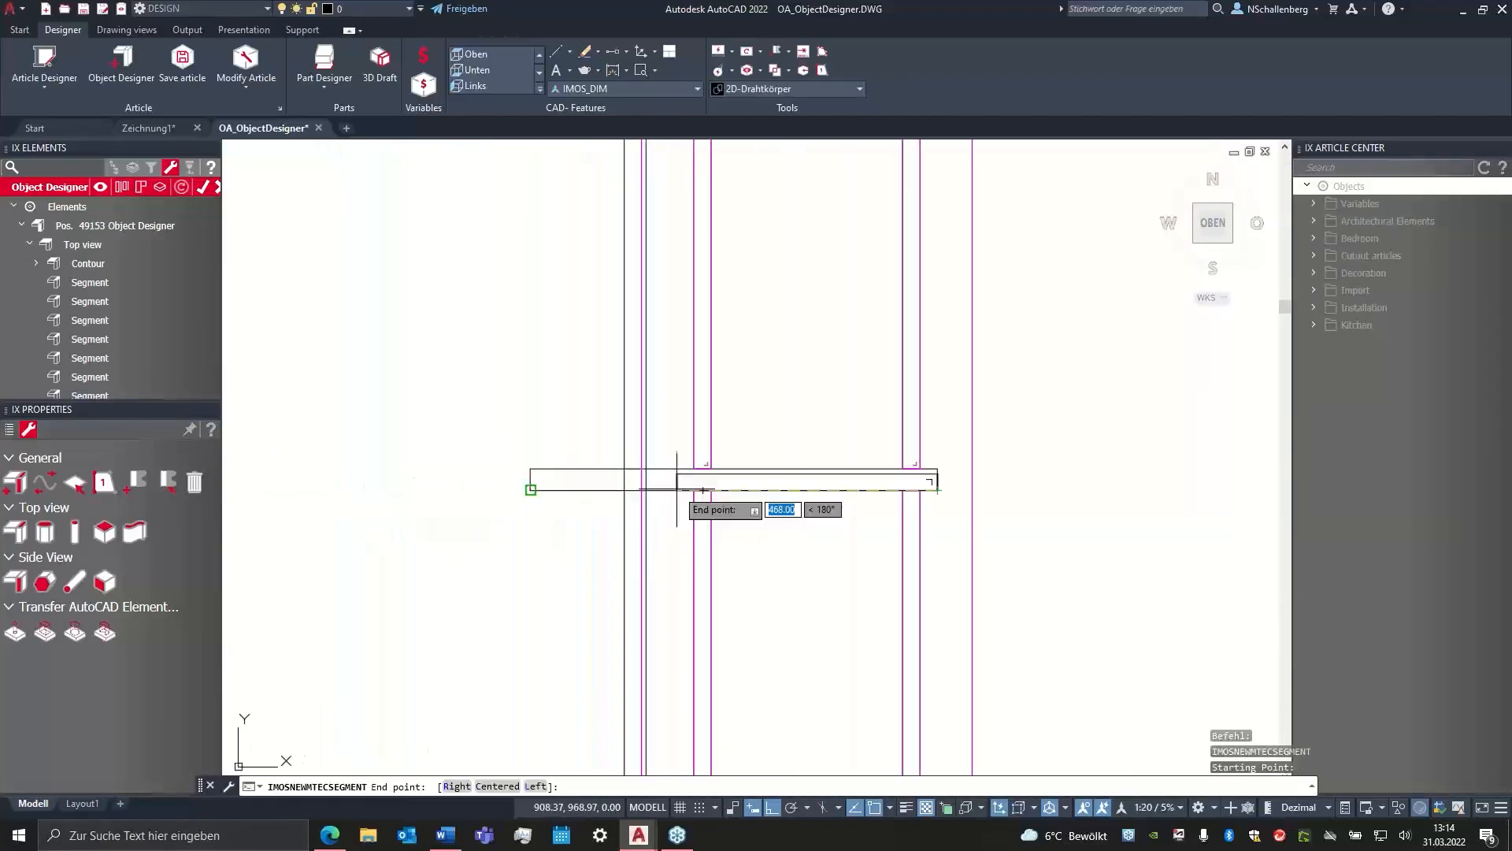
click(530, 488)
right_click(530, 488)
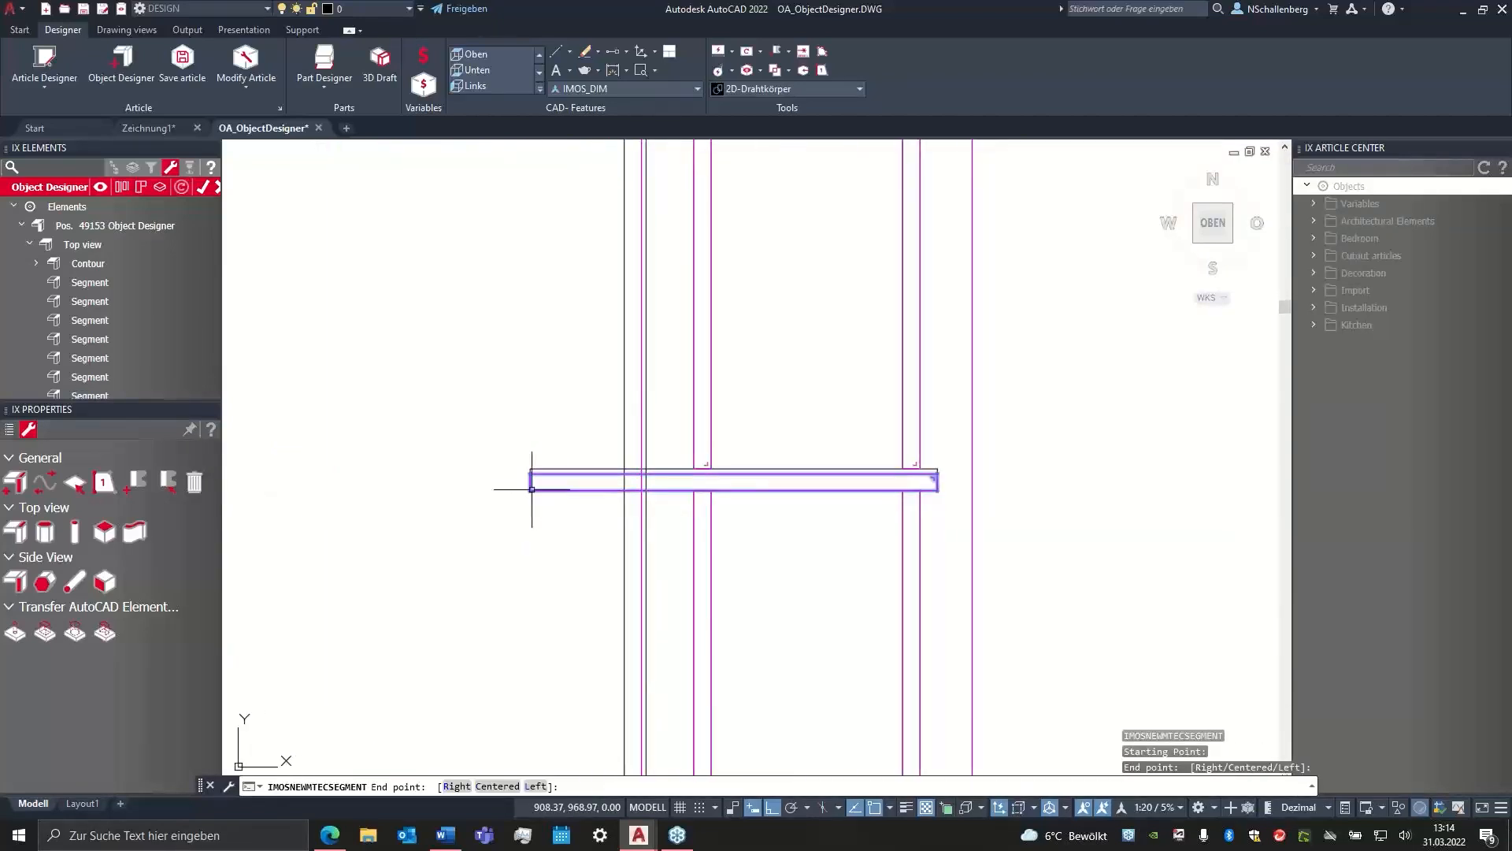
- Add a Top view segment along the inner edge of the uppermost side frame, from its front end to its rear end
scroll(579, 484, down, 3)
middle_drag(669, 307, 666, 319)
scroll(702, 418, up, 3)
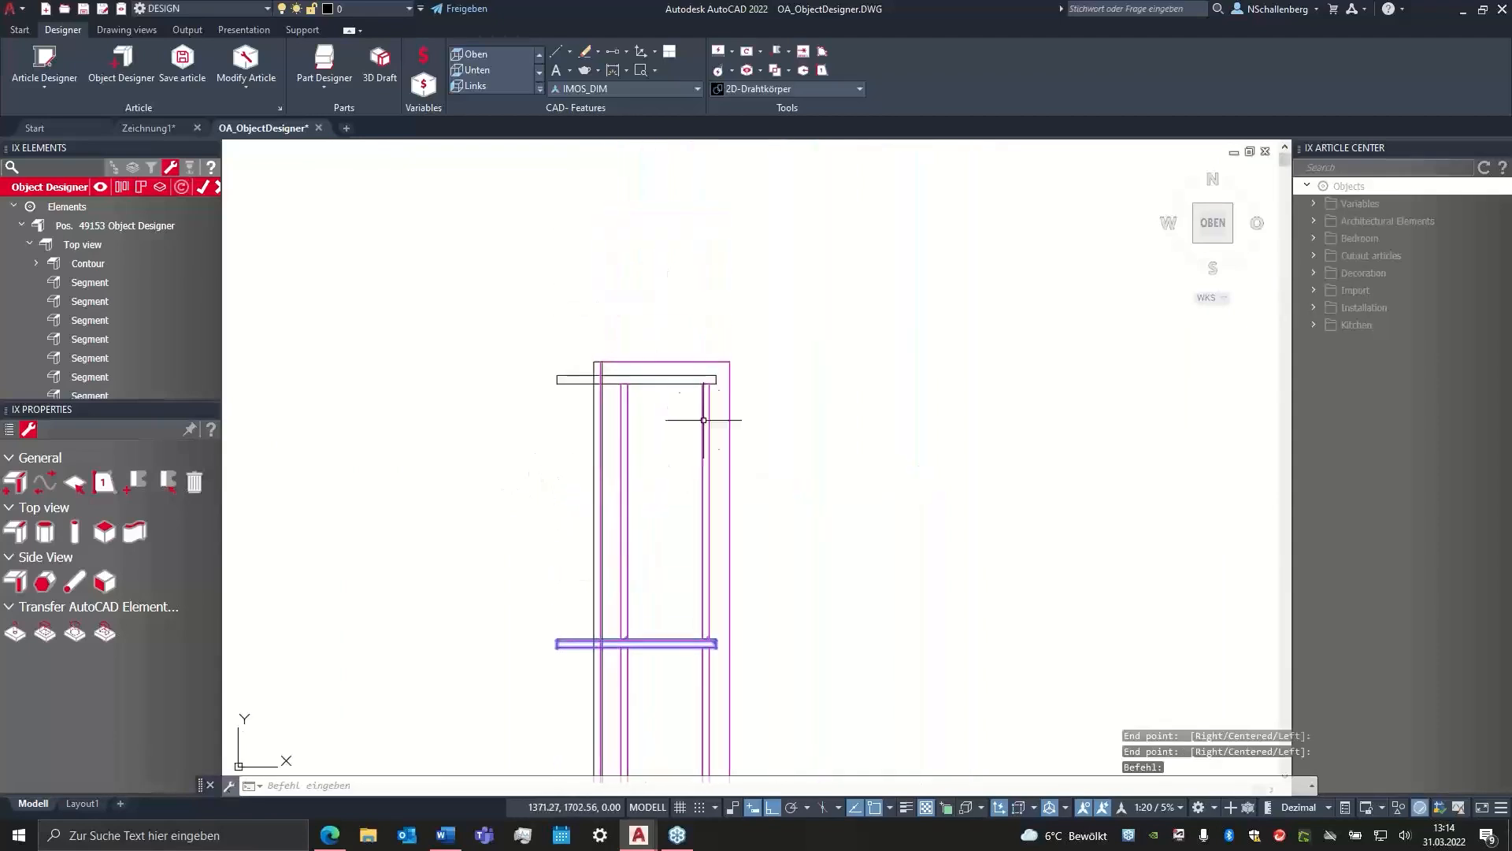
right_click(709, 394)
click(705, 385)
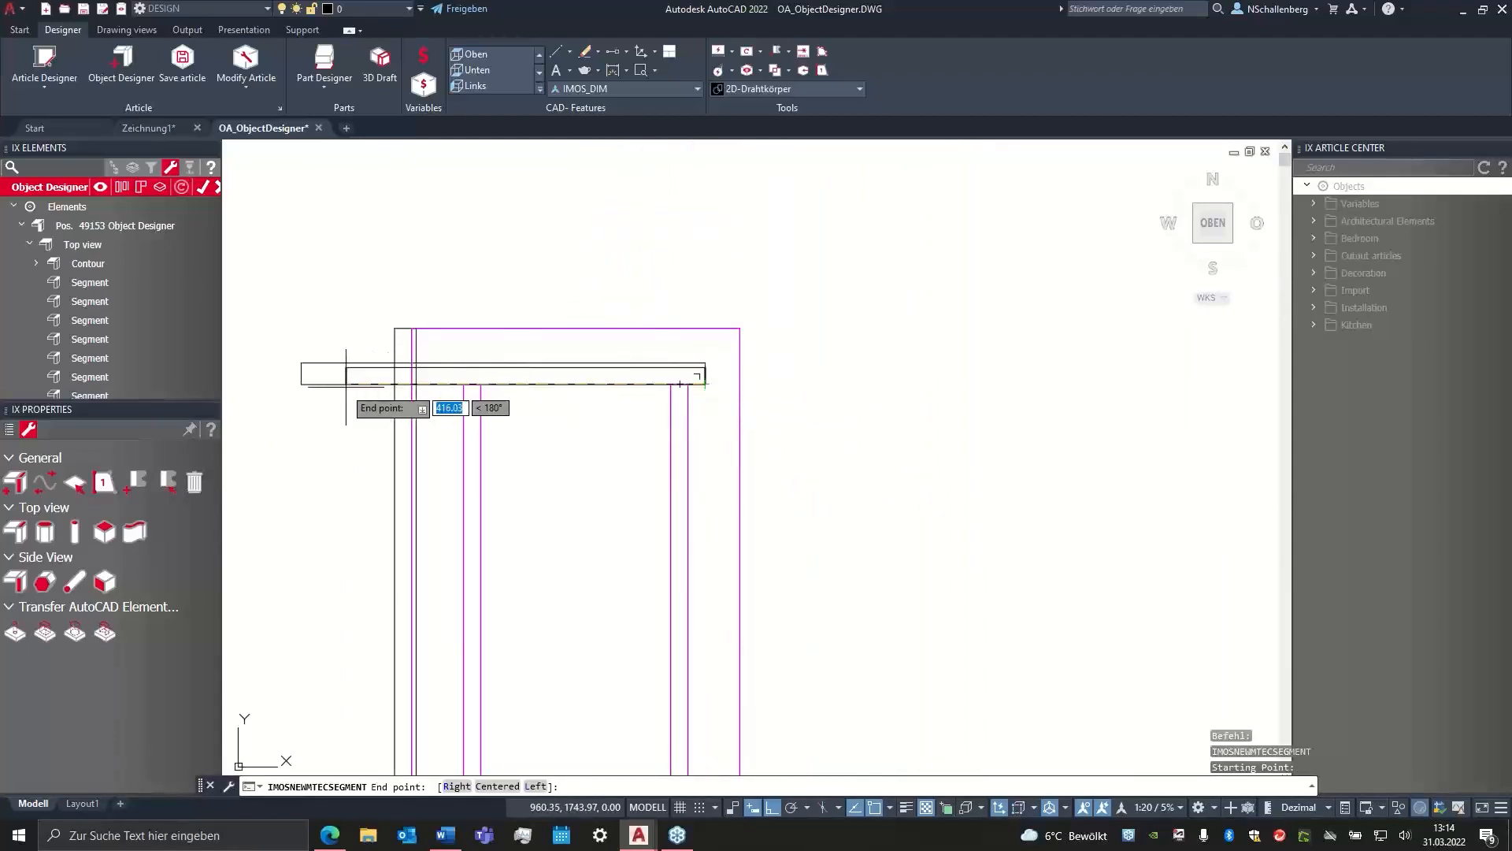
click(306, 385)
right_click(306, 385)
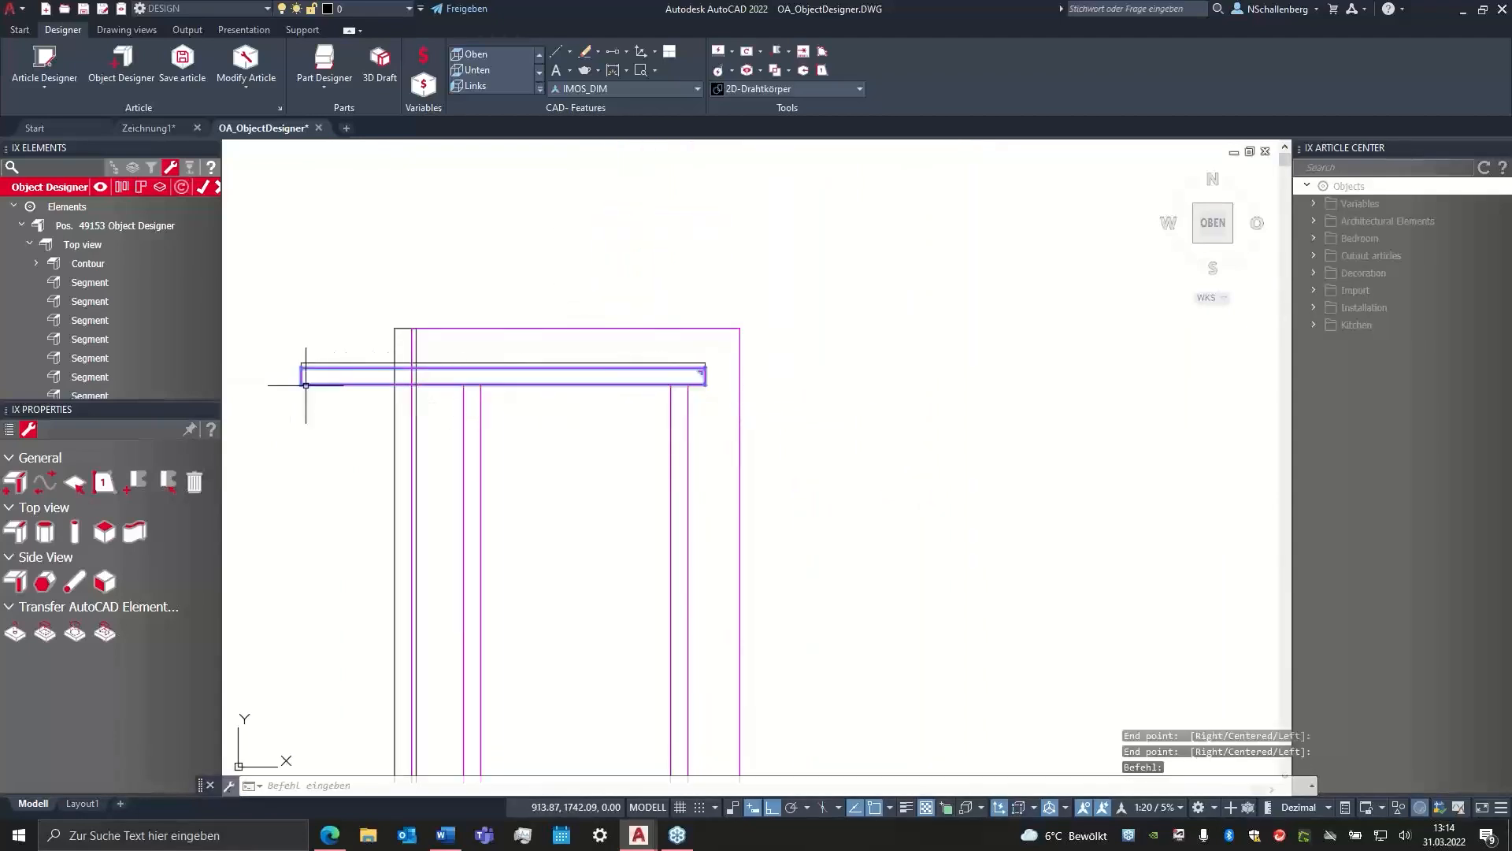
scroll(551, 410, down, 5)
scroll(665, 347, down, 4)
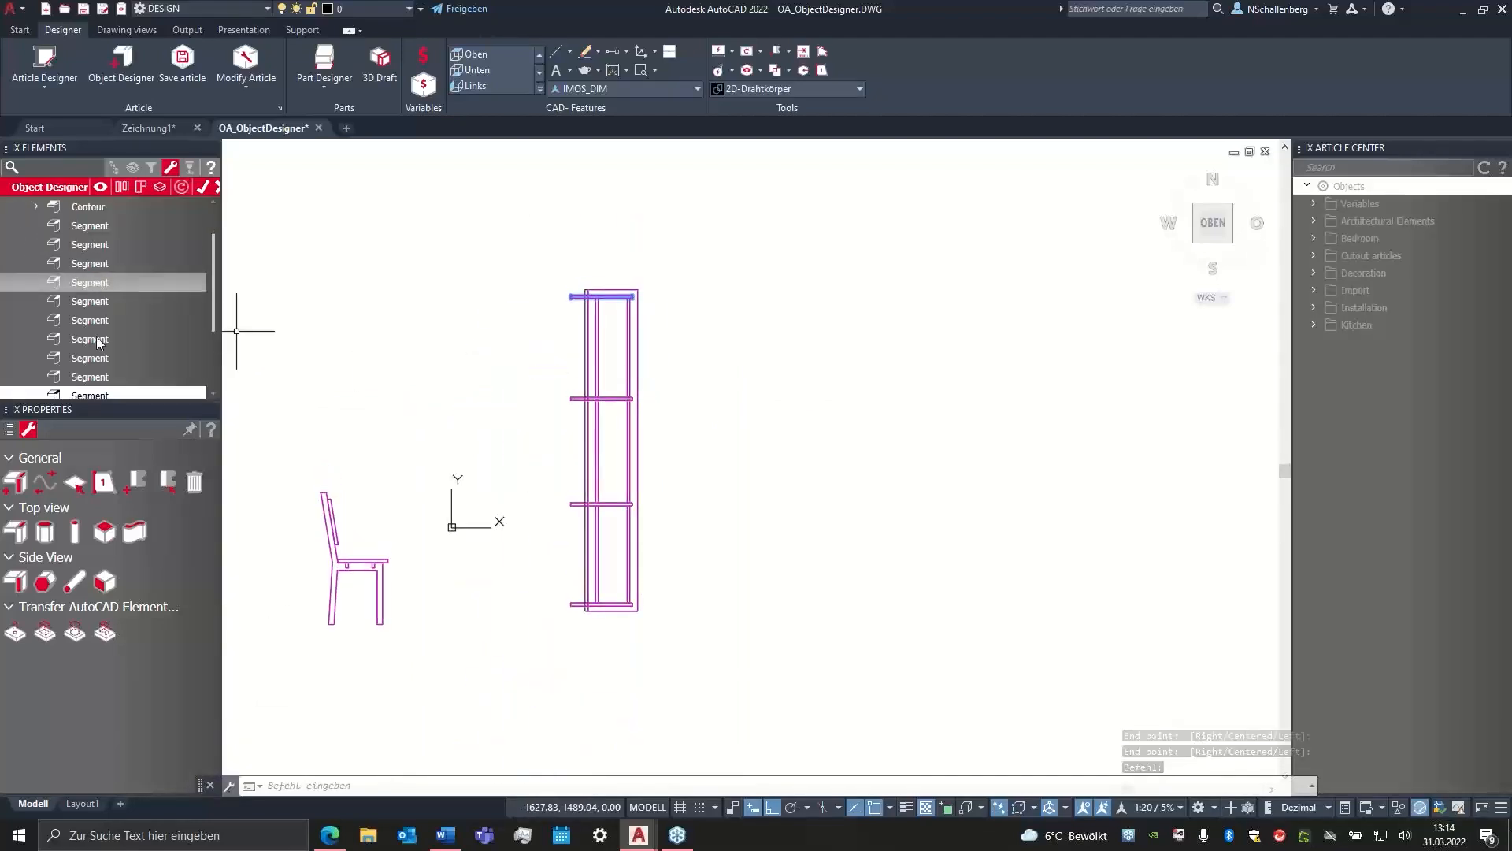
- Assign the 25 mm solid-wood material OA_iX_SW25_Oak_M to the four Top view segments of the side frames
scroll(86, 287, down, 3)
click(83, 283)
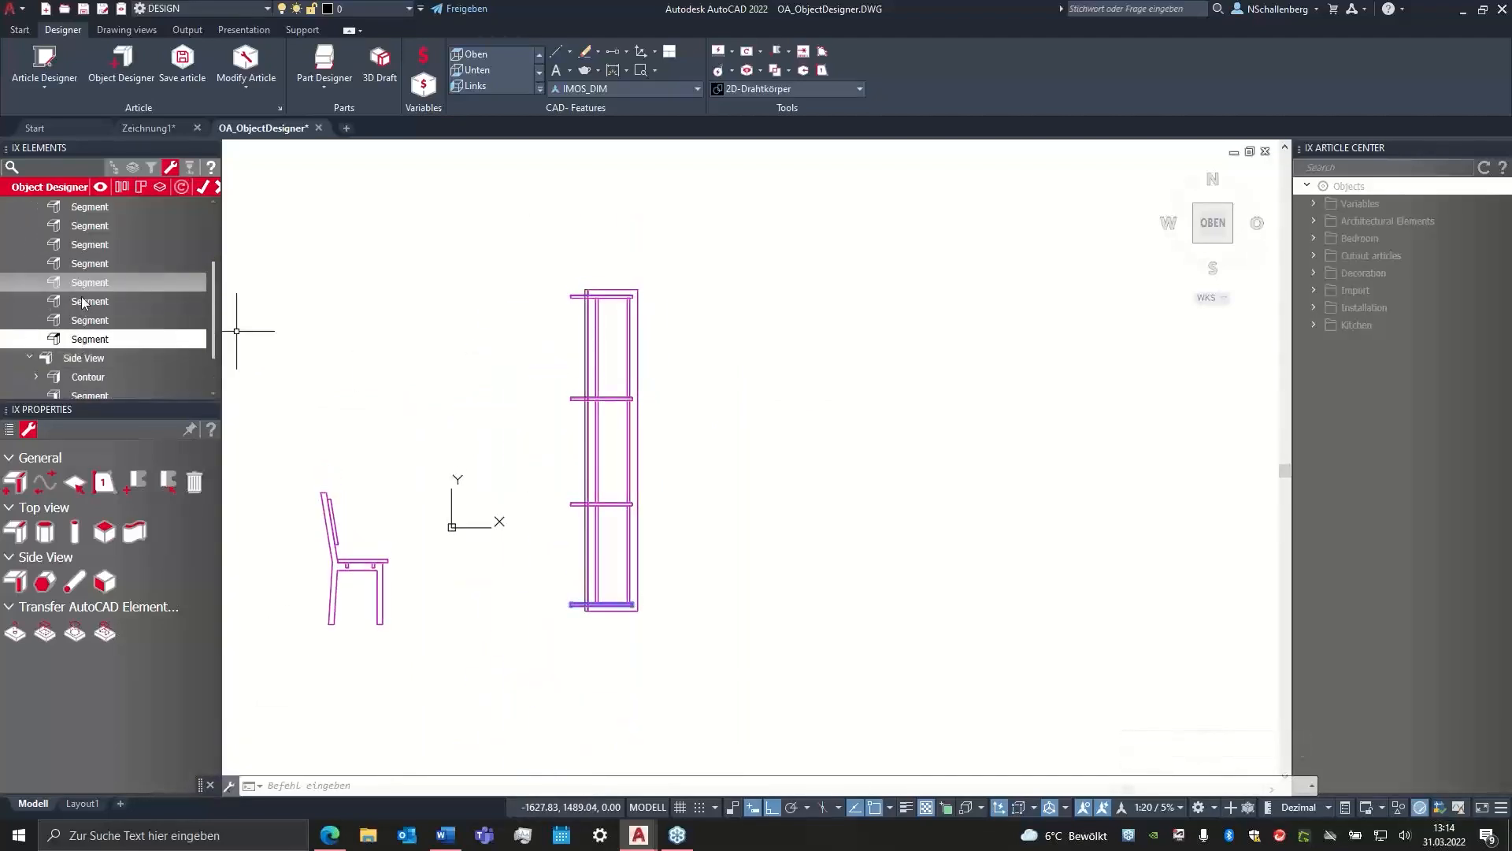
shift+click(88, 341)
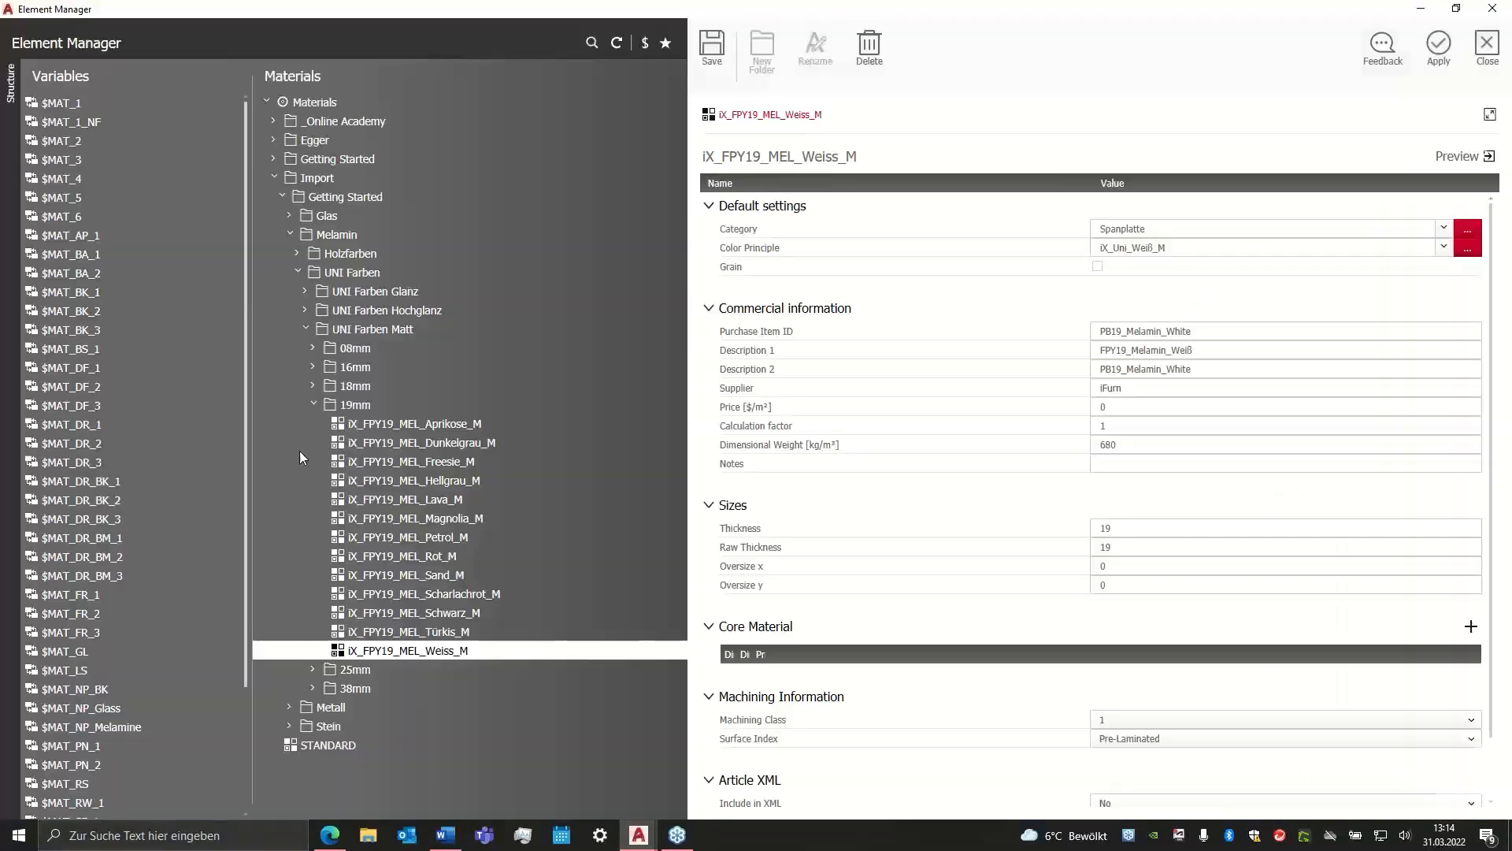
click(273, 122)
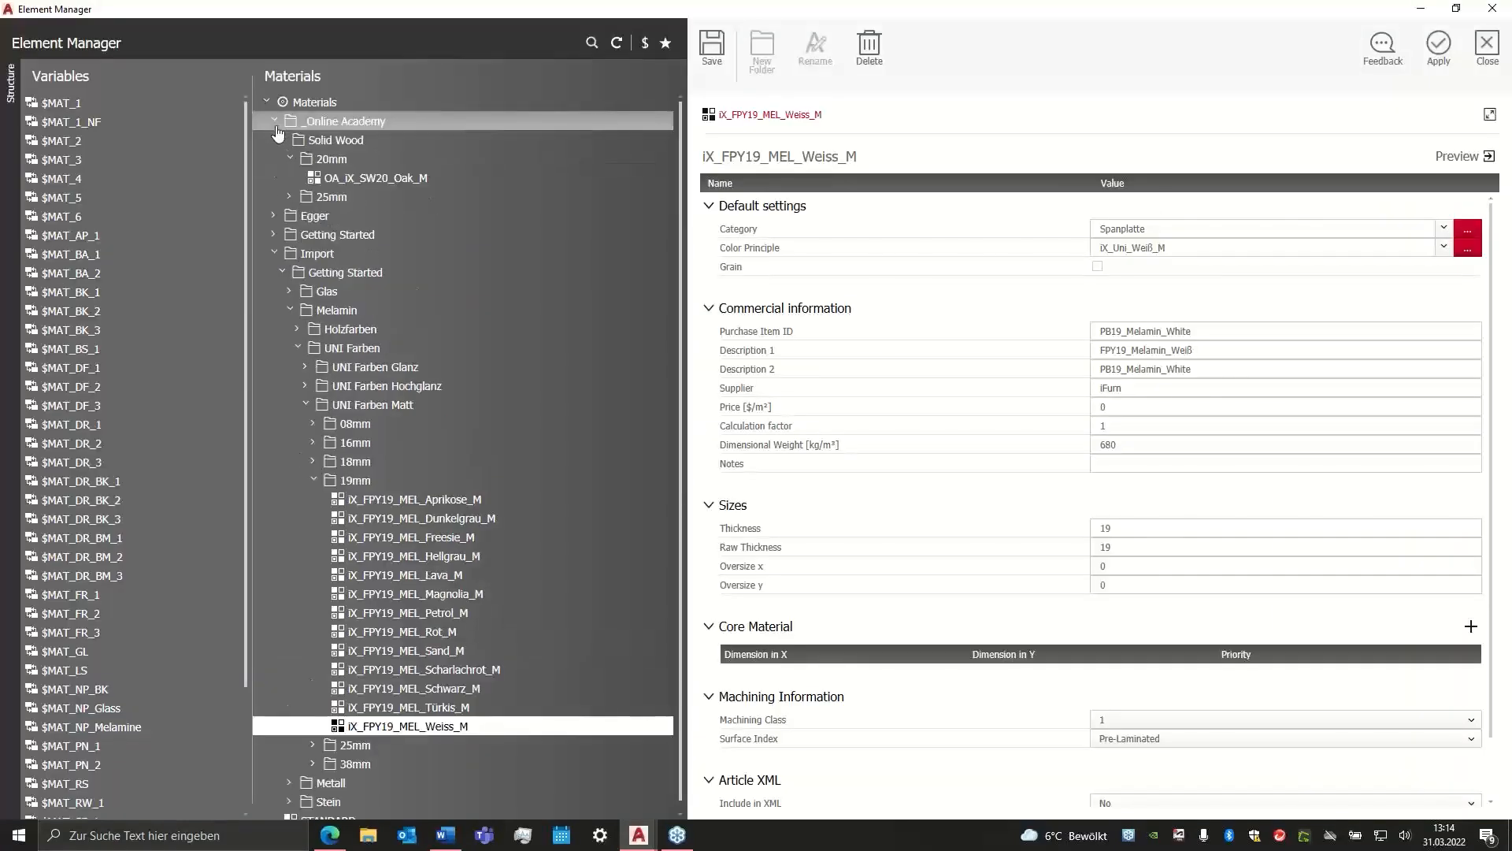
click(292, 197)
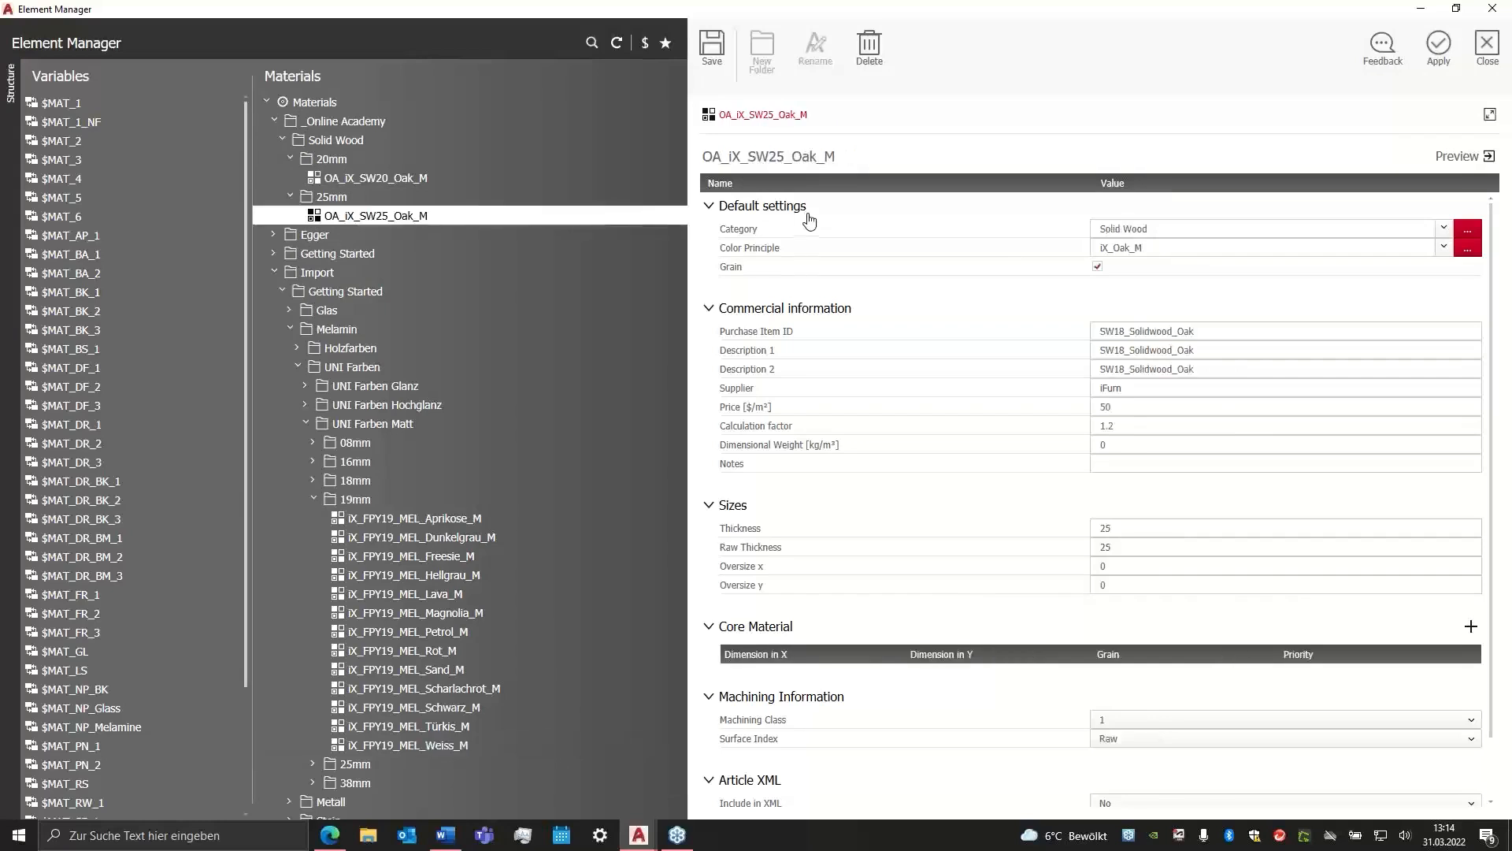
click(1433, 69)
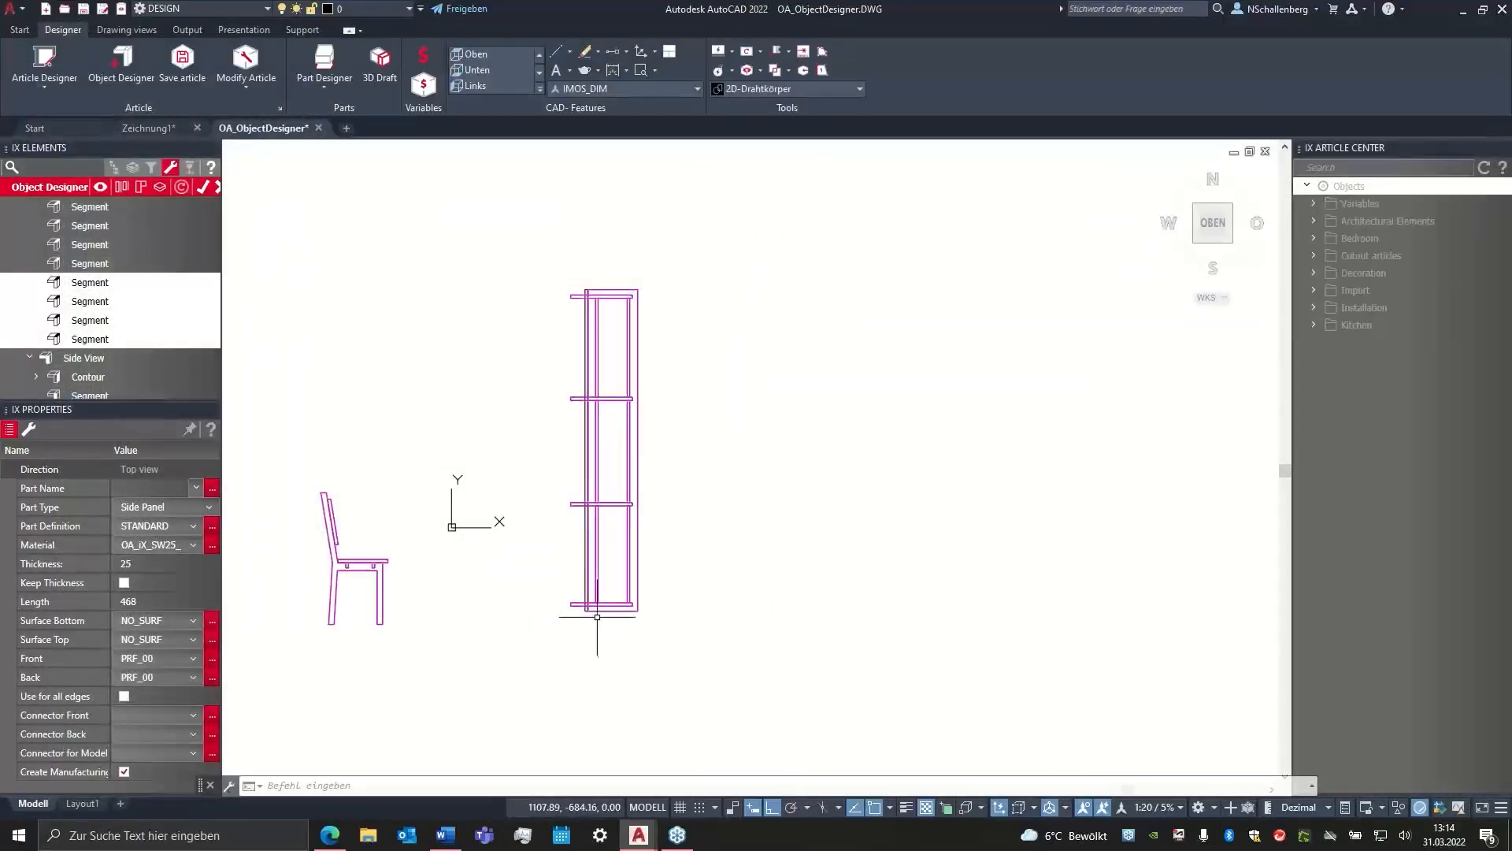
- Examine the side-frame segments and crossbars in the plan, from the lowest frame up to the uppermost one
scroll(597, 618, up, 8)
scroll(598, 618, up, 2)
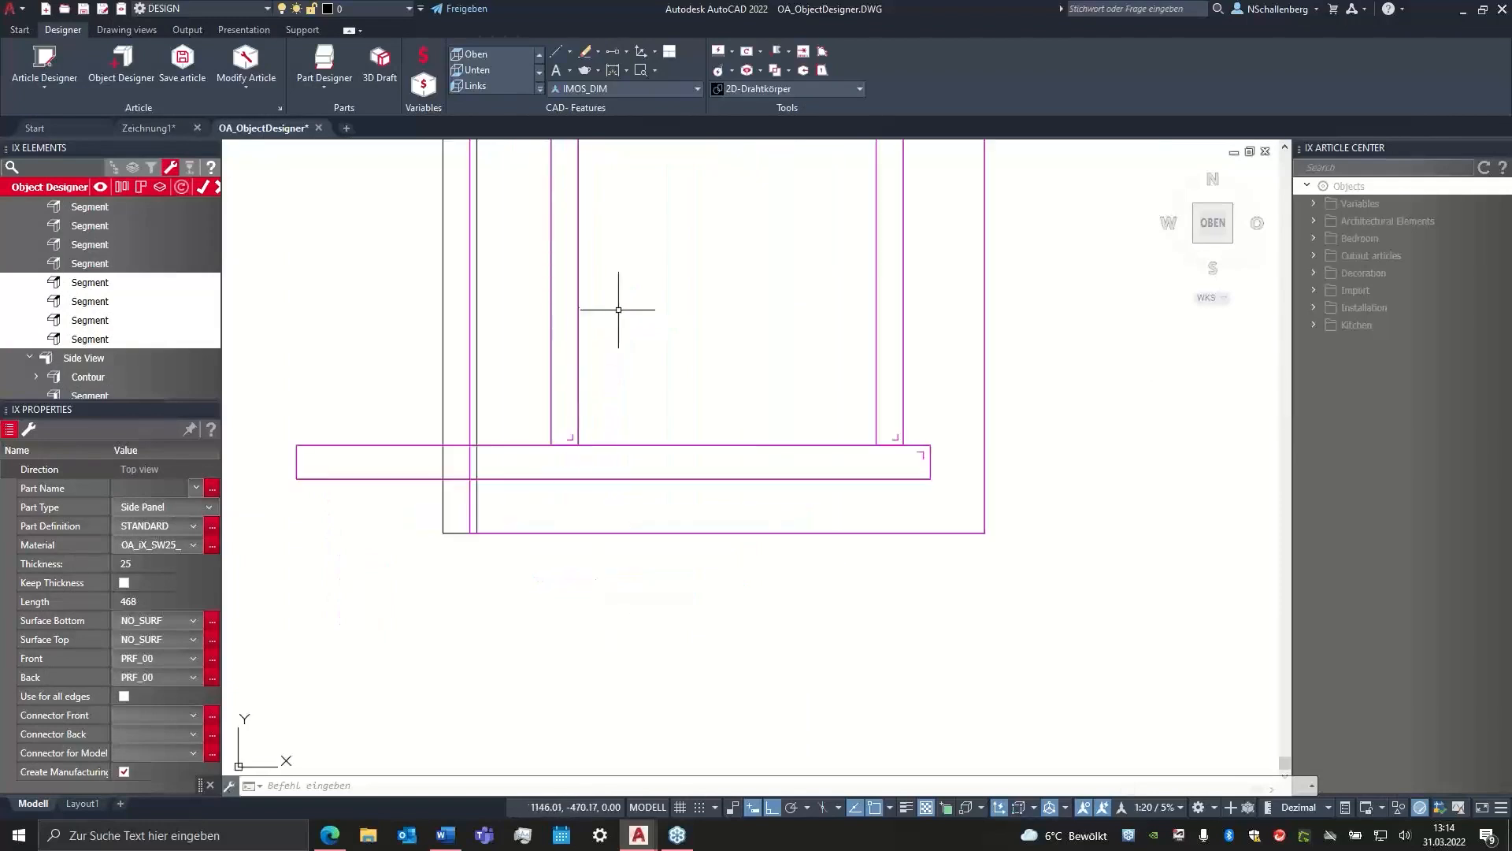
scroll(618, 308, down, 2)
middle_drag(618, 310, 595, 496)
middle_drag(602, 341, 550, 526)
scroll(549, 526, down, 2)
scroll(518, 350, down, 2)
middle_drag(507, 234, 589, 566)
scroll(591, 564, up, 2)
scroll(598, 394, down, 2)
scroll(588, 395, down, 2)
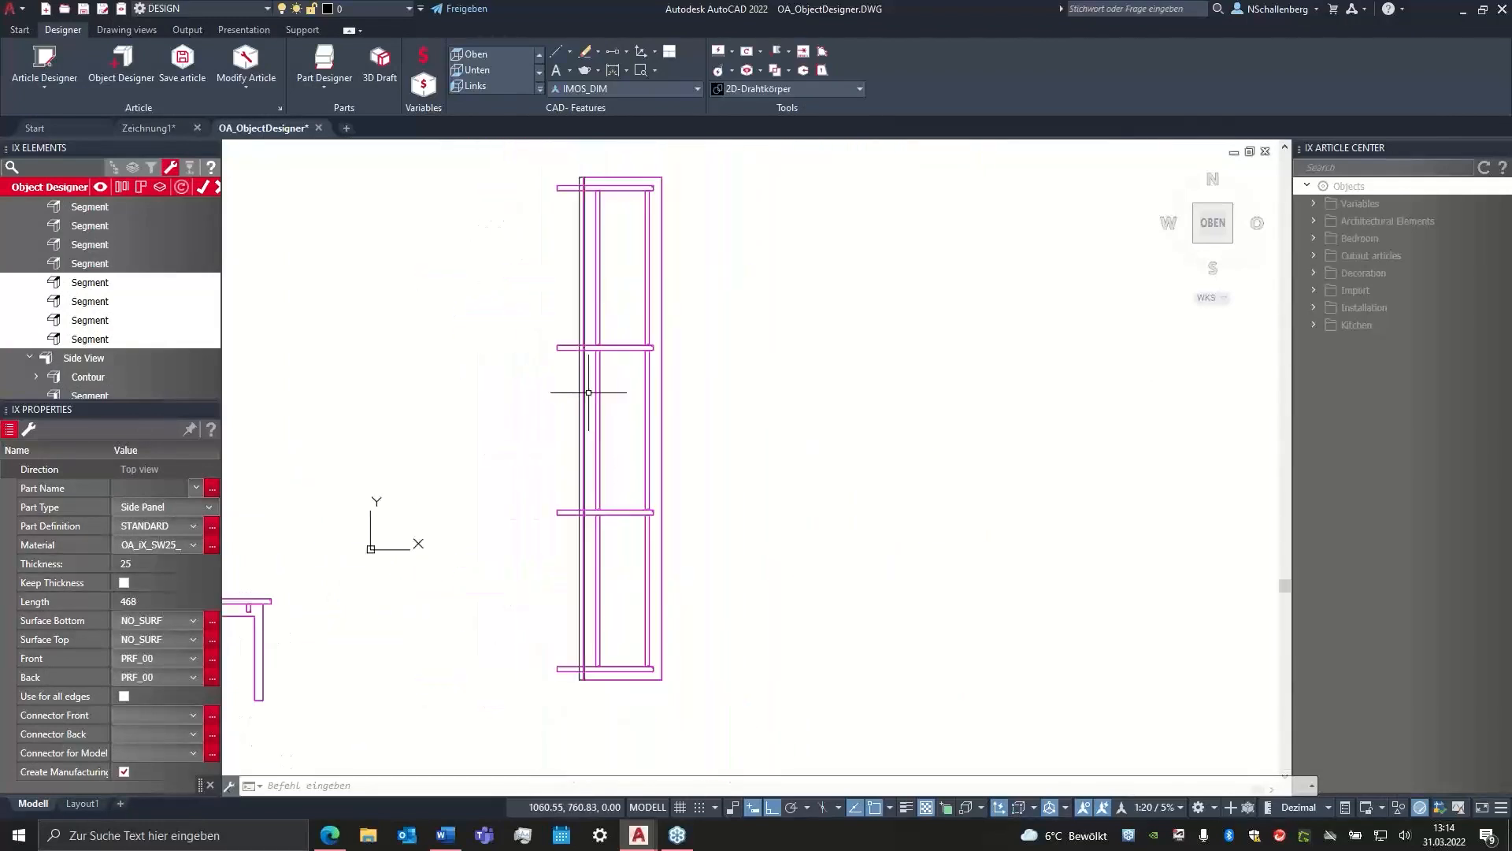
scroll(604, 364, up, 3)
scroll(604, 364, up, 6)
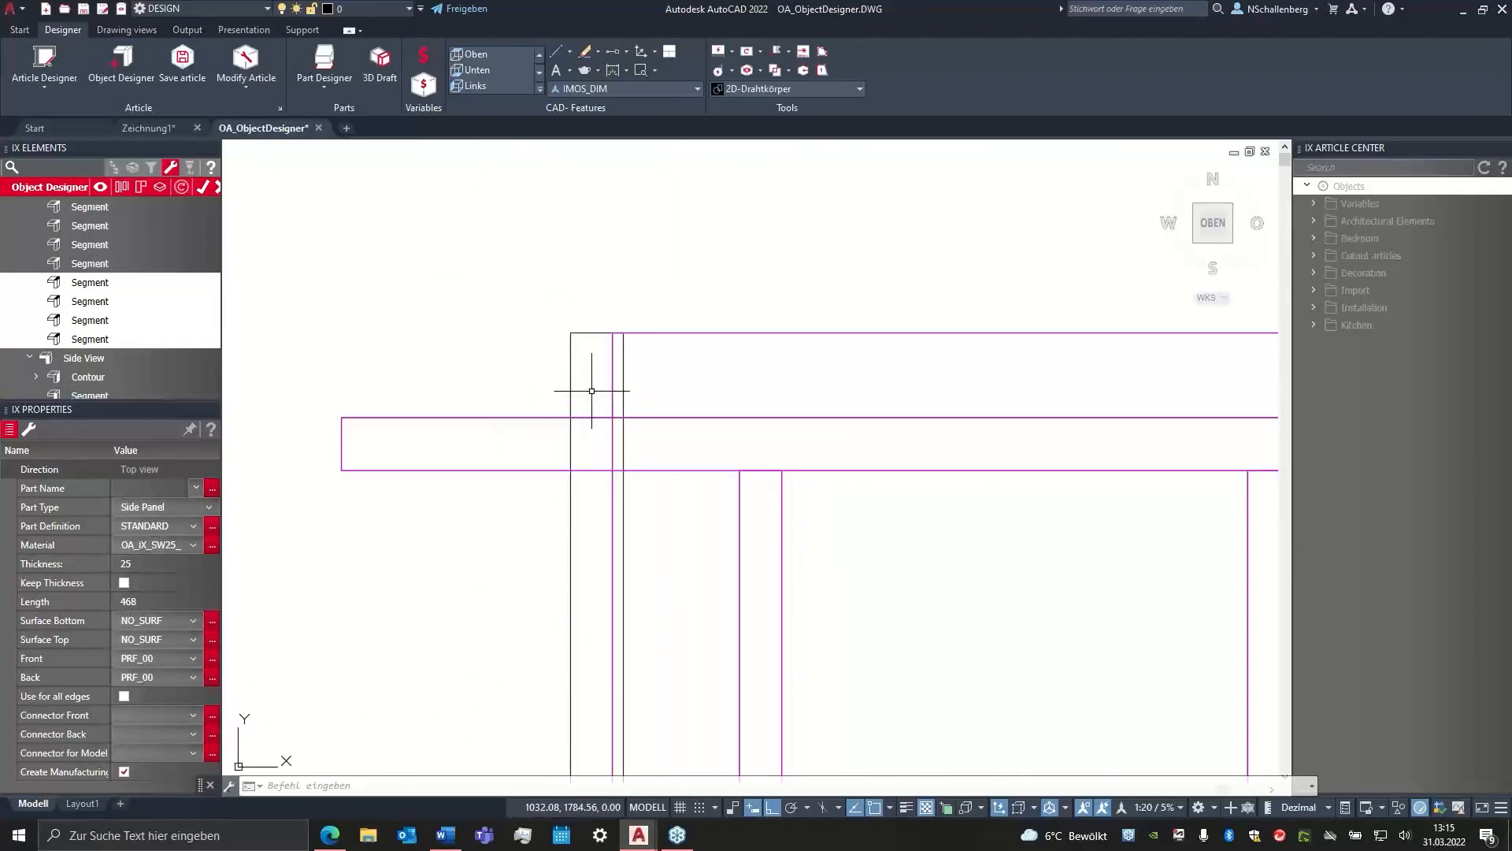
- Add a Top view segment along the backrest's outer edge, from its lowest corner to its uppermost corner in the plan
click(82, 343)
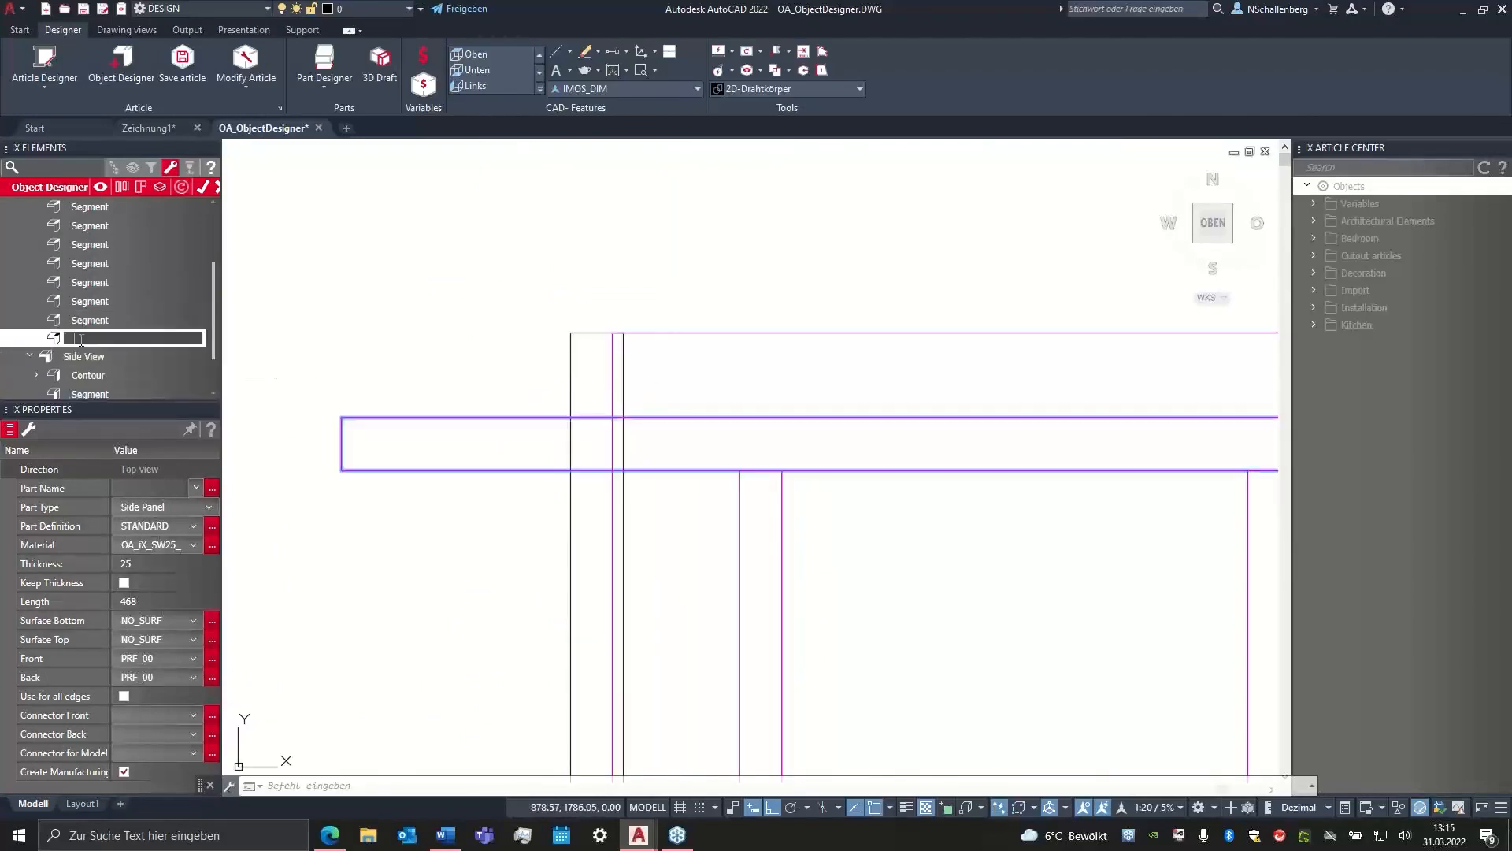
scroll(92, 321, up, 2)
click(75, 248)
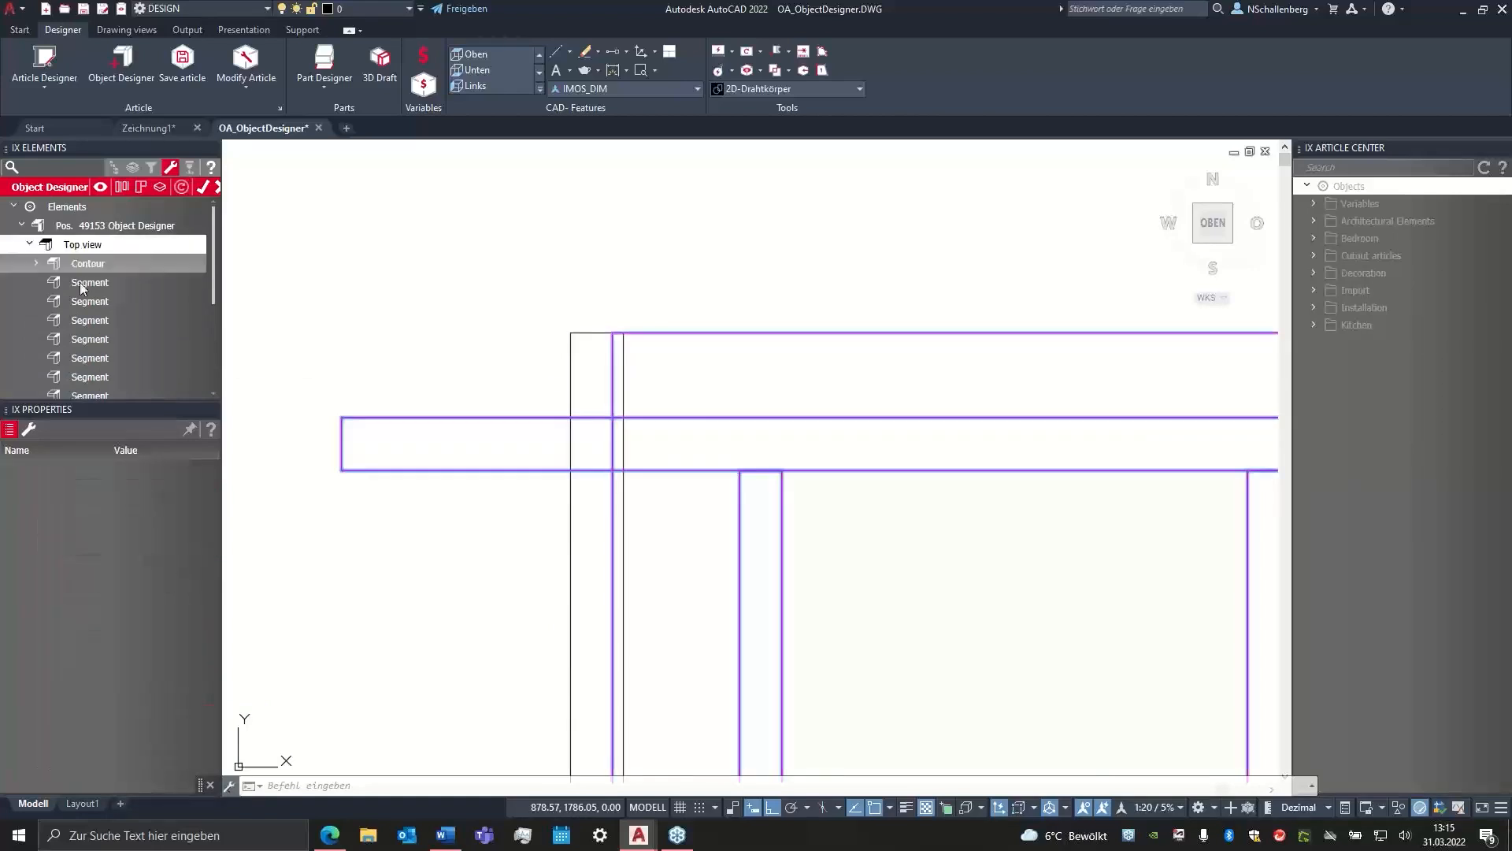
click(28, 430)
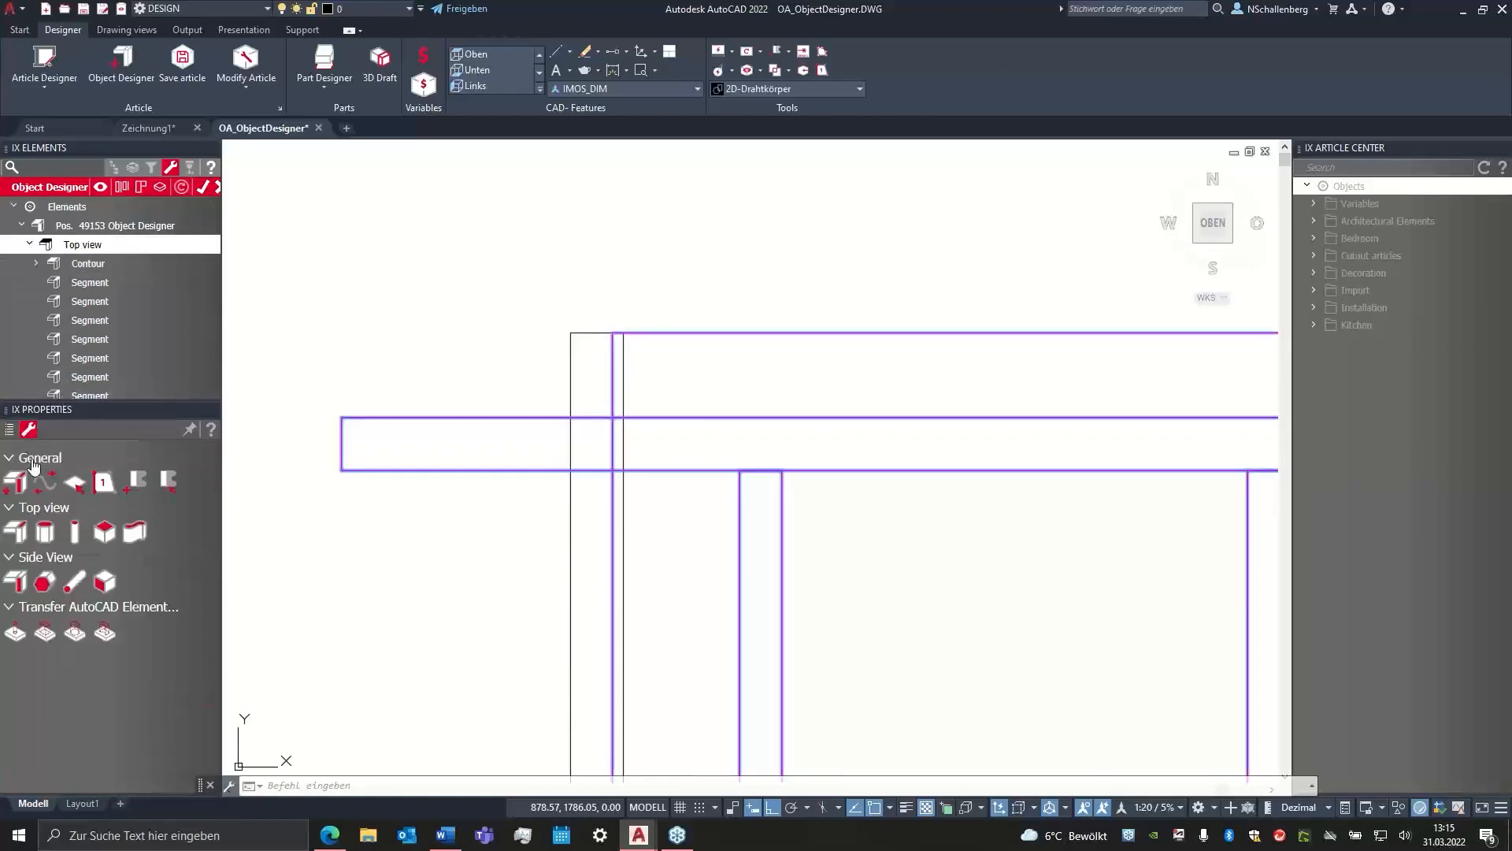
click(15, 536)
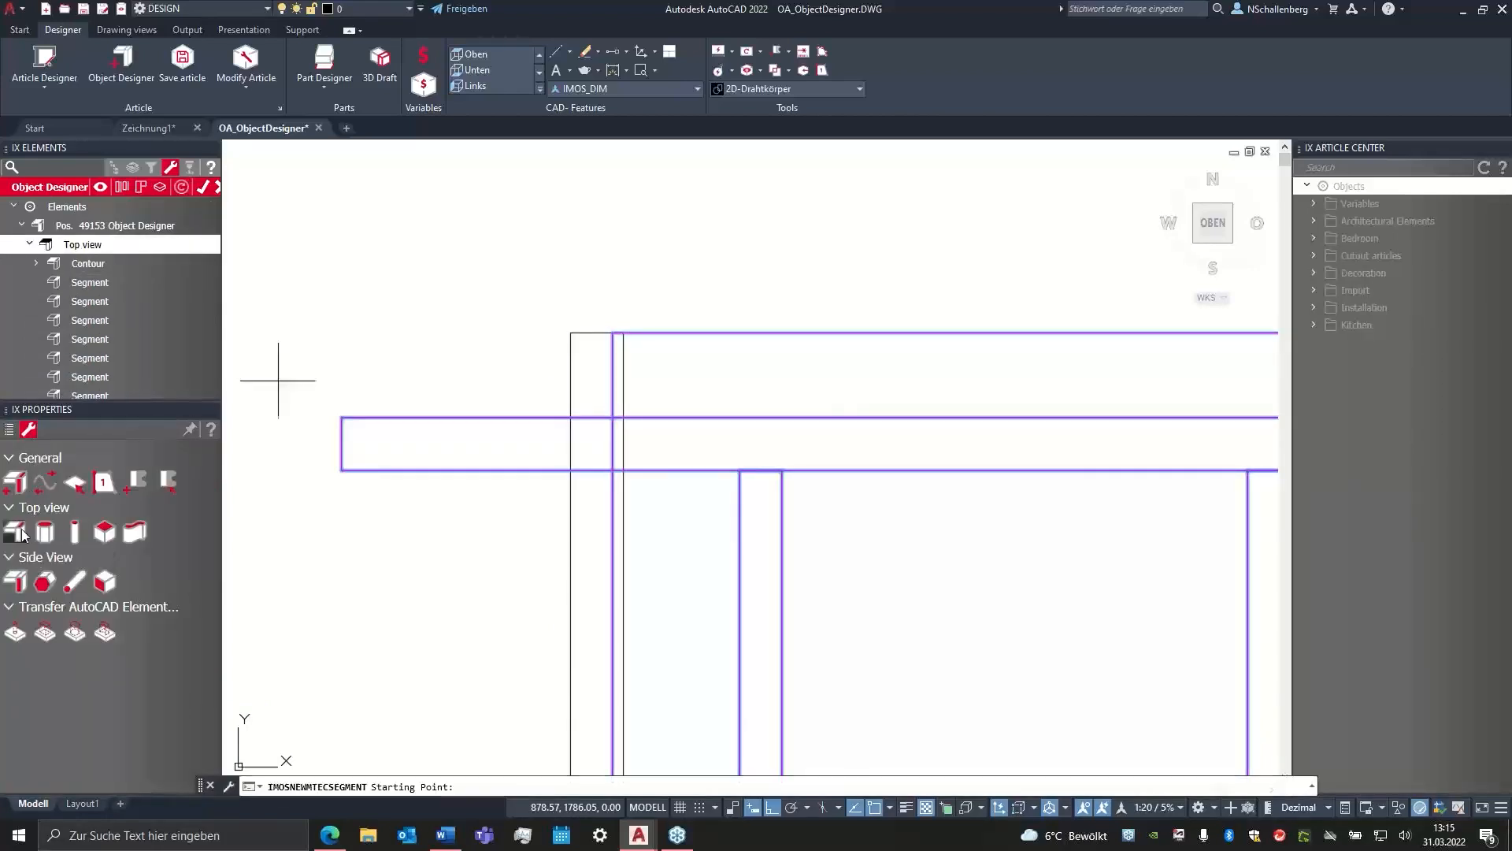
scroll(622, 425, down, 5)
middle_drag(622, 430, 654, 229)
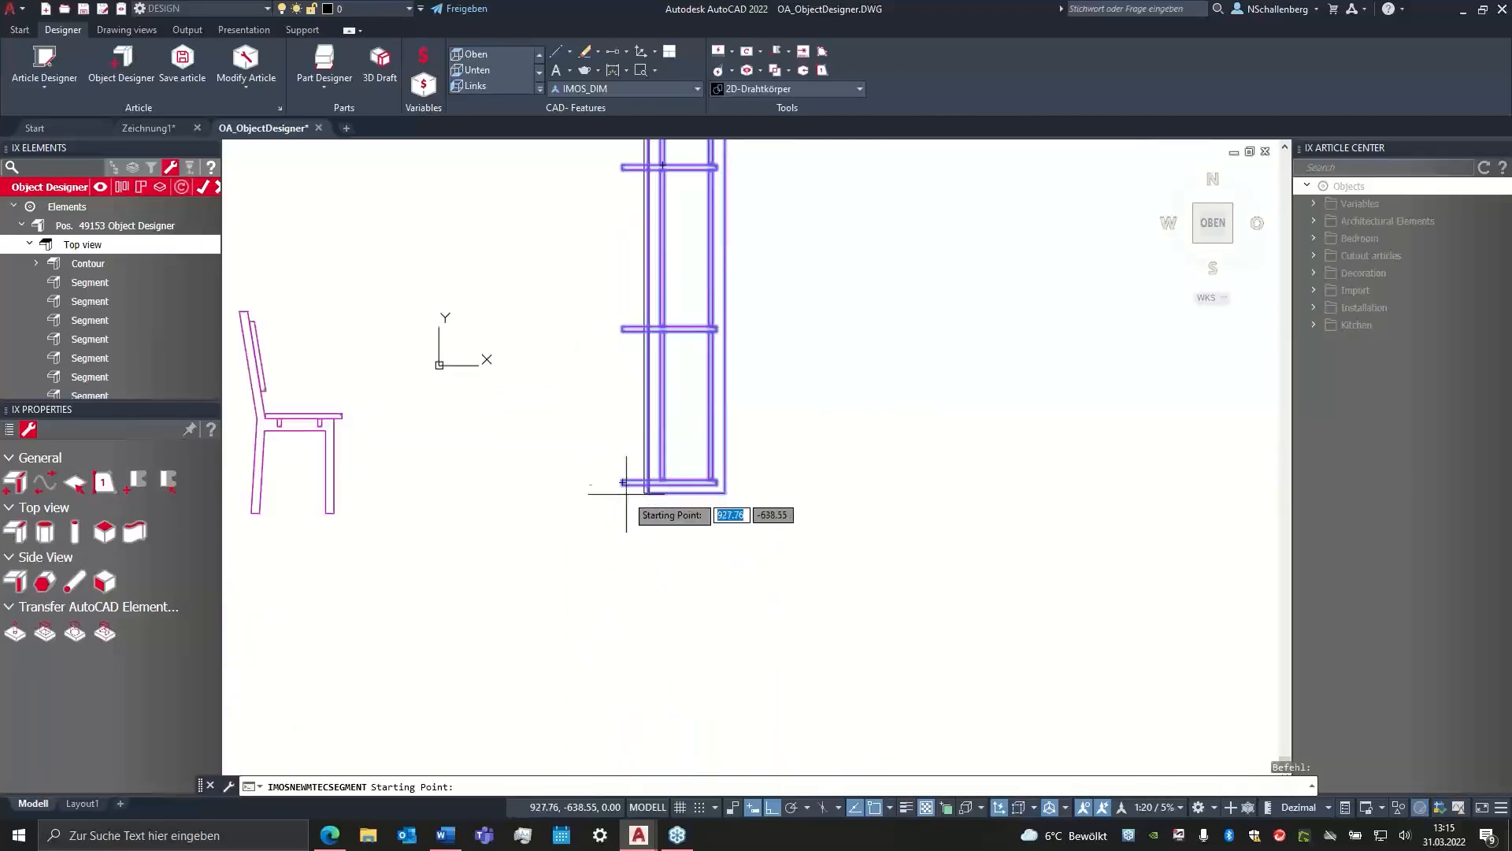
scroll(697, 495, up, 7)
click(698, 495)
scroll(701, 291, down, 2)
middle_drag(701, 291, 582, 594)
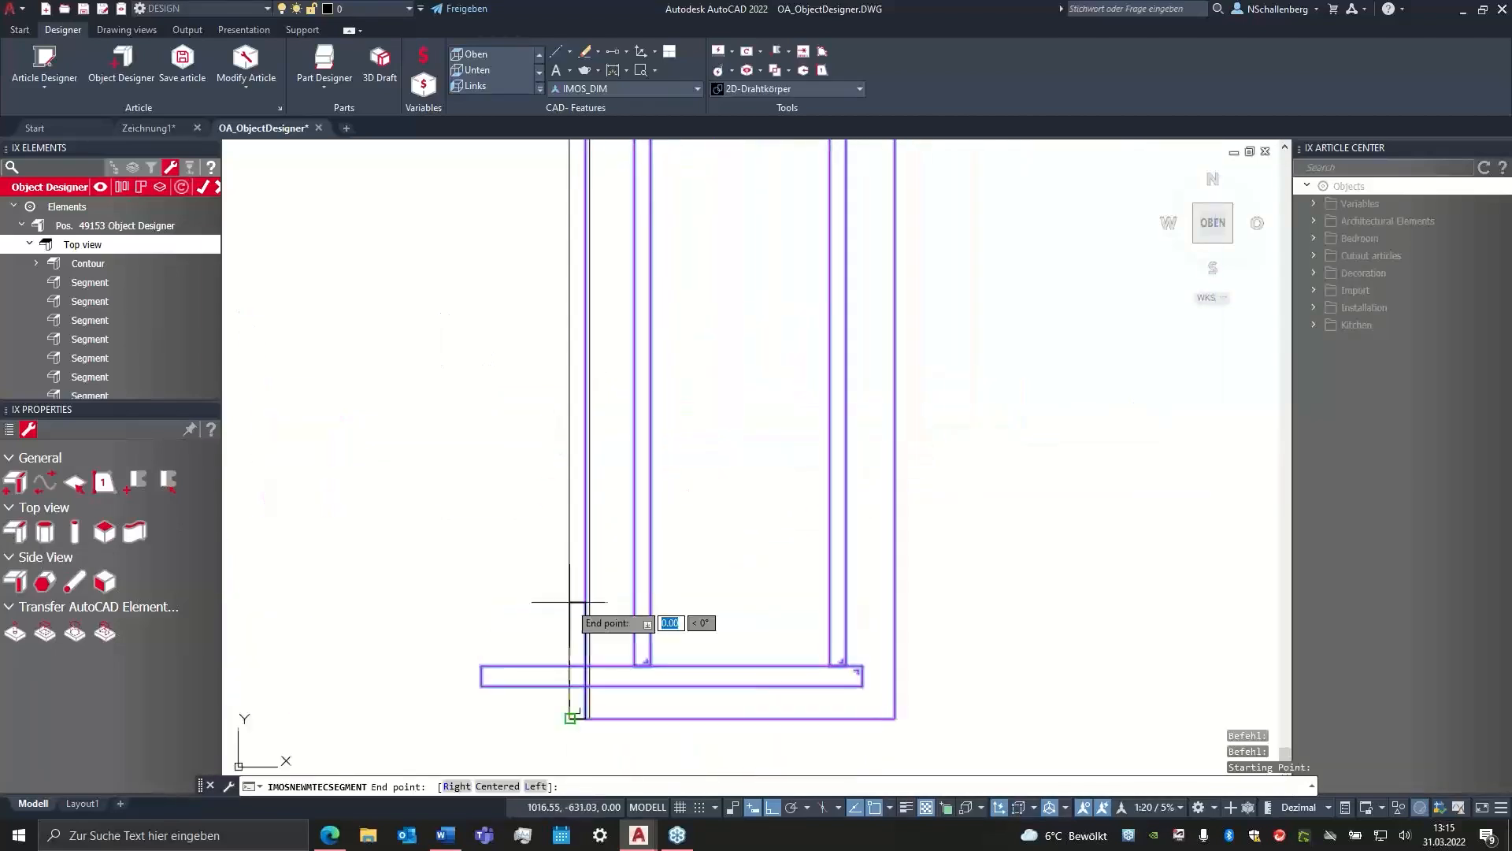
scroll(581, 602, down, 6)
middle_drag(575, 251, 584, 494)
scroll(581, 376, up, 10)
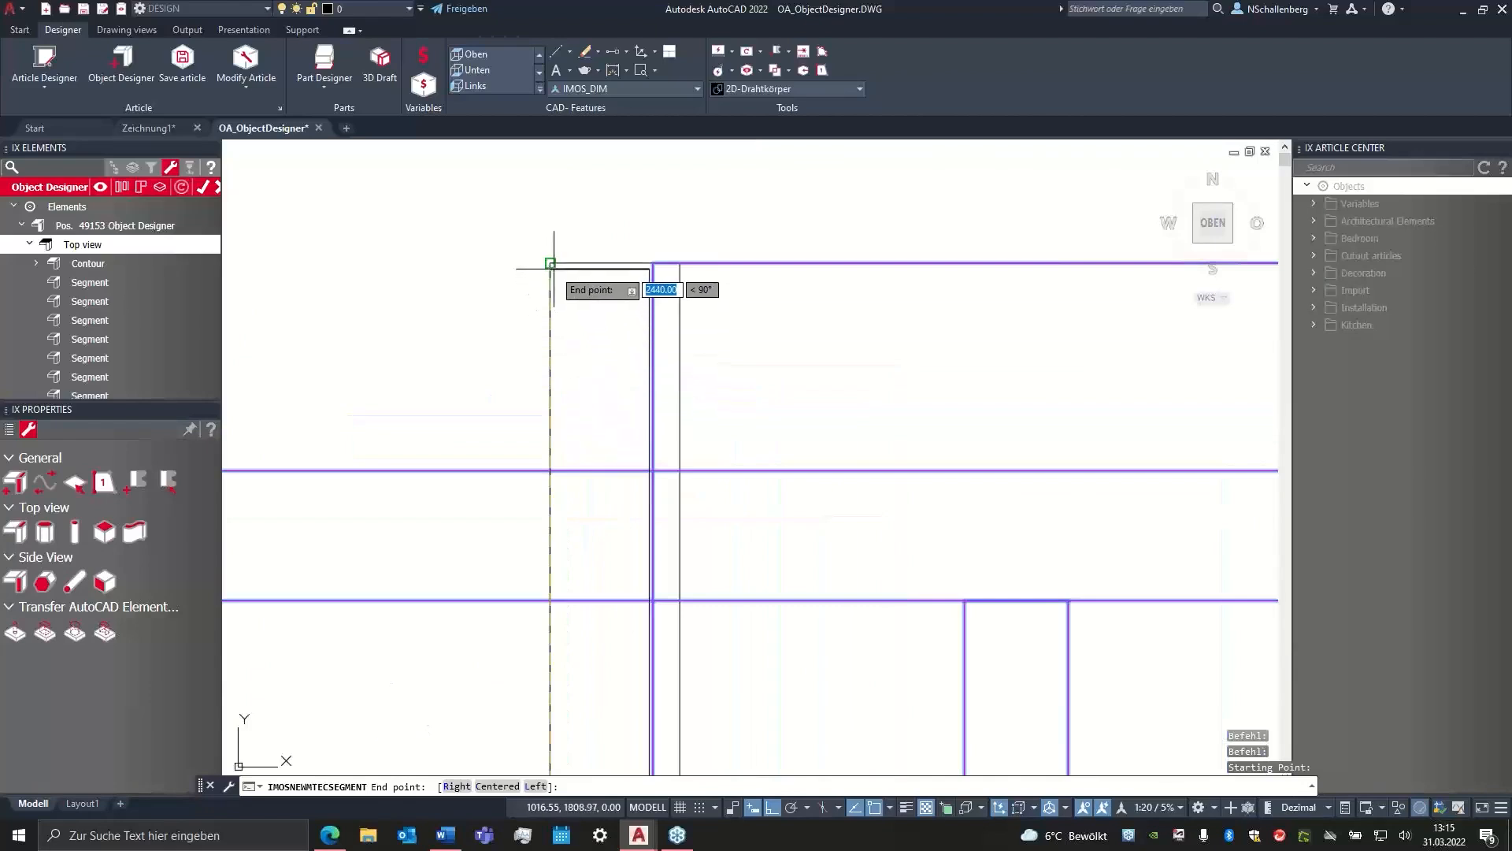
click(550, 263)
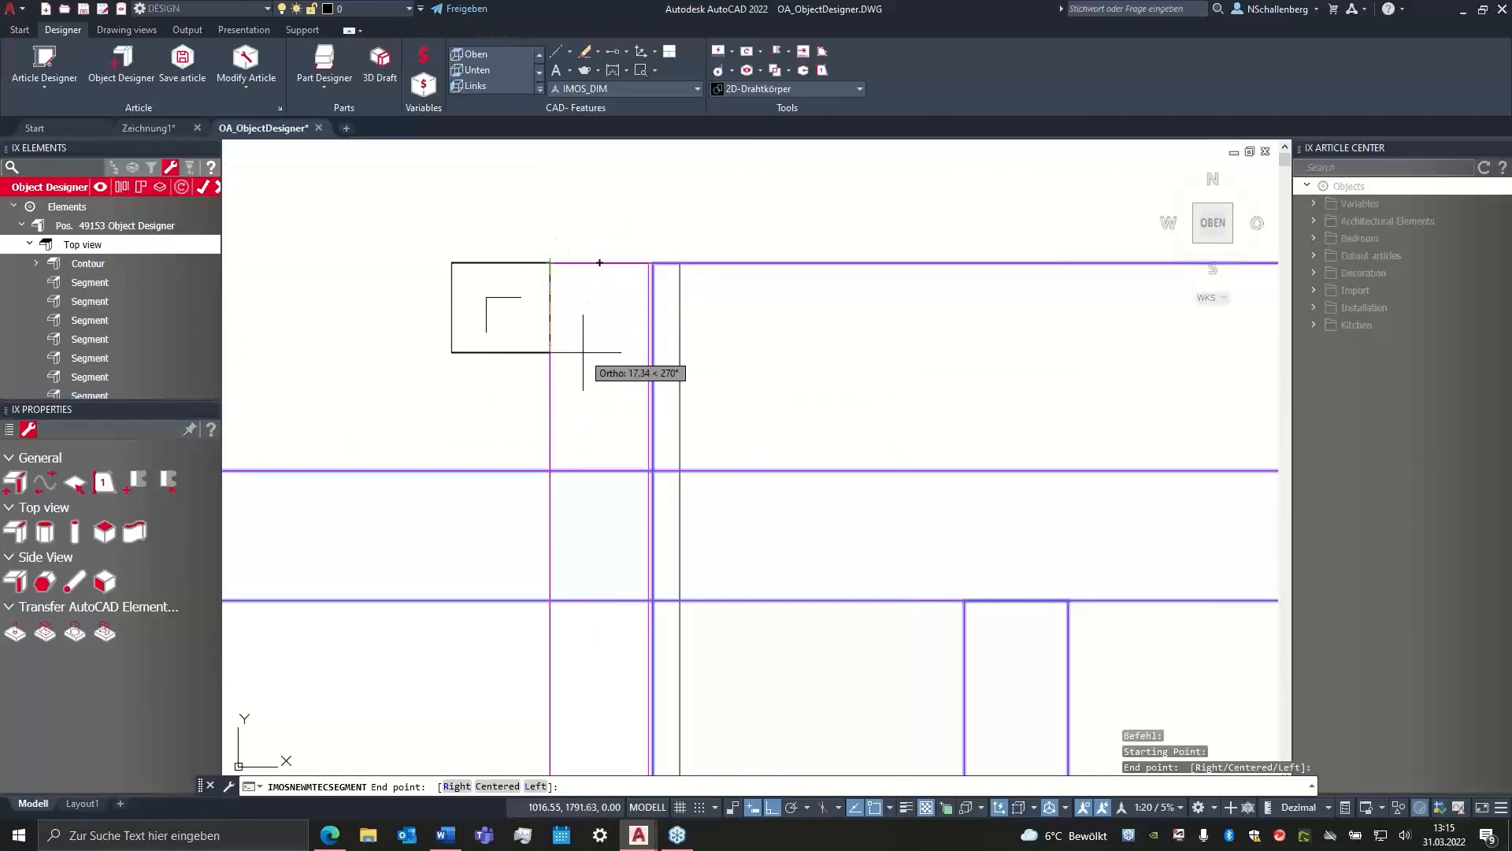
key(Return)
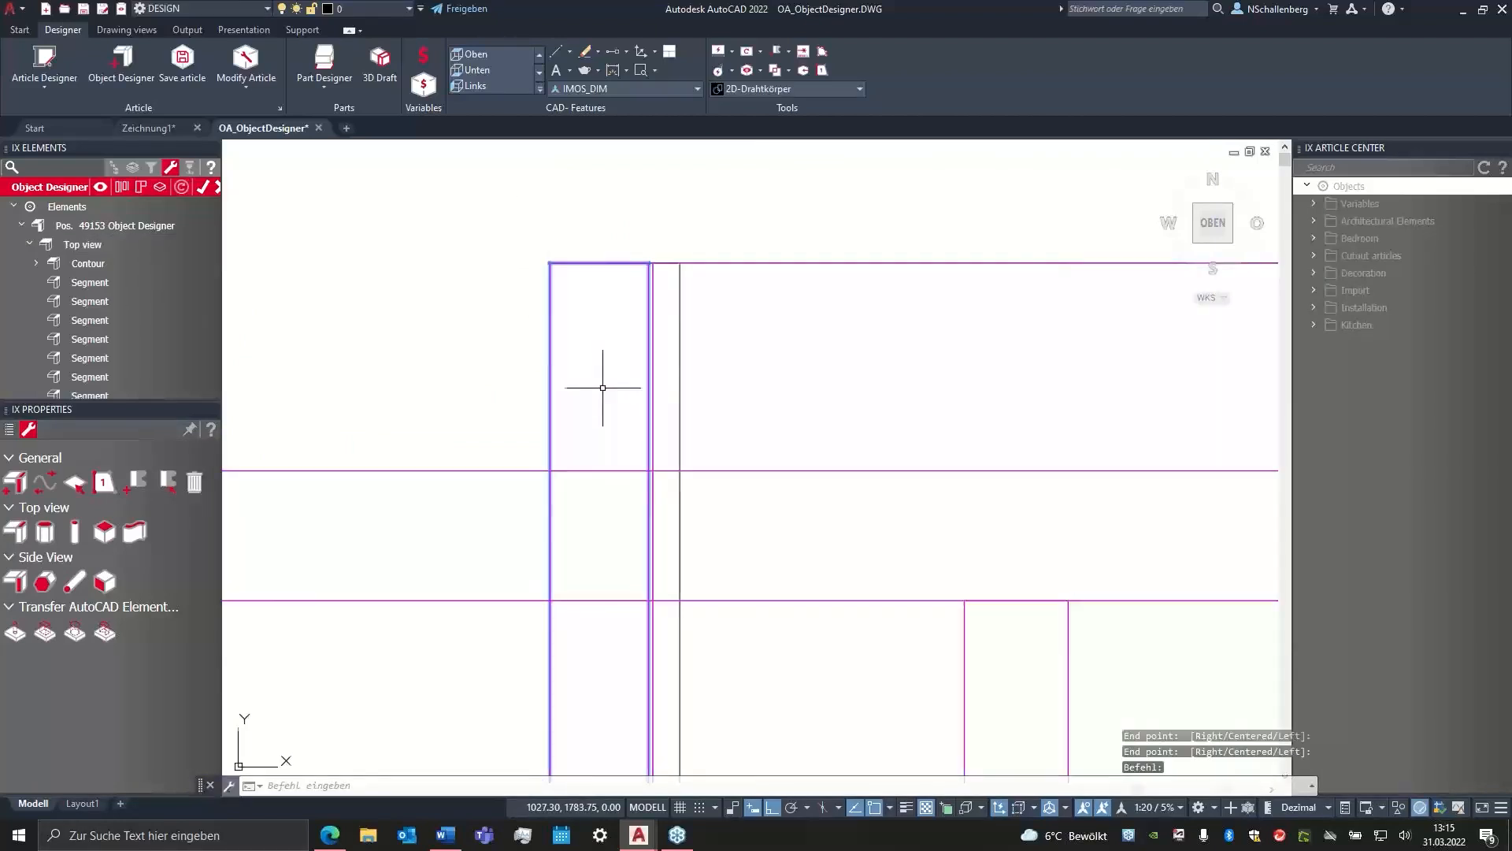
- Assign the material OA_iX_SW25_Oak_M to the new Top view segment of the backrest
scroll(601, 392, down, 5)
scroll(545, 257, down, 4)
scroll(545, 258, down, 2)
middle_drag(541, 530, 573, 322)
middle_drag(617, 622, 615, 542)
click(85, 346)
scroll(86, 347, down, 2)
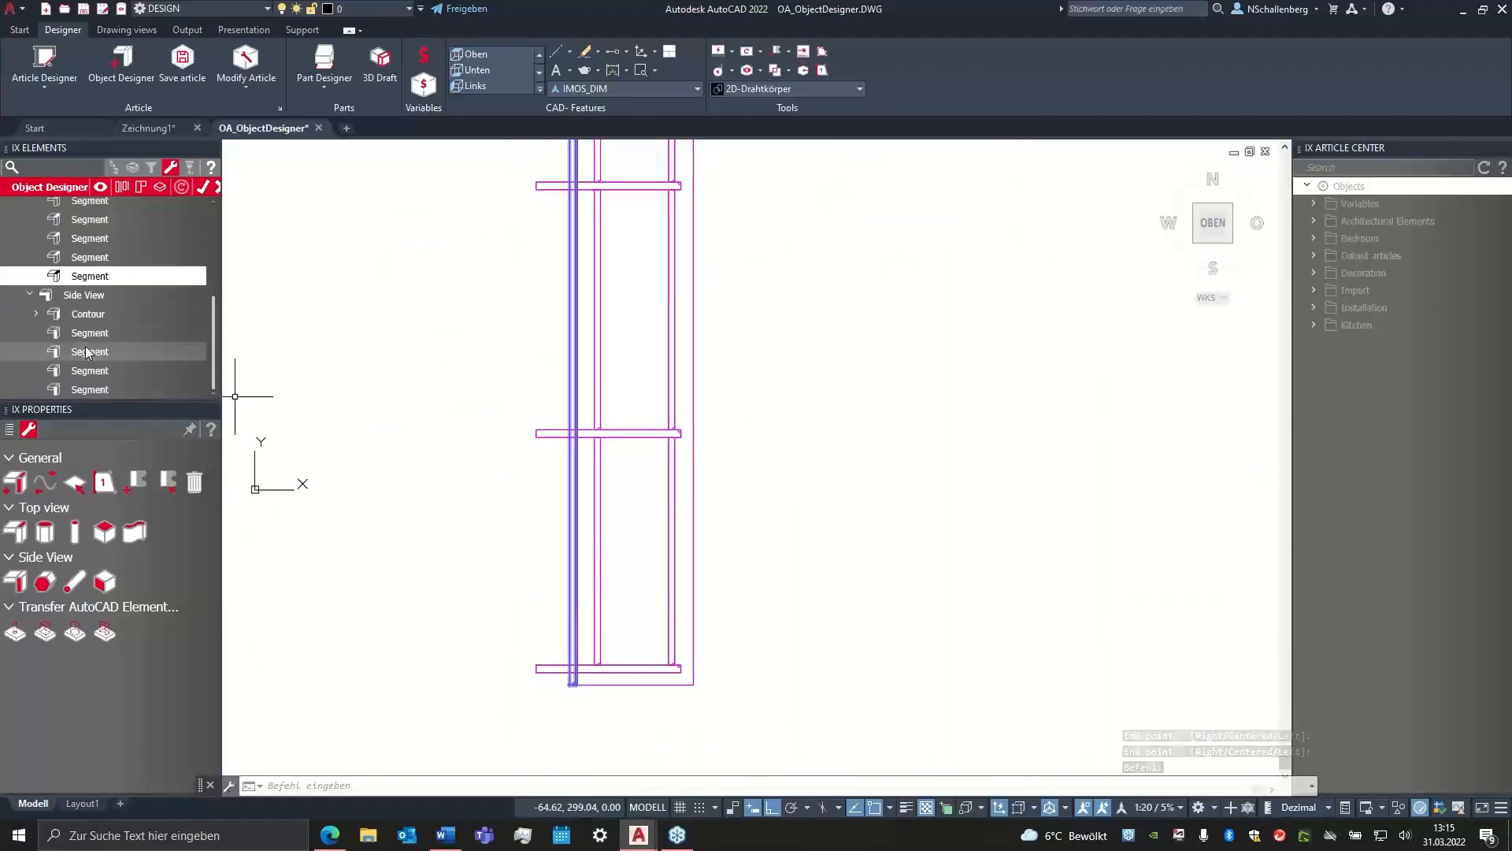
click(11, 429)
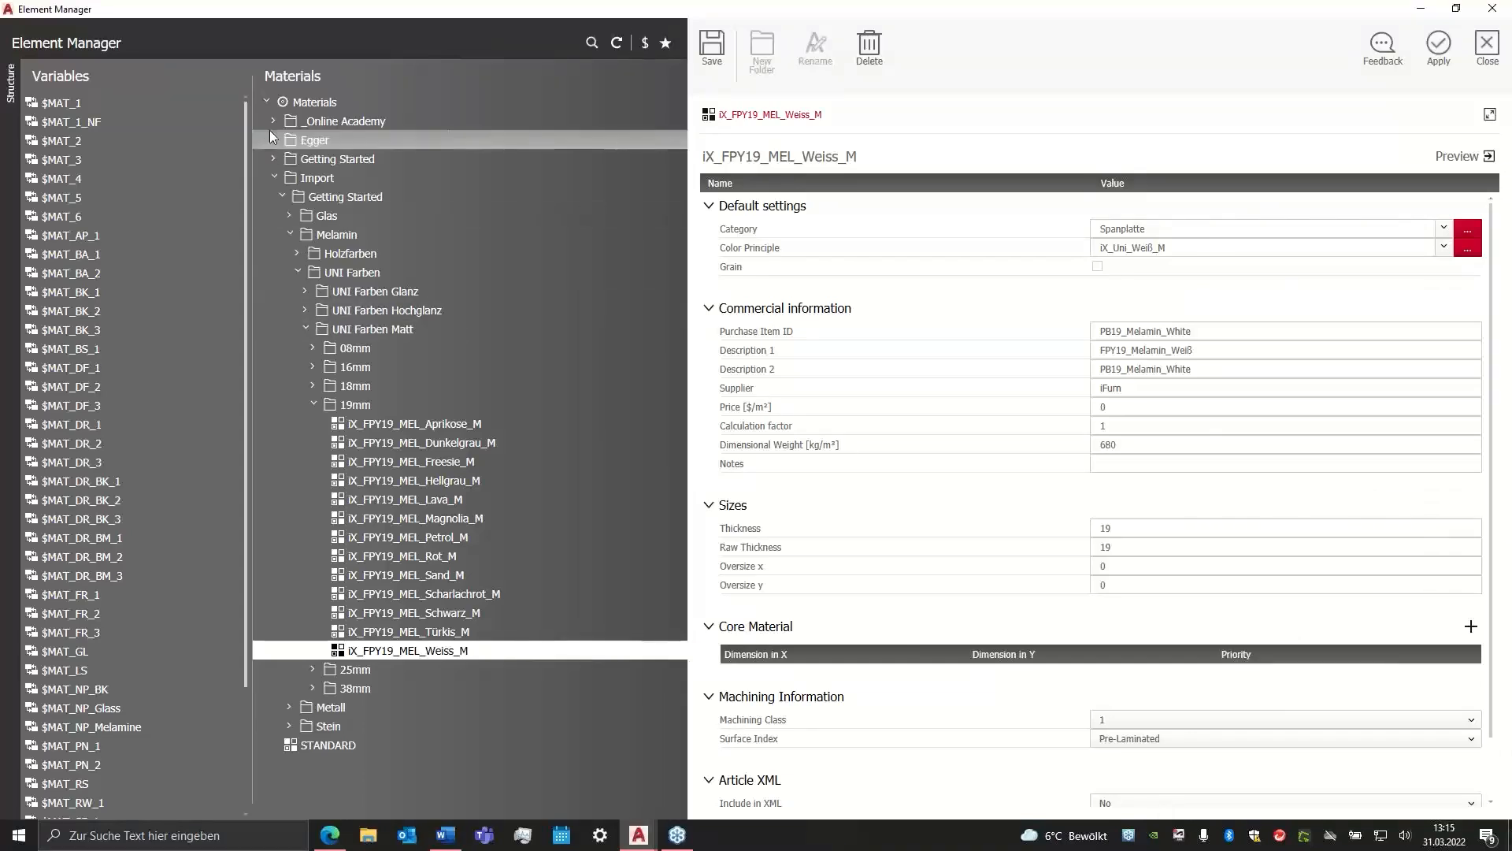
click(273, 122)
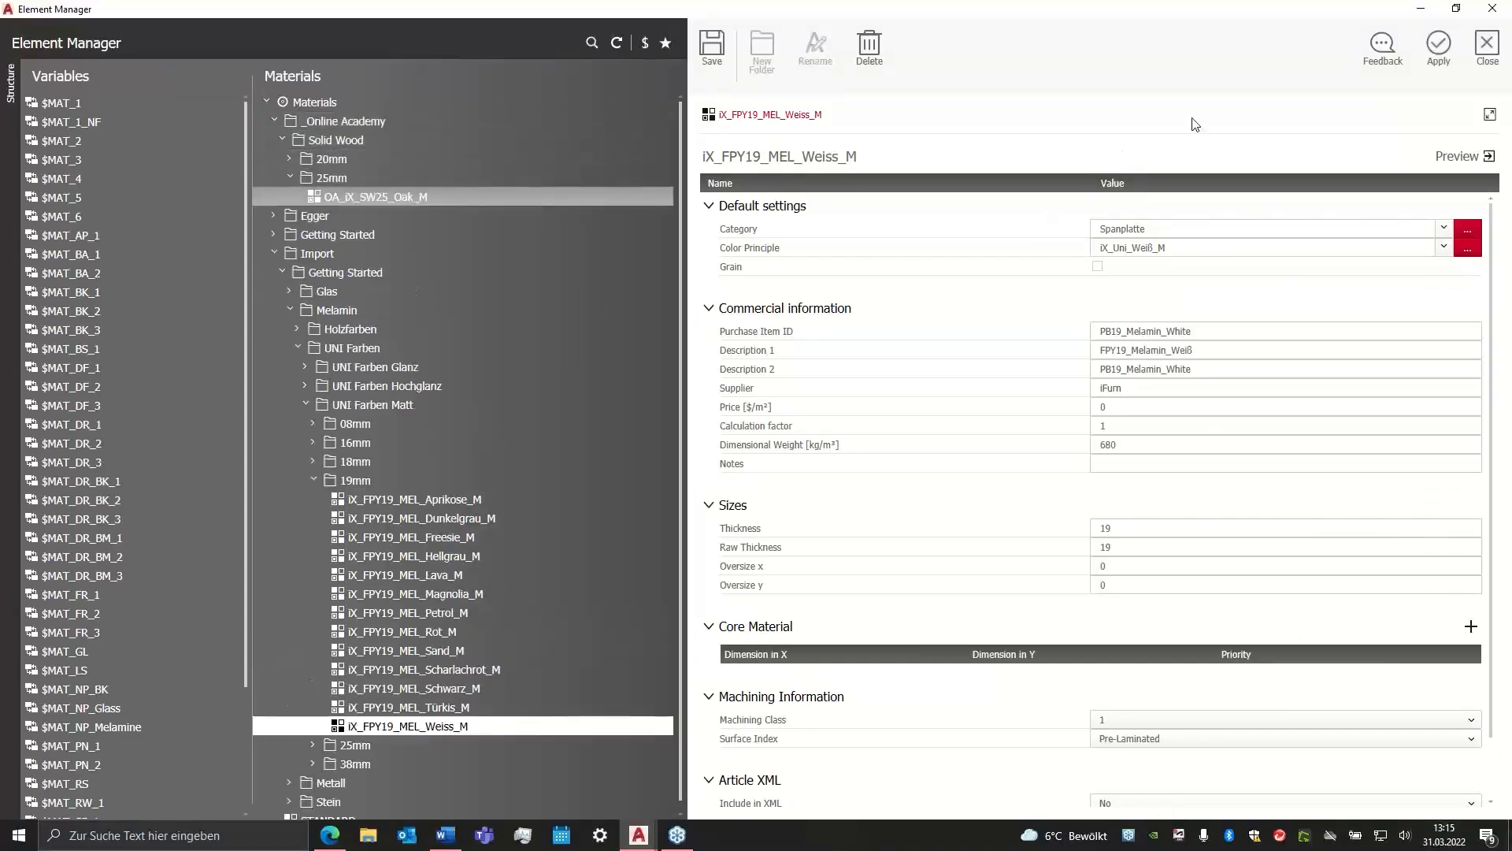
click(1435, 72)
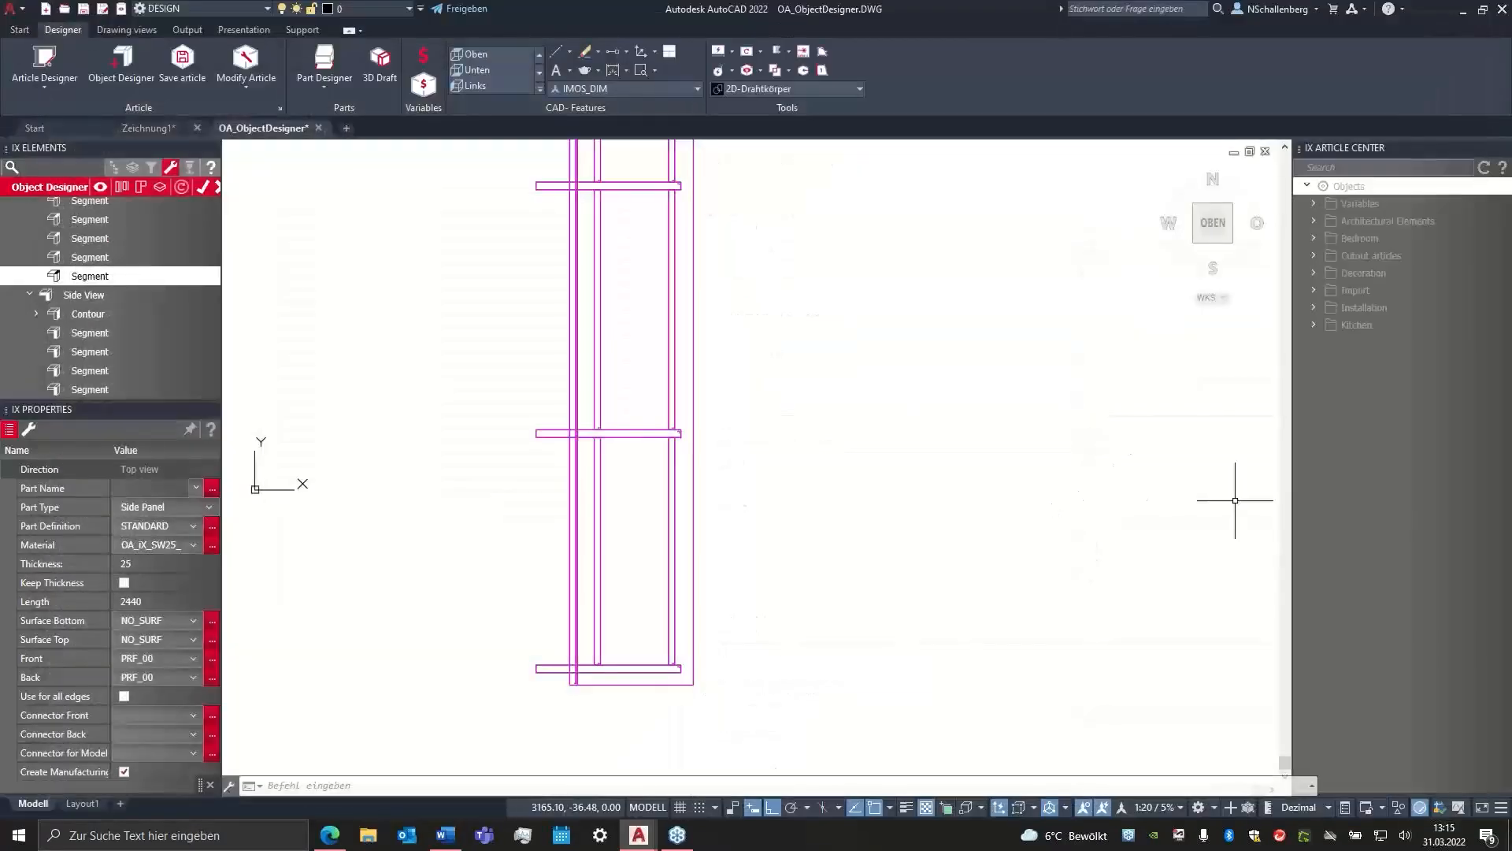
key(alt+Tab)
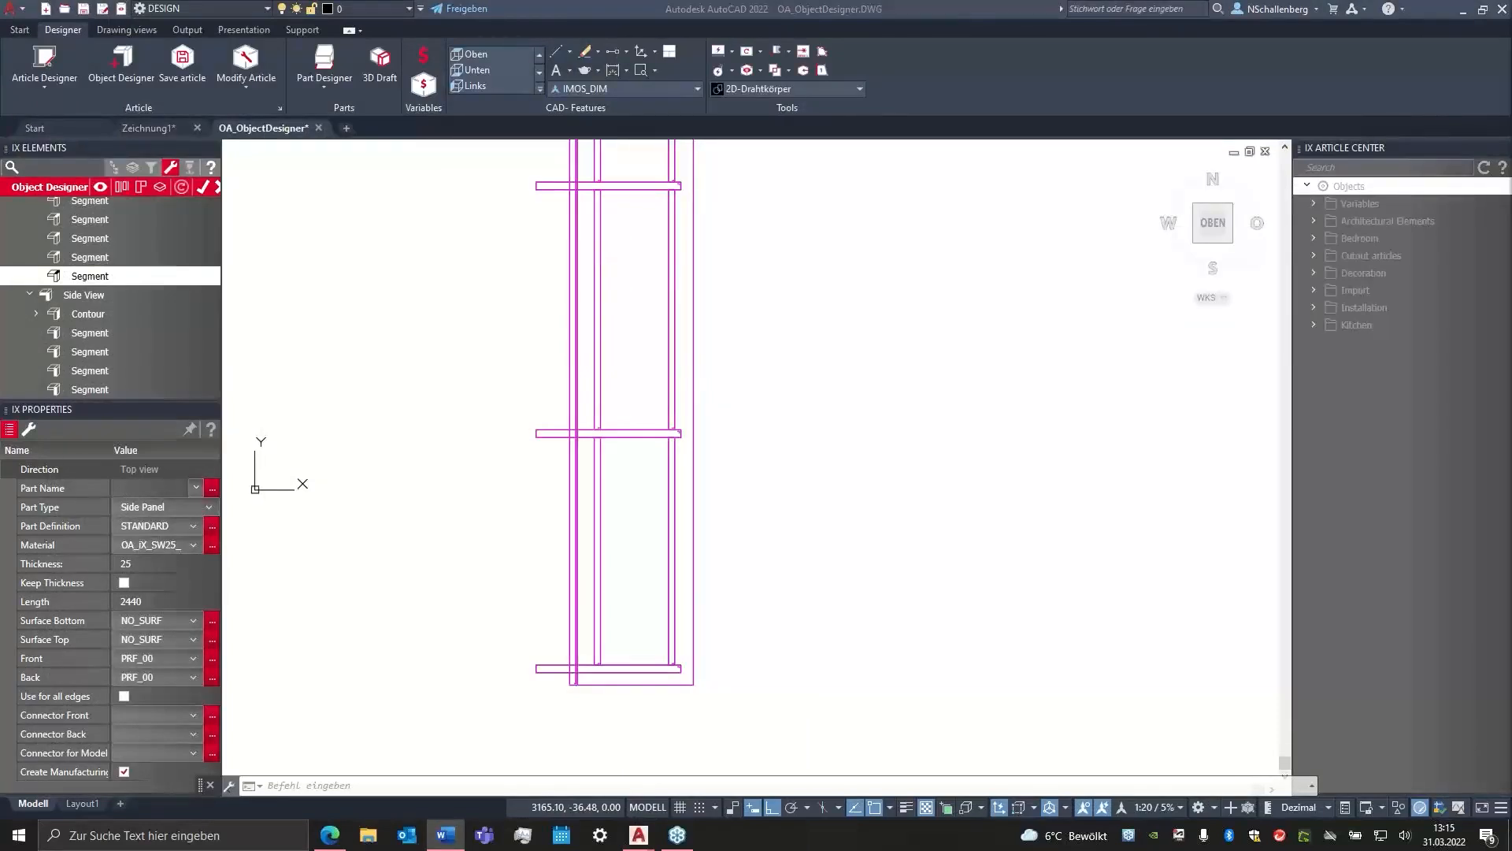
click(578, 430)
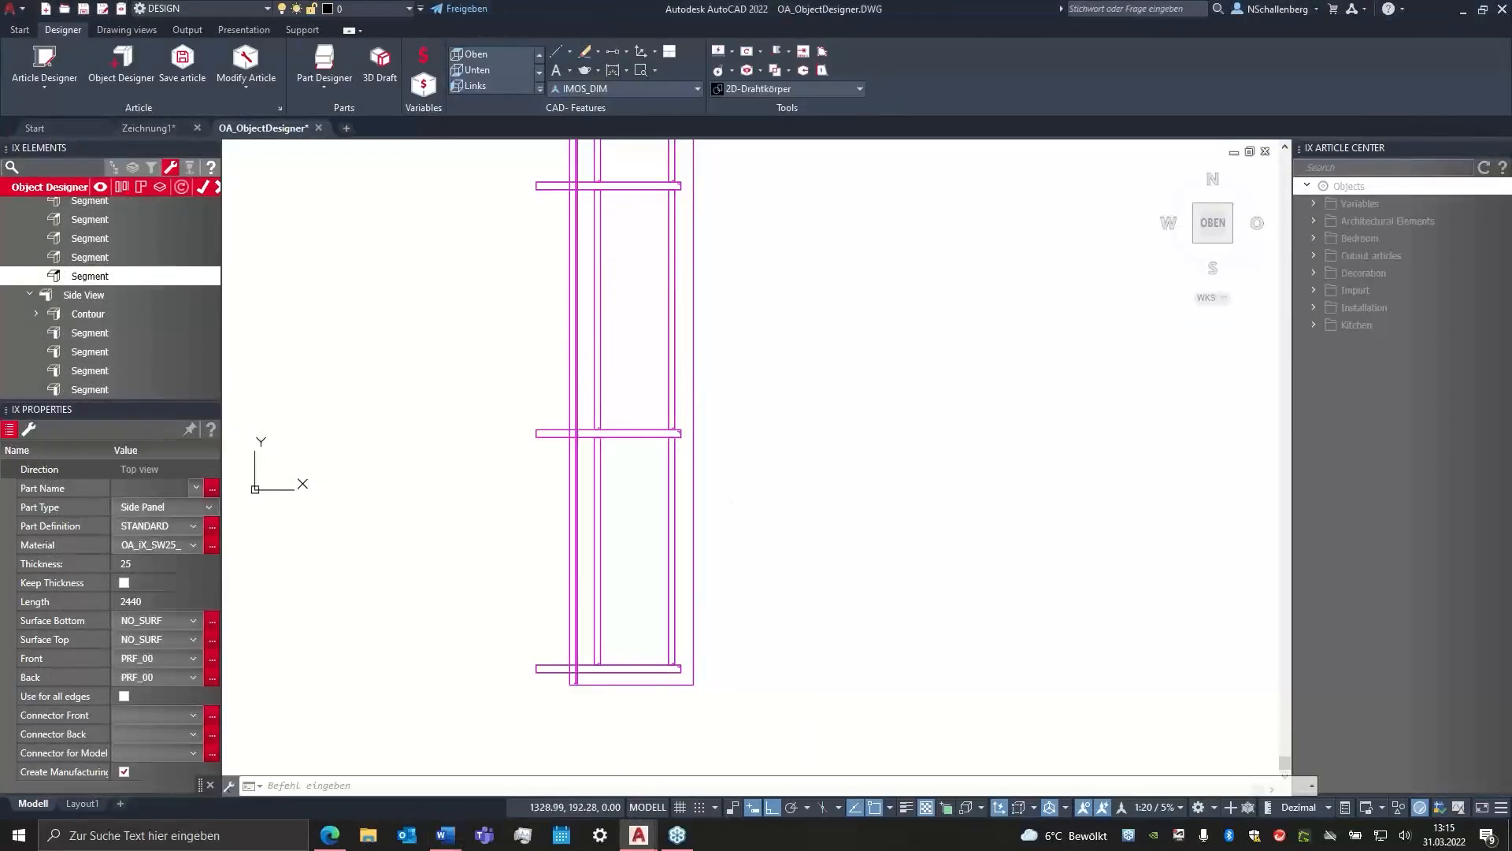
scroll(575, 473, down, 4)
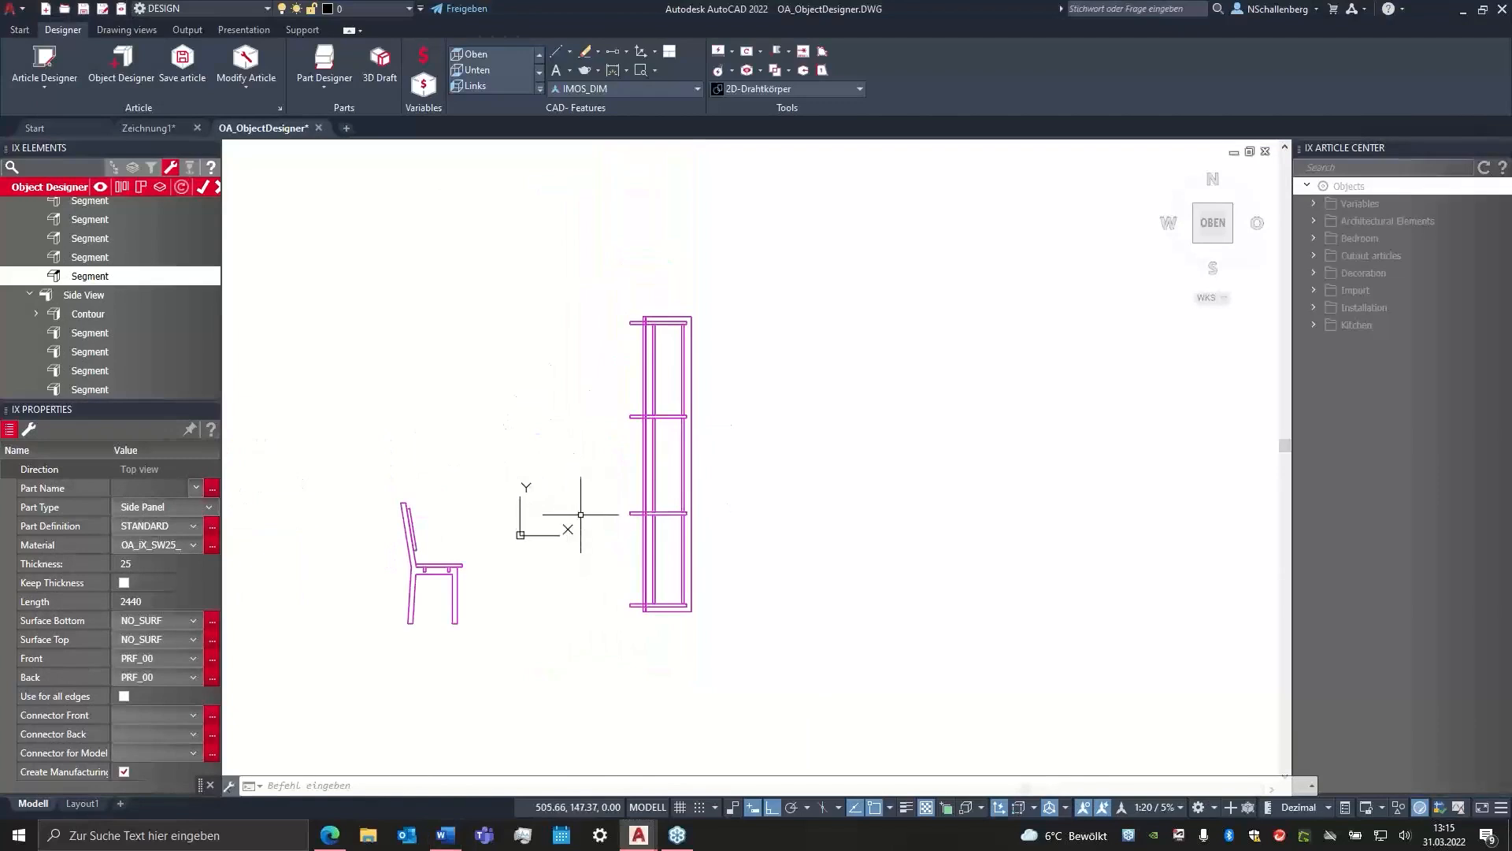
middle_drag(506, 528, 540, 453)
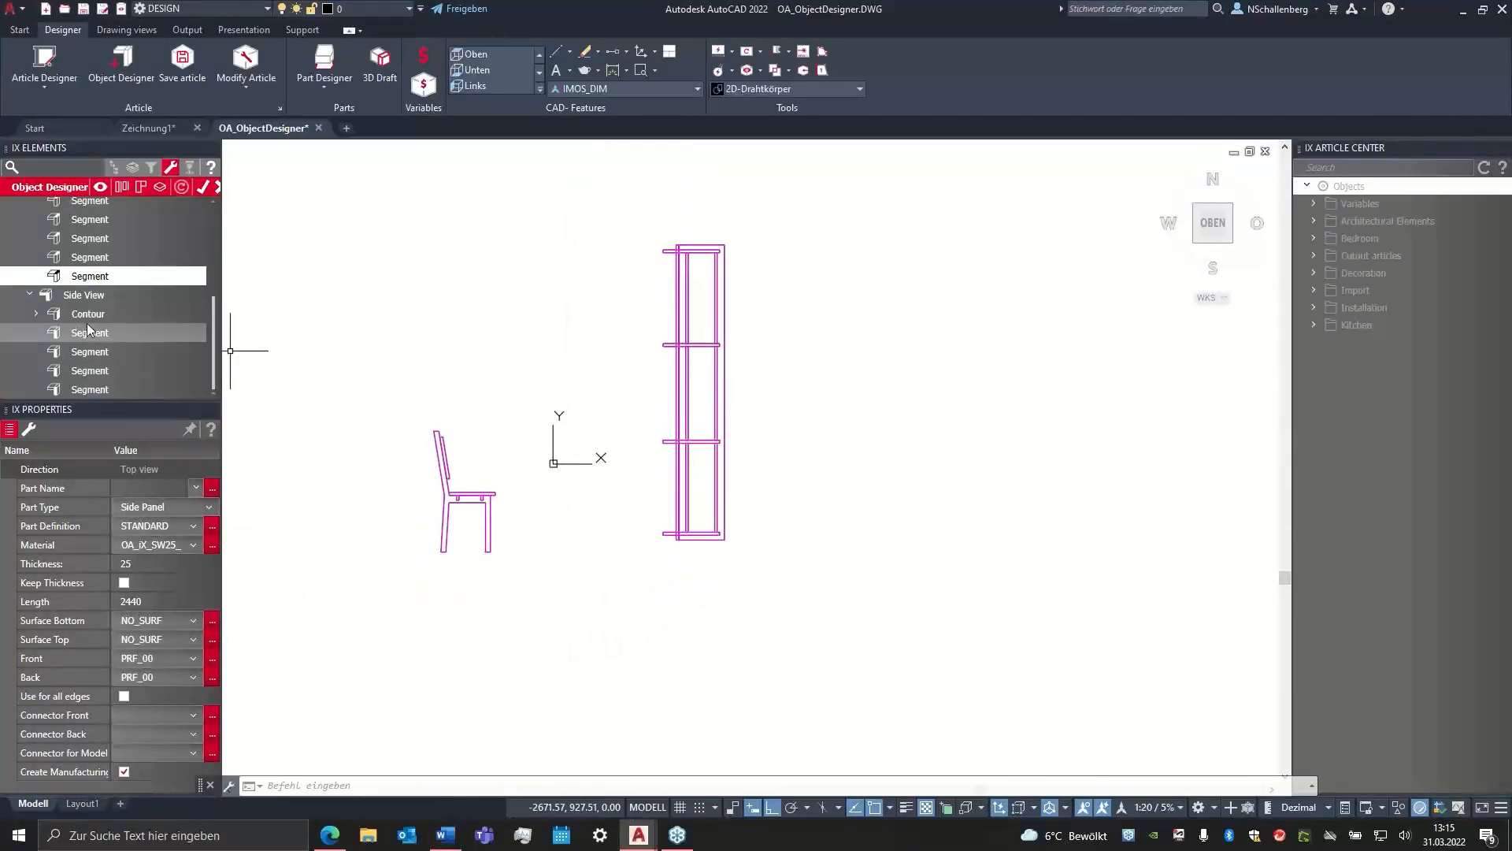
scroll(86, 331, up, 4)
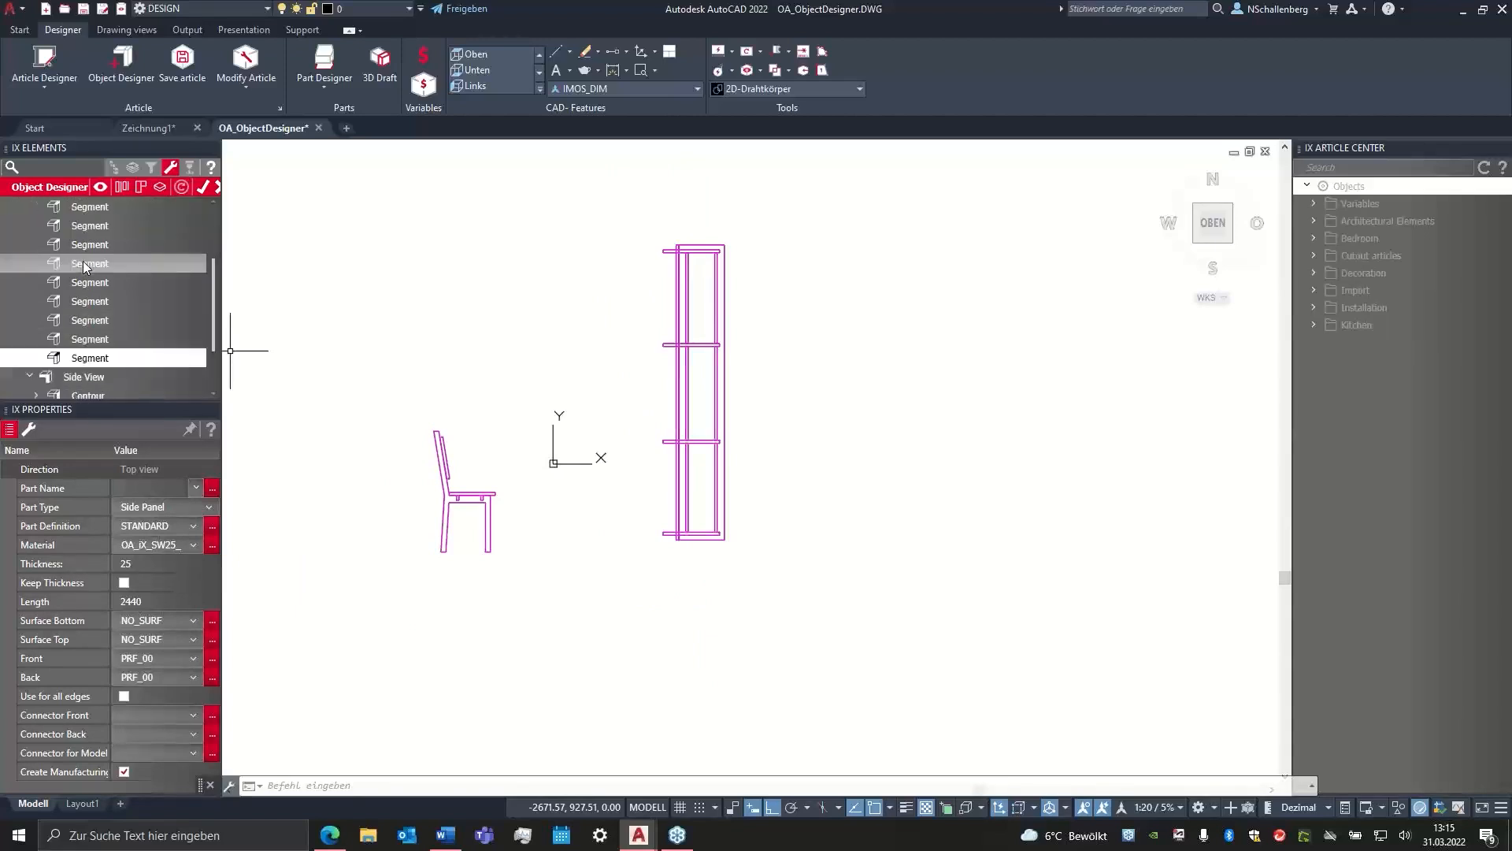
middle_drag(479, 246, 537, 296)
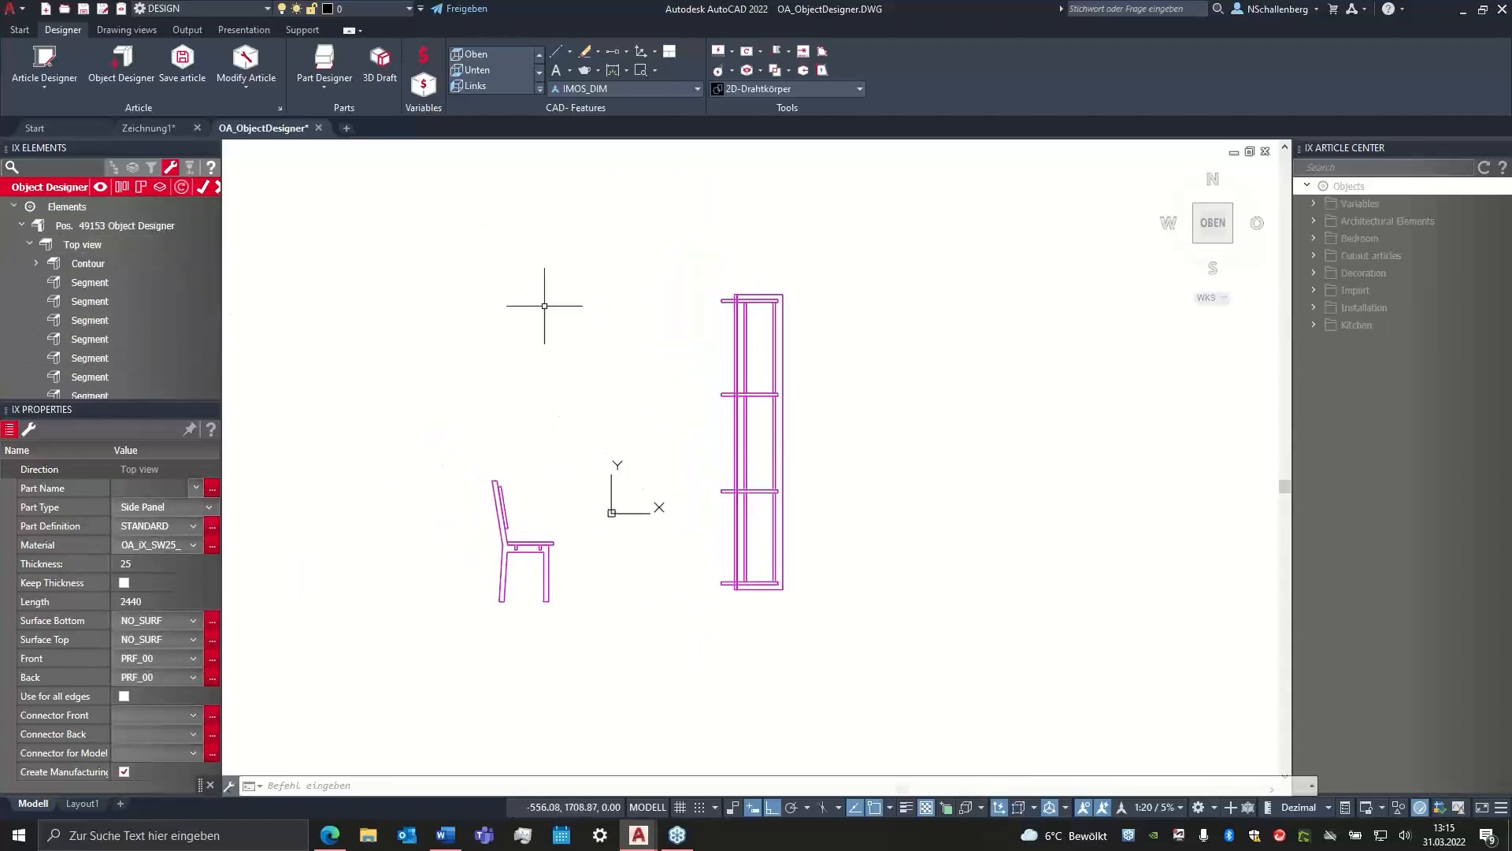
- Switch the Object Designer mode toggle beside the visibility option and examine the chair's side view together with the plan
click(122, 189)
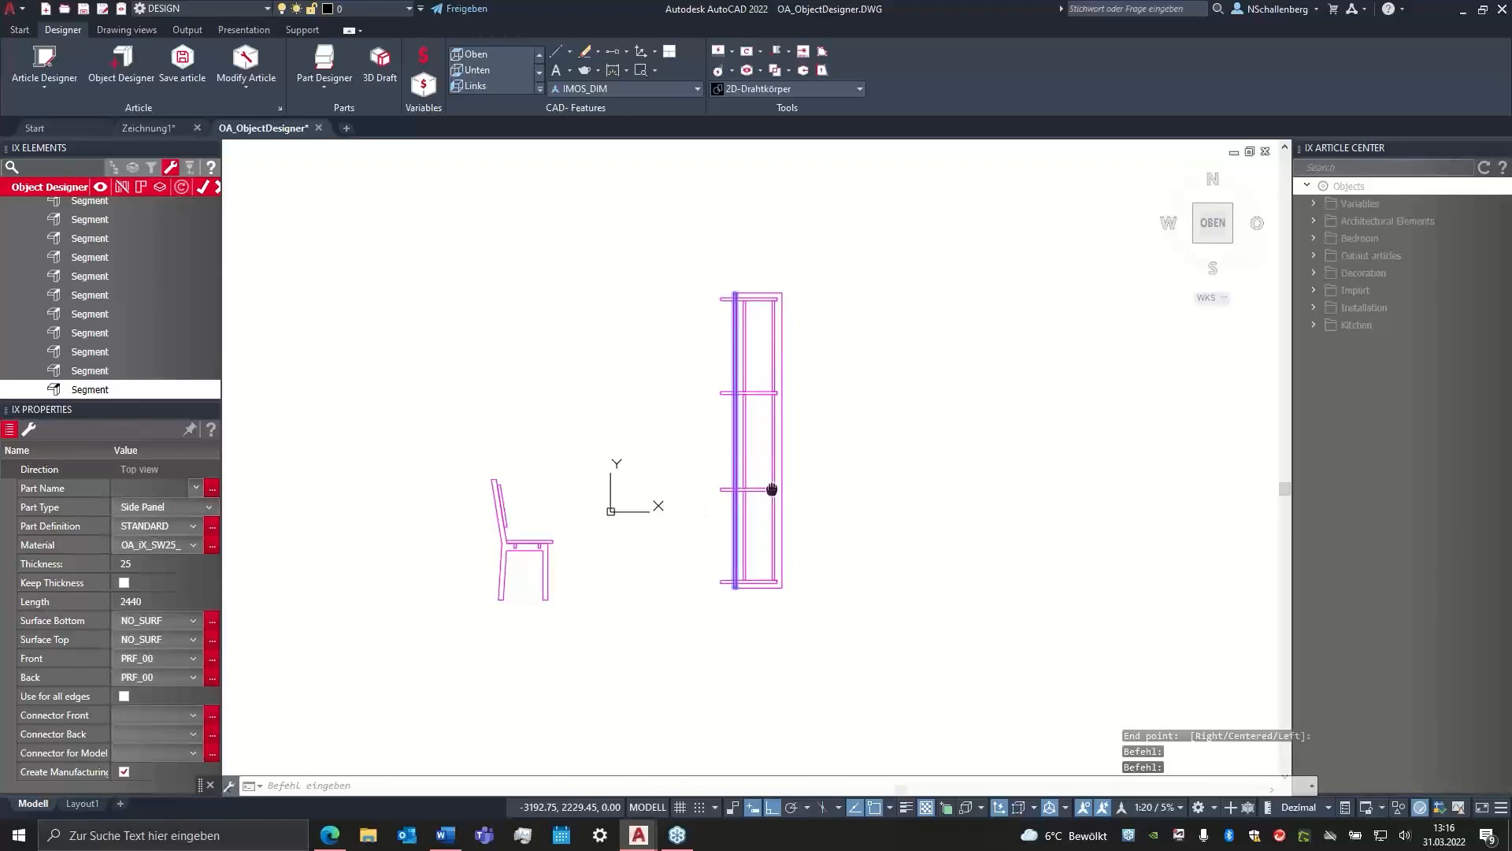
middle_drag(770, 489, 749, 468)
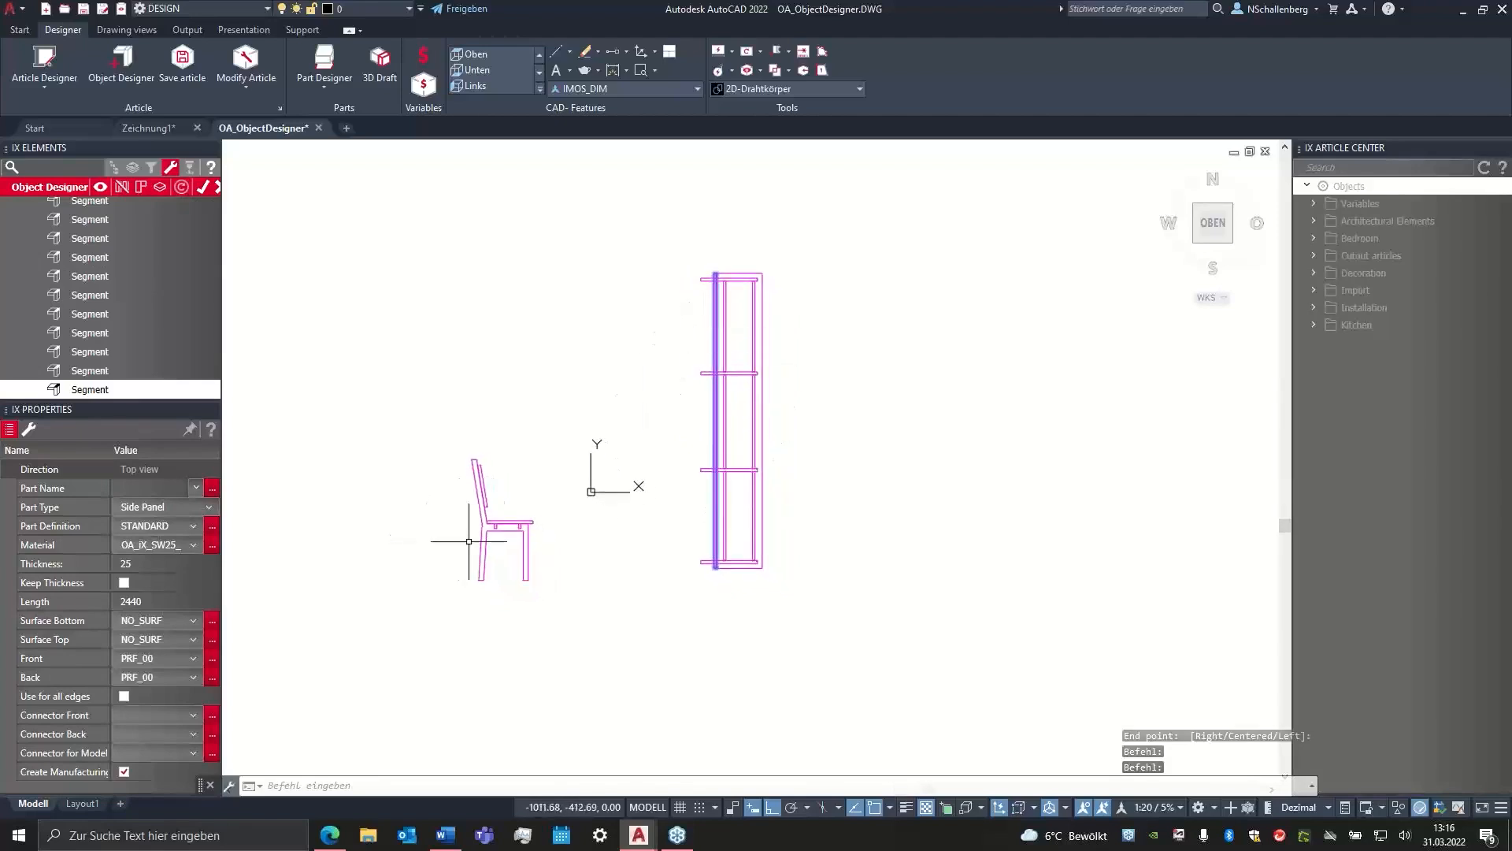
scroll(462, 541, up, 2)
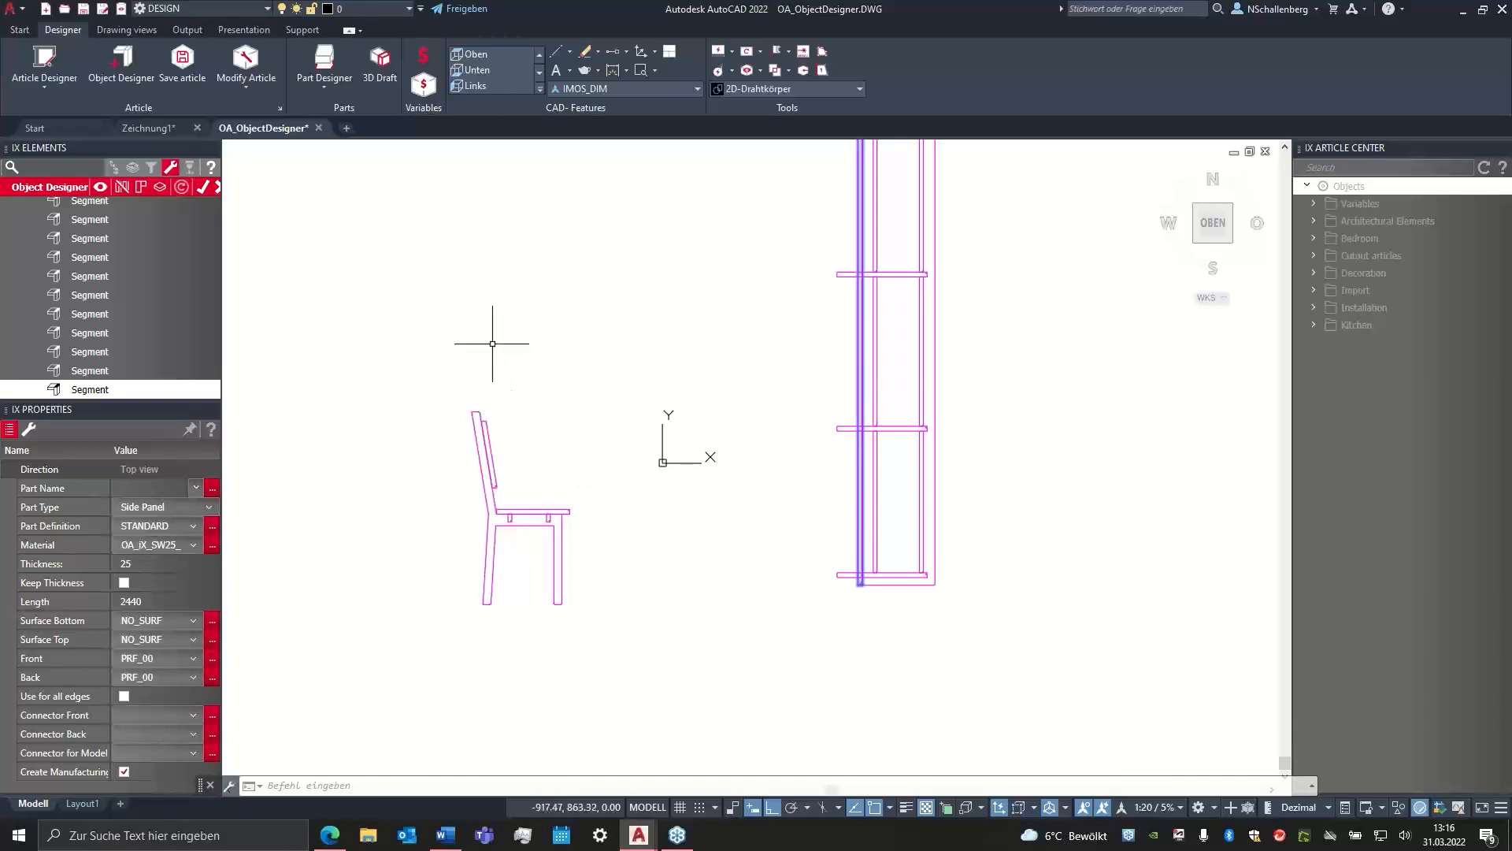
scroll(489, 414, up, 6)
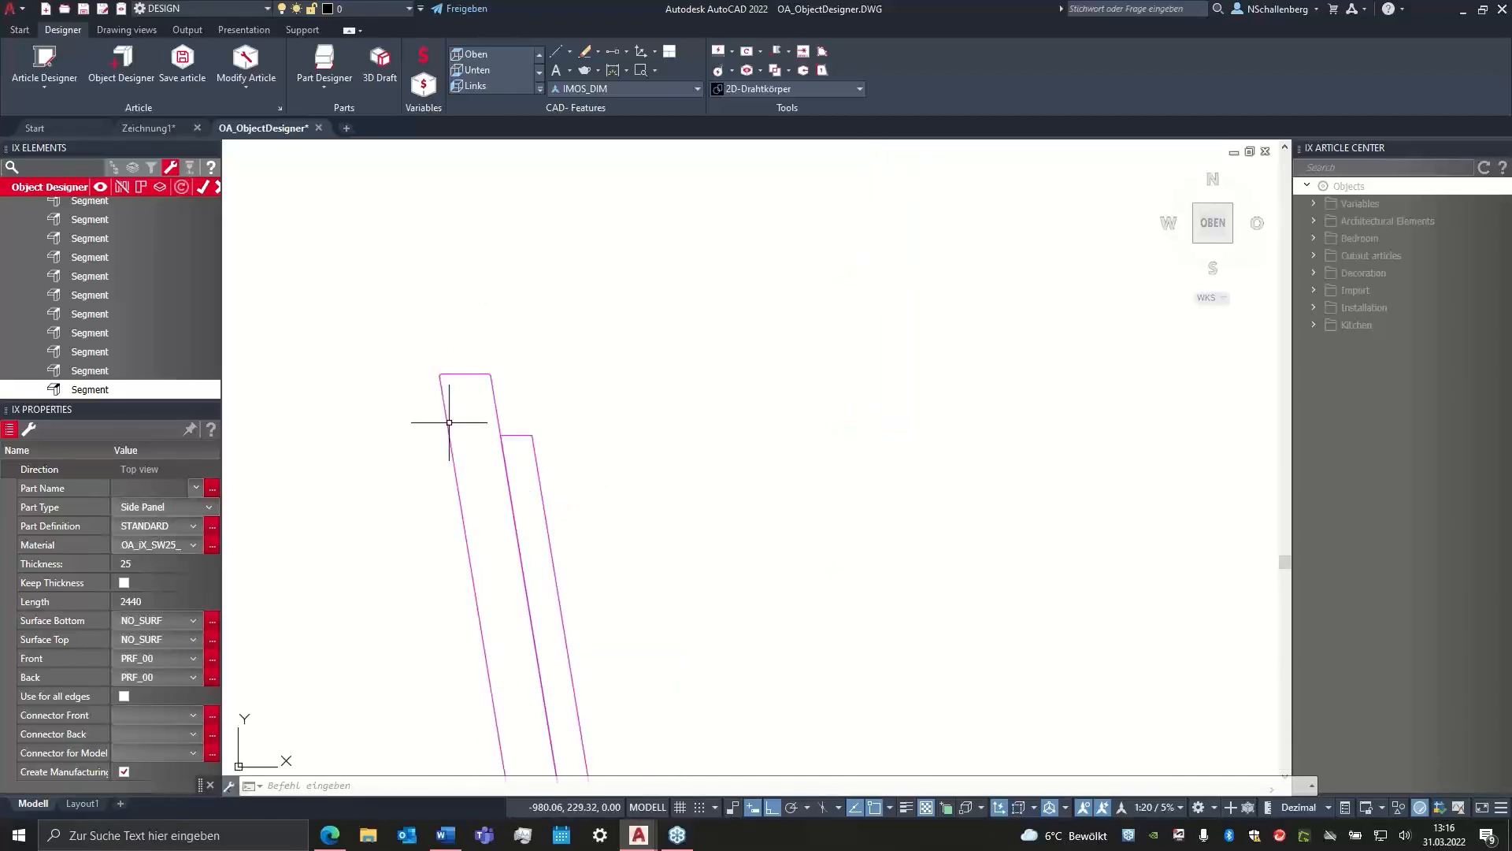
scroll(447, 434, down, 2)
scroll(447, 438, down, 3)
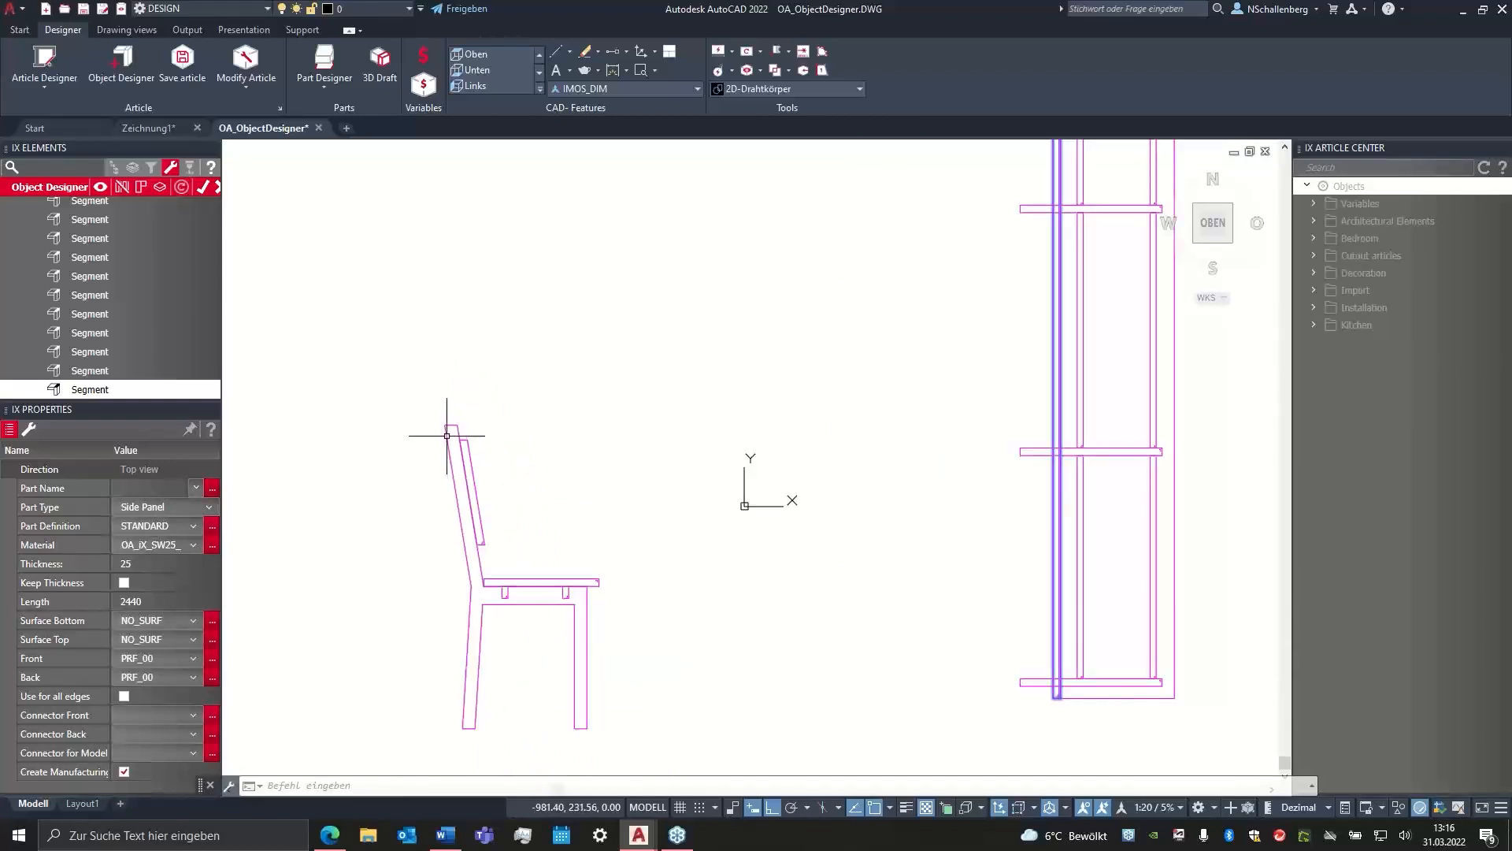
middle_drag(638, 382, 496, 378)
scroll(496, 378, down, 2)
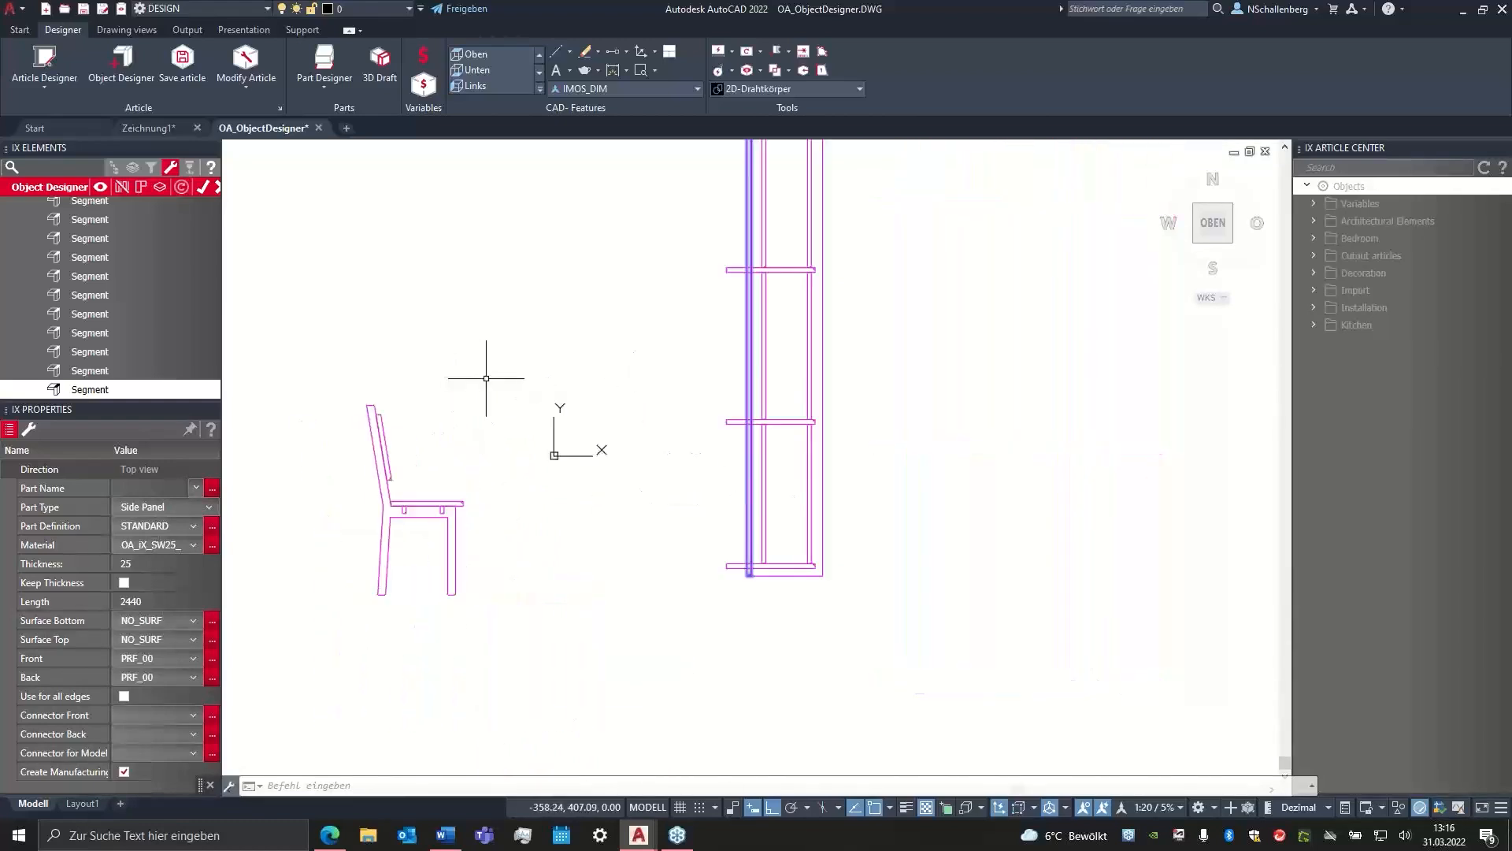
scroll(542, 397, down, 2)
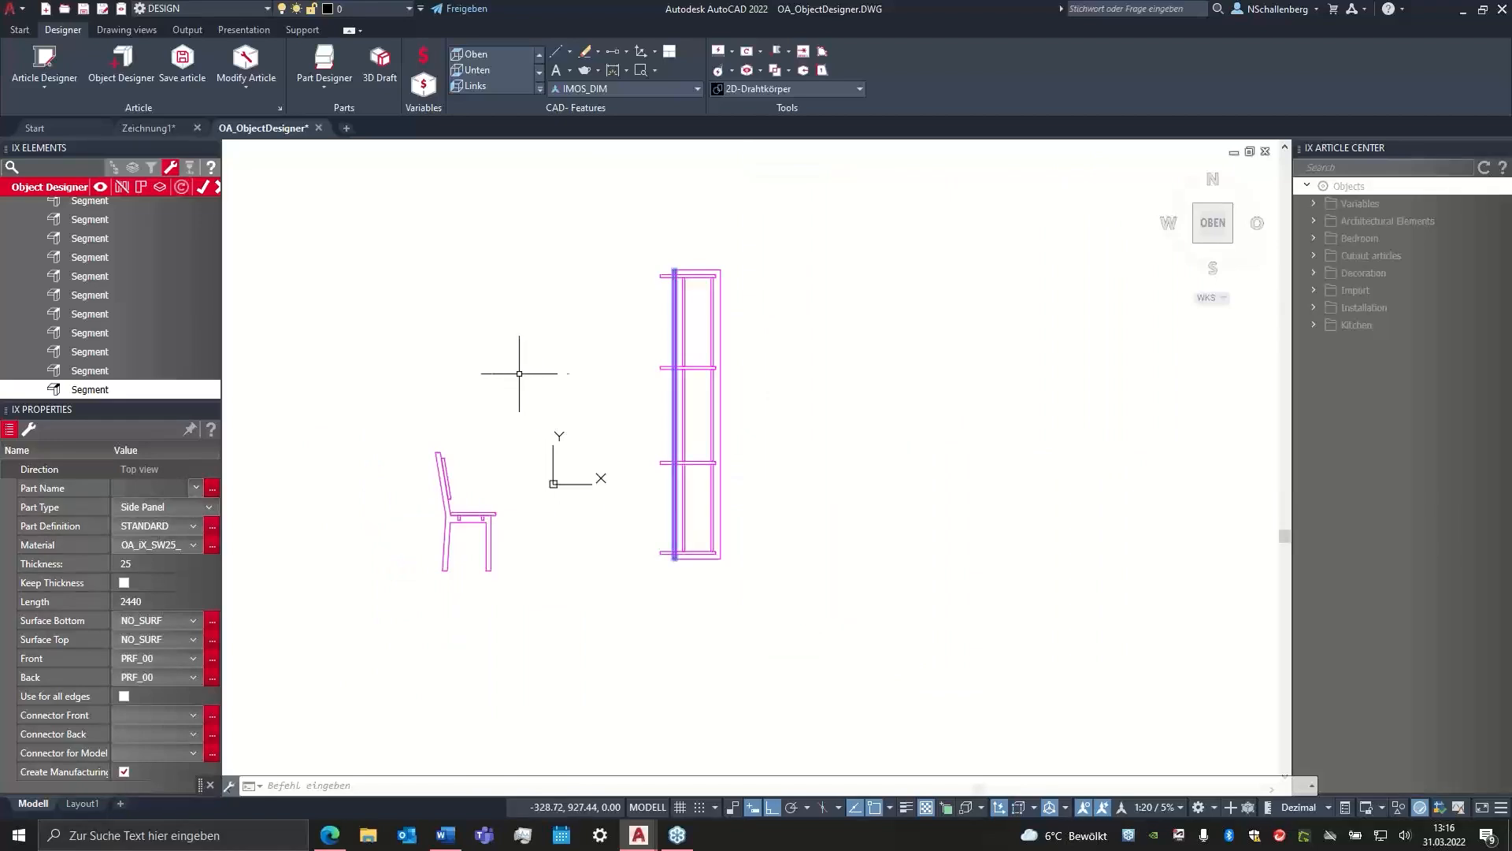
scroll(83, 300, up, 2)
scroll(88, 314, down, 2)
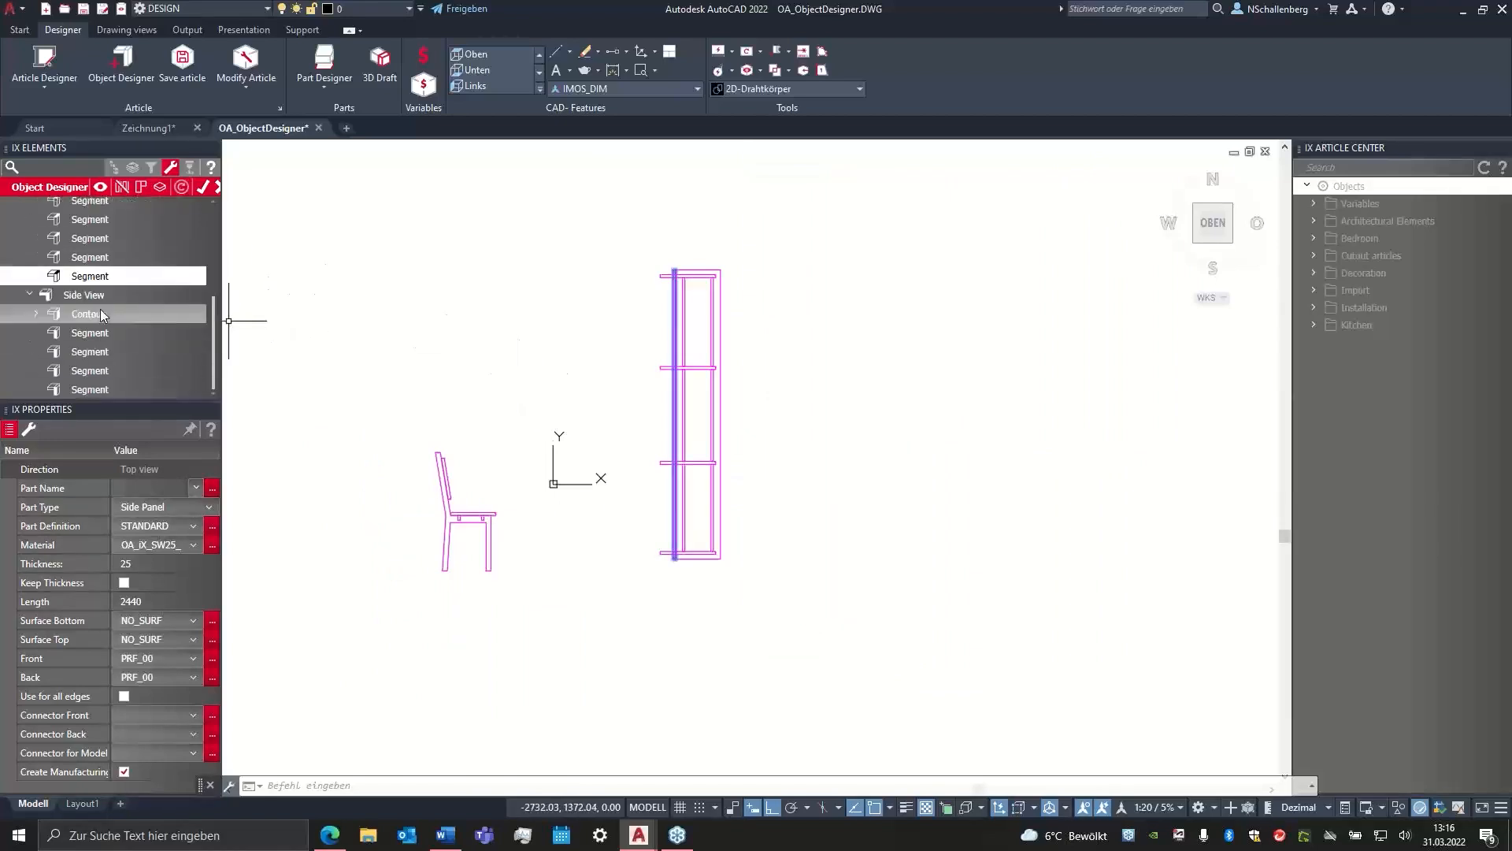
- Show the Object Designer tools in place of the selected Top view segment's properties
middle_drag(441, 346, 479, 323)
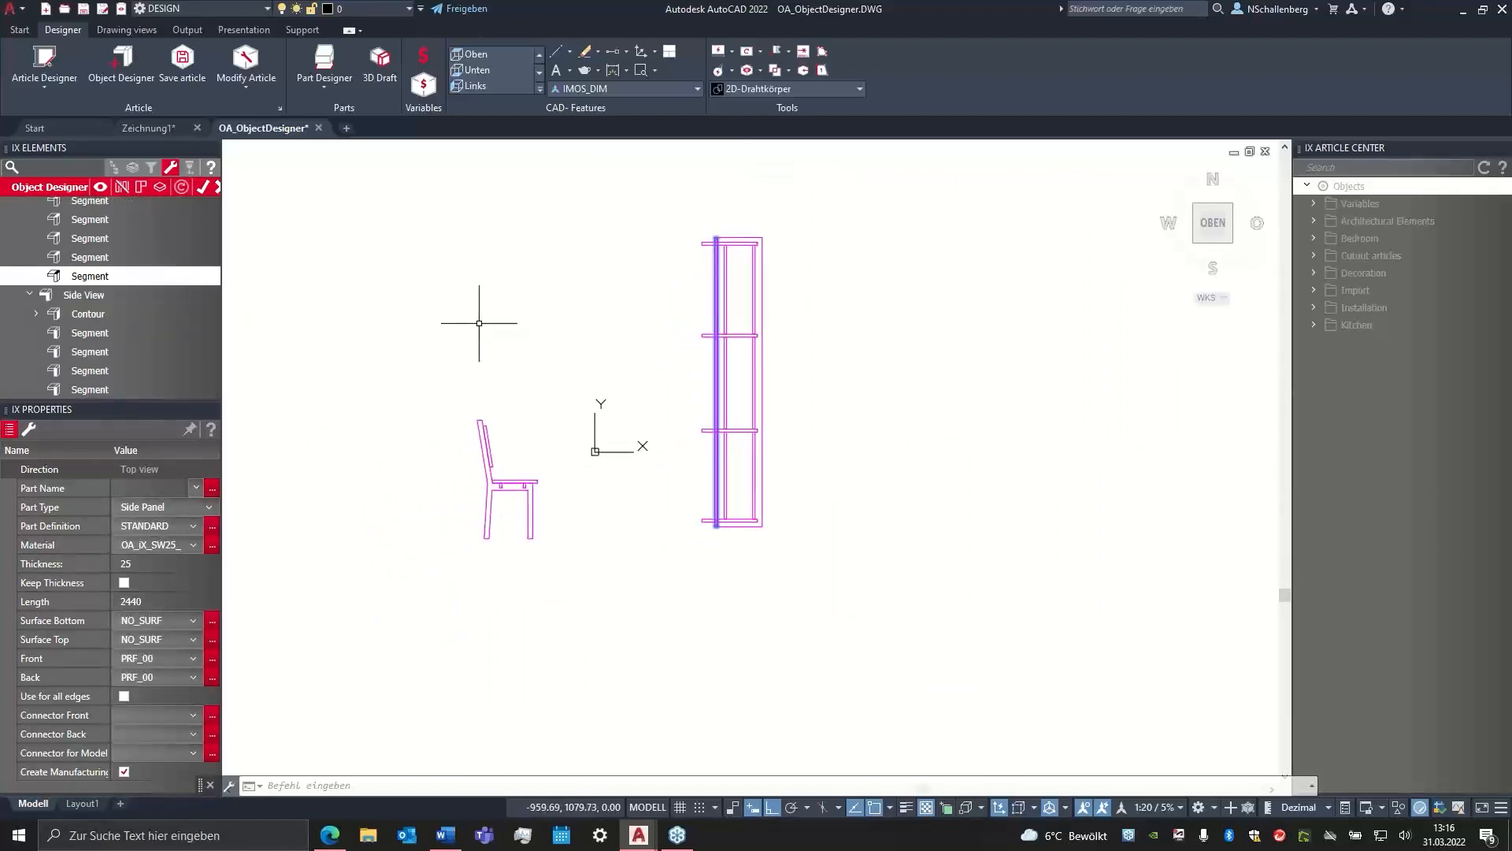
click(28, 429)
scroll(423, 323, down, 2)
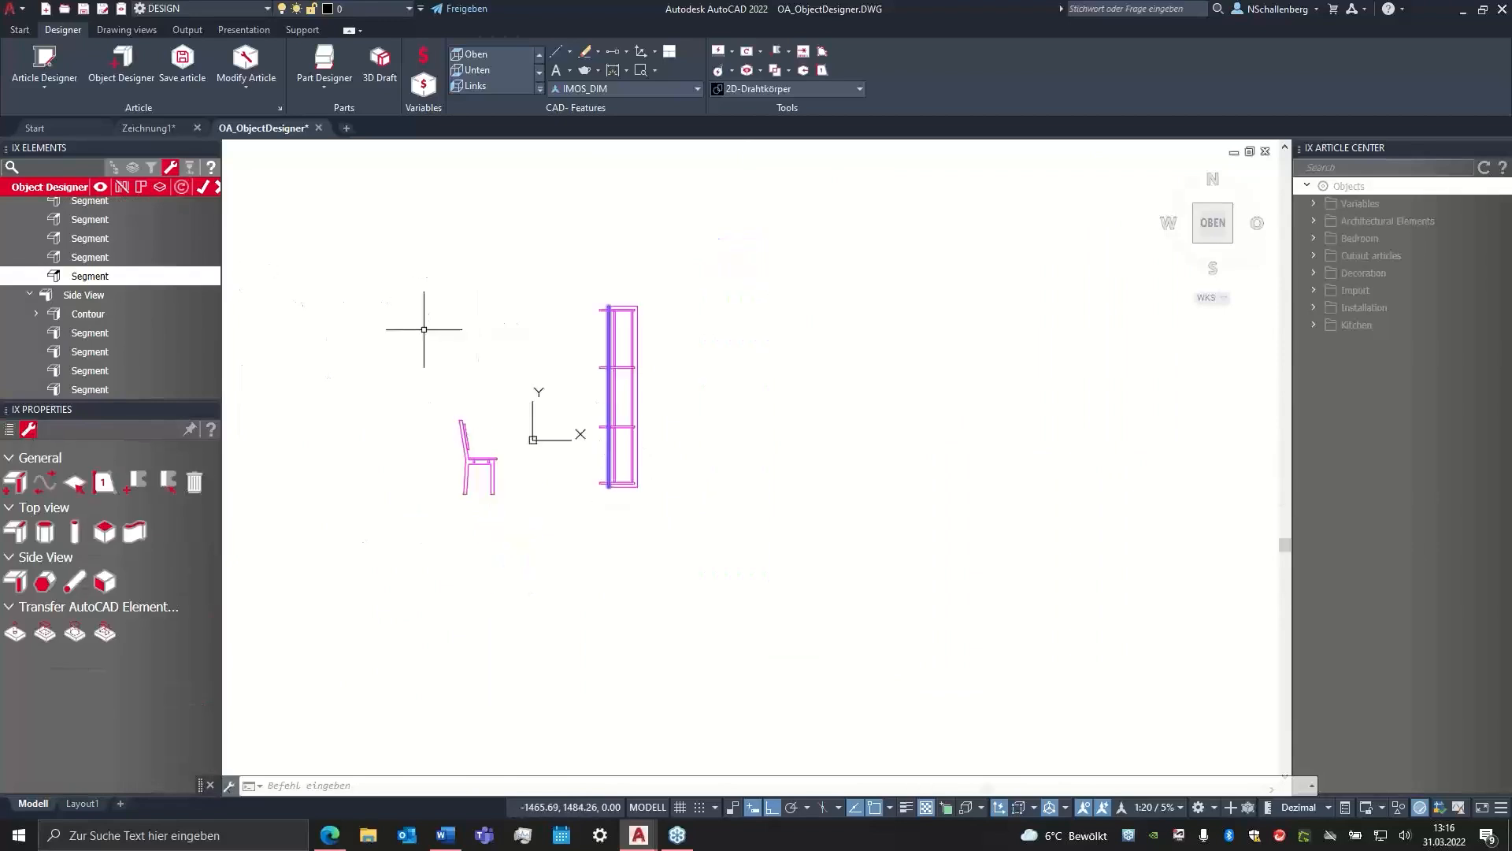
scroll(429, 320, up, 4)
middle_drag(587, 405, 527, 398)
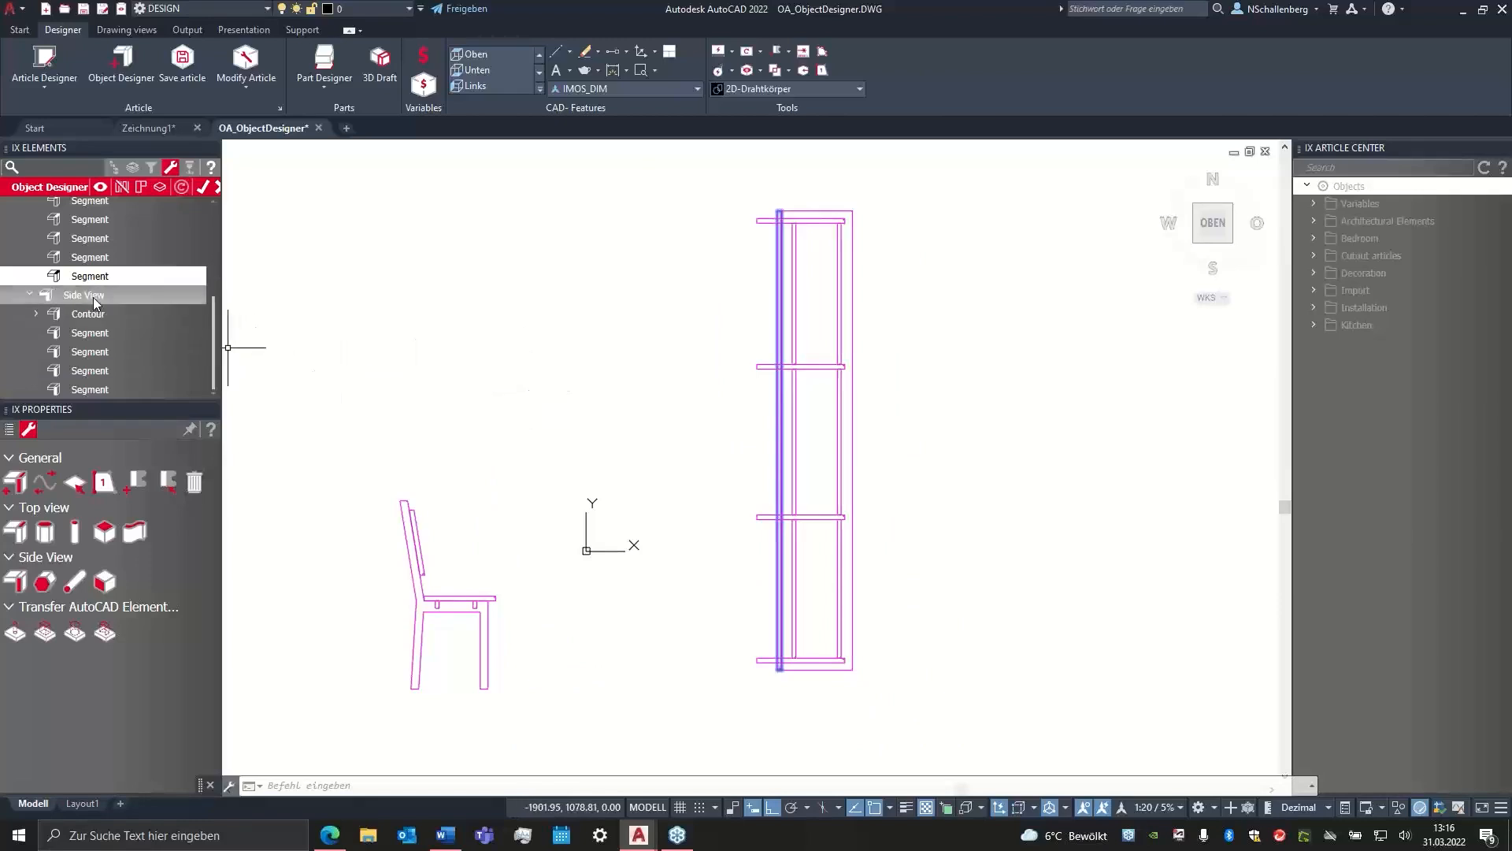
- Examine the Top view and Side View contours and segments in the element list against the two drawings
scroll(93, 296, up, 3)
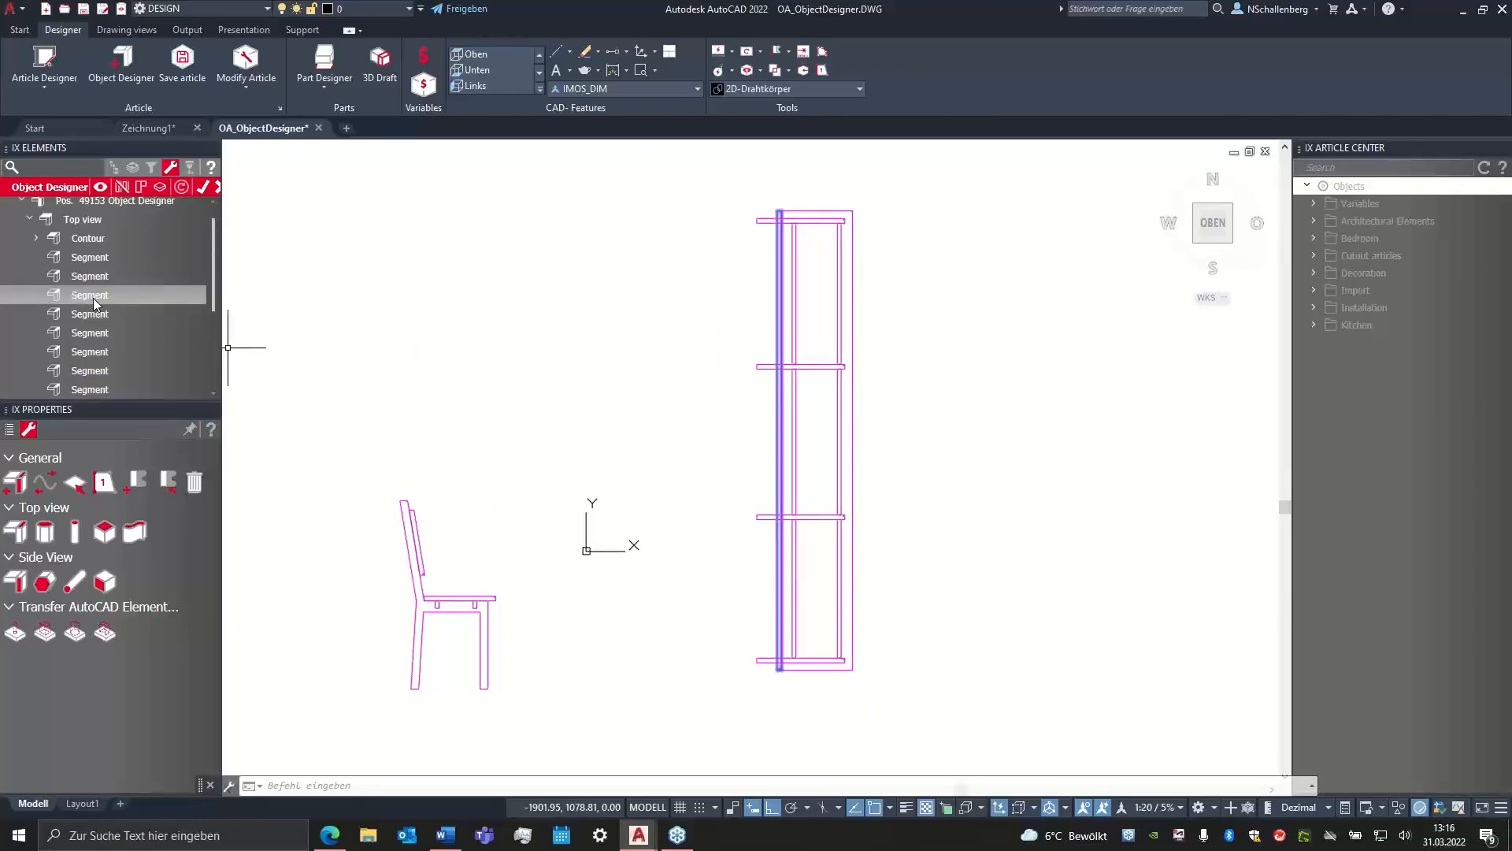
scroll(93, 298, down, 3)
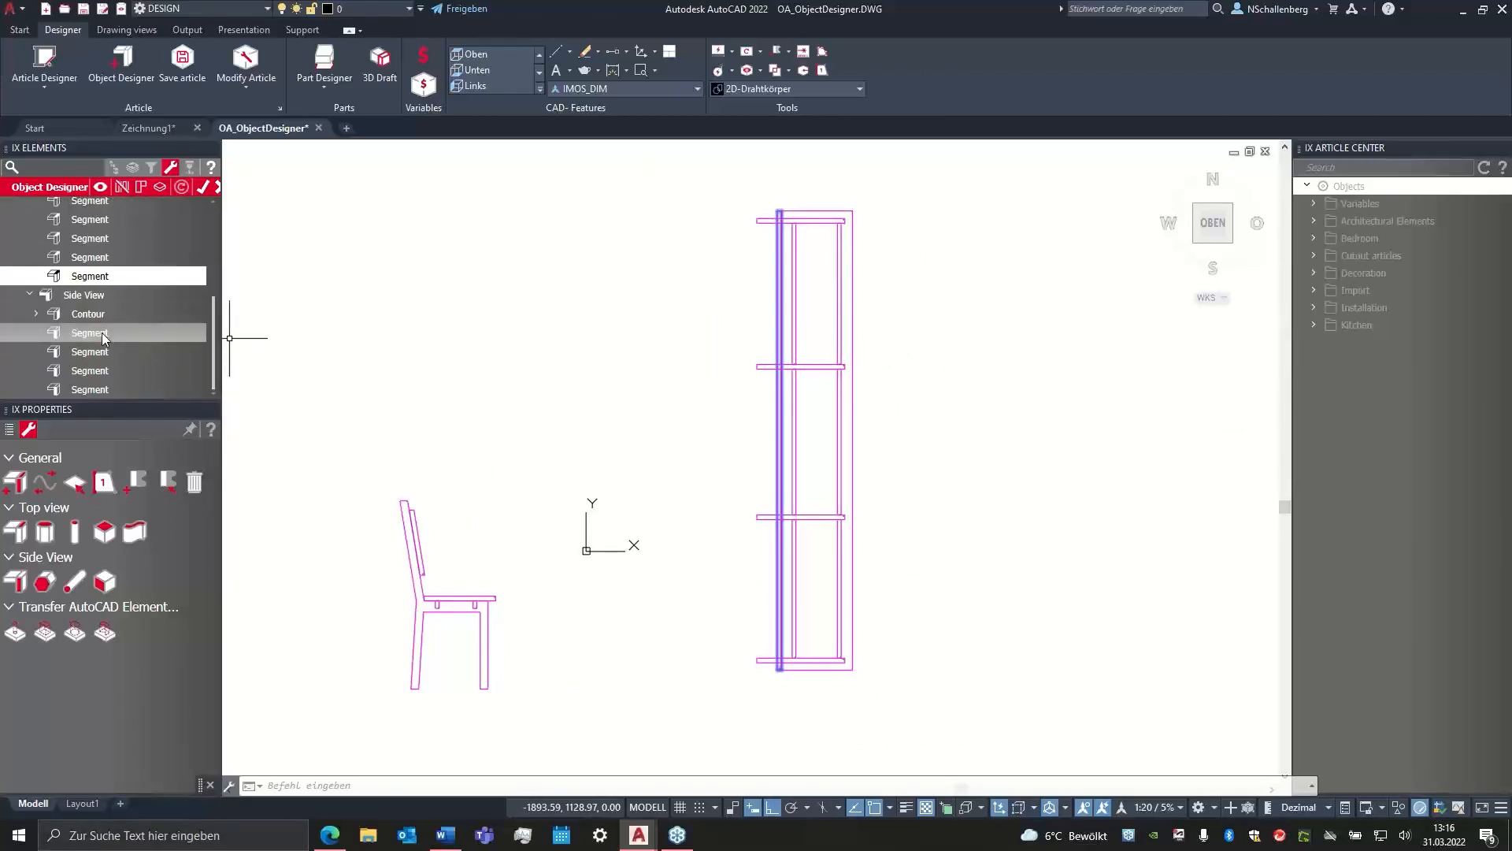
scroll(110, 325, up, 4)
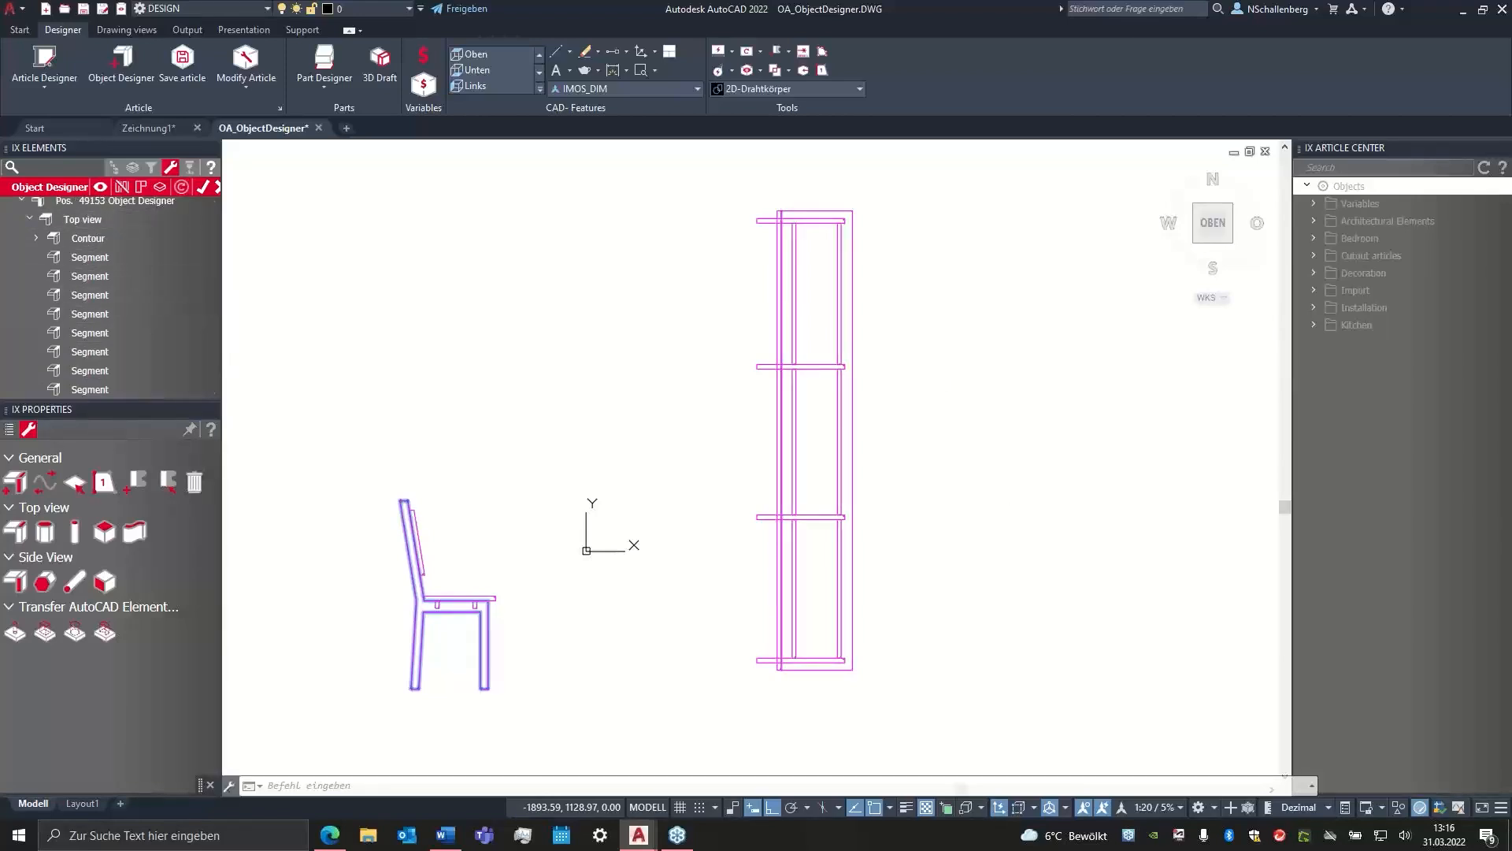
key(alt+Tab)
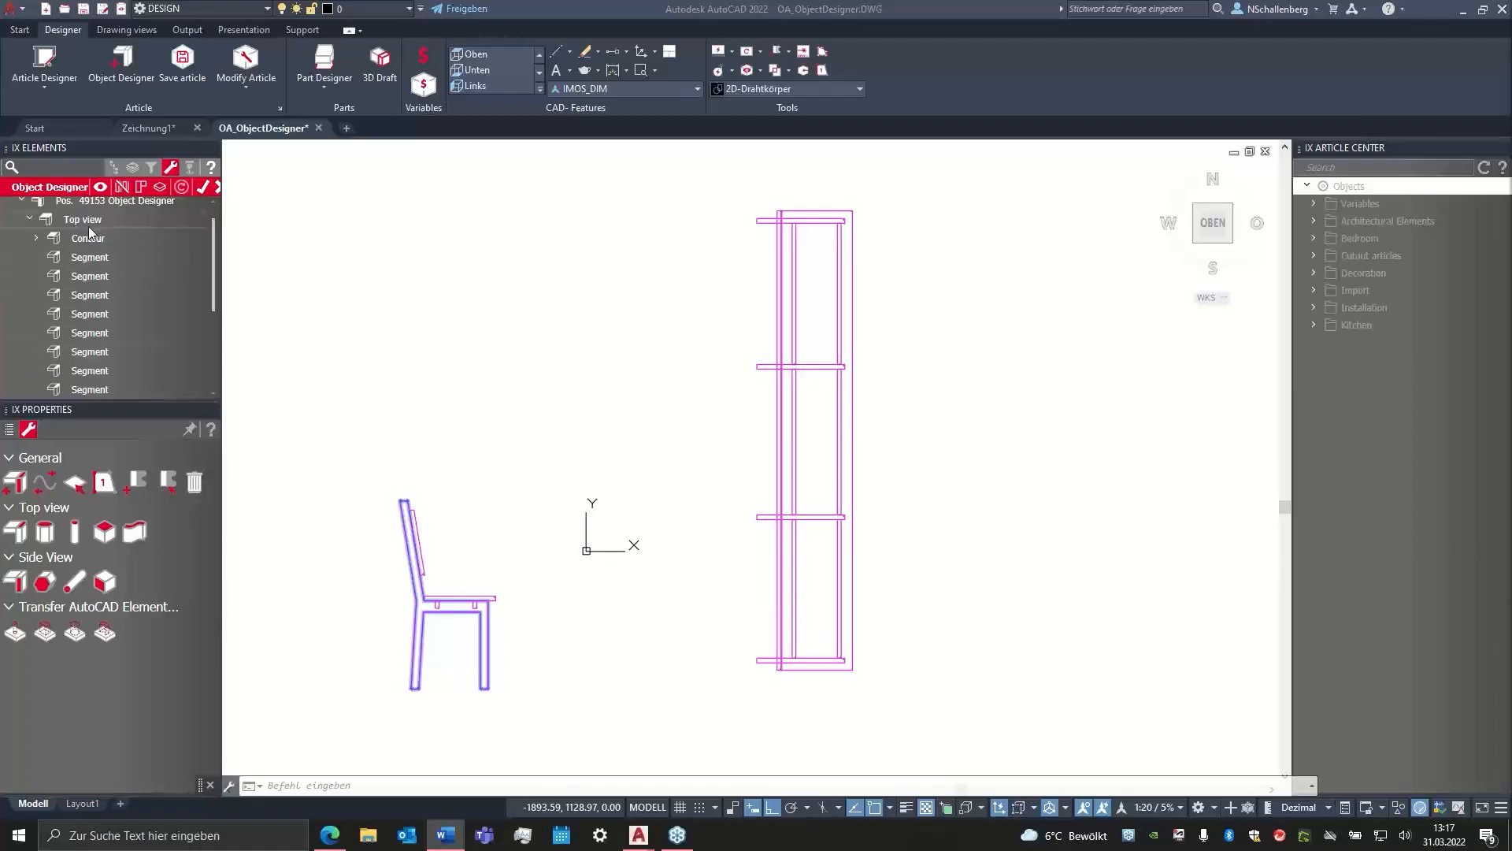
scroll(102, 320, down, 3)
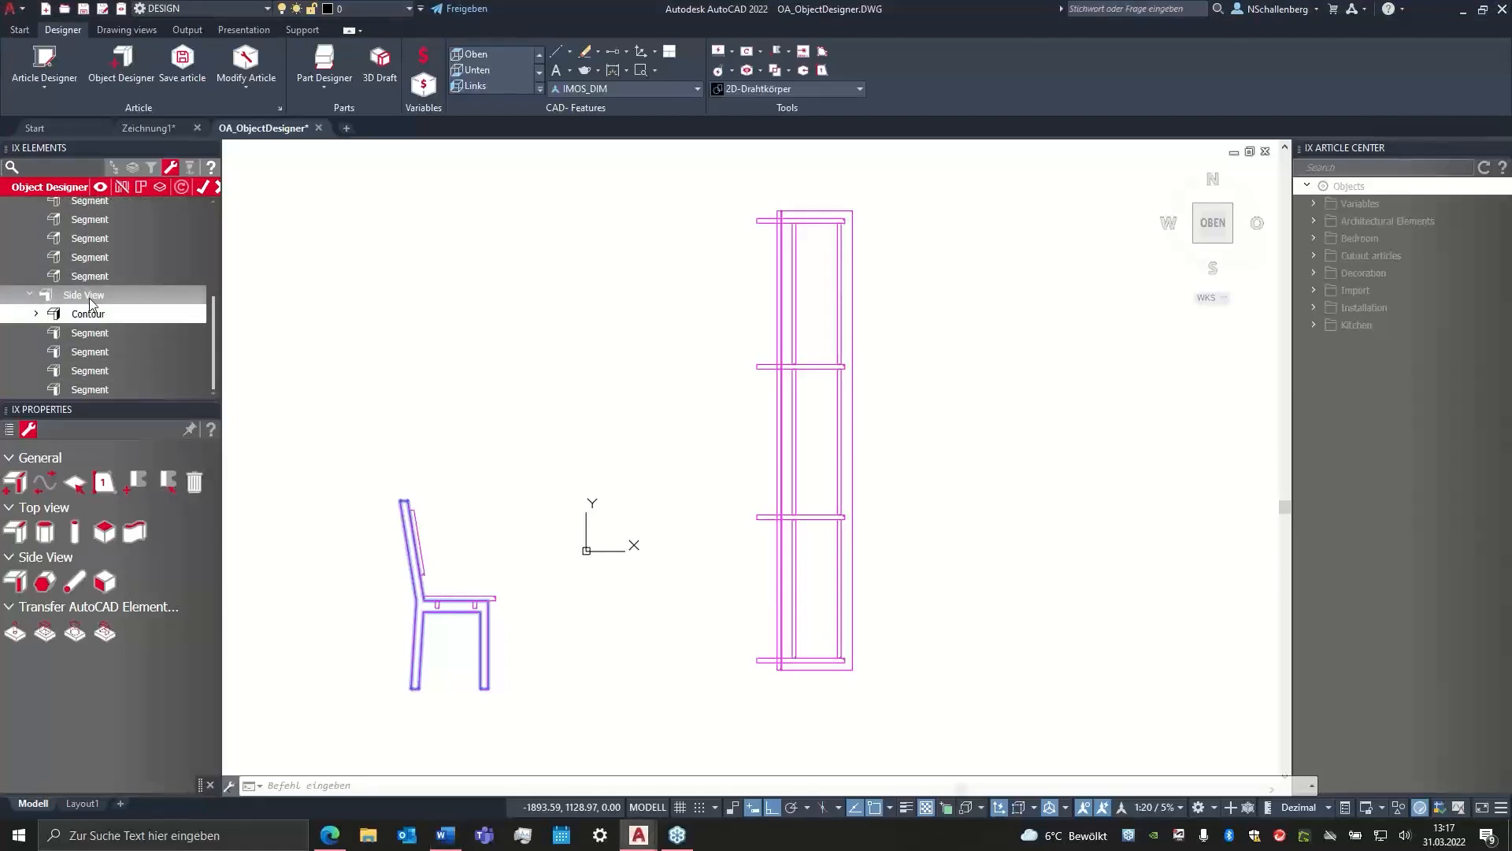
middle_drag(651, 399, 682, 378)
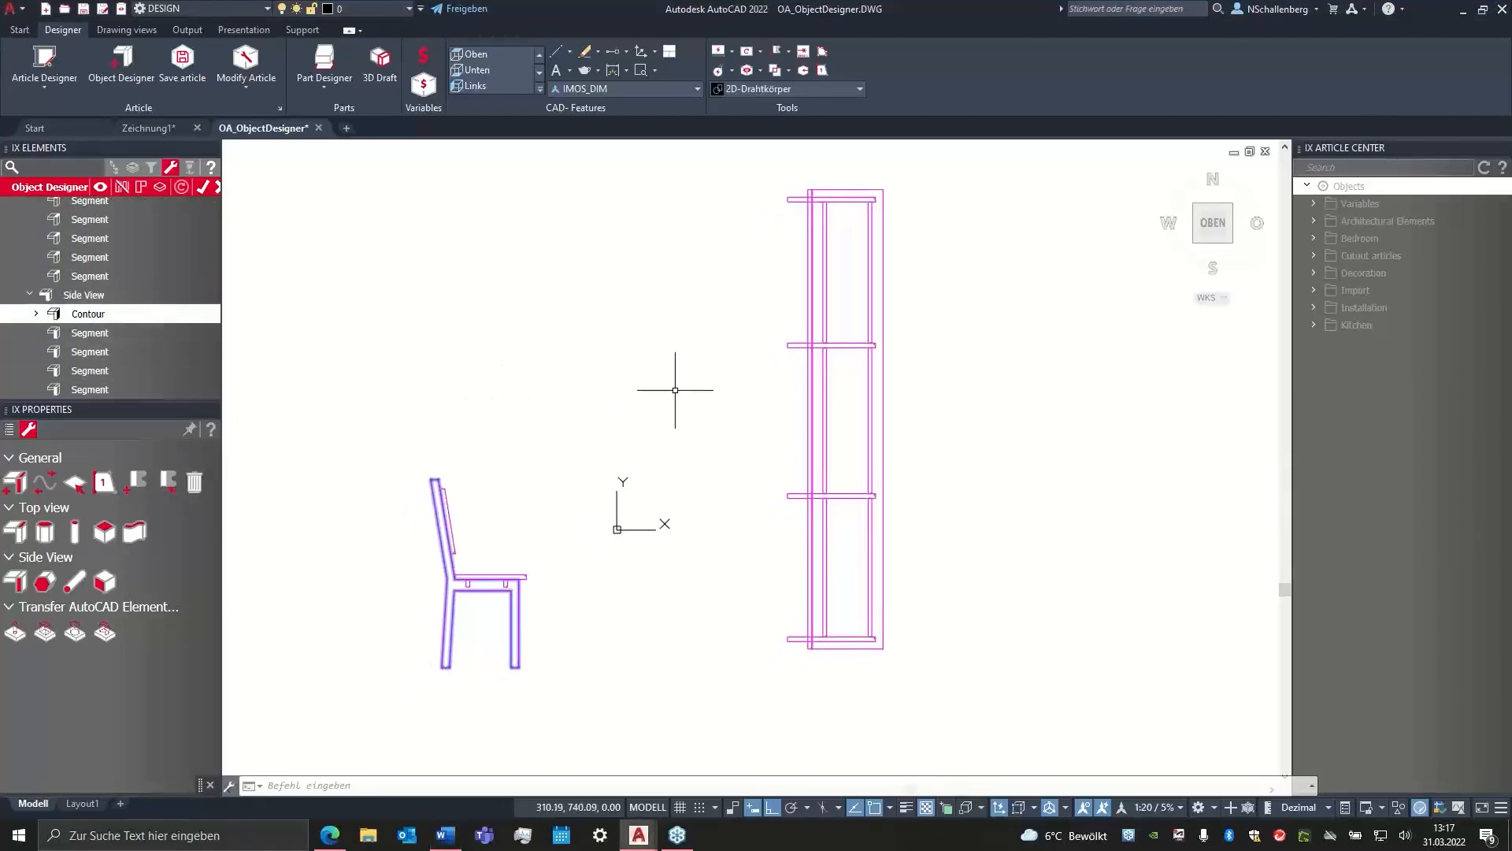
scroll(68, 262, up, 3)
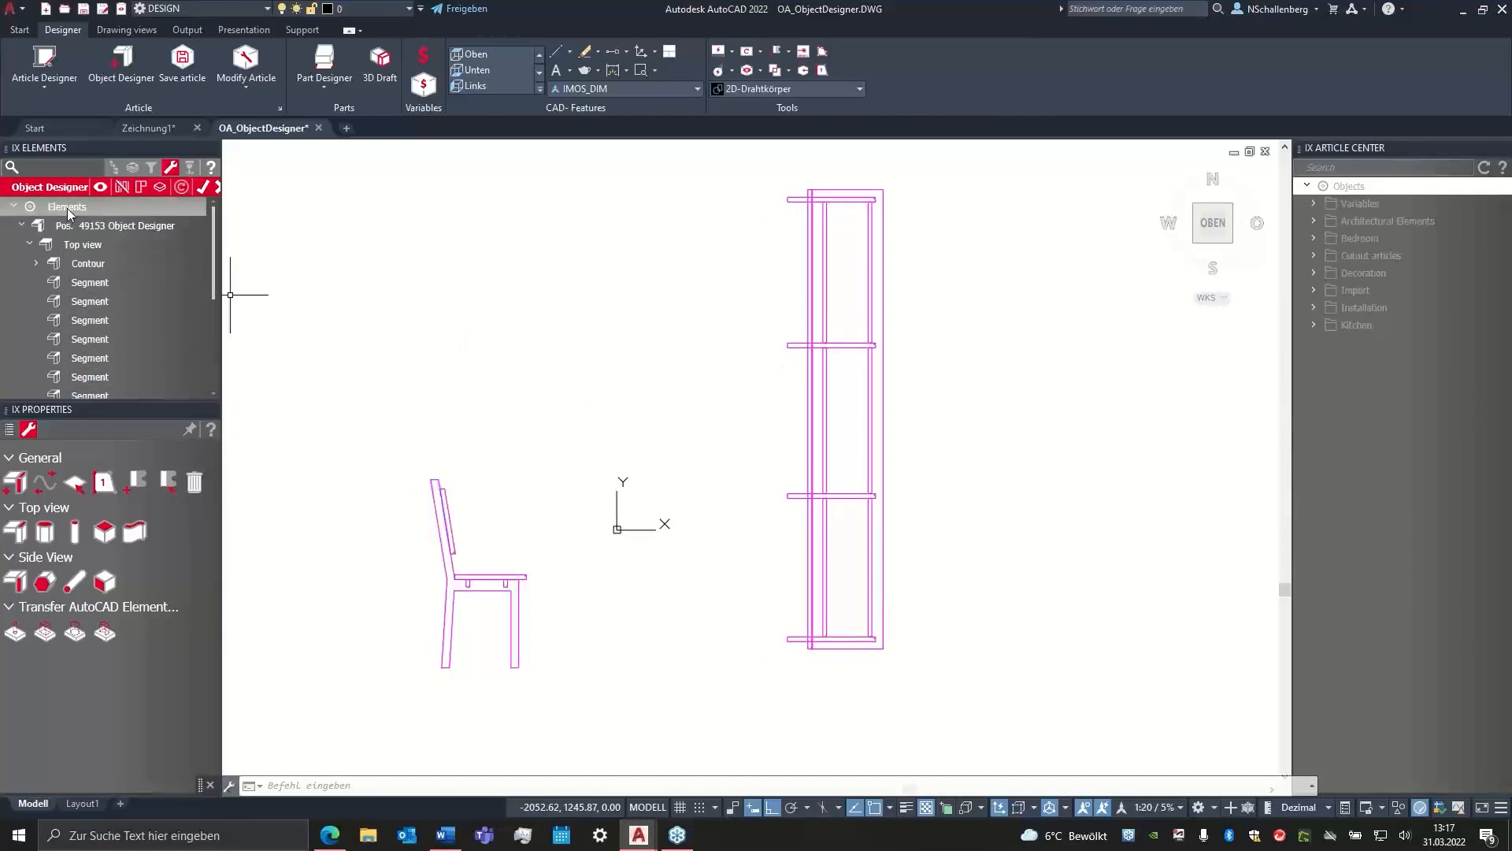
- Start linking elements across the views and select the chair's side-frame contour in the side view
click(17, 488)
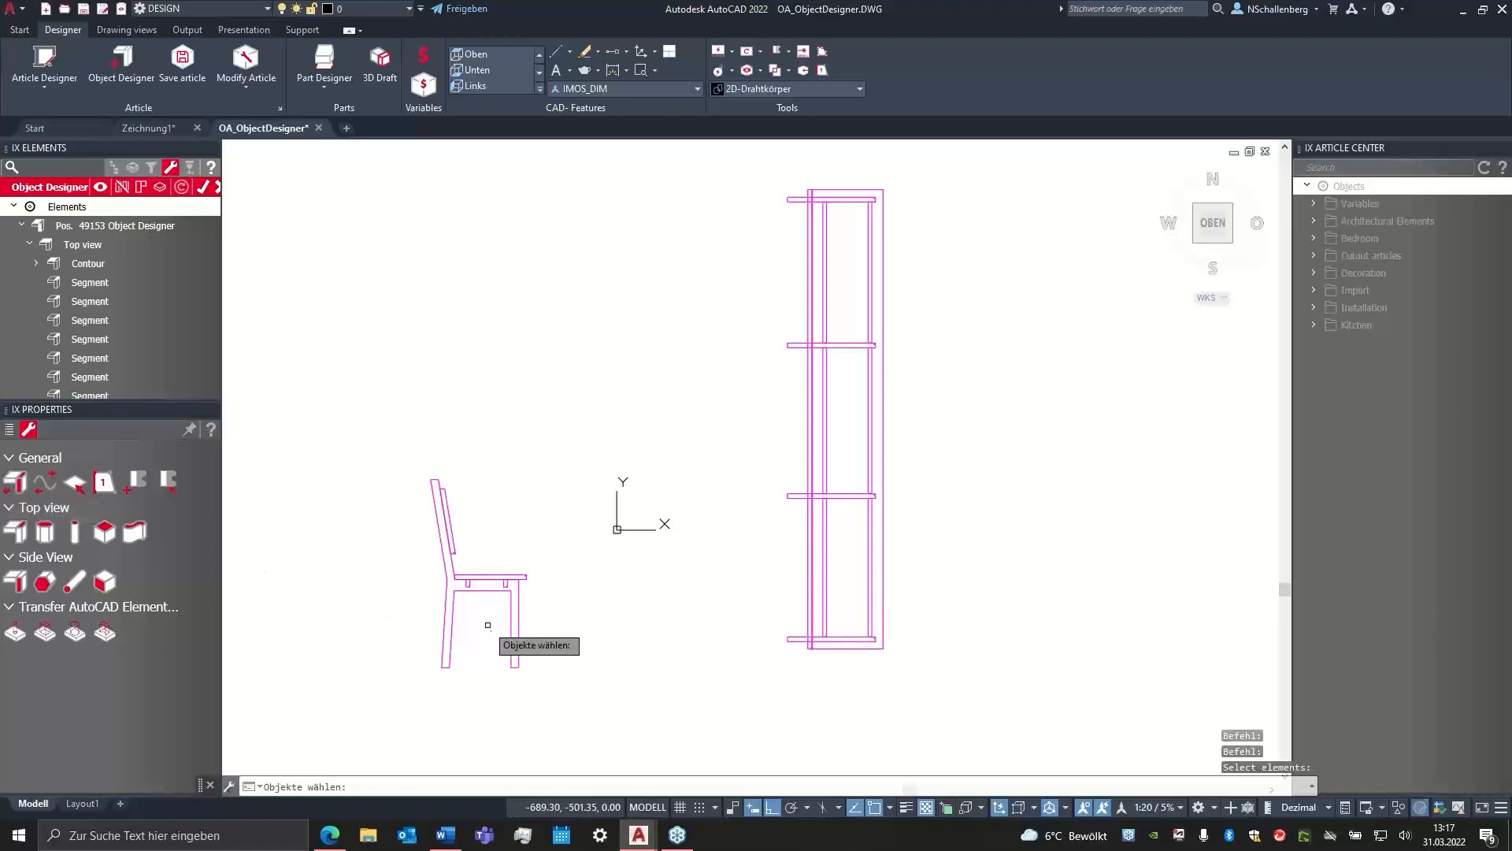
scroll(488, 624, up, 3)
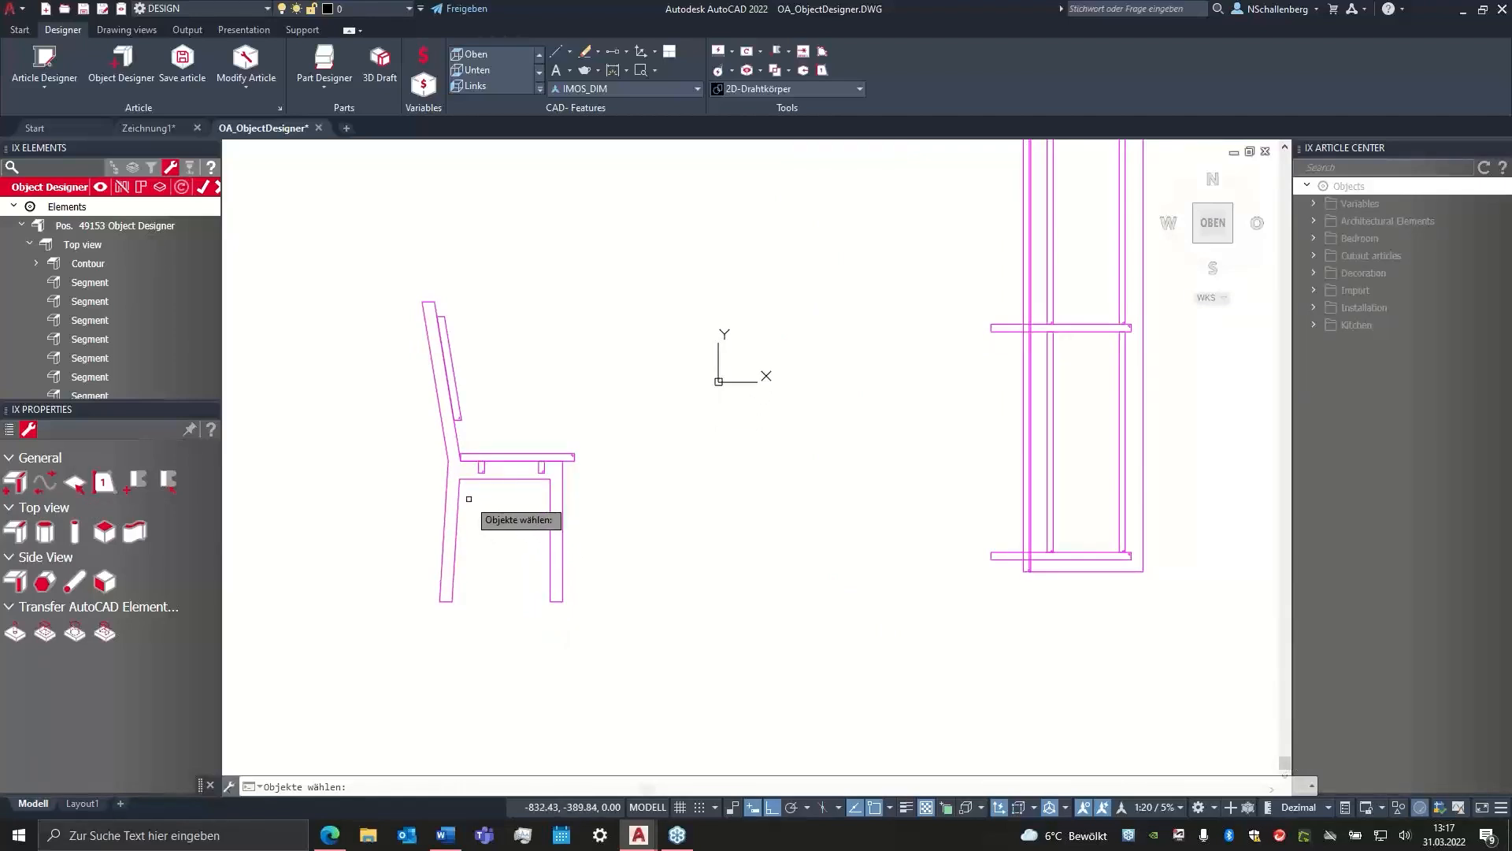
scroll(488, 441, down, 3)
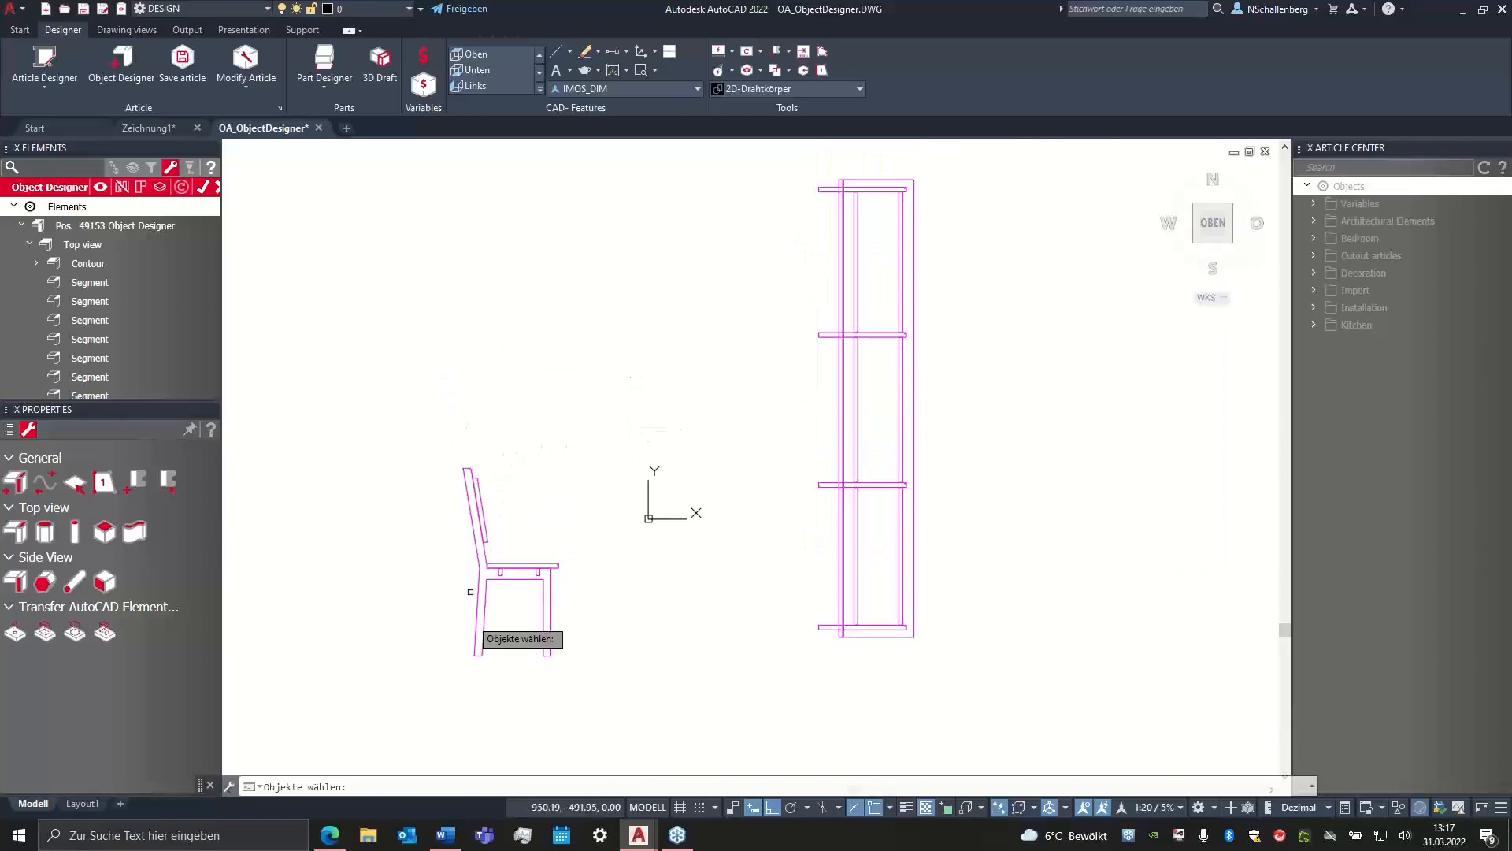
scroll(484, 602, up, 2)
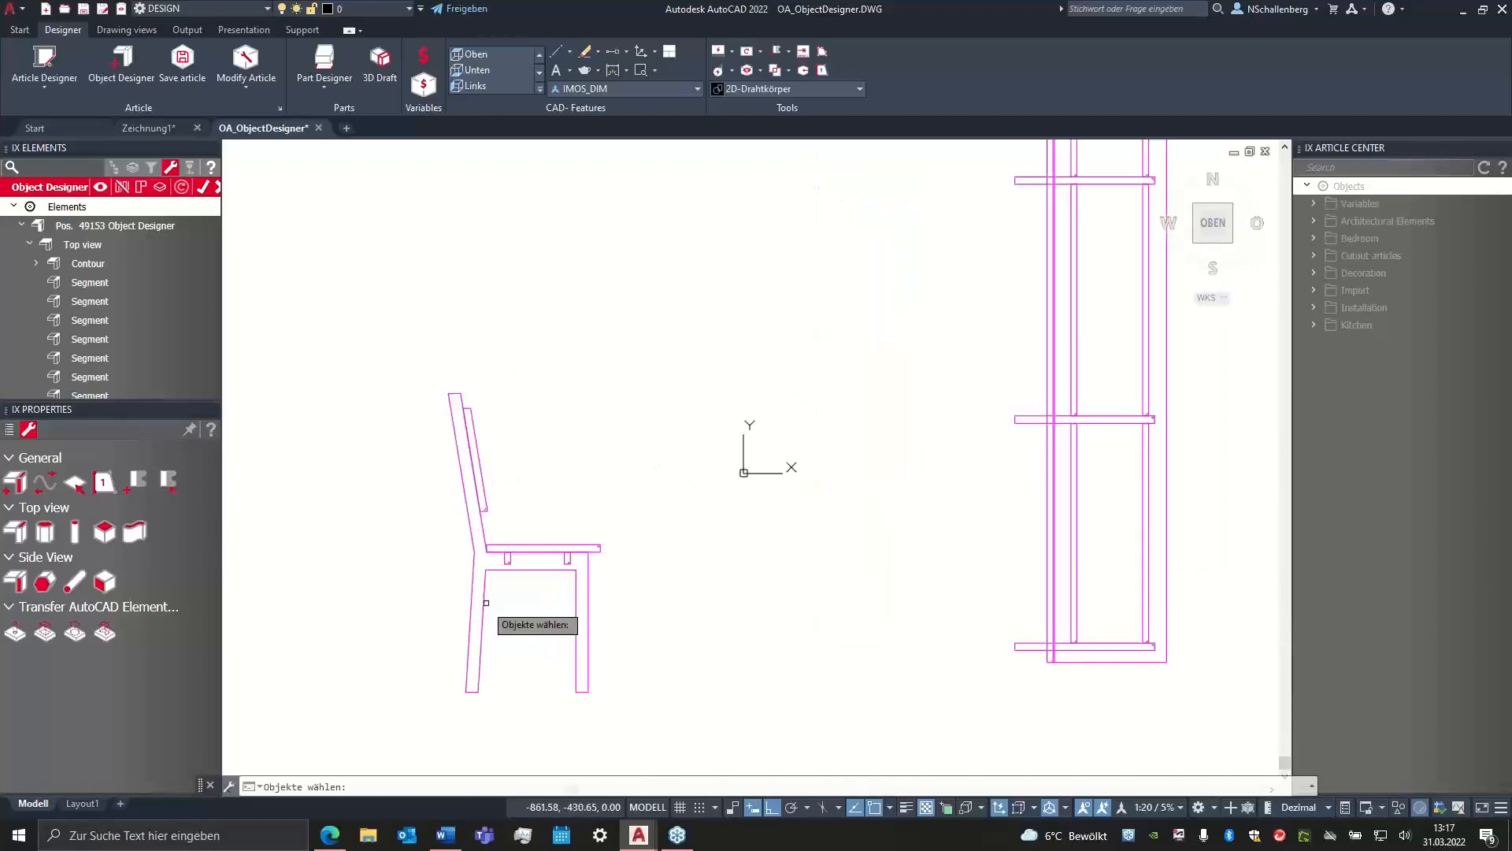
click(475, 597)
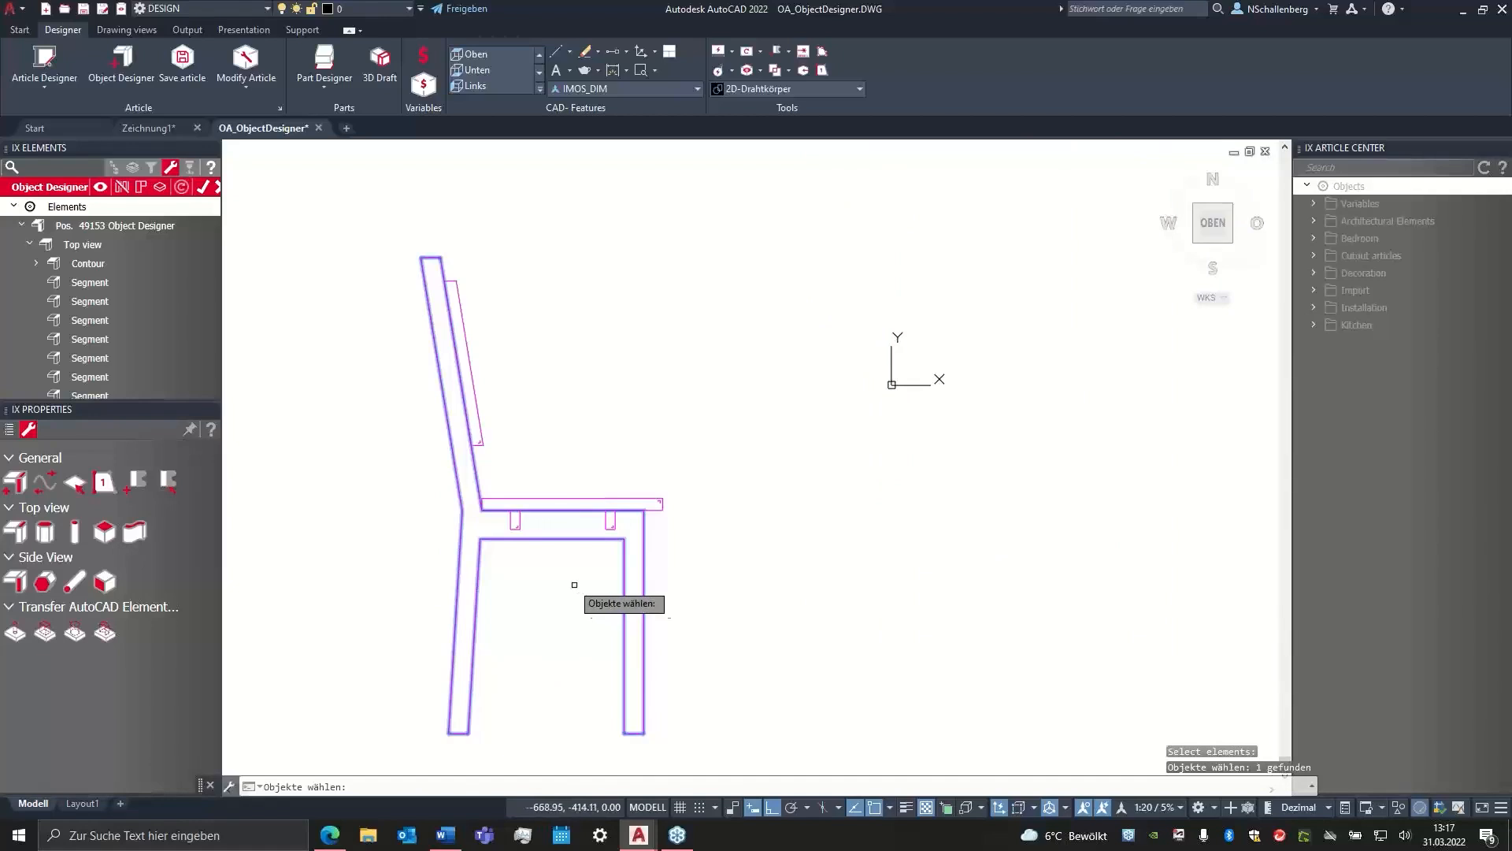
scroll(580, 589, down, 2)
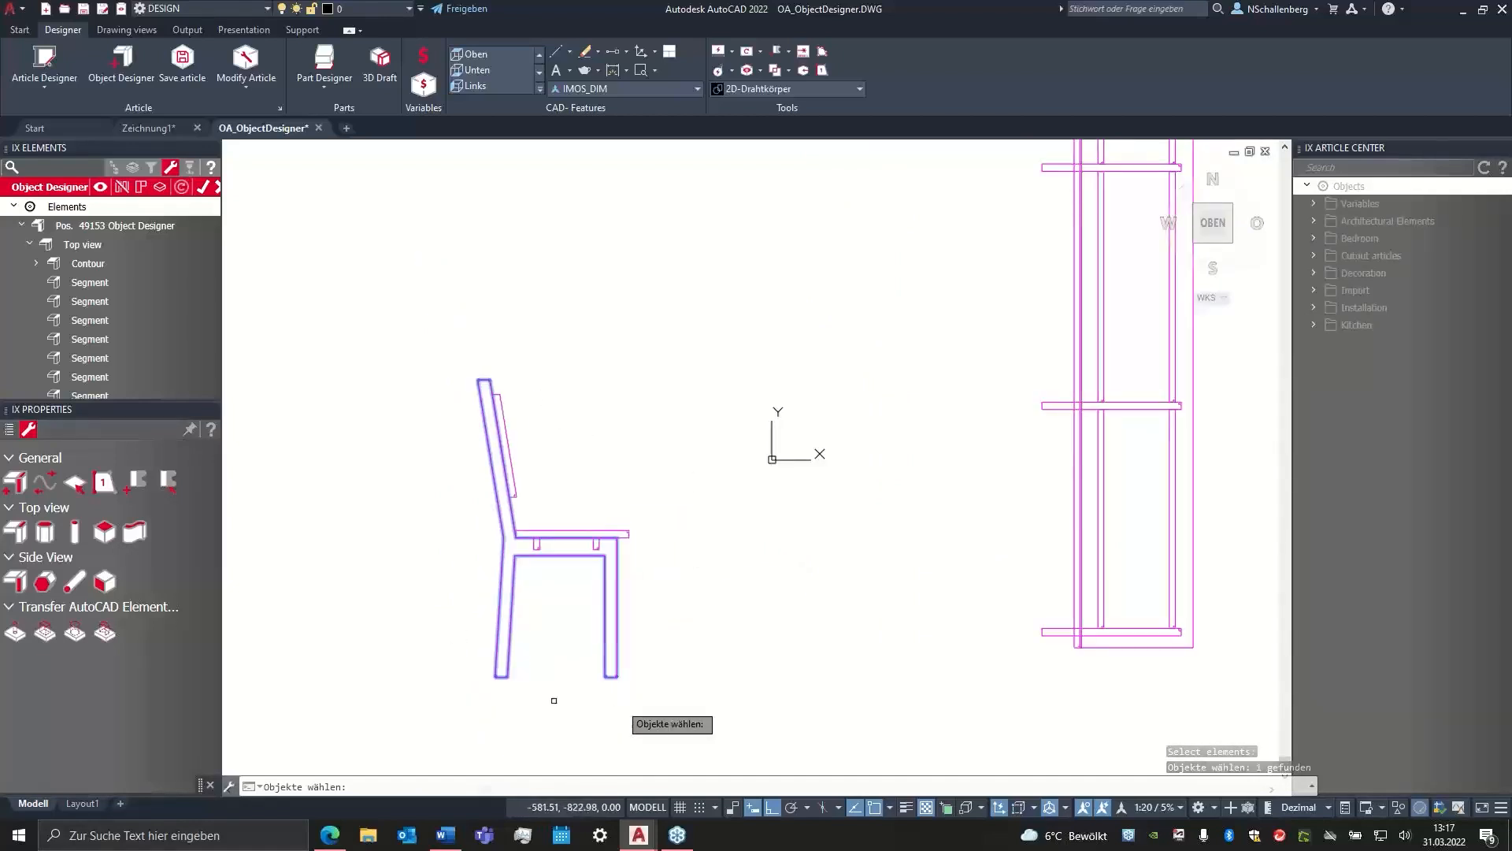
middle_drag(824, 527, 496, 541)
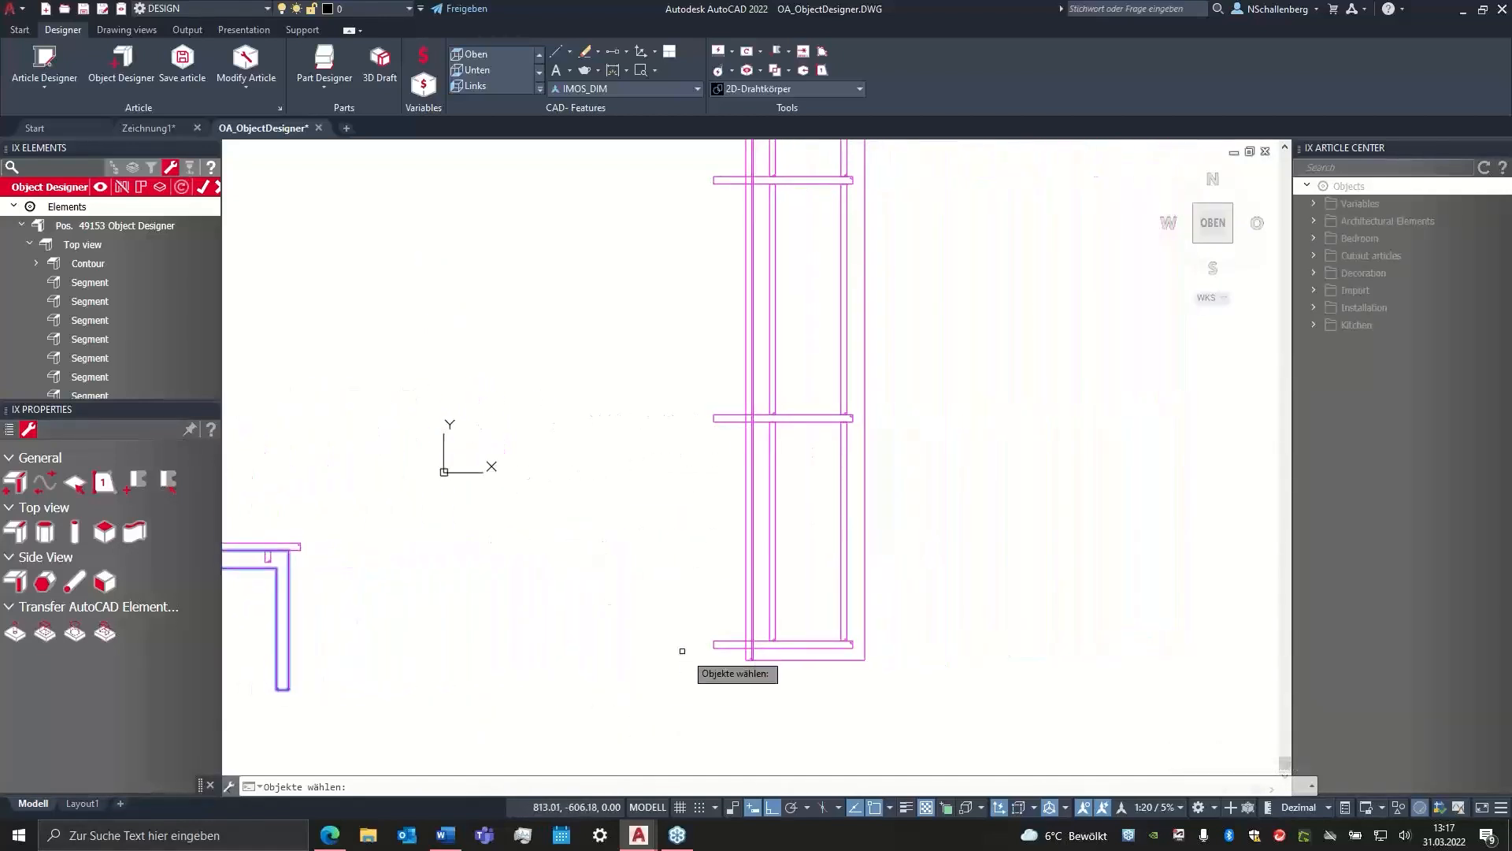
- Add the four side-frame segments of the plan to the selection and link them with the side-view contour
click(721, 646)
click(719, 418)
click(720, 429)
click(713, 406)
middle_drag(712, 323, 668, 541)
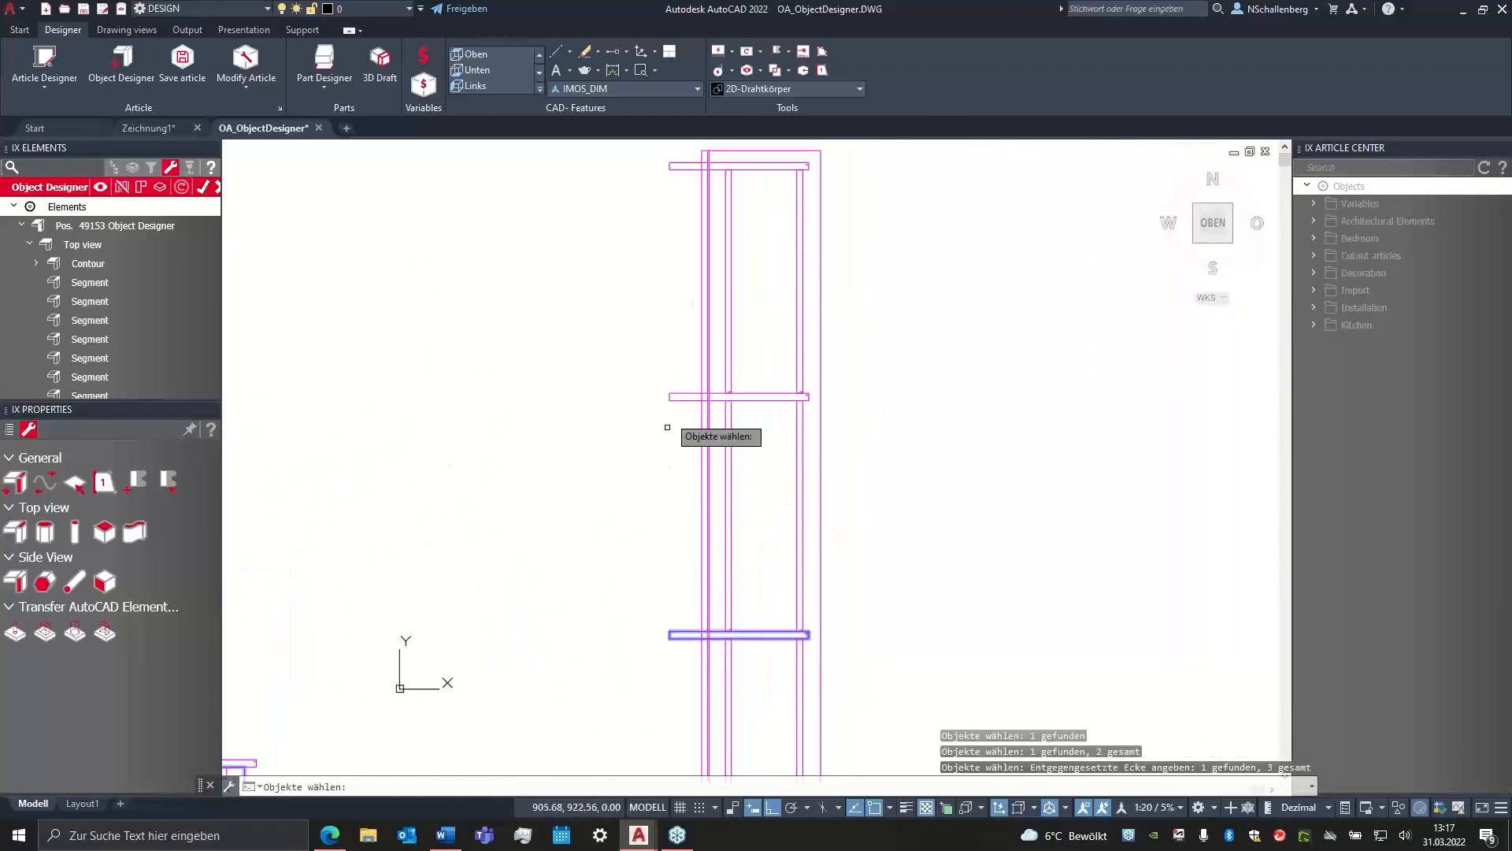
click(674, 399)
middle_drag(667, 325, 668, 360)
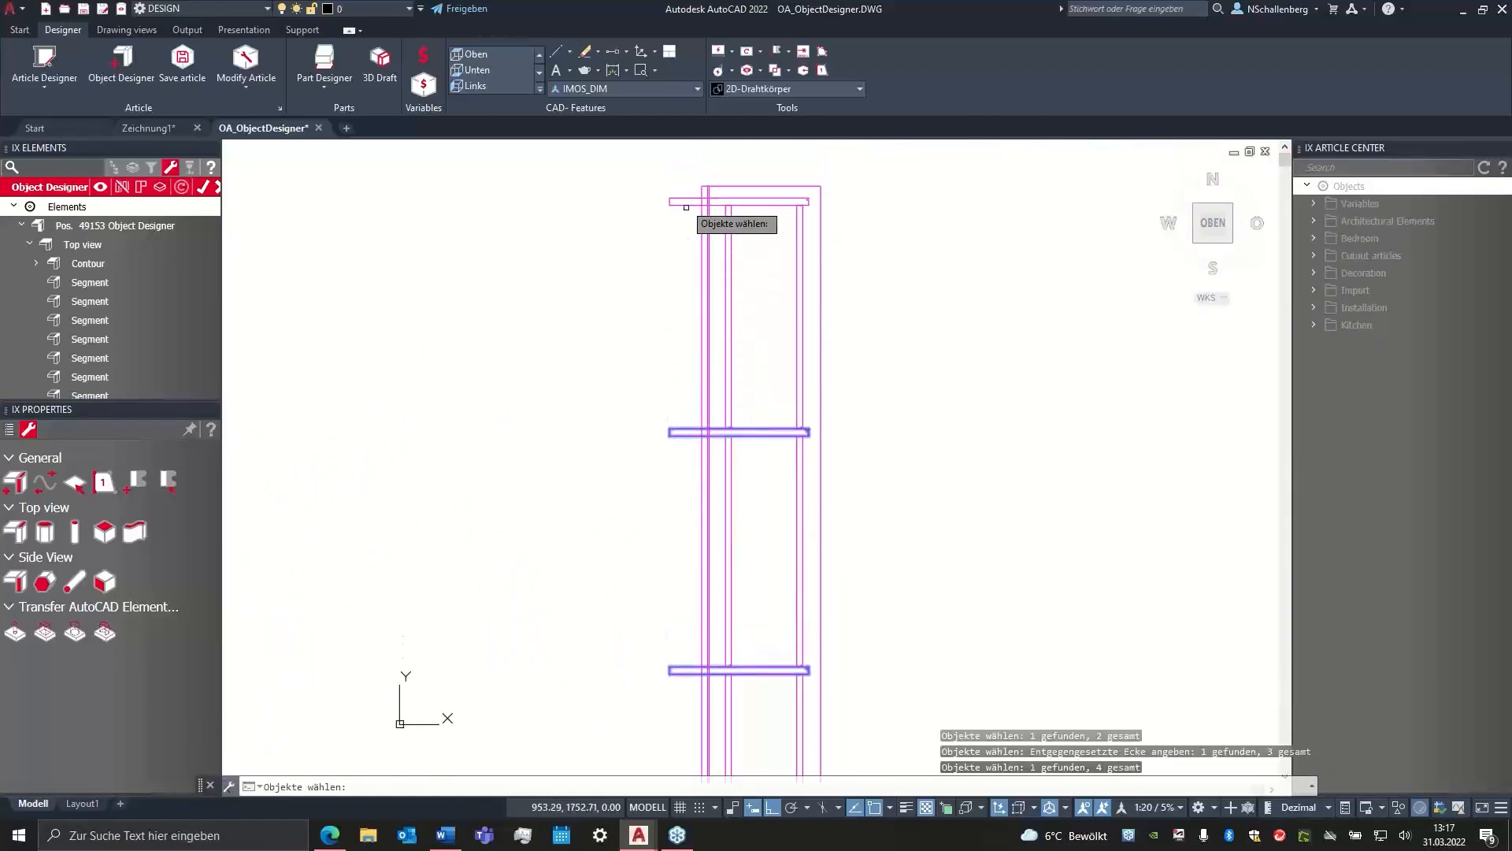
click(675, 204)
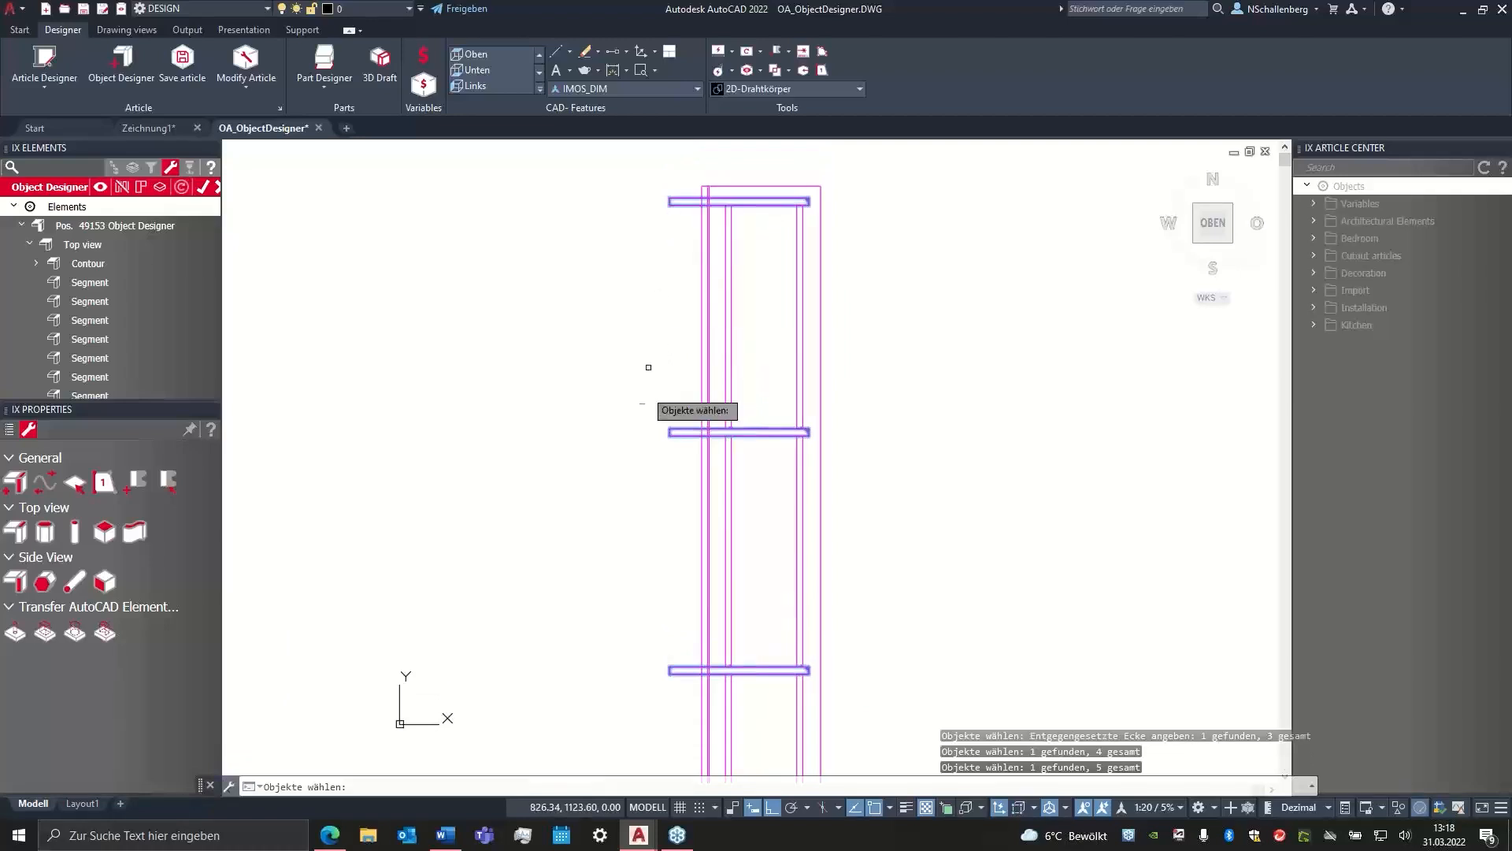
scroll(645, 379, down, 5)
middle_drag(551, 531, 583, 513)
scroll(598, 438, up, 2)
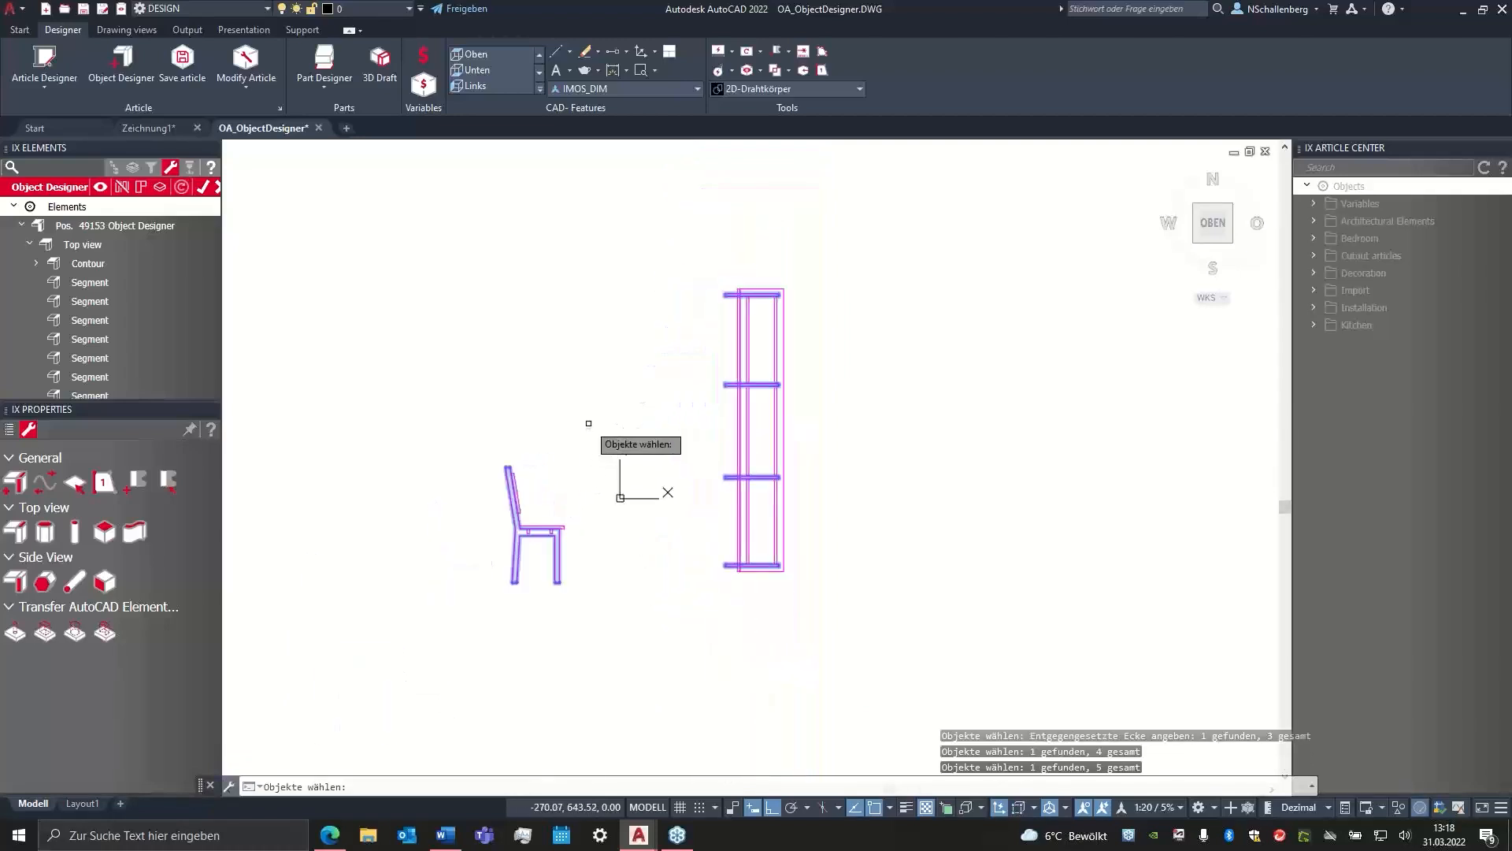
key(Return)
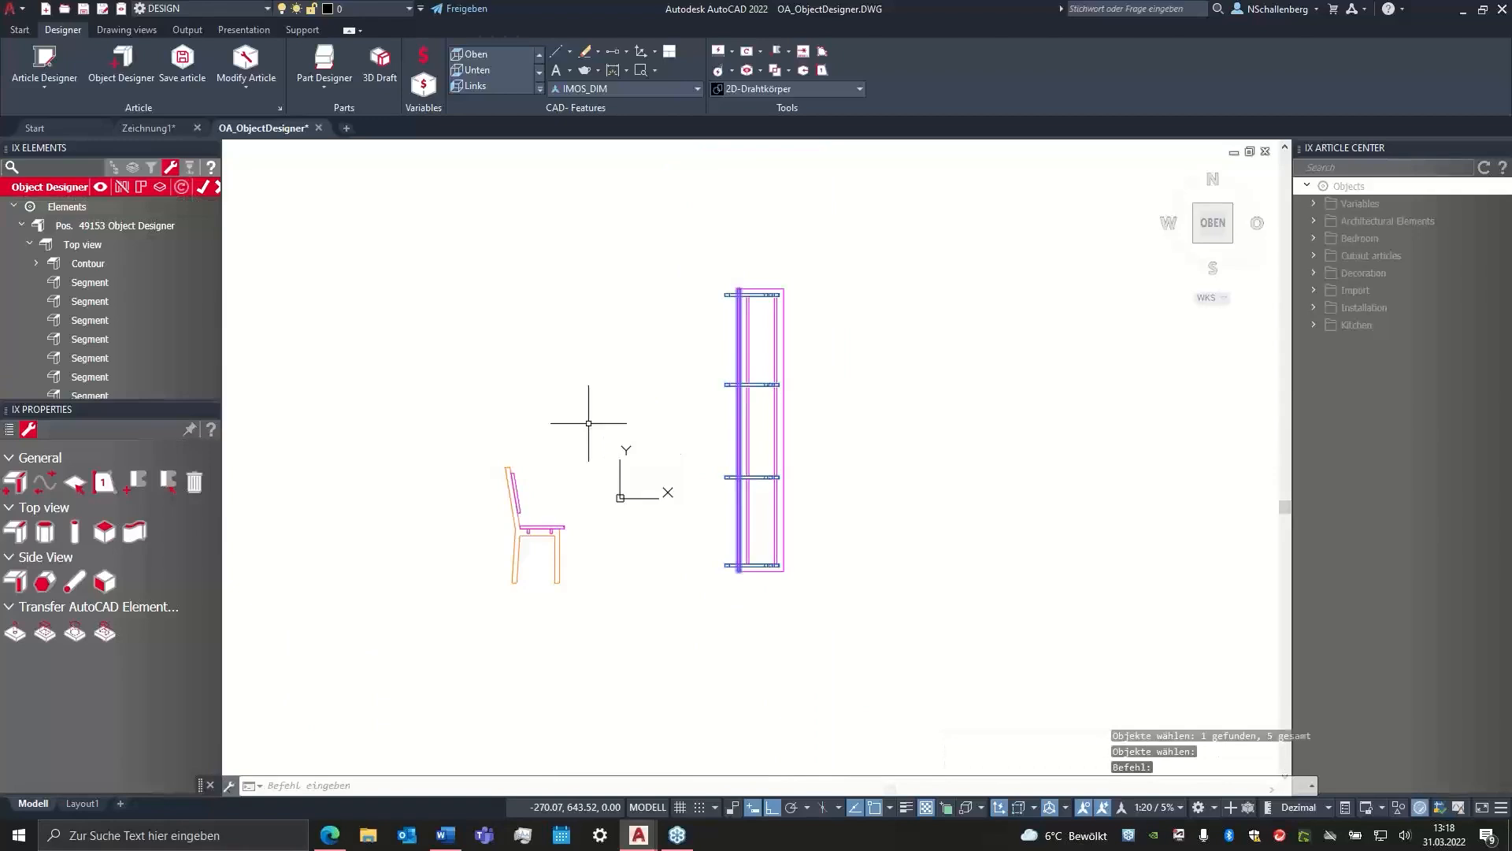
- Examine the four linked side frames in a tilted 3D view, then return to the top view
scroll(589, 422, up, 2)
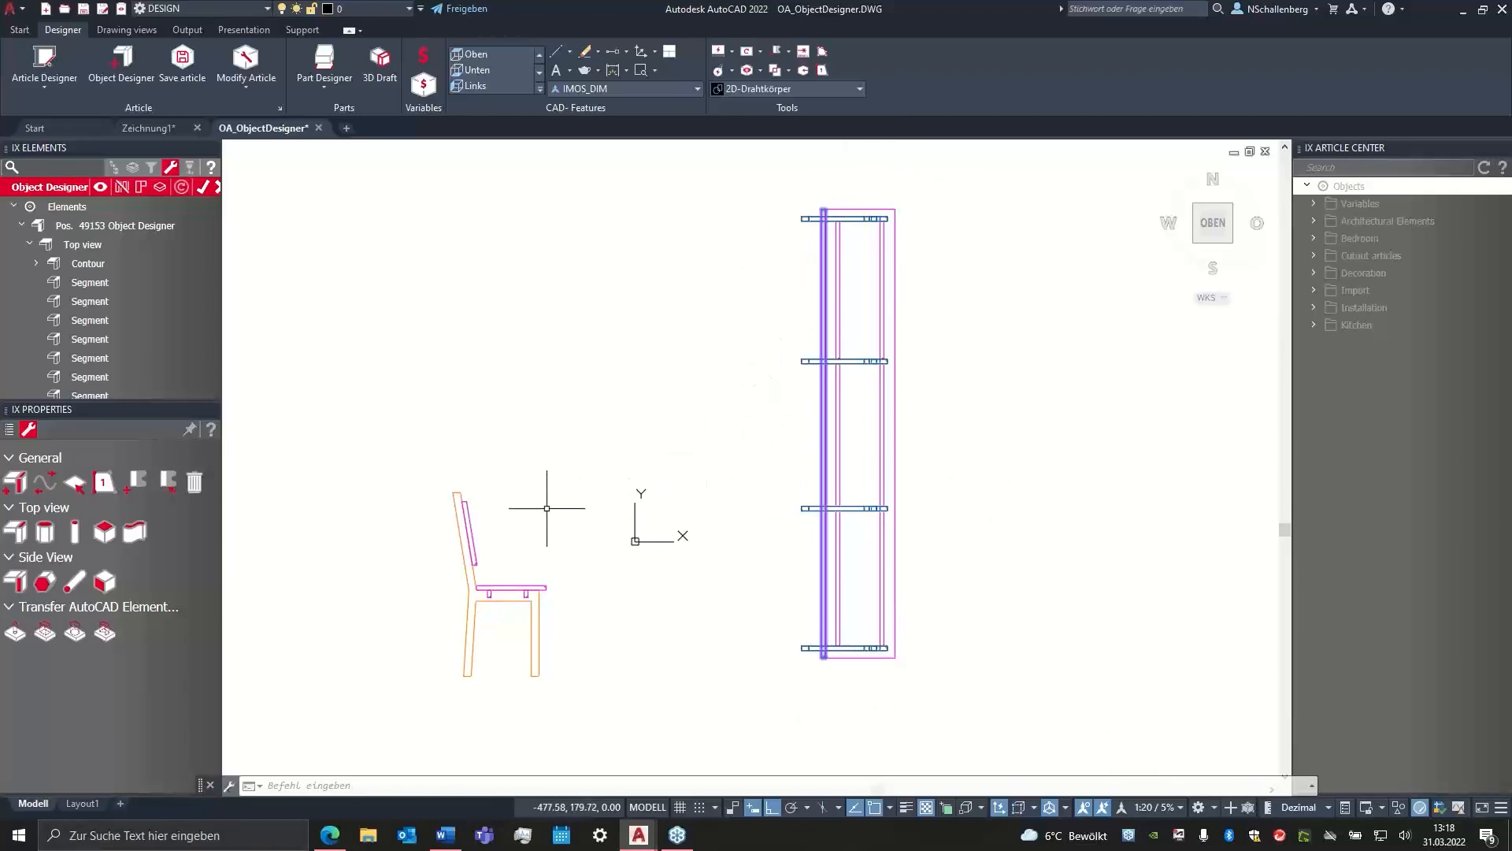
middle_drag(547, 508, 685, 355)
scroll(599, 386, up, 3)
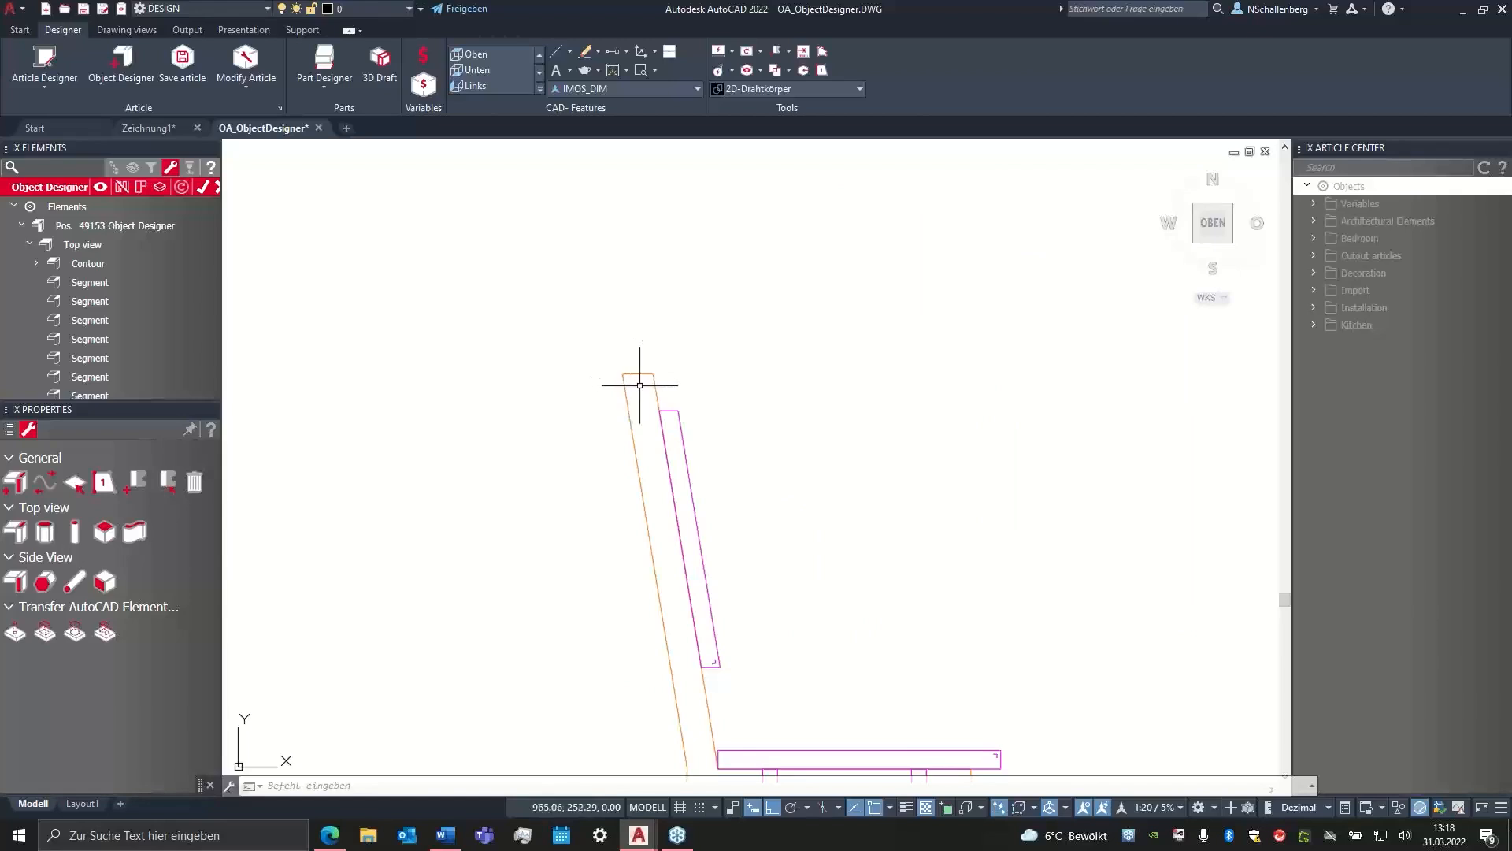
scroll(684, 389, down, 7)
middle_drag(811, 397, 703, 422)
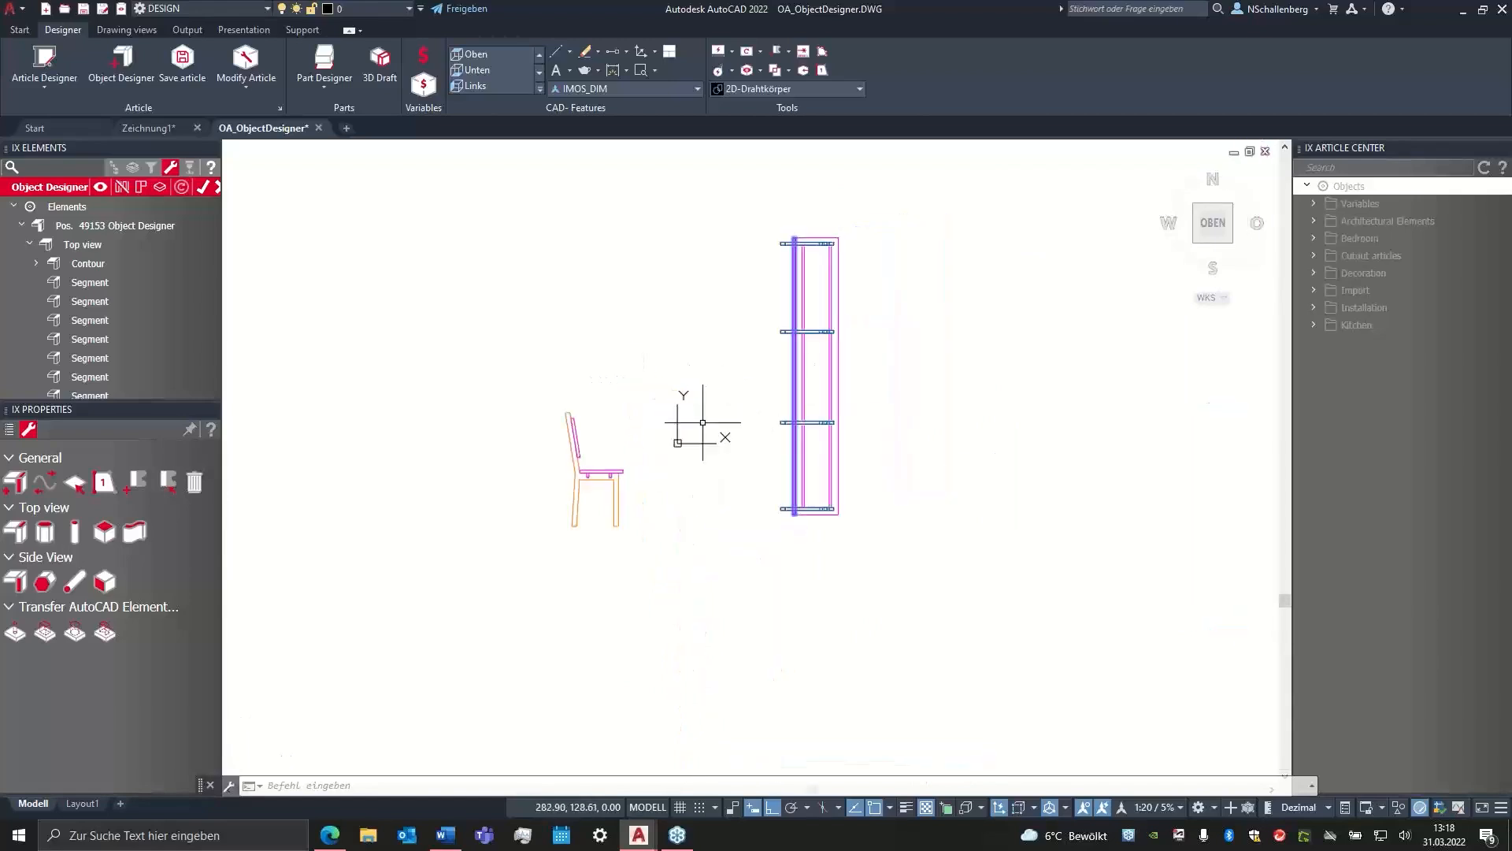
shift+middle_drag(923, 567, 998, 413)
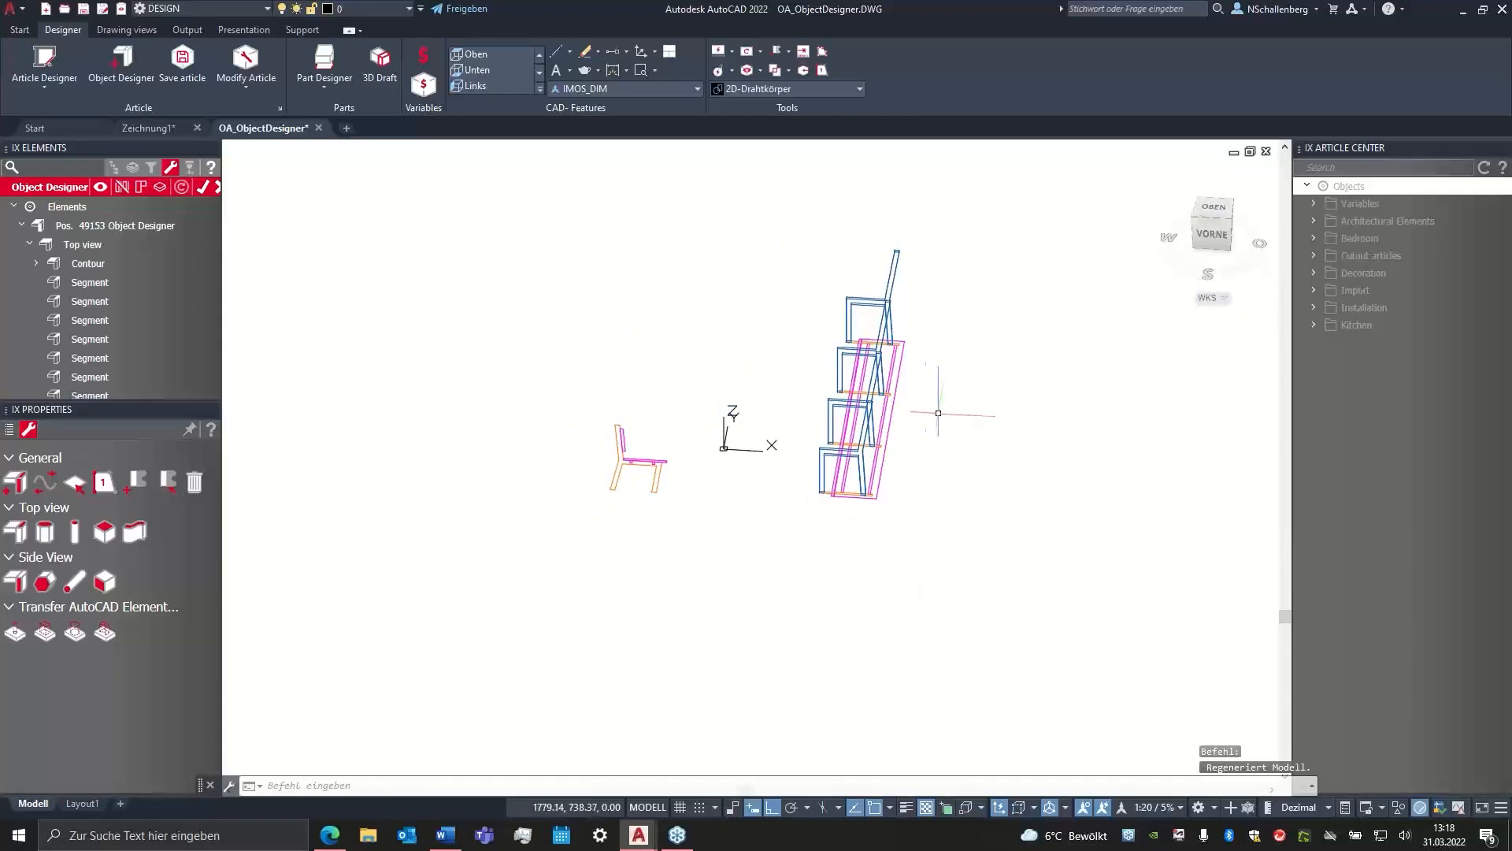
scroll(938, 412, up, 2)
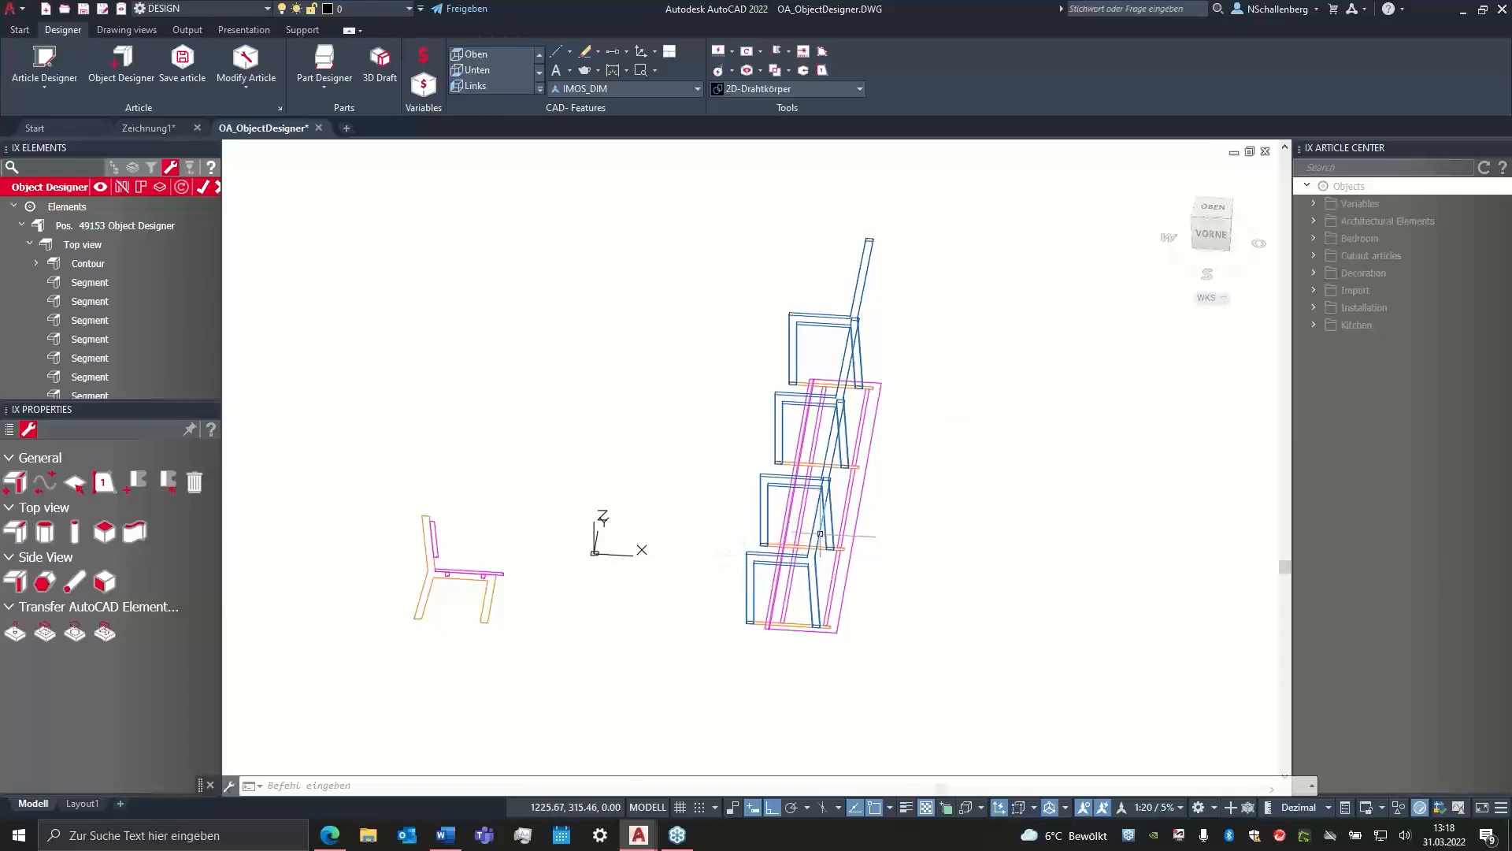
click(1216, 207)
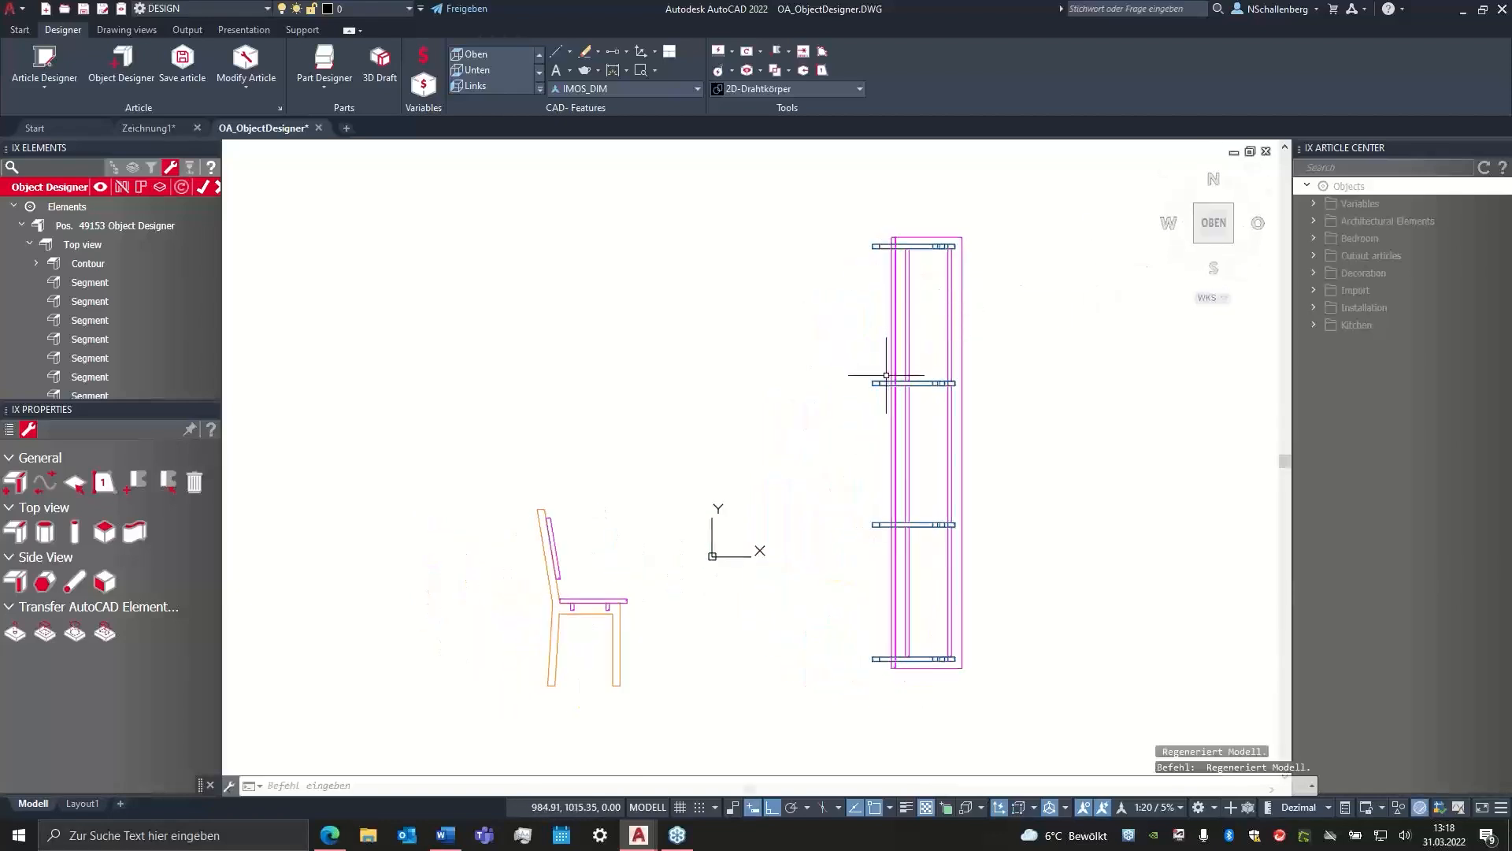
- Hide the generated 3D parts and select all four side-frame segments in the plan, from the uppermost to the lowest
click(162, 189)
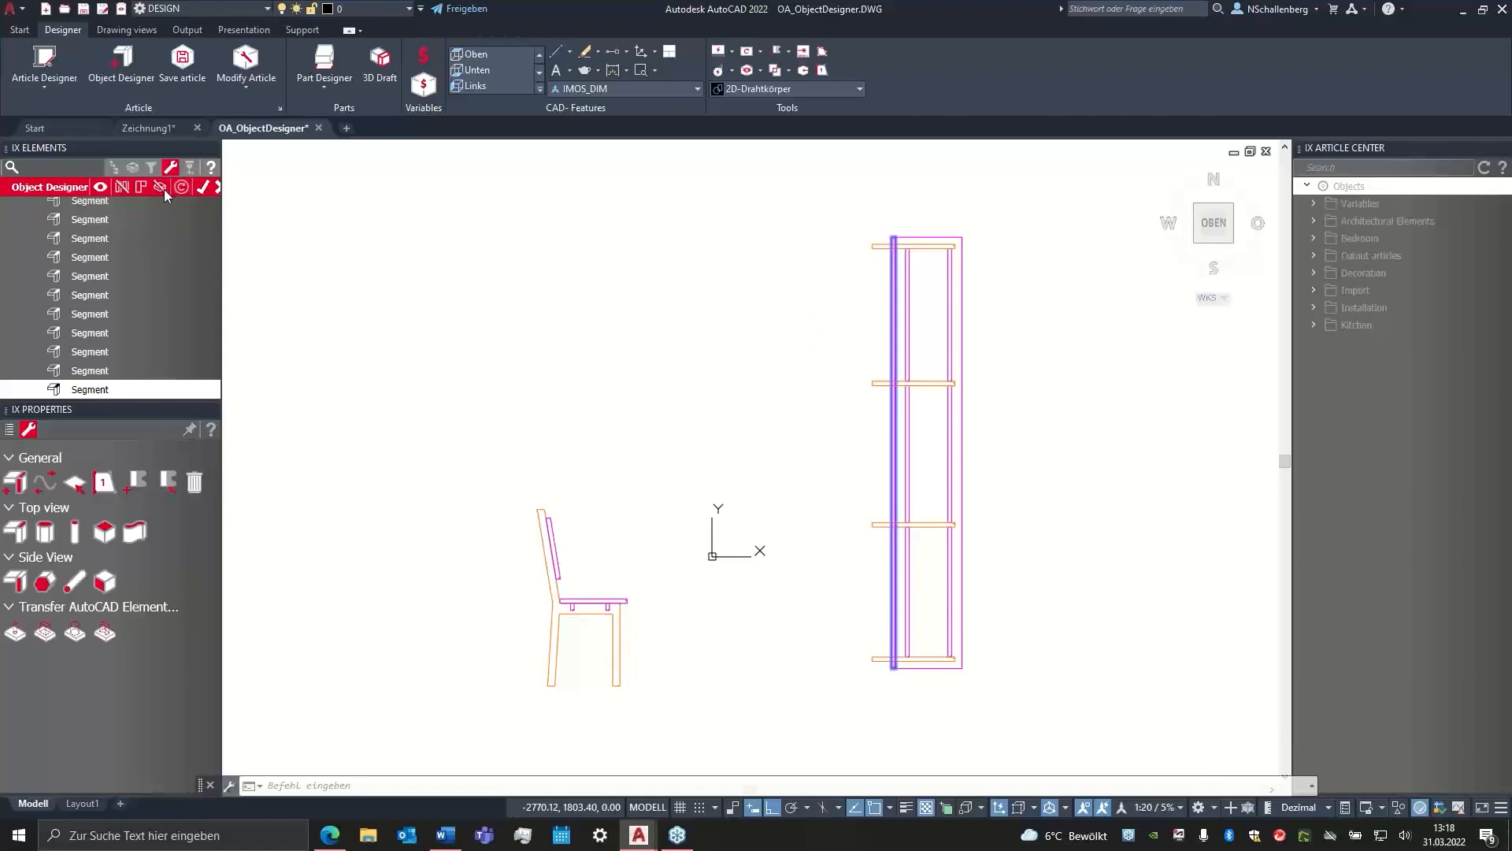
middle_drag(846, 293, 586, 312)
scroll(617, 262, up, 6)
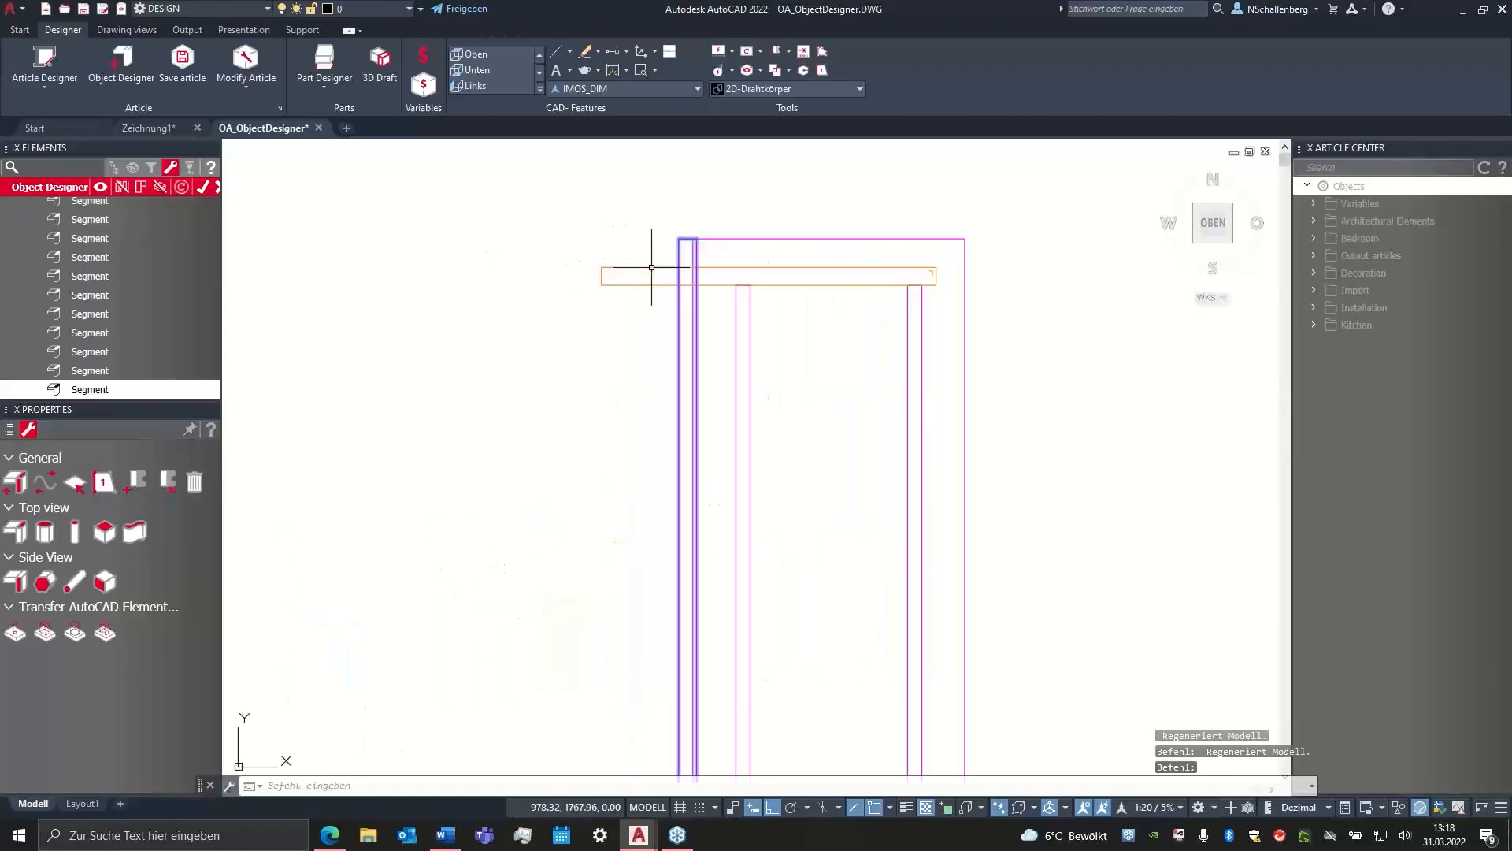
click(652, 267)
scroll(573, 579, down, 2)
middle_drag(573, 579, 560, 365)
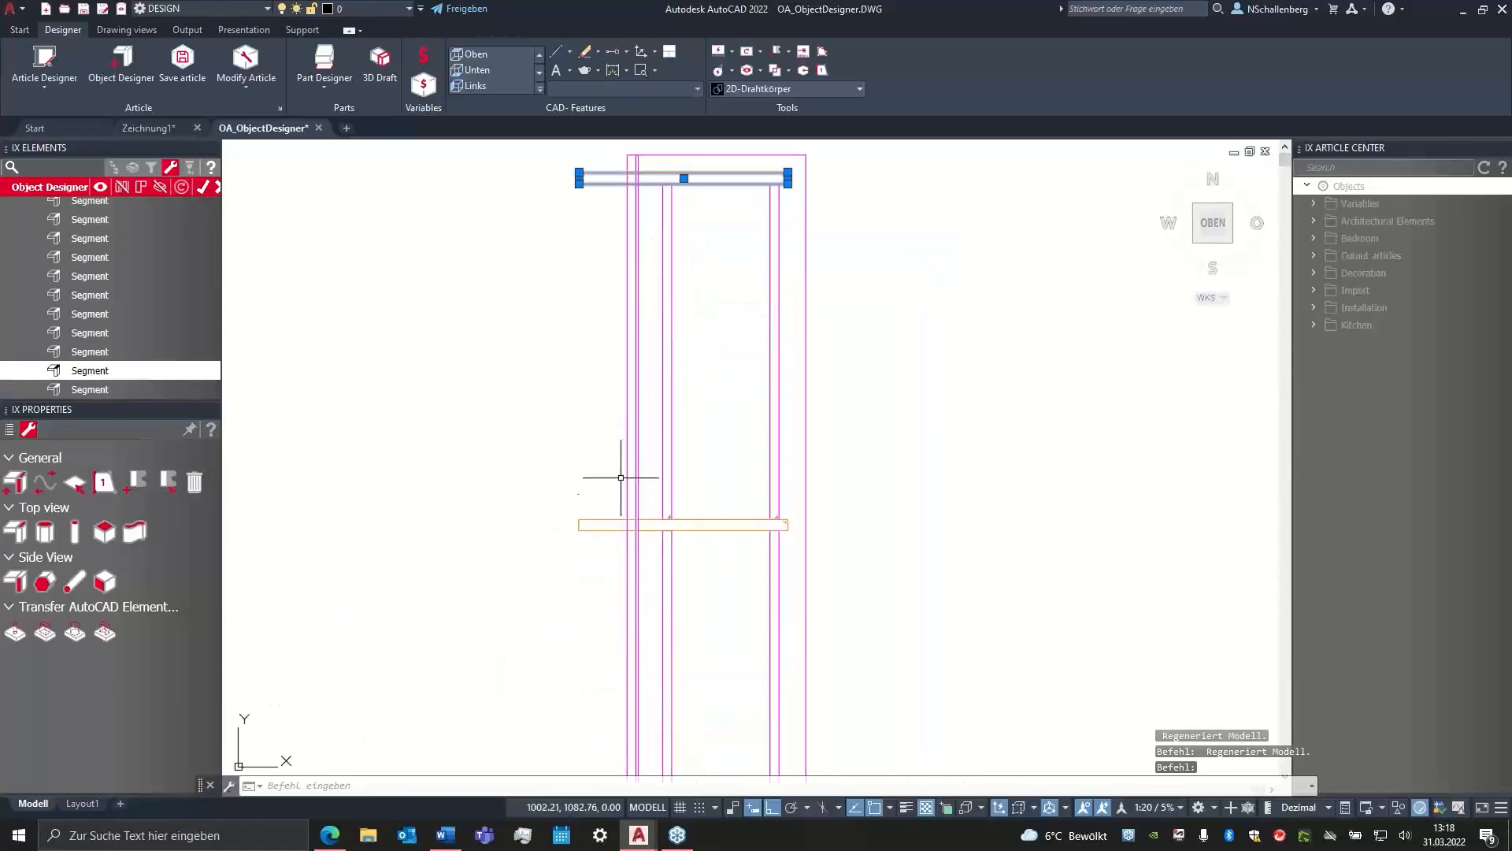
click(602, 518)
scroll(568, 626, down, 2)
middle_drag(568, 626, 555, 375)
click(586, 549)
middle_drag(574, 737, 574, 610)
click(578, 633)
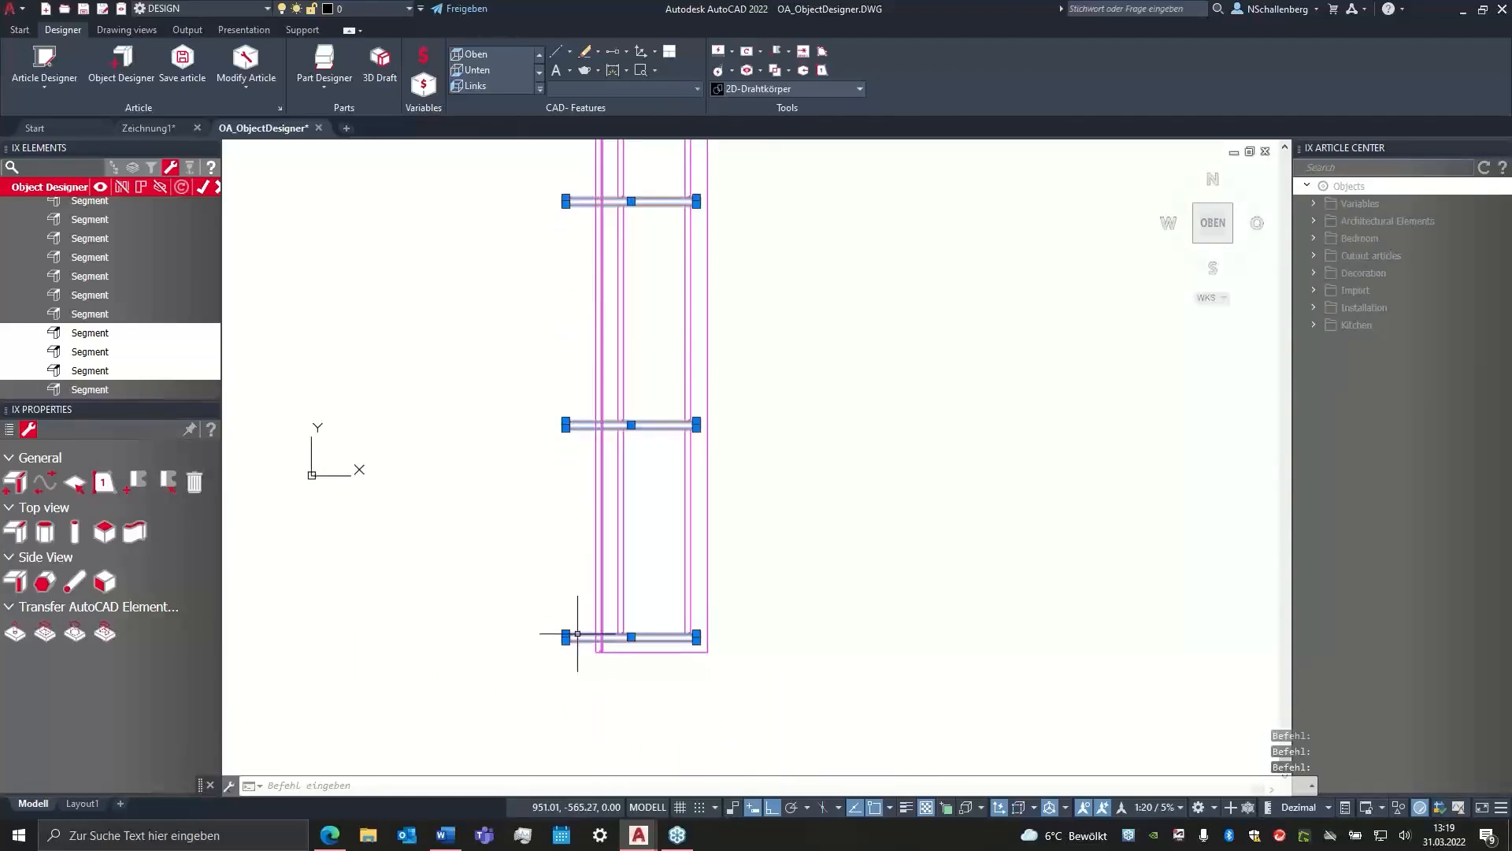
- Examine the orientation marker at the front end of the lowest side-frame segment
scroll(680, 636, up, 6)
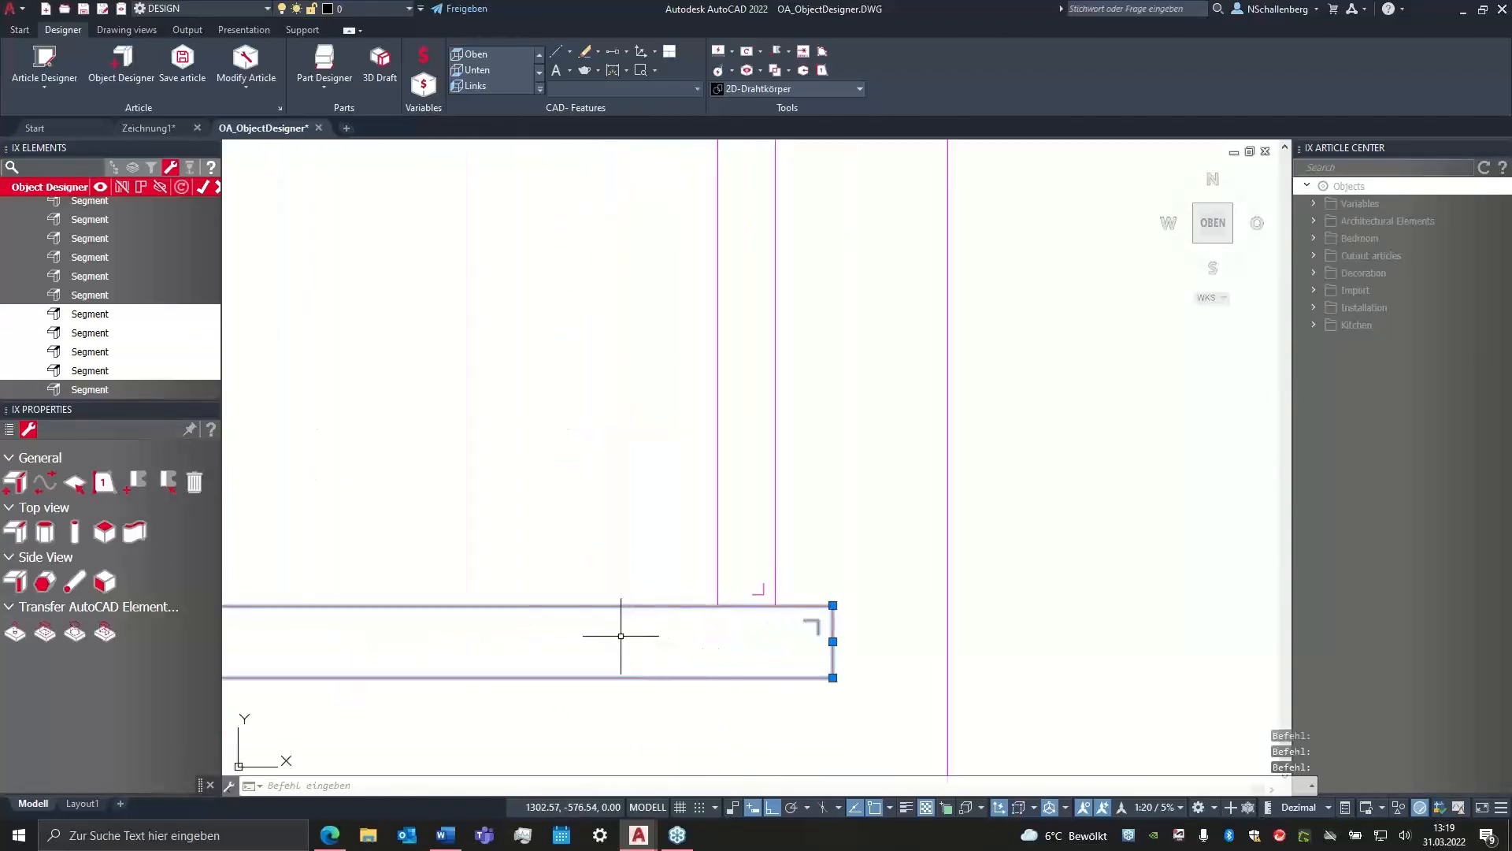
middle_drag(620, 635, 734, 549)
scroll(889, 562, up, 4)
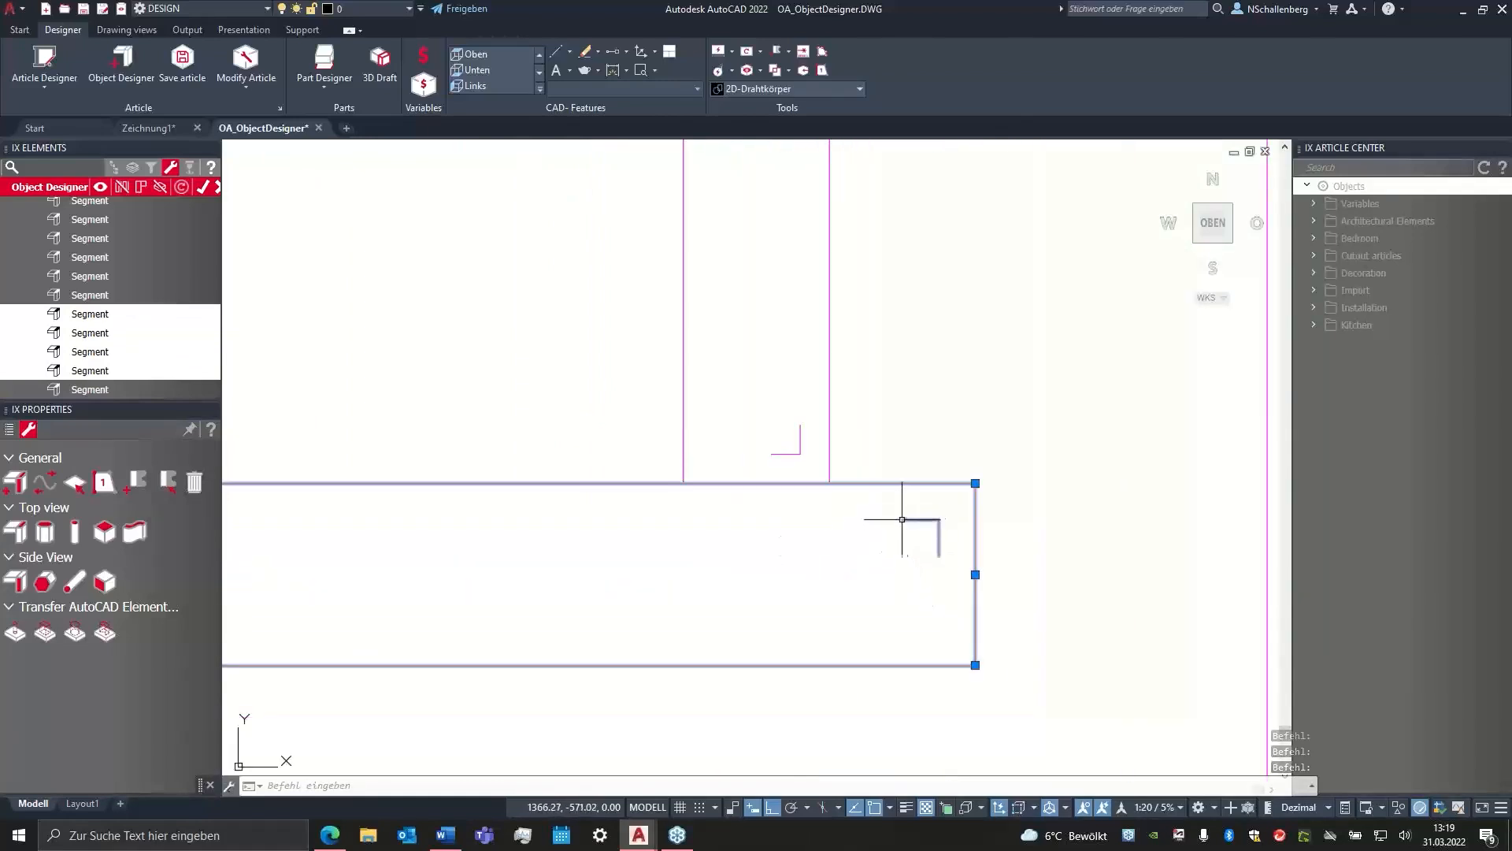
scroll(914, 520, down, 4)
scroll(914, 520, down, 2)
mouse_move(542, 477)
middle_down()
mouse_move(662, 473)
mouse_move(659, 446)
middle_up()
scroll(661, 470, down, 2)
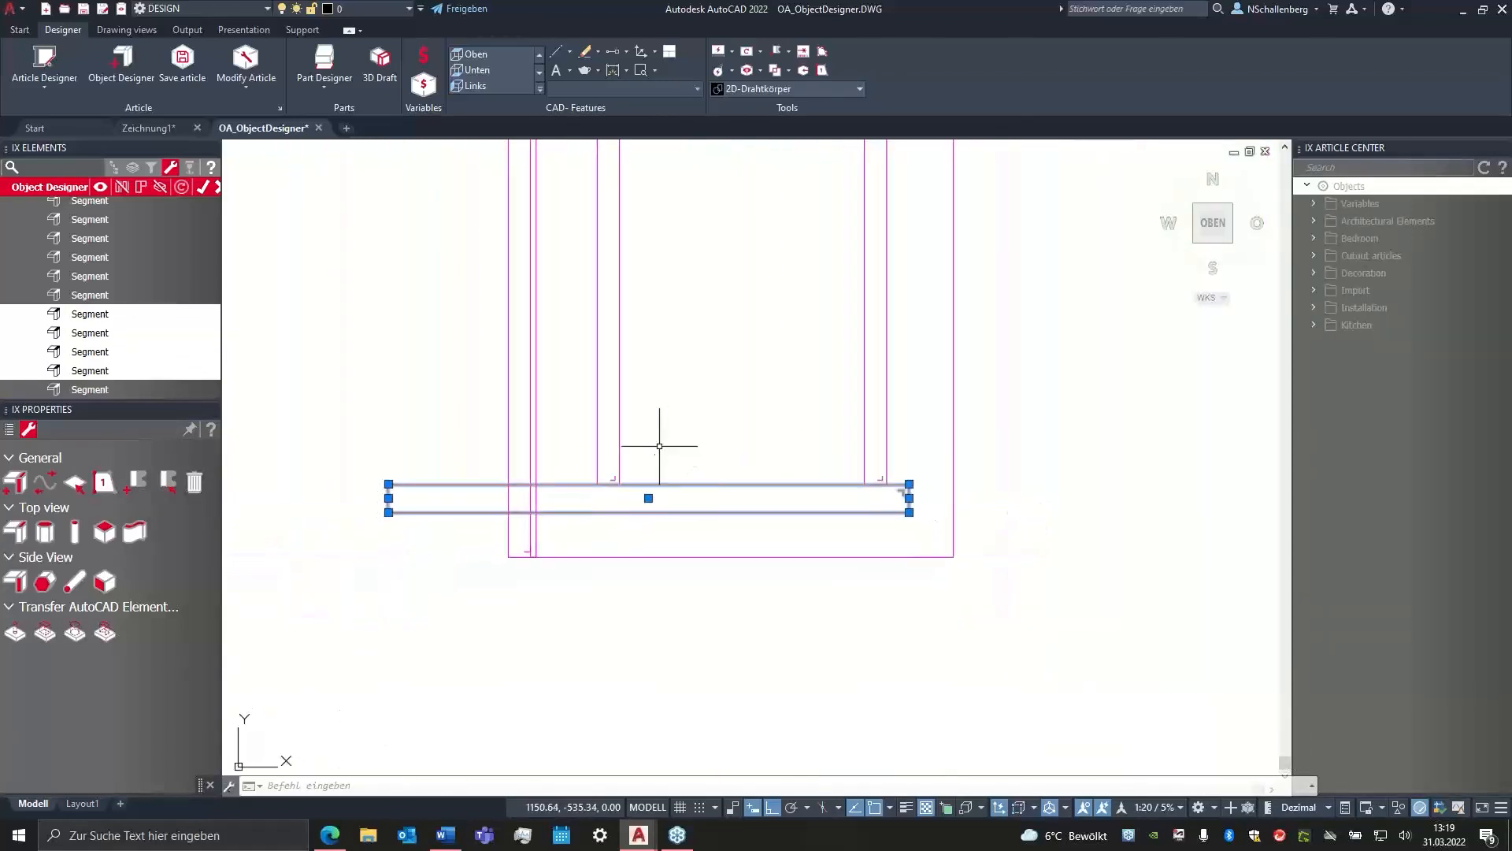
- Flip the lowest side-frame segment's orientation marker from its front end to its rear end
click(649, 498)
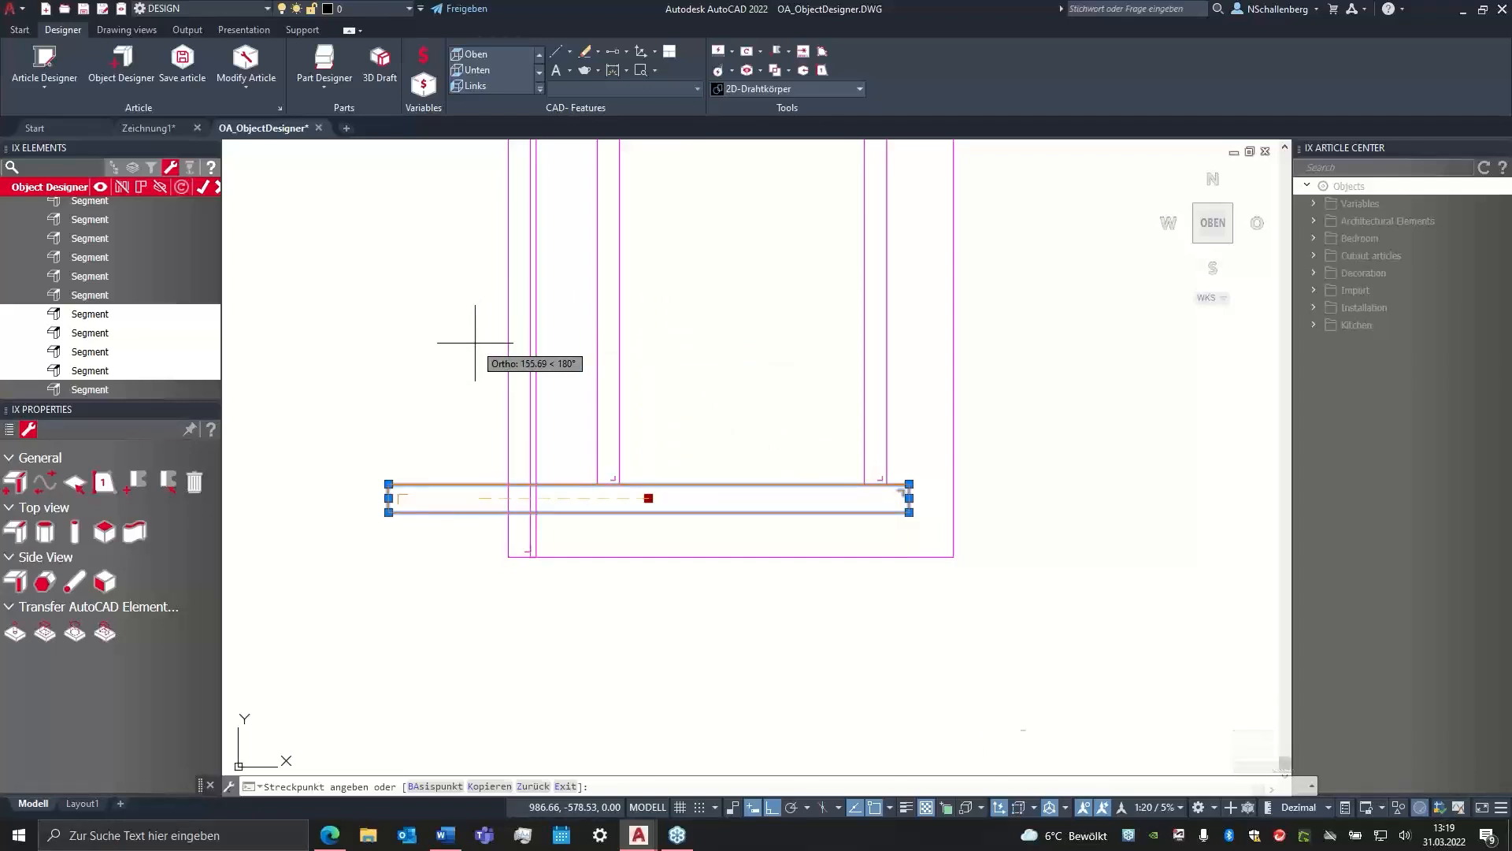
key(Escape)
scroll(400, 535, up, 3)
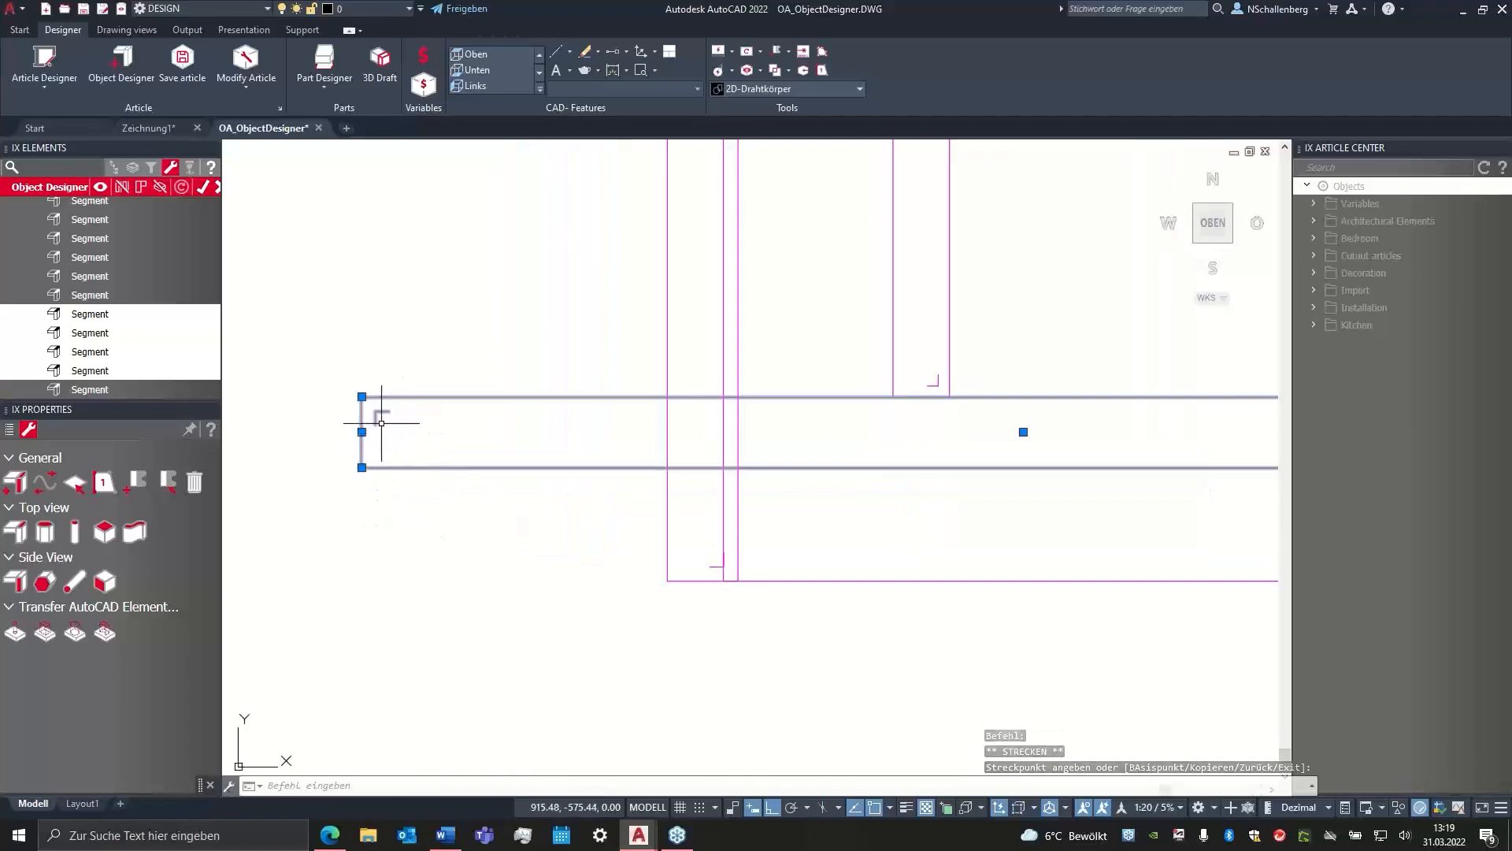
scroll(375, 420, down, 5)
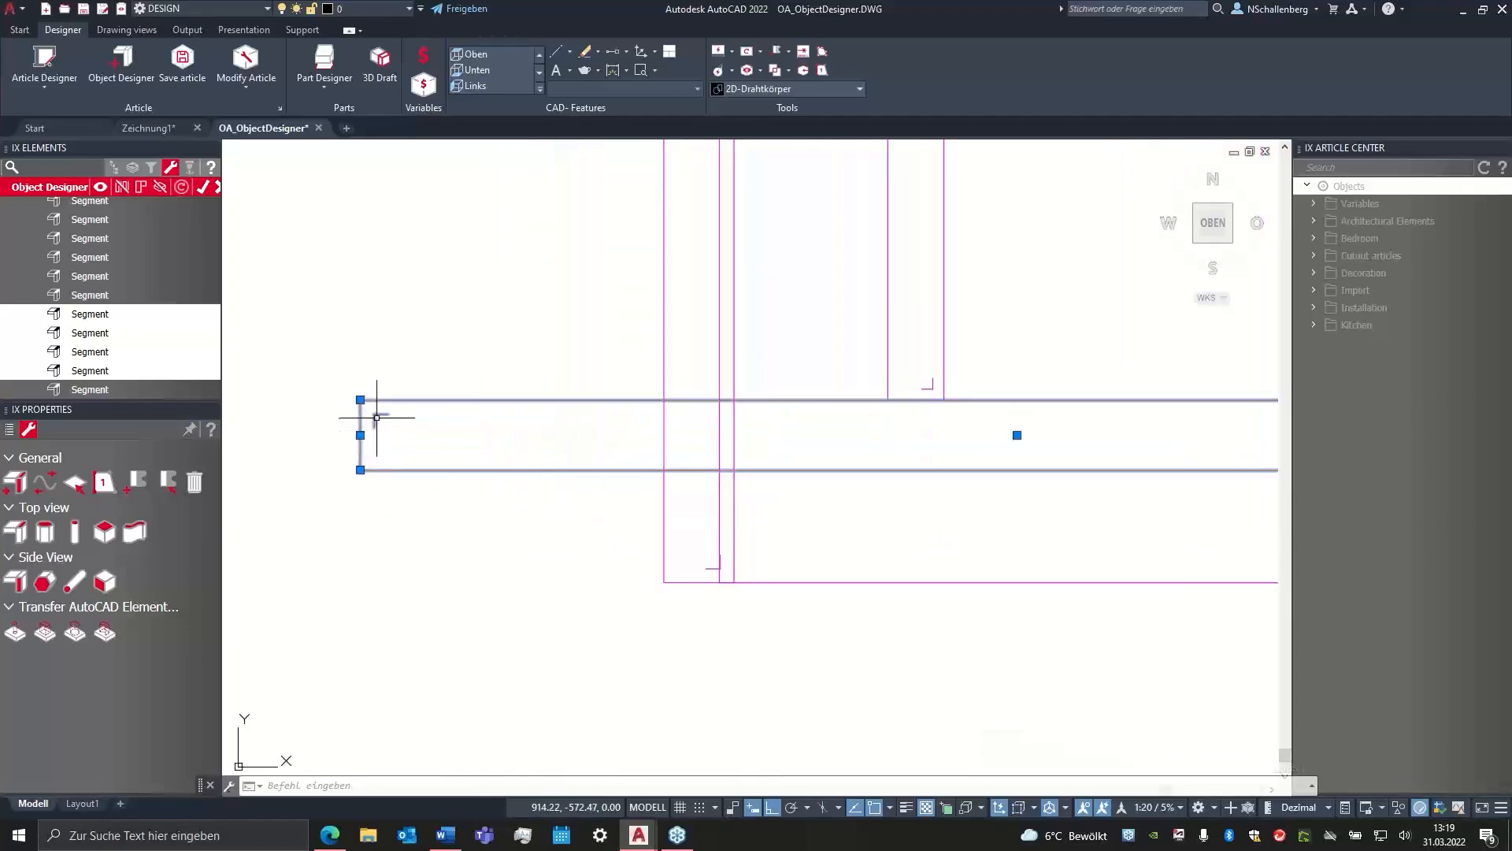
- Flip the orientation marker of the second side-frame segment from the bottom of the plan to its rear end
middle_drag(338, 378, 712, 420)
middle_drag(575, 385, 624, 437)
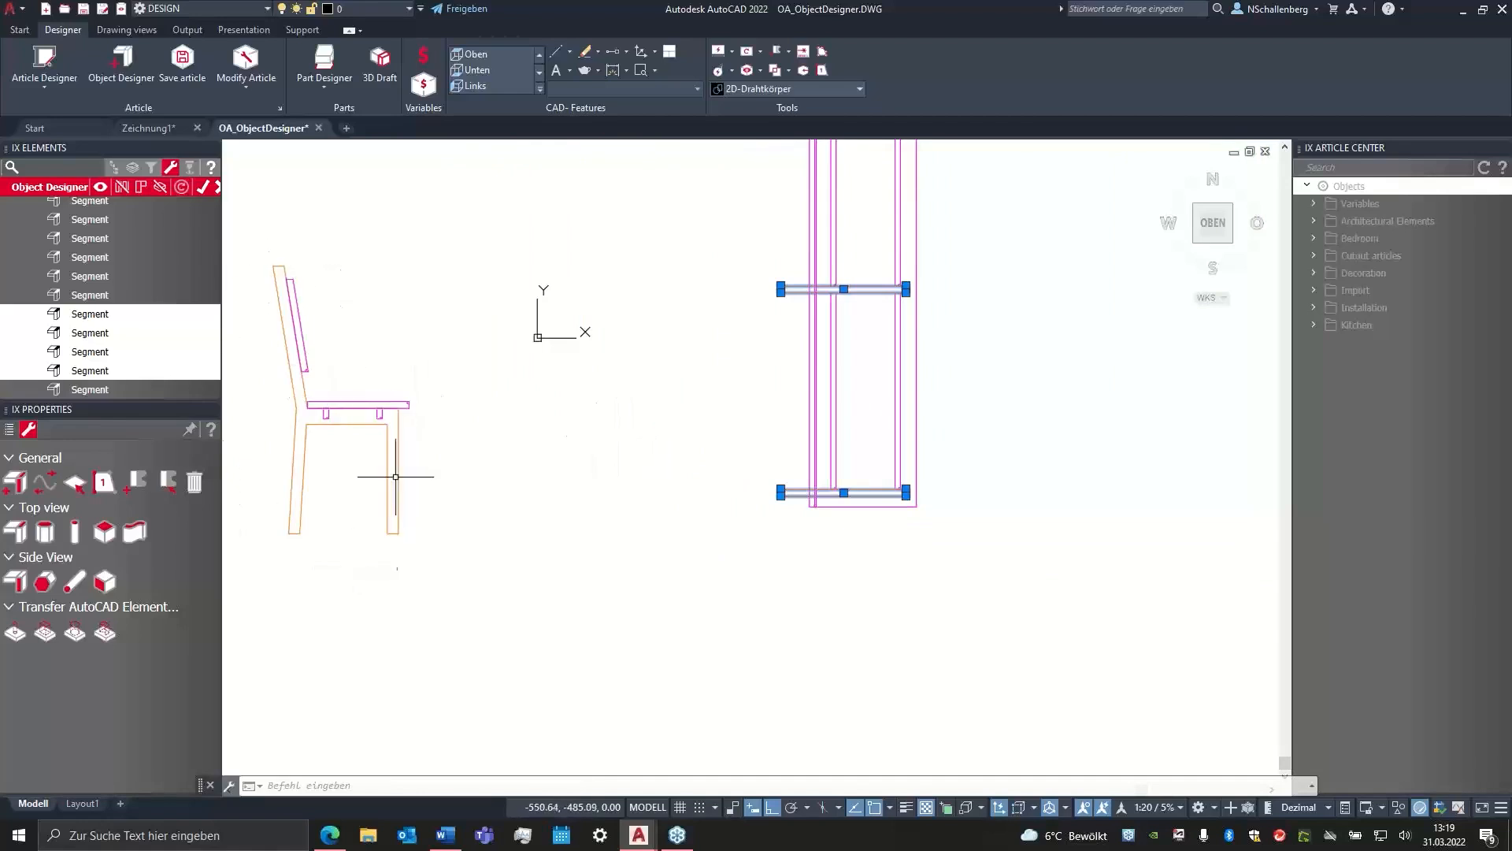
scroll(759, 489, up, 2)
middle_drag(759, 489, 533, 523)
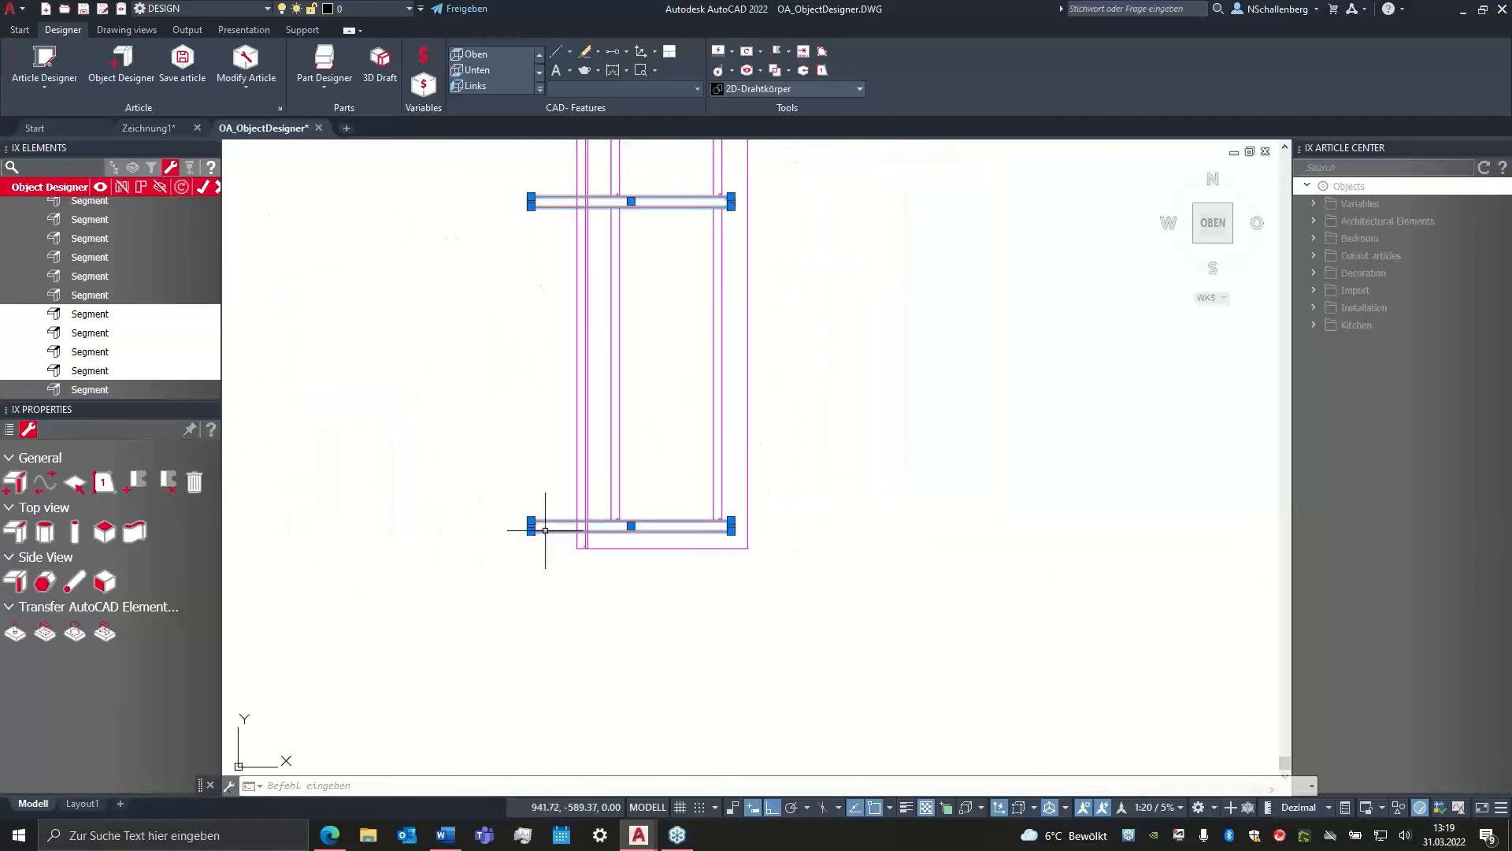
scroll(557, 520, up, 4)
scroll(621, 482, down, 2)
mouse_move(669, 341)
middle_down()
mouse_move(671, 595)
mouse_move(654, 575)
middle_up()
scroll(641, 488, down, 4)
scroll(658, 553, up, 2)
scroll(647, 630, up, 6)
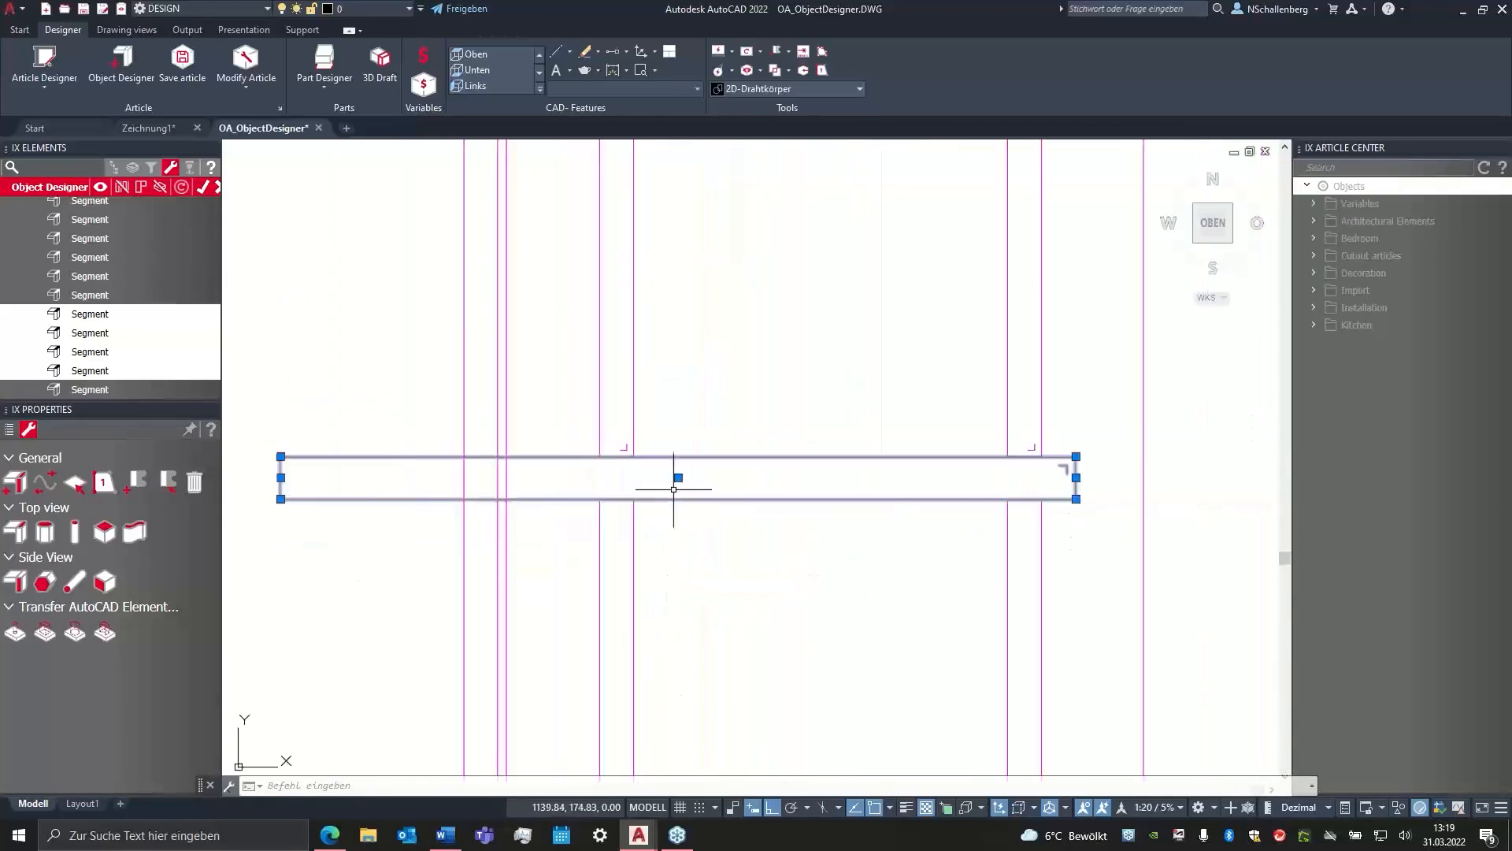
scroll(675, 482, down, 3)
click(676, 484)
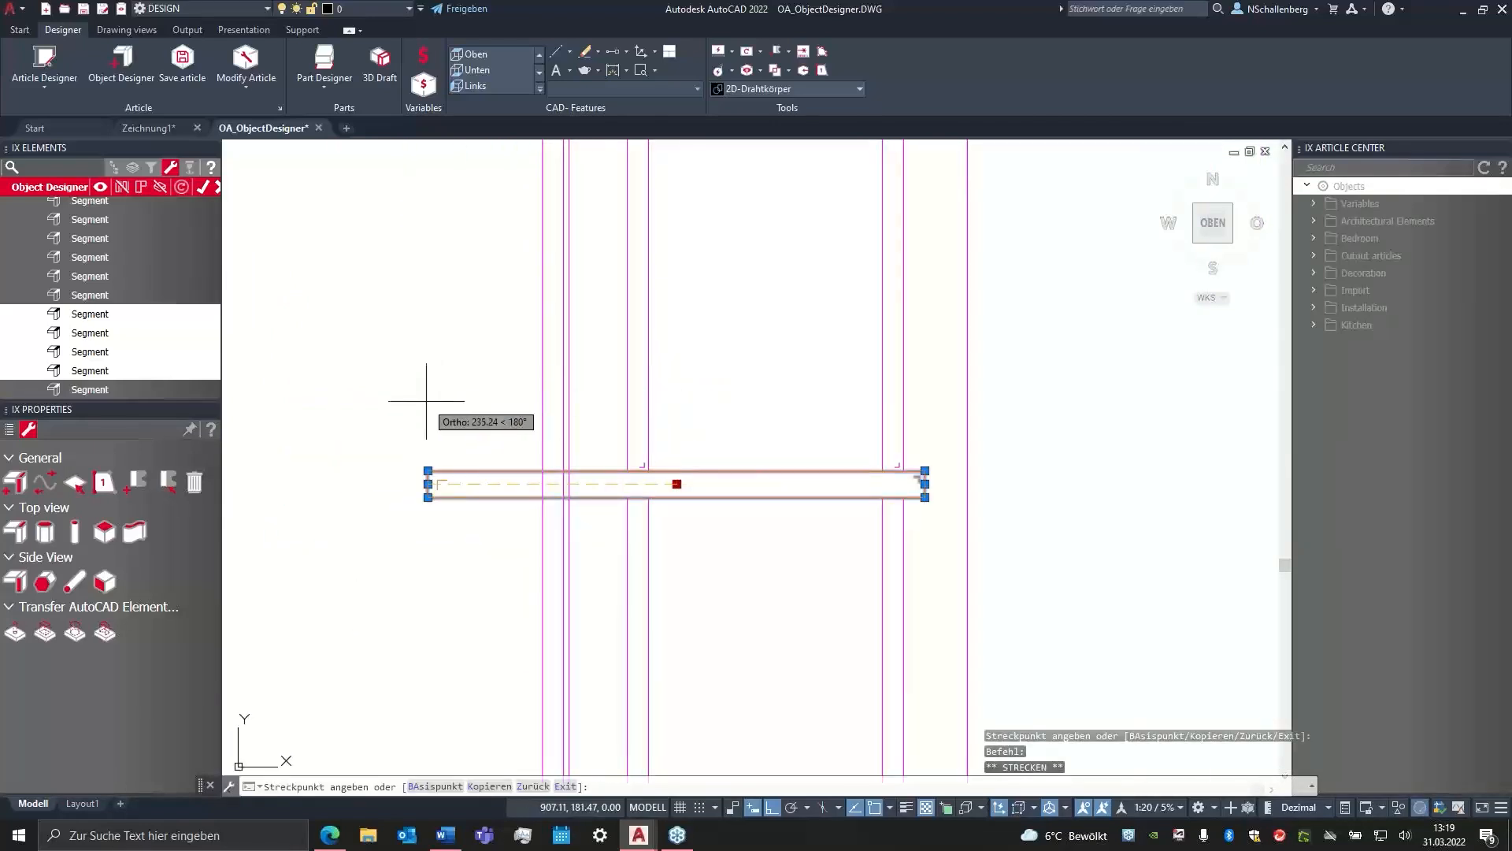
key(Escape)
- Flip the orientation markers of the third and uppermost side-frame segments to their rear ends
mouse_move(694, 281)
middle_down()
mouse_move(696, 628)
mouse_move(711, 636)
middle_up()
click(697, 523)
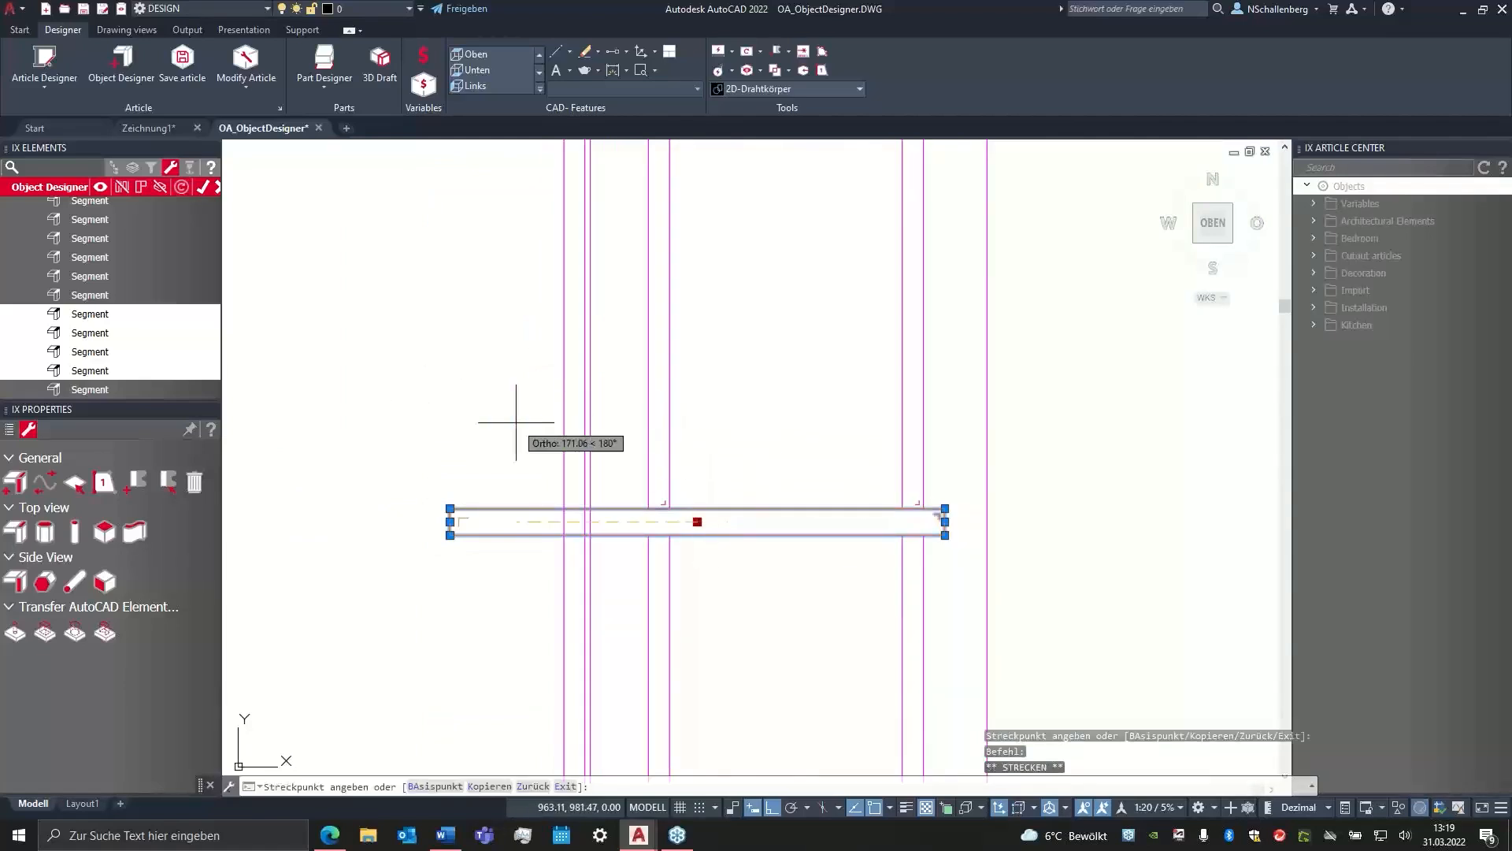
key(Escape)
middle_drag(694, 229, 661, 773)
middle_drag(662, 435, 657, 633)
click(660, 378)
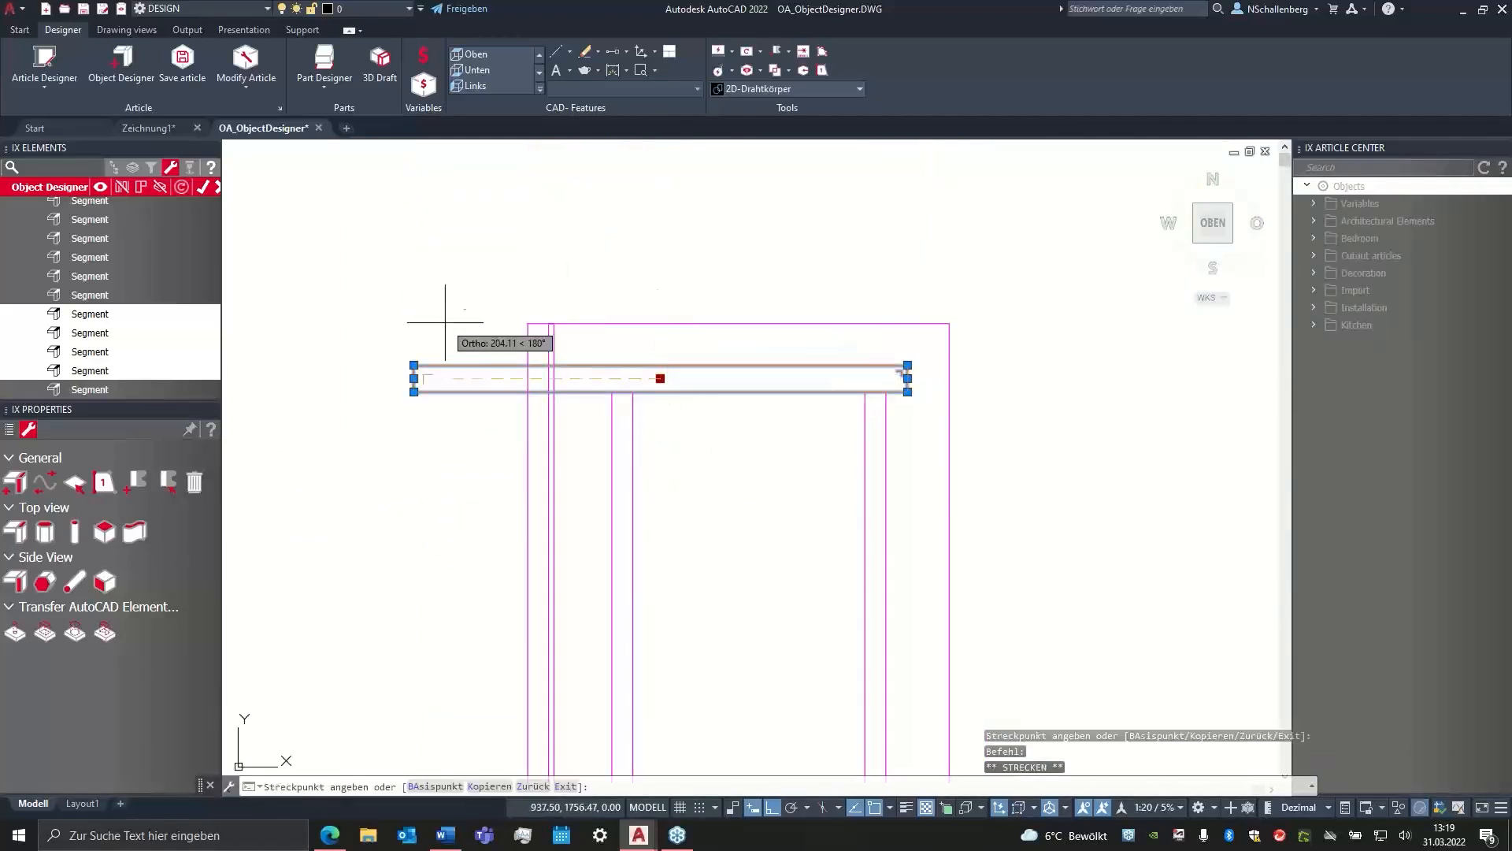
key(Escape)
- Show the generated 3D parts again and regenerate the object with the reoriented side-frame segments
scroll(643, 437, down, 8)
scroll(654, 520, down, 4)
scroll(634, 616, up, 2)
middle_drag(629, 613, 661, 477)
middle_drag(685, 388, 669, 464)
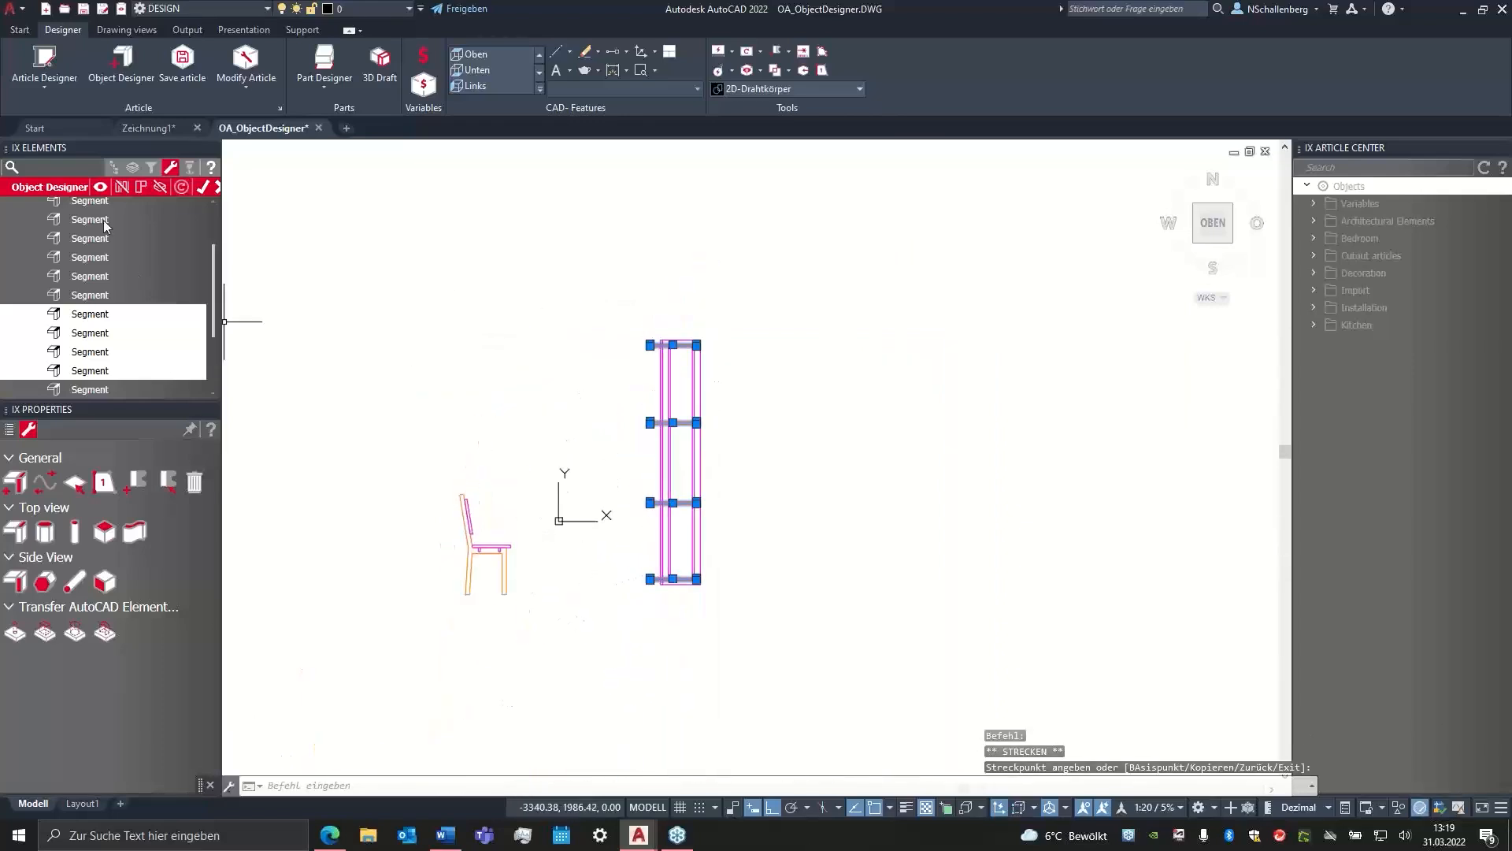
click(159, 188)
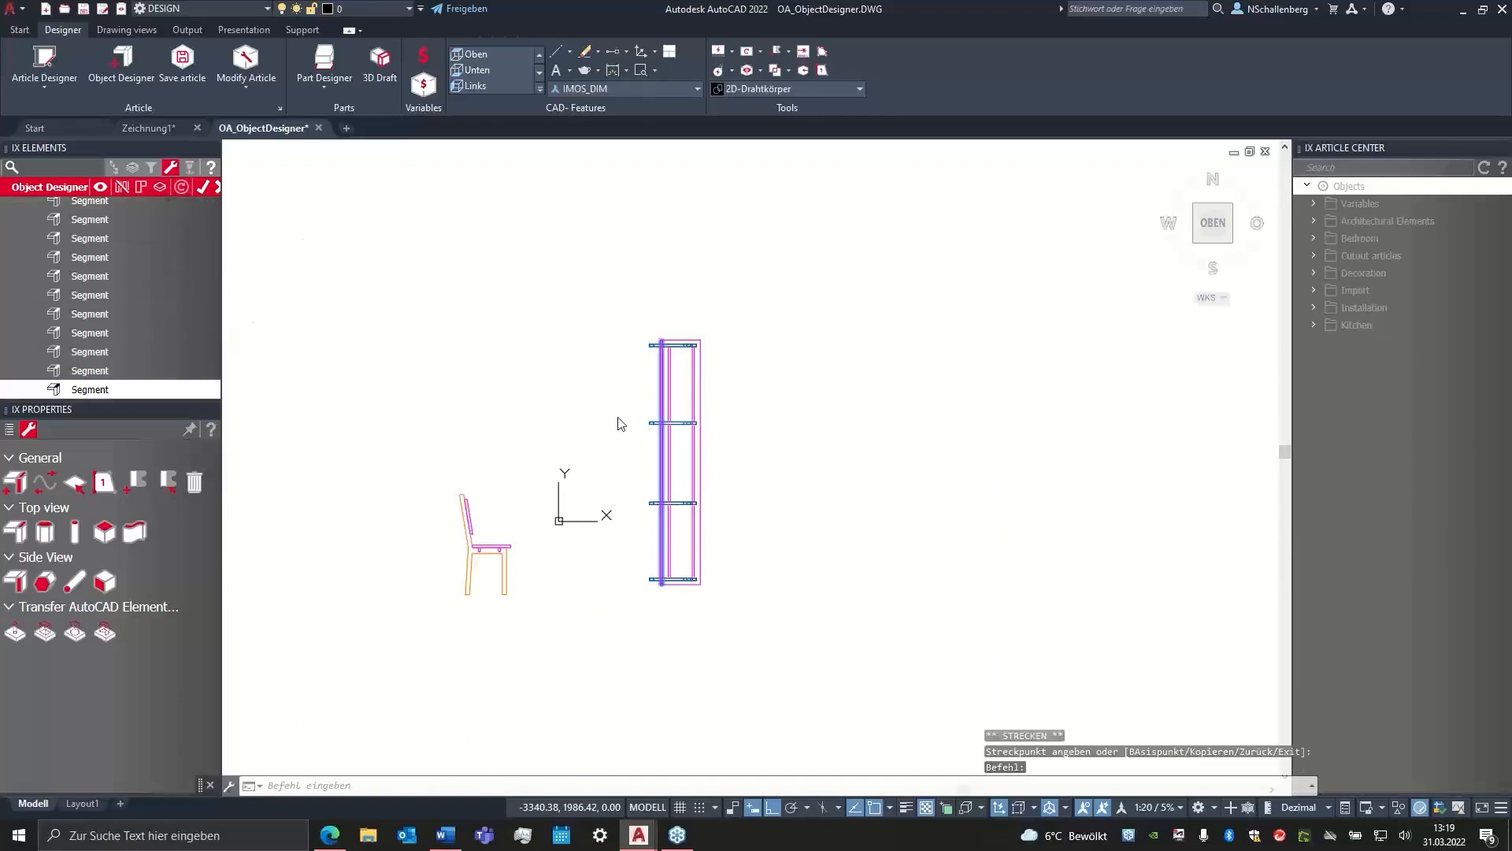
click(182, 187)
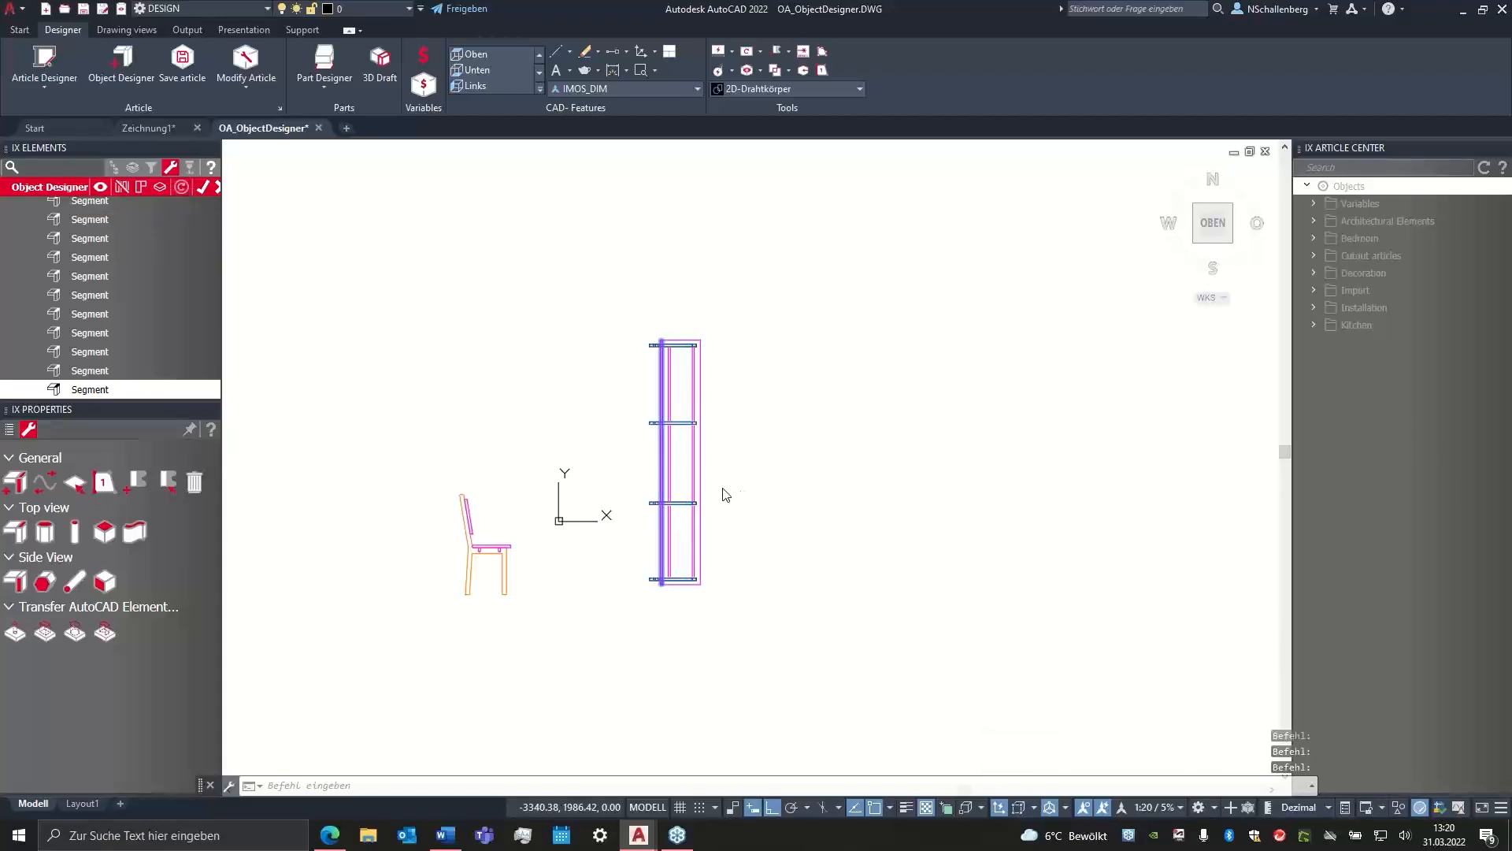
- Examine the direction of the regenerated side frames in a tilted 3D view, then return to the top view
scroll(655, 513, up, 2)
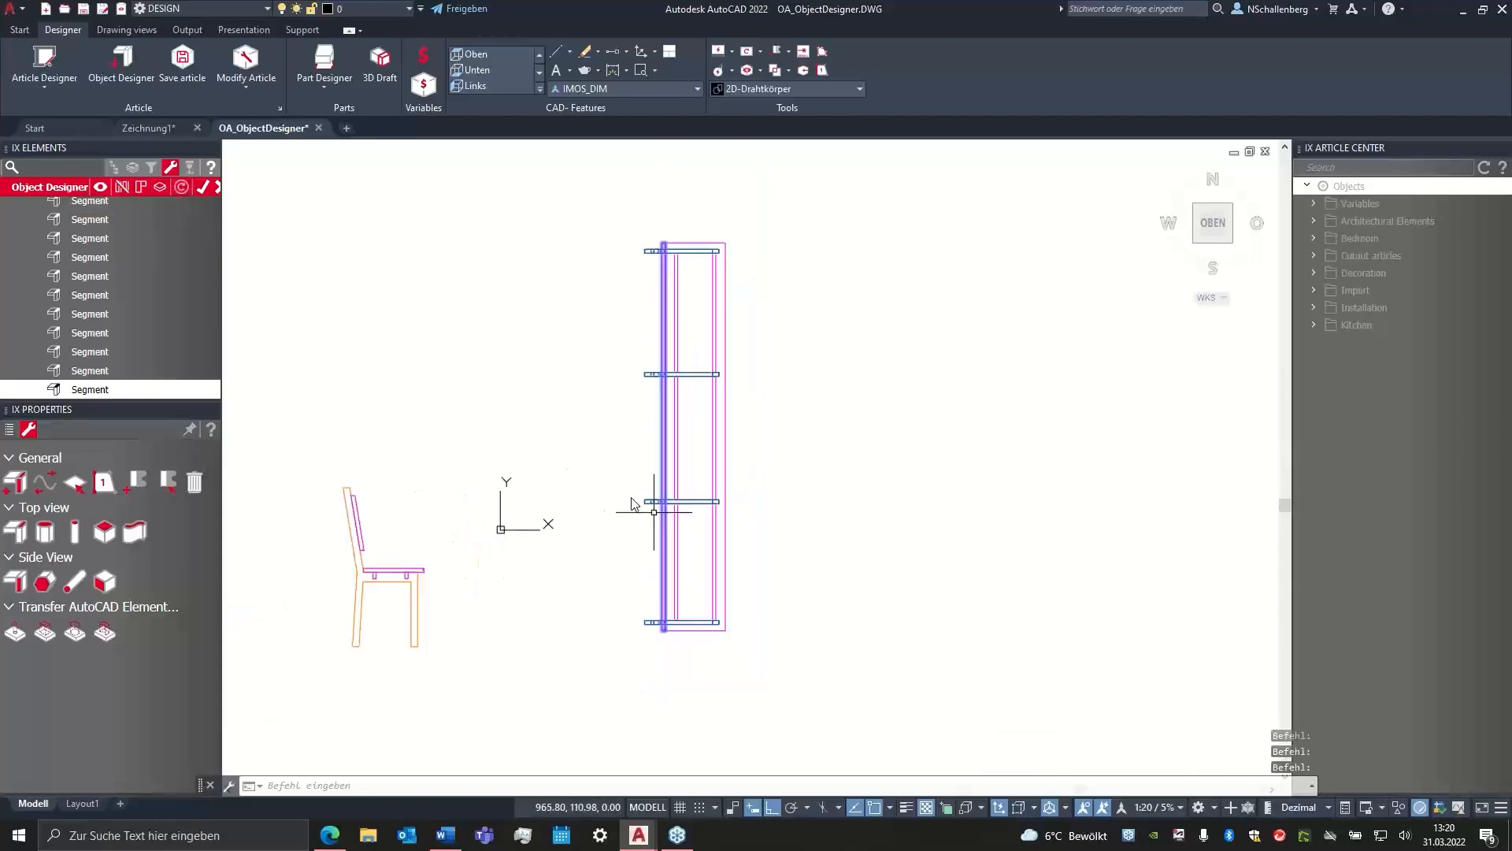
shift+middle_drag(654, 512, 779, 390)
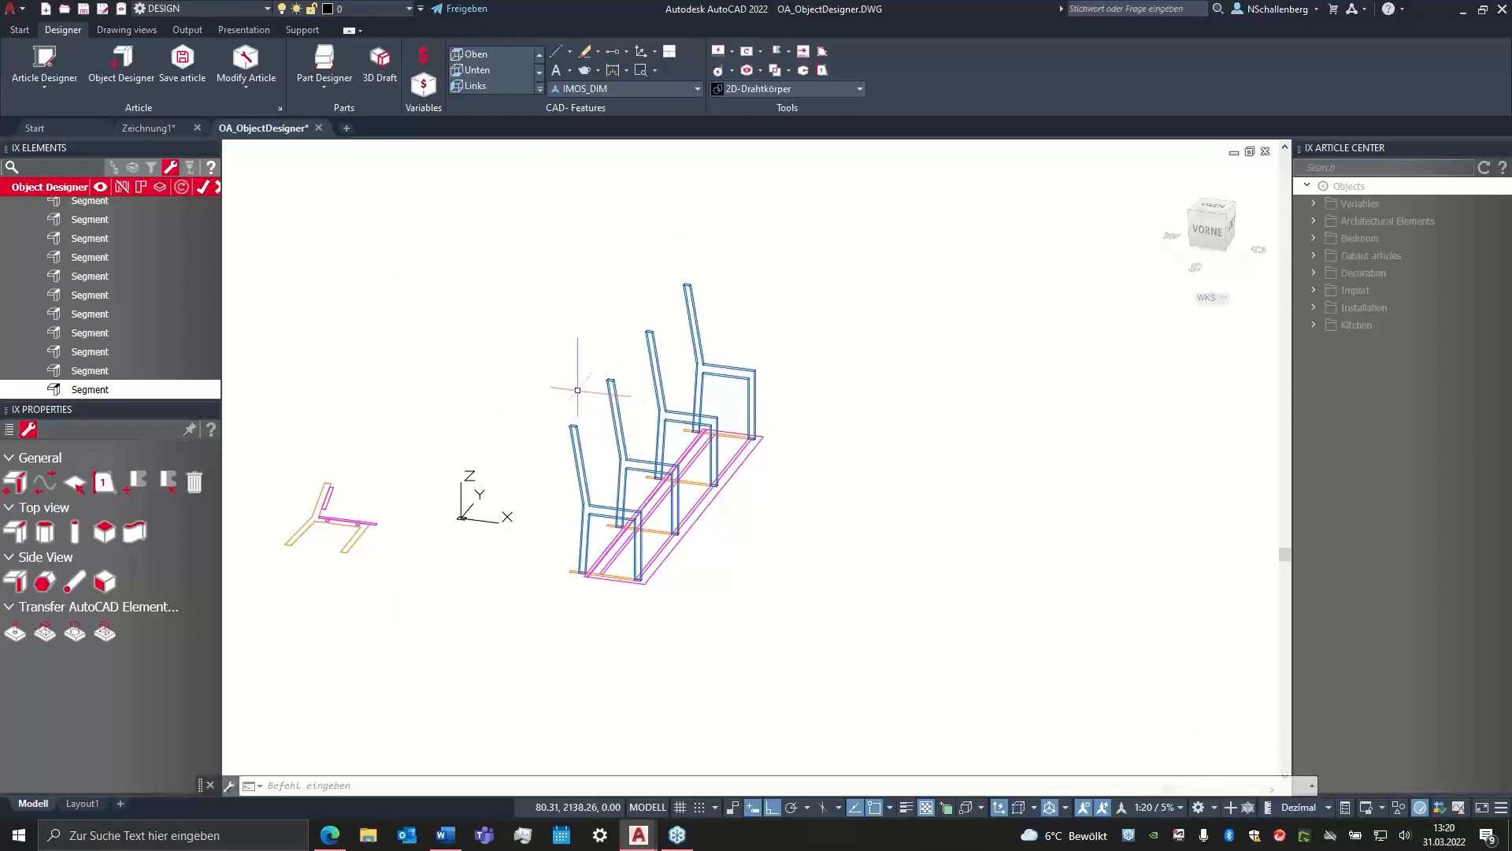
shift+middle_drag(522, 419, 547, 433)
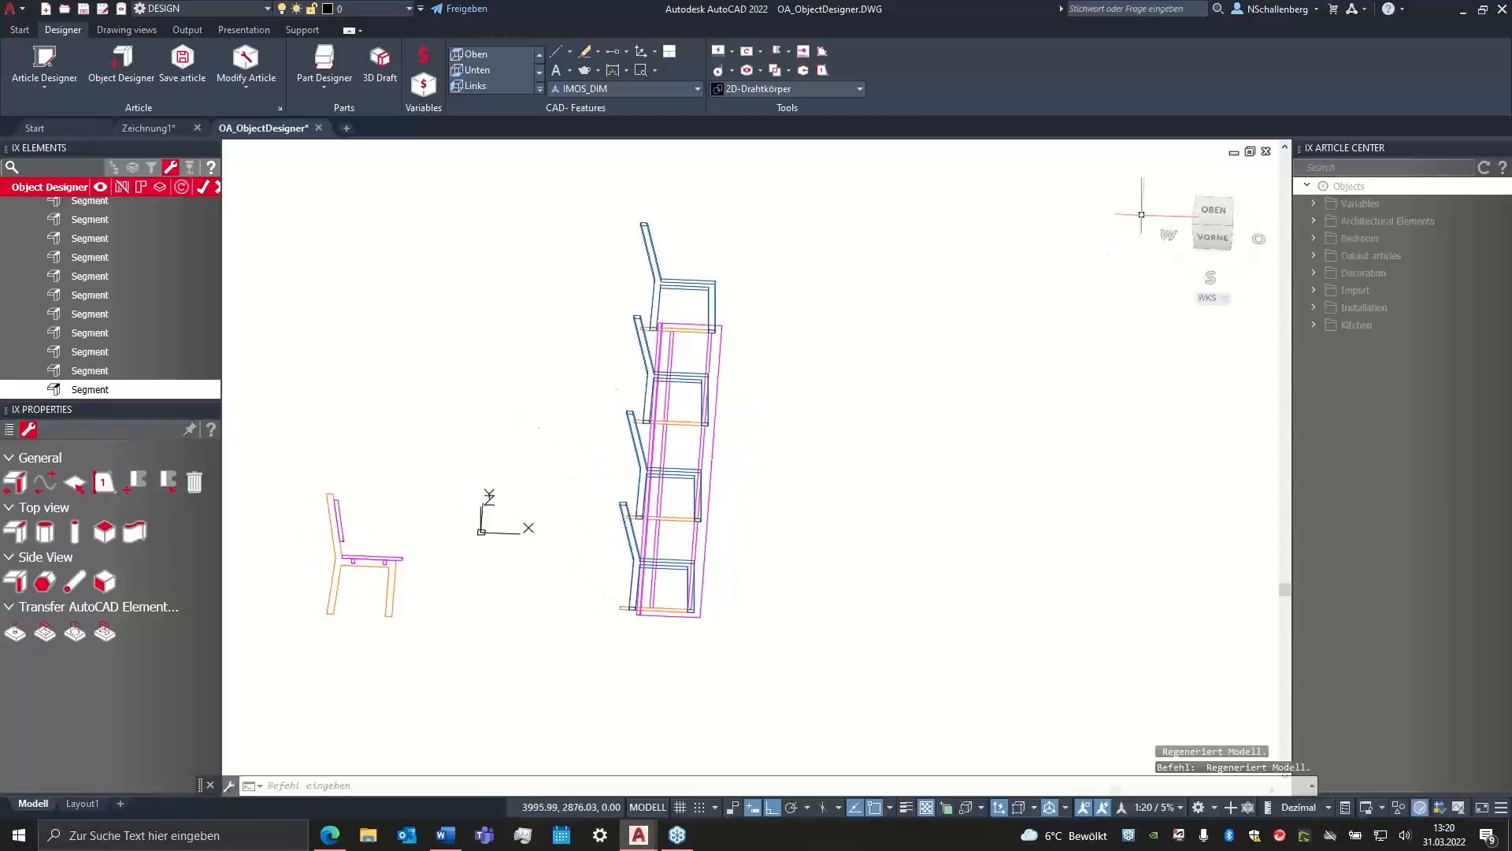
click(1210, 218)
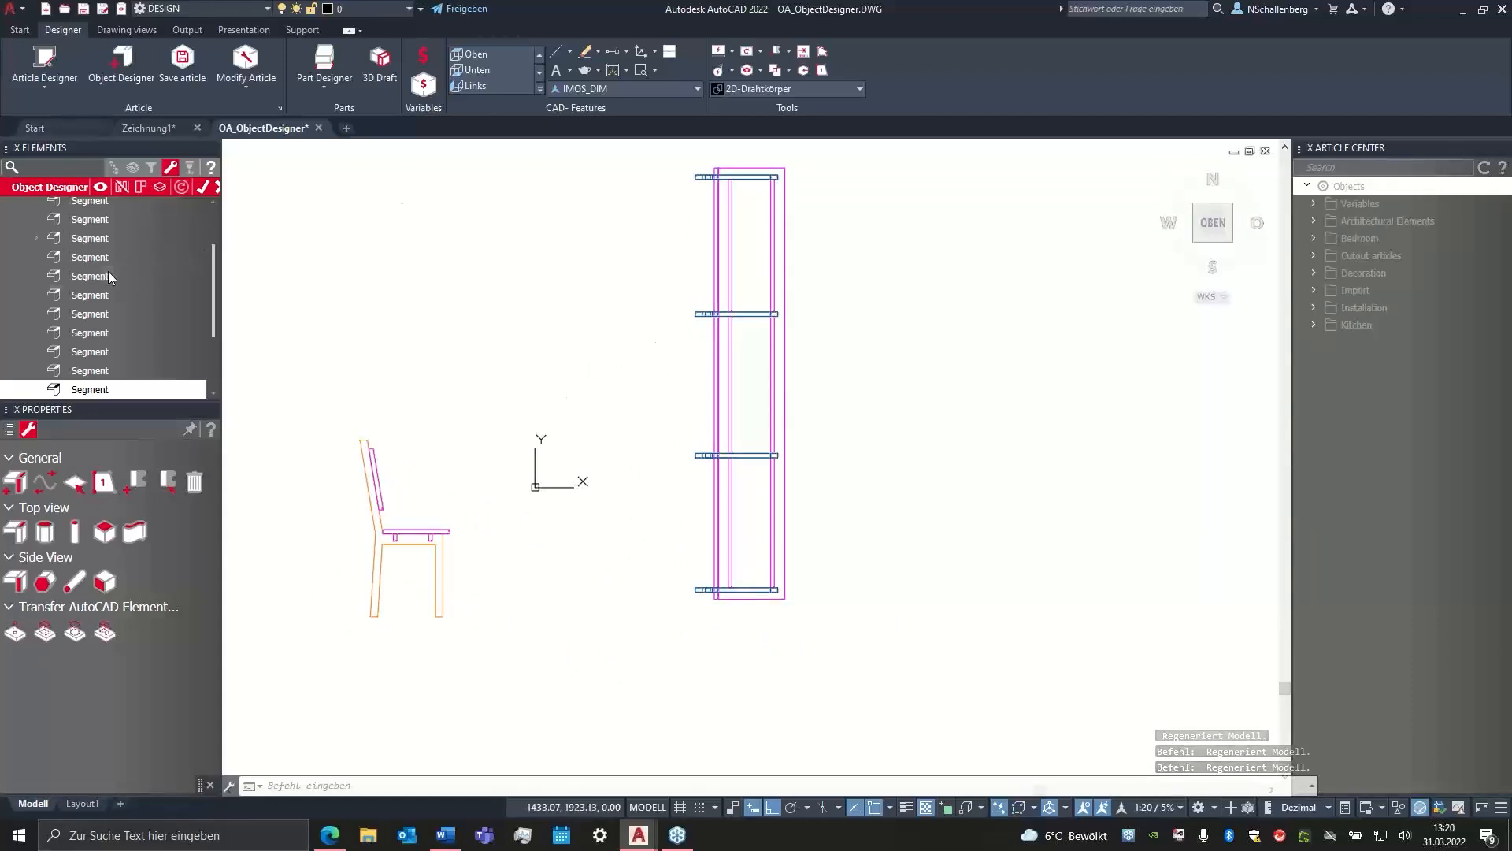
- Link the seat contour of the side view with the large outer seat segment of the plan
scroll(107, 272, up, 3)
scroll(107, 273, down, 3)
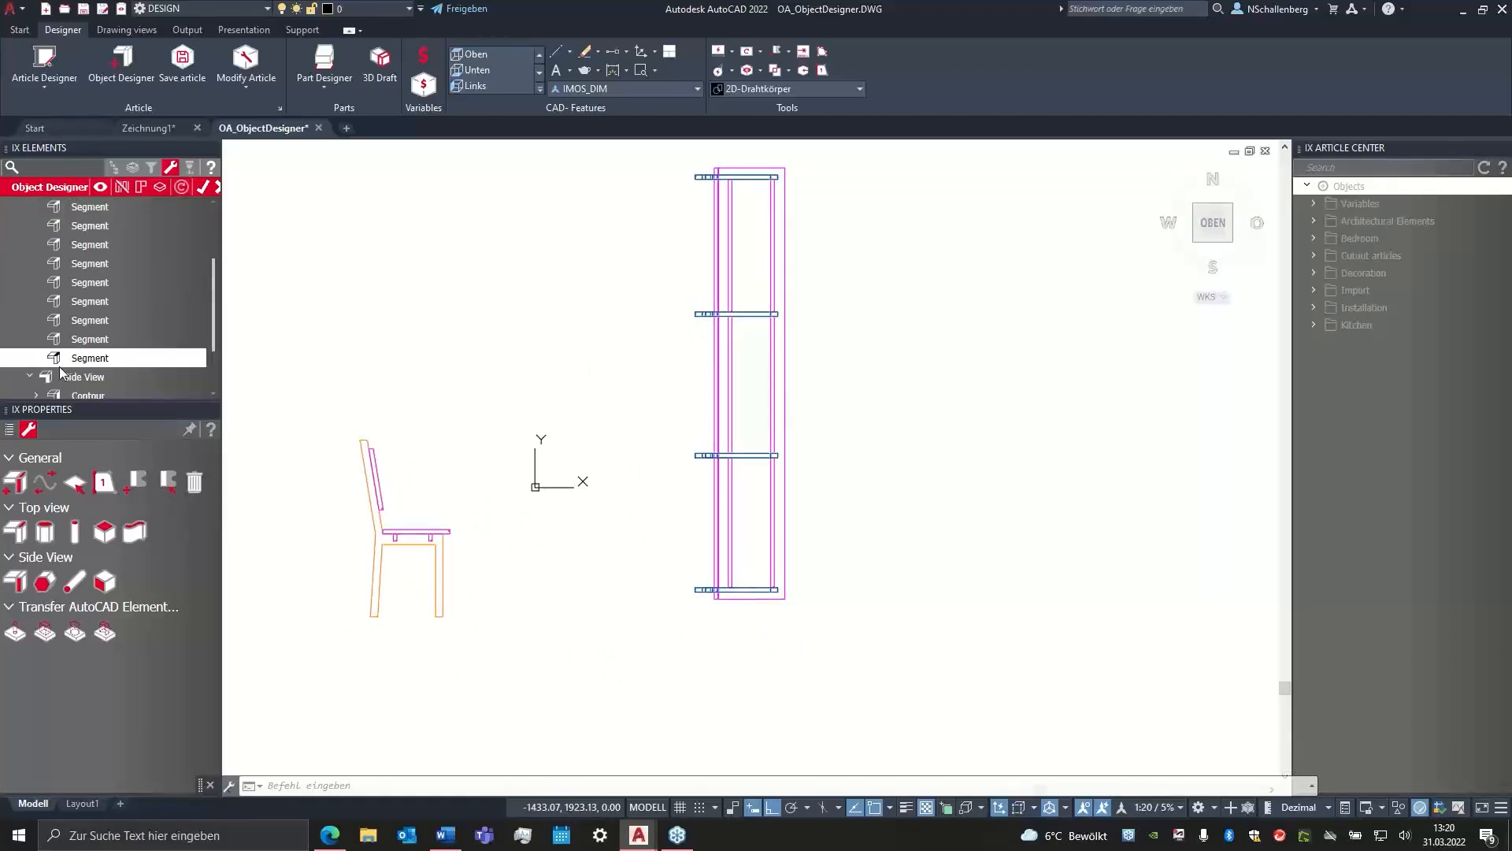
click(17, 485)
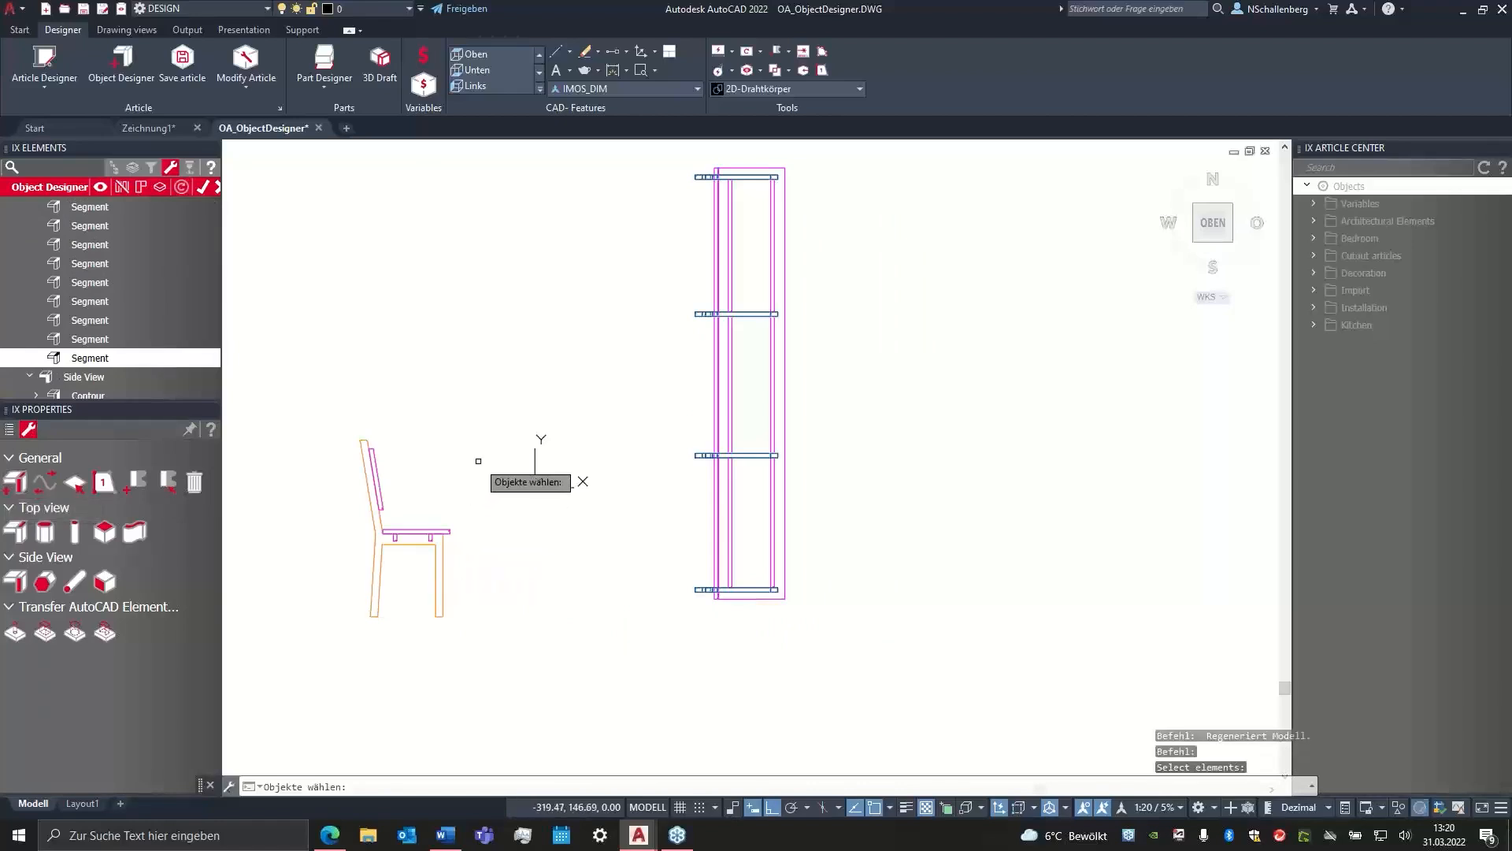
scroll(426, 492, up, 6)
middle_drag(410, 510, 504, 468)
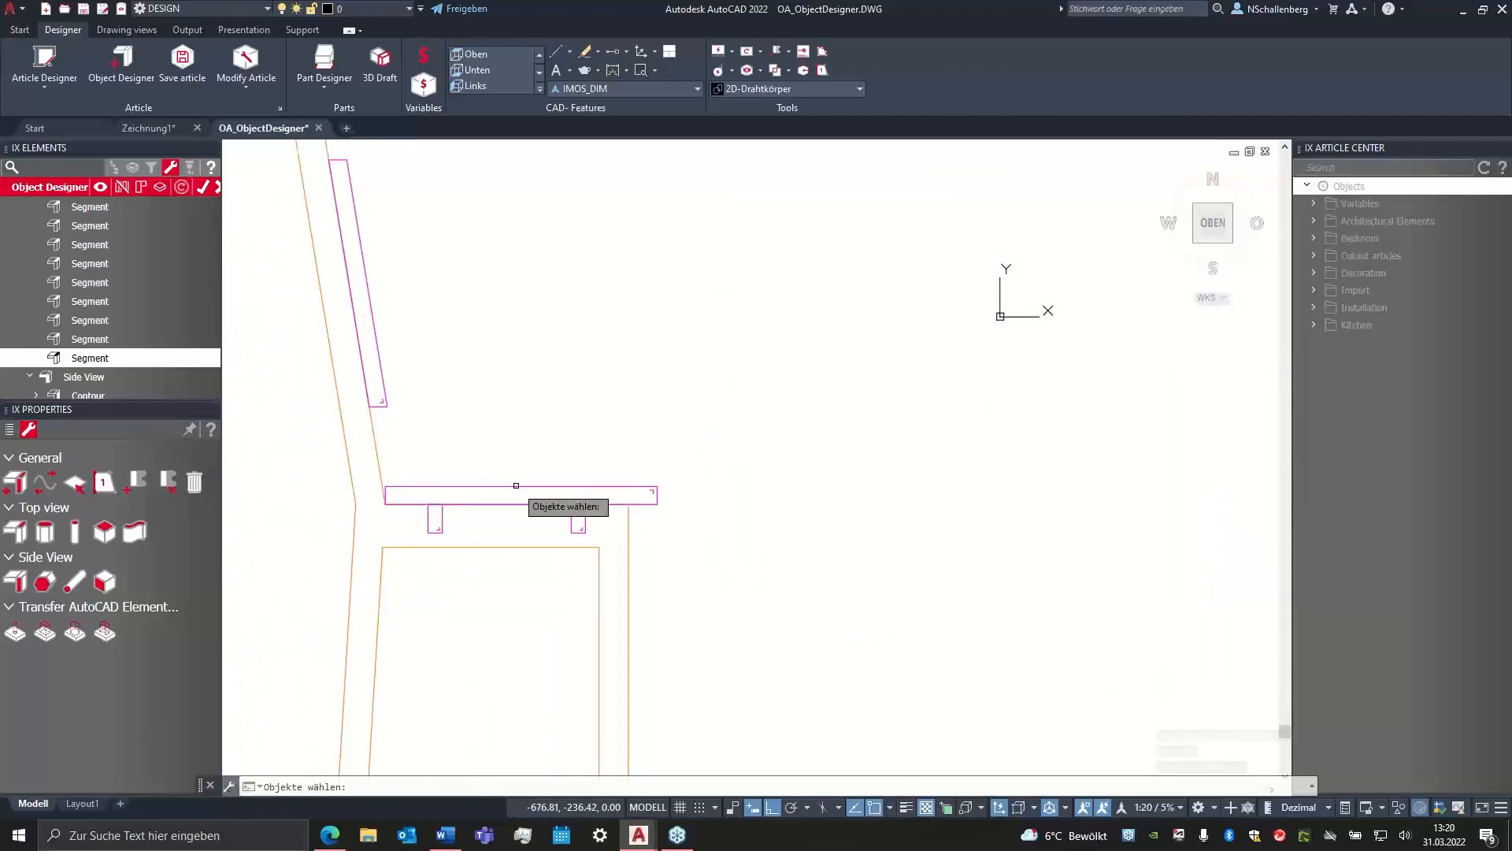
click(516, 486)
scroll(804, 439, down, 8)
middle_drag(908, 415, 573, 461)
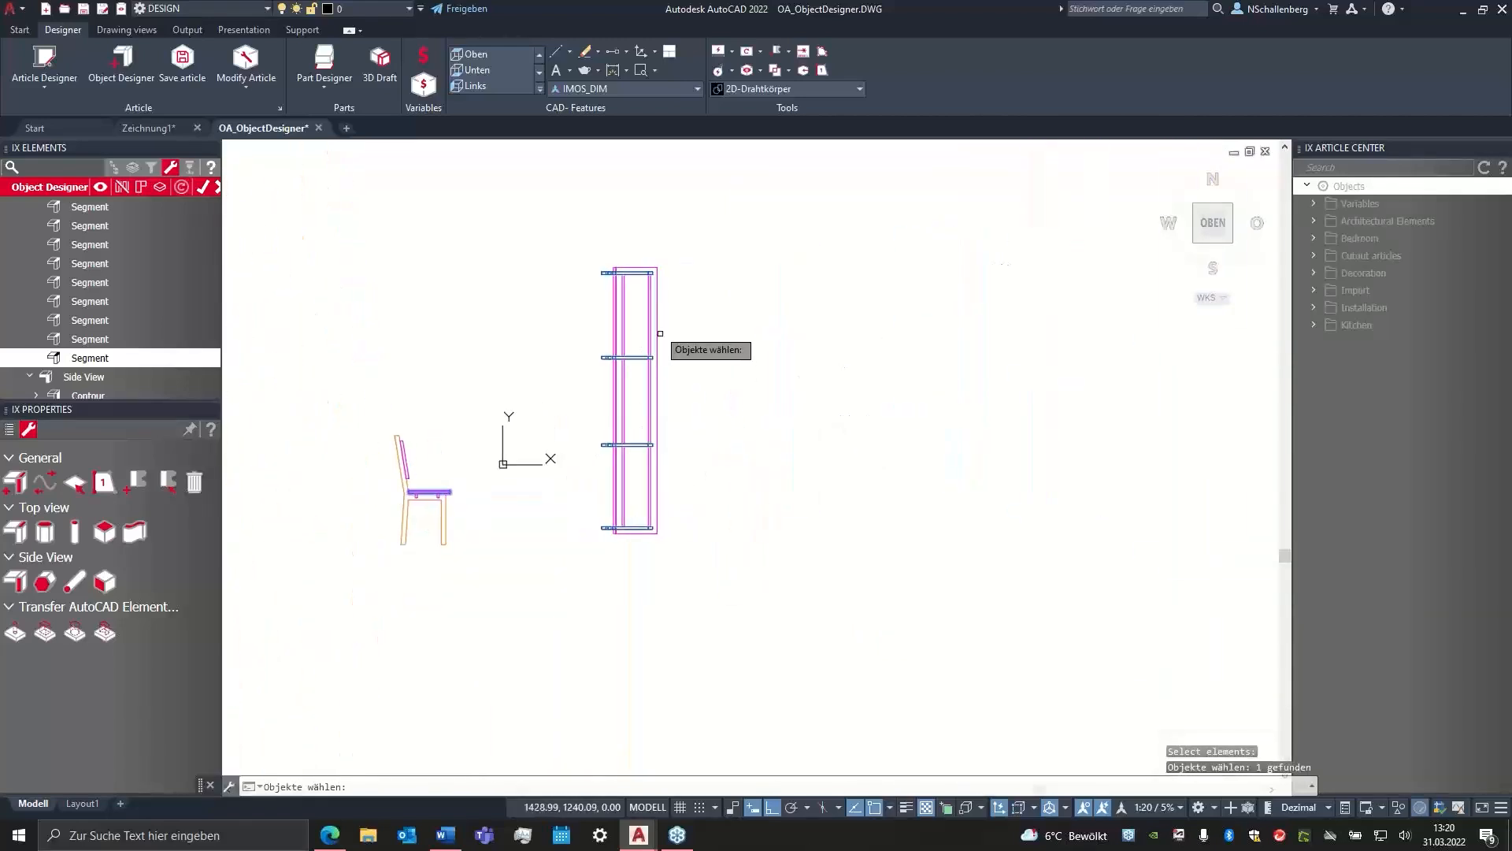
click(656, 298)
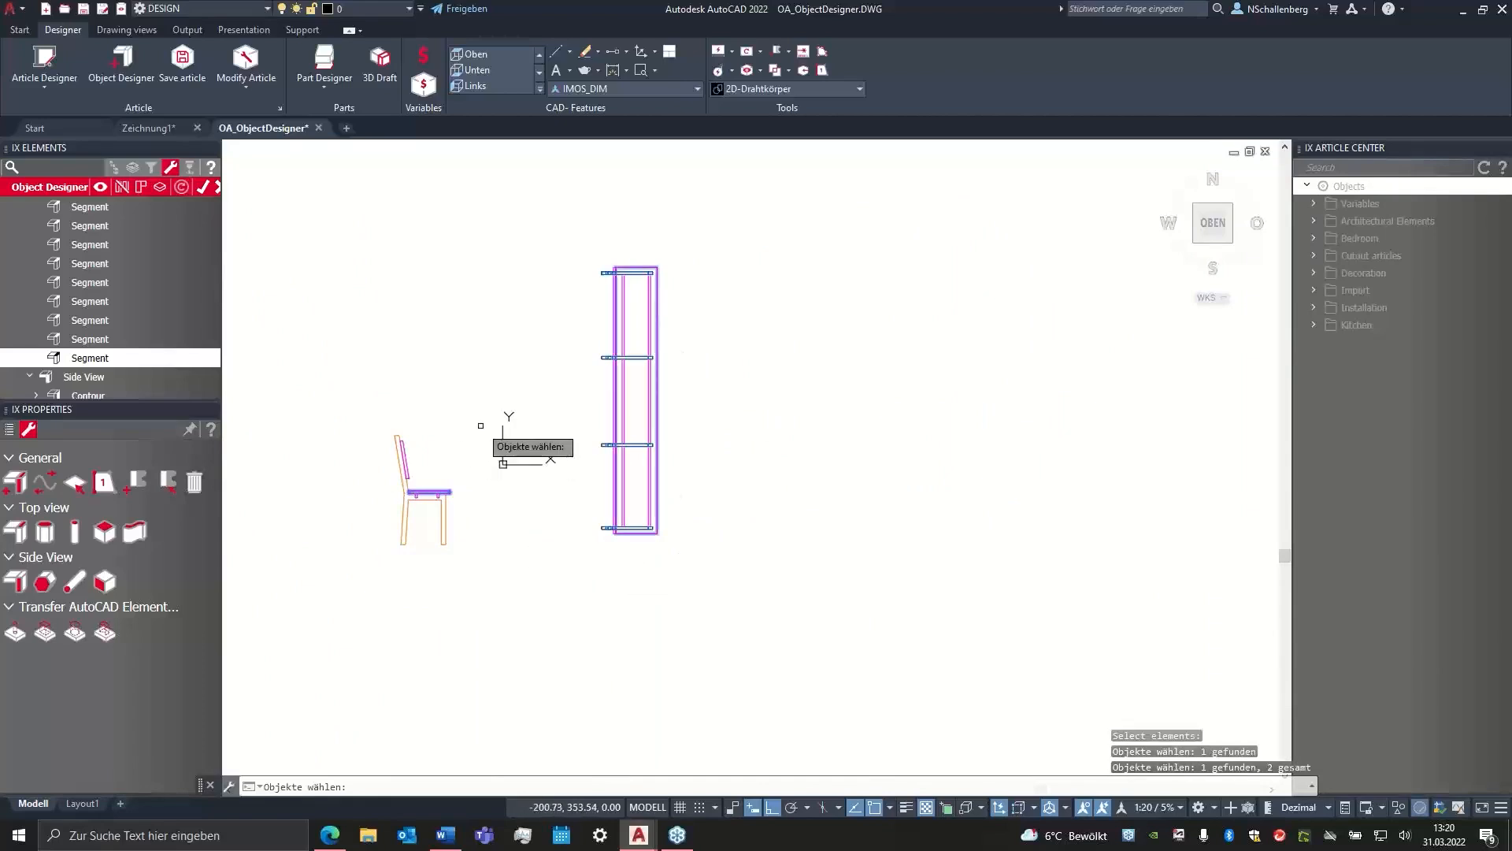
key(Return)
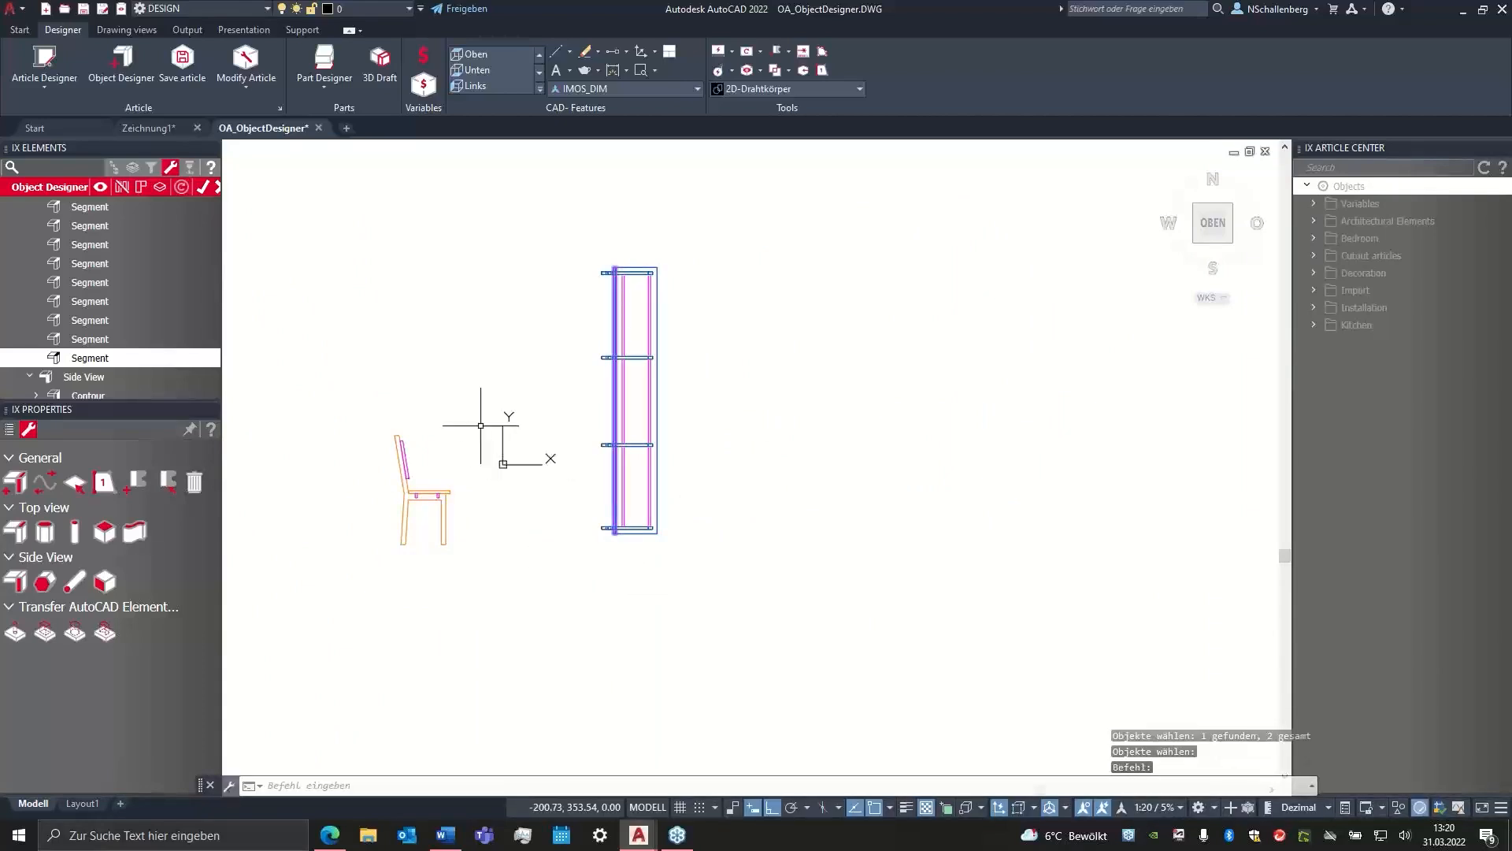
- Examine the linked seat on the side frames in a tilted 3D view, then restore the top view
shift+middle_drag(757, 520, 759, 362)
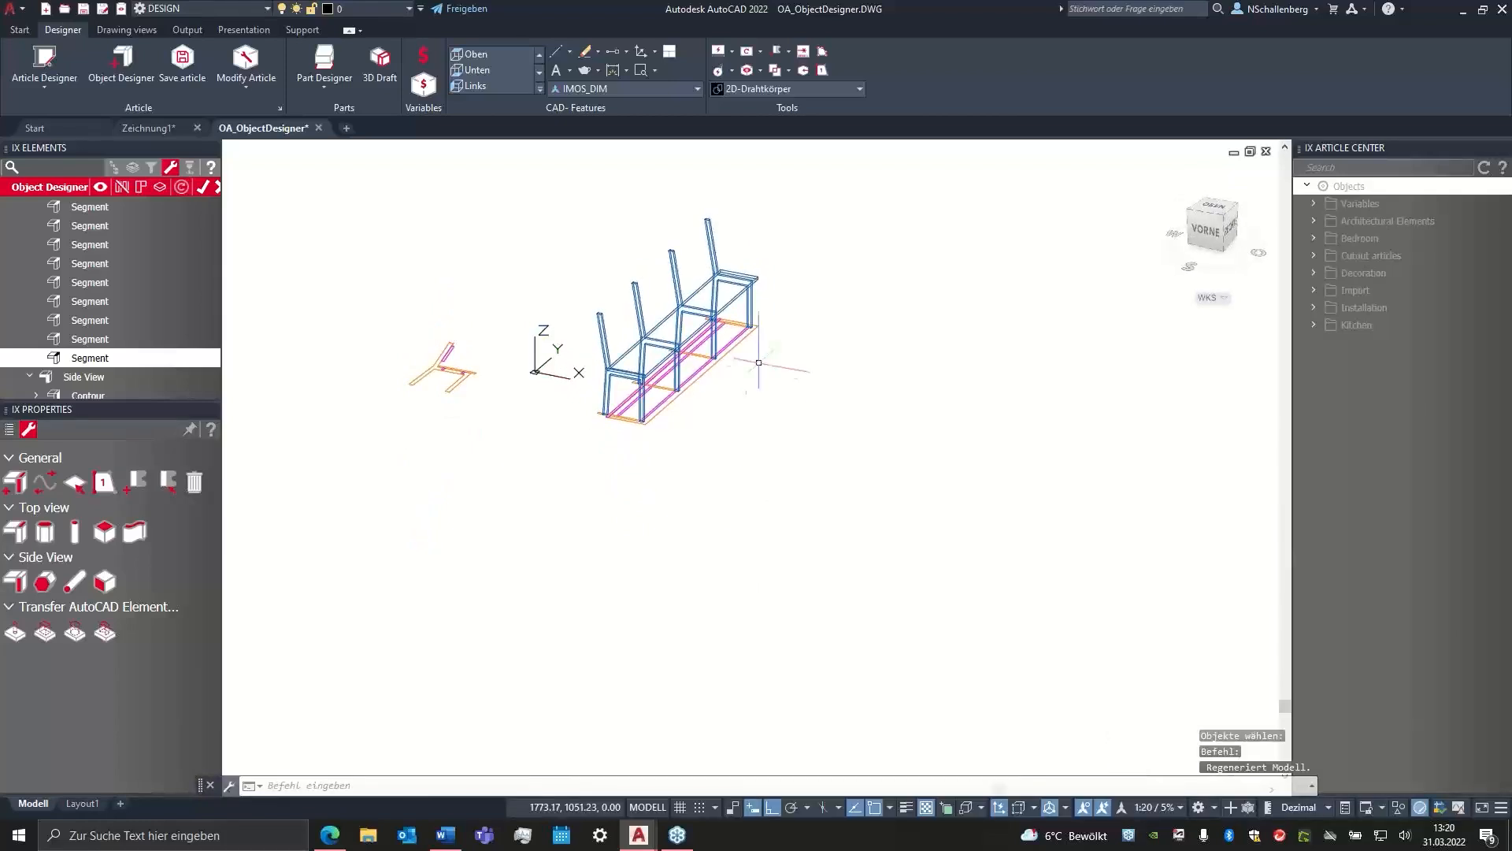
scroll(732, 358, up, 6)
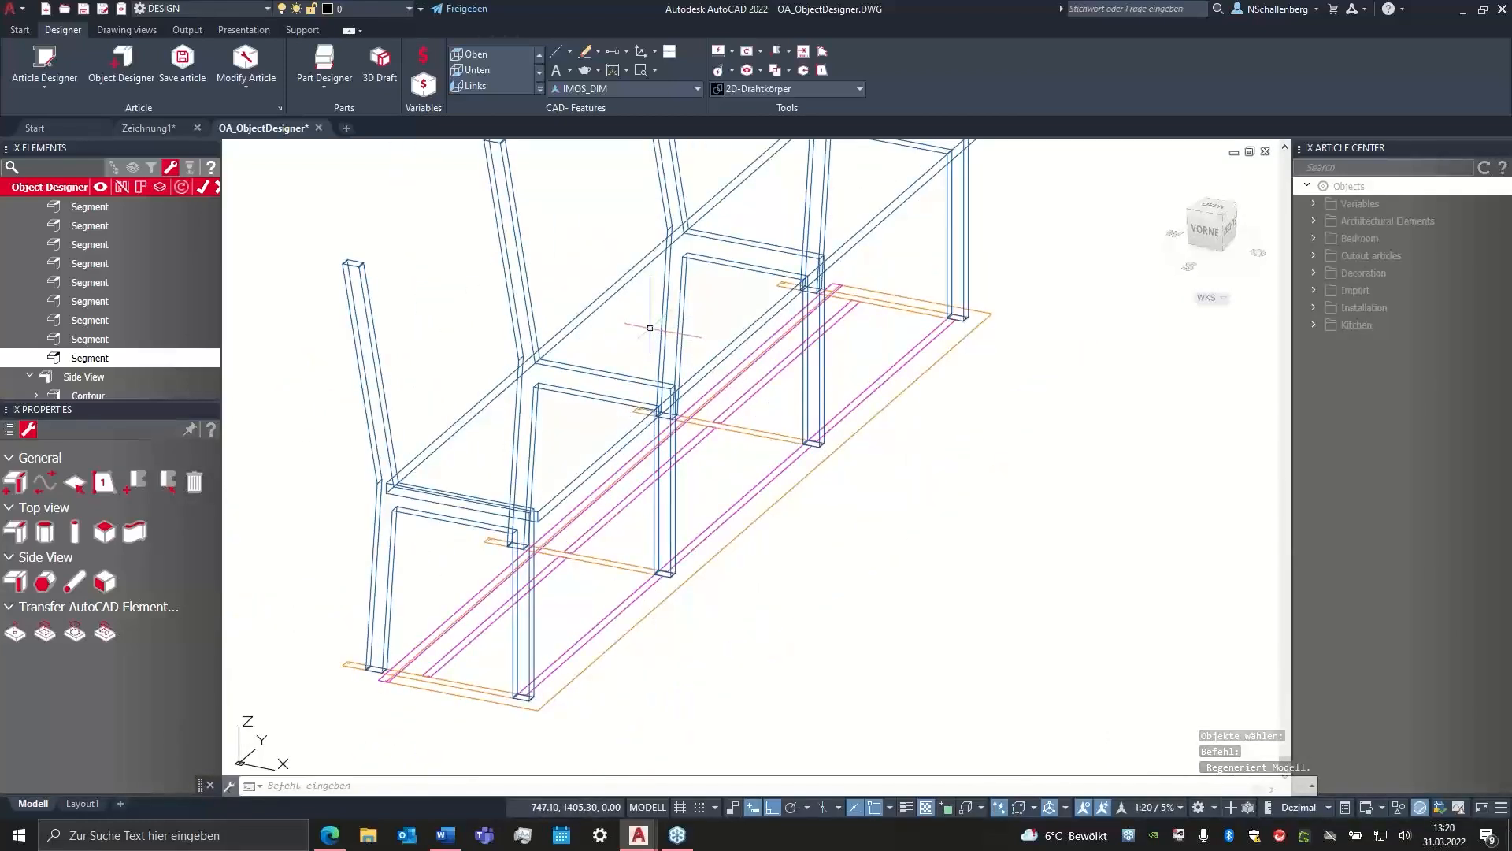
scroll(650, 327, down, 4)
middle_drag(333, 307, 485, 388)
drag(1213, 203, 1224, 216)
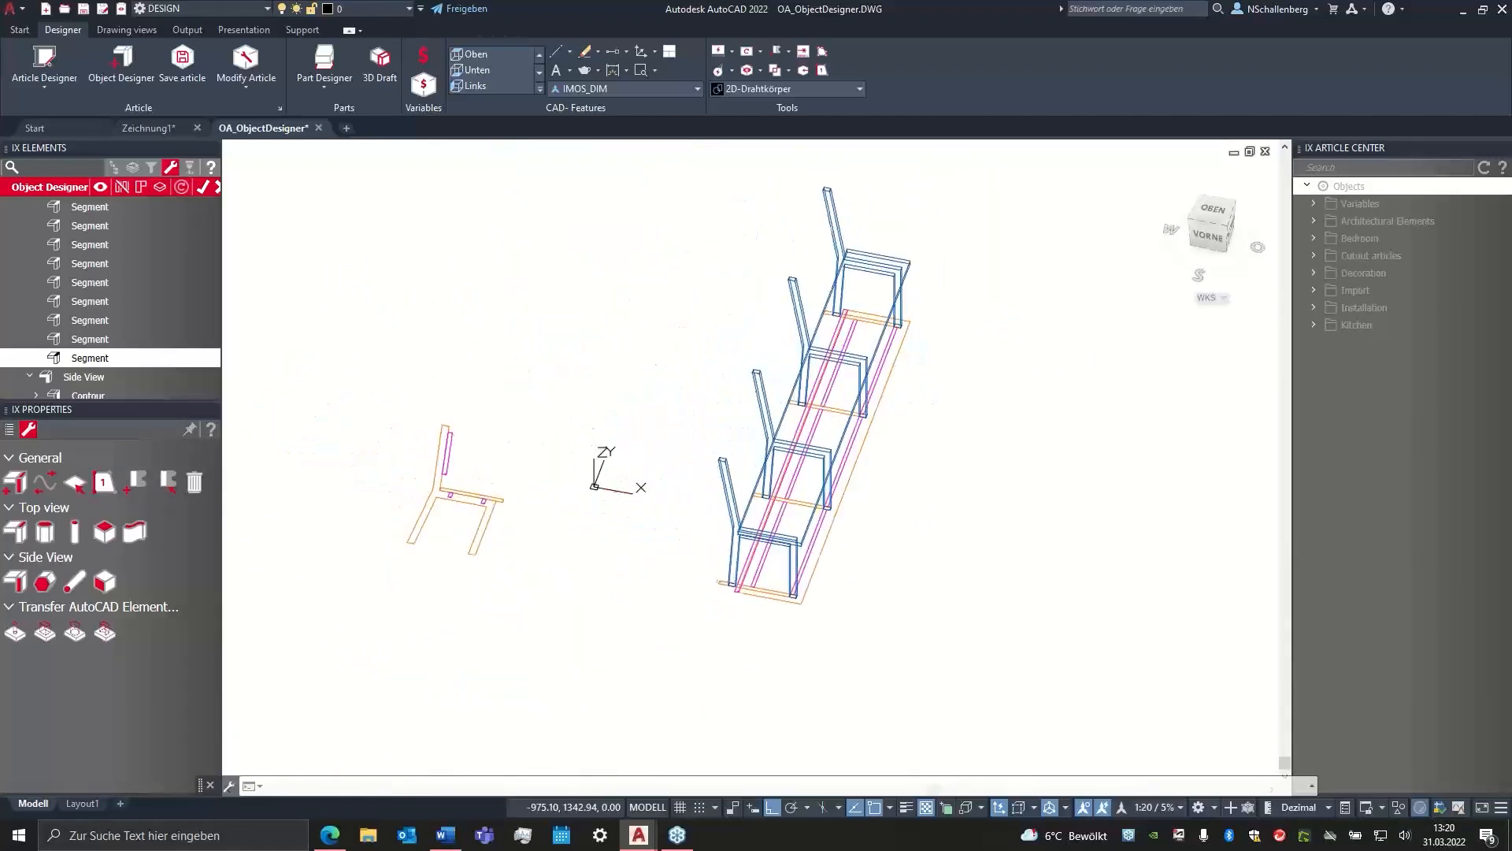
click(1221, 213)
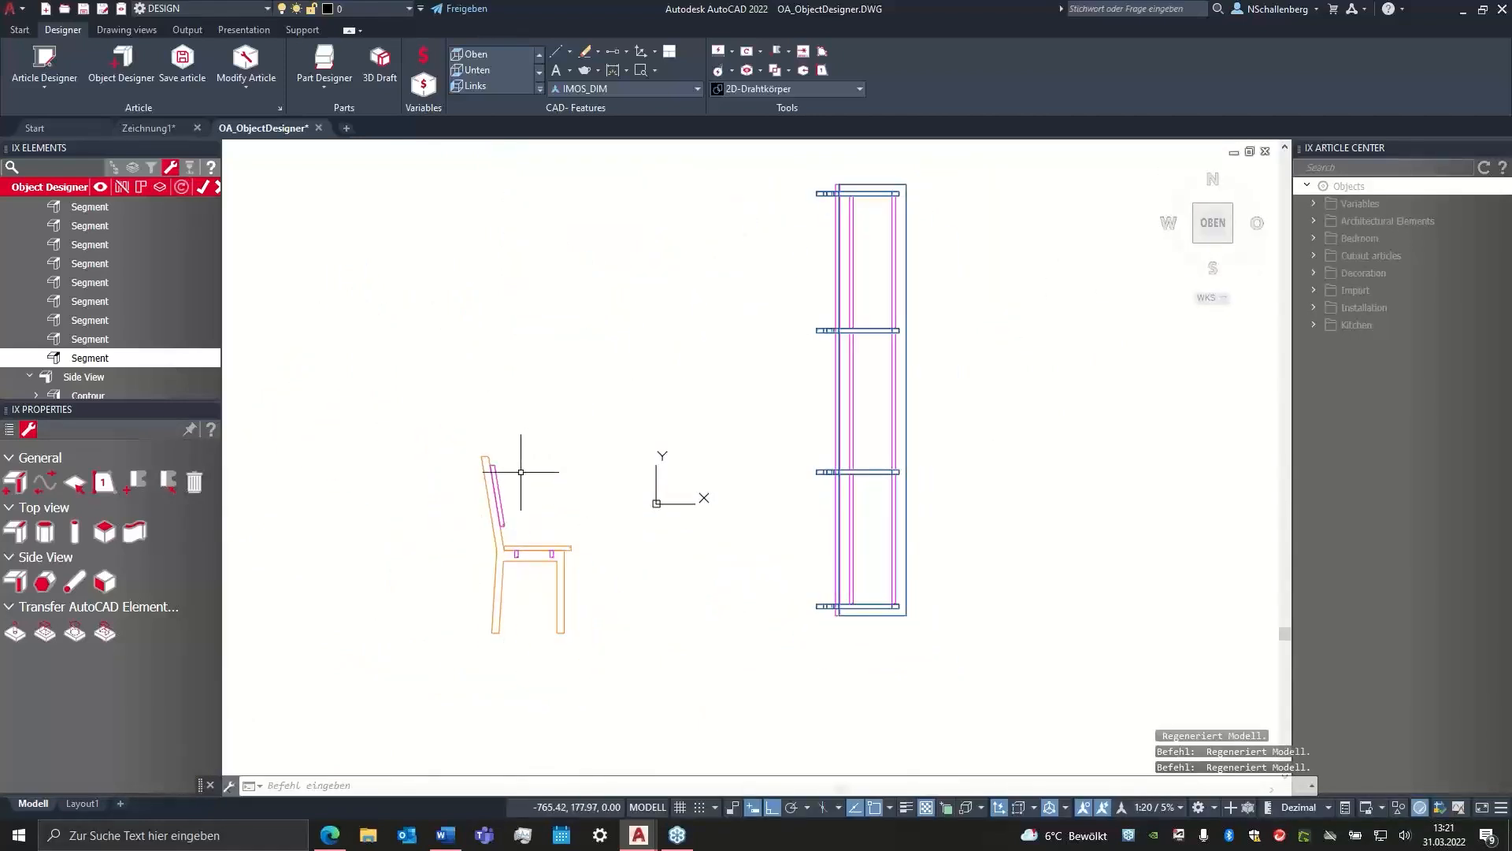
- Link the slanted backrest contour of the side view with the narrow backrest segment along the plan's rear edge
scroll(520, 472, up, 4)
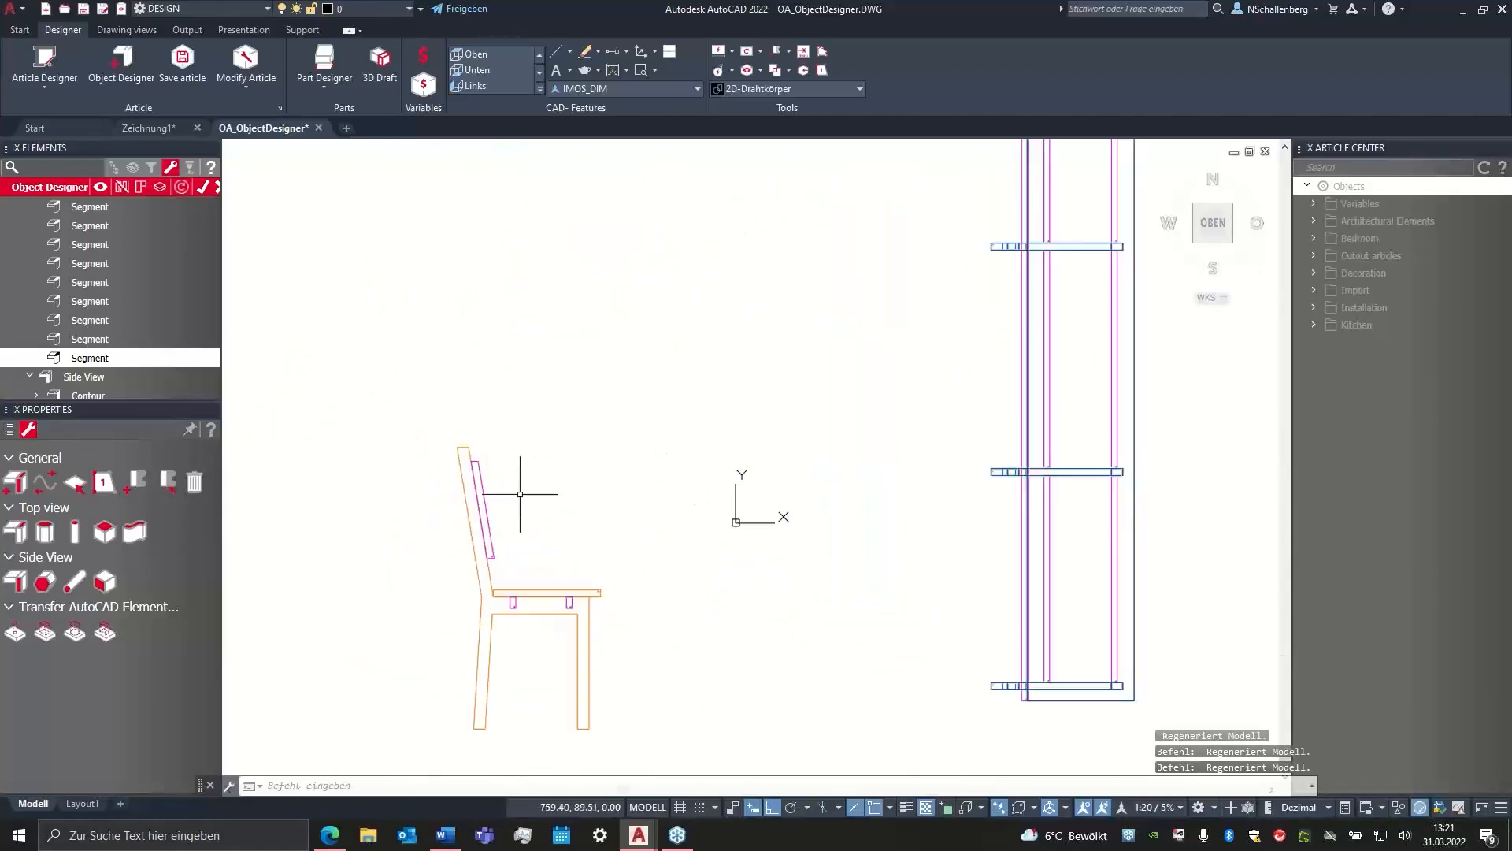
click(15, 482)
scroll(449, 386, up, 4)
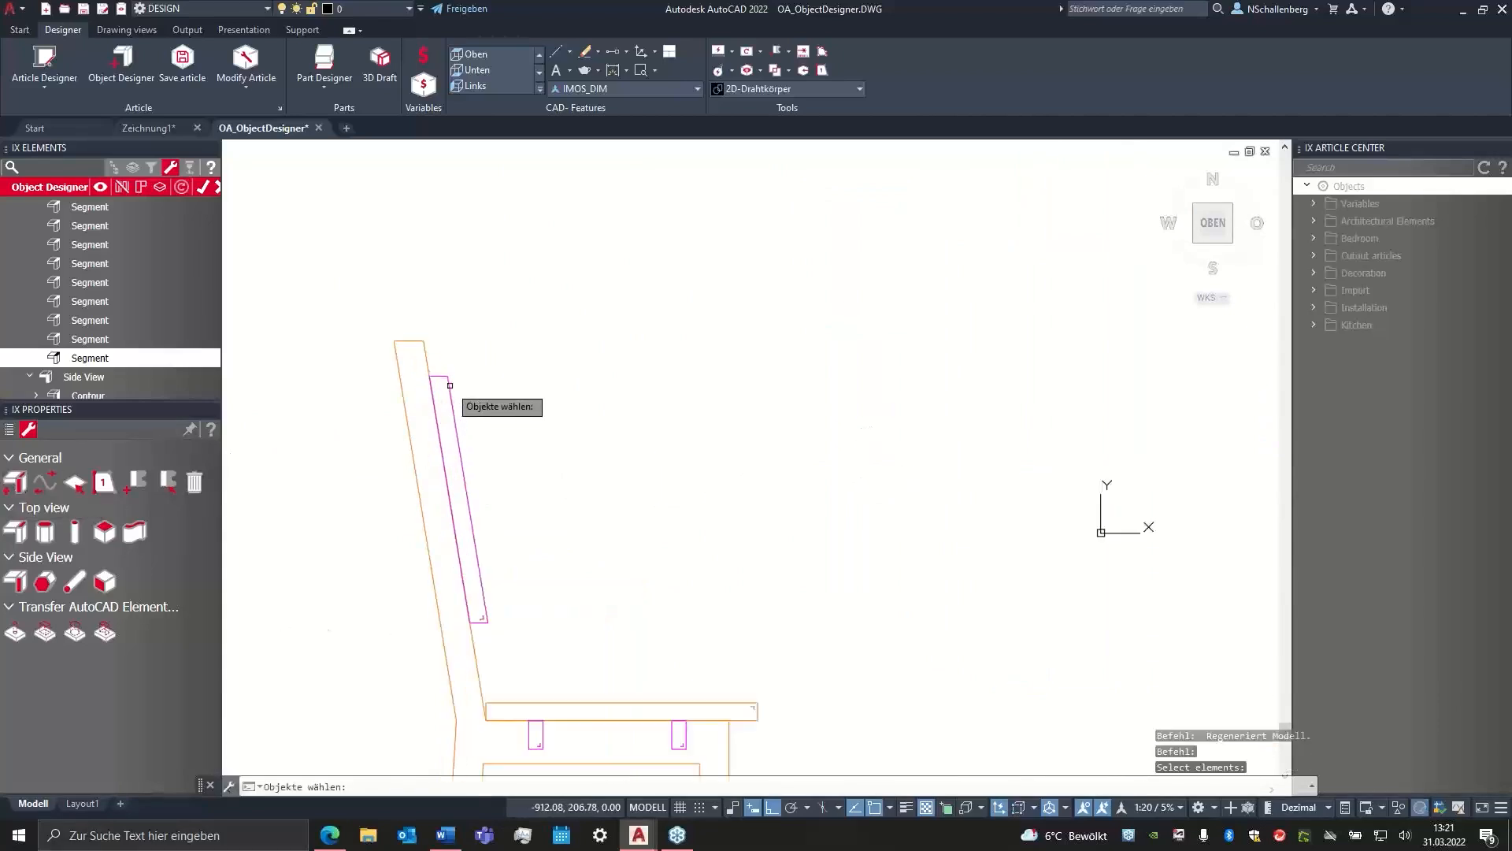
click(447, 386)
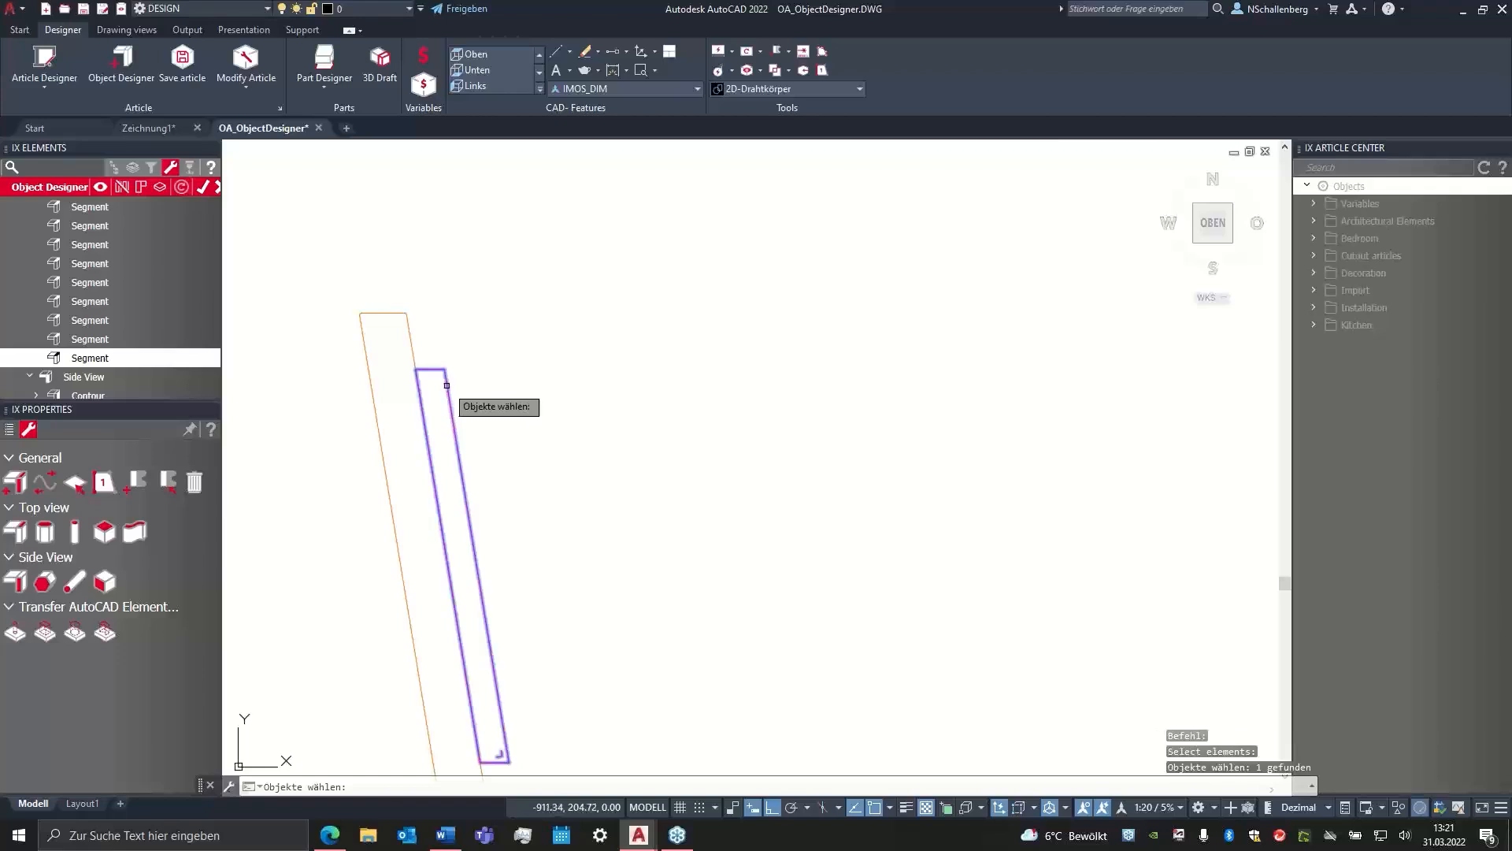
scroll(510, 519, down, 6)
scroll(675, 497, down, 2)
middle_drag(857, 361, 468, 473)
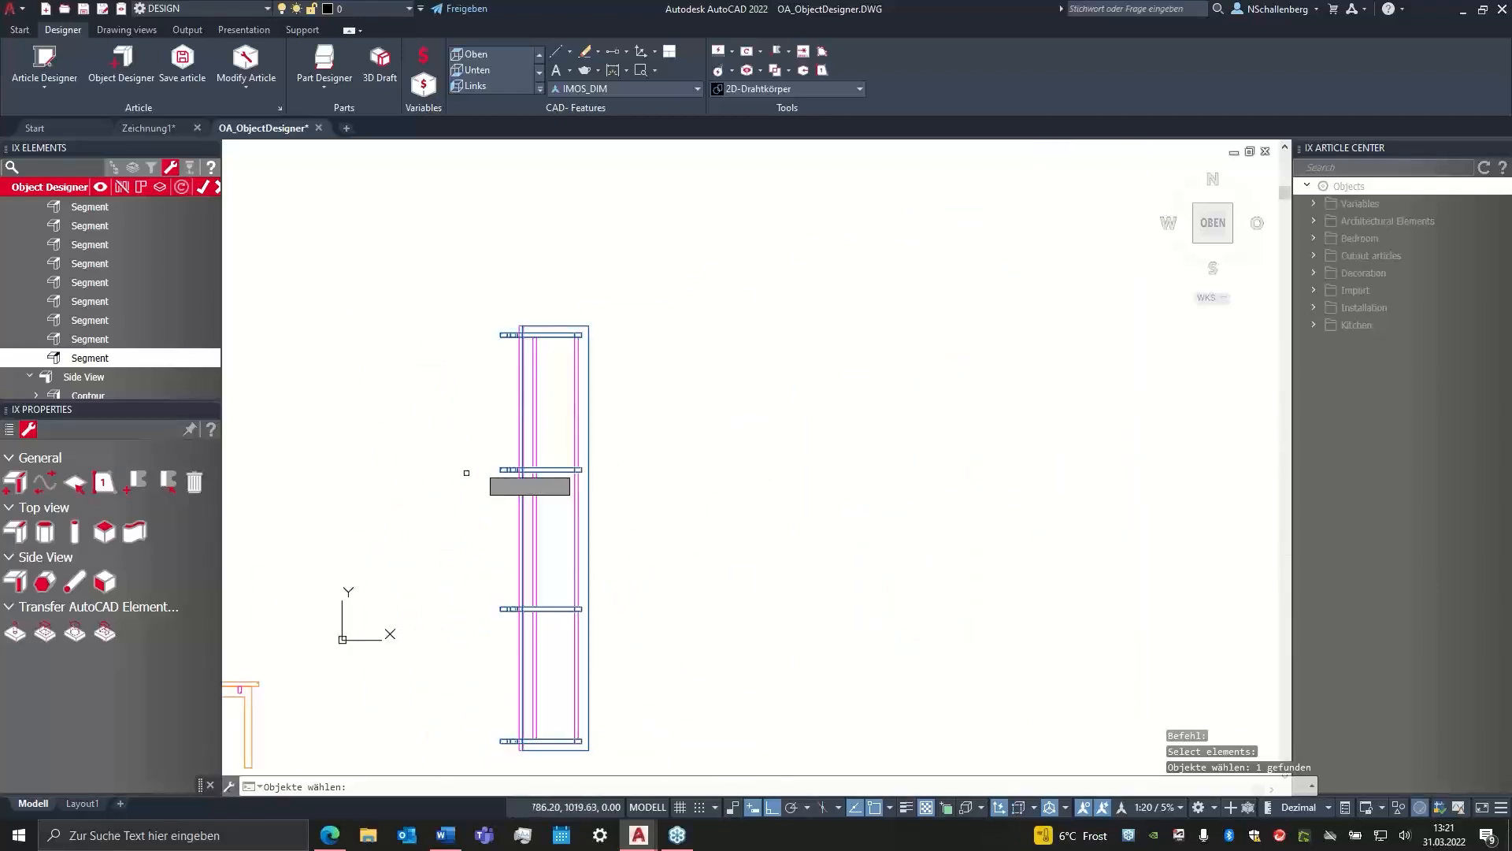
scroll(499, 341, up, 2)
scroll(499, 340, up, 6)
scroll(563, 340, up, 2)
click(567, 338)
scroll(567, 459, down, 4)
scroll(399, 554, down, 5)
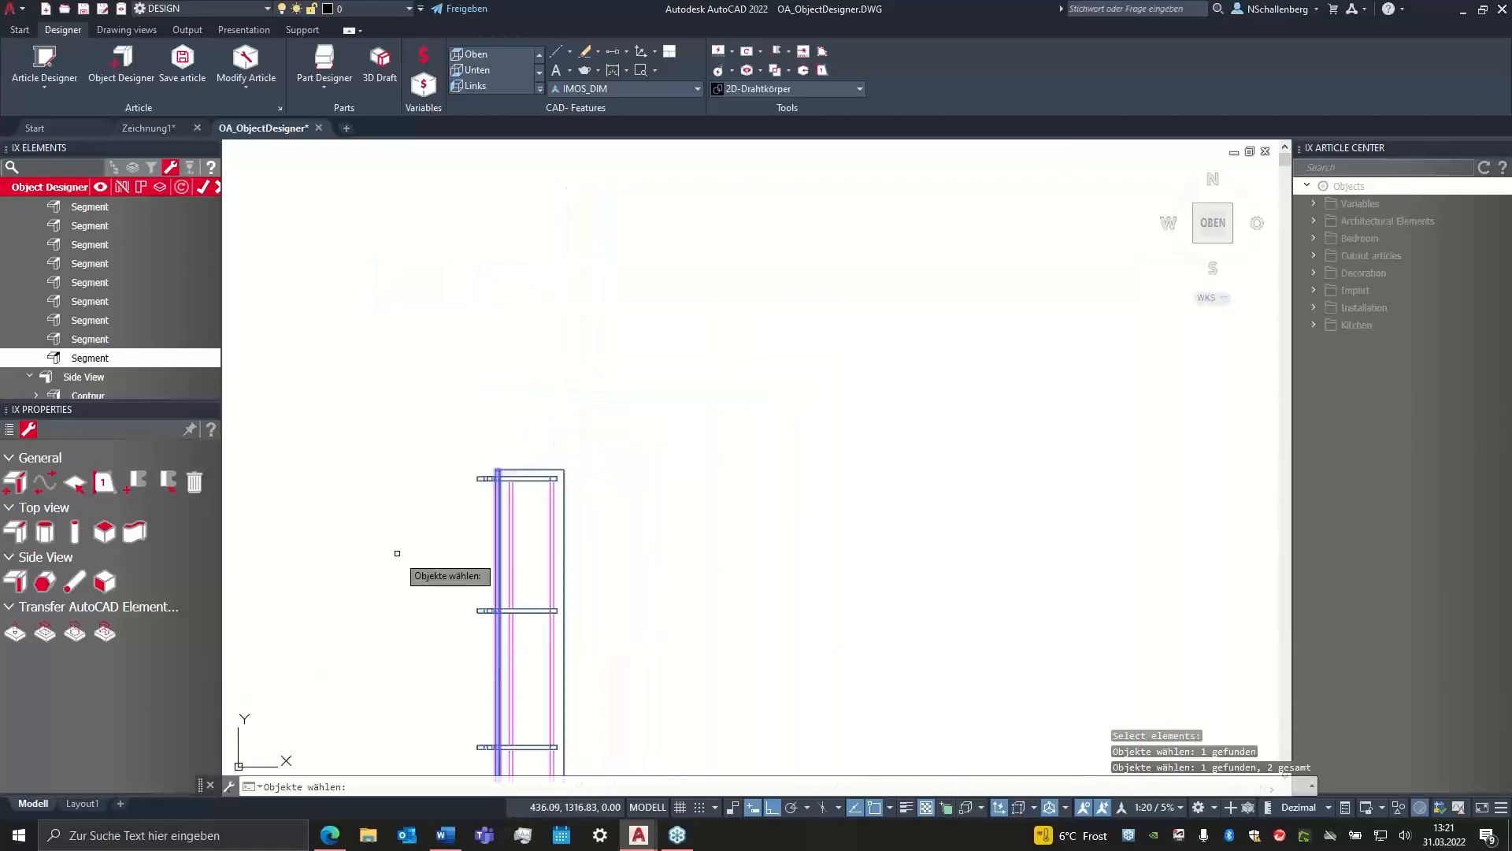
middle_drag(394, 557, 512, 478)
scroll(530, 472, up, 4)
middle_drag(419, 530, 485, 455)
right_click(561, 415)
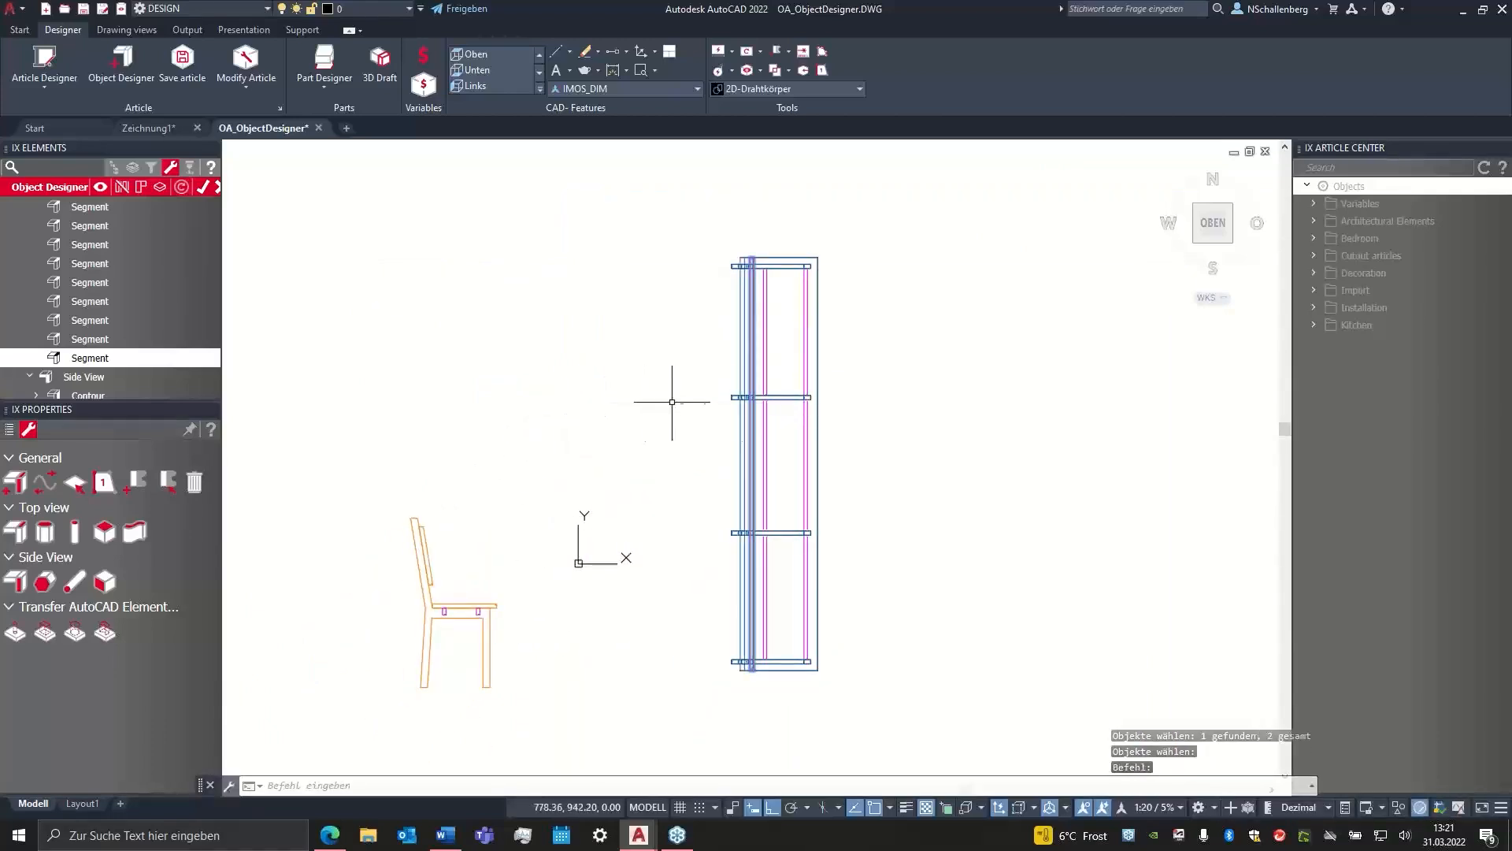
- Examine the bench with its linked backrest in a tilted 3D view
shift+middle_drag(900, 578, 884, 375)
scroll(674, 394, up, 6)
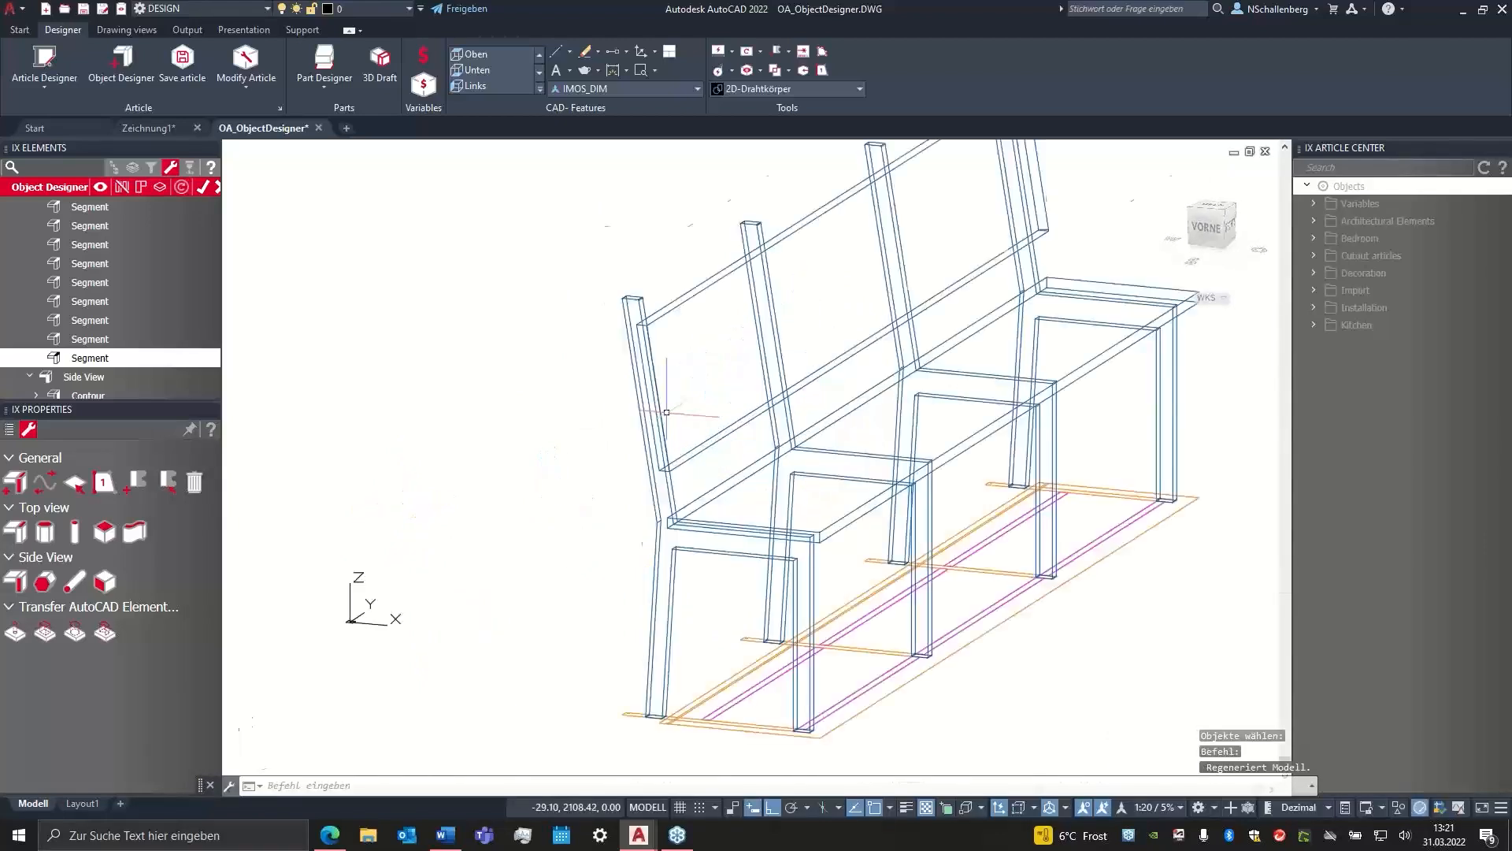
scroll(668, 495, down, 4)
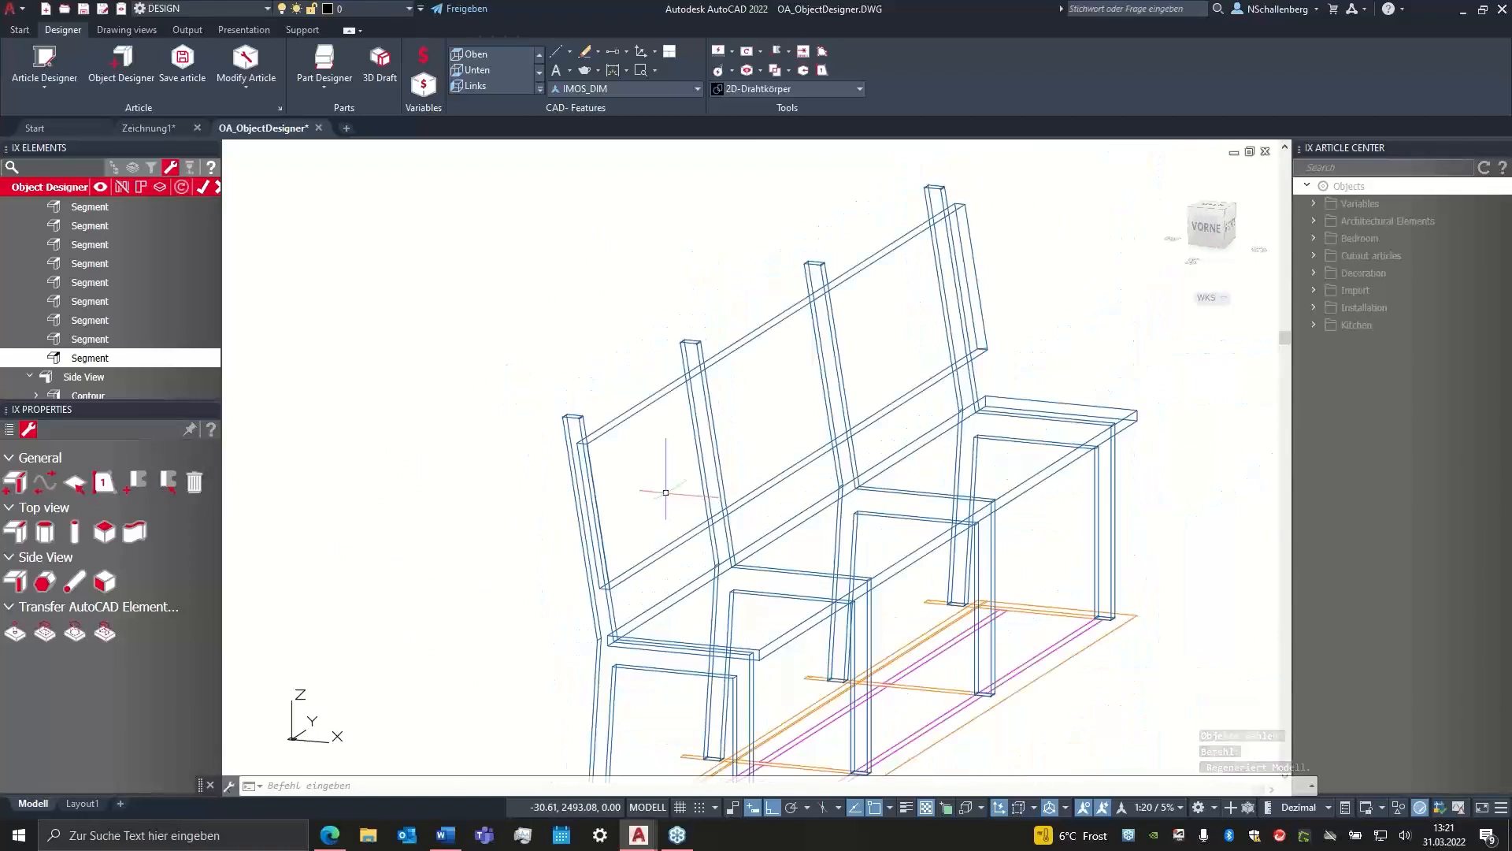
scroll(667, 492, down, 2)
scroll(635, 443, down, 3)
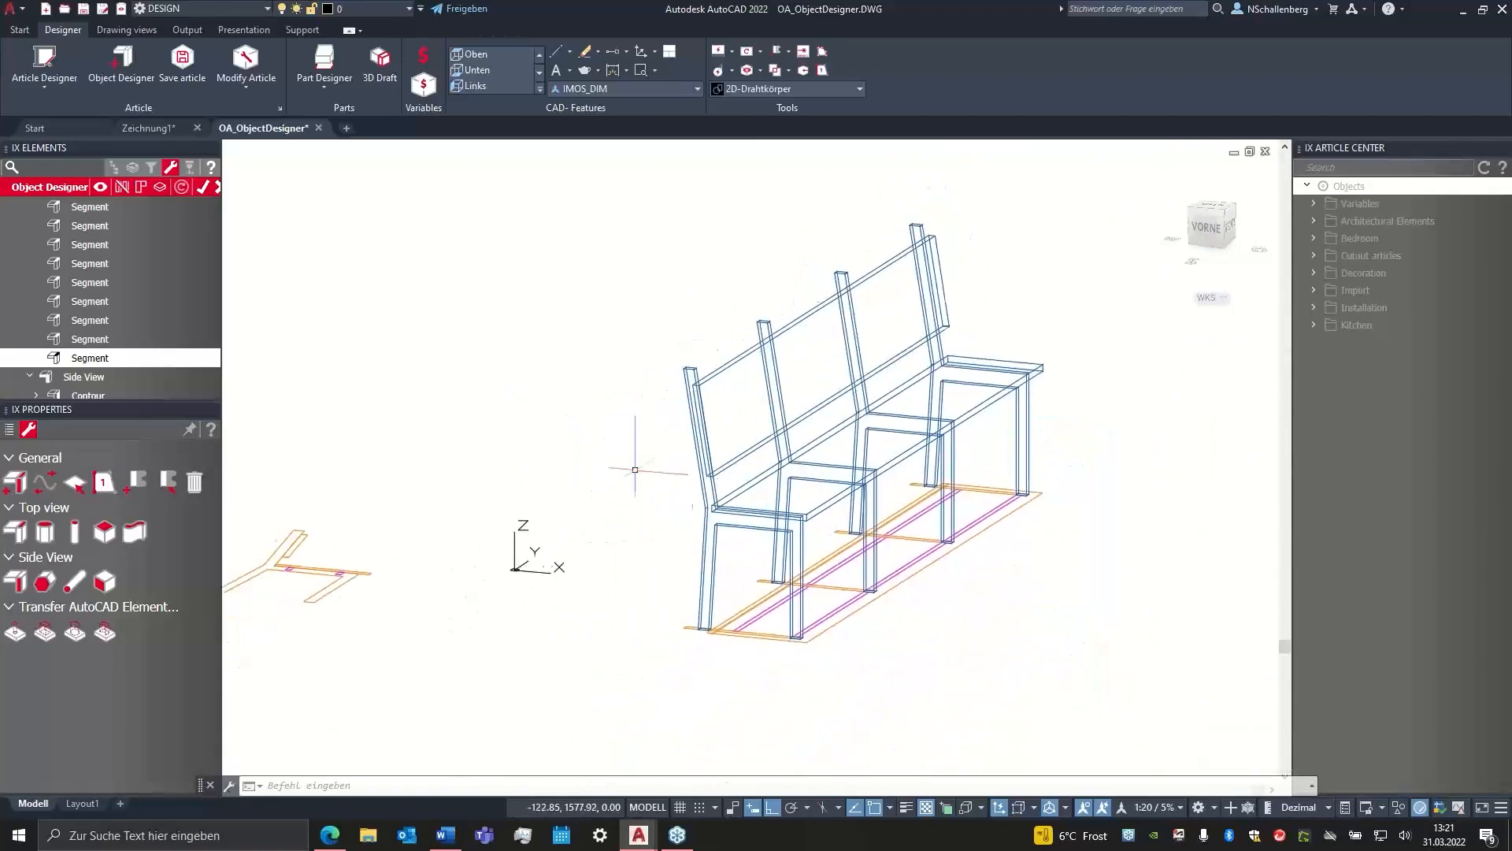
- Link both small rail contours beneath the seat in the side view with the six rail segments between the frames in the plan
shift+middle_drag(635, 442, 725, 574)
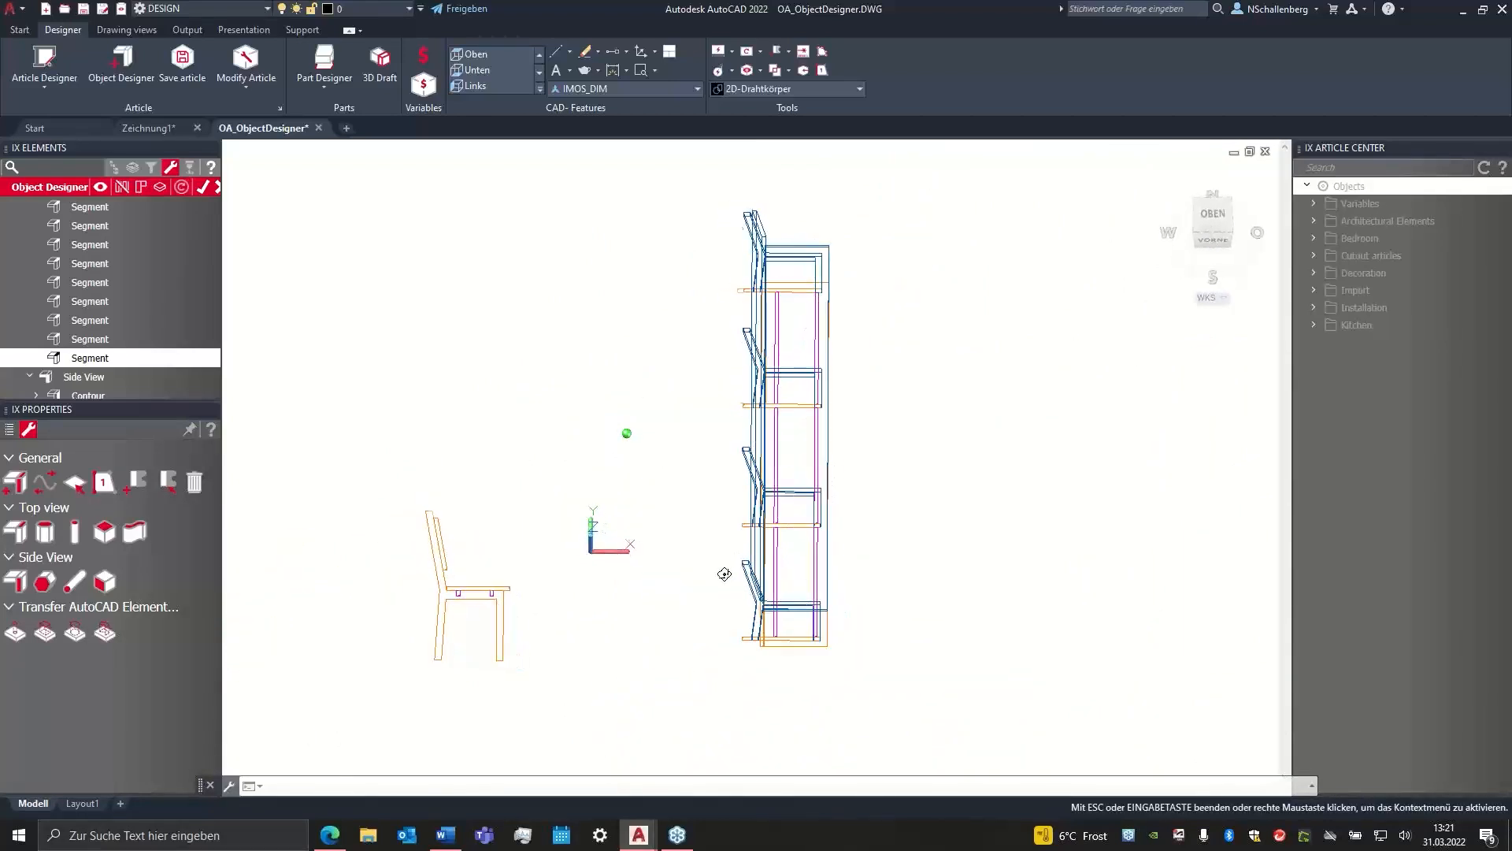
click(1211, 221)
middle_drag(770, 606, 685, 446)
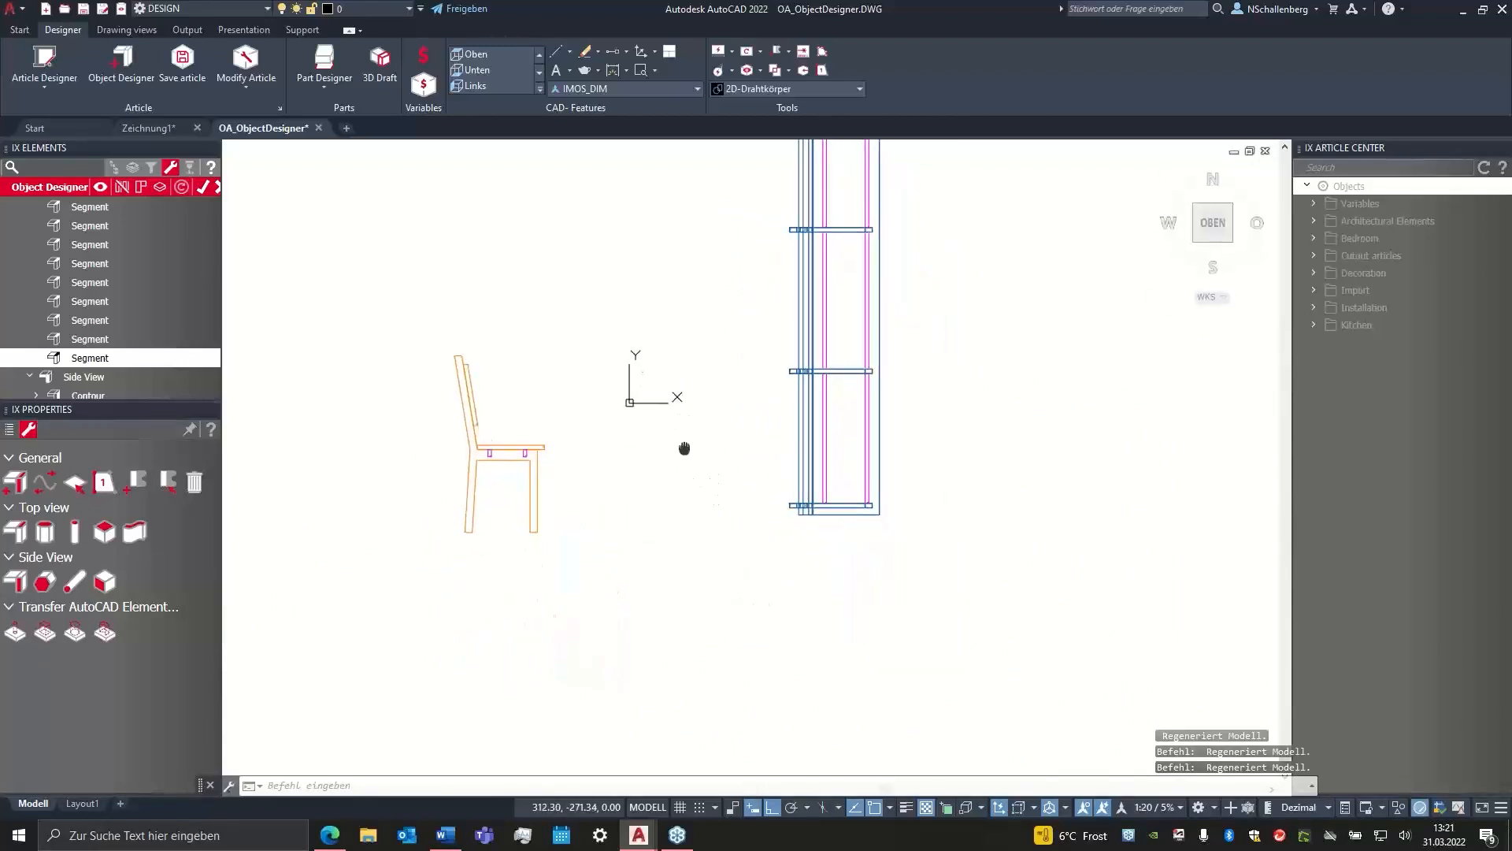
scroll(483, 434, up, 4)
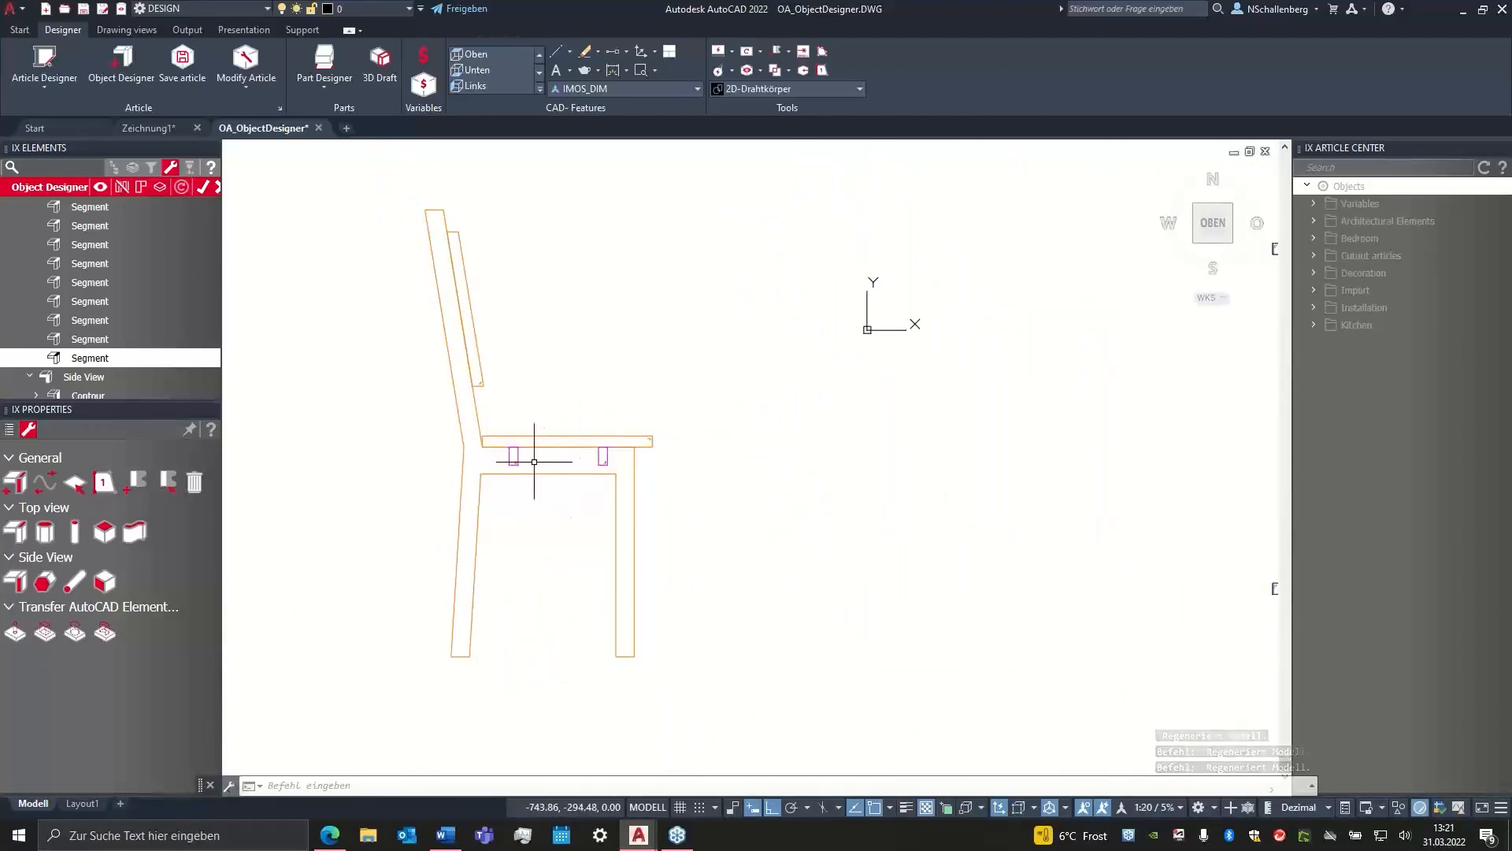
click(16, 482)
scroll(511, 467, up, 4)
click(510, 467)
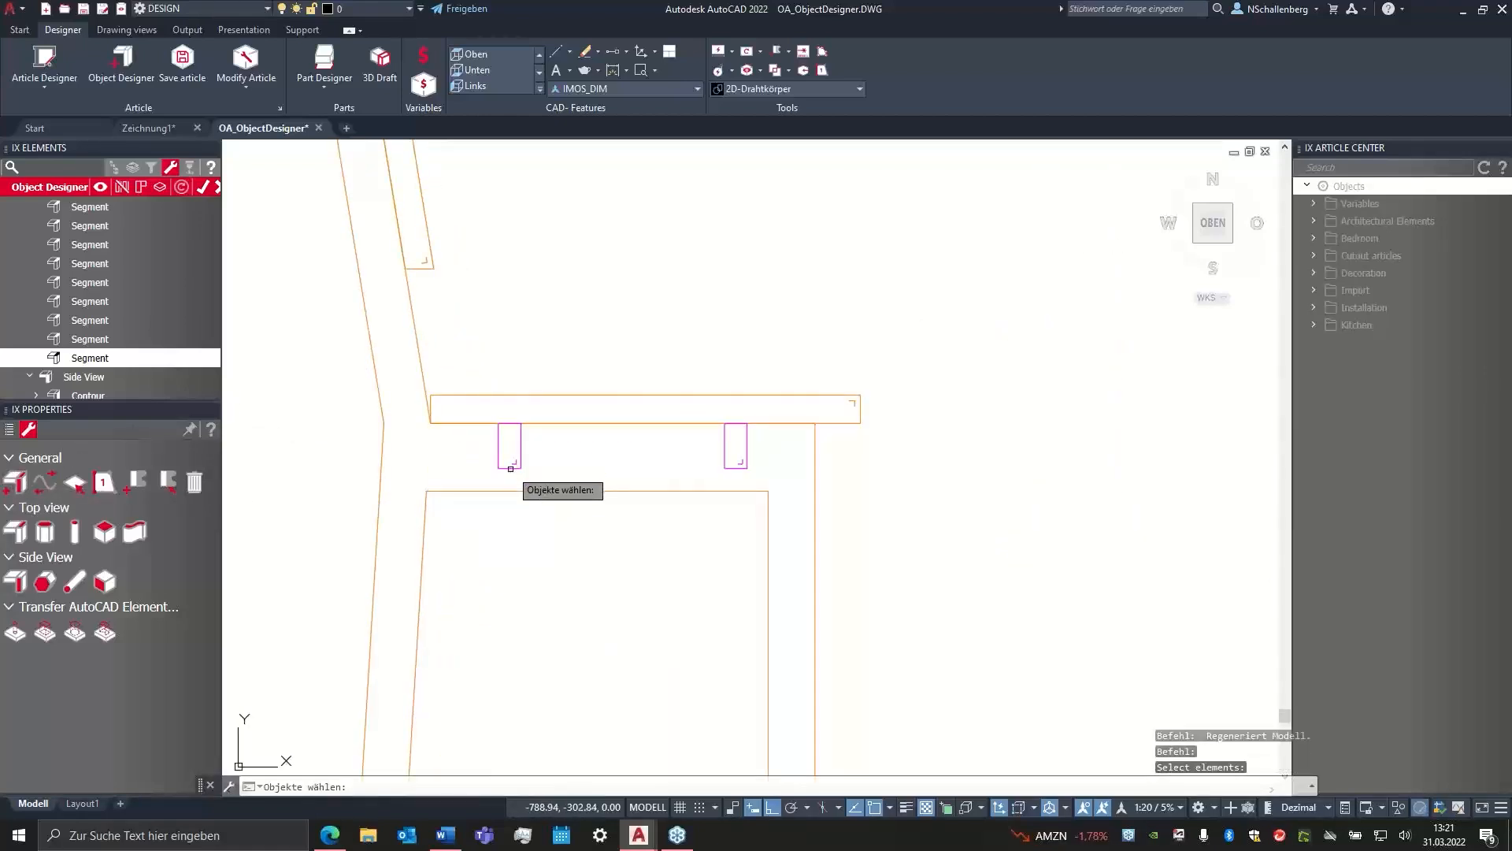
click(738, 467)
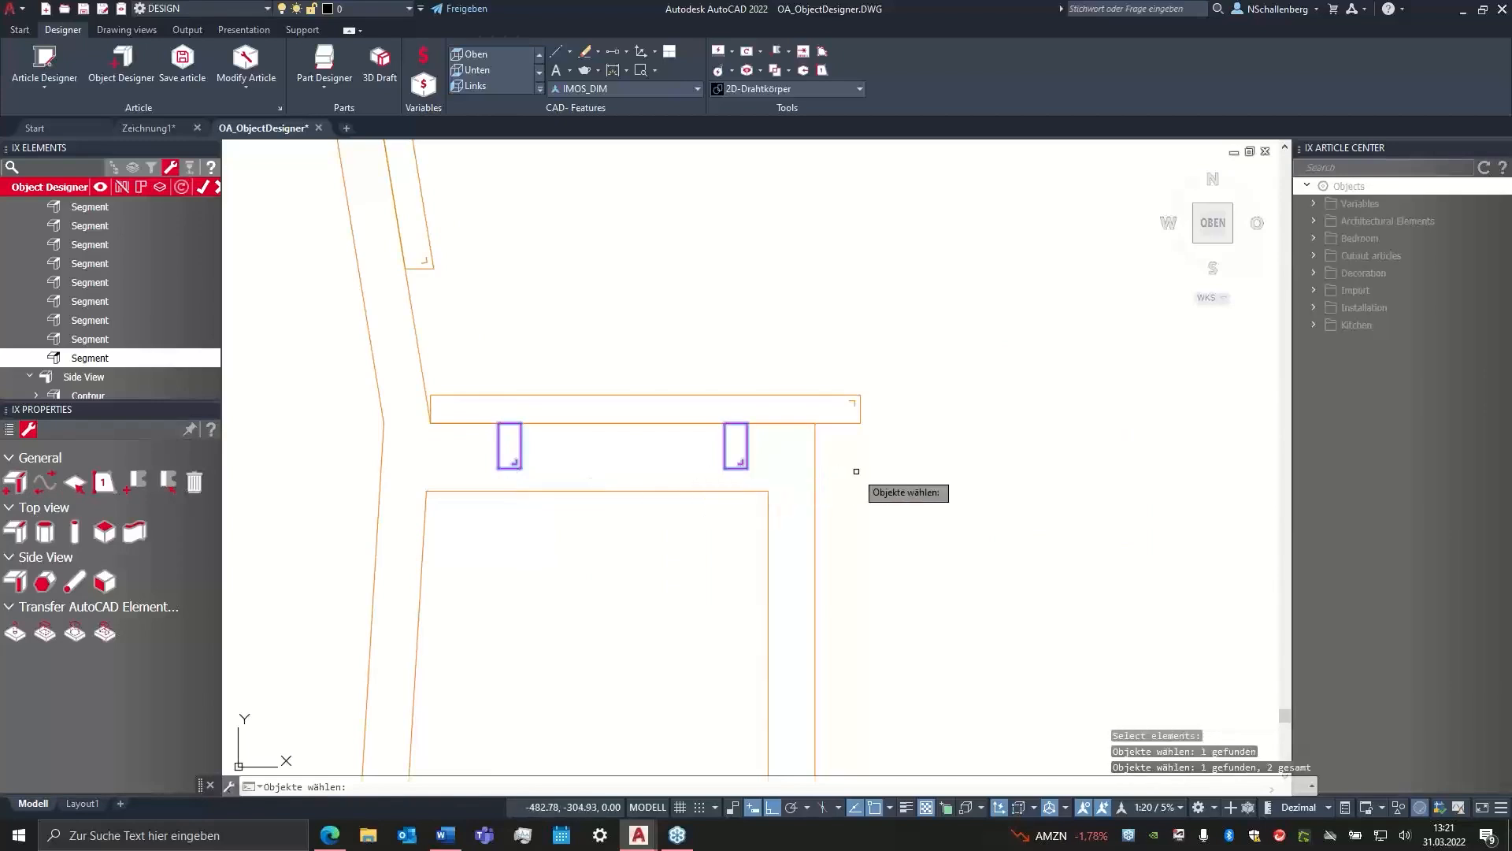
scroll(597, 428, down, 6)
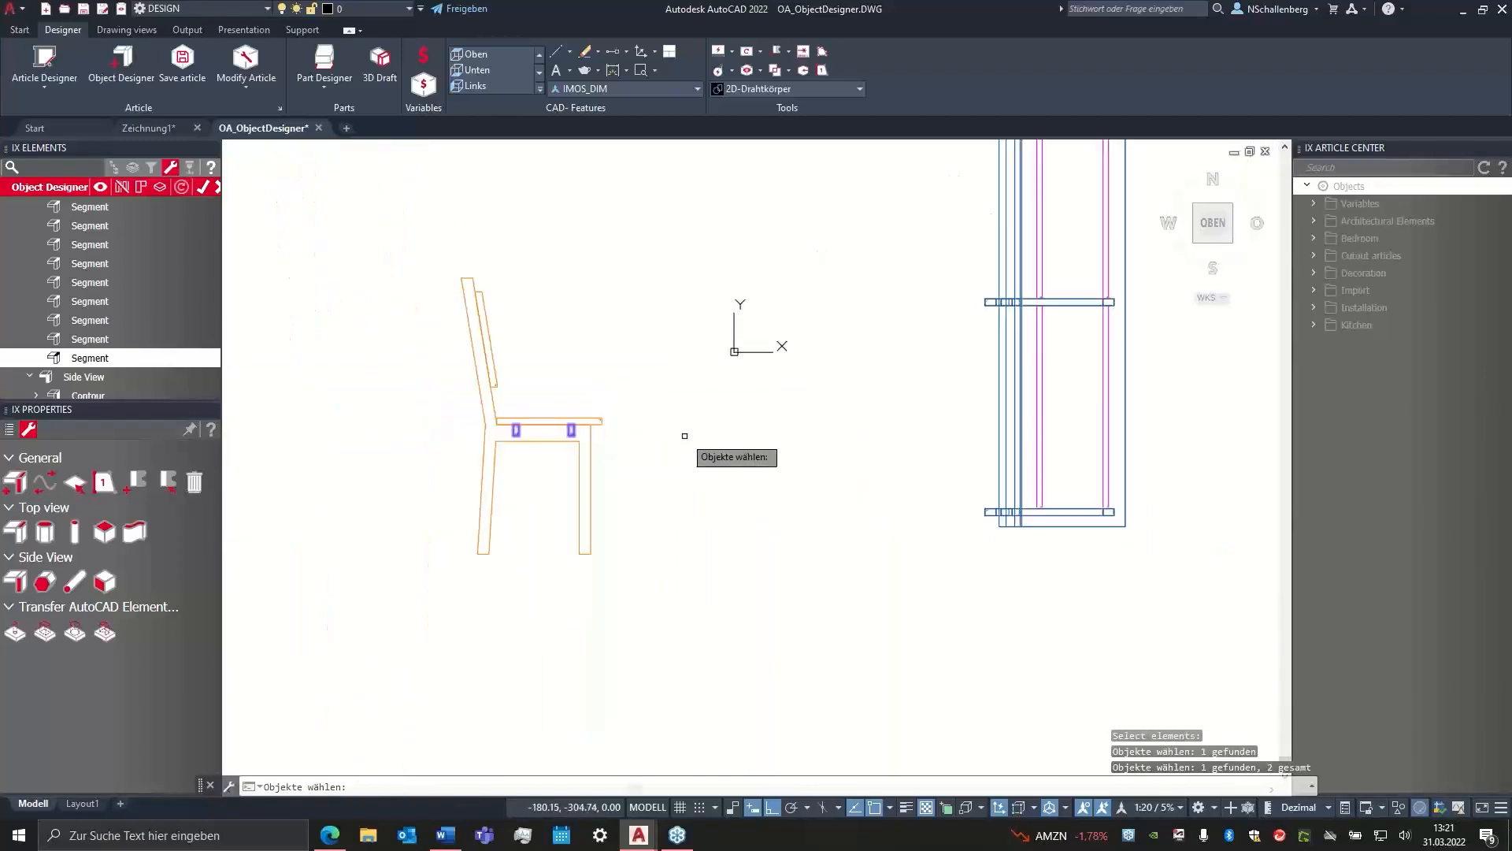
middle_drag(722, 401, 444, 453)
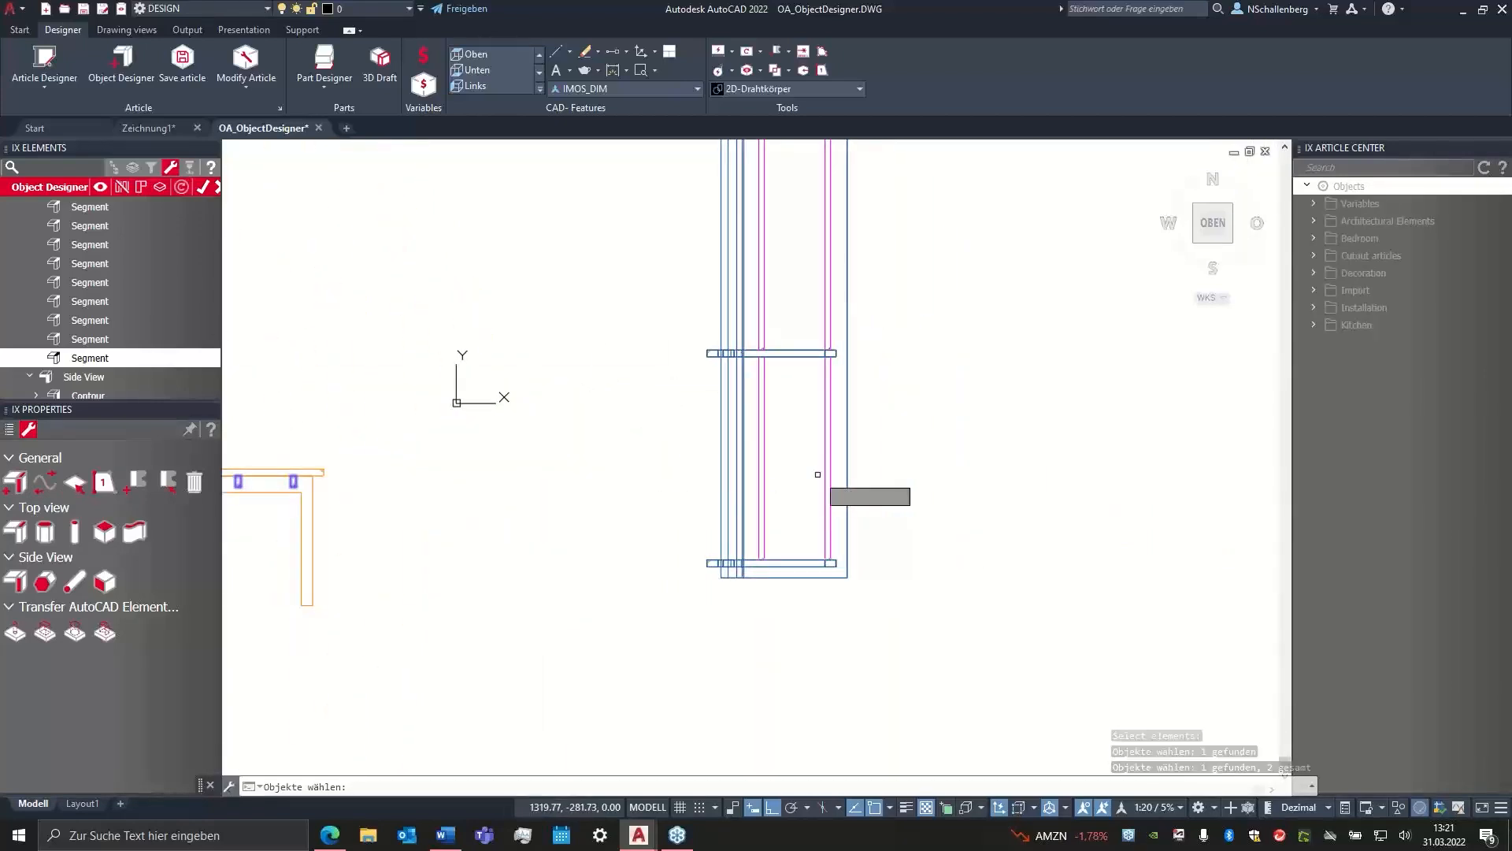
click(761, 423)
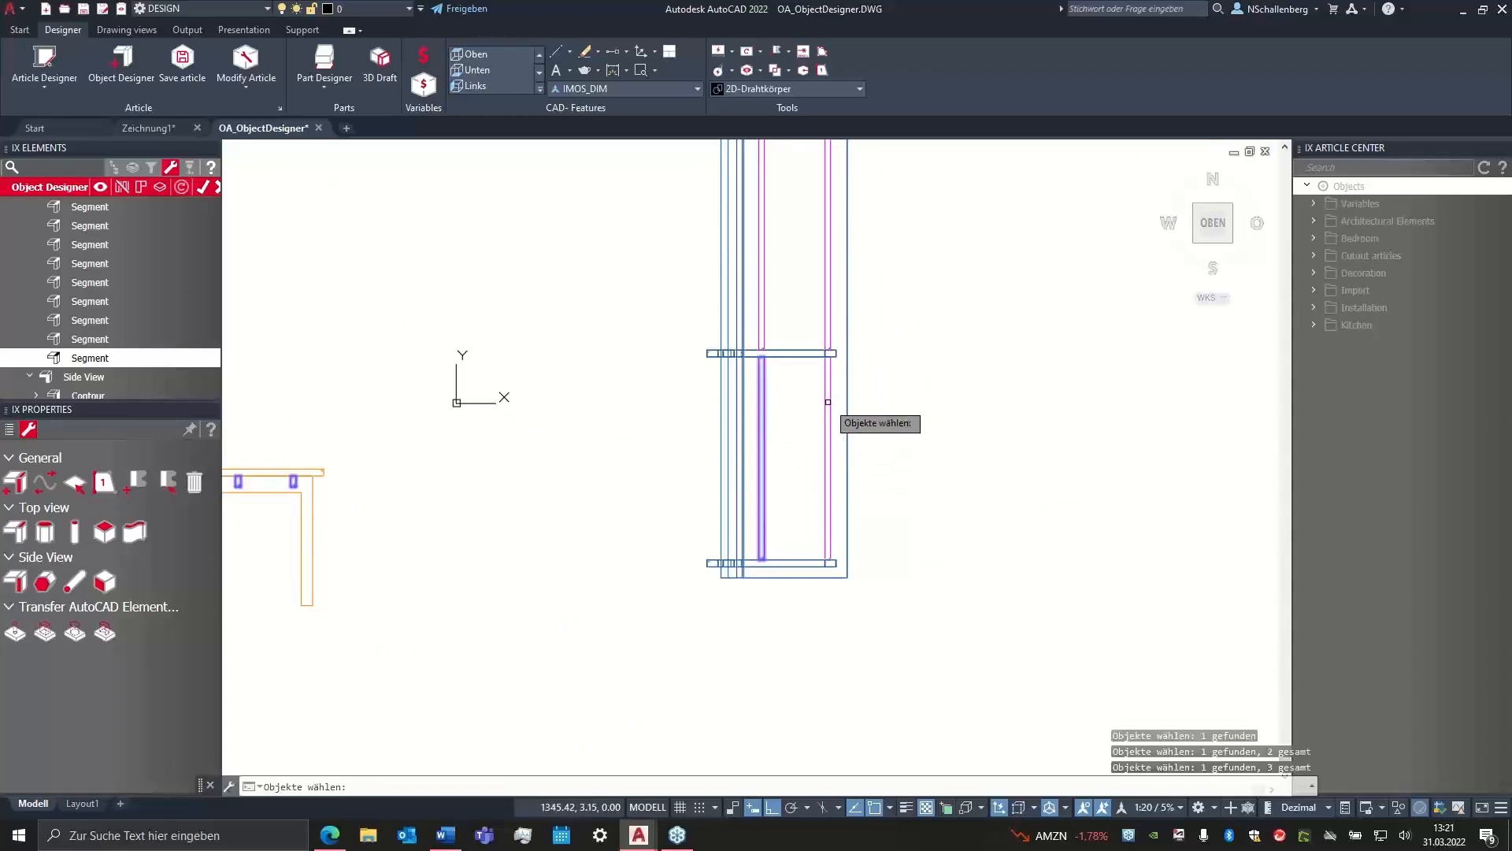
click(826, 404)
middle_drag(798, 272, 743, 428)
click(706, 354)
click(771, 381)
middle_drag(718, 221, 703, 414)
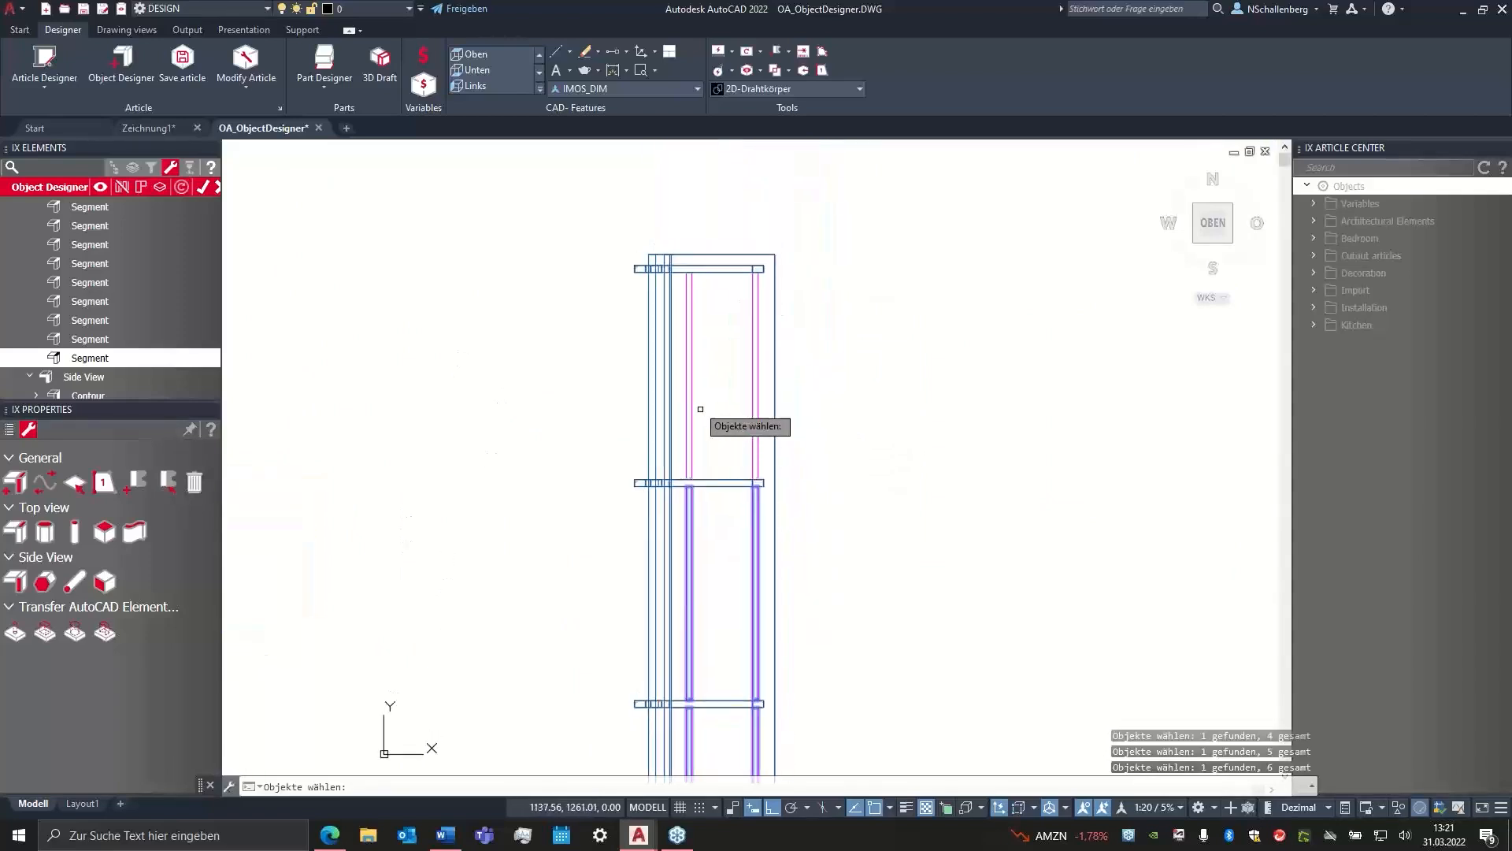
click(690, 375)
click(755, 373)
scroll(707, 524, down, 4)
middle_drag(533, 588, 565, 482)
scroll(564, 482, up, 2)
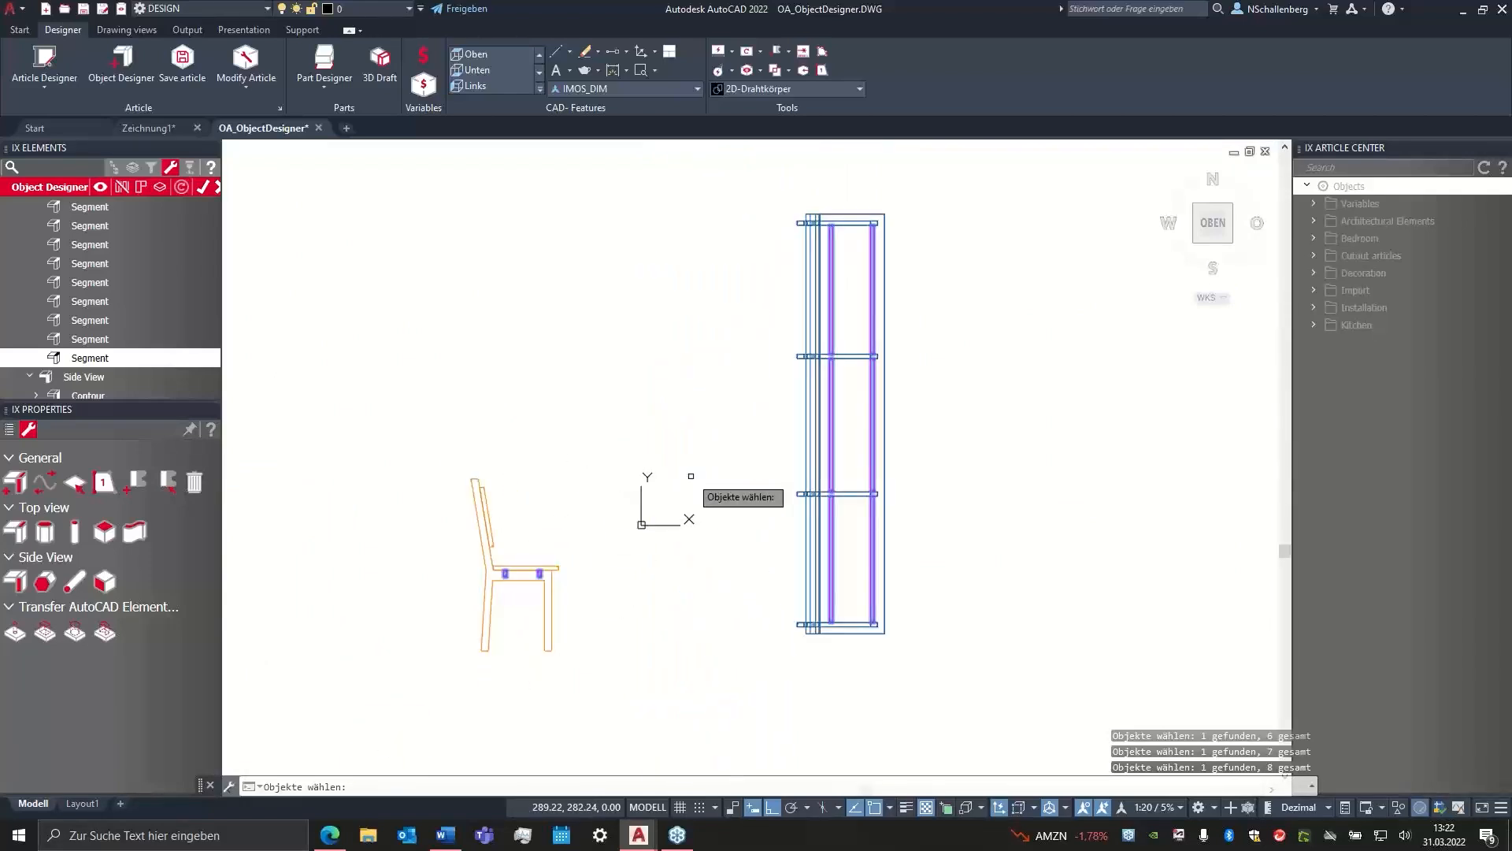
key(Return)
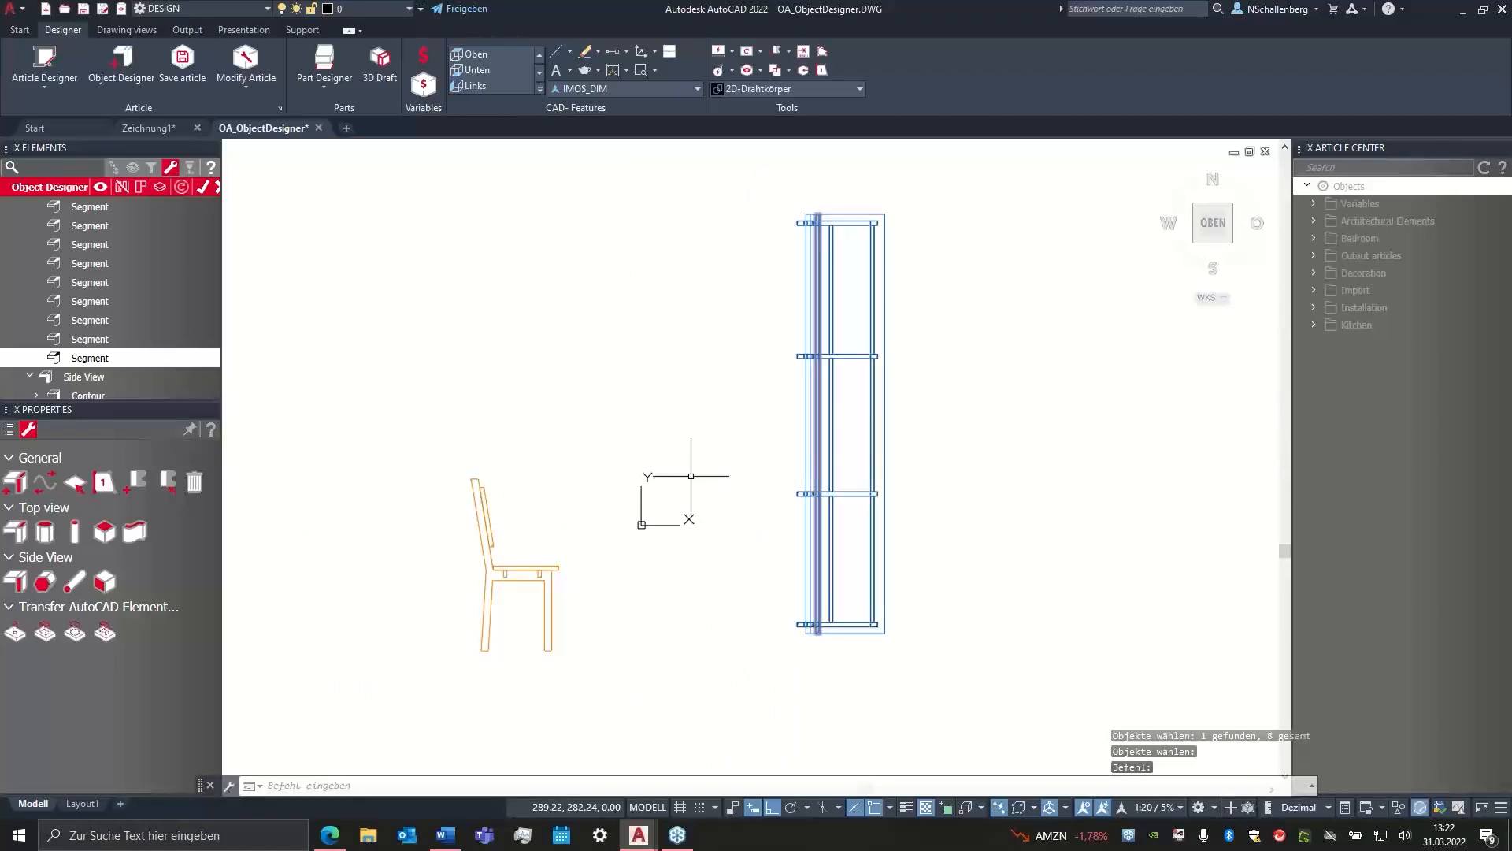
- Examine the bench with its linked seat rails in a tilted 3D view, and restore the top view
shift+middle_drag(989, 615, 934, 411)
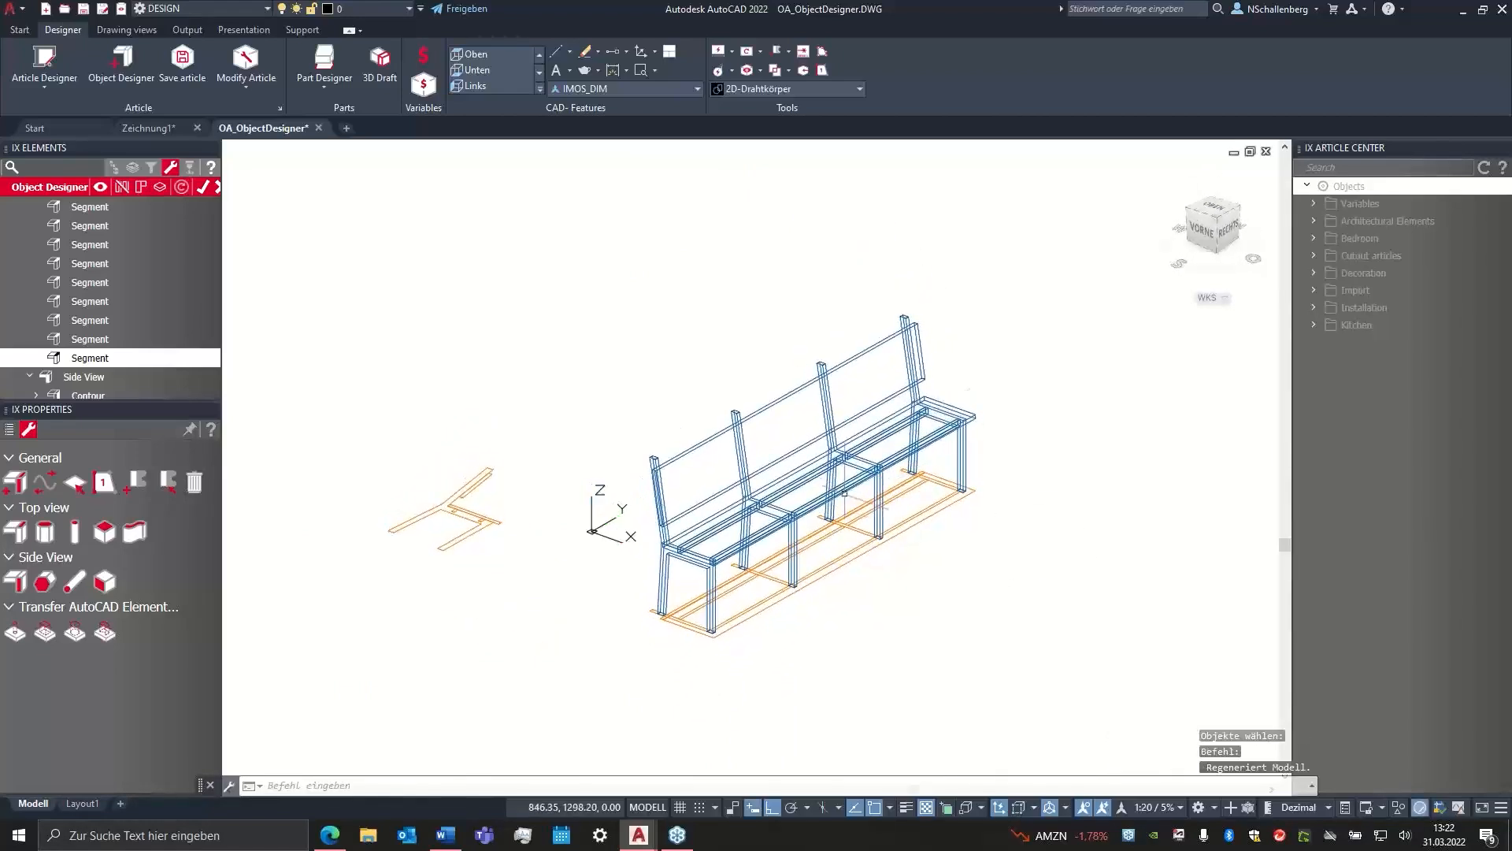
scroll(825, 456, up, 5)
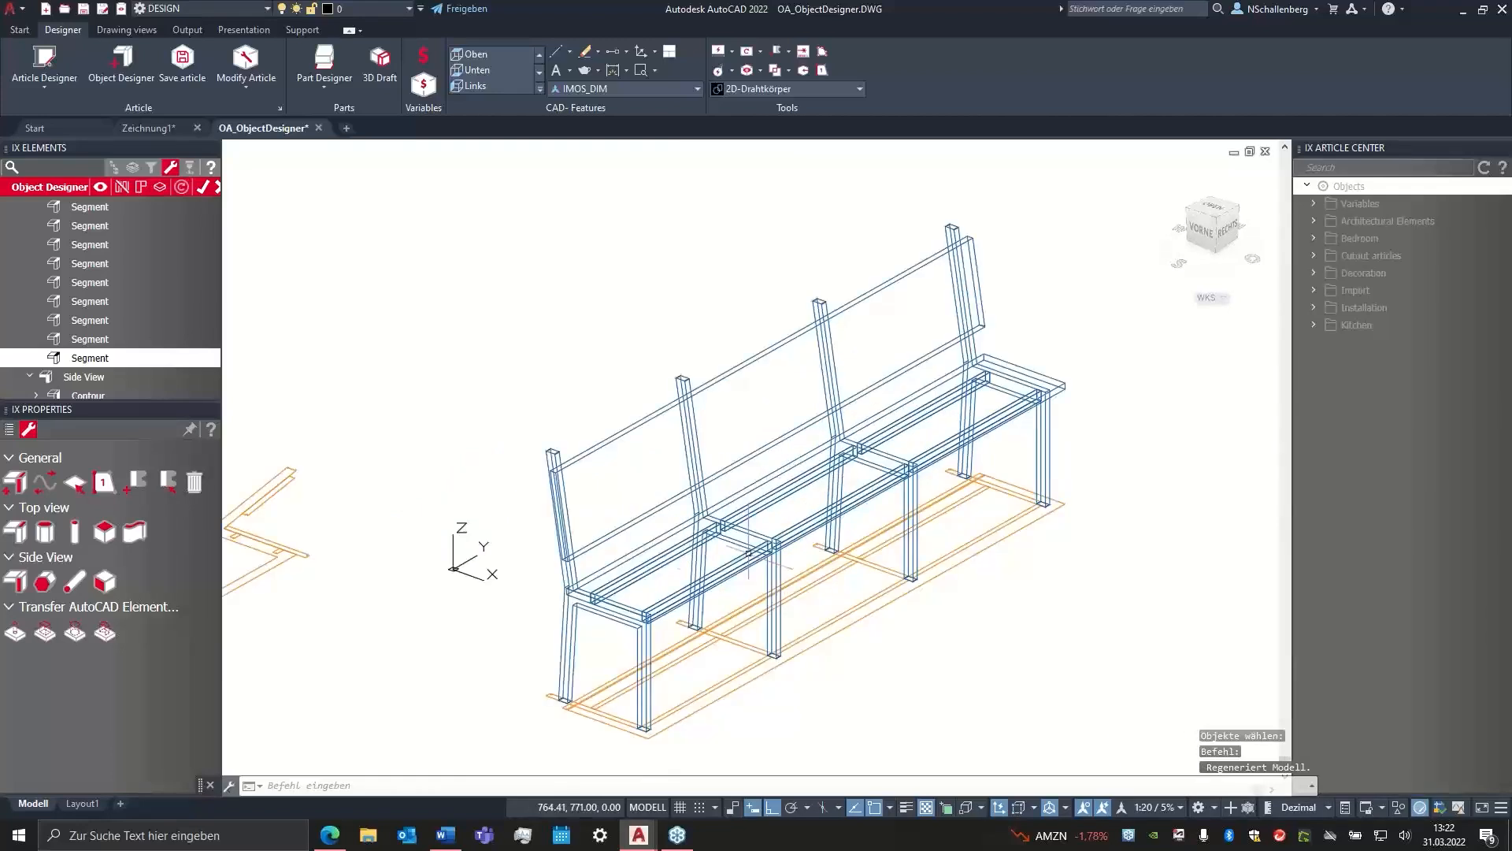
scroll(741, 573, down, 4)
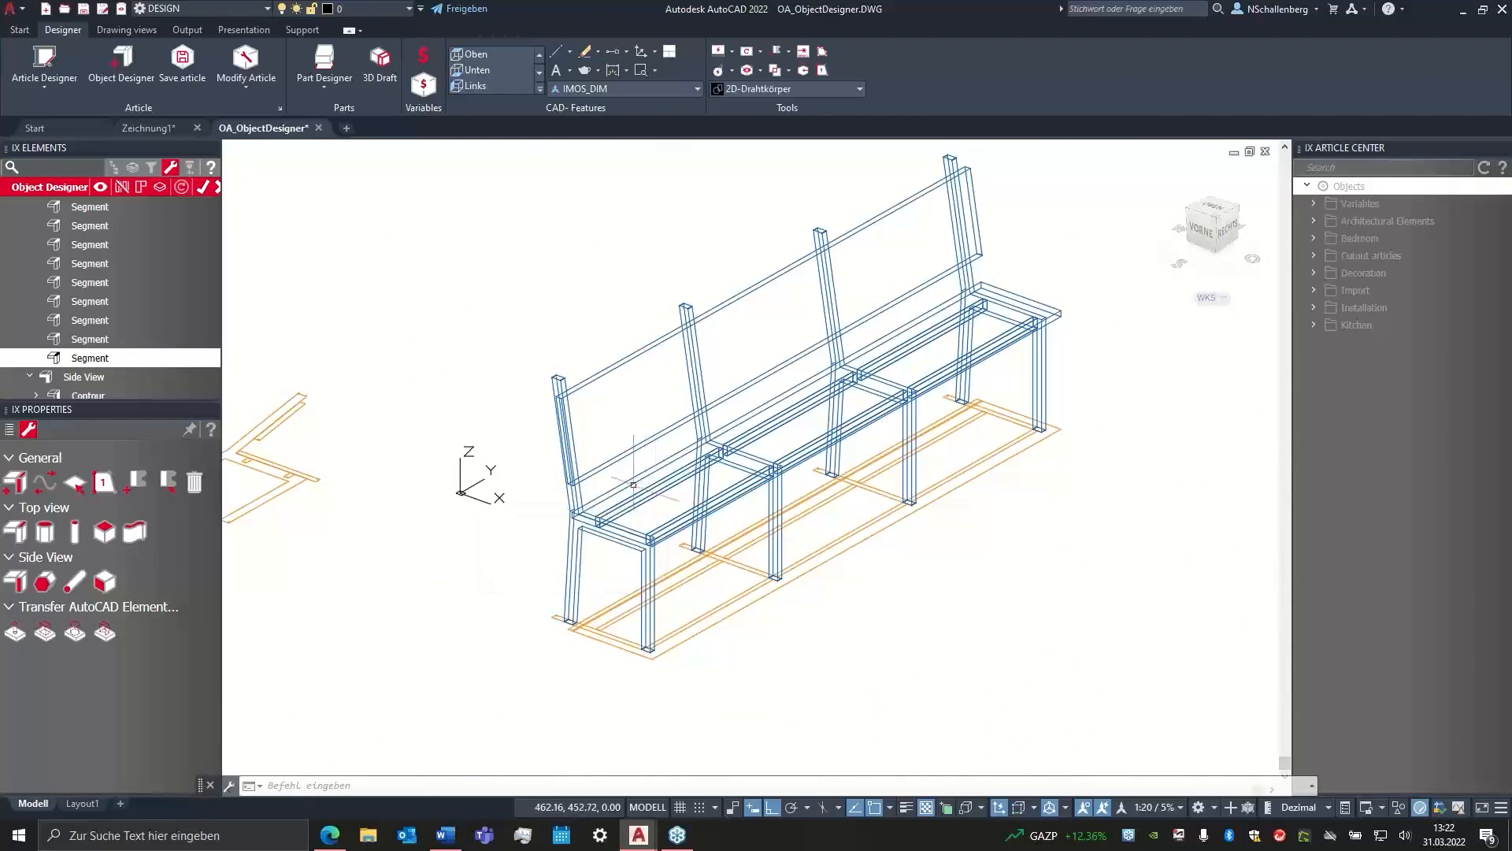
middle_drag(540, 458, 561, 468)
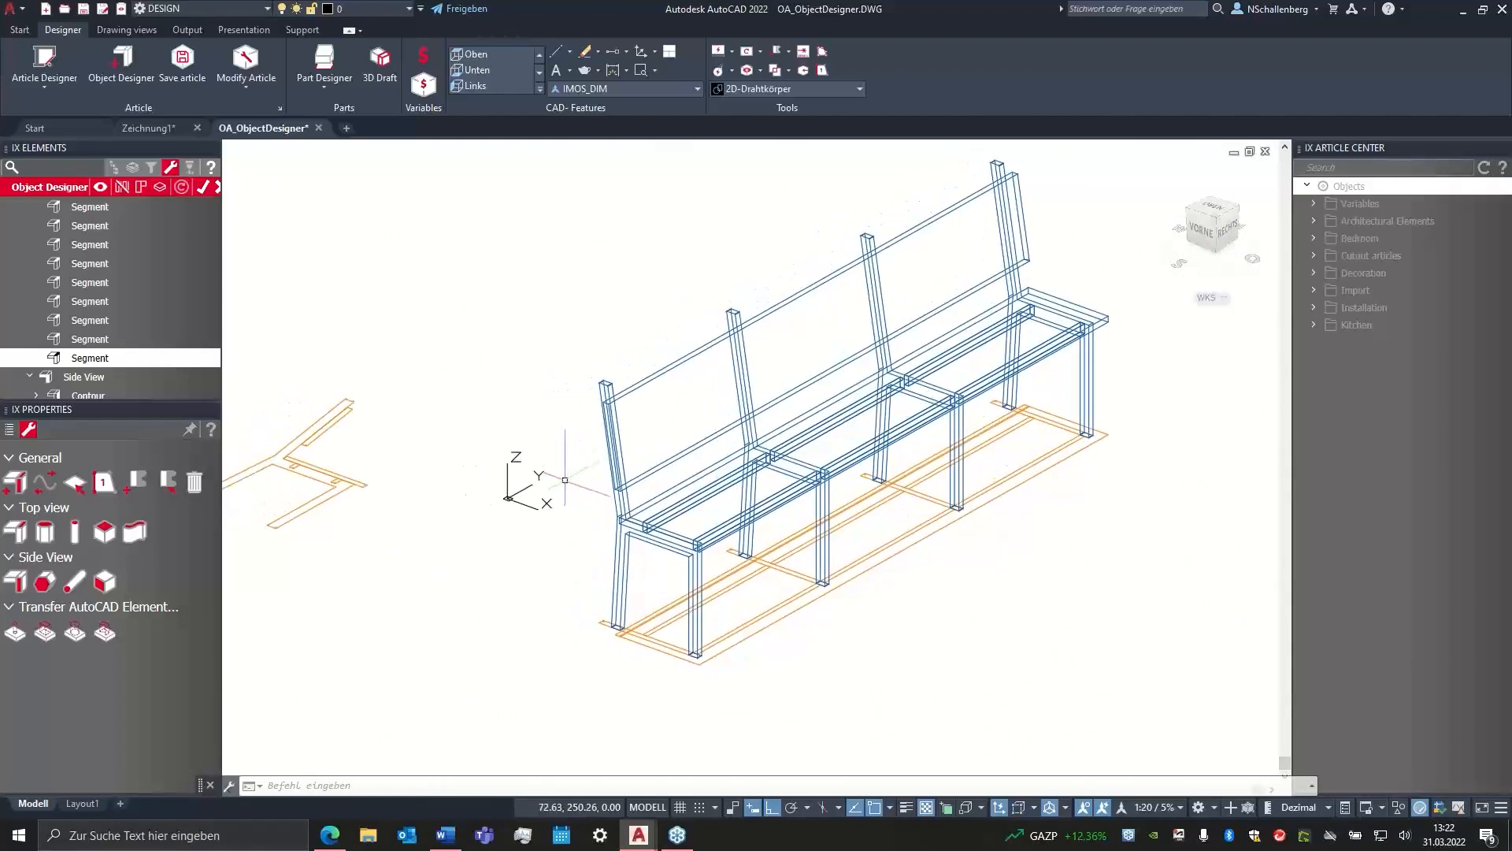
scroll(564, 474, down, 2)
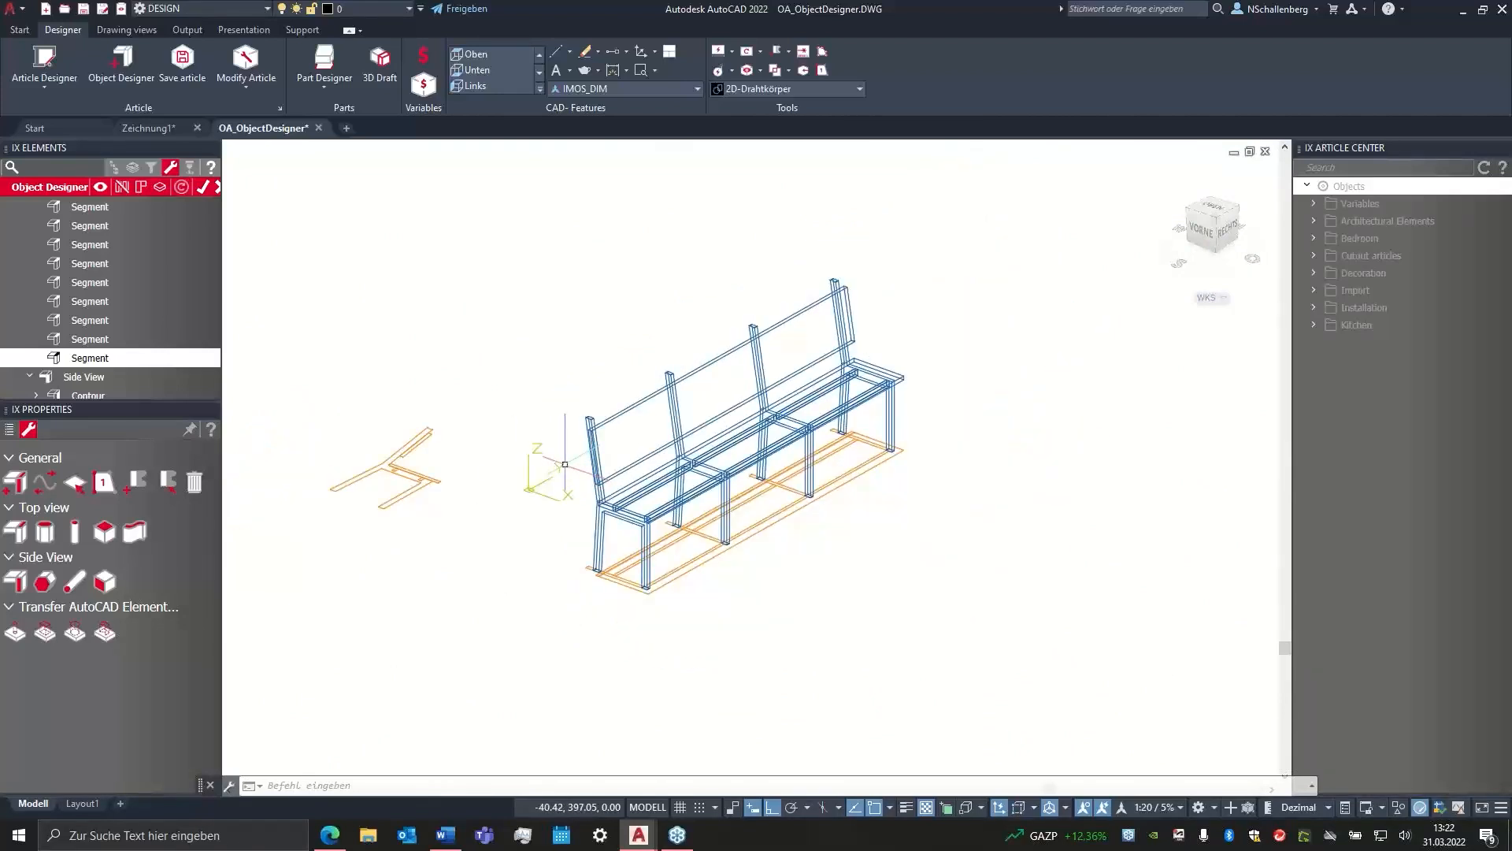
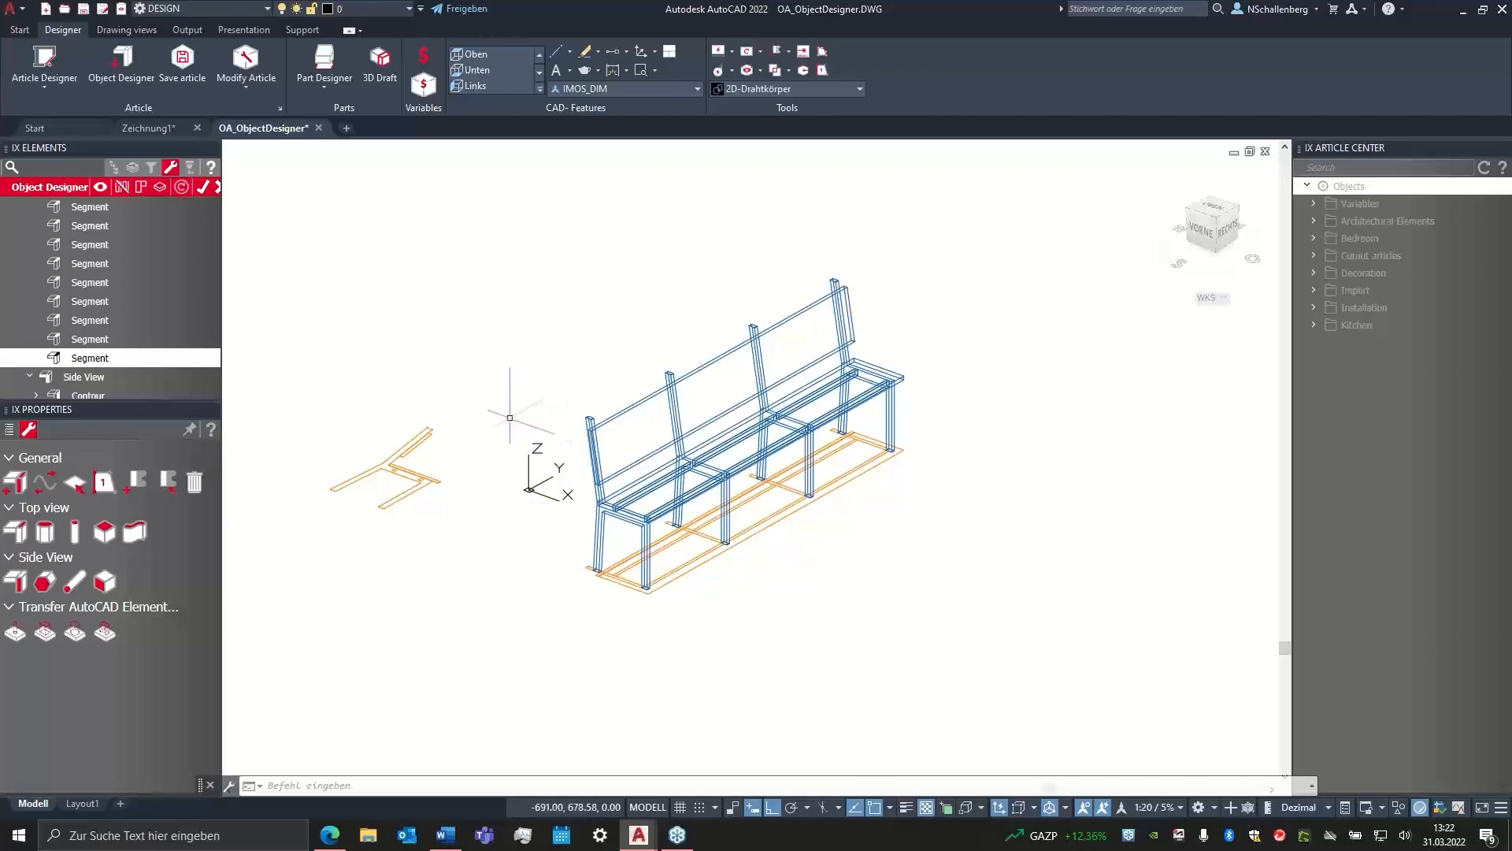
shift+middle_drag(534, 399, 644, 470)
click(1217, 211)
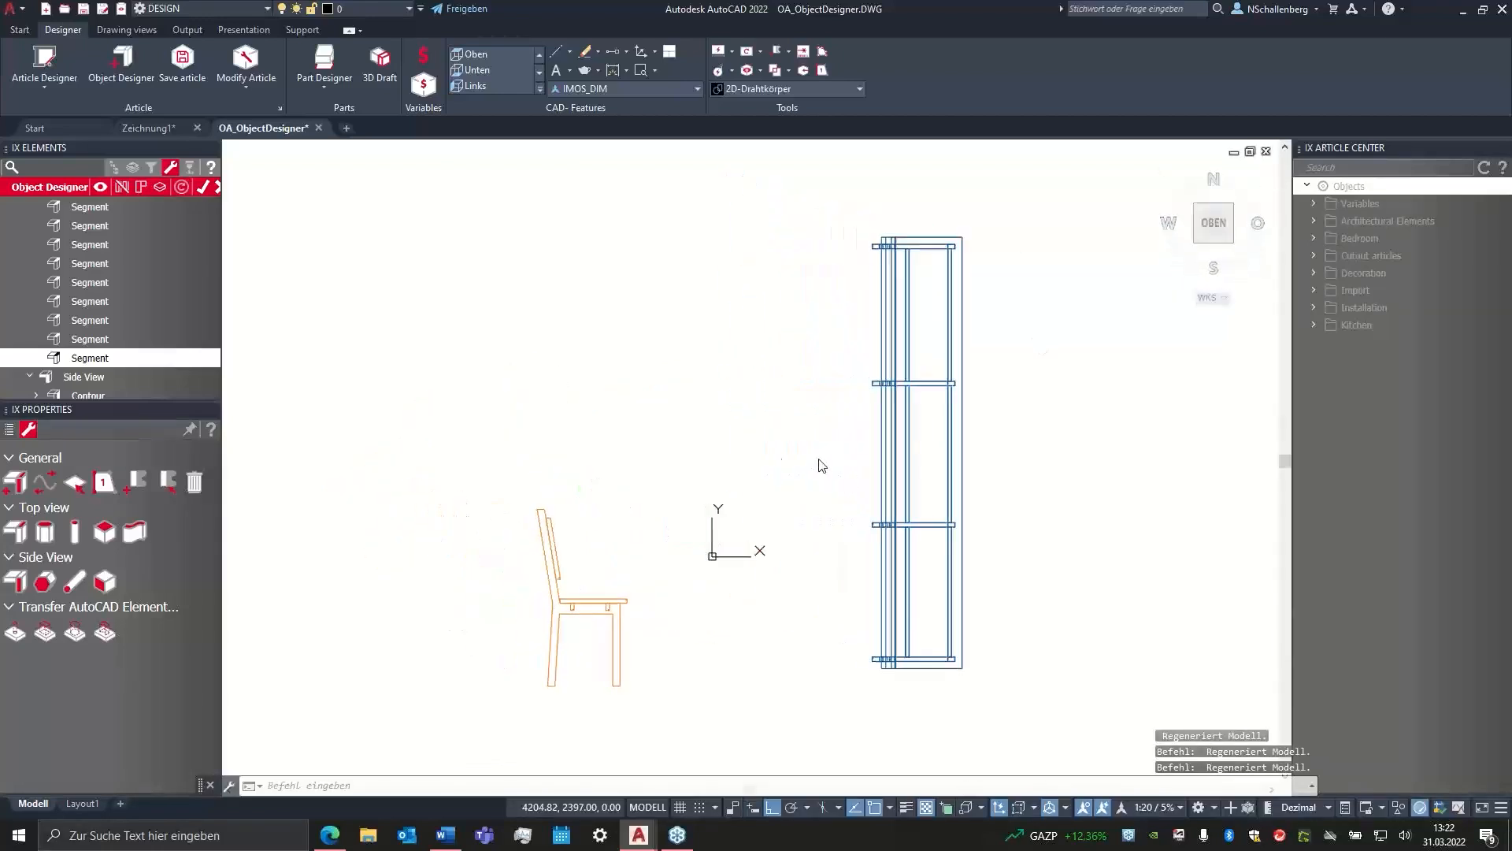
- Accept the completed bench construction and end Object Designer editing
scroll(720, 421, down, 1)
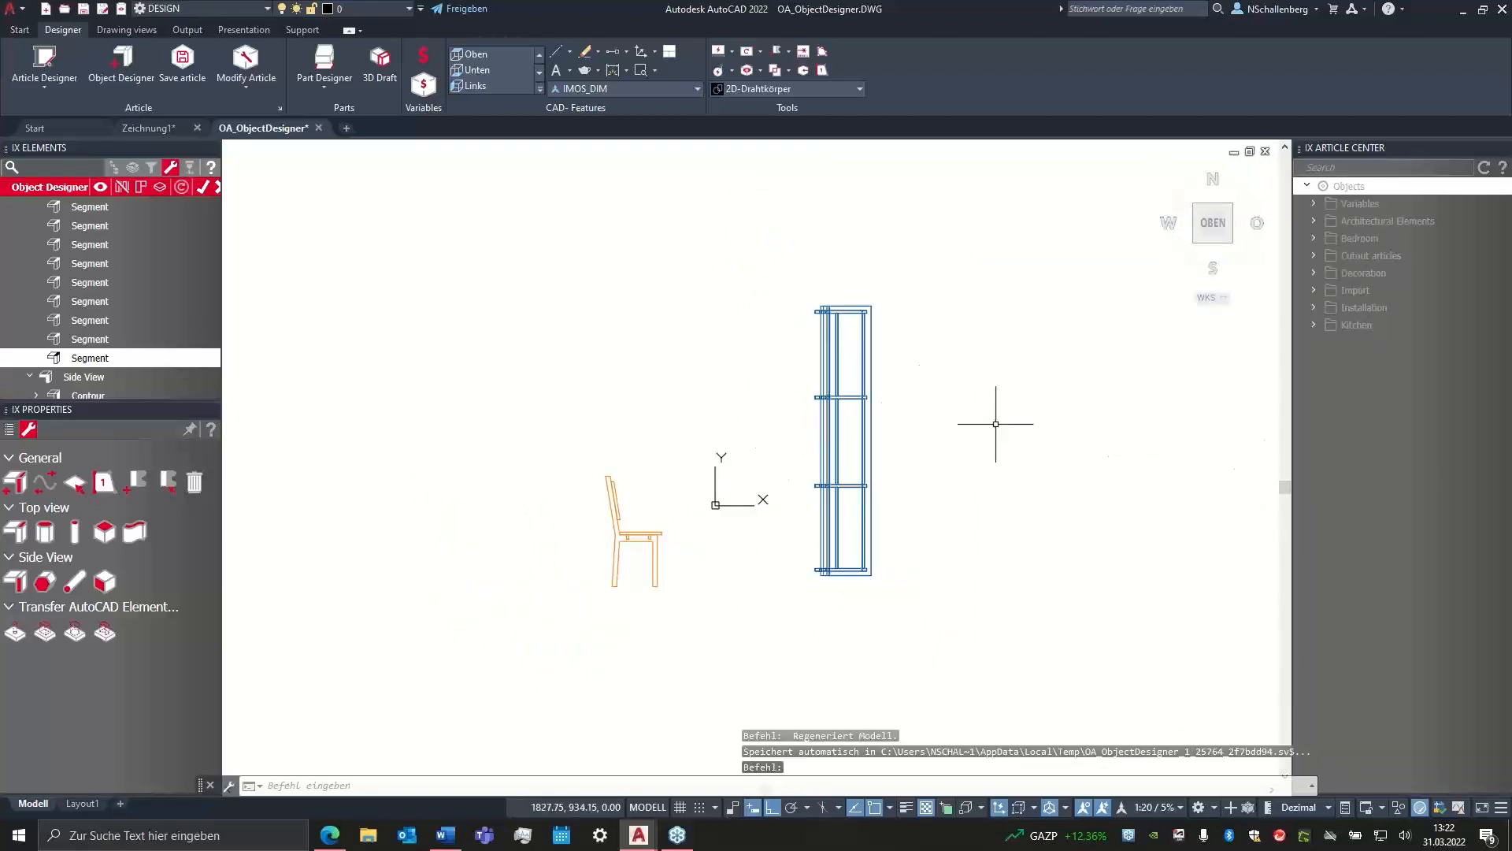
scroll(884, 409, up, 1)
scroll(821, 399, down, 1)
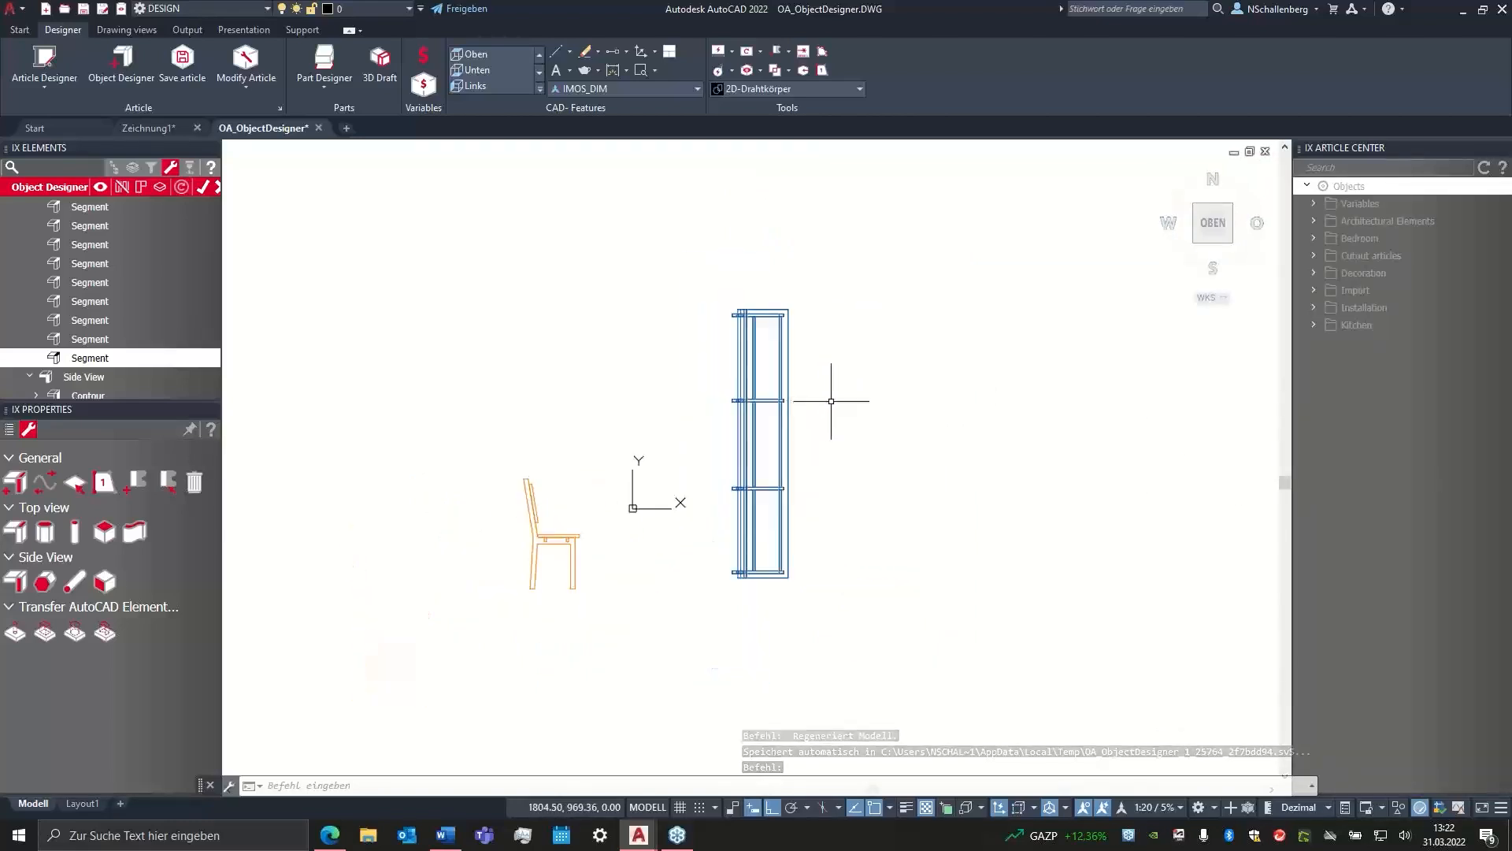
middle_drag(831, 401, 810, 369)
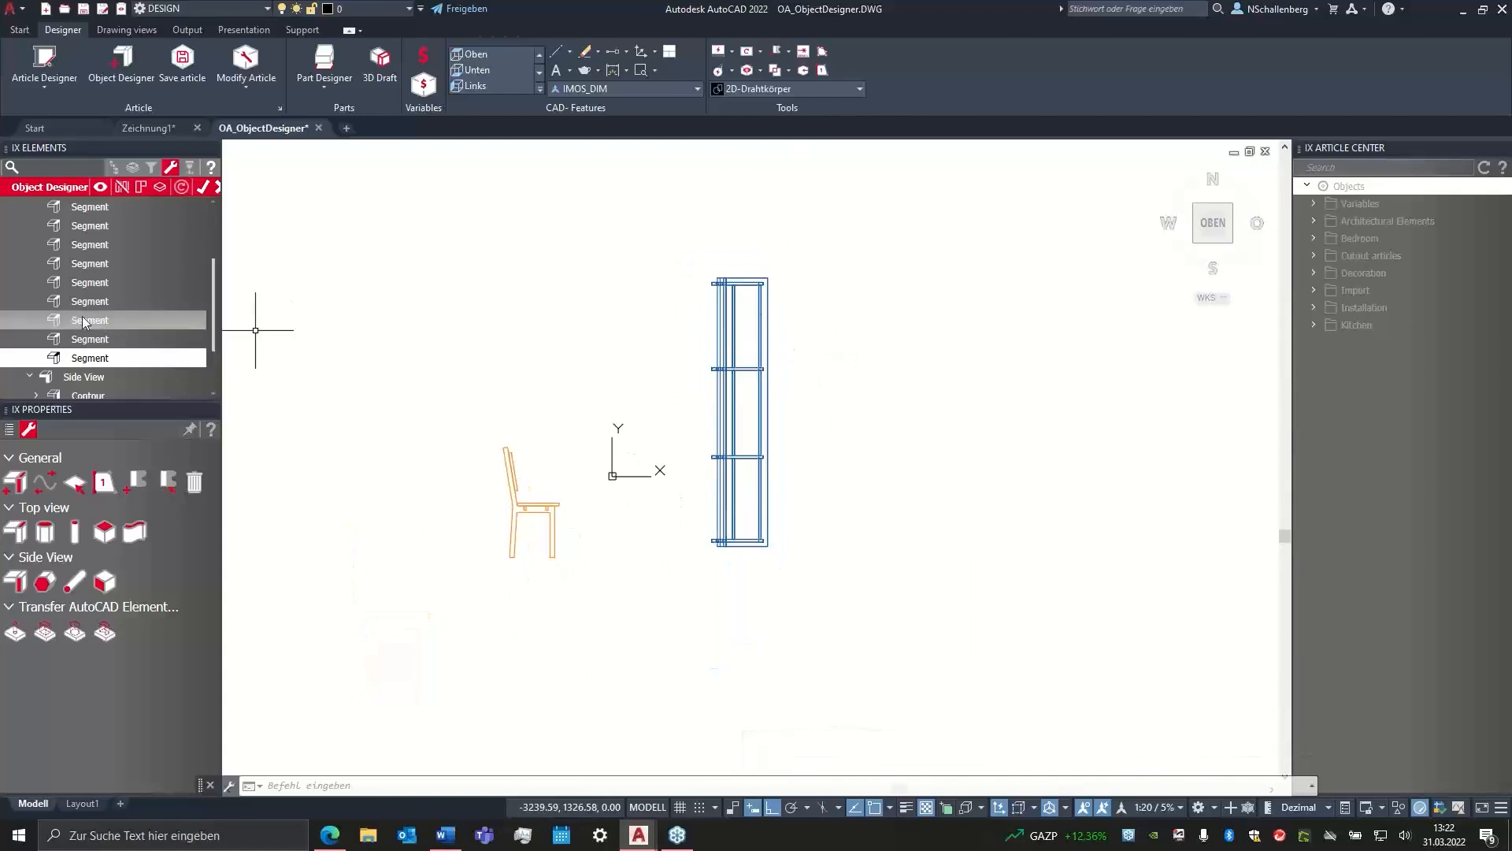
scroll(85, 322, up, 2)
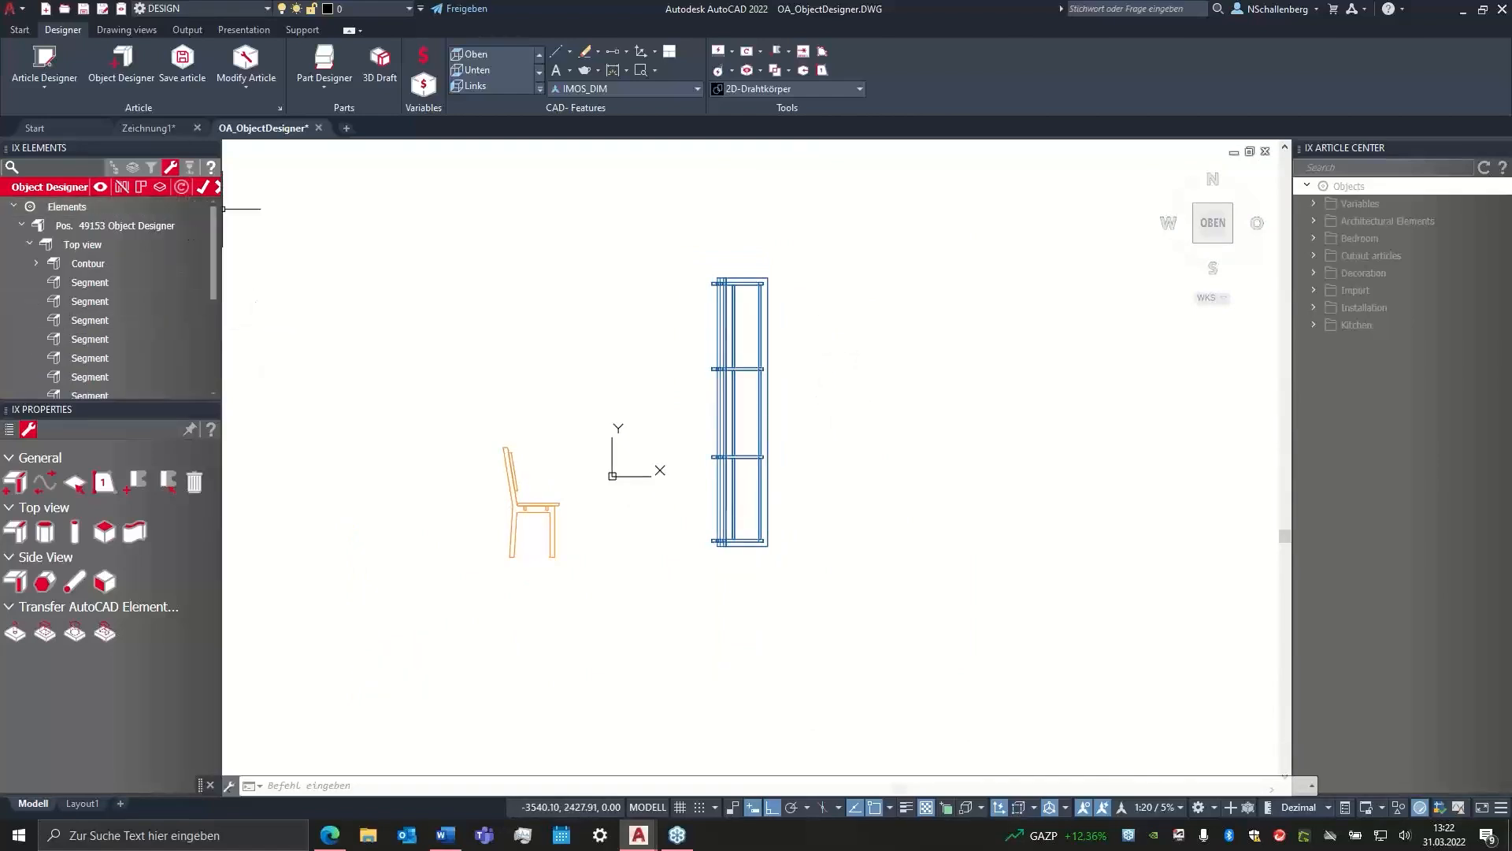
drag(221, 210, 267, 215)
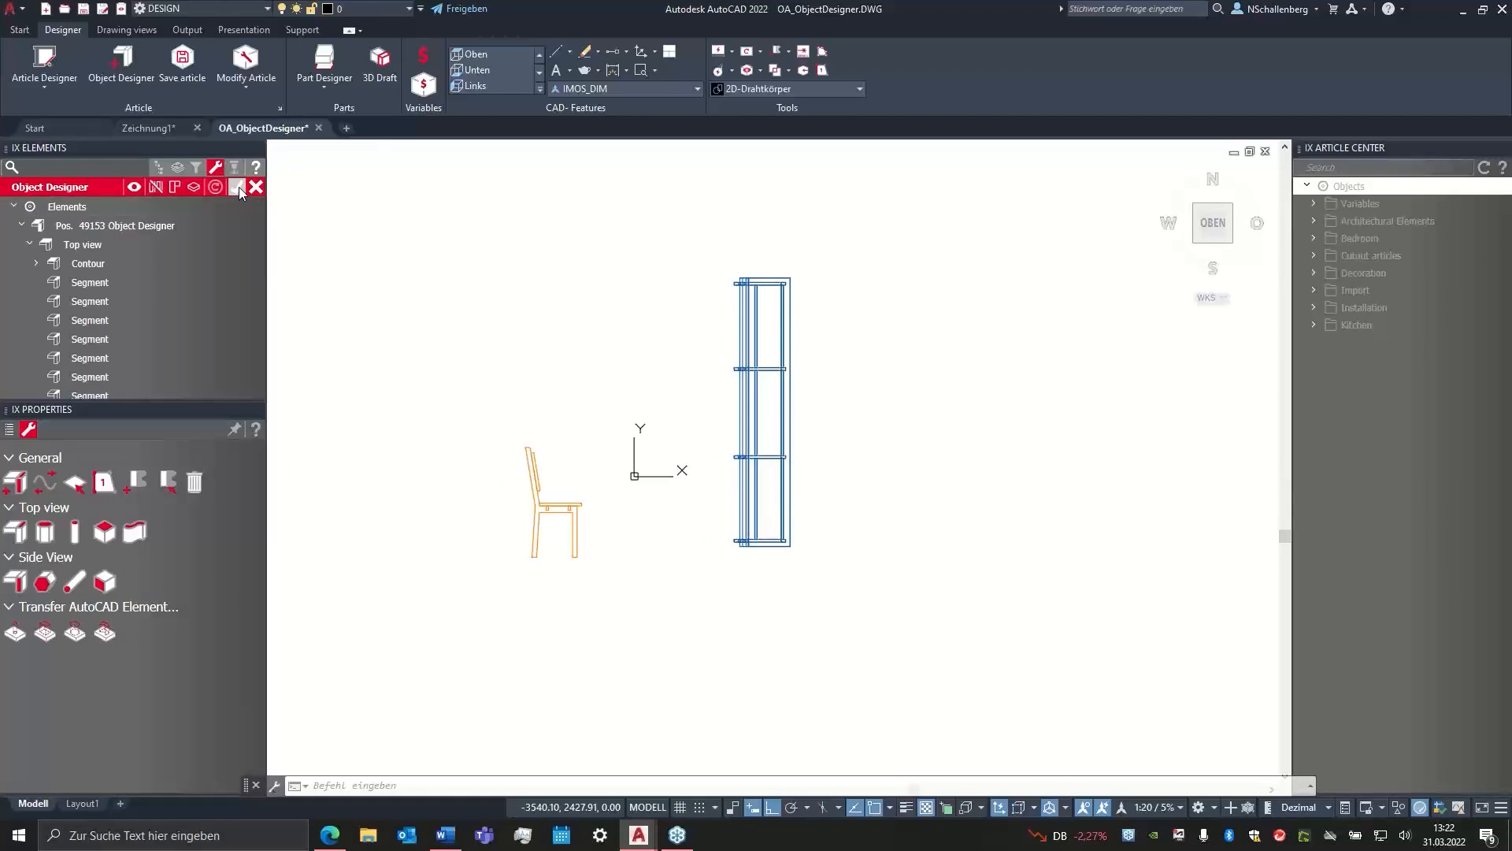
click(237, 187)
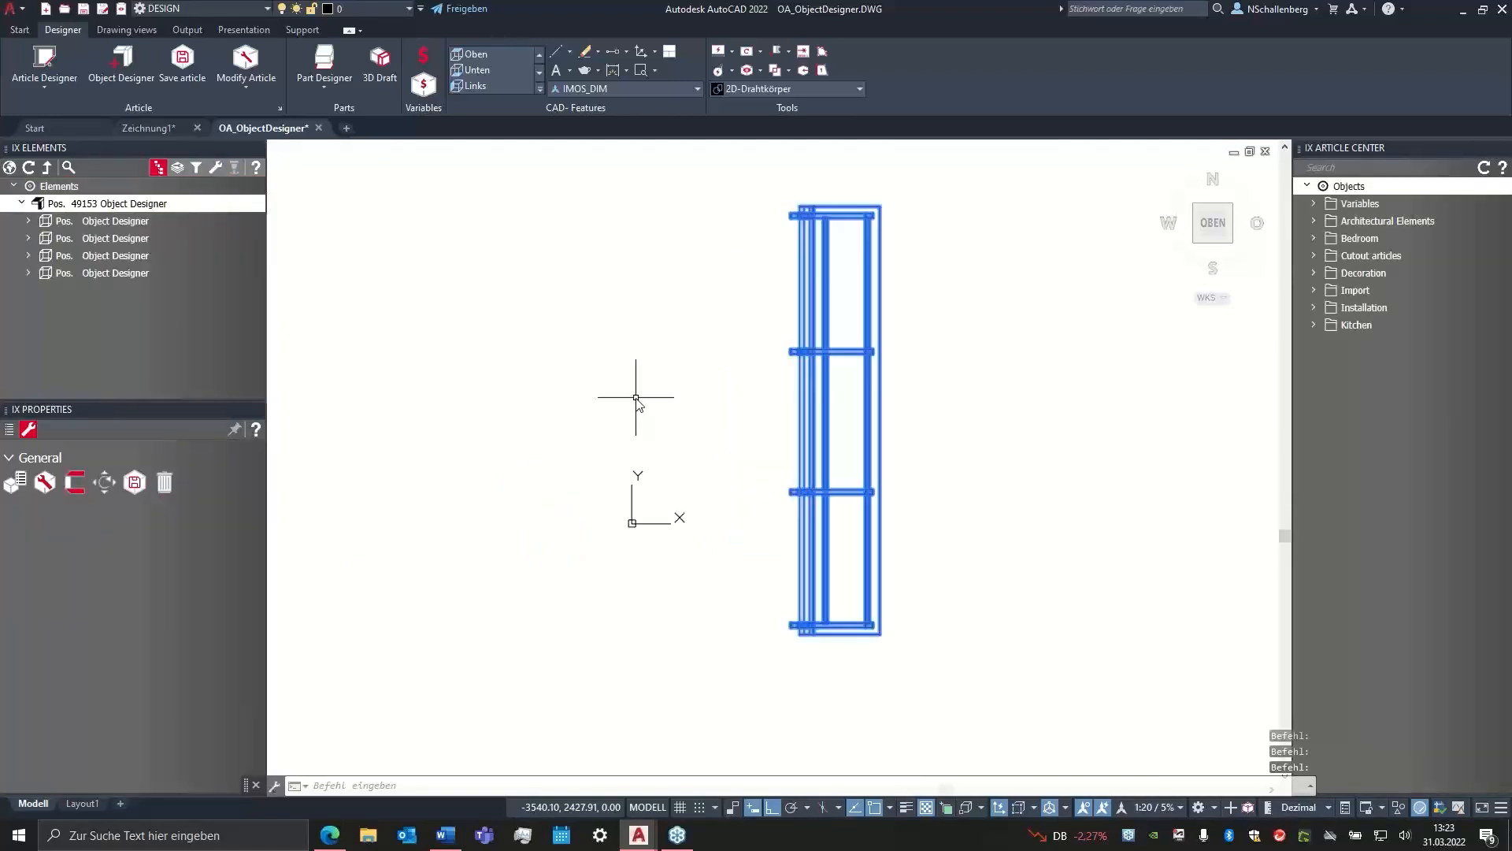
- Inspect the generated bench article from a tilted 3D viewpoint
shift+middle_drag(641, 399, 692, 263)
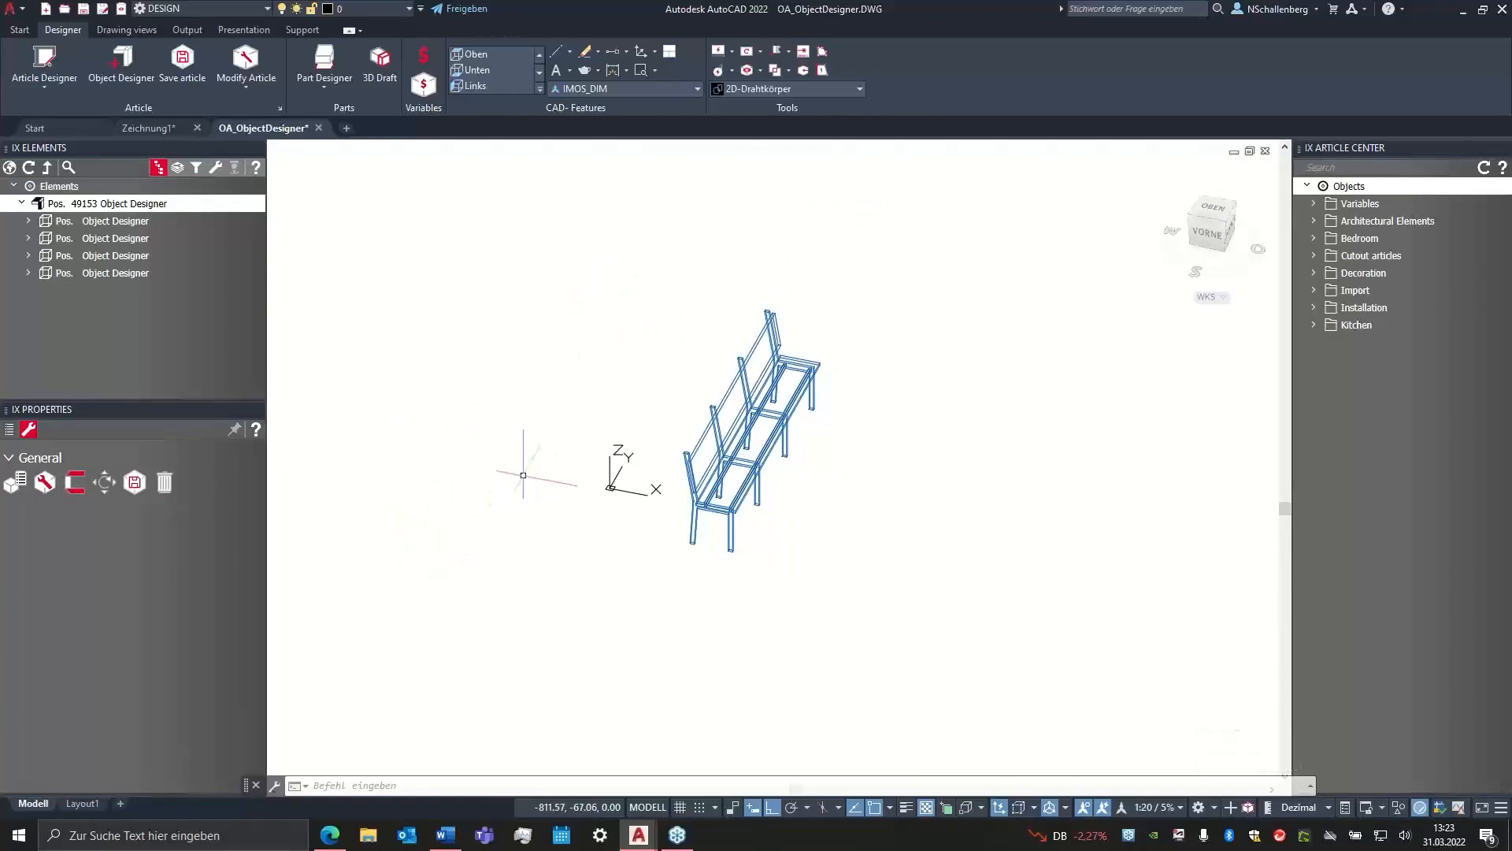
shift+middle_drag(573, 429, 577, 367)
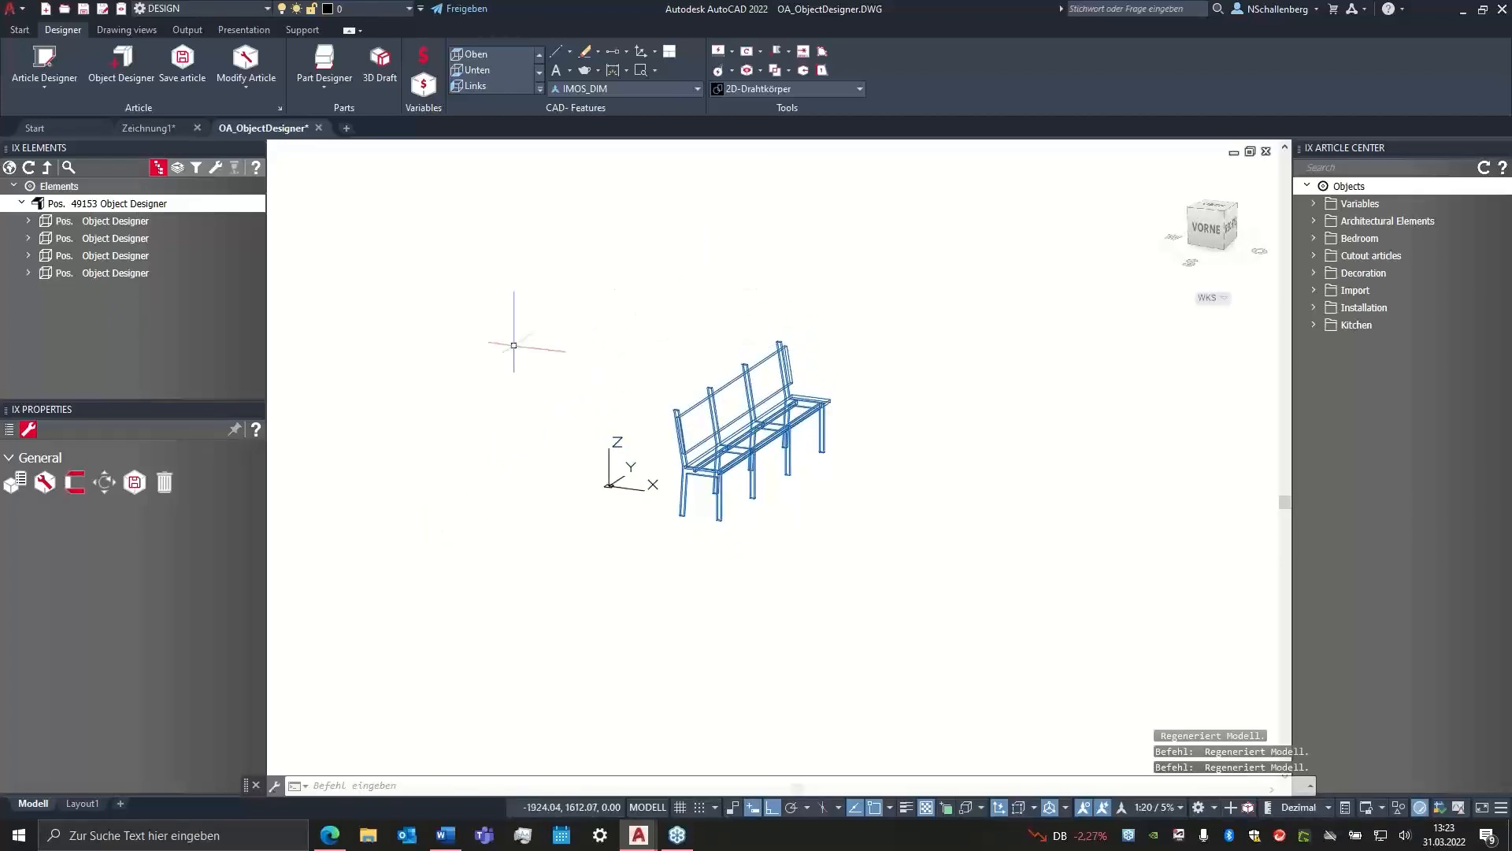
middle_drag(593, 338, 565, 372)
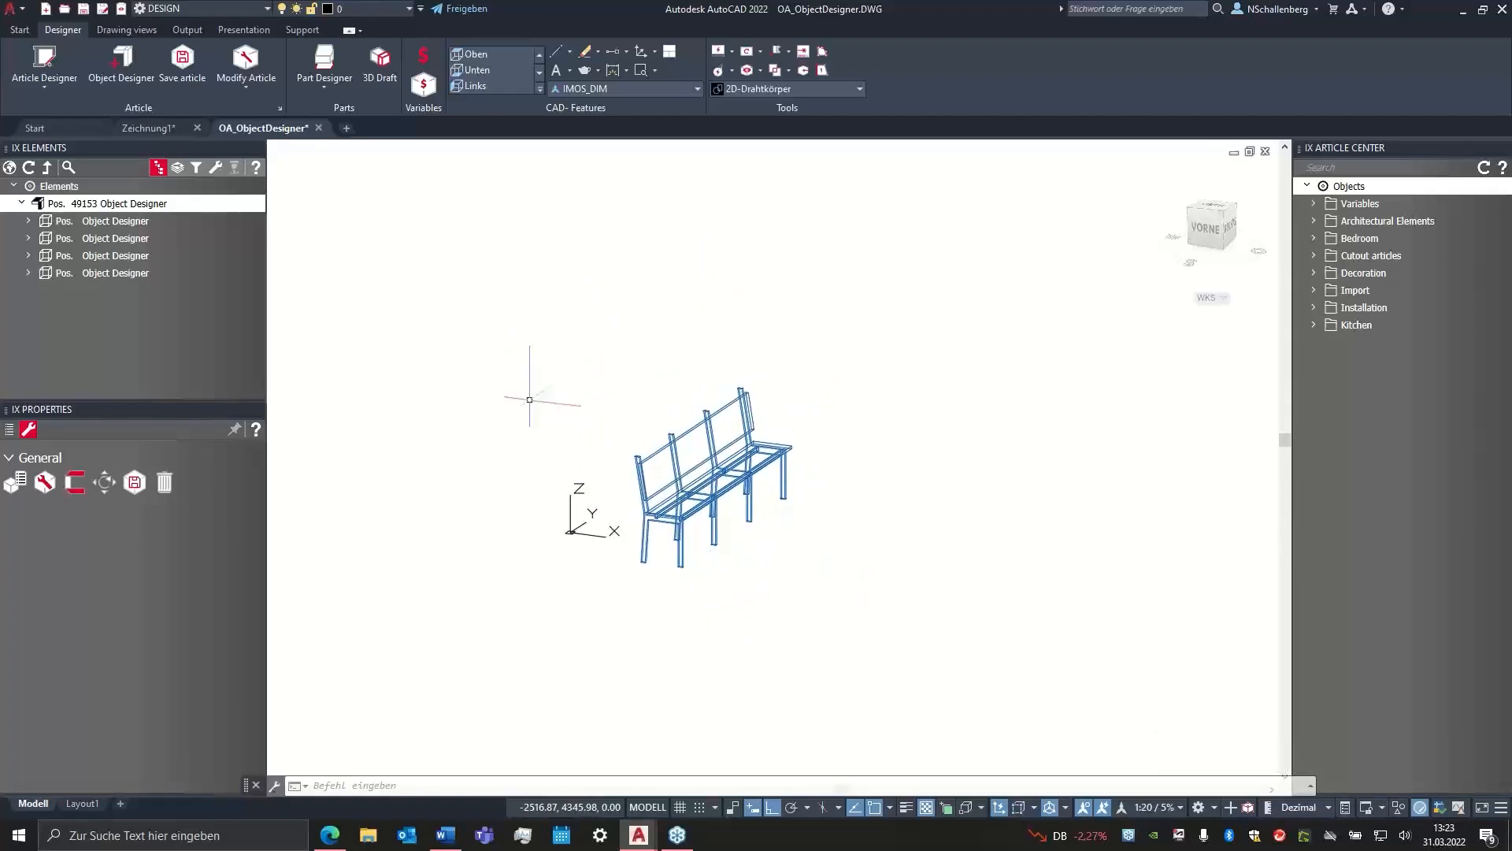
- Expand the bench article and its first three Object Designer positions in the element structure, and examine the side panels they contain
click(9, 168)
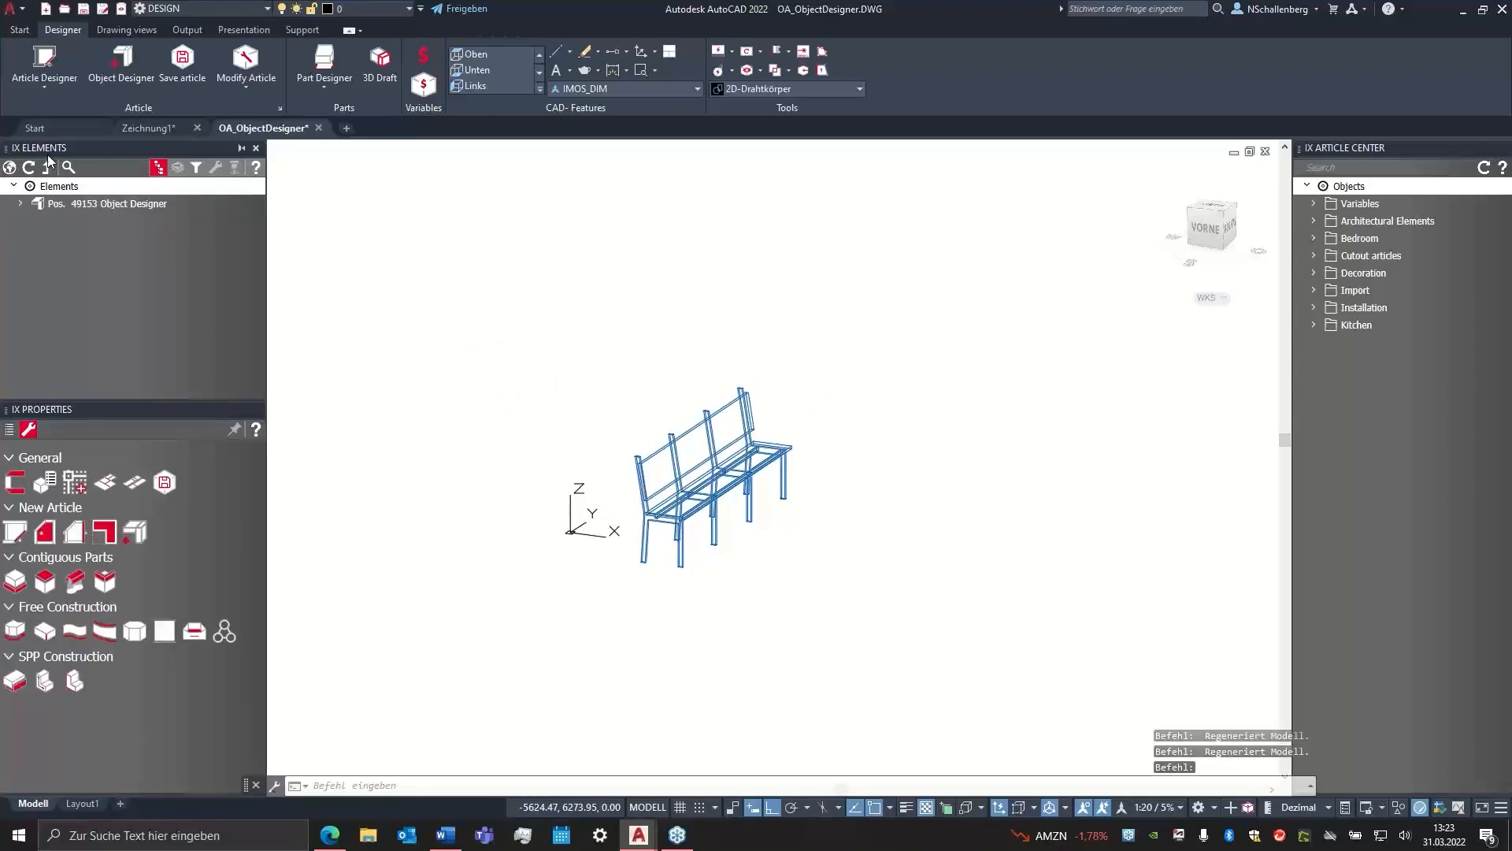
click(79, 201)
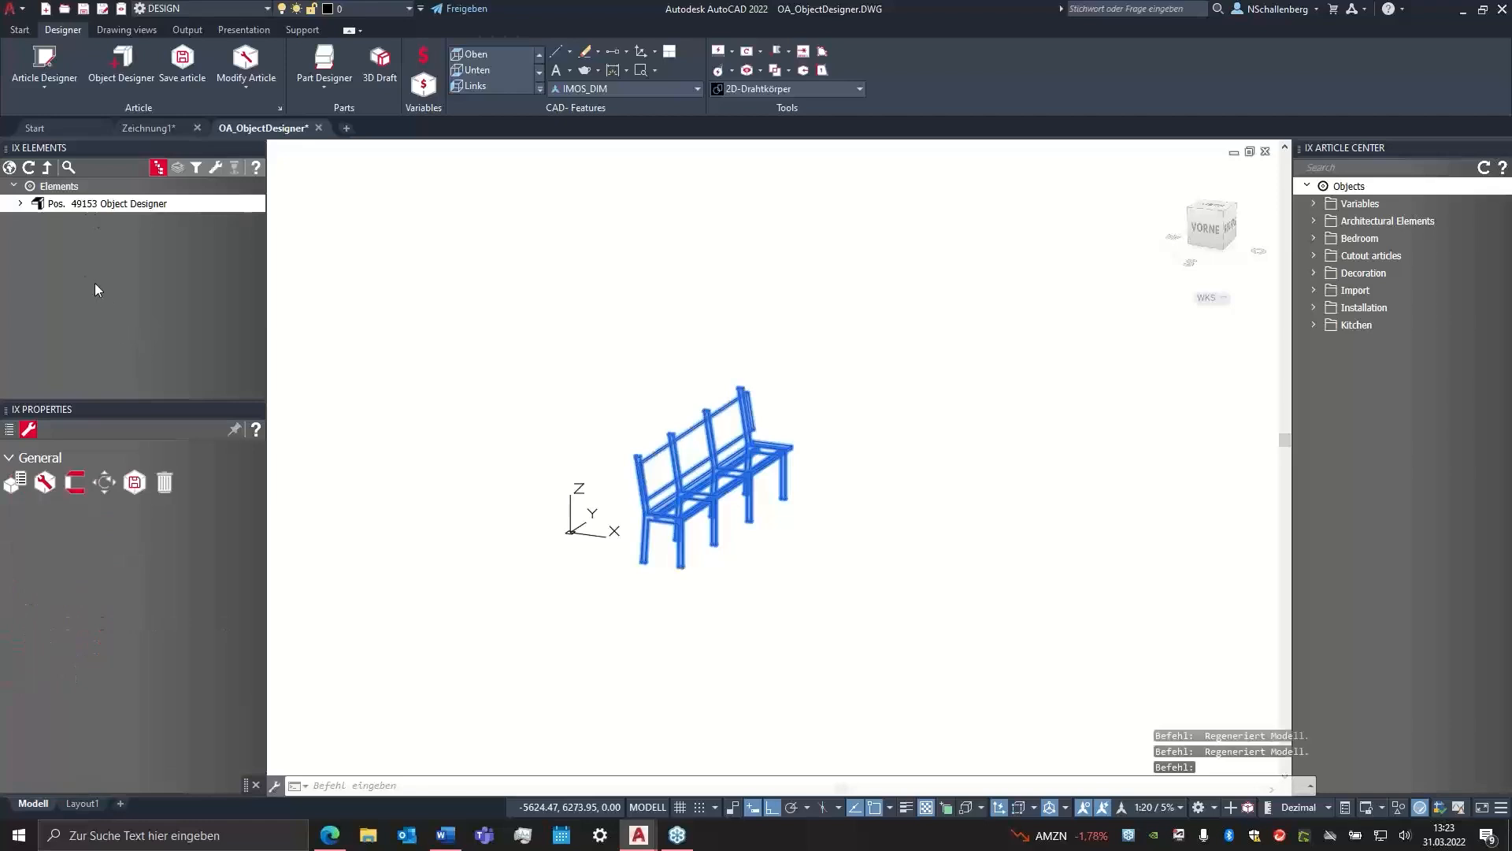
click(21, 204)
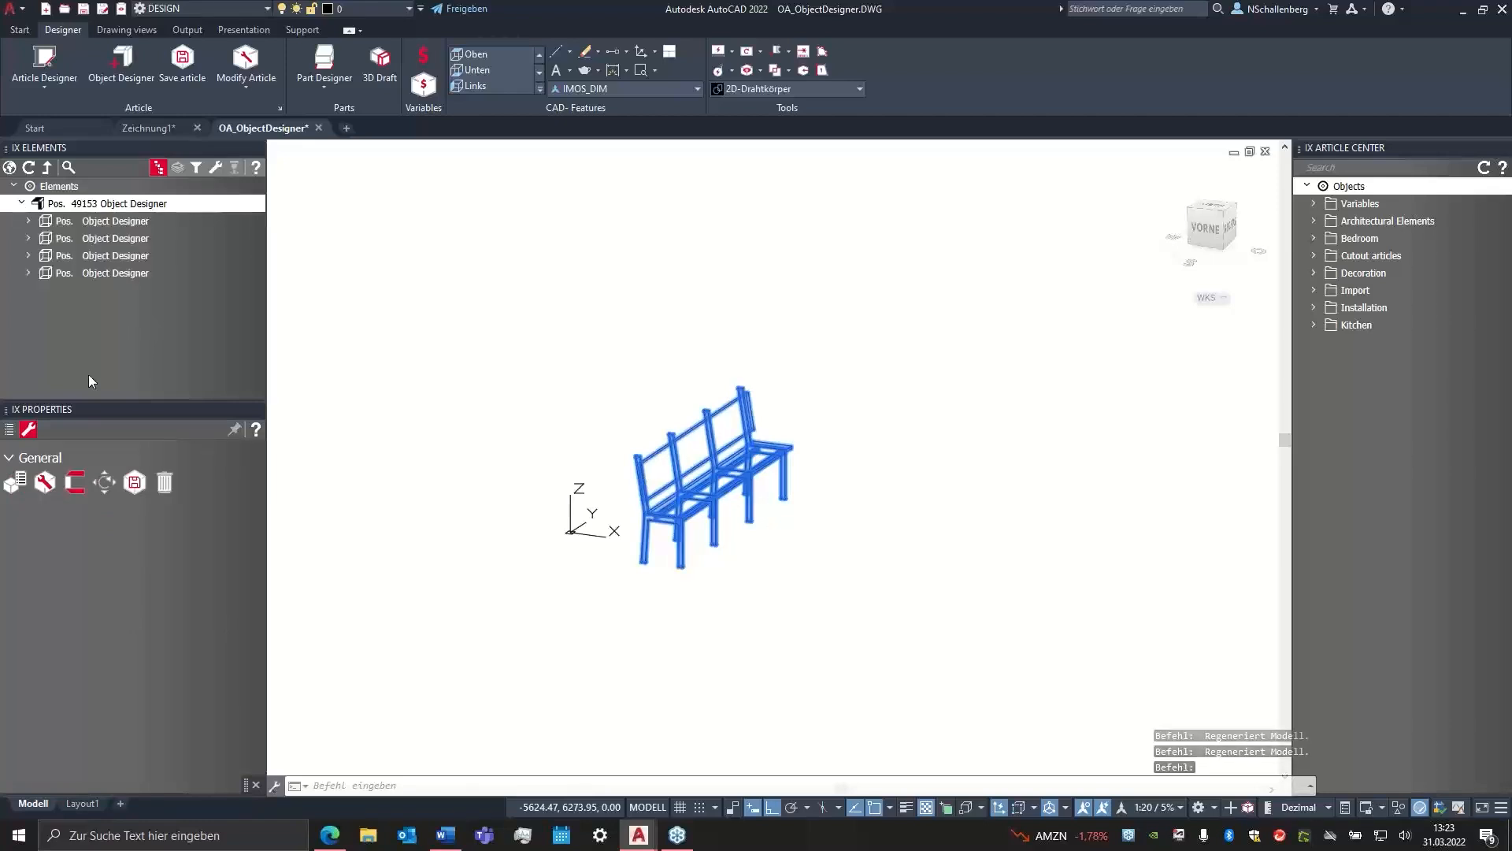
double_click(89, 218)
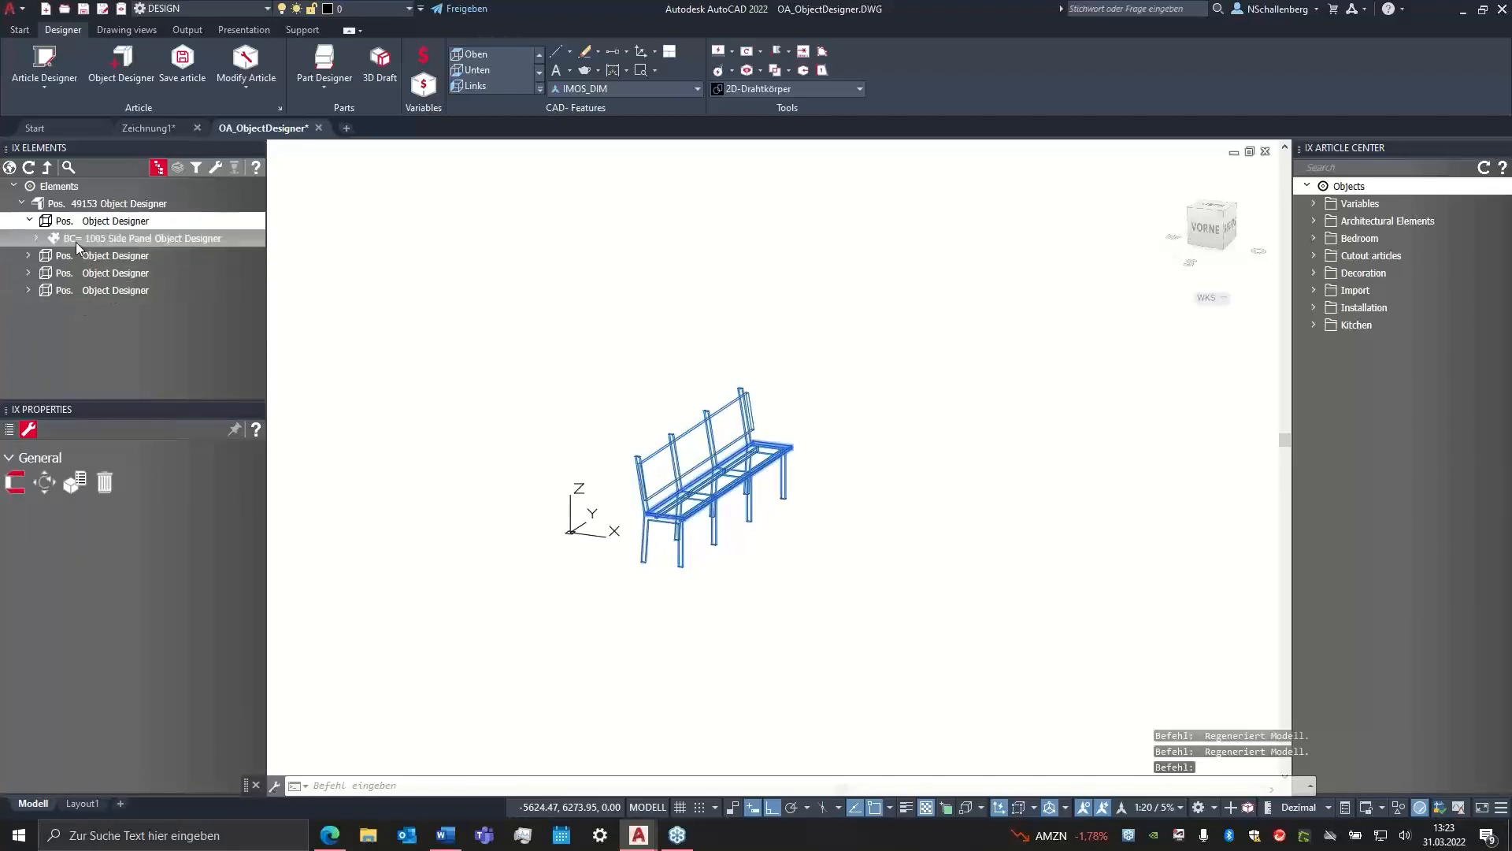
click(29, 255)
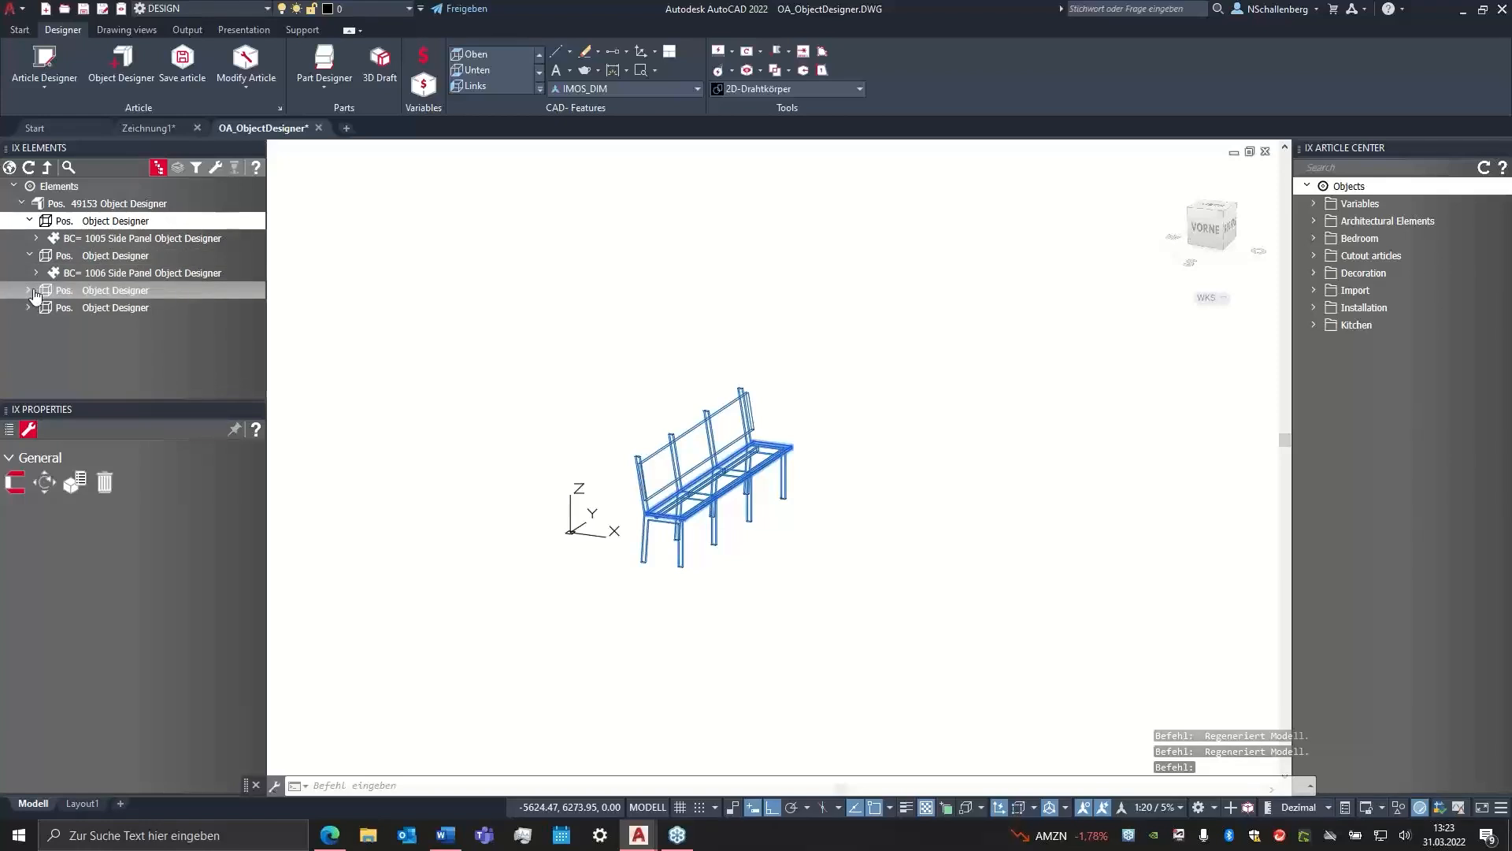
click(30, 291)
scroll(104, 293, down, 2)
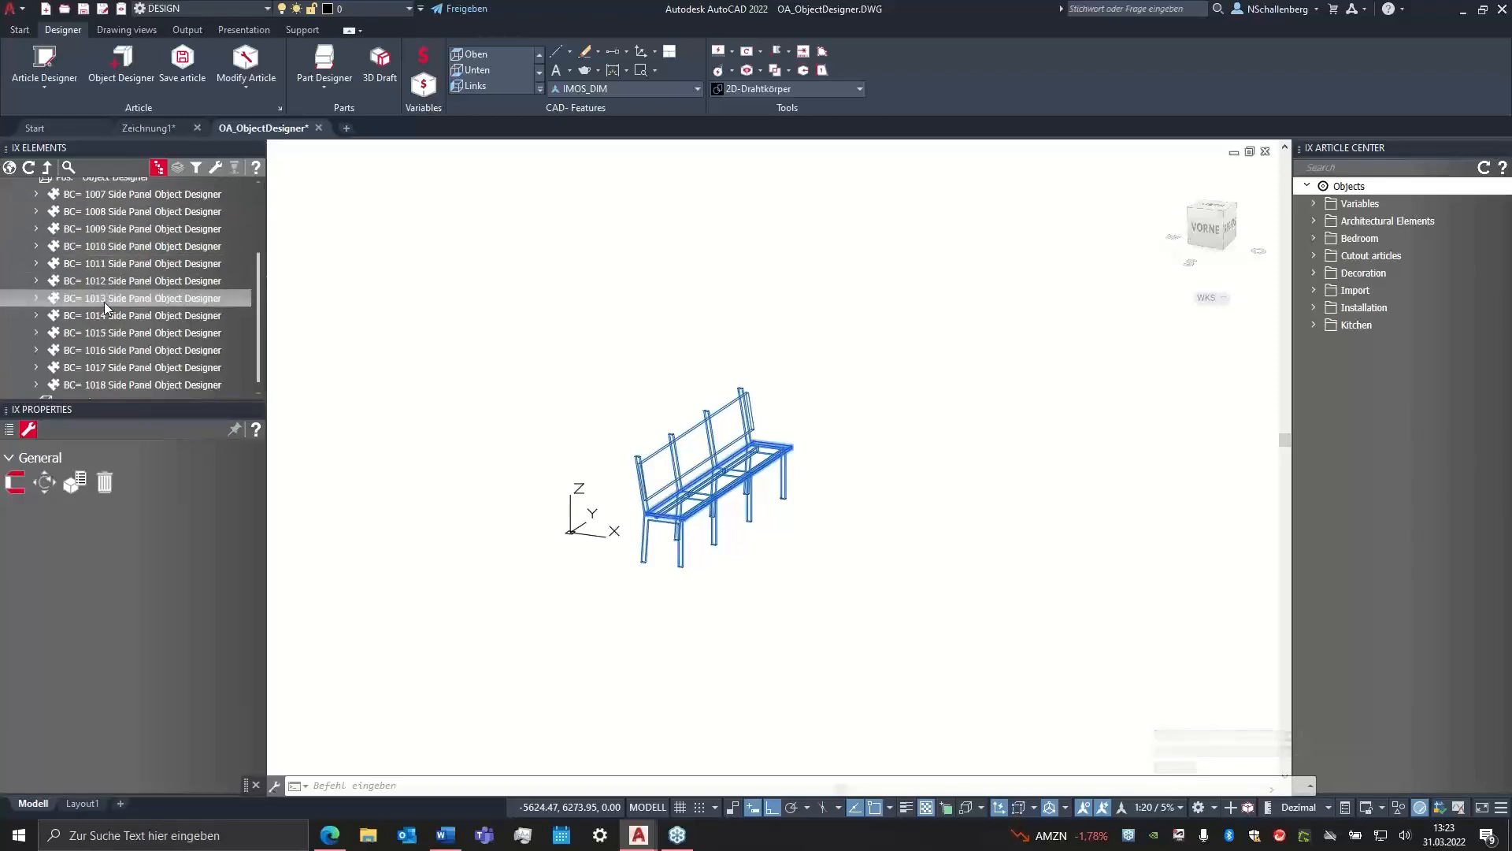
scroll(104, 301, up, 1)
scroll(111, 255, up, 1)
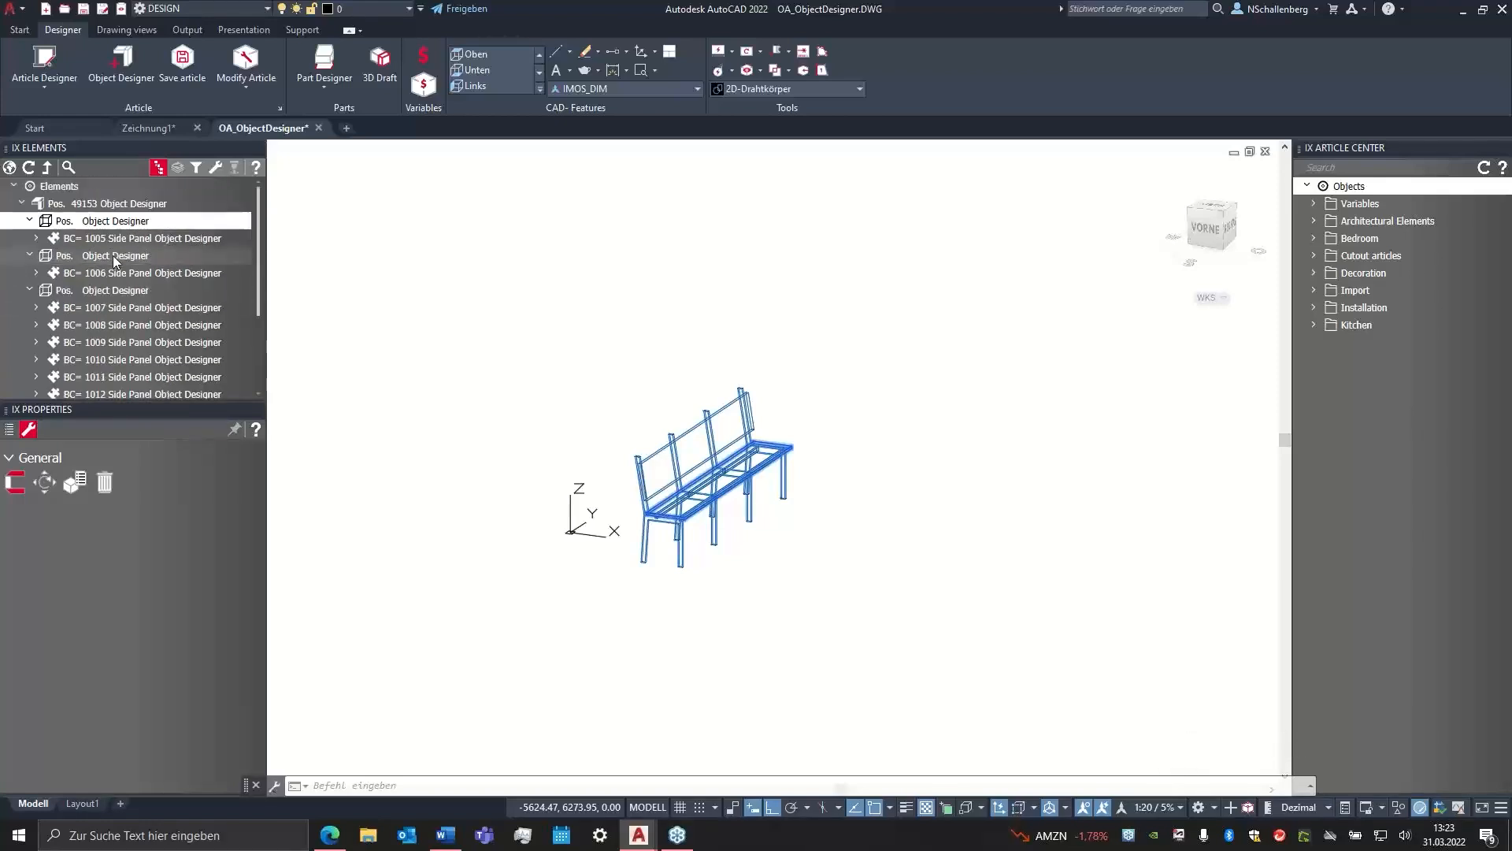
scroll(104, 273, down, 1)
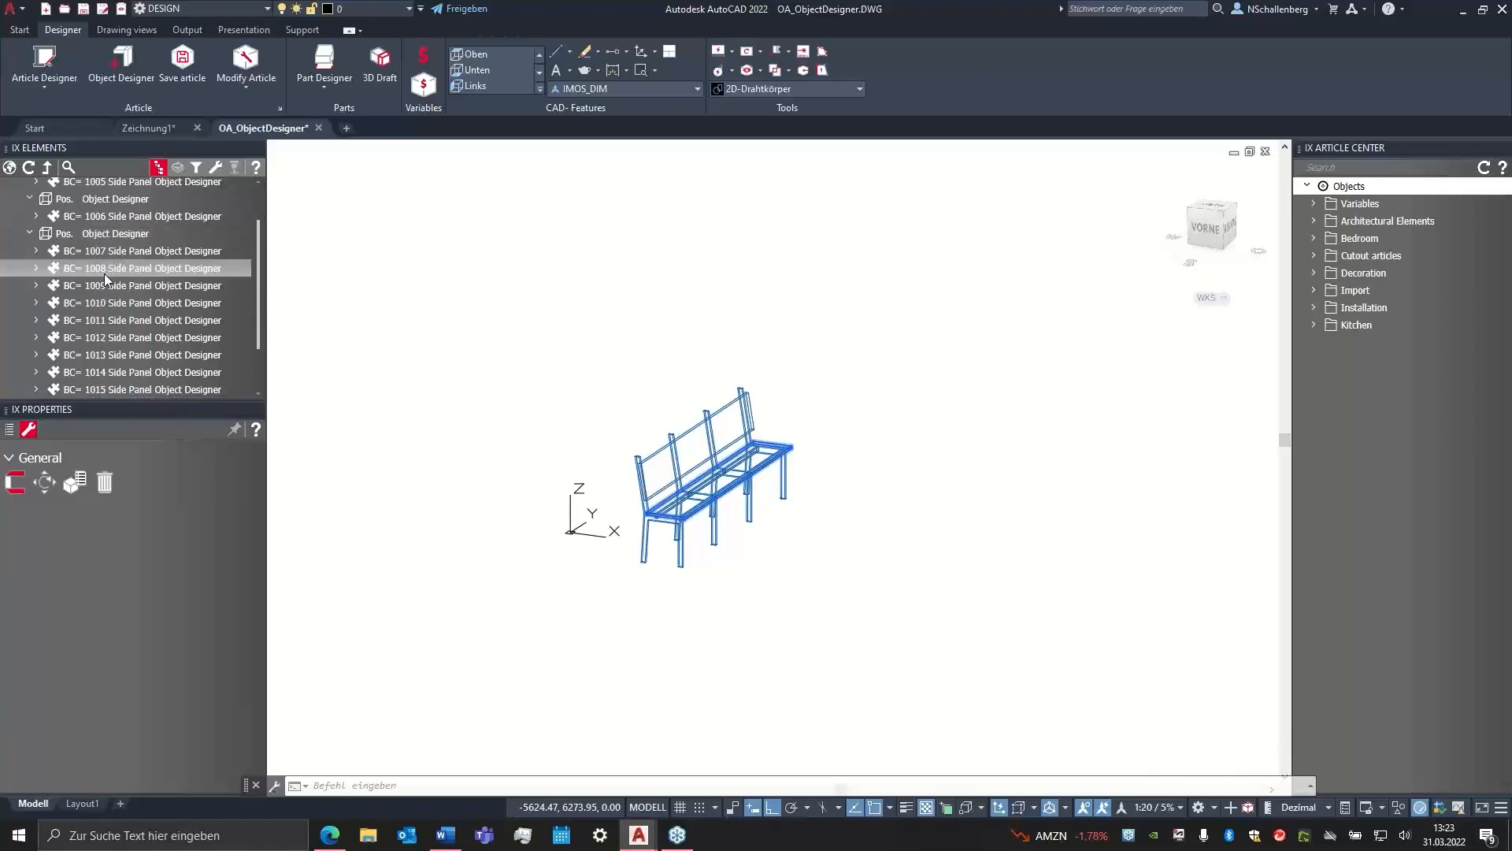
- Review the remaining side panels in the element structure and examine the seat rails at the bench's near end in a tilted 3D view
scroll(104, 273, down, 1)
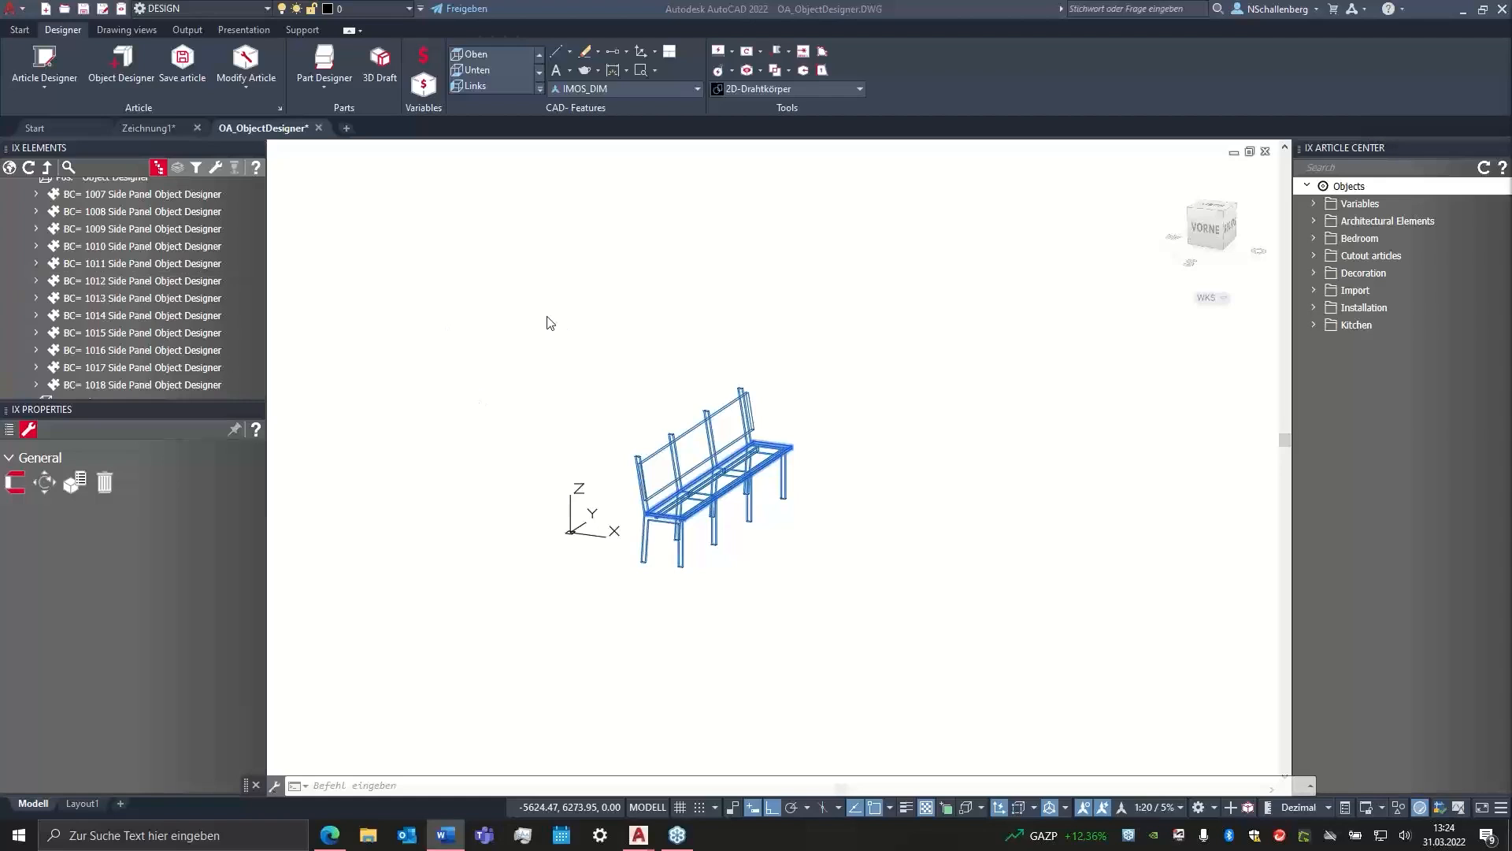
click(693, 393)
scroll(675, 430, up, 2)
middle_drag(675, 430, 591, 377)
scroll(590, 376, down, 2)
click(8, 169)
scroll(604, 467, up, 5)
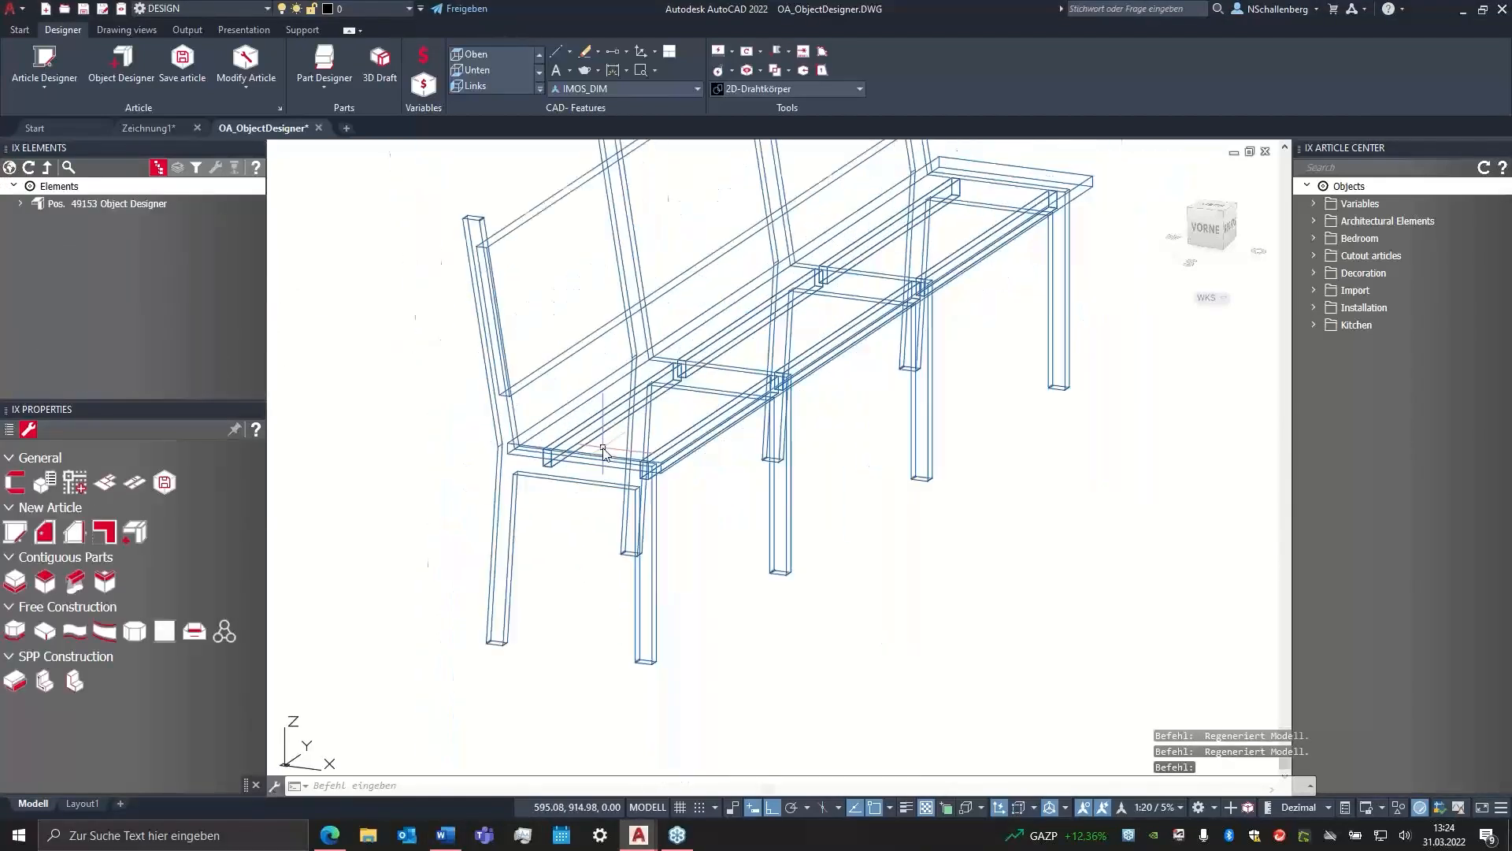
shift+middle_drag(603, 446, 607, 467)
scroll(536, 467, up, 3)
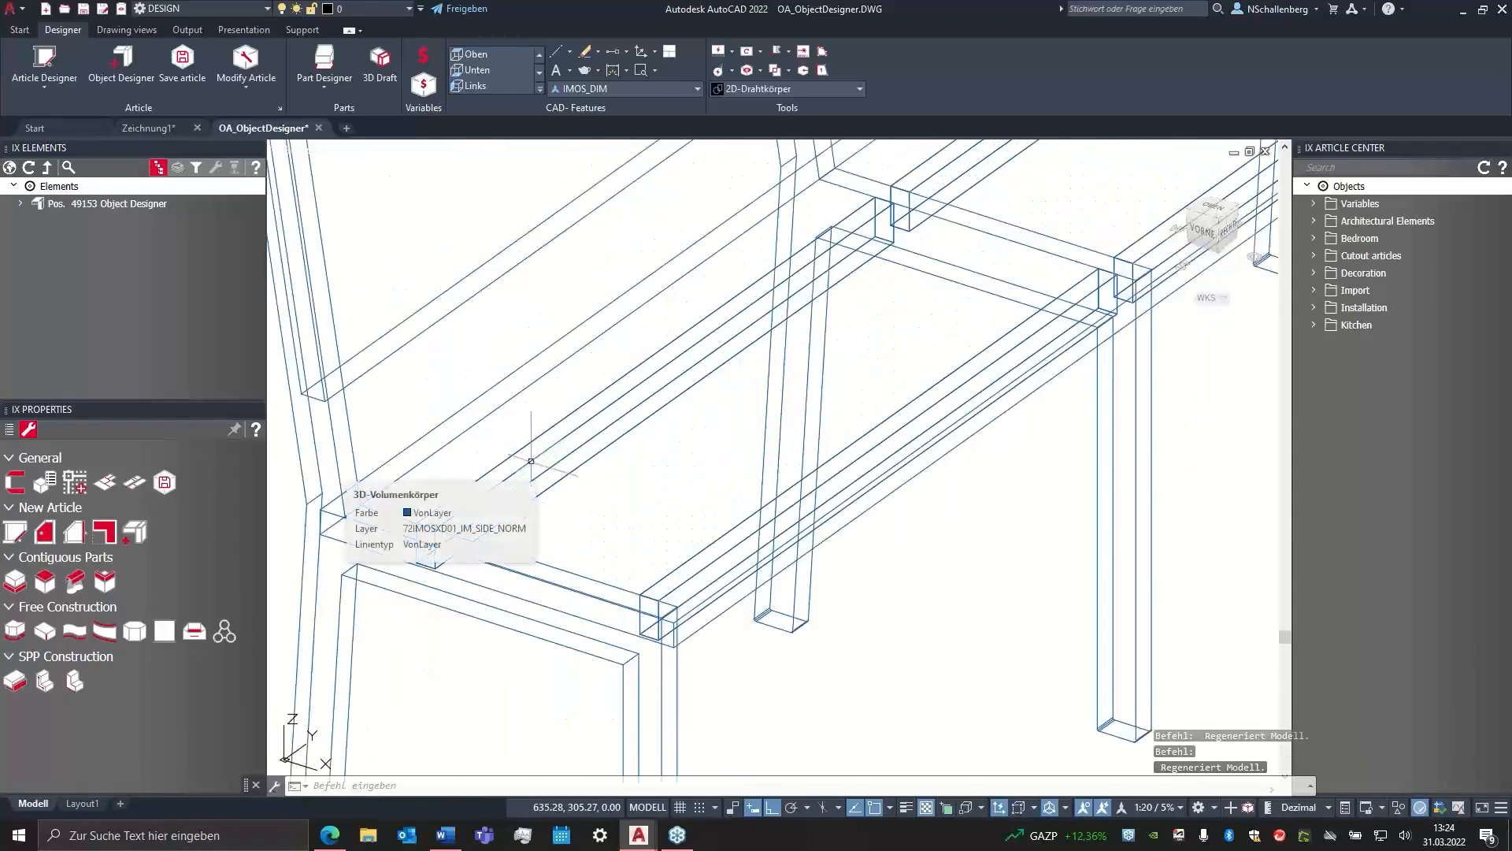
click(532, 460)
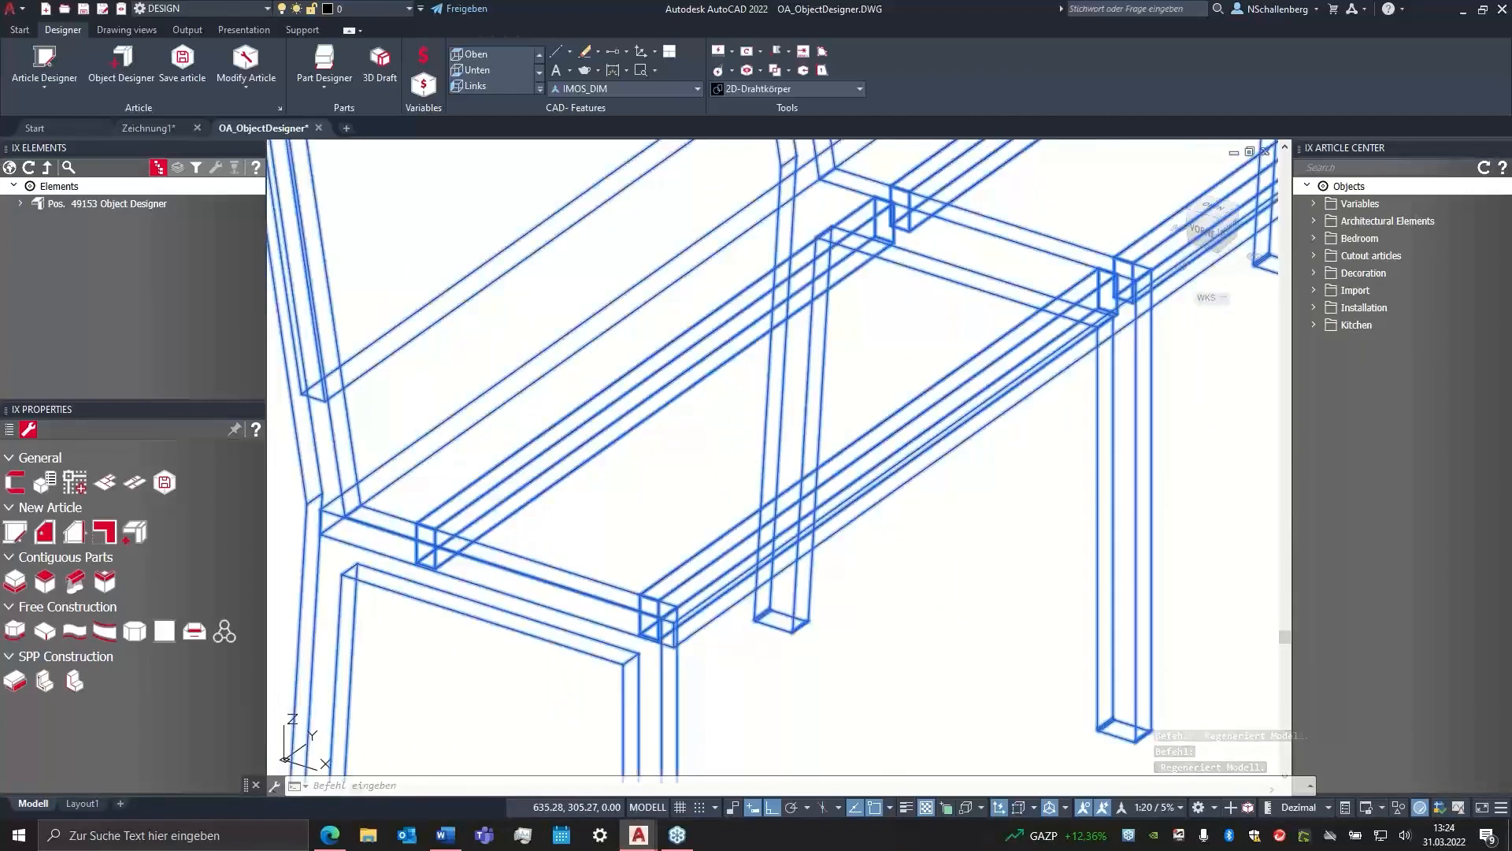
key(Escape)
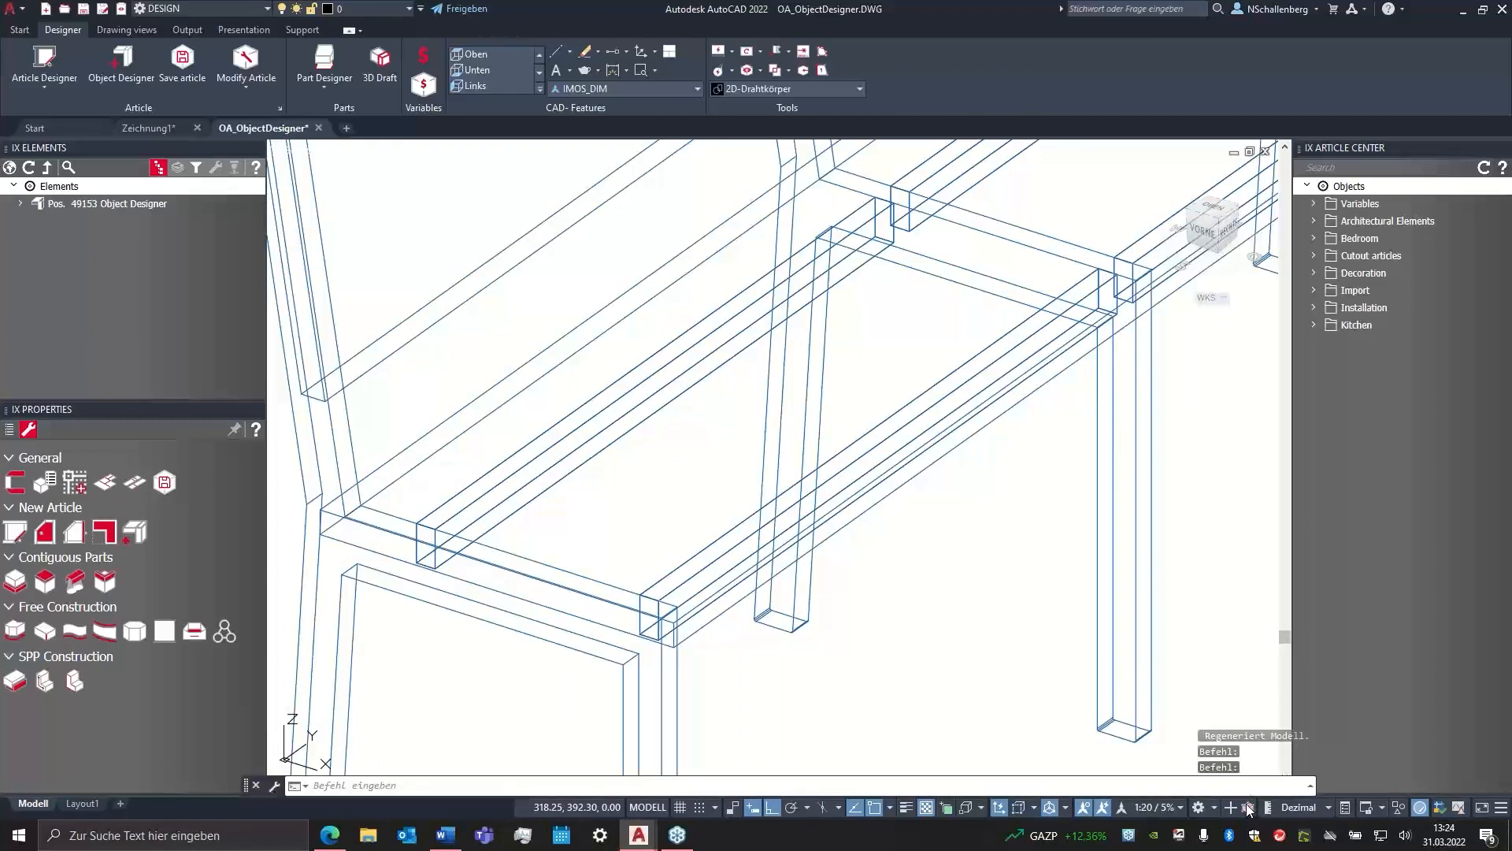
middle_drag(632, 442, 685, 425)
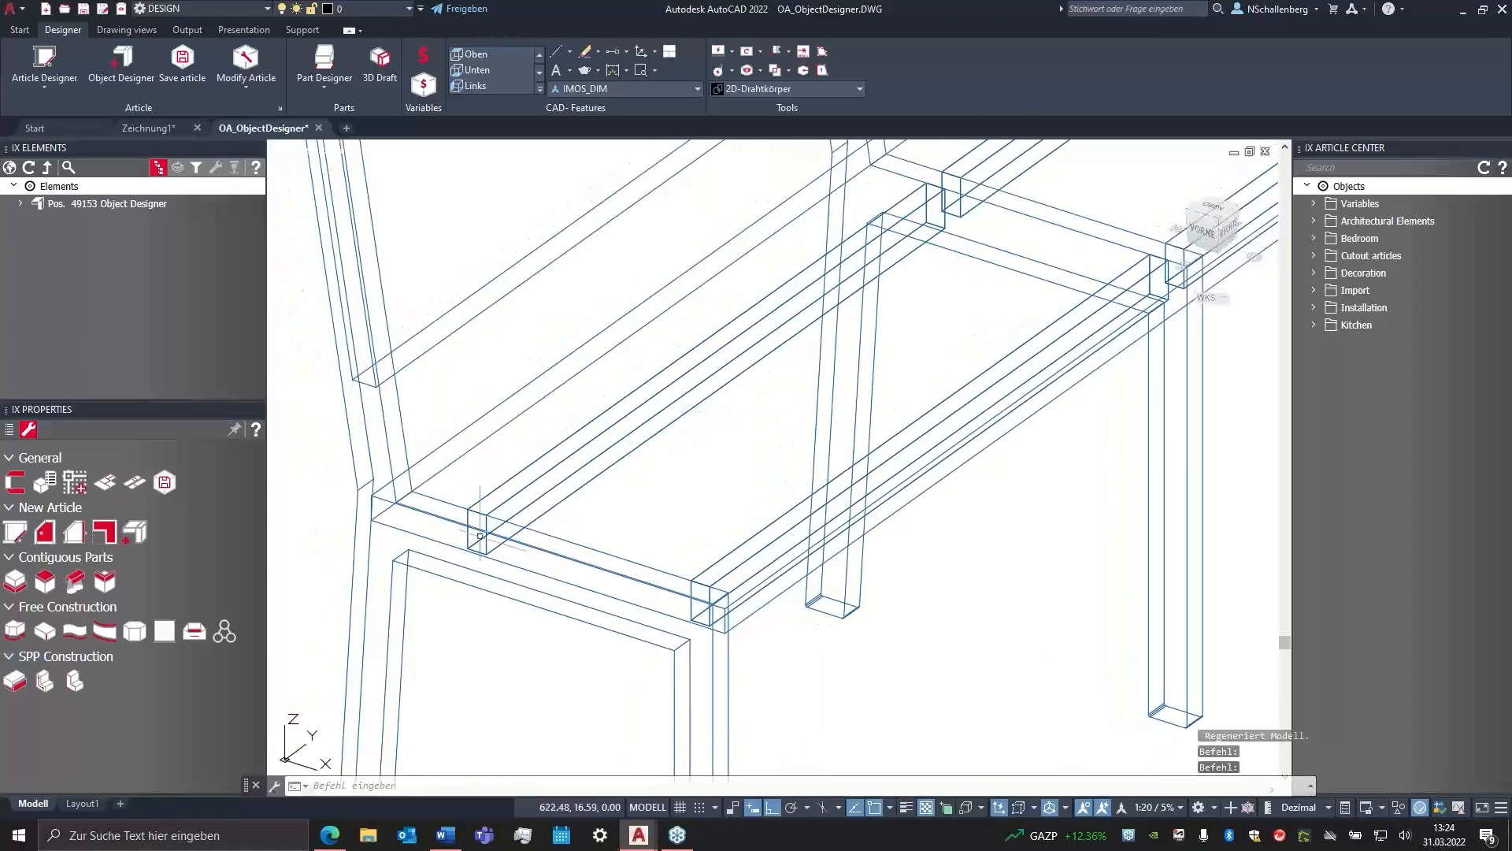
- Apply the Dowel connection situation from Cam / Dowel Connections to join the near bay's rear seat rail to the seat panel and the end frame
click(222, 629)
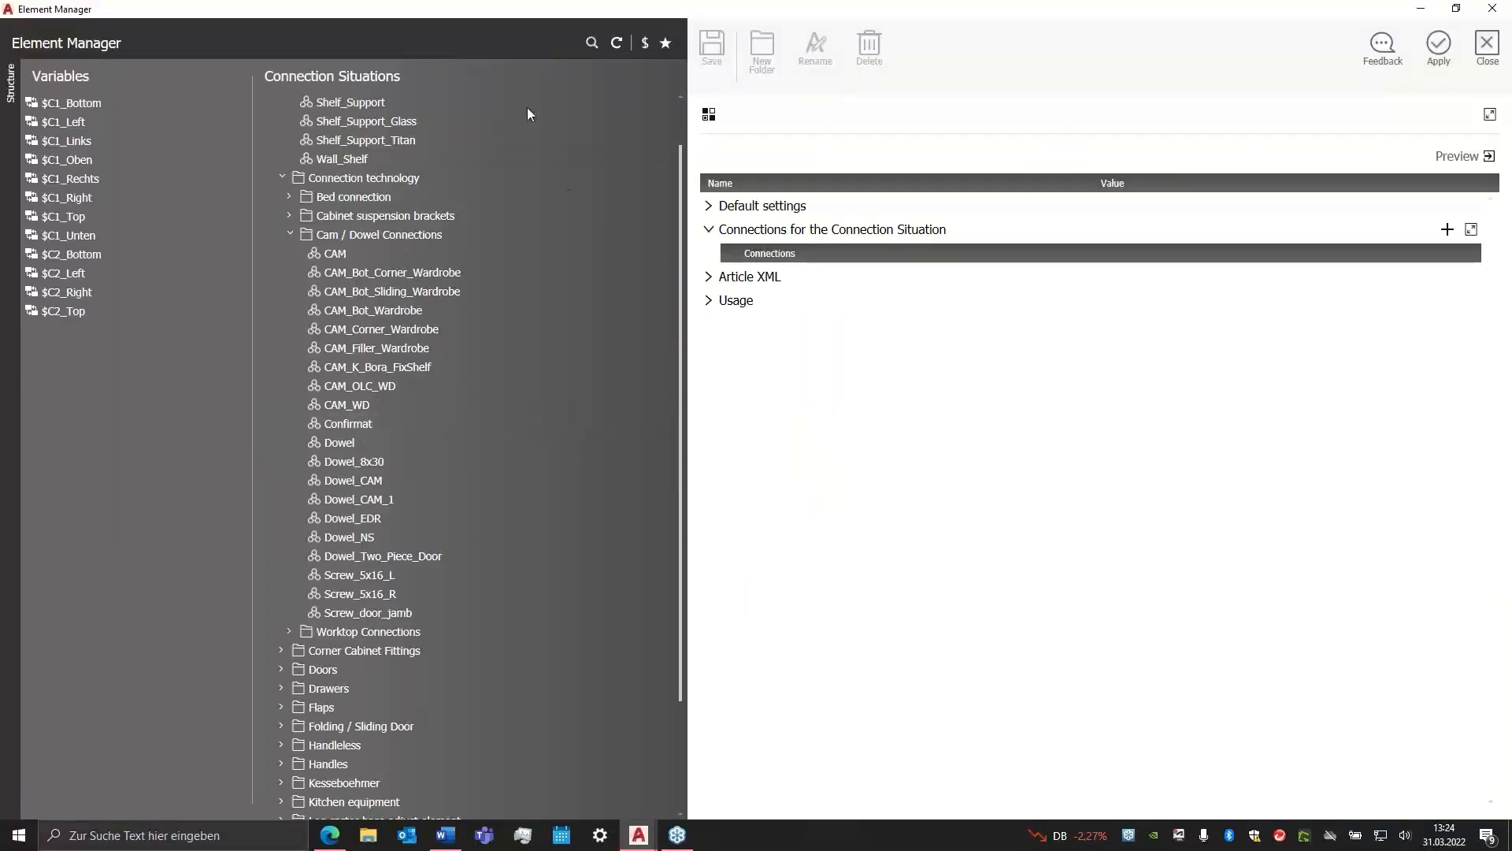
click(356, 442)
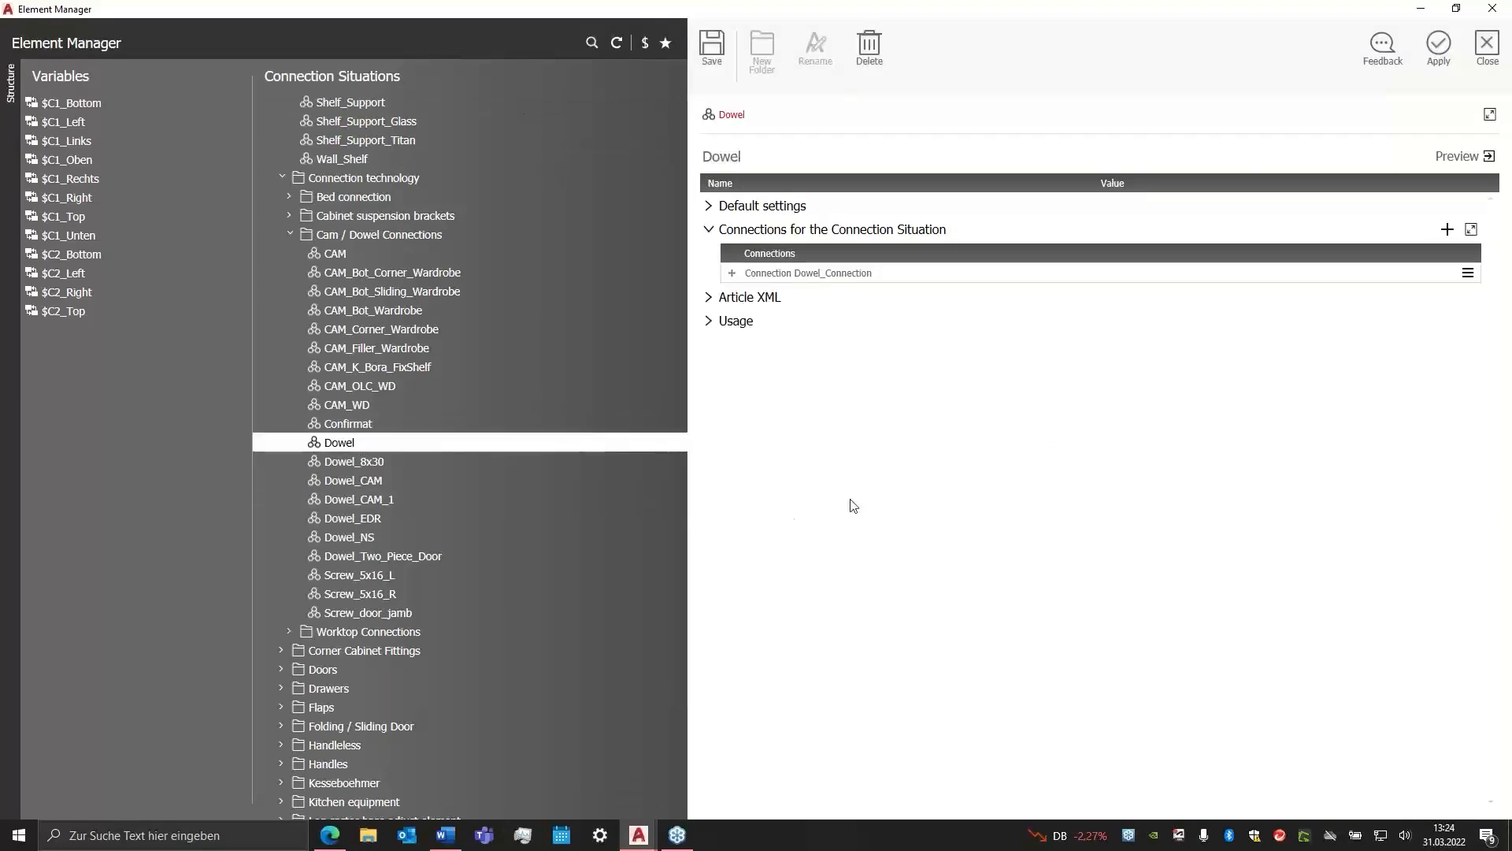
click(1431, 58)
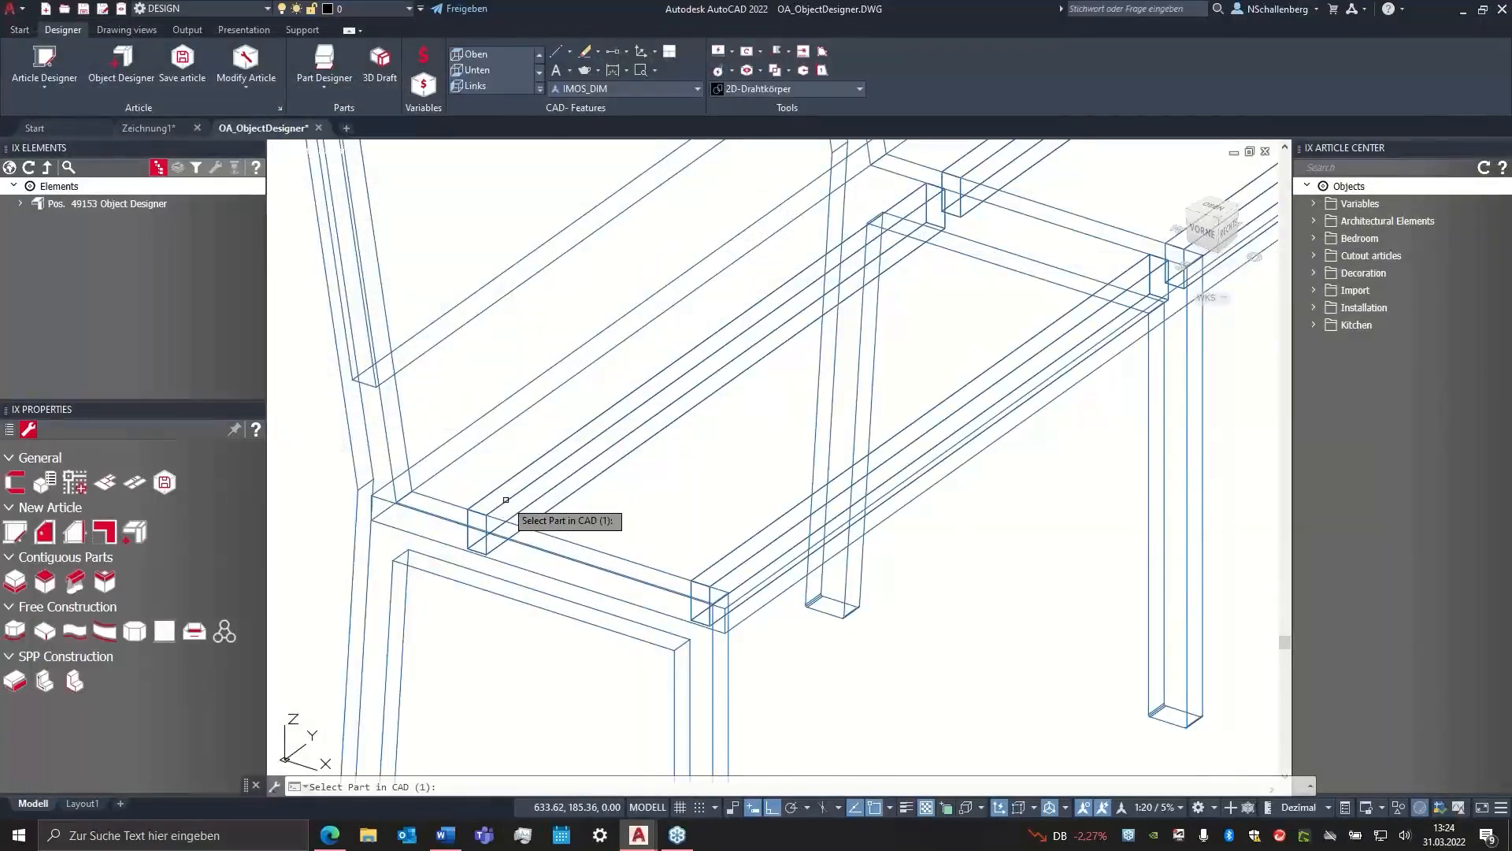
click(507, 500)
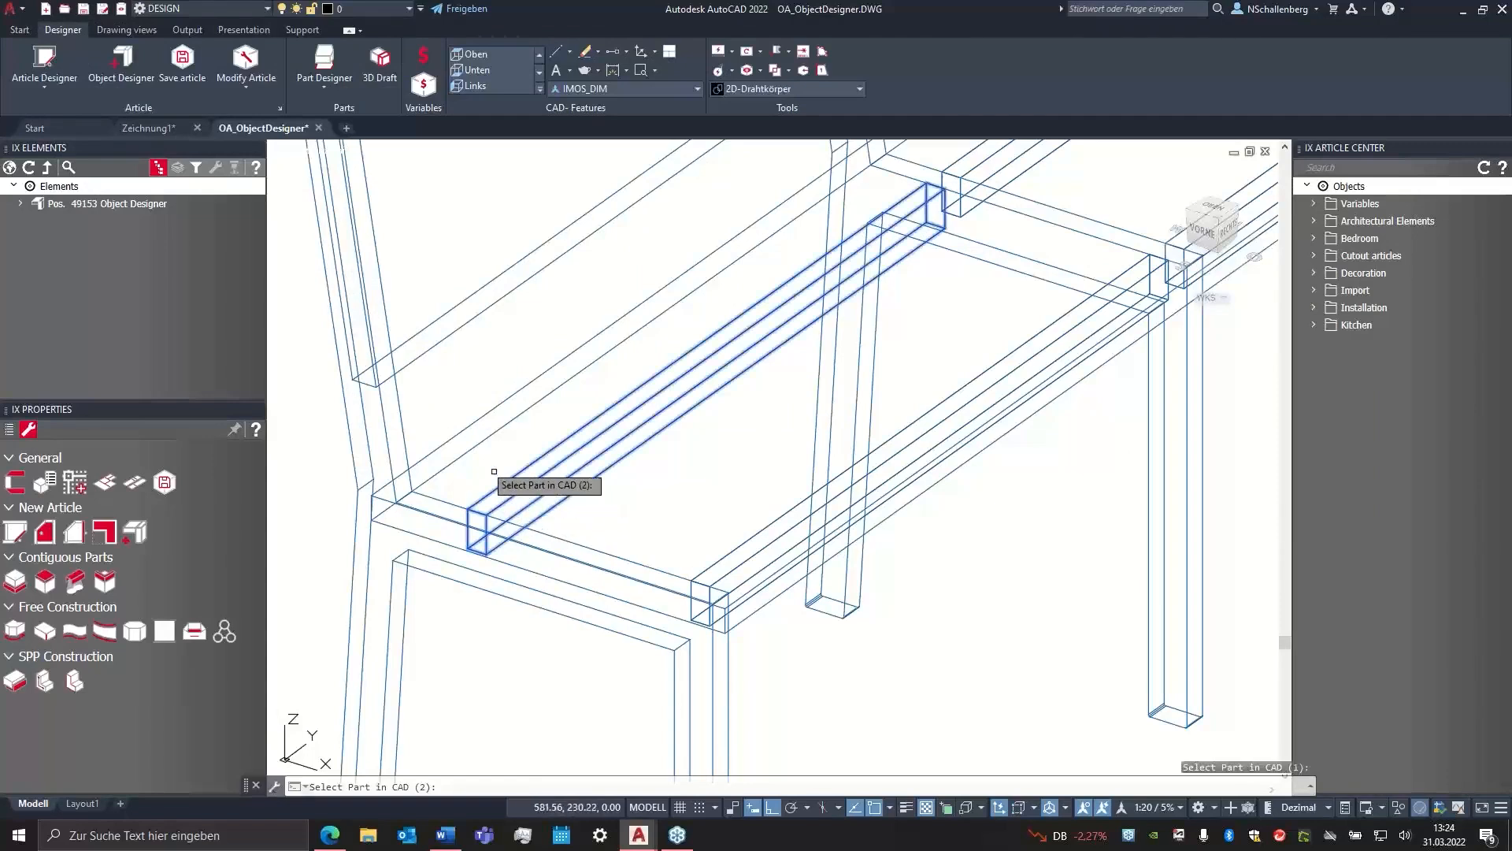
click(455, 431)
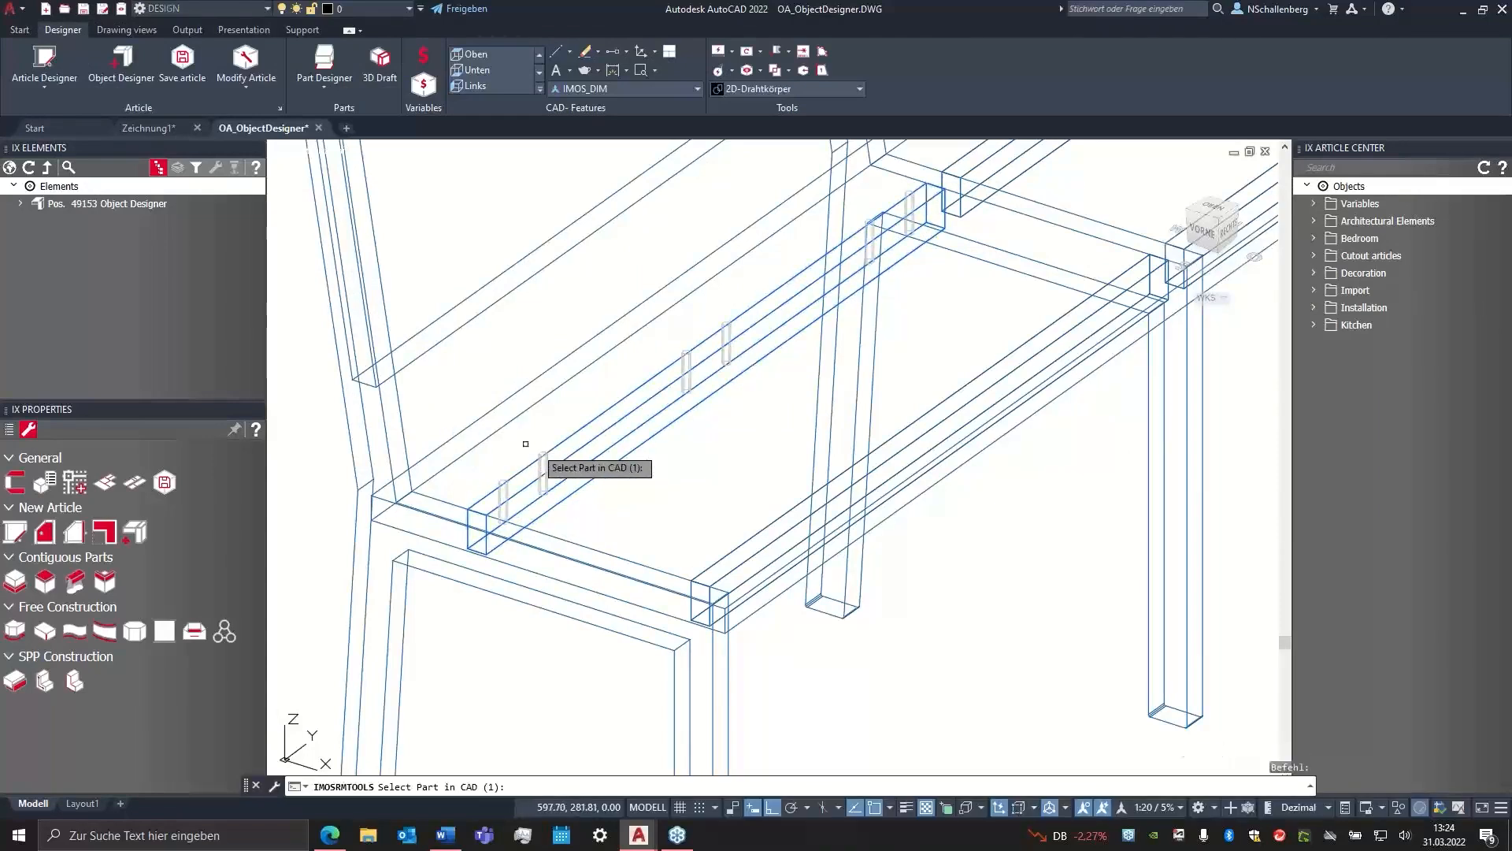
click(556, 502)
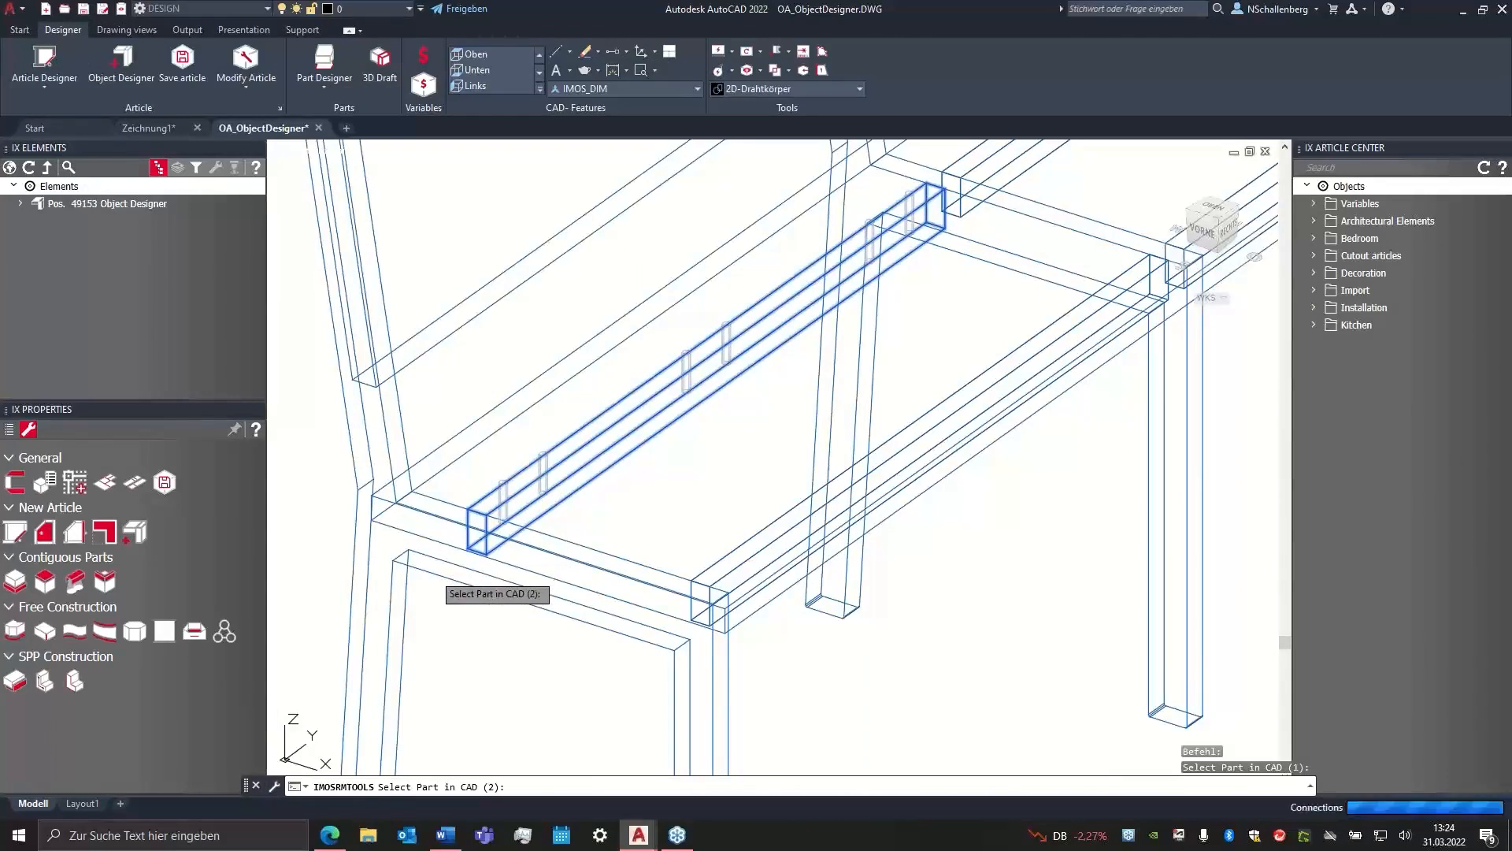
click(434, 571)
- Join the near bay's front seat rail to the end frame and the seat panel with the same Dowel connection, and end the command
click(724, 575)
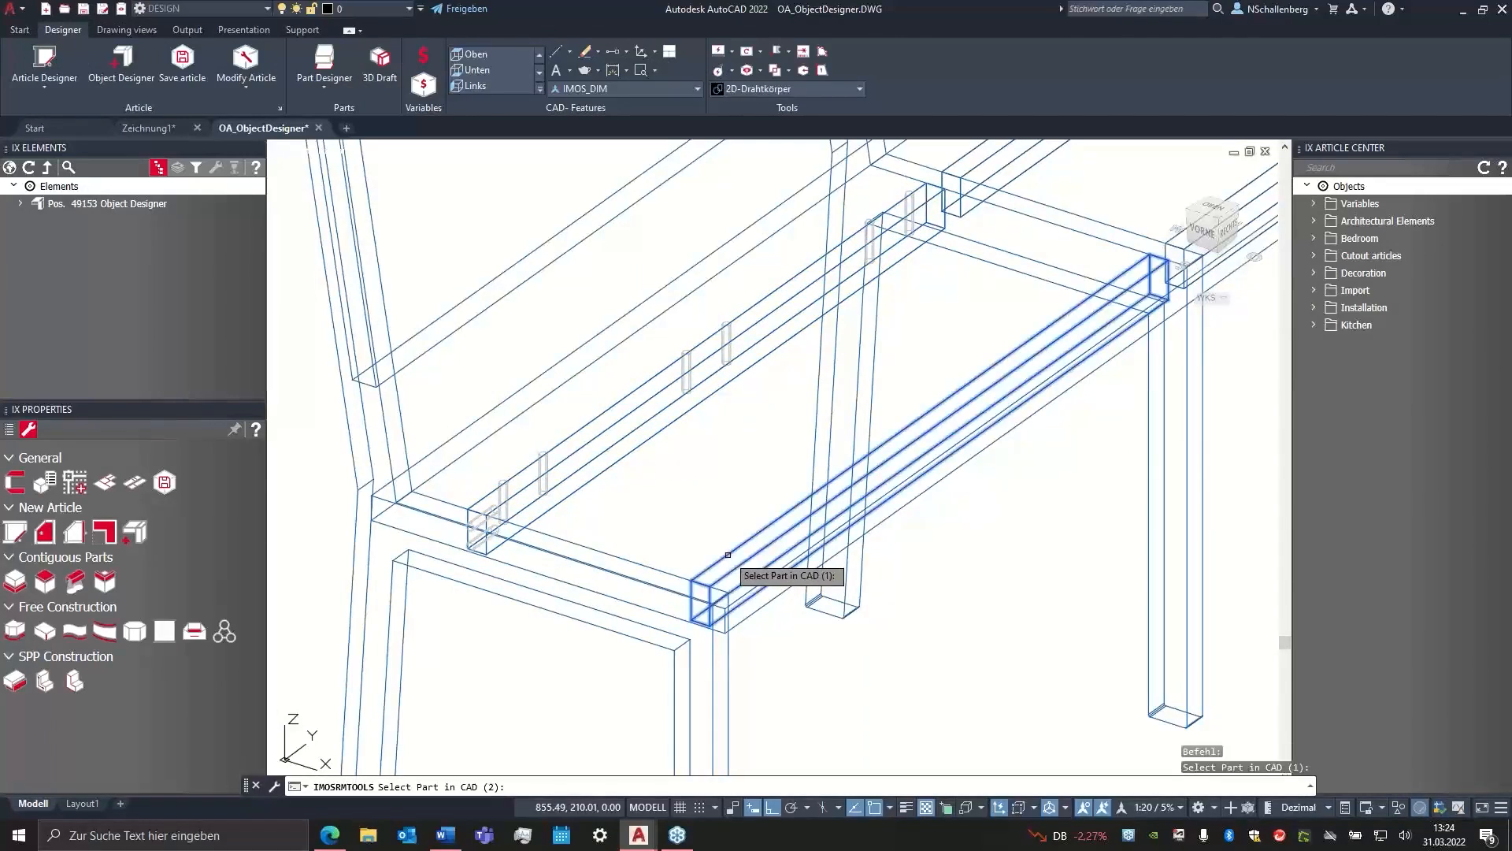
click(646, 642)
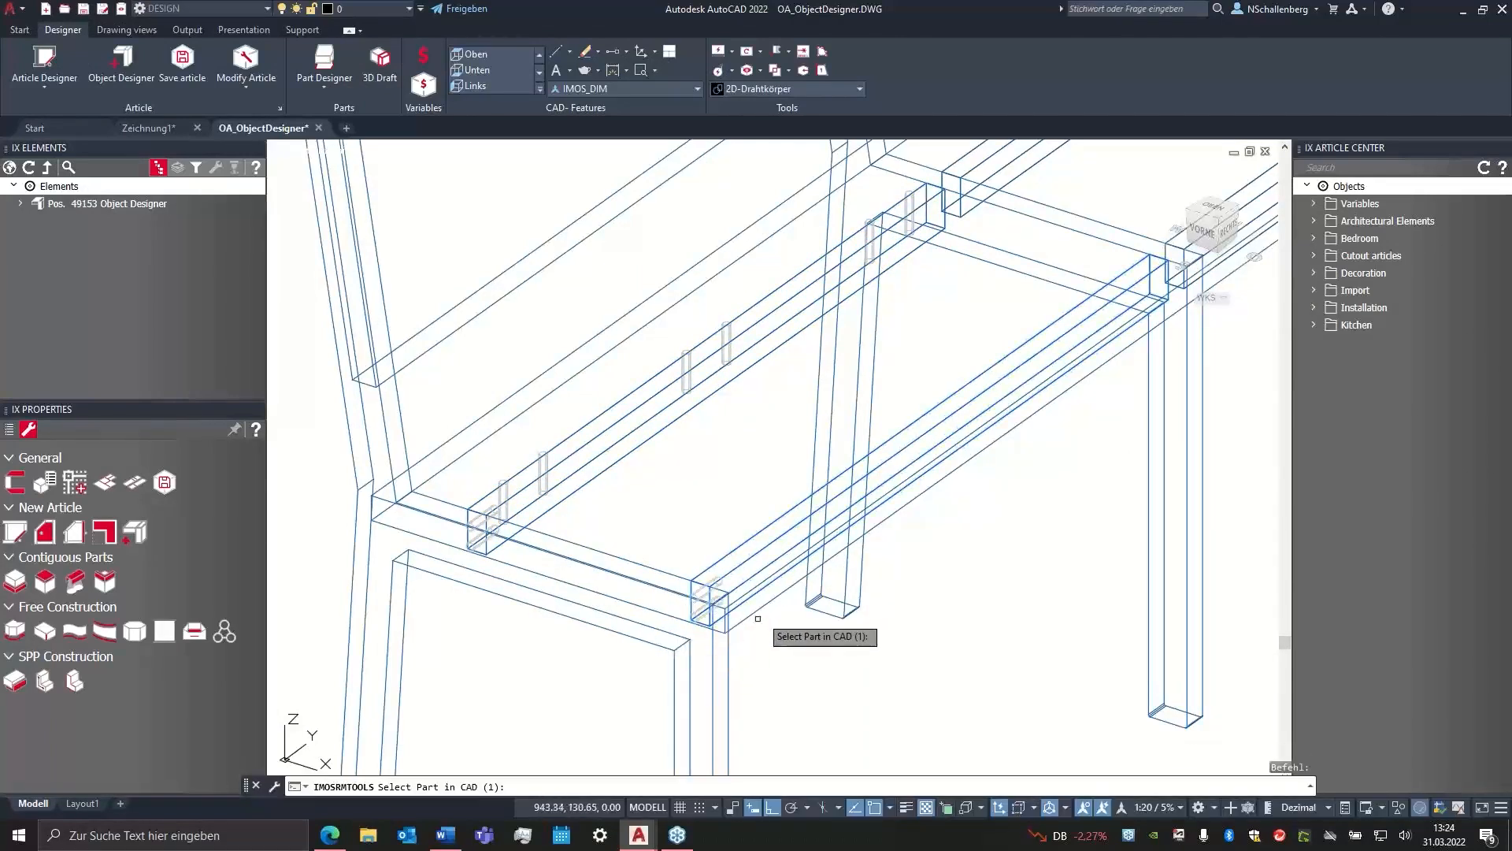
click(758, 612)
click(725, 556)
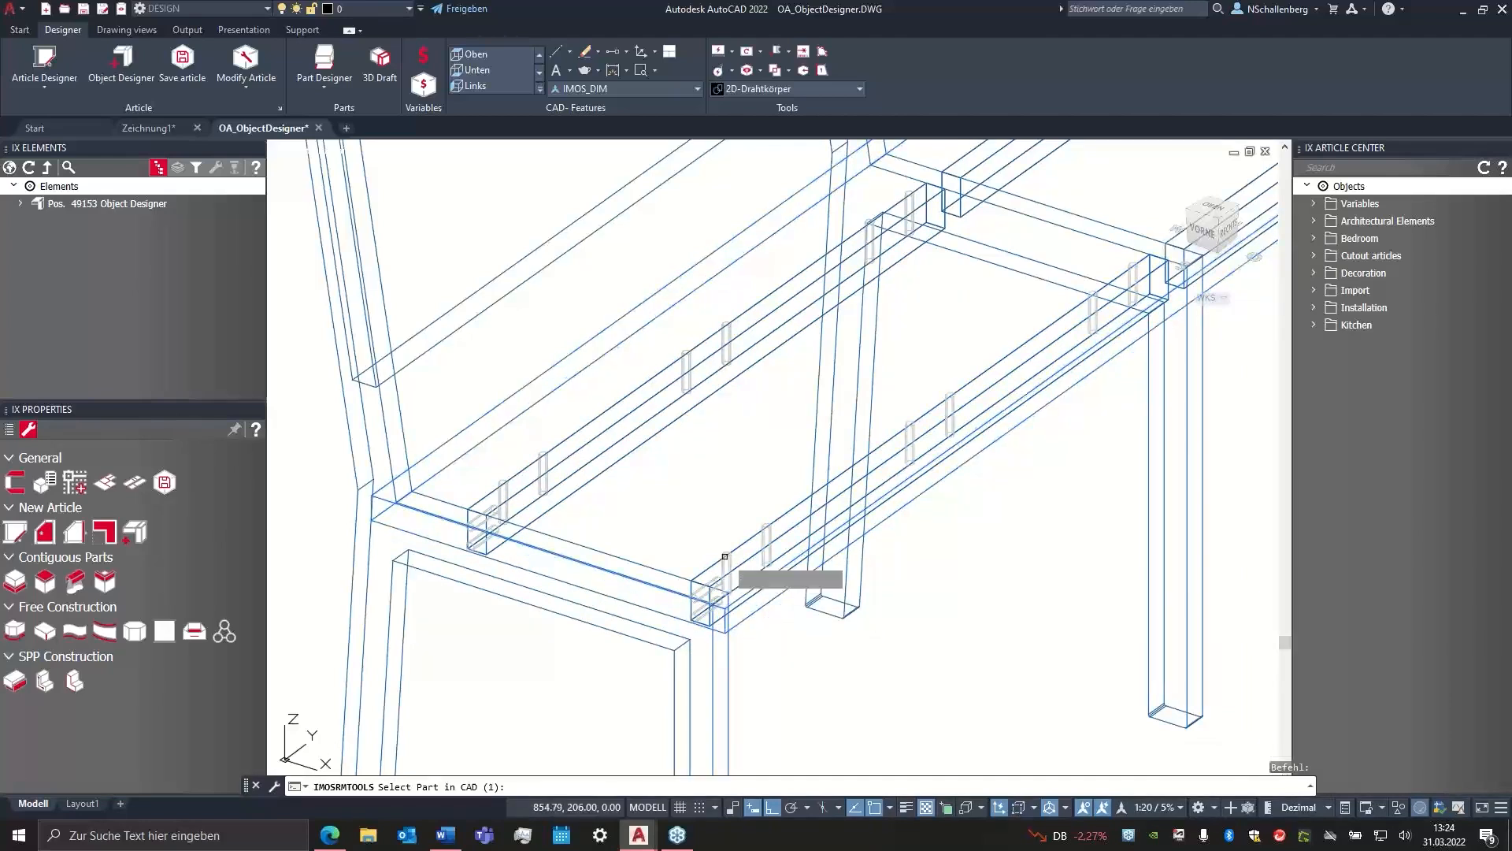
middle_drag(890, 470, 754, 521)
scroll(787, 516, down, 2)
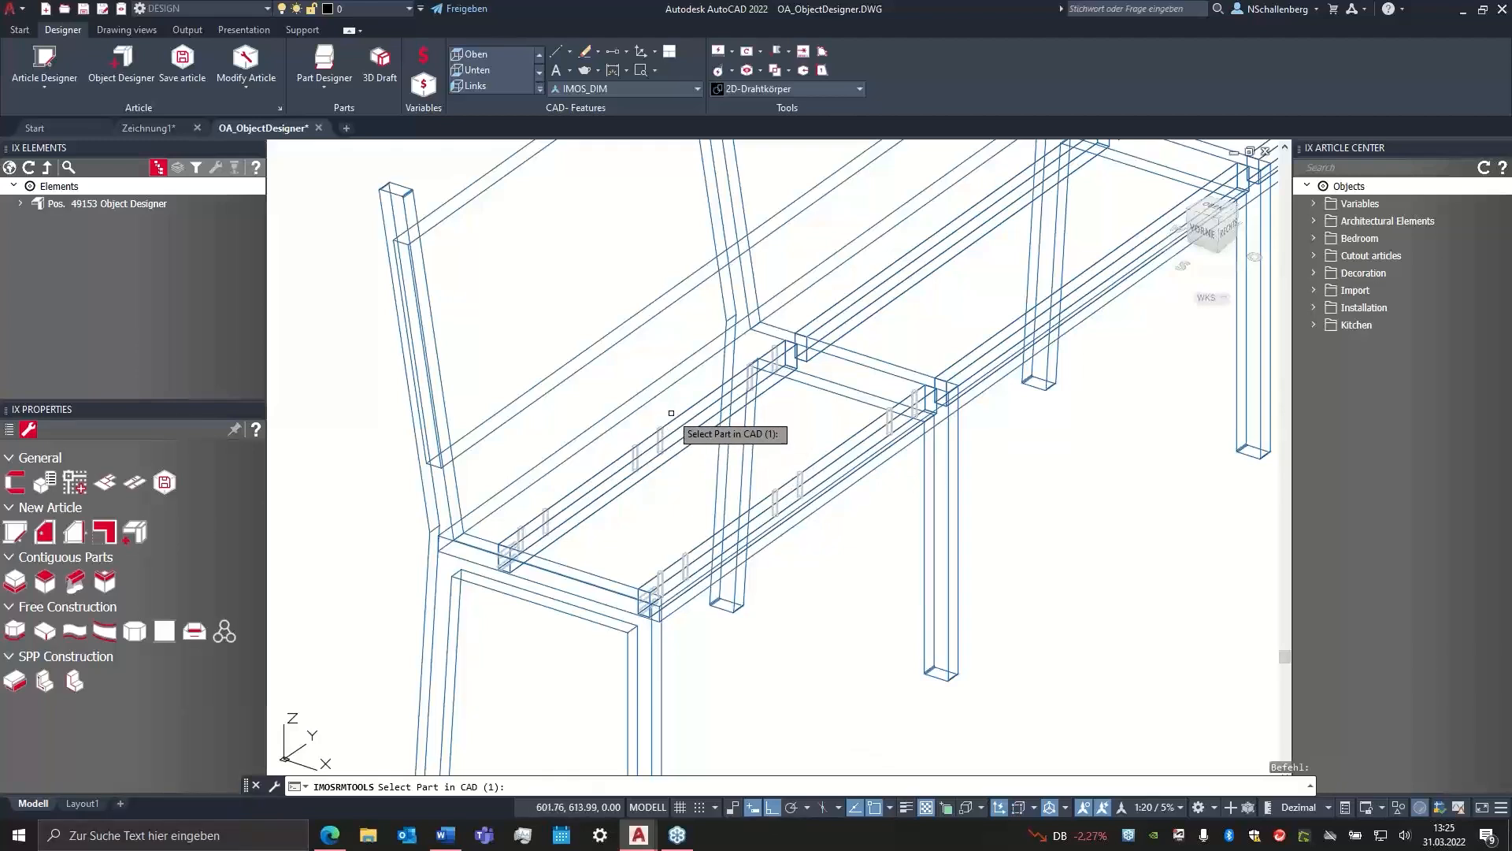
scroll(708, 453, up, 2)
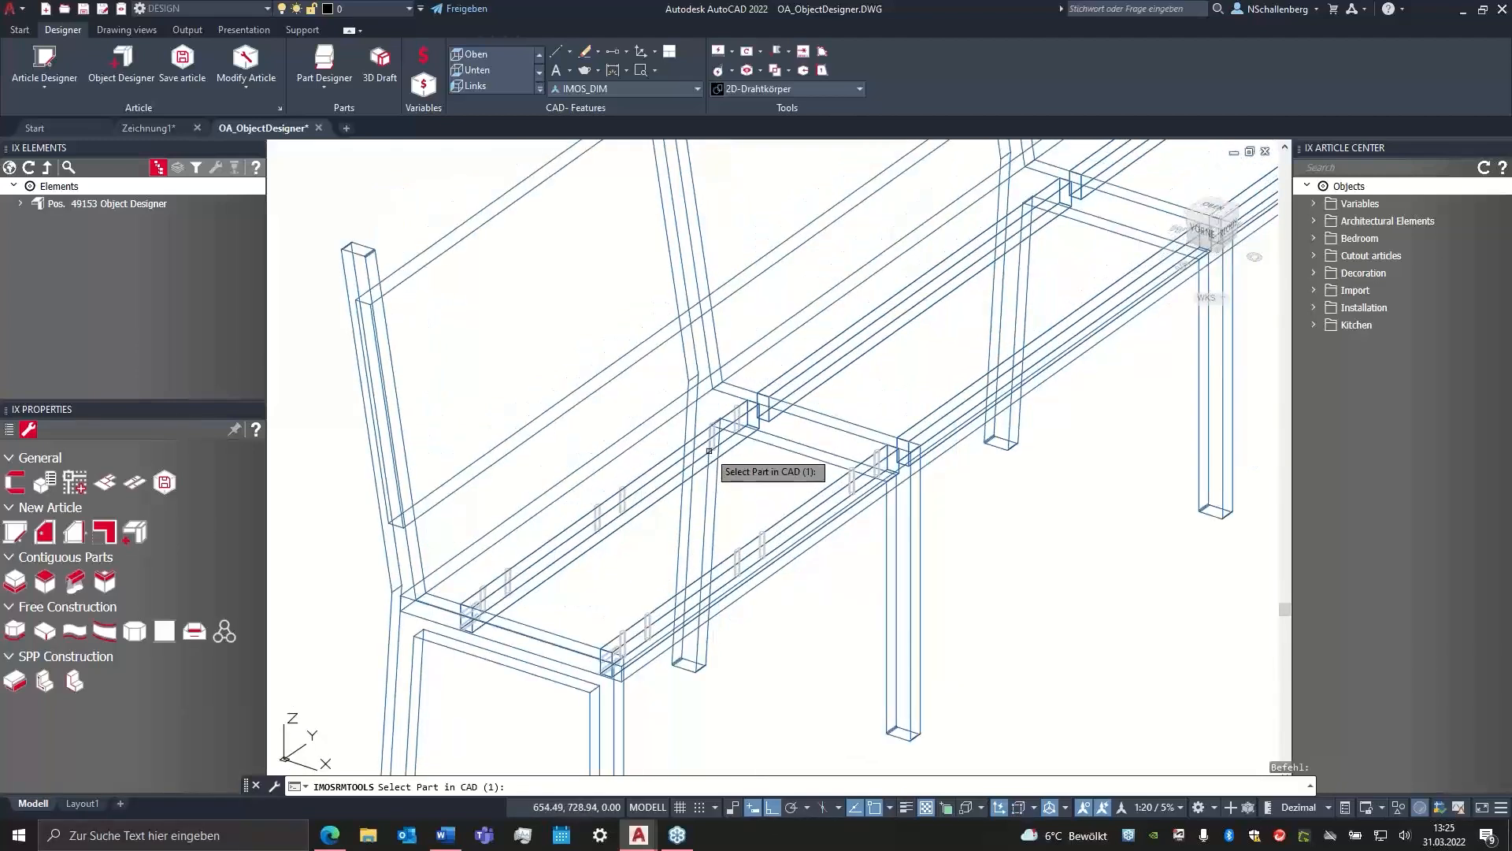
key(Escape)
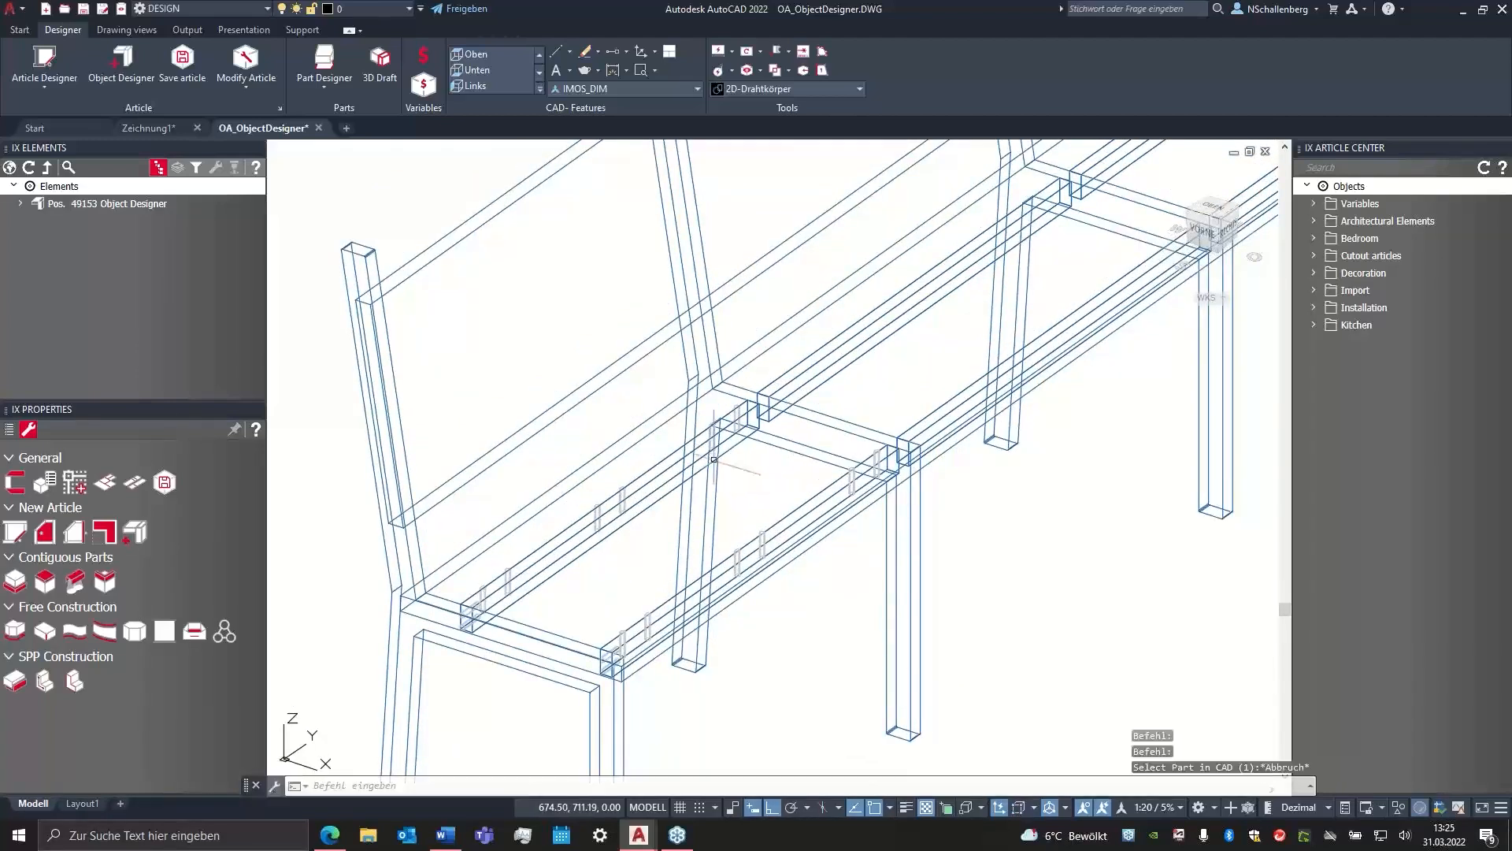
- Examine the inserted dowels along the seat rails up close and return to a view of the whole bench
scroll(708, 453, down, 2)
middle_drag(897, 439, 835, 453)
scroll(607, 512, up, 4)
middle_drag(518, 554, 638, 477)
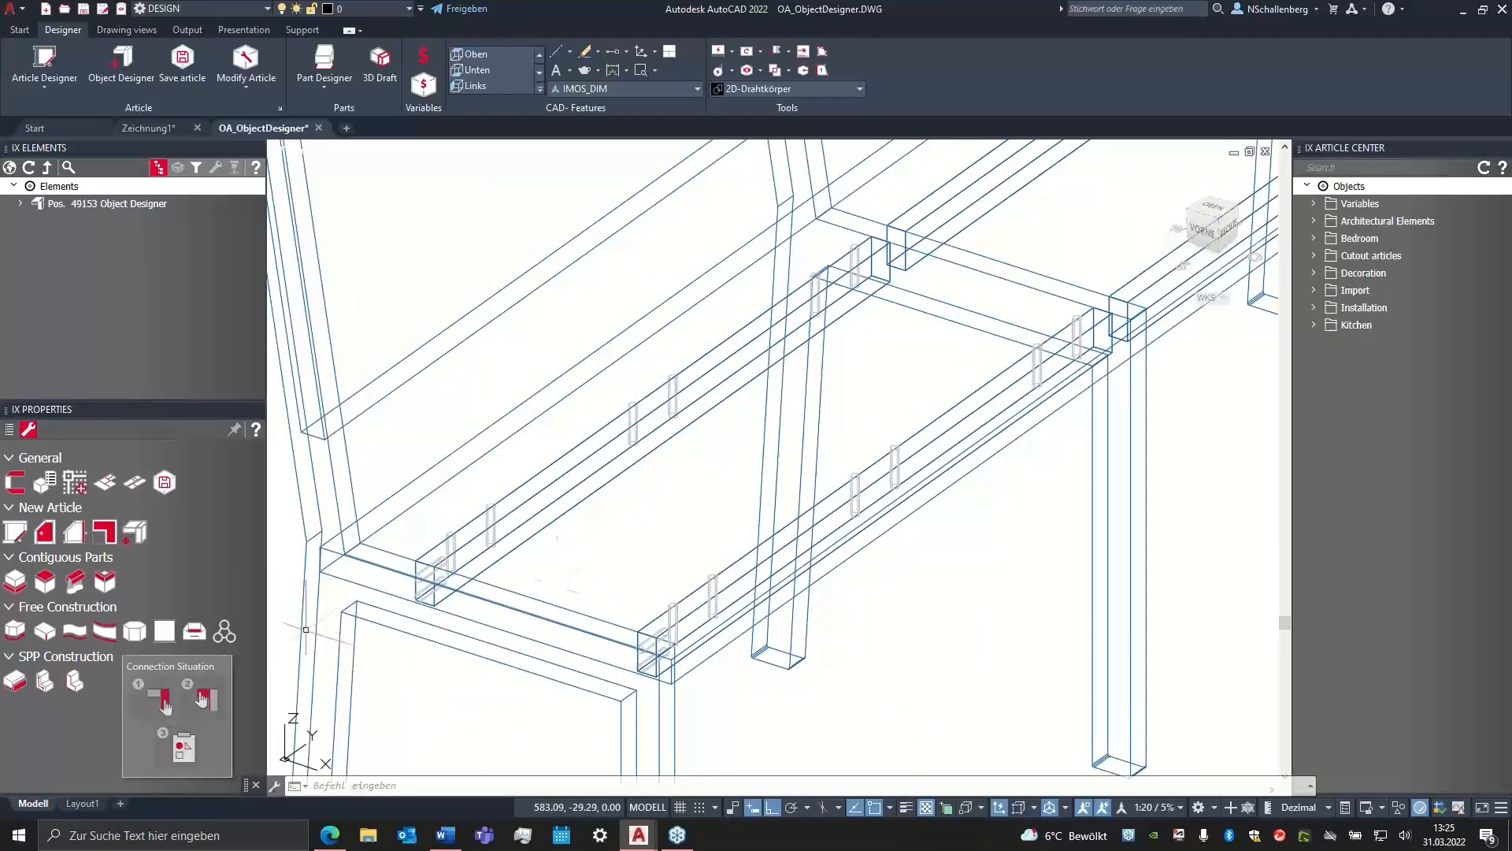
scroll(765, 480, down, 5)
middle_drag(765, 480, 694, 507)
click(9, 168)
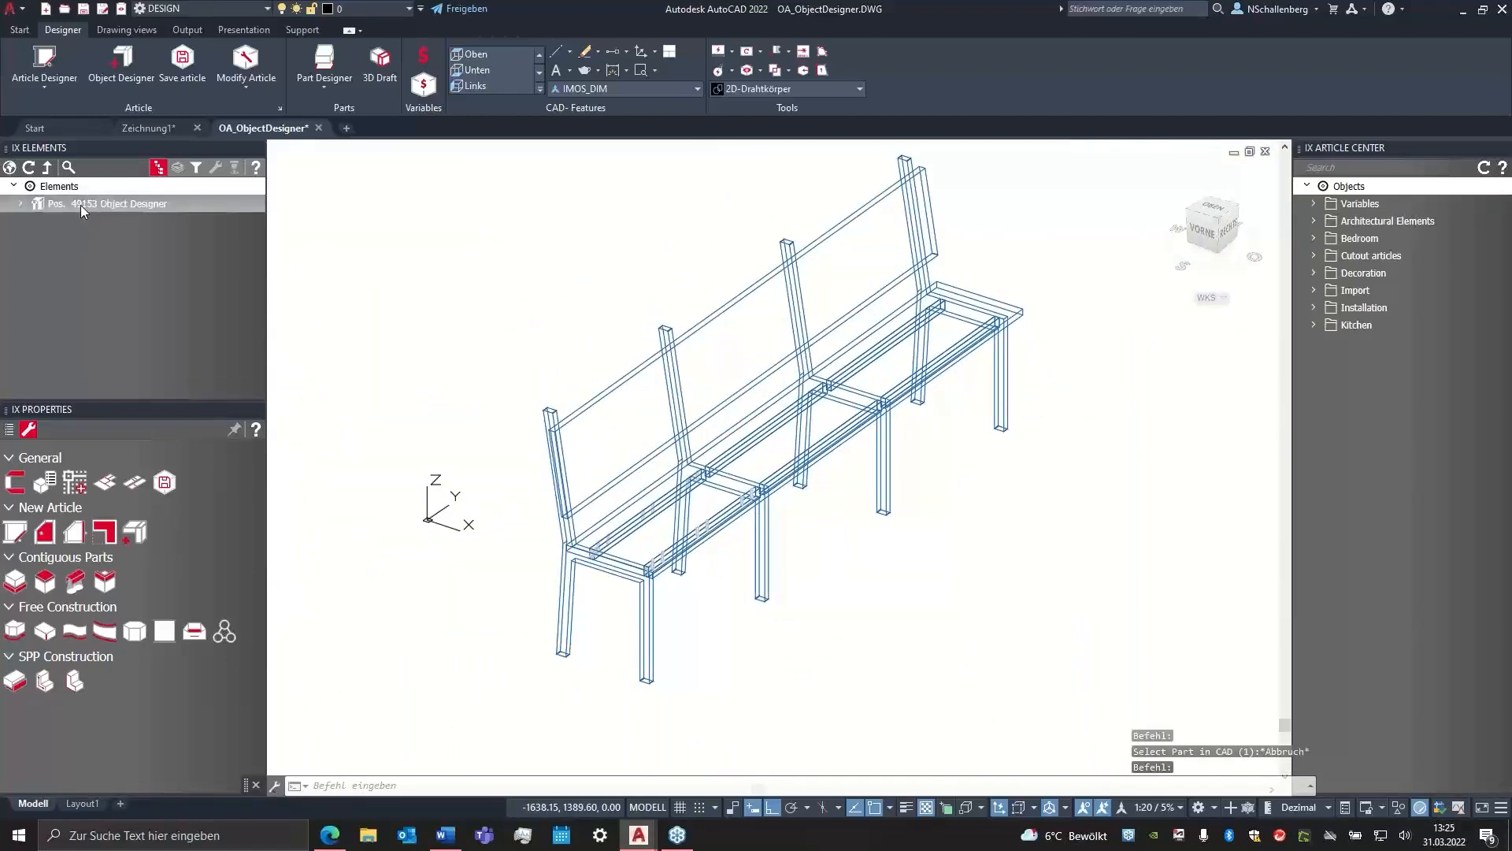
- List the bench article's connection situations, check which parts they join, and return to the element structure with nothing selected
click(79, 205)
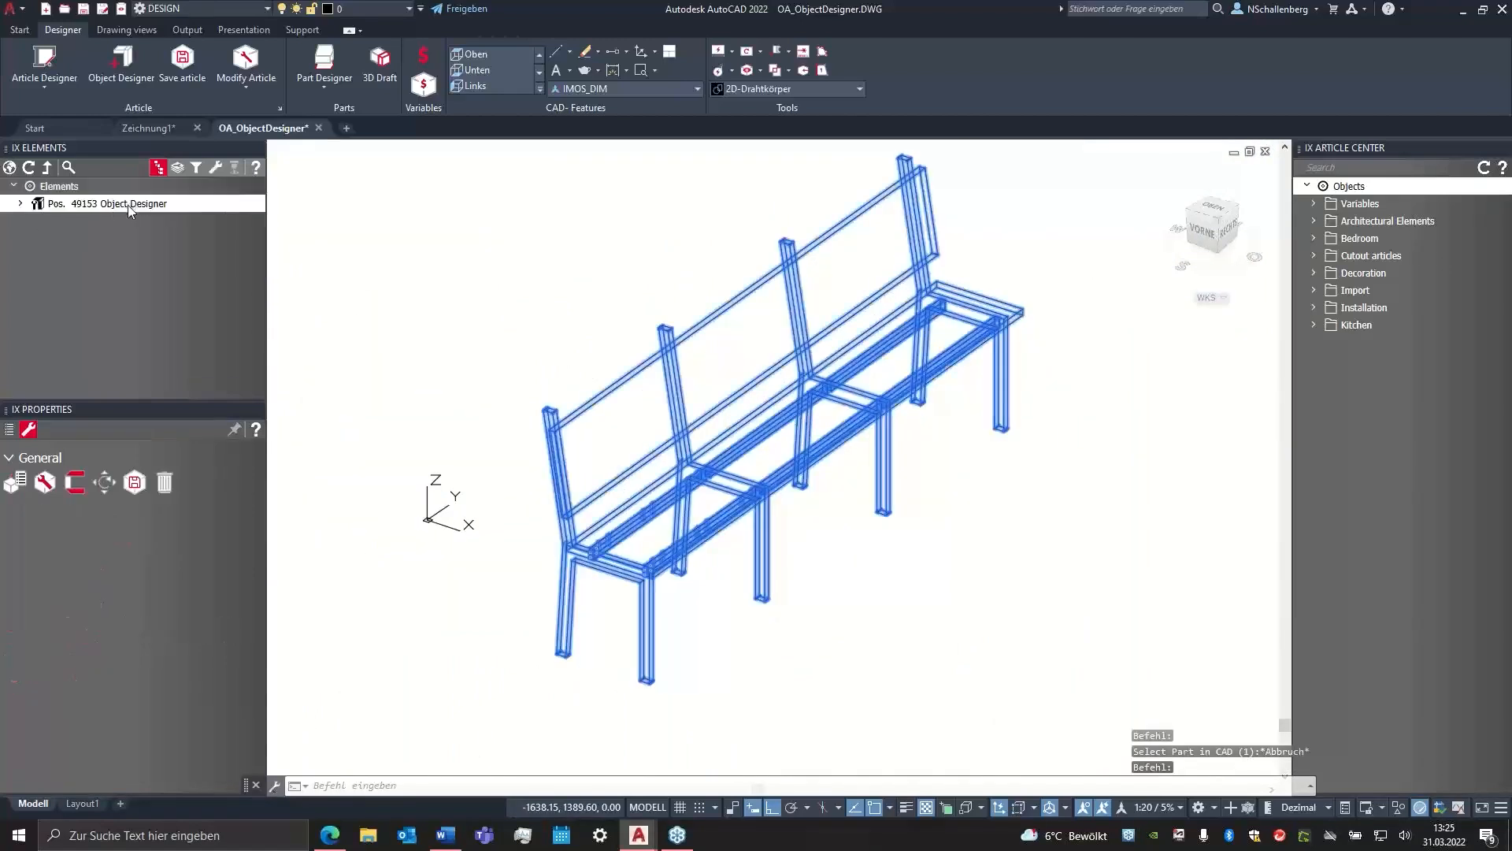
click(178, 167)
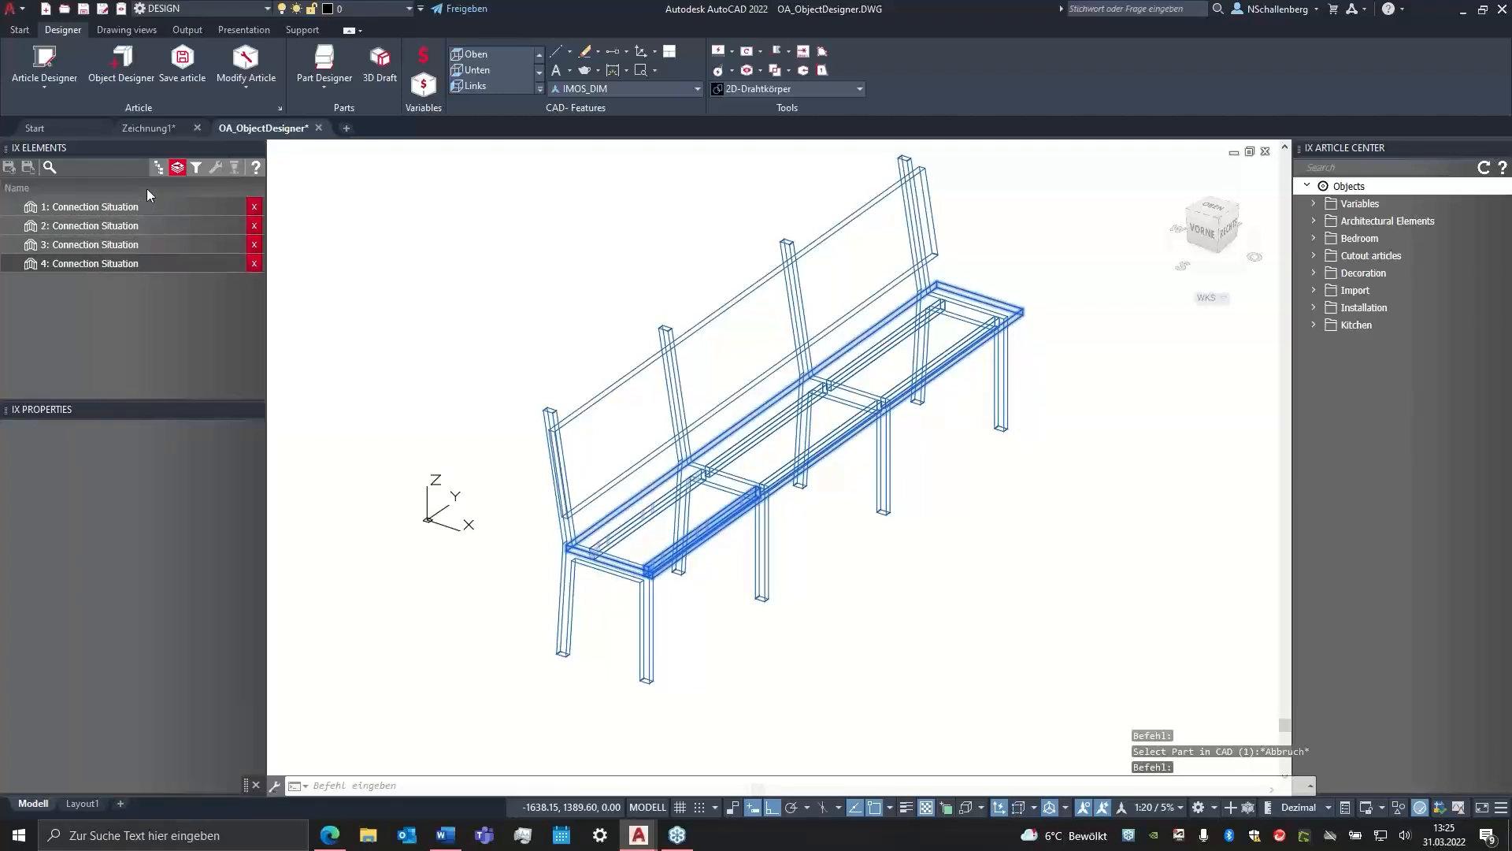
click(156, 168)
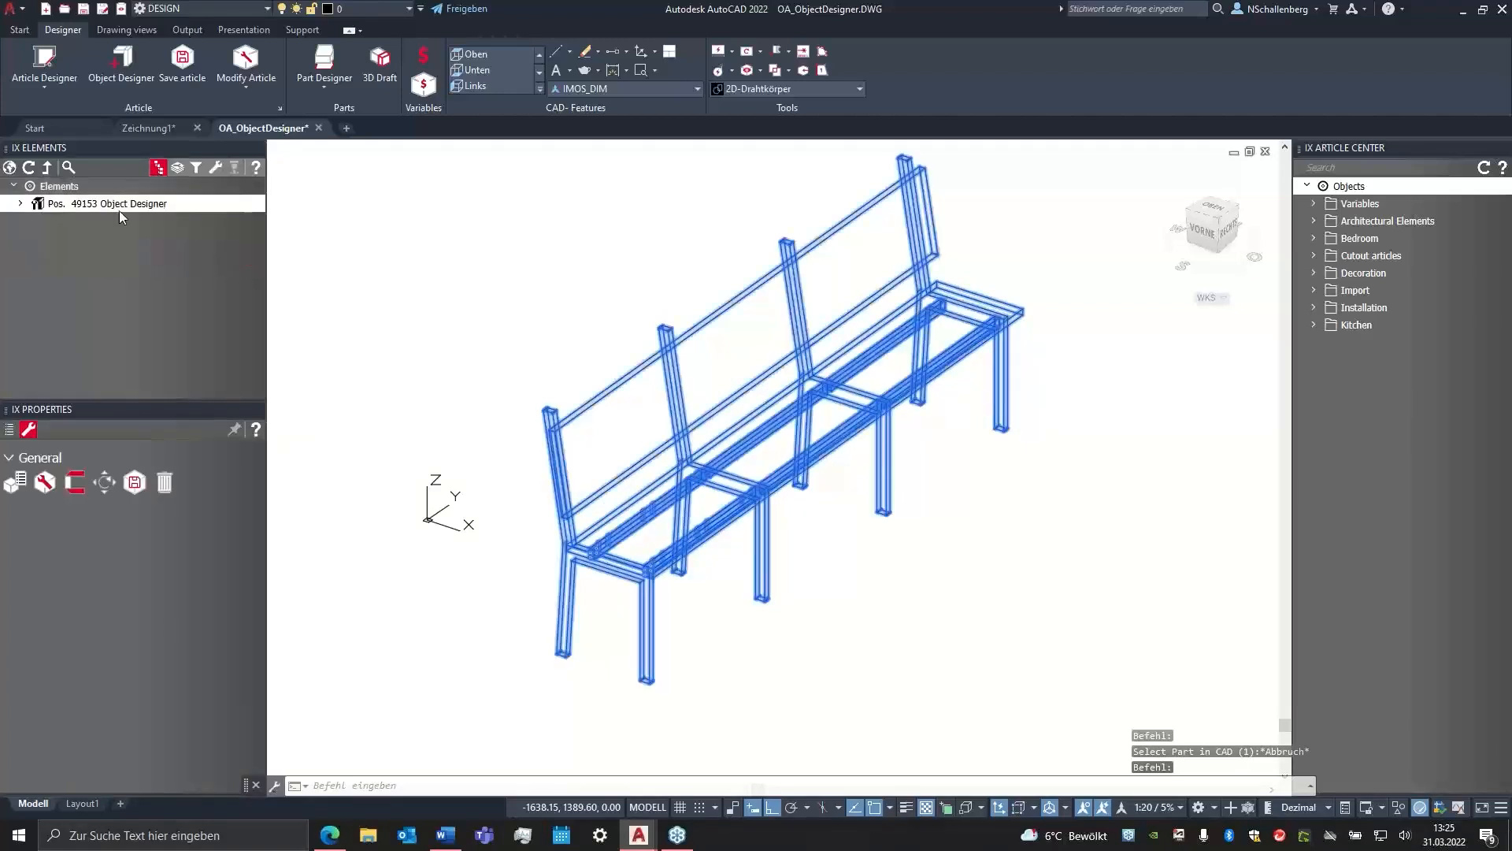
click(116, 267)
middle_drag(901, 331, 843, 363)
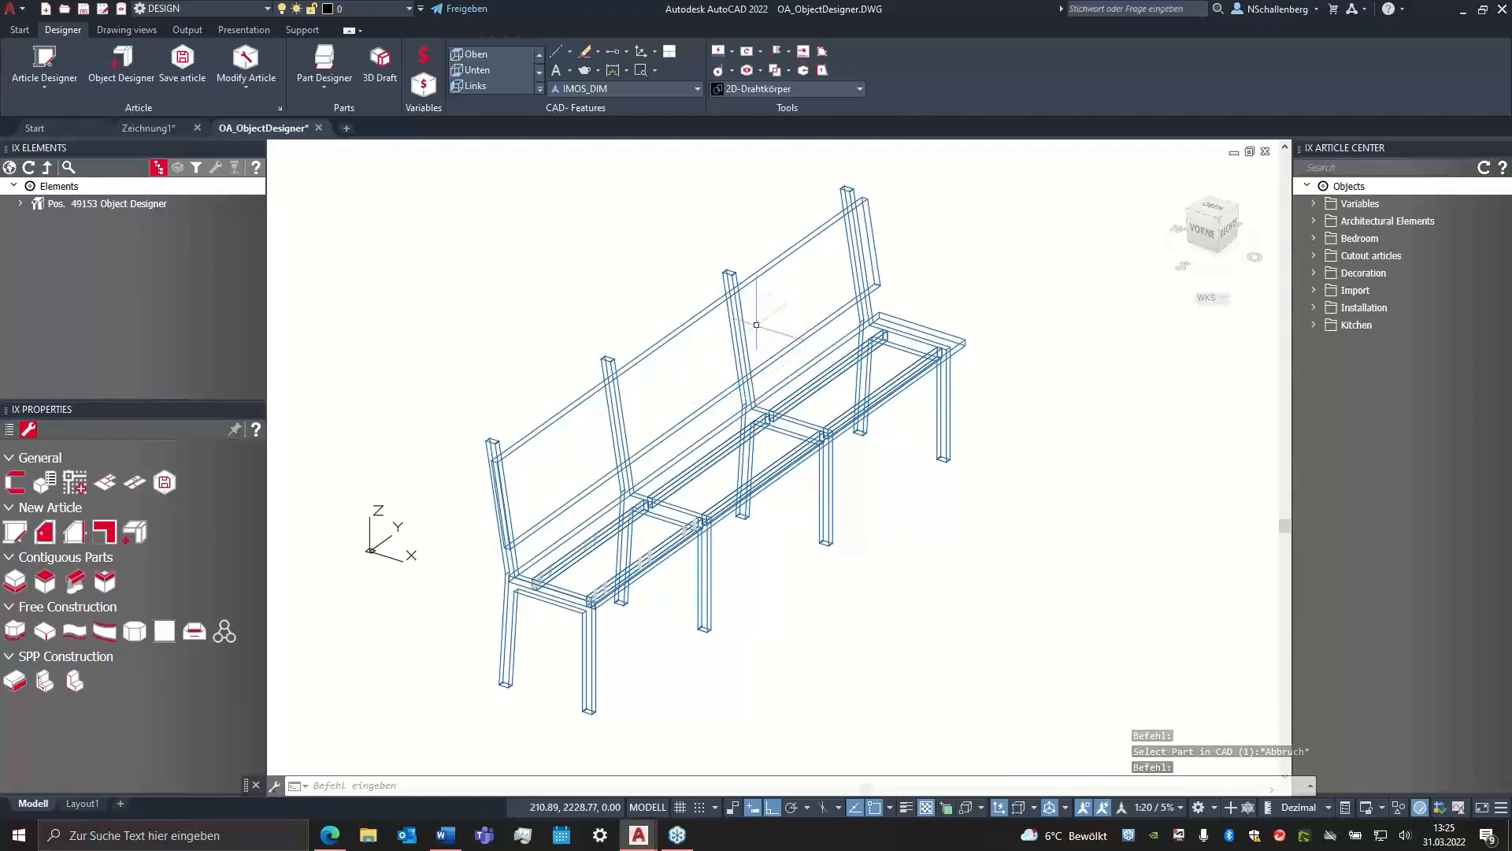
- Display the bench in the Realistic visual style and view it from a lower 3D angle
click(755, 89)
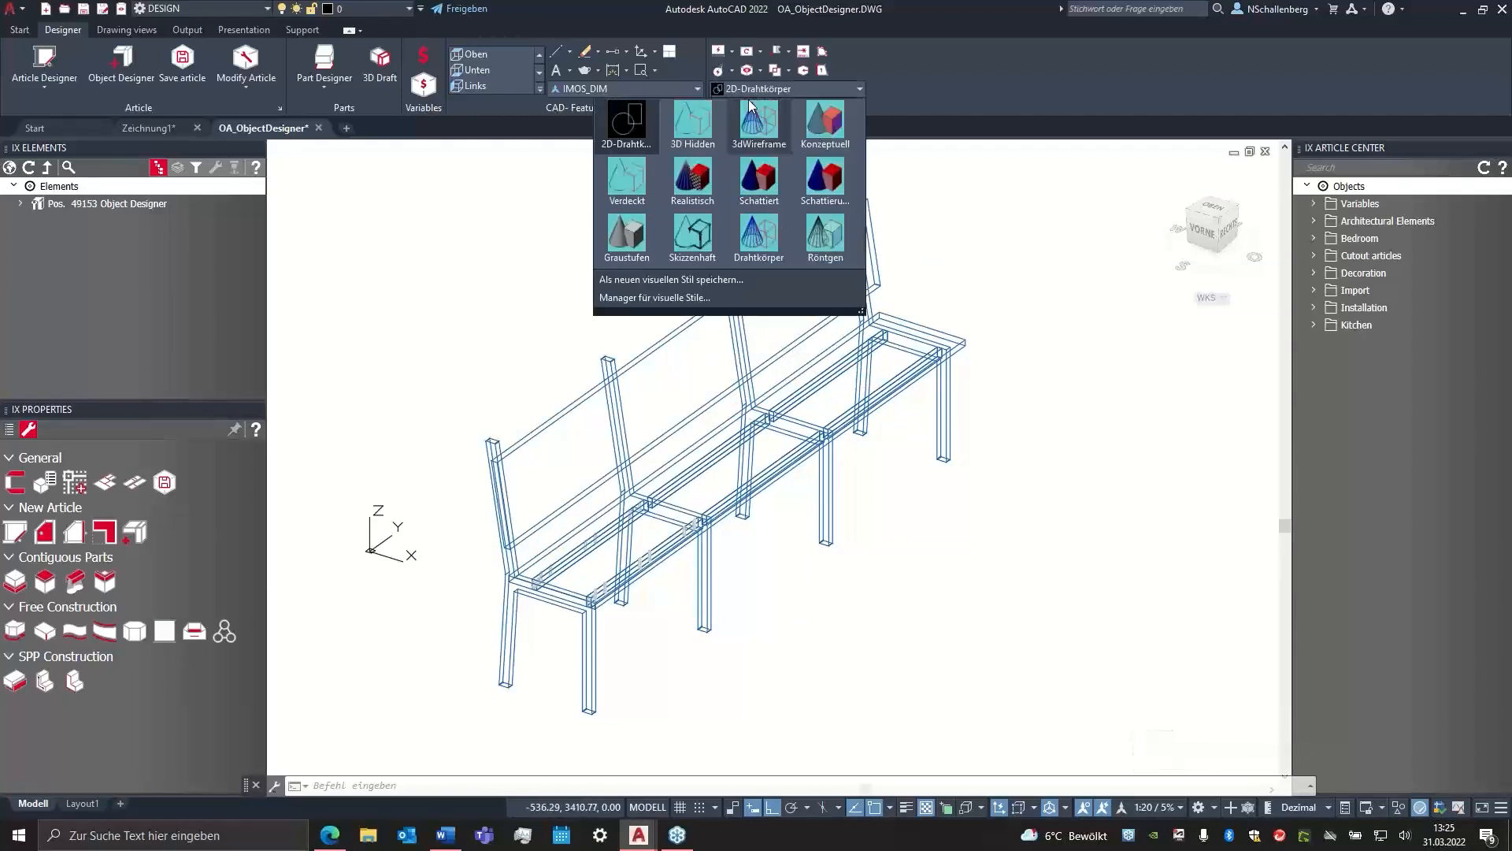
click(690, 190)
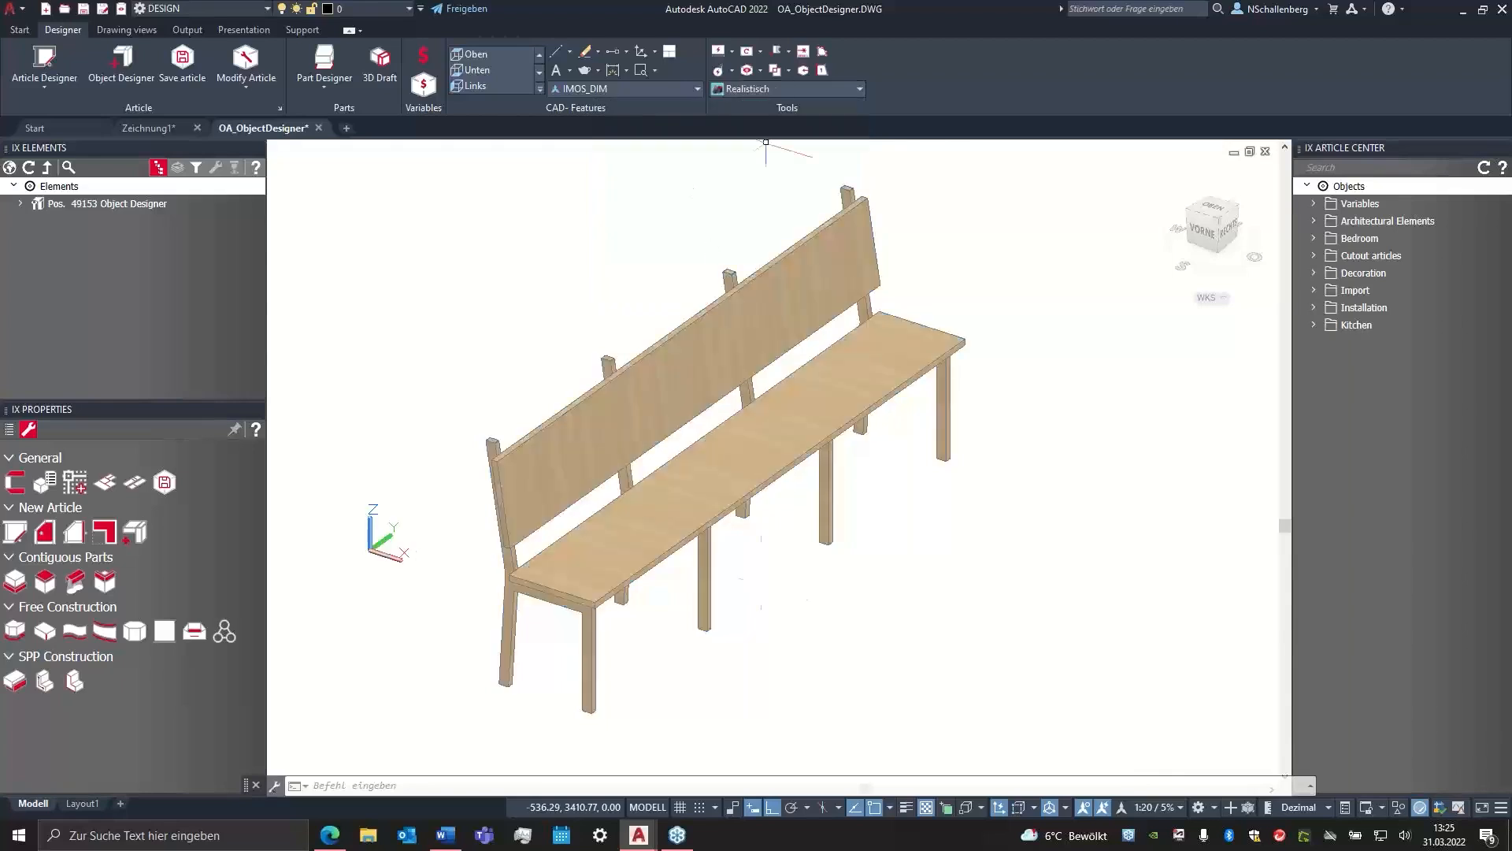
shift+middle_drag(704, 585, 760, 526)
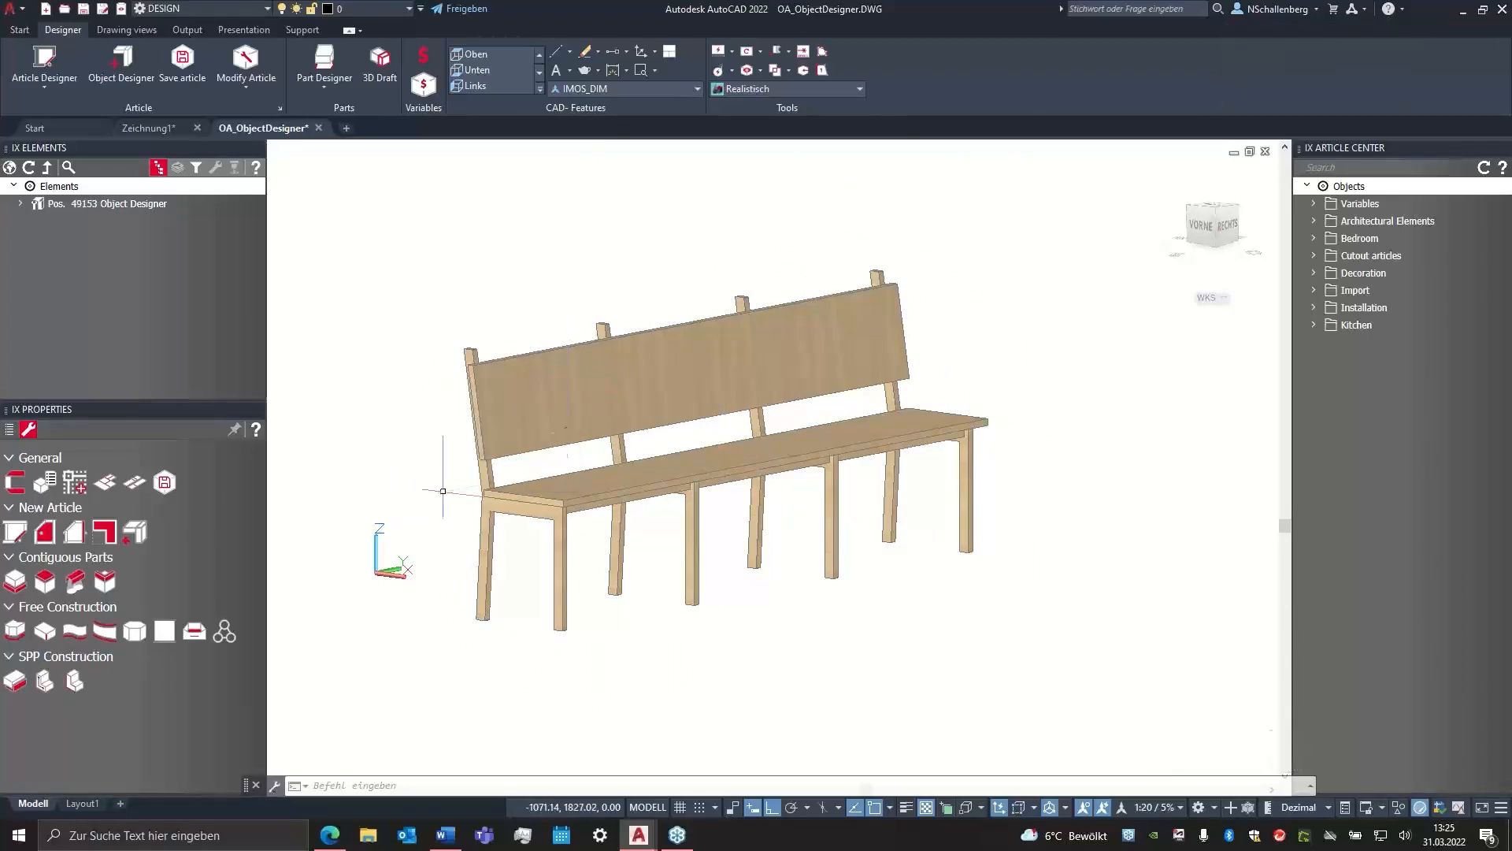
- Save the bench article to the article library's root under the name OA_Indoor_Bench_OD
click(97, 204)
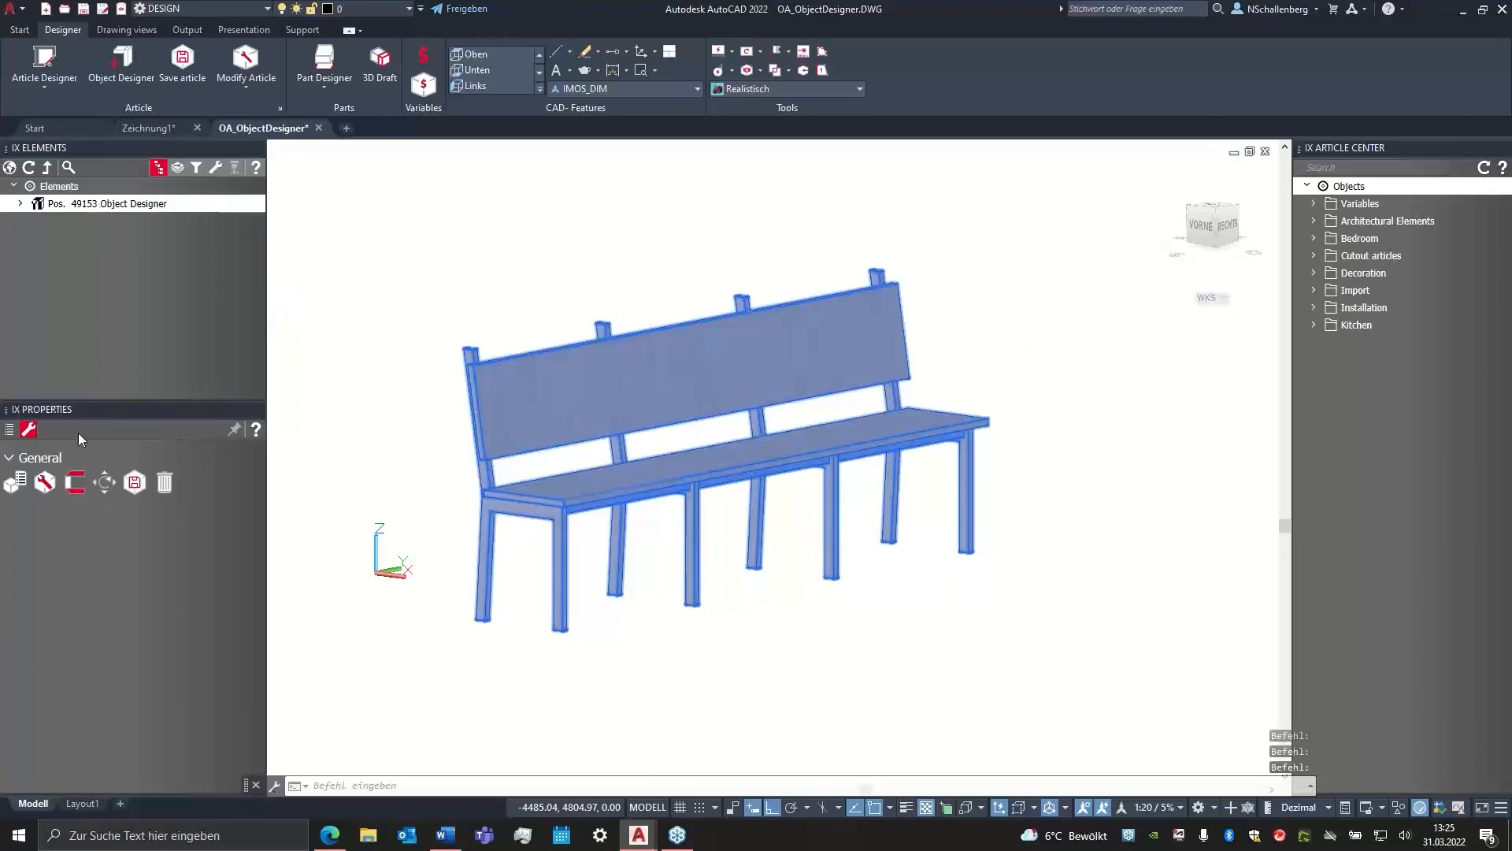
click(134, 482)
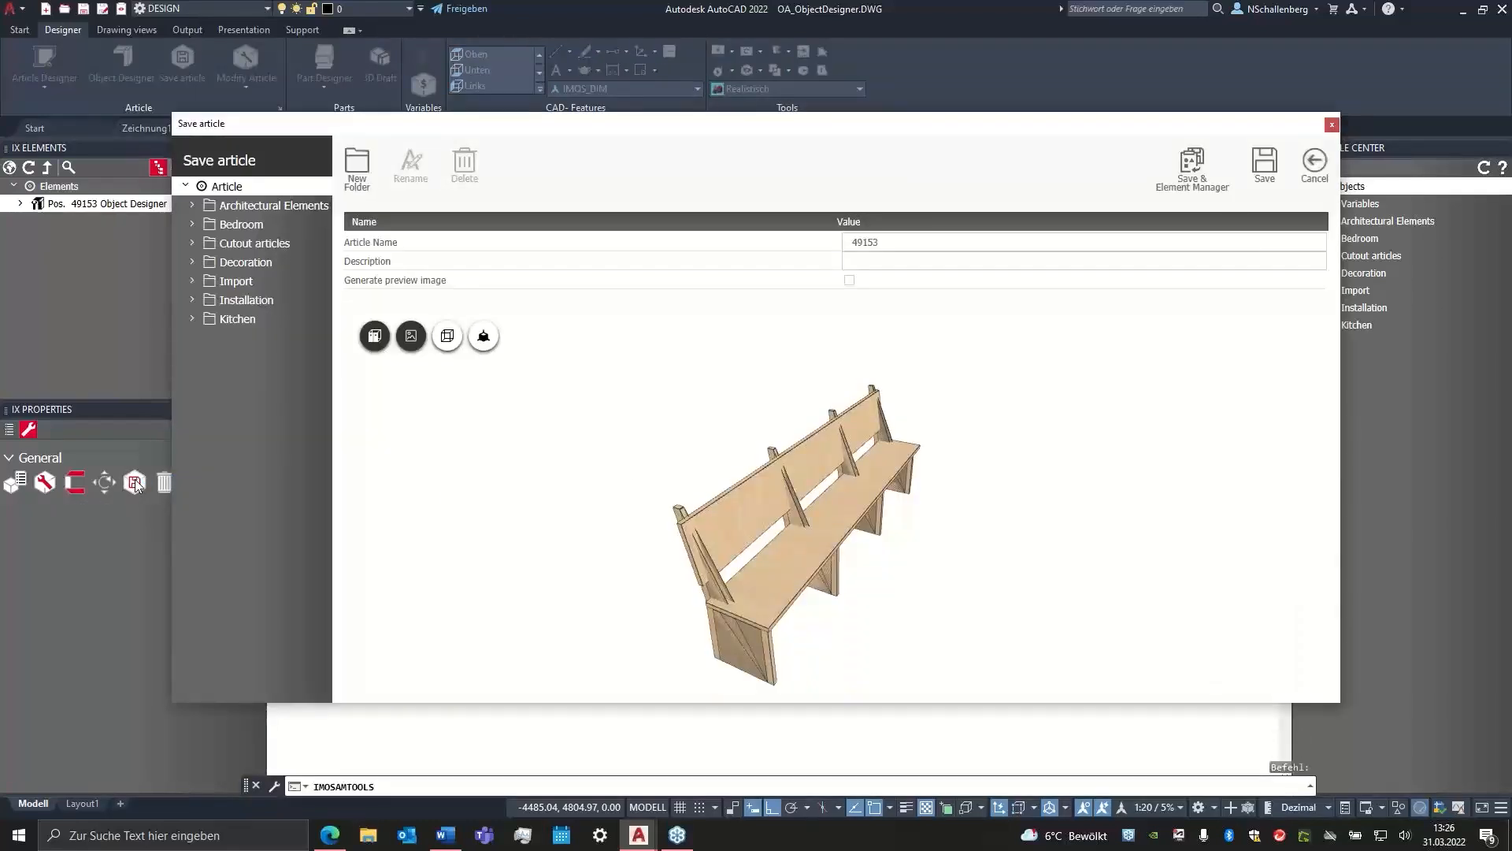
click(887, 241)
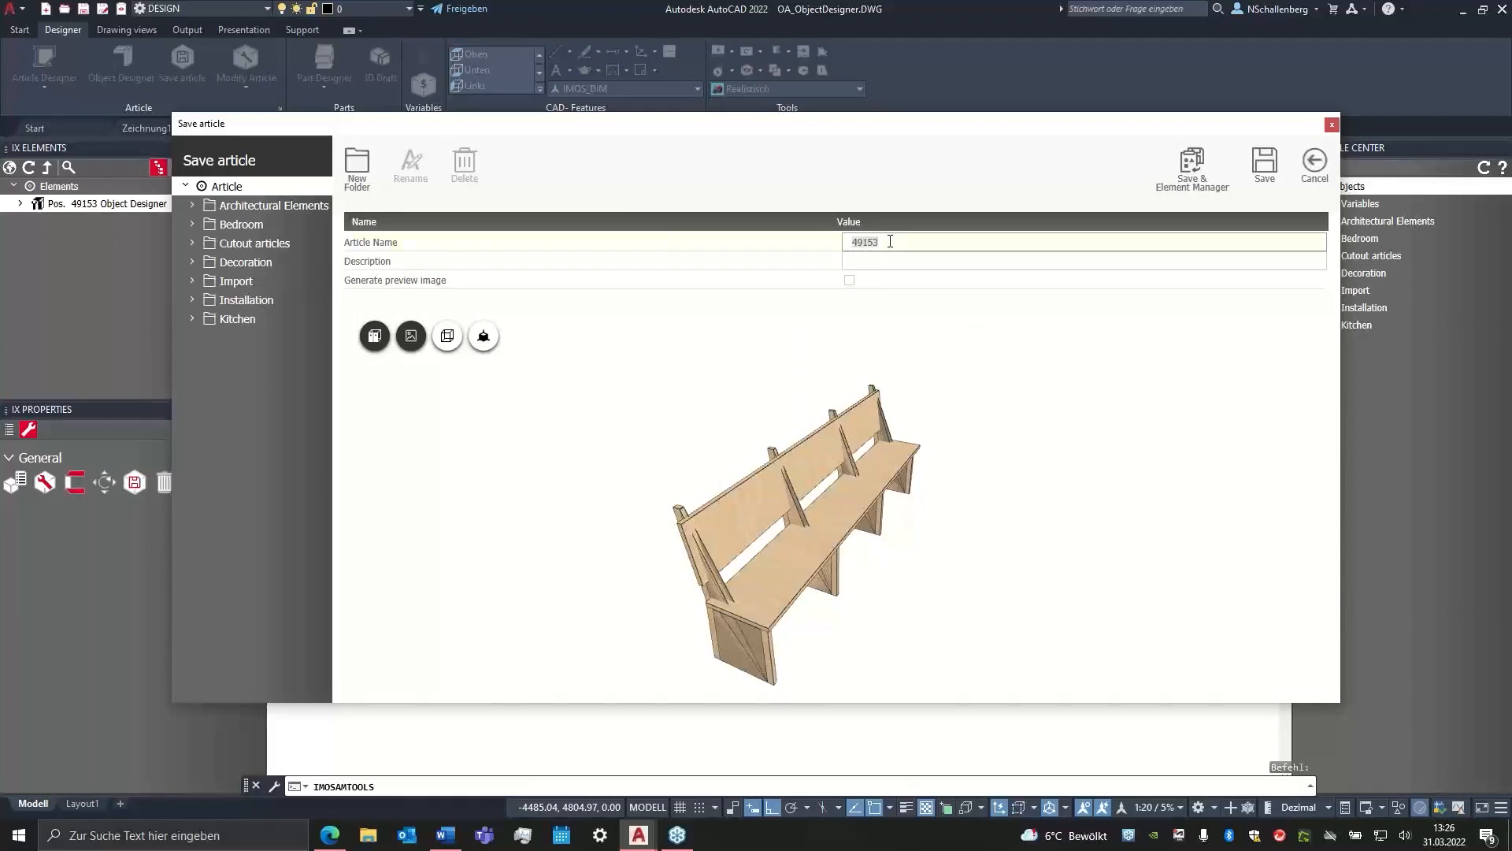
text(OA_Indoor_Bench_OD)
click(1265, 165)
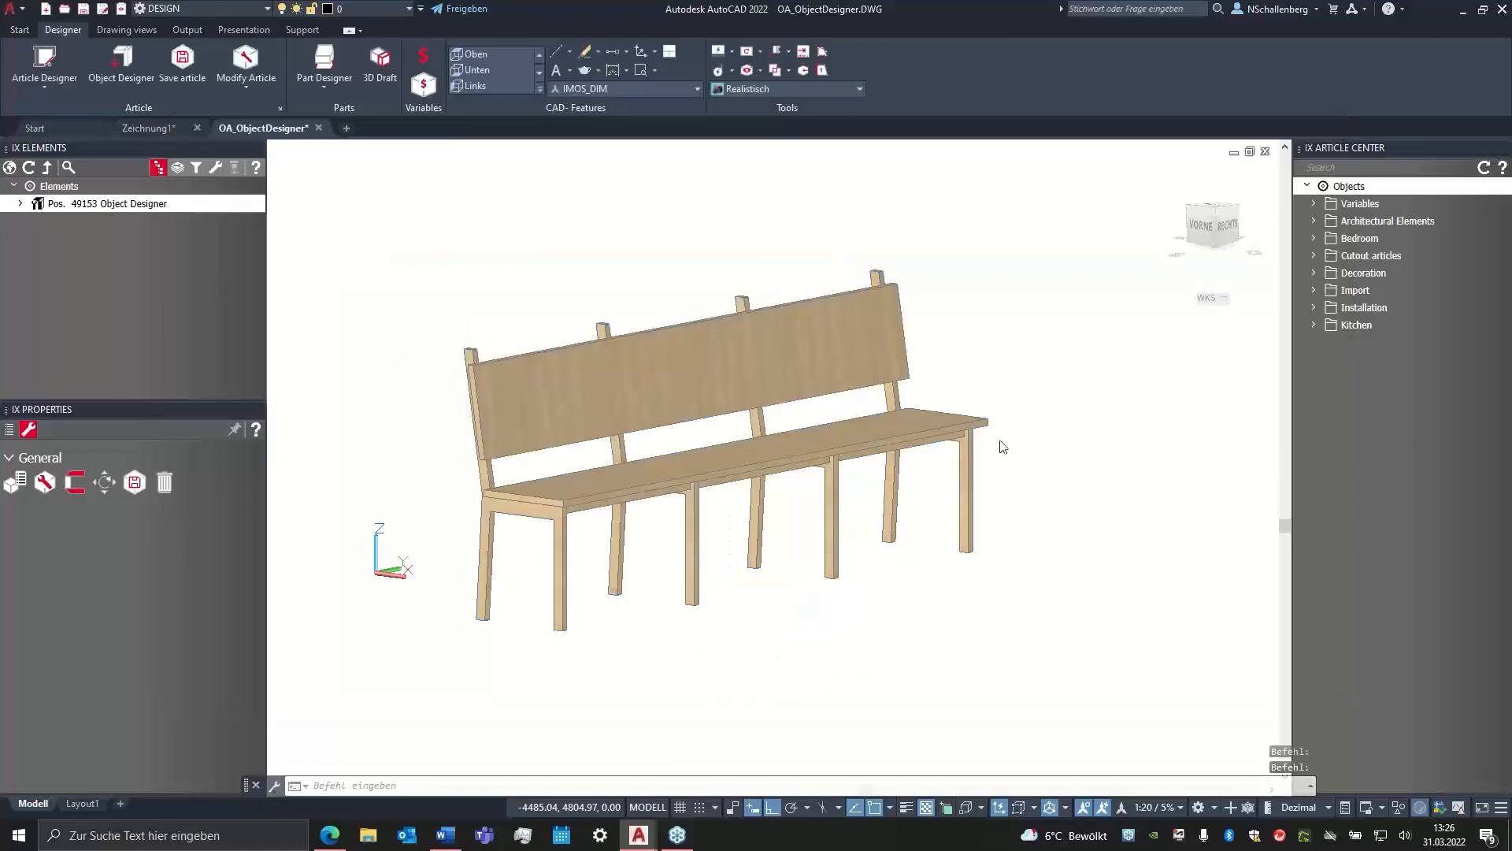
- Insert two copies of the saved OA_Indoor_Bench_OD article into the drawing beside the original bench
scroll(878, 416, down, 3)
shift+middle_drag(962, 328, 906, 356)
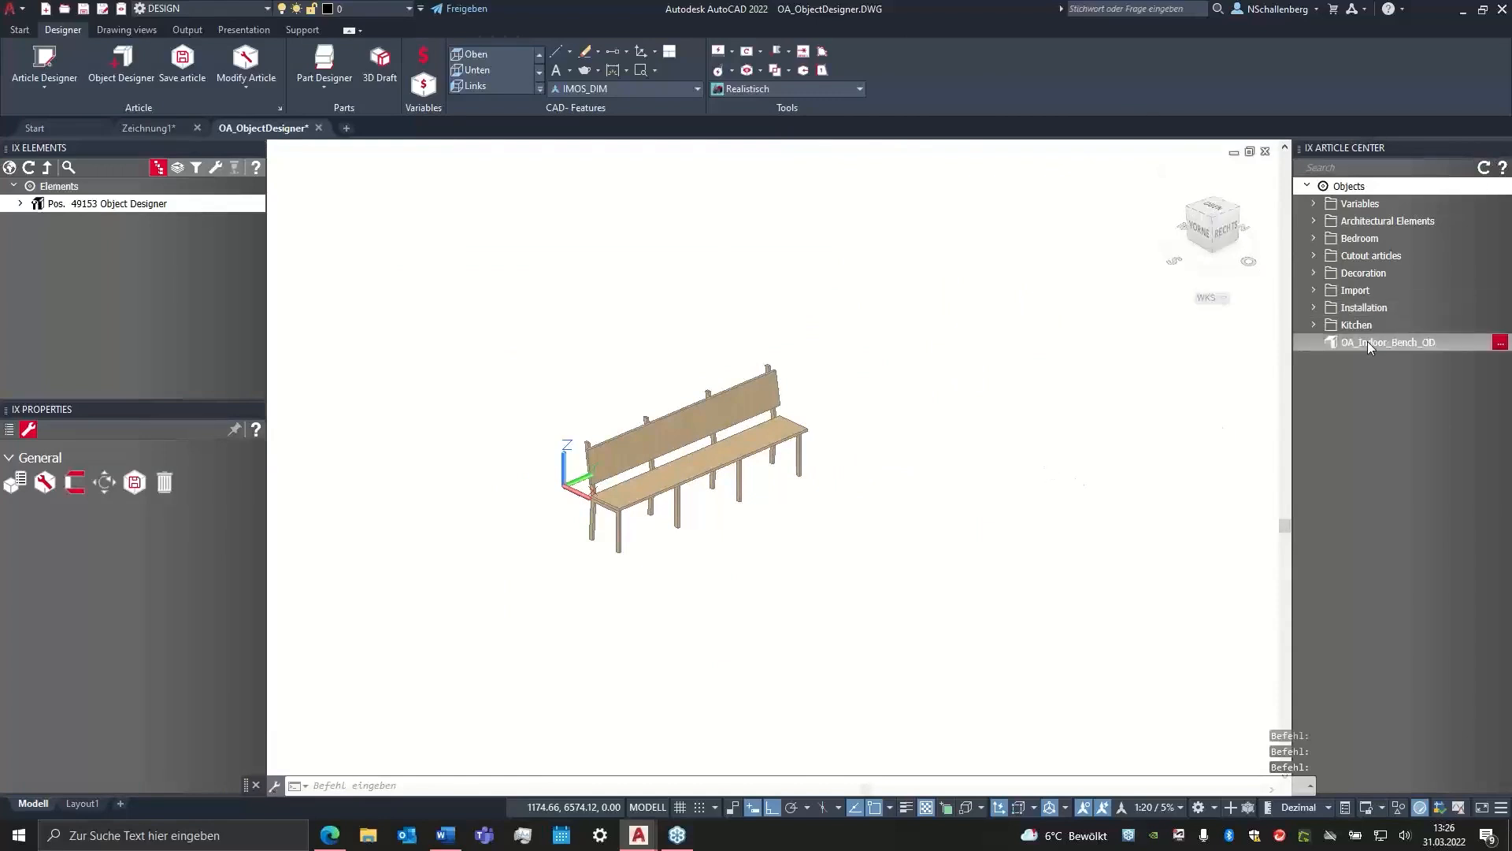
click(1368, 342)
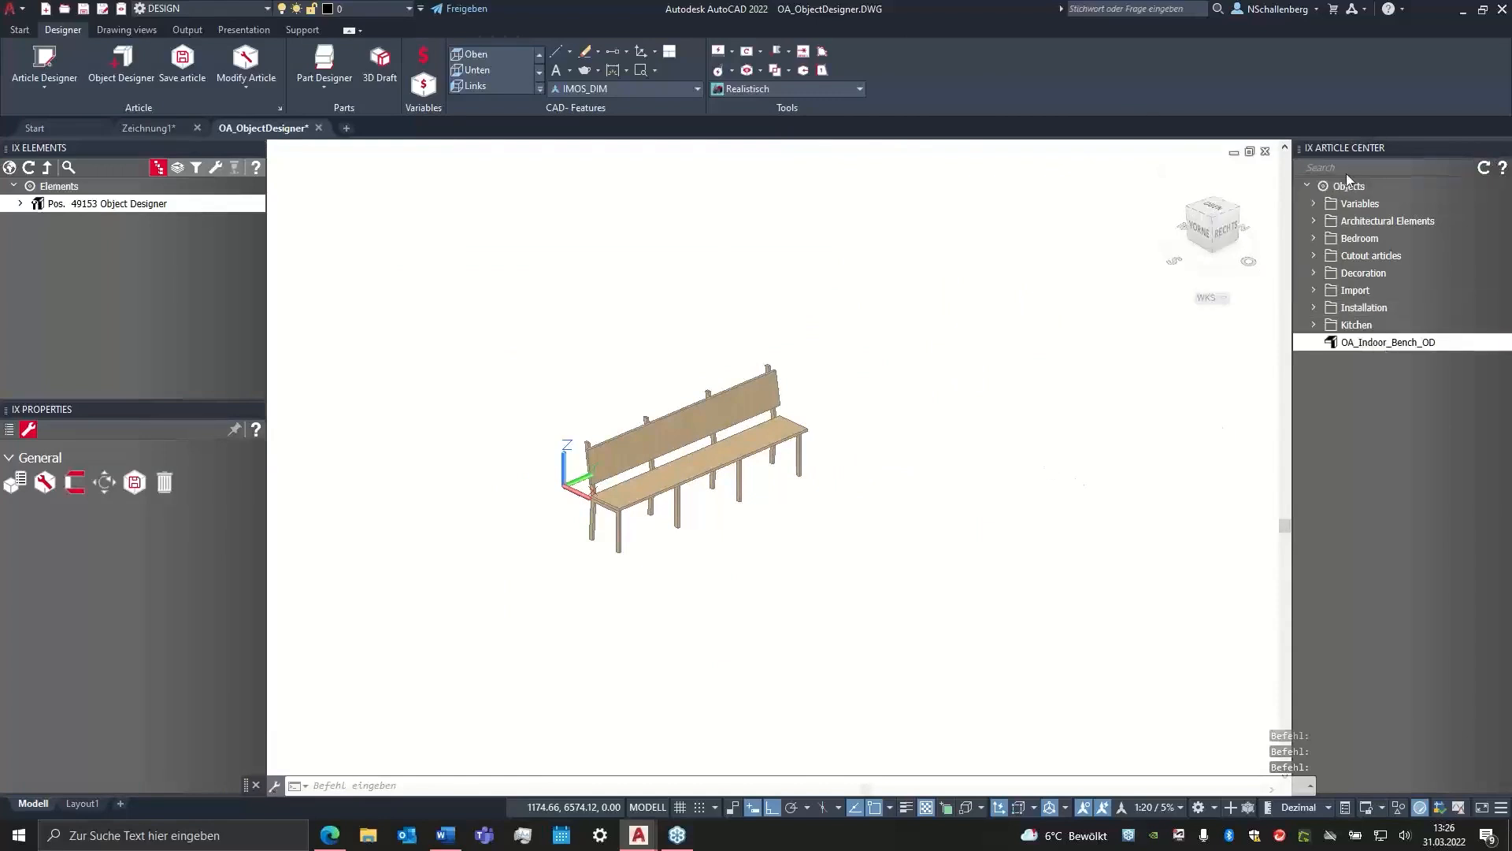
double_click(1388, 343)
middle_drag(986, 436, 895, 436)
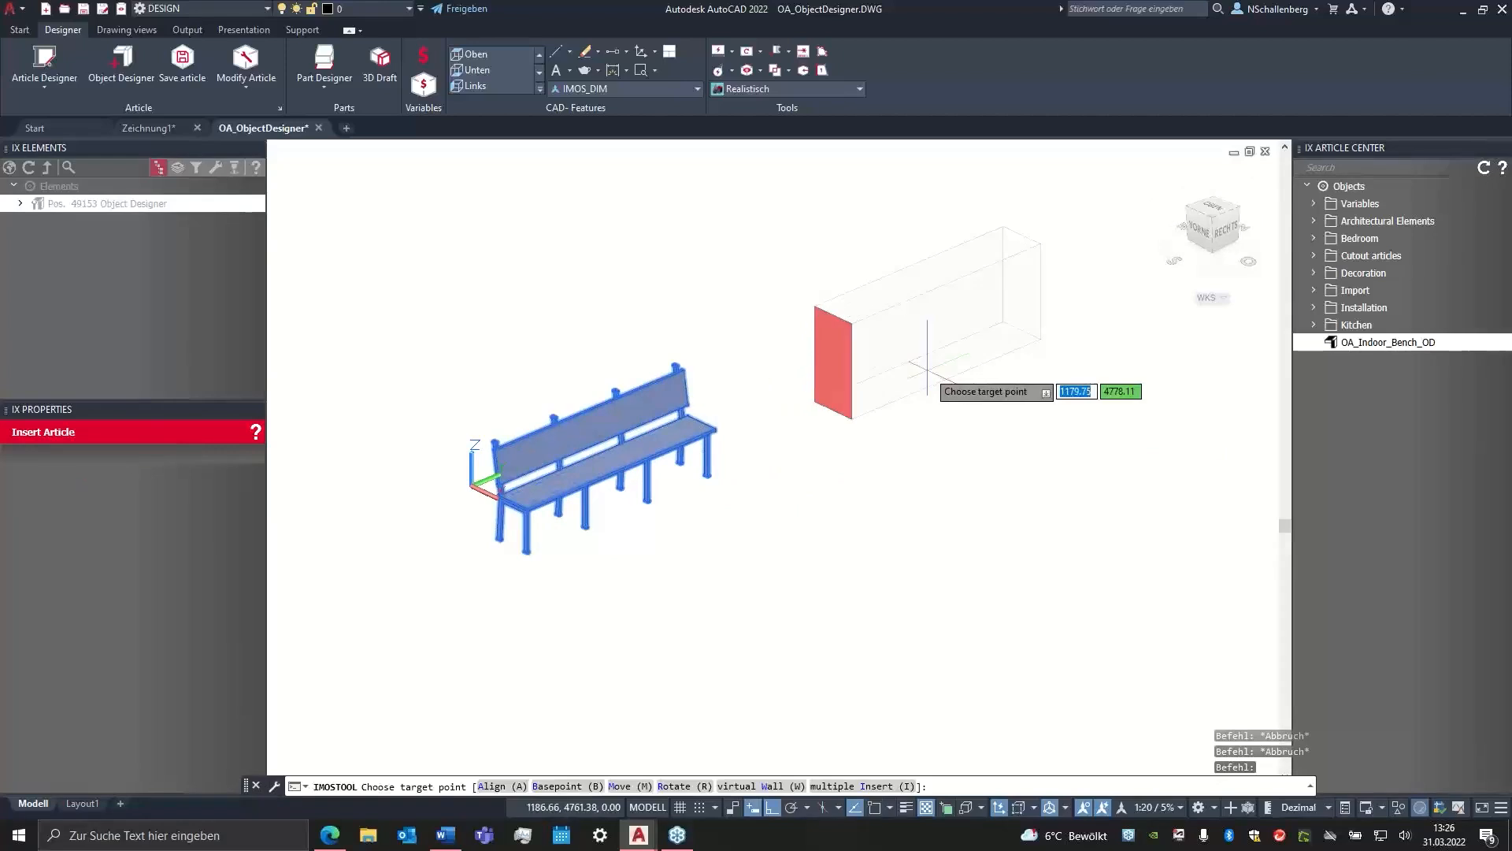
click(928, 368)
double_click(1377, 348)
middle_drag(1036, 348, 828, 478)
click(999, 385)
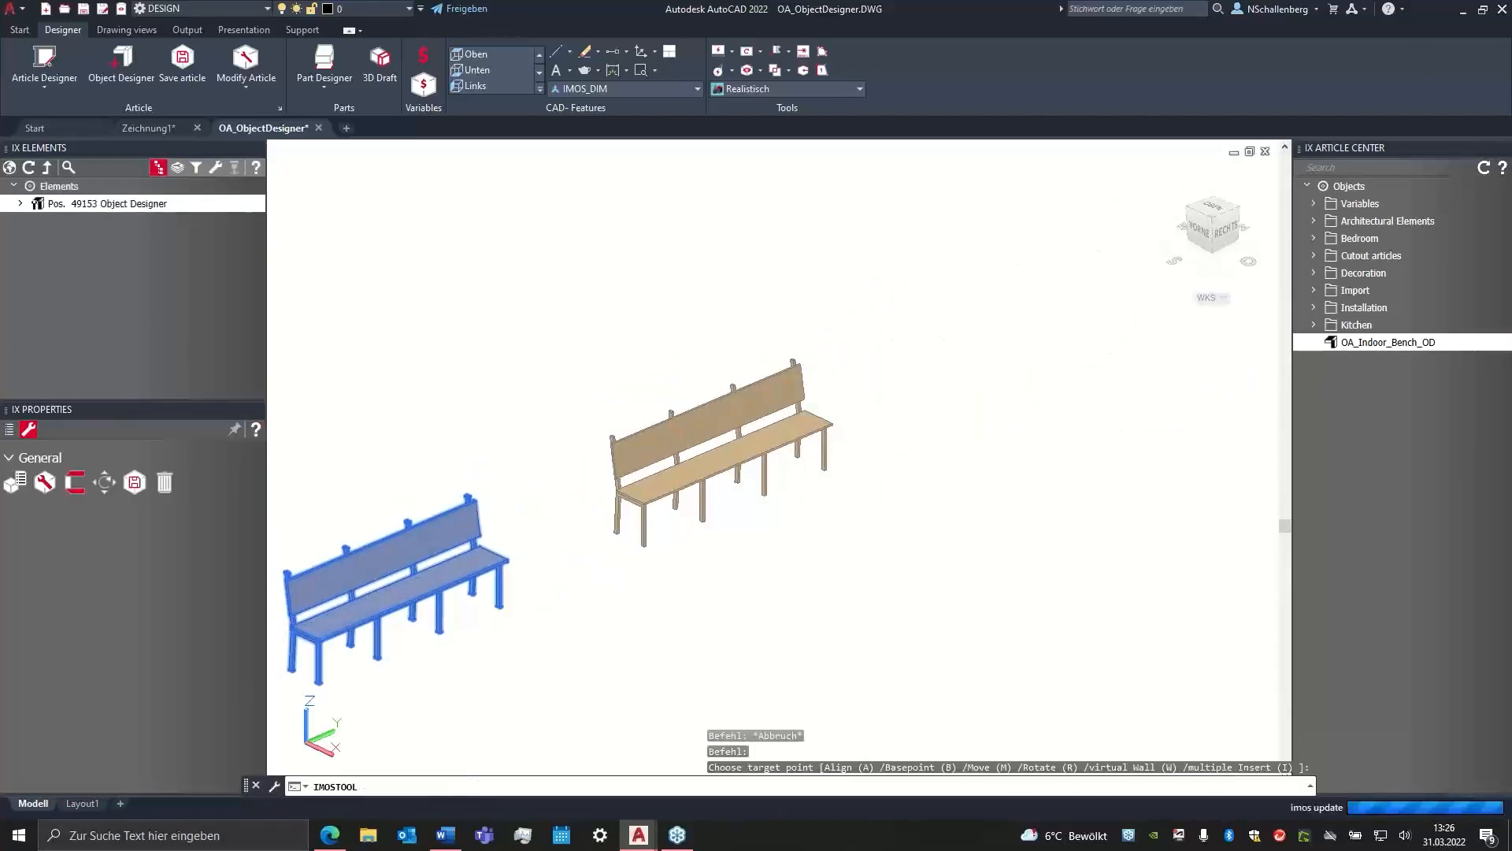
- Return to the top level of the element structure and reopen the original bench article for editing in the Object Designer
click(7, 169)
middle_drag(704, 516, 554, 529)
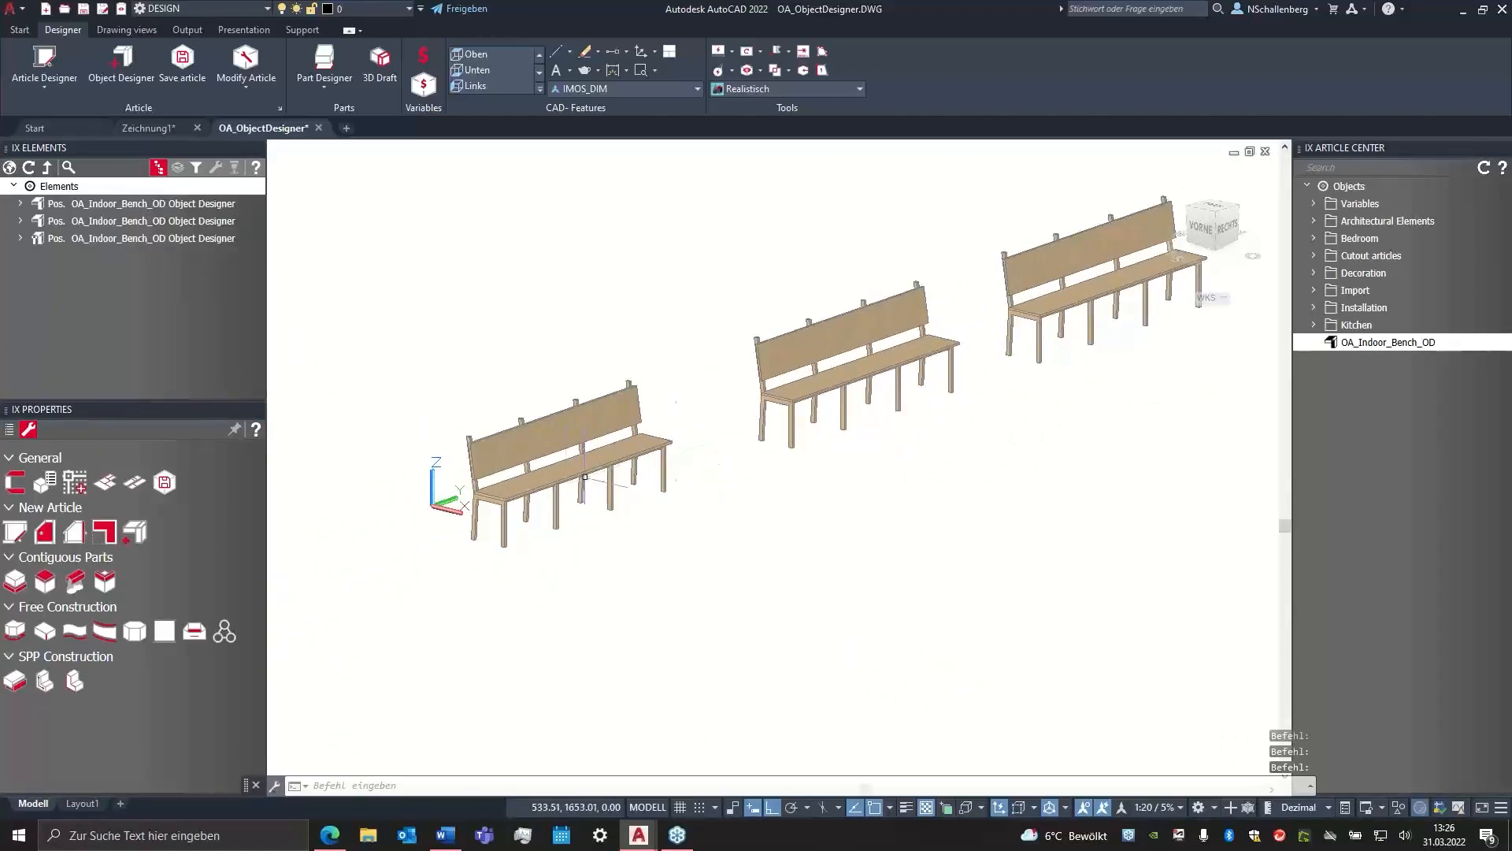
scroll(585, 477, up, 3)
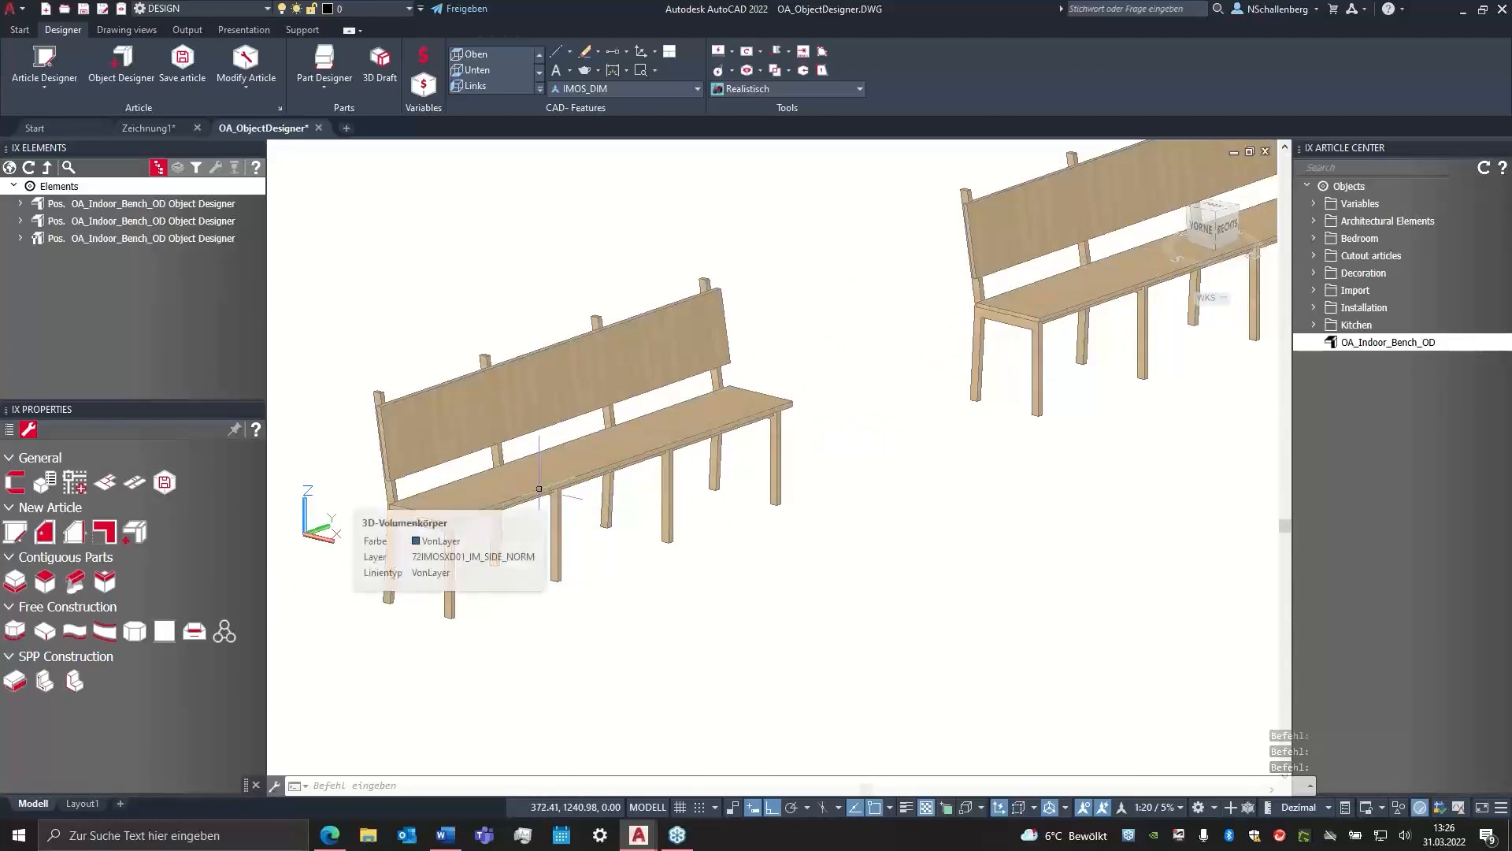
click(87, 240)
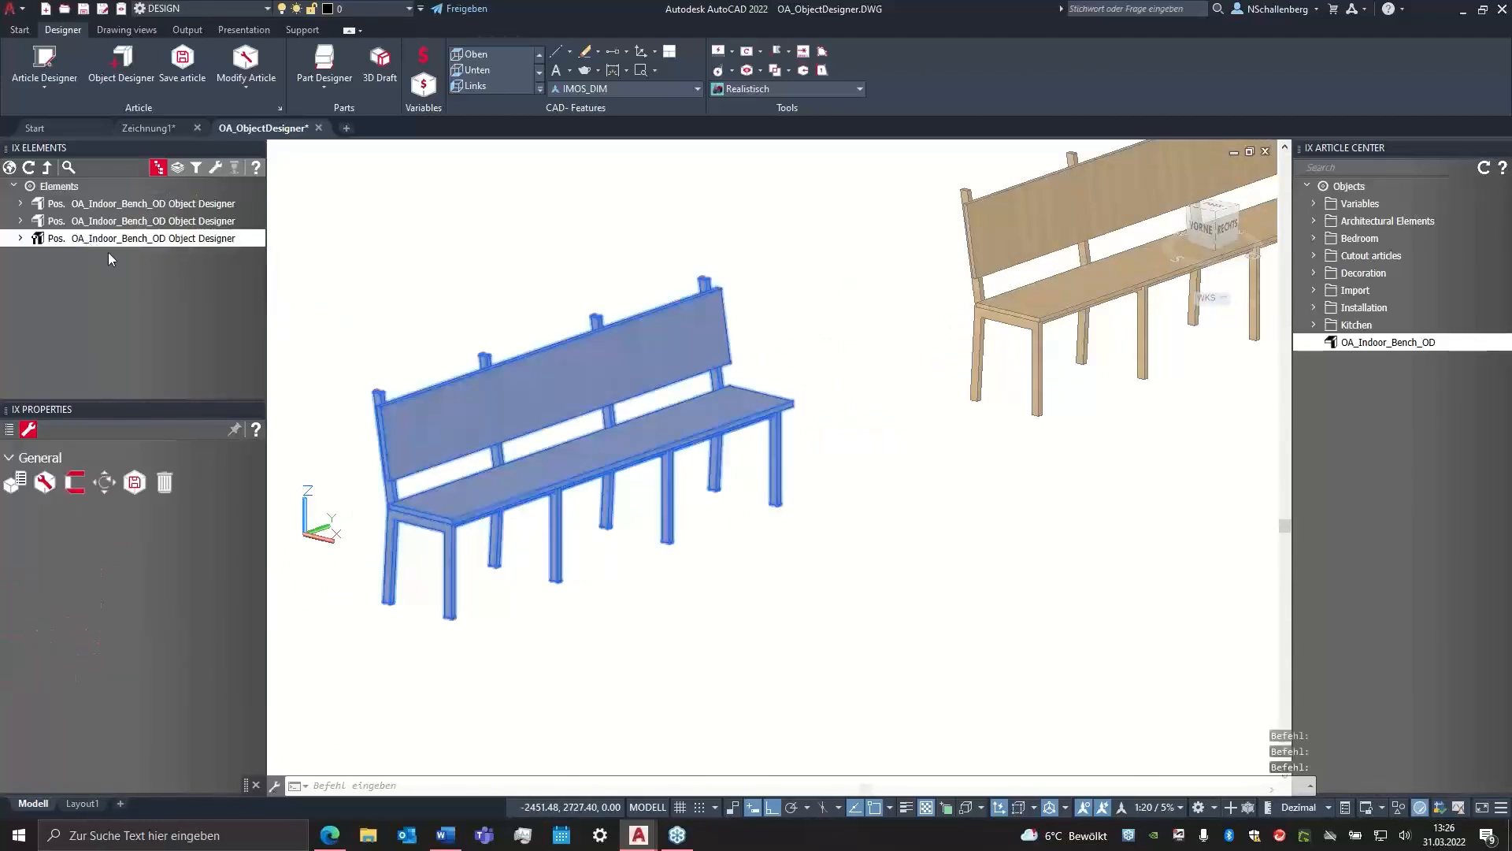
click(45, 483)
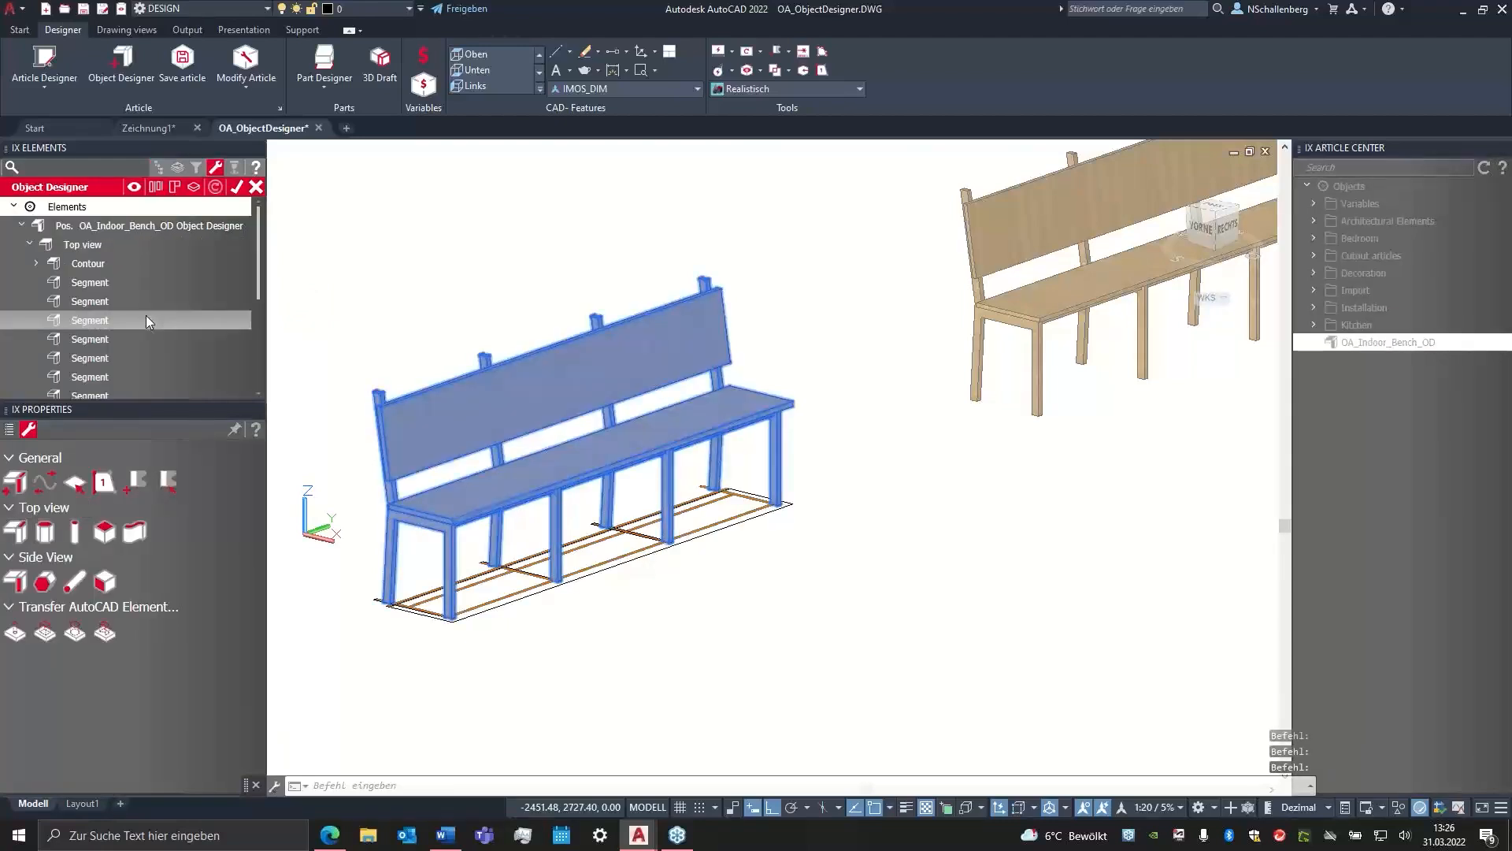
- Examine the bench's top view and side view segments in the structure together with their construction lines in the drawing
middle_drag(536, 441, 830, 471)
scroll(912, 428, down, 2)
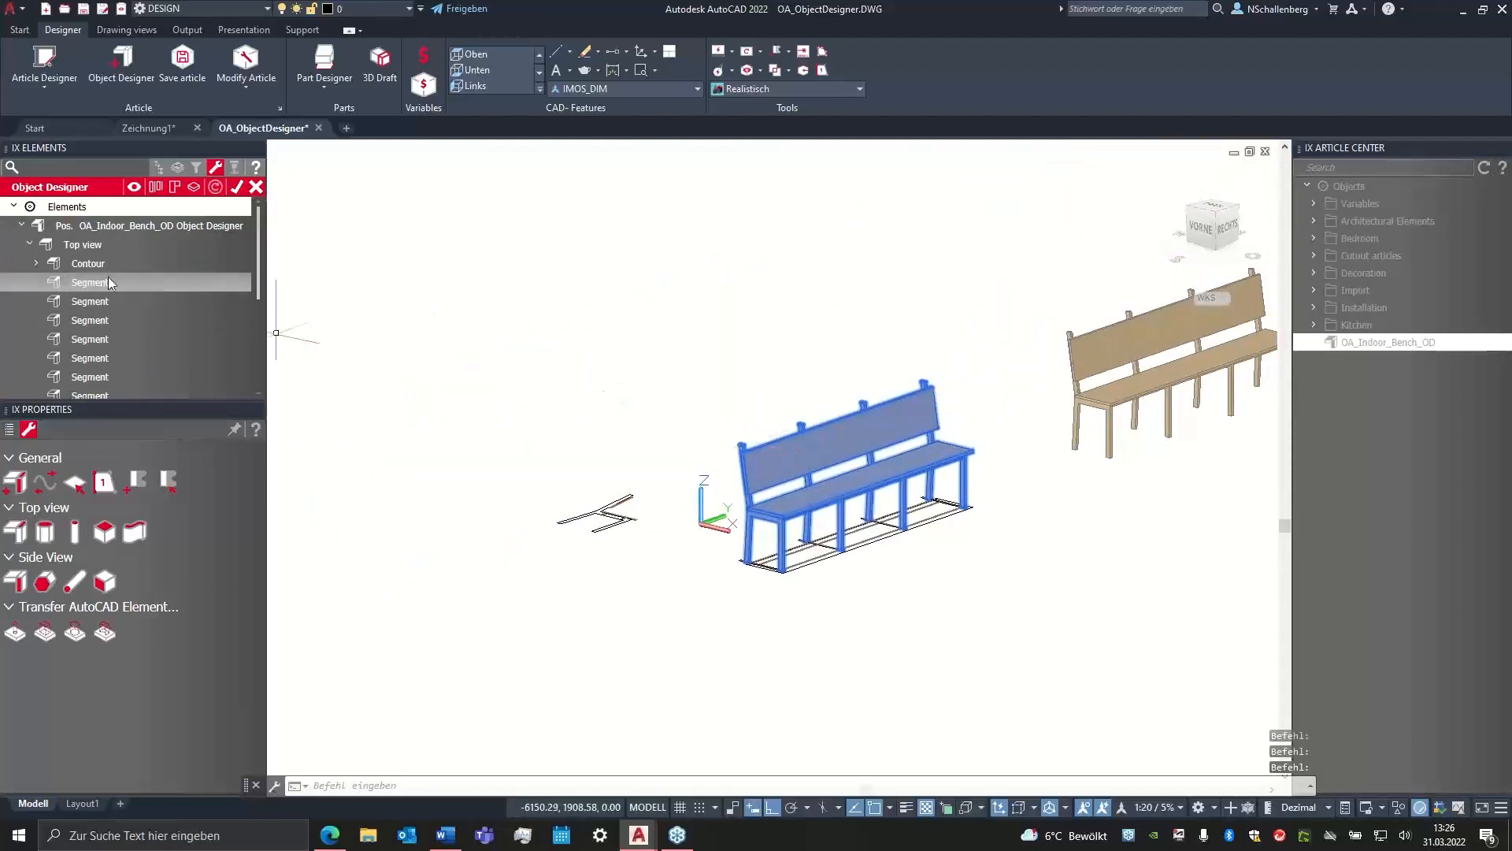
scroll(115, 276, down, 3)
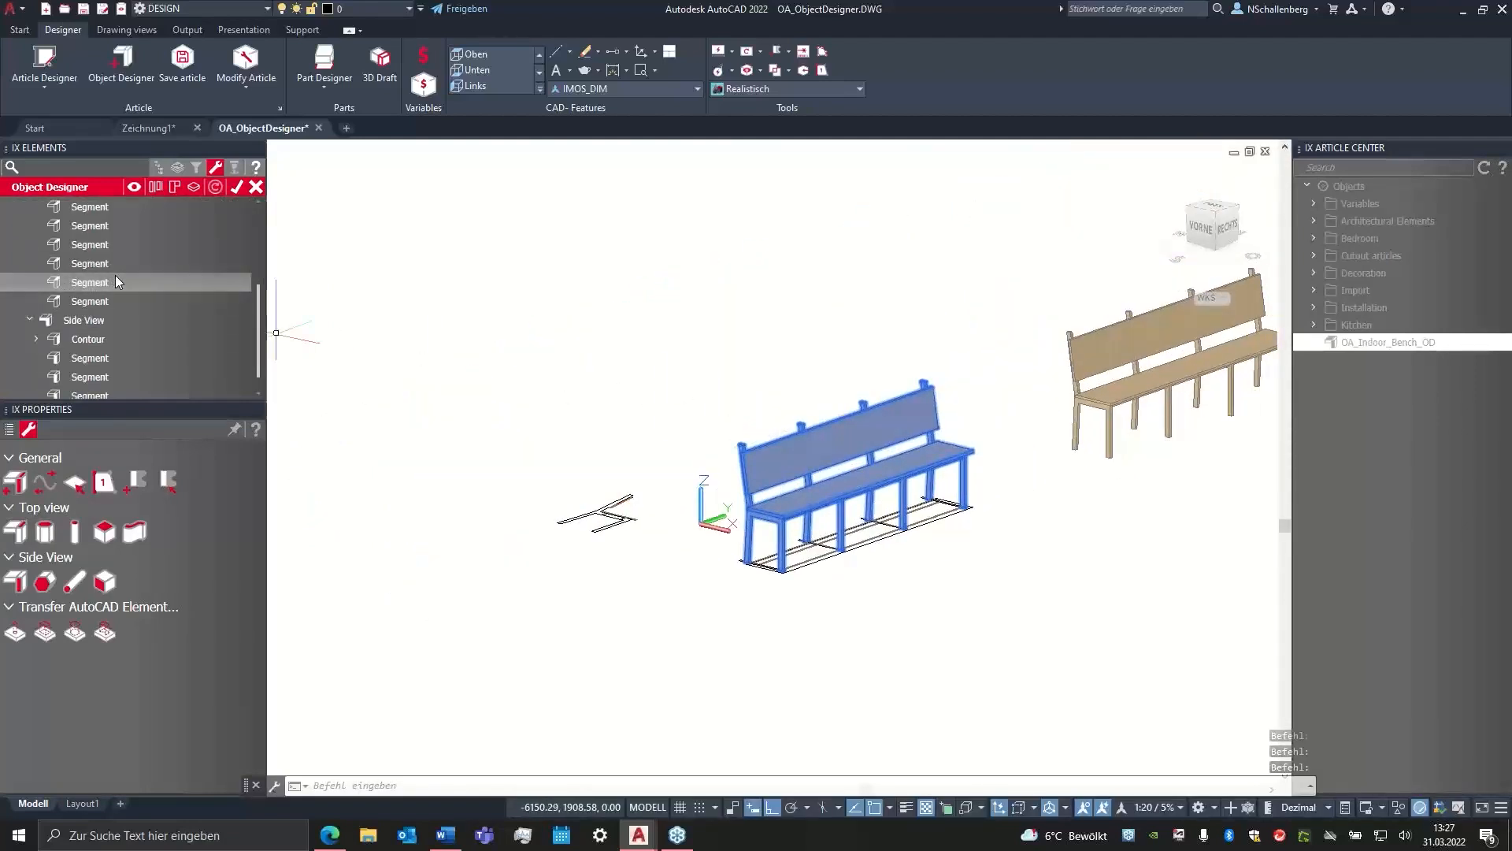
shift+middle_drag(631, 314, 675, 395)
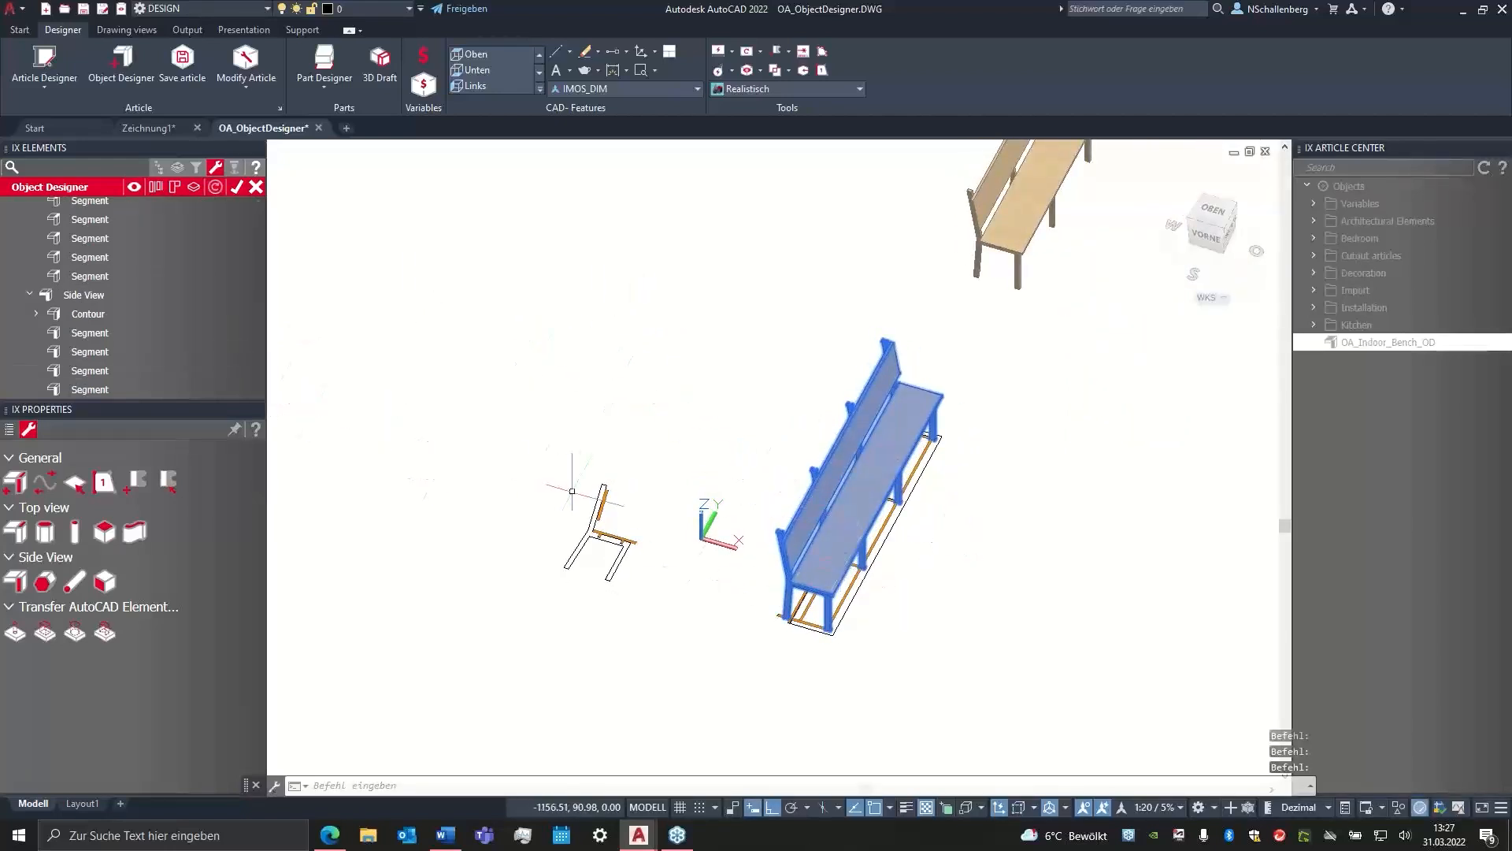
scroll(583, 492, up, 3)
scroll(602, 281, down, 4)
- Display the bench and its construction lines in the 2D wireframe visual style (2D-Drahtkörper)
click(827, 89)
click(626, 126)
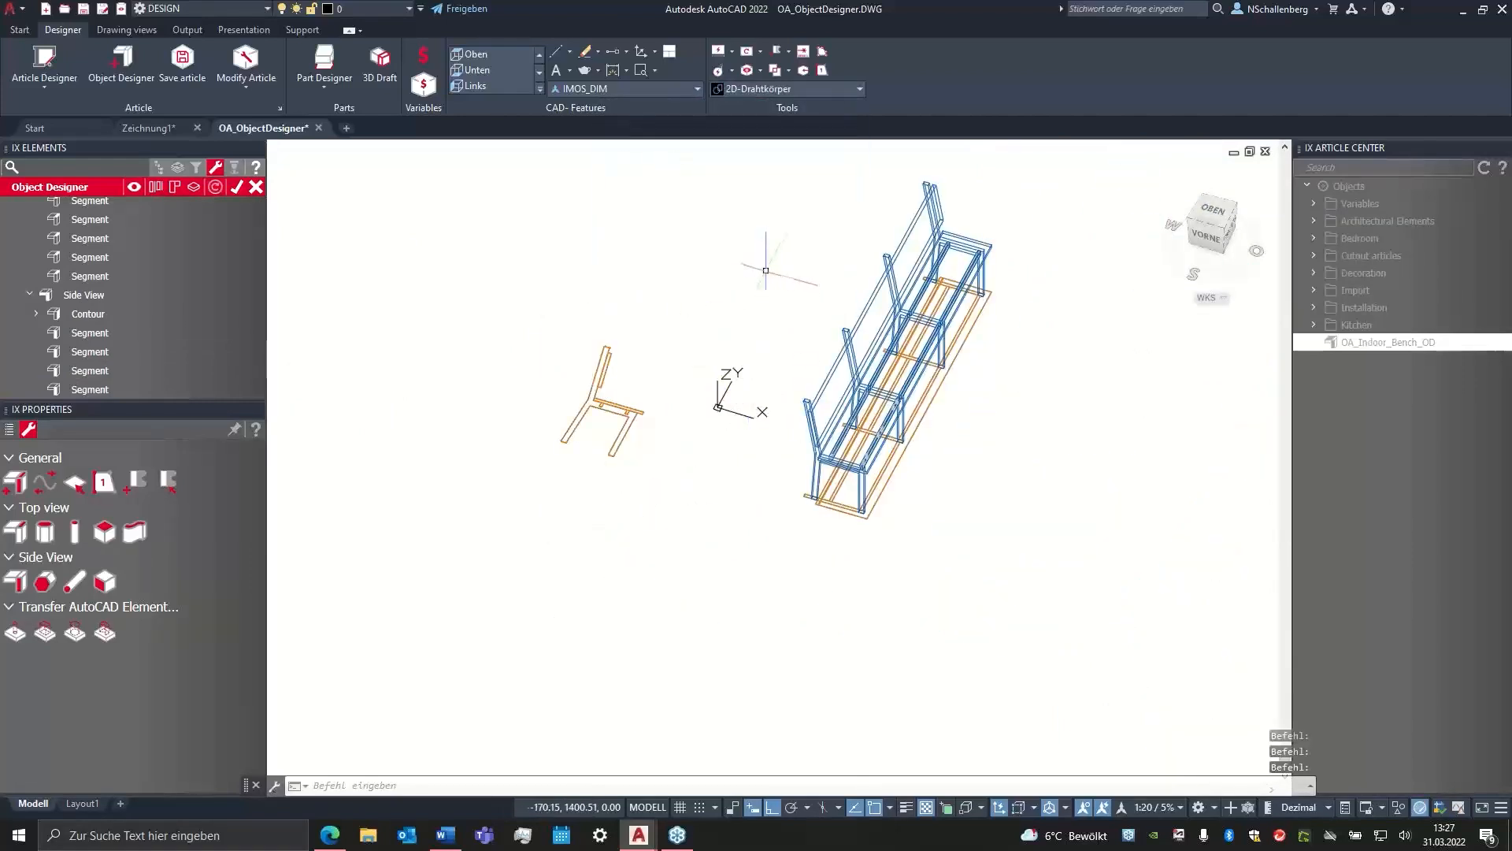
middle_drag(773, 256, 696, 292)
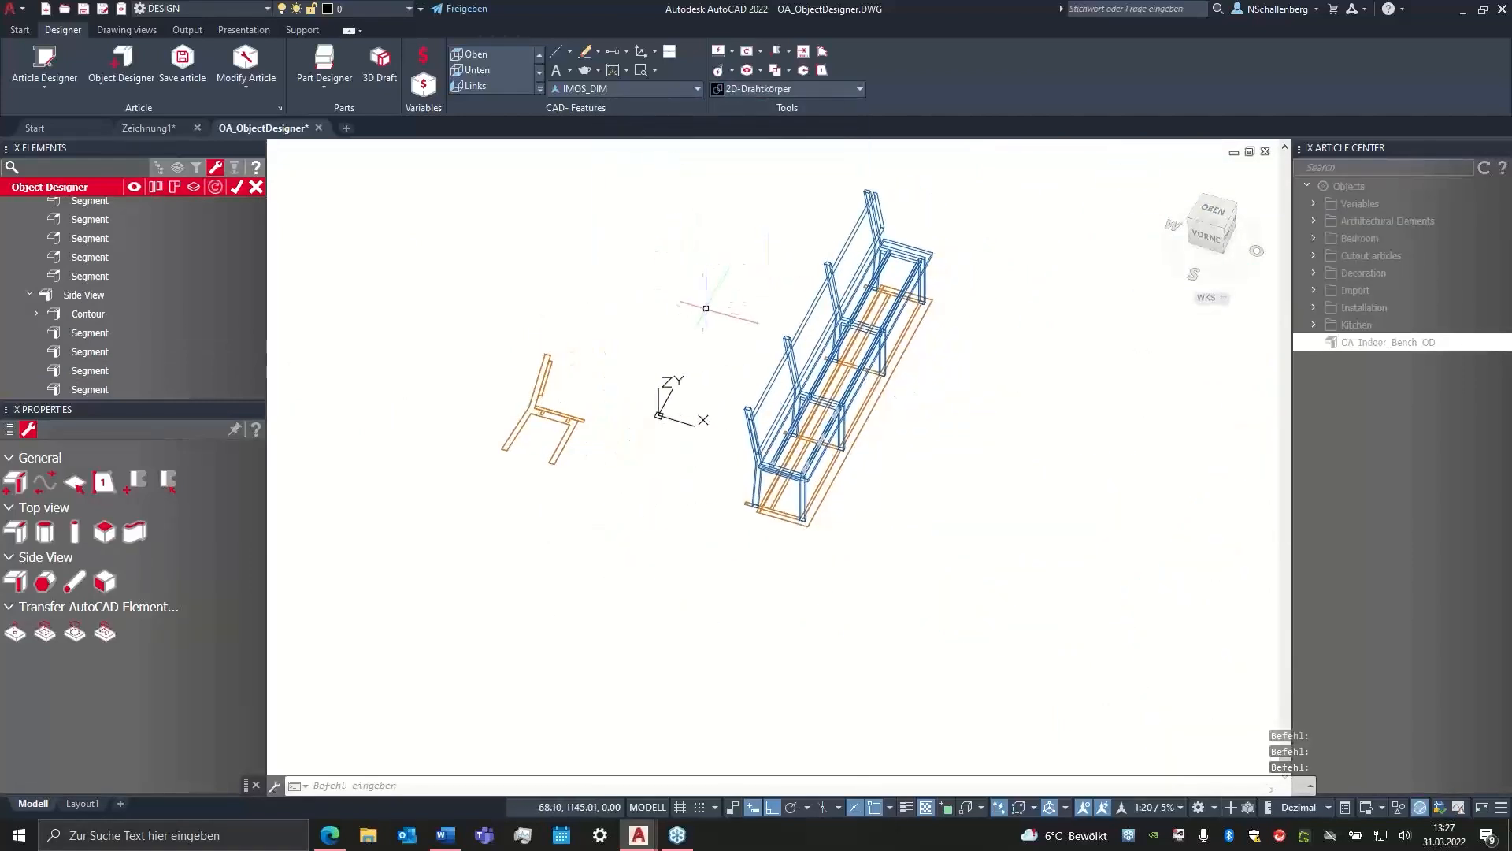
key(alt+Tab)
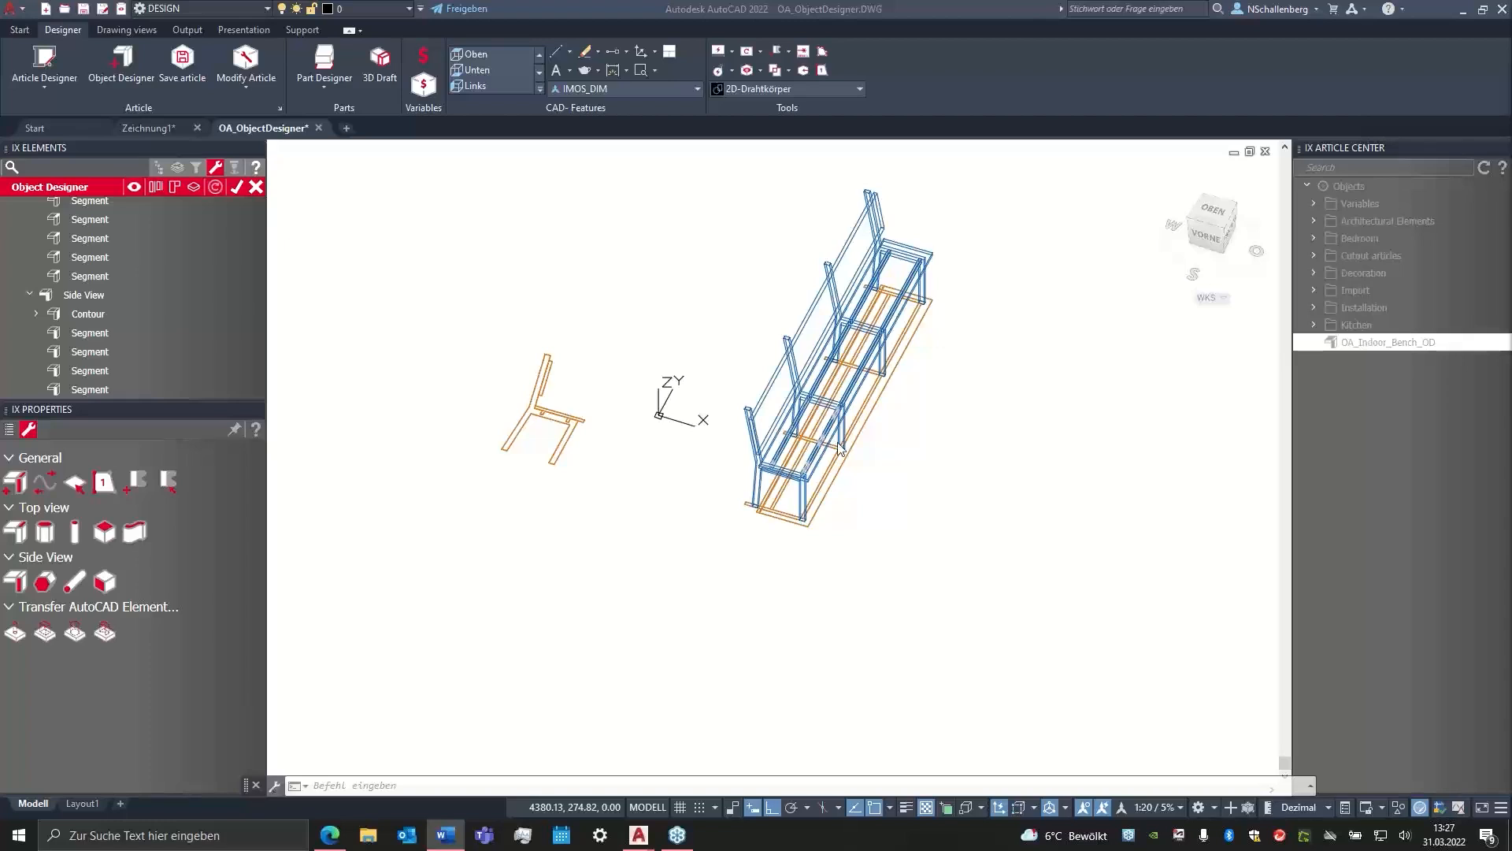
middle_drag(719, 326, 713, 434)
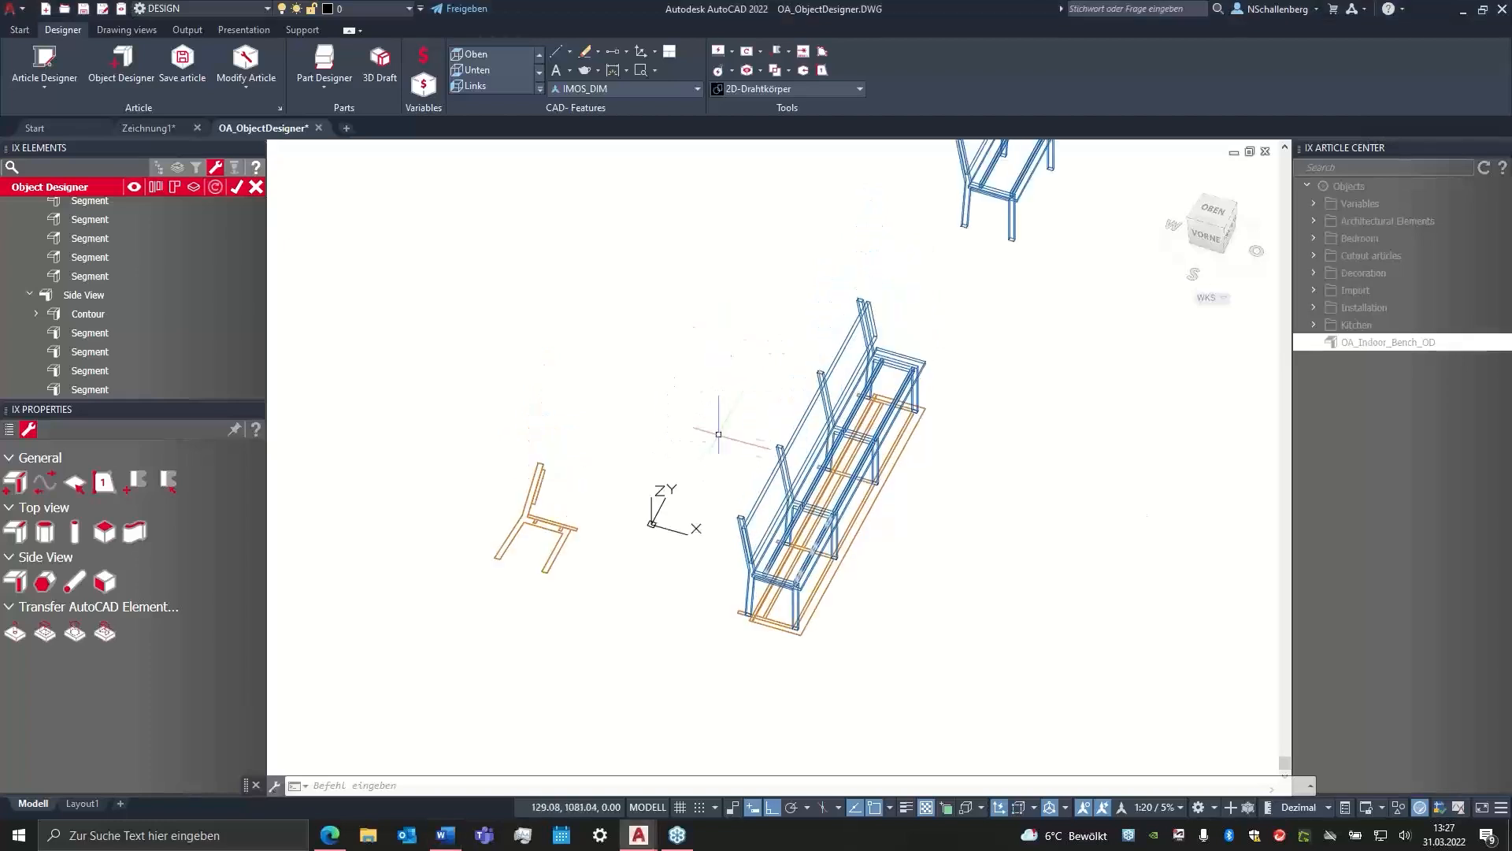